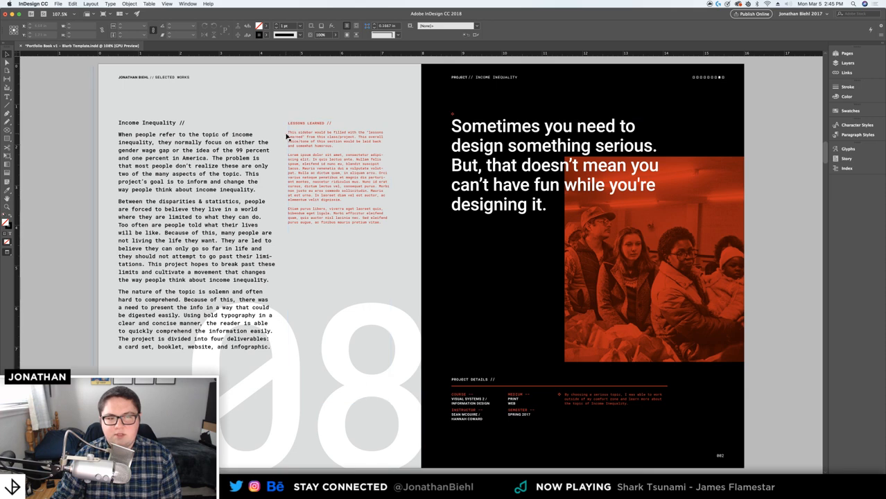
Review the Income Inequality spreads from the intro text with the lessons-learned sidebar through the full-bleed photos to the card grid
{"action": "left_click", "coordinate": [342, 167]}
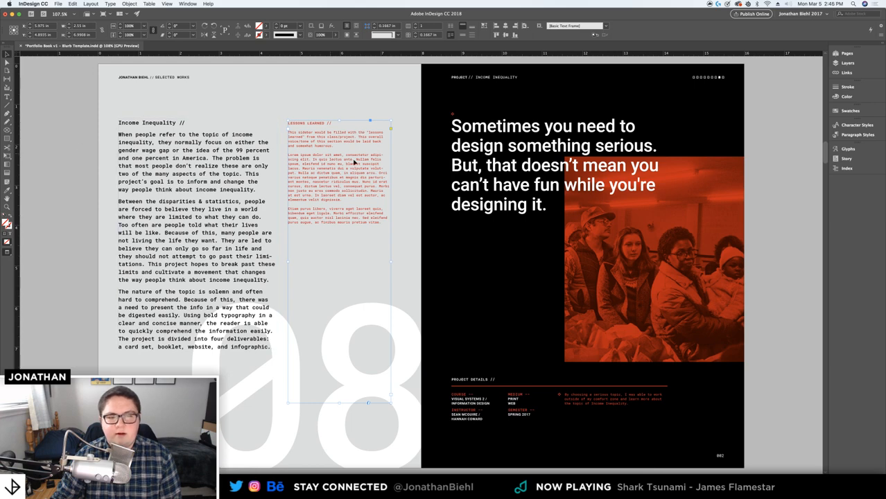
{"action": "left_click", "coordinate": [90, 152]}
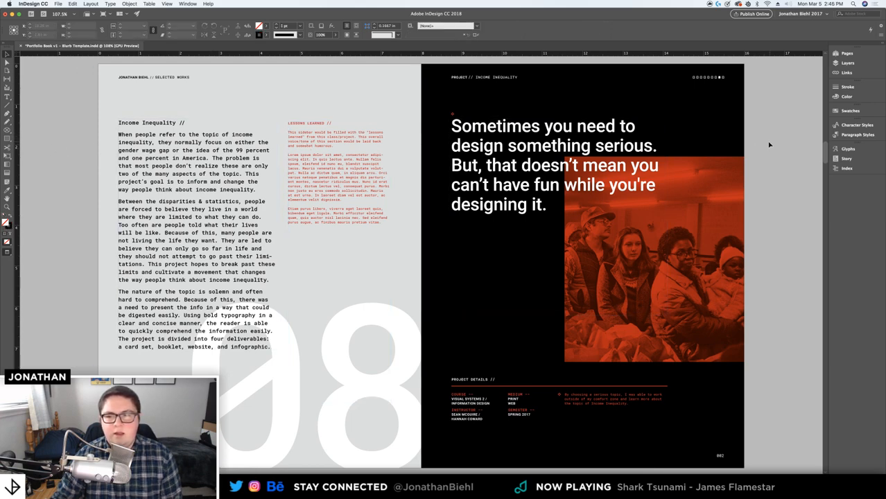
{"action": "left_click", "coordinate": [862, 54]}
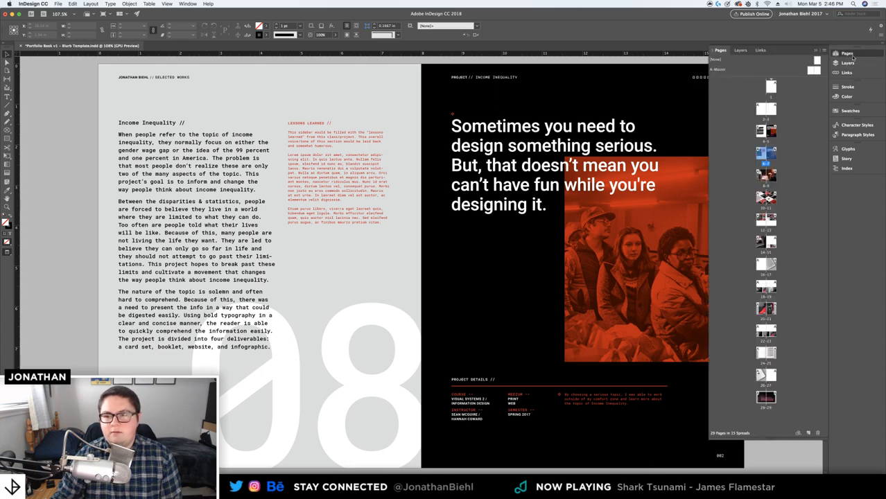
{"action": "left_click", "coordinate": [864, 56]}
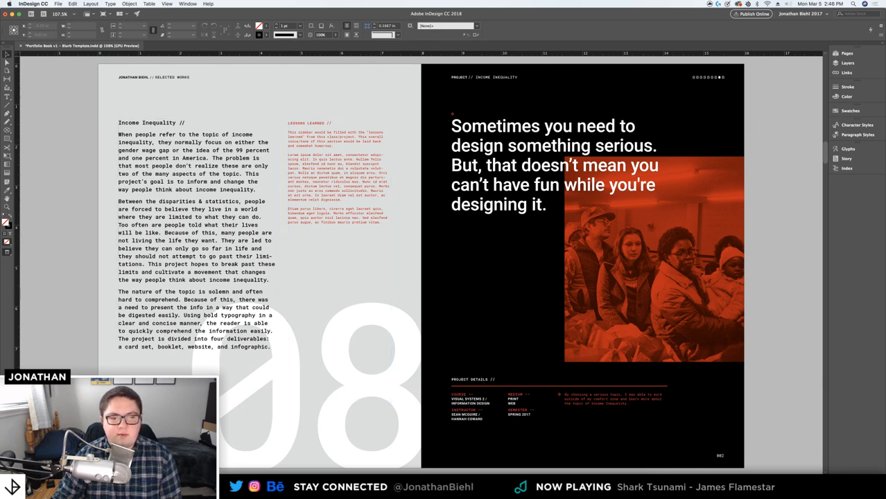
{"action": "key", "text": "alt+Page_Down"}
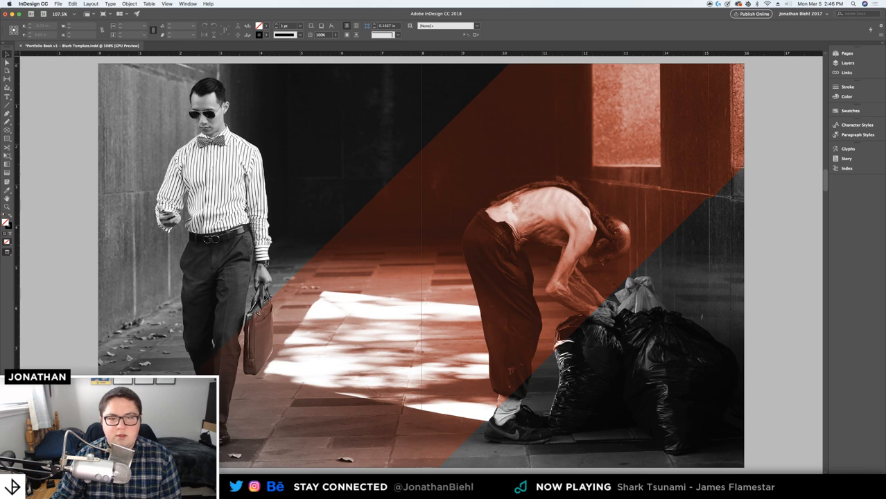
{"action": "left_click", "coordinate": [448, 296]}
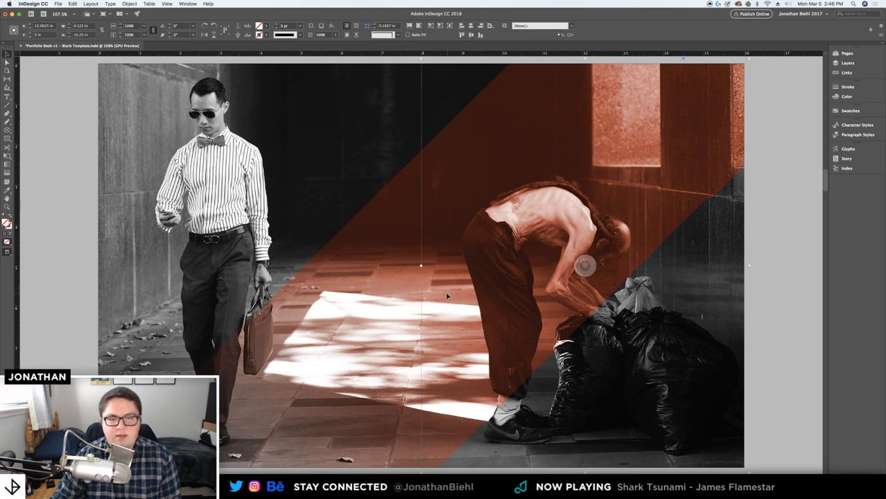
{"action": "left_click", "coordinate": [49, 229]}
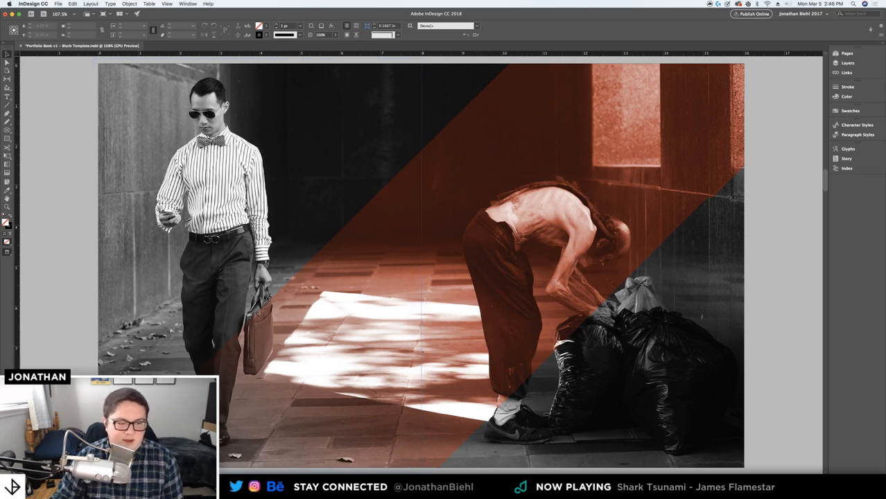
{"action": "key", "text": "alt+Page_Down"}
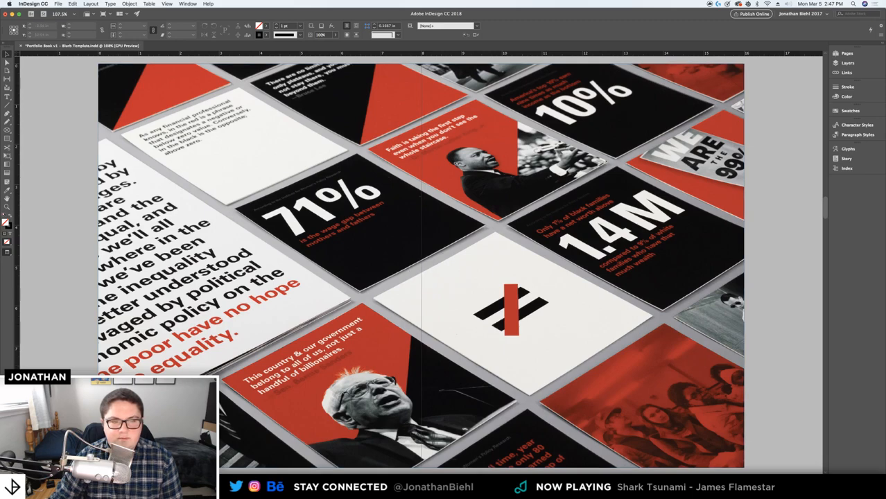
{"action": "key", "text": "alt+Page_Down"}
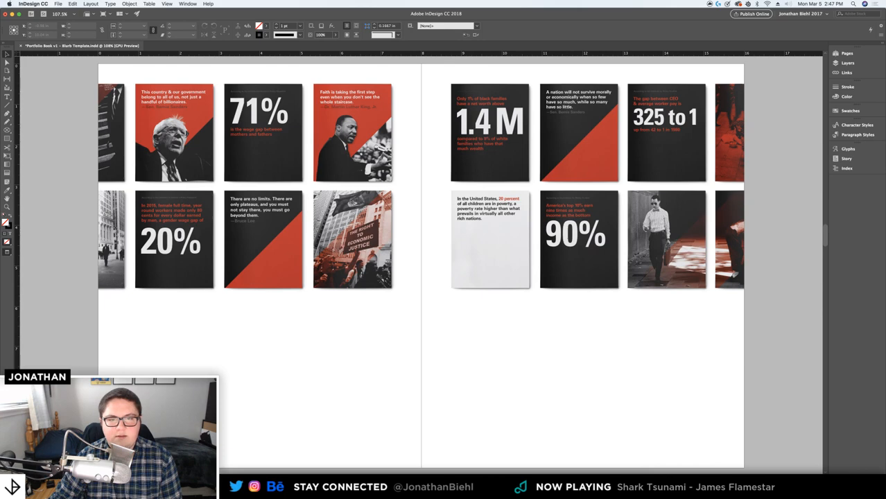
View the alternate project intro on pages 4-5, and return to the card grid on pages 12-13 for comparison
{"action": "left_click", "coordinate": [847, 53]}
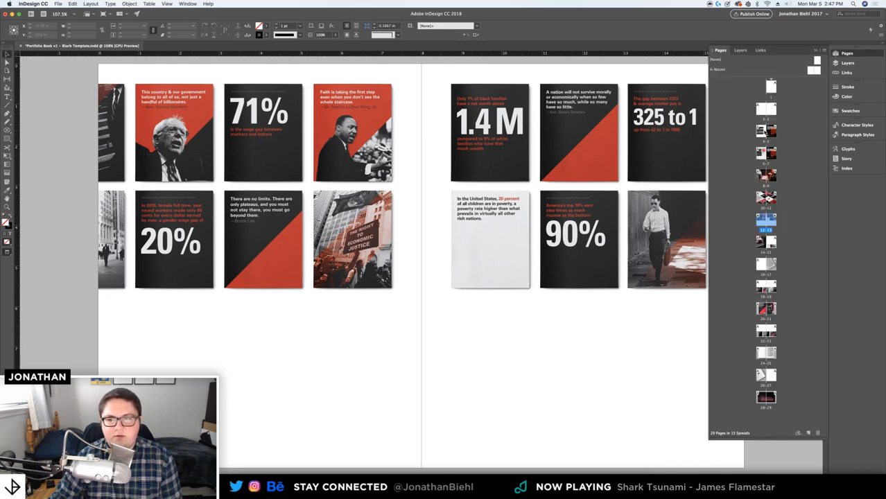
{"action": "double_click", "coordinate": [762, 132]}
{"action": "left_click", "coordinate": [857, 55]}
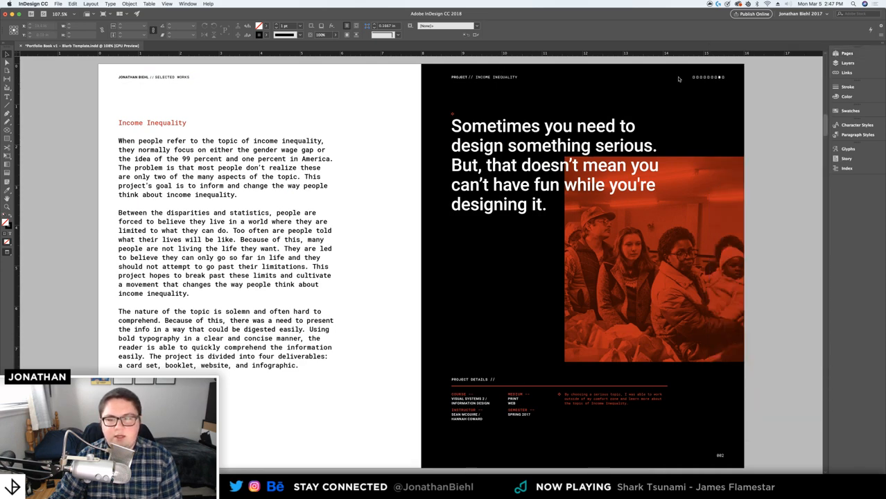
{"action": "left_click", "coordinate": [856, 56]}
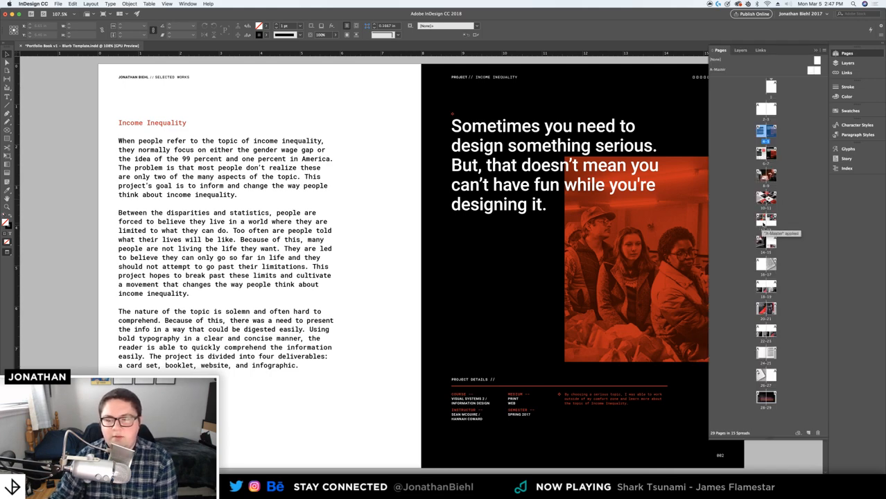
{"action": "double_click", "coordinate": [764, 222]}
{"action": "left_click", "coordinate": [857, 55]}
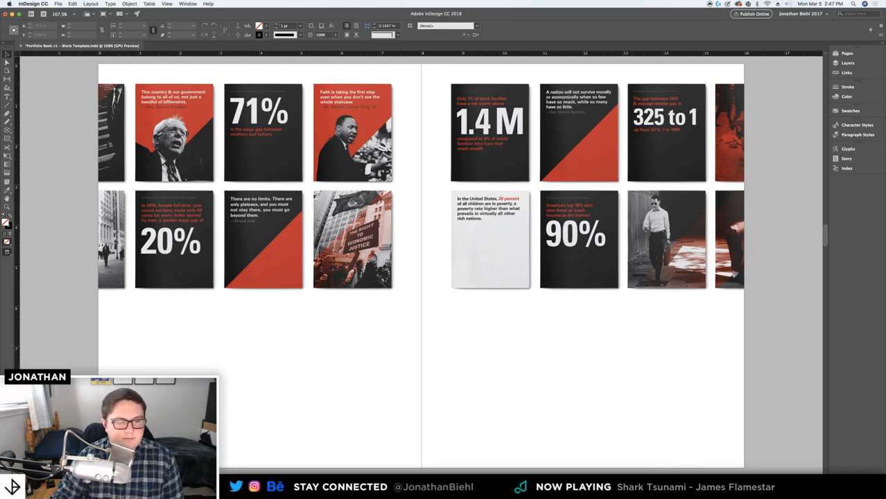
On pages 14-15, nudge the red photo card closer to the white text card, showing the layout guides for alignment
{"action": "key", "text": "alt+Page_Down"}
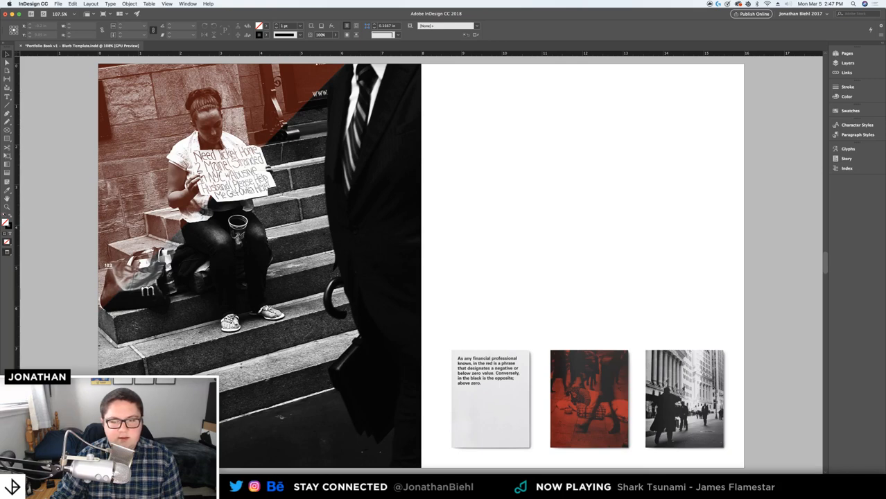
{"action": "left_click", "coordinate": [572, 354]}
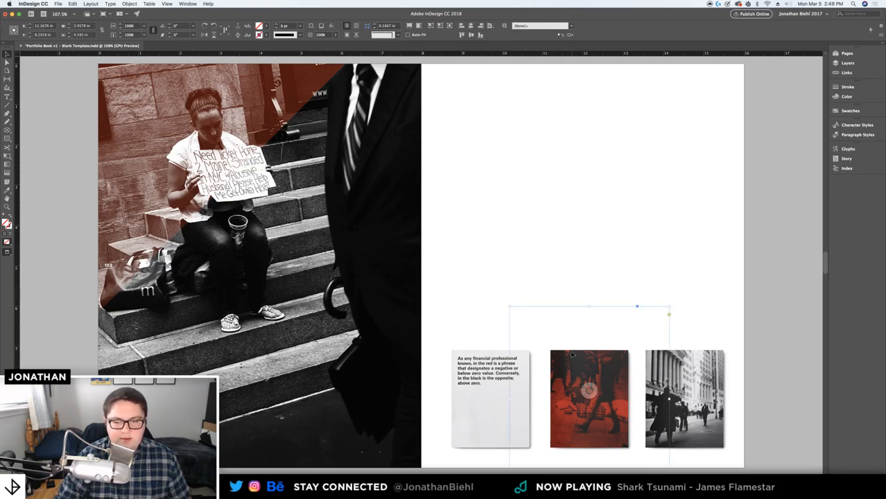
{"action": "key", "text": "shift+Left"}
{"action": "key", "text": "shift+Left"}
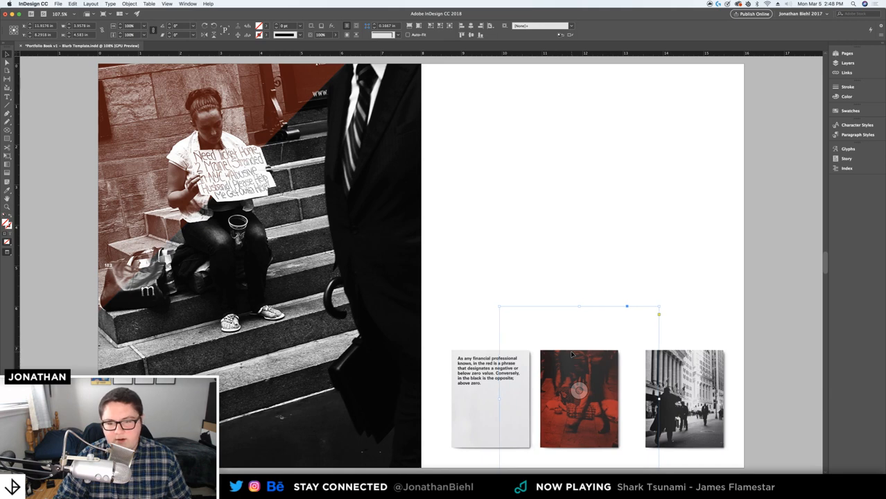
{"action": "key", "text": "Right"}
{"action": "key", "text": "w"}
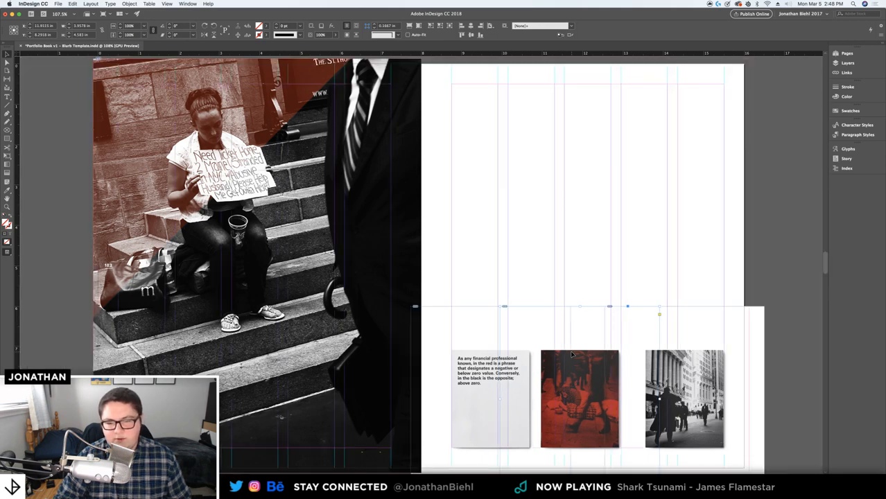
{"action": "key", "text": "Right"}
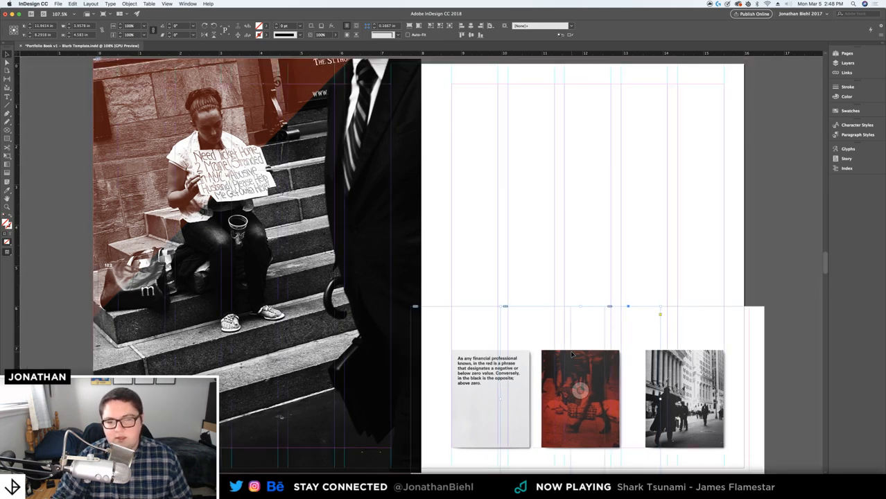
Nudge the black-and-white street photo card toward the red card to match the row's spacing, and restore the preview without guides
{"action": "left_click", "coordinate": [665, 356]}
{"action": "key", "text": "Left"}
{"action": "key", "text": "Left"}
{"action": "key", "text": "Left"}
{"action": "key", "text": "Left"}
{"action": "key", "text": "Left"}
{"action": "key", "text": "Left"}
{"action": "key", "text": "Left"}
{"action": "key", "text": "Left"}
{"action": "key", "text": "Left"}
{"action": "key", "text": "Left"}
{"action": "key", "text": "Left"}
{"action": "key", "text": "Left"}
{"action": "key", "text": "Left"}
{"action": "key", "text": "Left"}
{"action": "key", "text": "Left"}
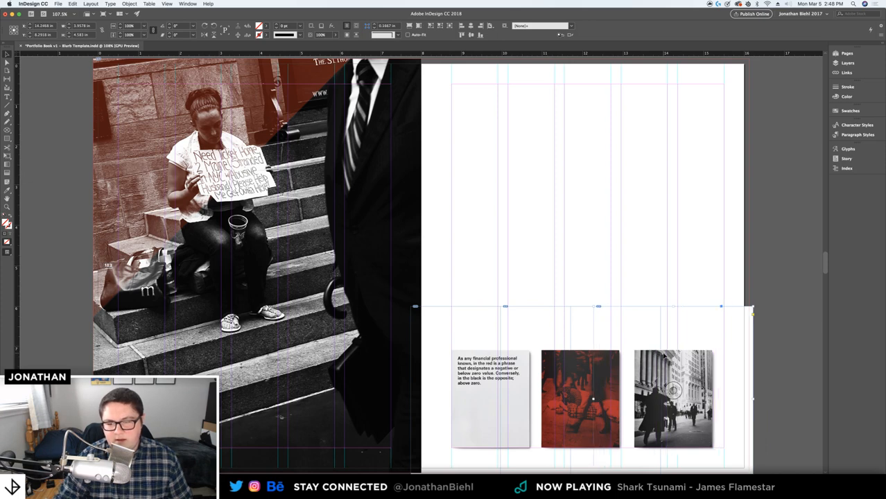
{"action": "key", "text": "Right"}
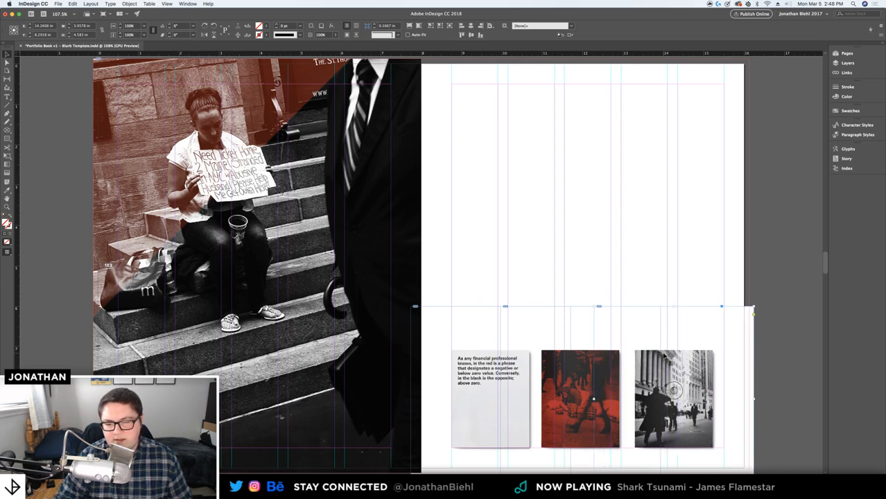
{"action": "key", "text": "Left"}
{"action": "key", "text": "Left"}
{"action": "key", "text": "Left"}
{"action": "key", "text": "Left"}
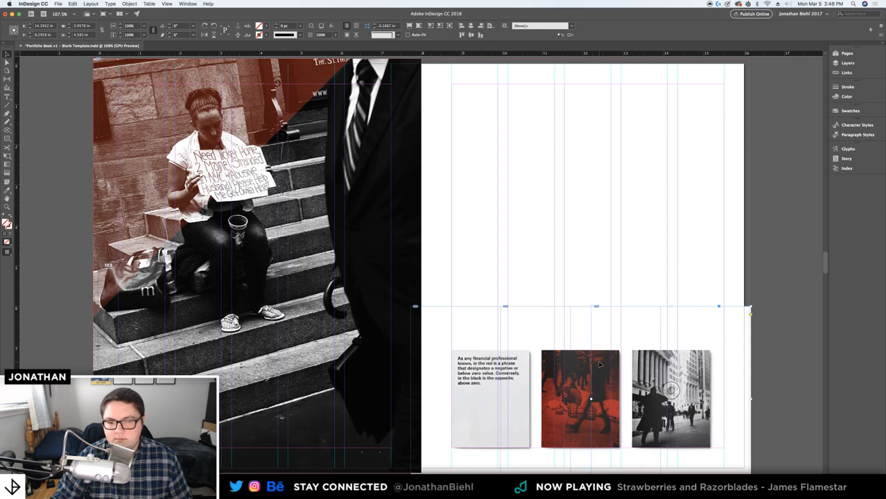
{"action": "left_click", "coordinate": [586, 254]}
{"action": "key", "text": "w"}
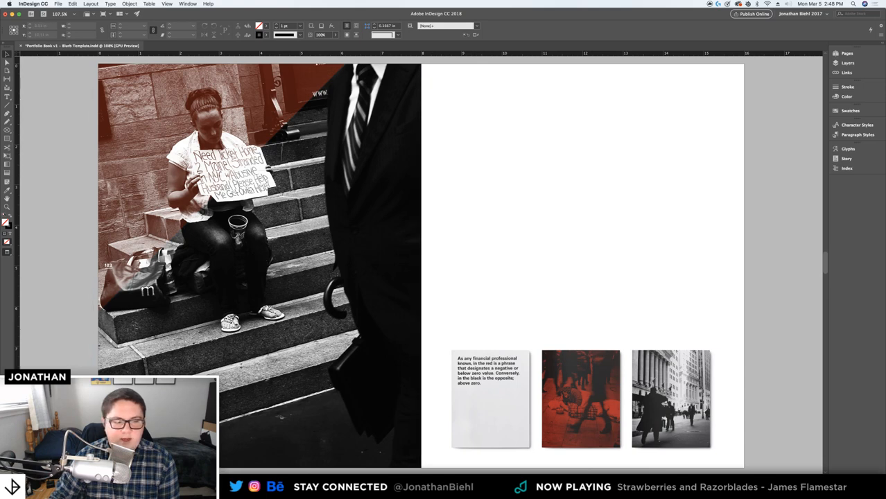
Review the remaining booklet mockup spreads, from the angled cover through the portrait and text spreads to the infographic on pages 28-29
{"action": "key", "text": "alt+Page_Down"}
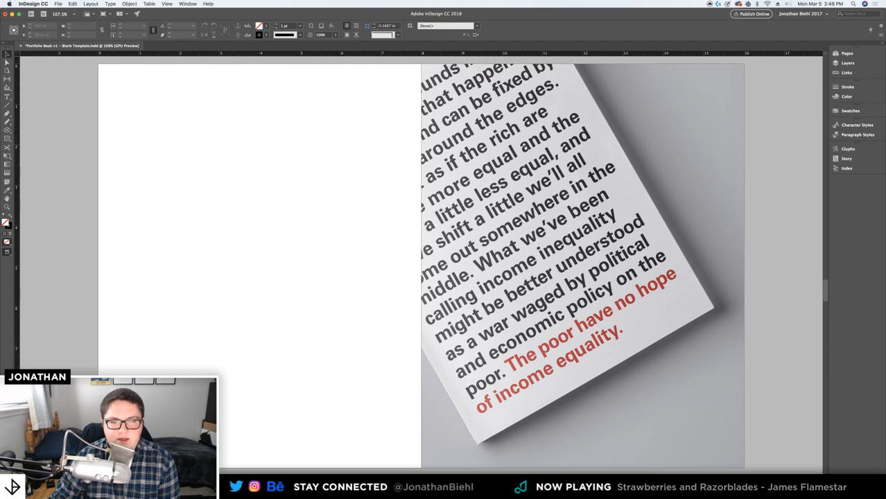
{"action": "key", "text": "alt+Page_Down"}
{"action": "key", "text": "alt+Page_Down"}
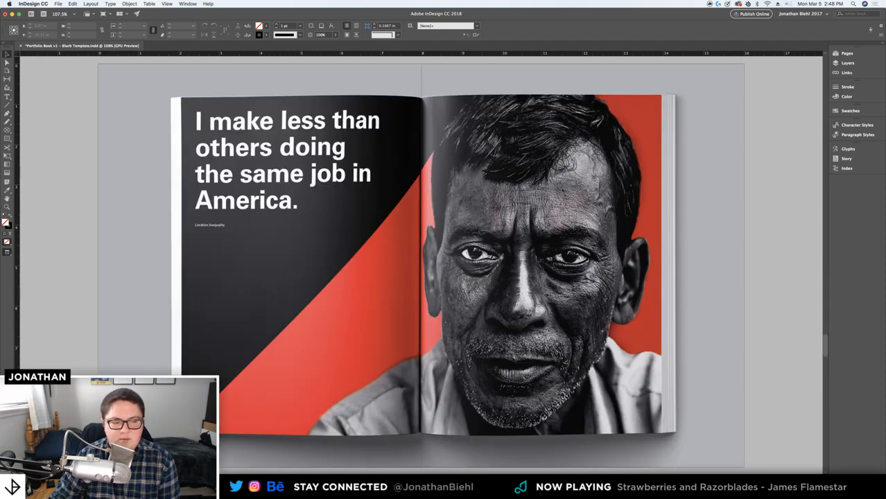
{"action": "key", "text": "alt+Page_Down"}
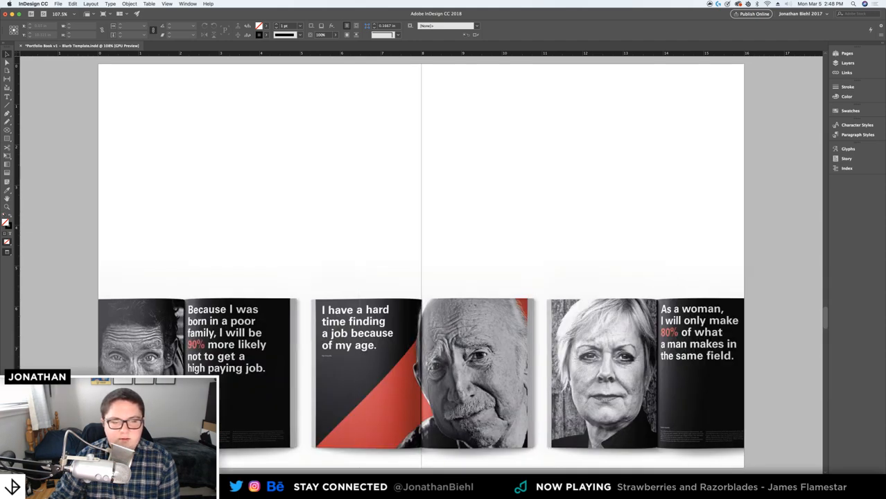
{"action": "key", "text": "alt+Page_Up"}
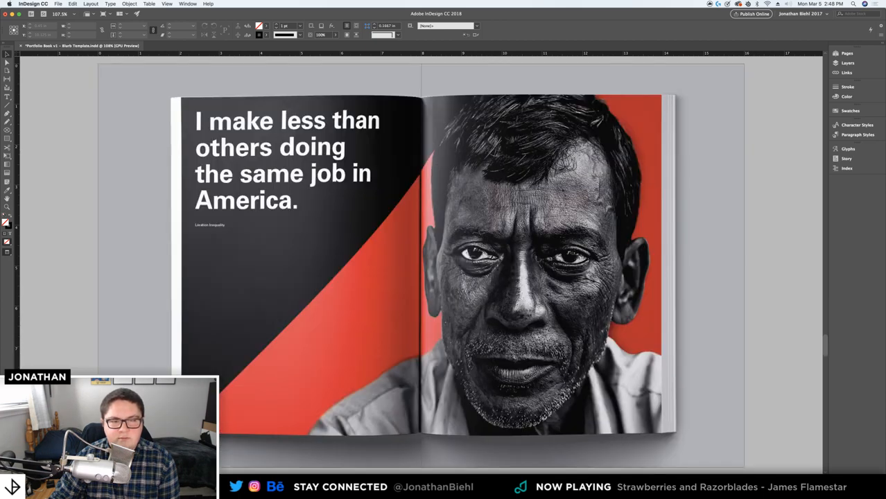
{"action": "key", "text": "alt+Page_Up"}
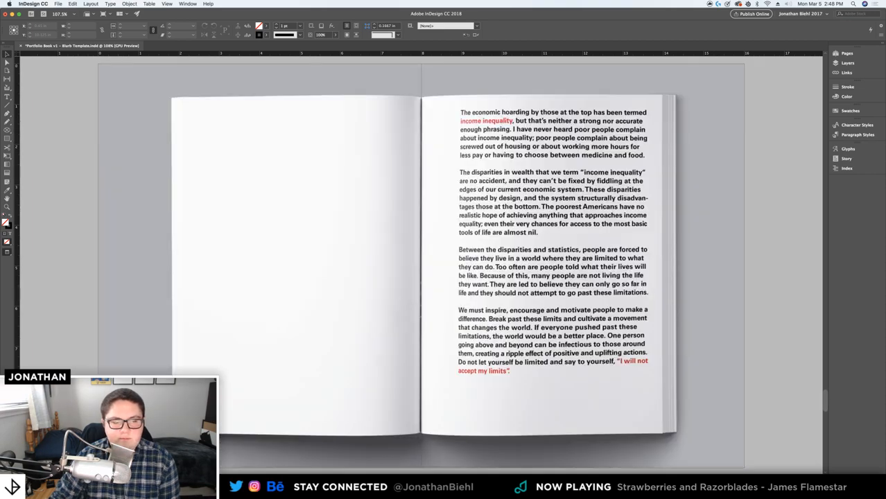
{"action": "key", "text": "alt+Page_Up"}
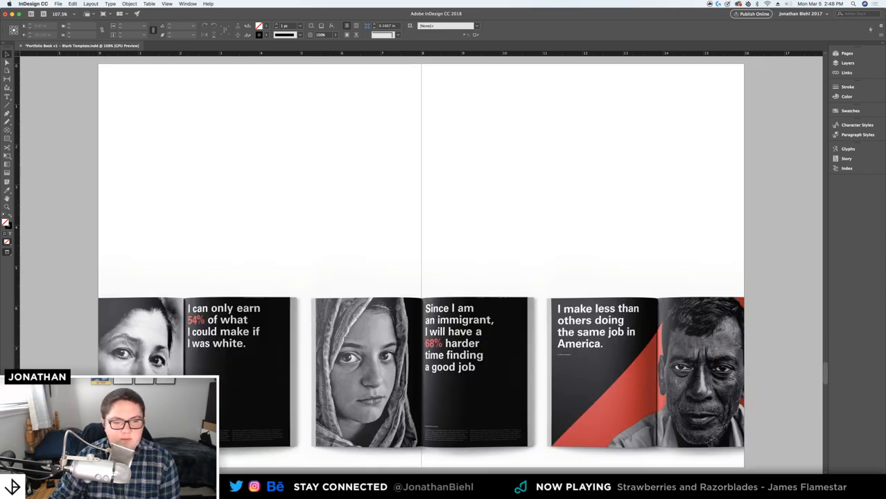
{"action": "key", "text": "alt+Page_Down"}
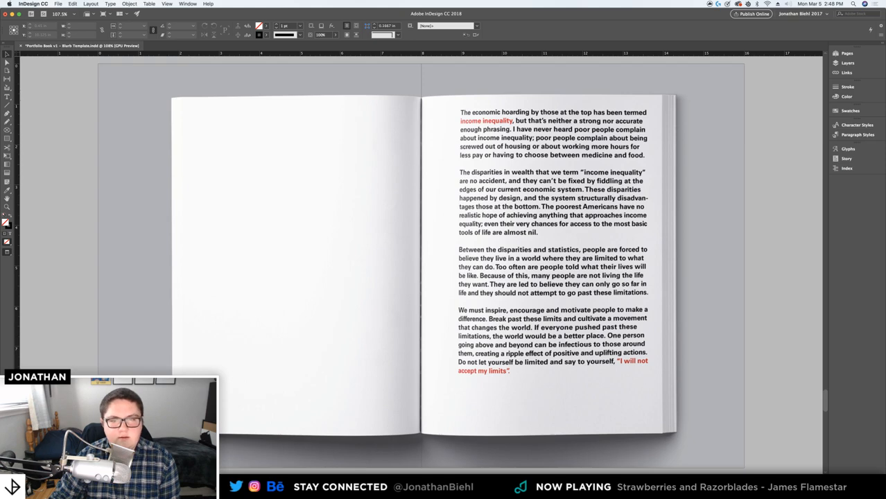
{"action": "key", "text": "alt+Page_Down"}
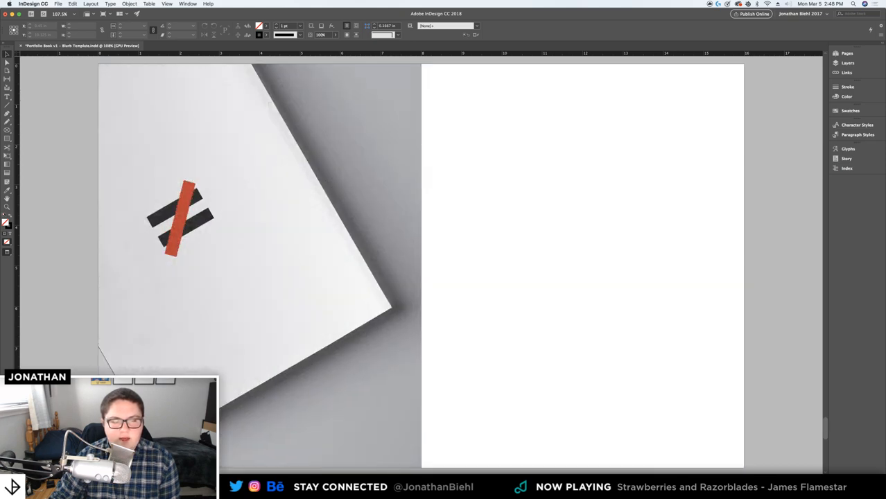
{"action": "key", "text": "alt+Page_Up"}
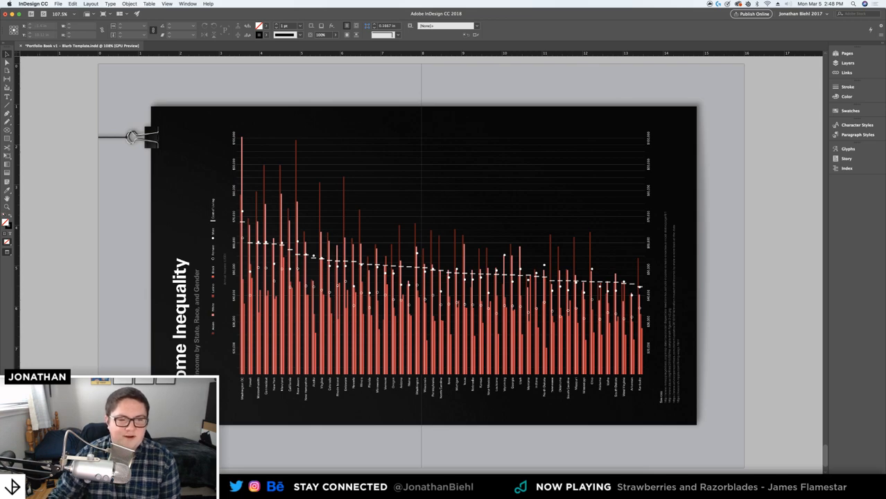
{"action": "left_click", "coordinate": [421, 265]}
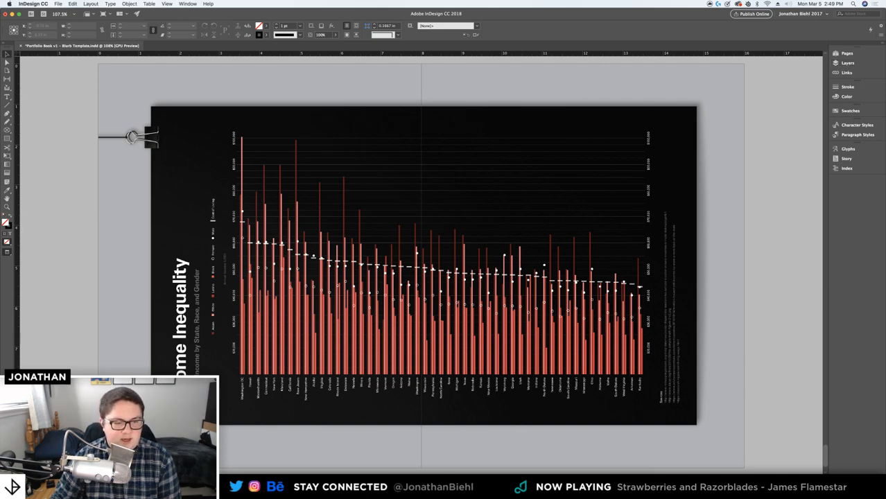
Go back from the infographic to pages 22-23 and examine the row of three booklet mockups as a selected group
{"action": "key", "text": "alt+Page_Up"}
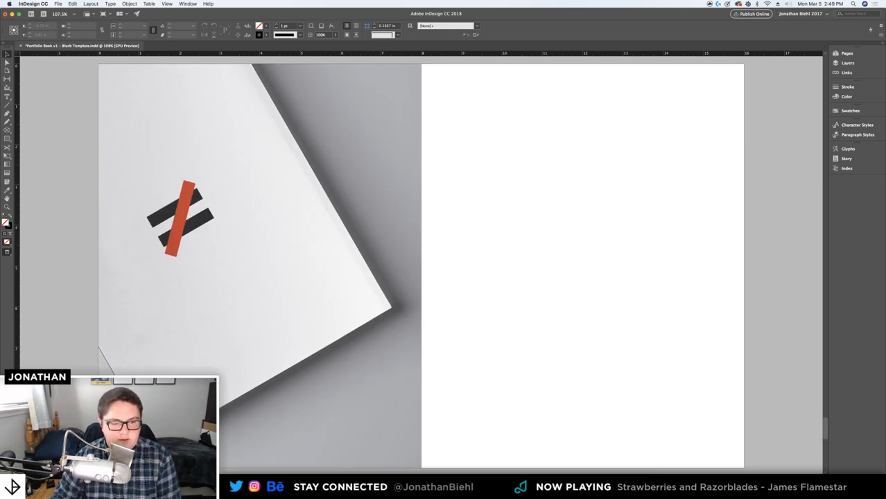
{"action": "key", "text": "alt+Page_Up"}
{"action": "key", "text": "alt+Page_Up"}
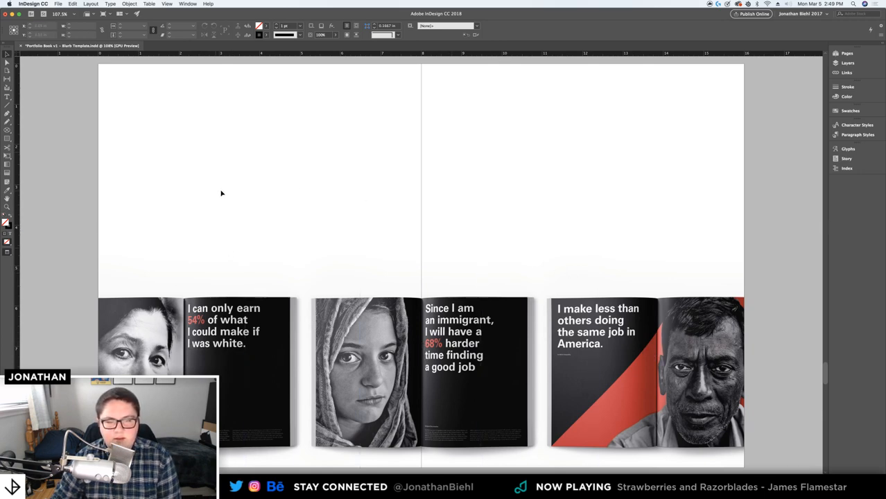
{"action": "left_click_drag", "start_coordinate": [217, 180], "coordinate": [683, 353]}
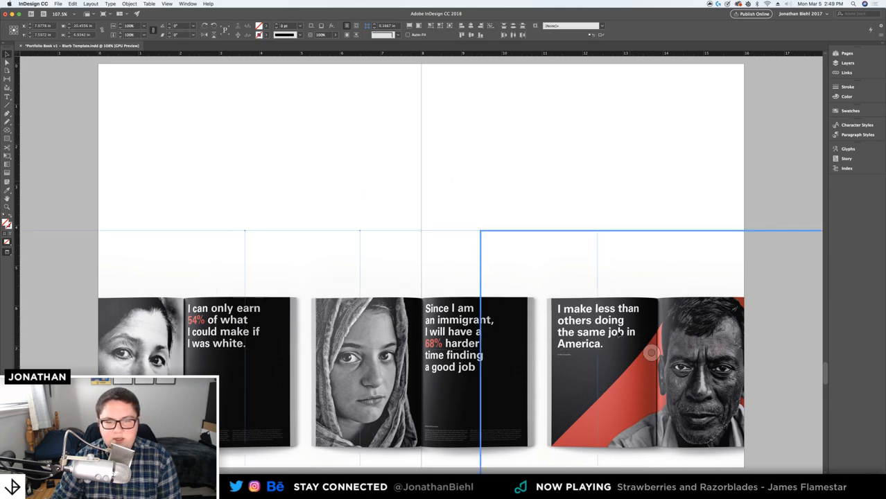
{"action": "left_click", "coordinate": [420, 185]}
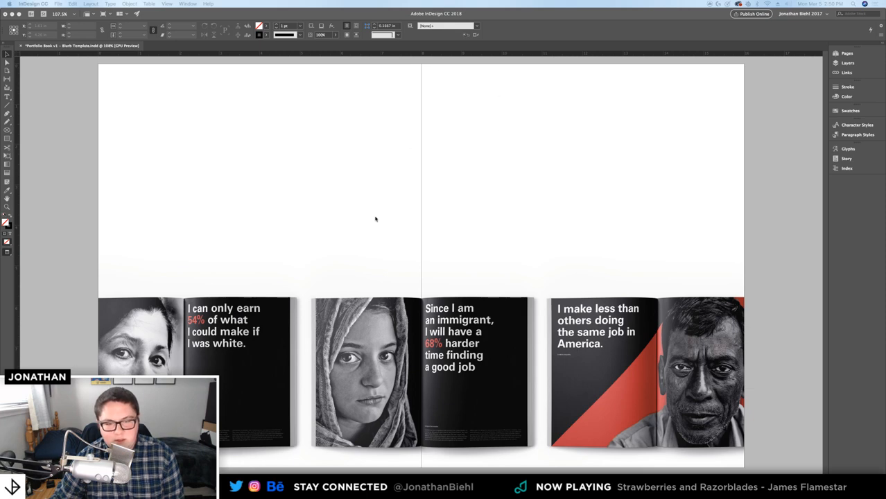
Try nudging the booklet mockup with the woman's portrait horizontally on pages 22-23 to change its gap to the middle booklet
{"action": "left_click", "coordinate": [274, 334]}
{"action": "left_click", "coordinate": [178, 329]}
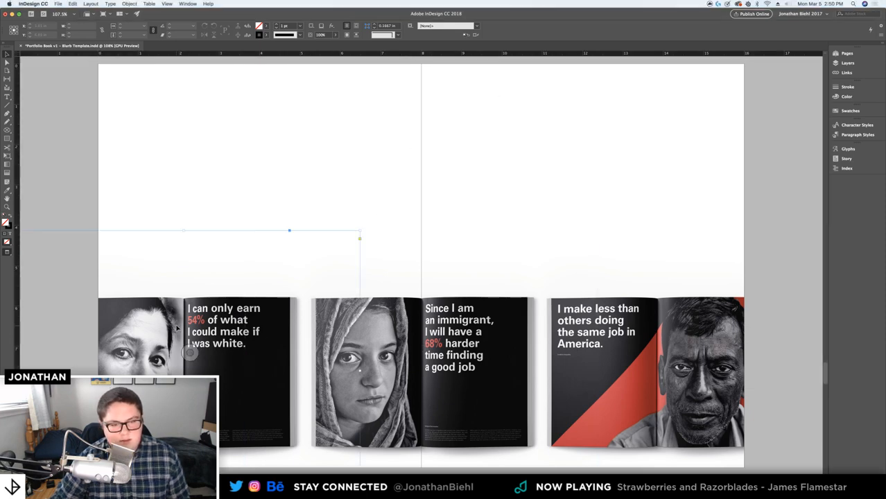
{"action": "key", "text": "shift+Down"}
{"action": "key", "text": "shift+Up"}
{"action": "key", "text": "shift+Right"}
{"action": "key", "text": "shift+Right"}
{"action": "key", "text": "shift+Right"}
{"action": "key", "text": "shift+Right"}
{"action": "key", "text": "shift+Right"}
{"action": "key", "text": "shift+Right"}
{"action": "key", "text": "shift+Right"}
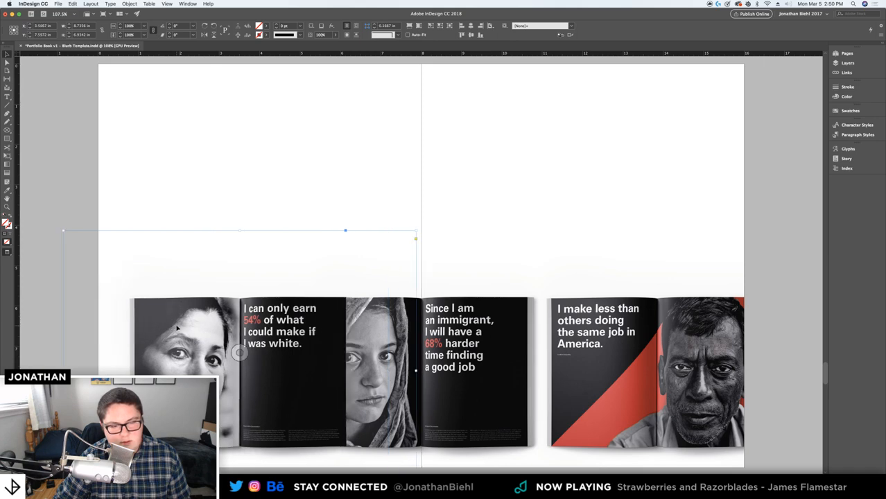
{"action": "key", "text": "shift+Right"}
{"action": "key", "text": "shift+Left"}
{"action": "key", "text": "shift+Left"}
{"action": "key", "text": "shift+Left"}
{"action": "key", "text": "shift+Left"}
{"action": "key", "text": "shift+Left"}
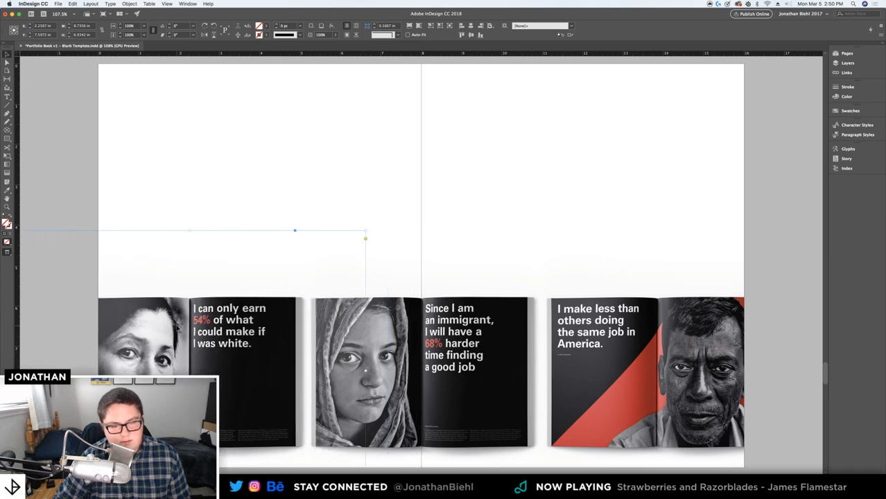
Undo the recent booklet nudges, back to the card row on pages 14-15, and clear the selection
{"action": "key", "text": "super+z"}
{"action": "key", "text": "super+z"}
{"action": "key", "text": "super+z"}
{"action": "key", "text": "super+z"}
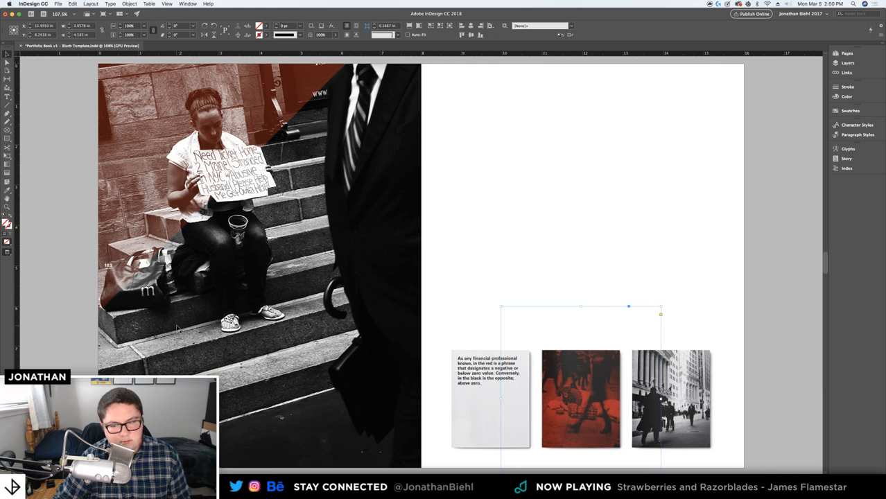
{"action": "left_click", "coordinate": [505, 238]}
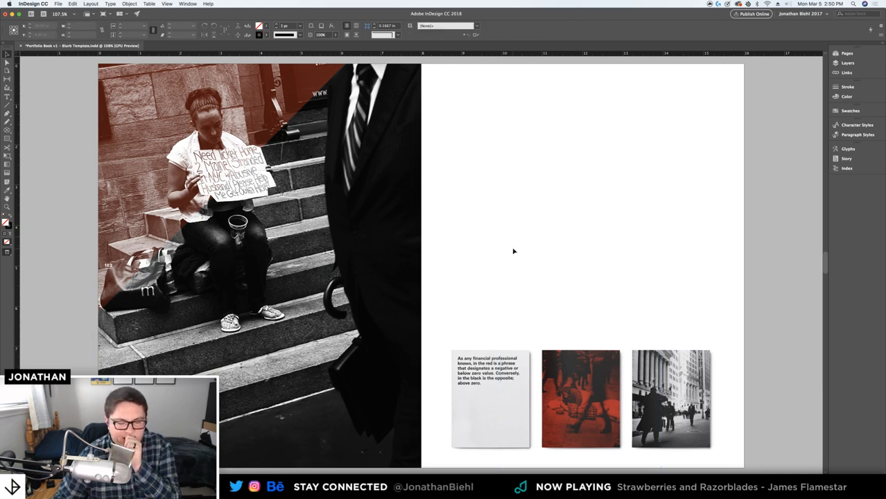
Reopen pages 22-23 and check the booklet mockup row across the spread
{"action": "left_click", "coordinate": [845, 55]}
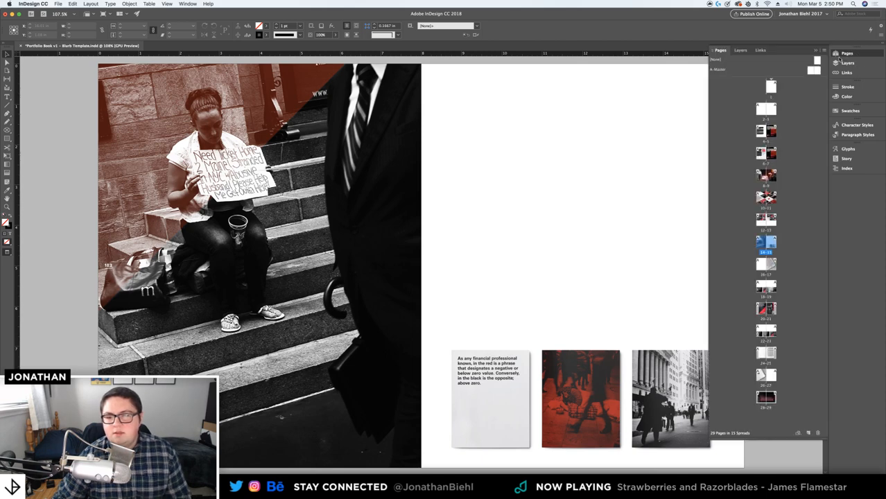
{"action": "double_click", "coordinate": [767, 332]}
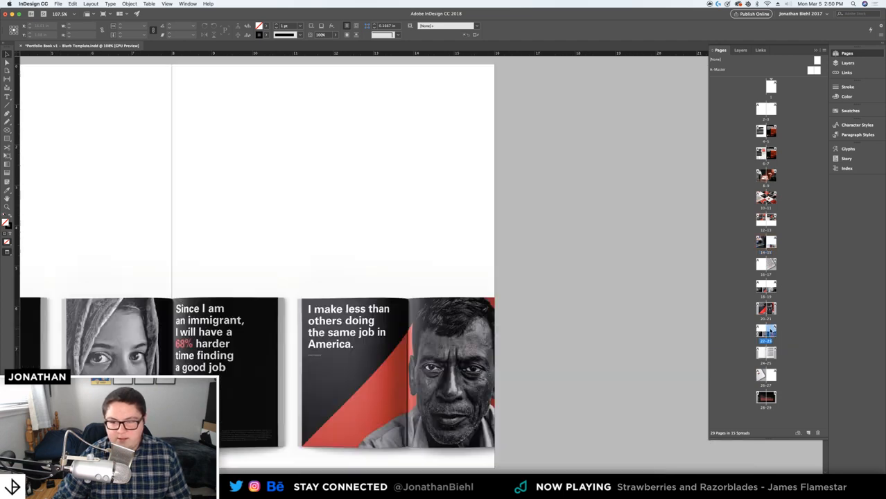
{"action": "double_click", "coordinate": [760, 335]}
{"action": "left_click_drag", "start_coordinate": [573, 277], "coordinate": [504, 293]}
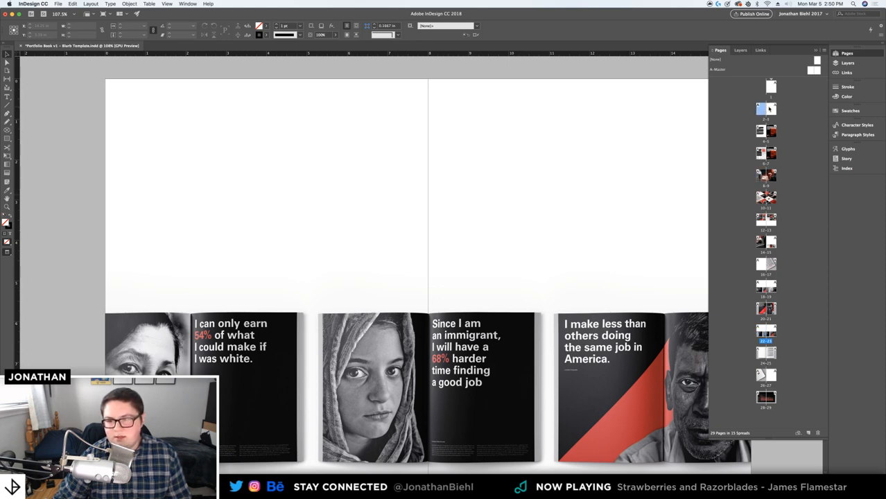
Duplicate the blank spread on pages 2-3 to the document's end and change its project header to "EXQUISITE EMBELLISHMENTS"
{"action": "left_click_drag", "start_coordinate": [766, 109], "coordinate": [767, 409]}
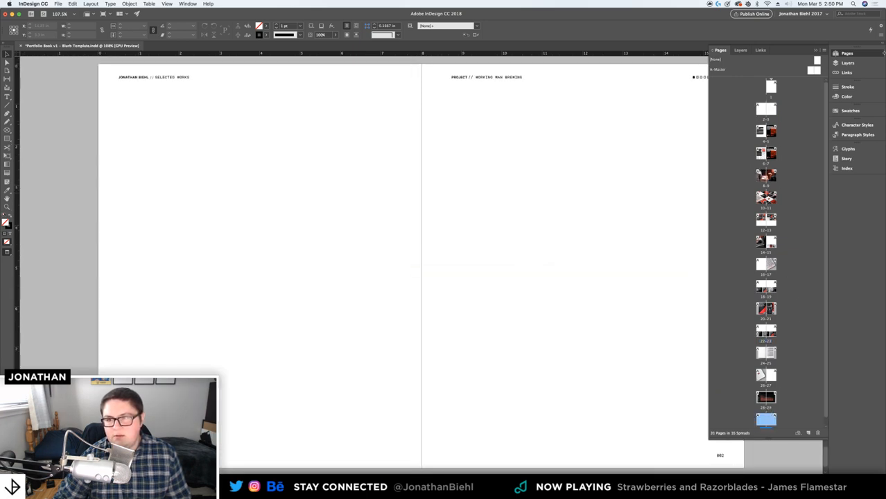
{"action": "left_click", "coordinate": [857, 54]}
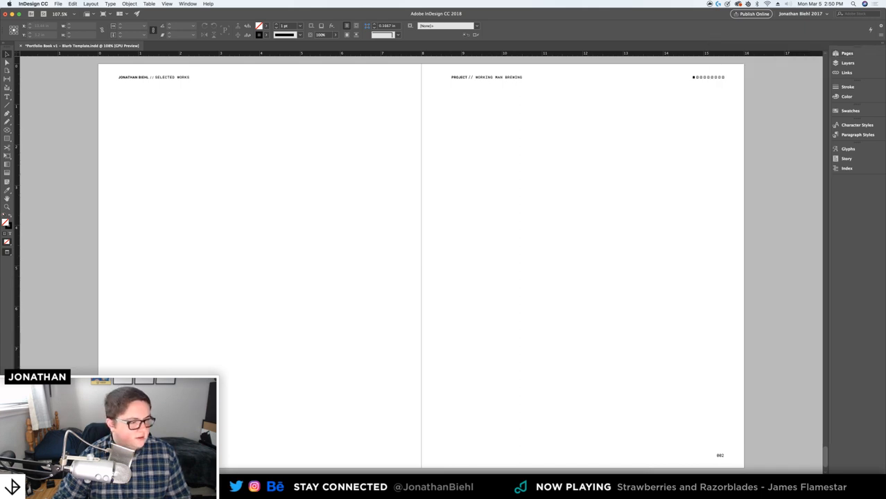
{"action": "left_click", "coordinate": [483, 75]}
{"action": "double_click", "coordinate": [478, 77]}
{"action": "left_click_drag", "start_coordinate": [475, 77], "coordinate": [525, 77]}
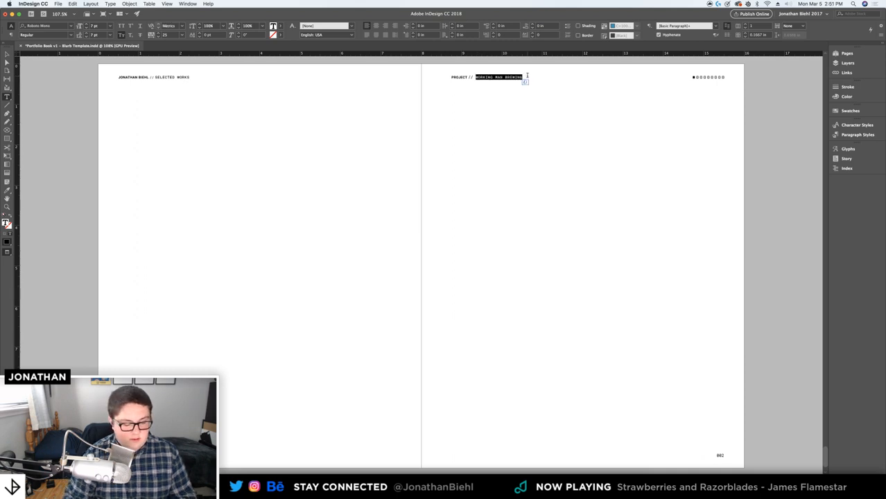
{"action": "type", "text": "ECT // EXQUI"}
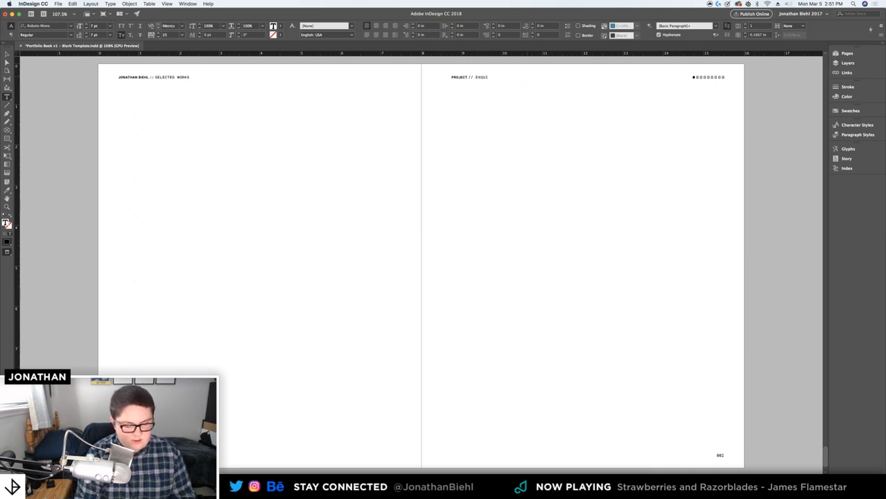
{"action": "type", "text": "SITE EMBELLISHMENTS"}
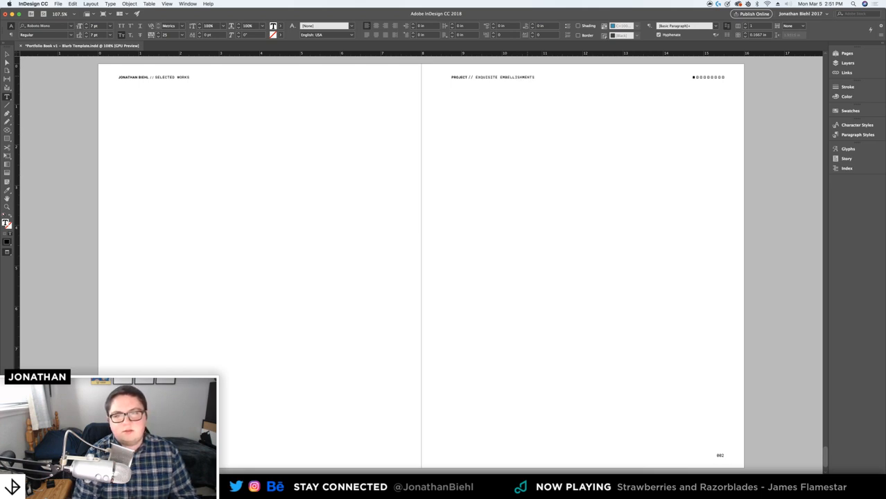
{"action": "key", "text": "Escape"}
Save the document and show the layout guides on the new Exquisite Embellishments spread
{"action": "key", "text": "w"}
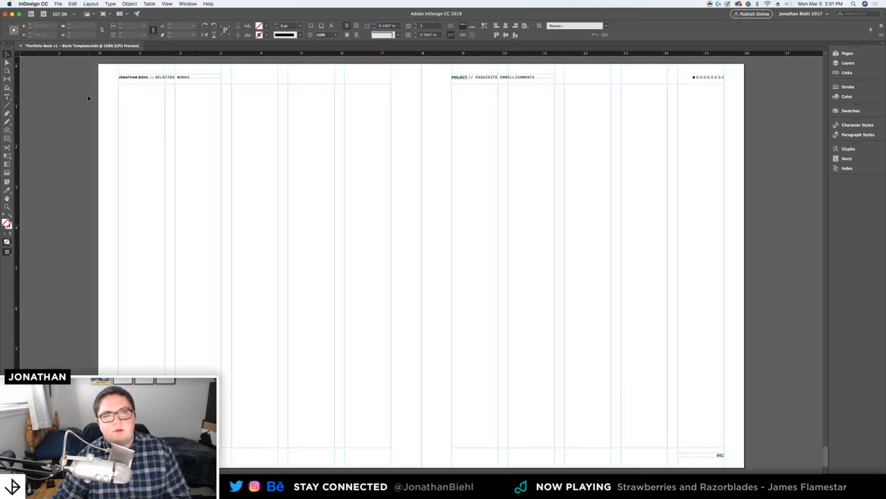
{"action": "left_click", "coordinate": [88, 98]}
{"action": "key", "text": "w"}
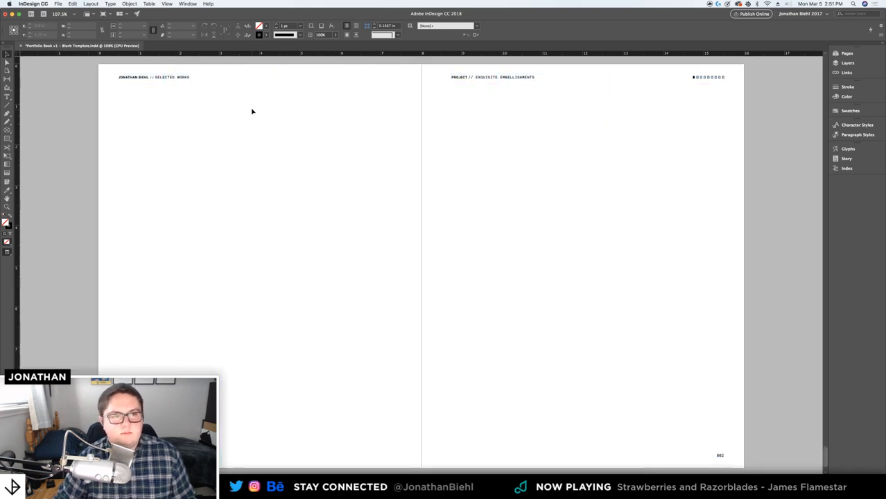
{"action": "key", "text": "w"}
{"action": "key", "text": "w"}
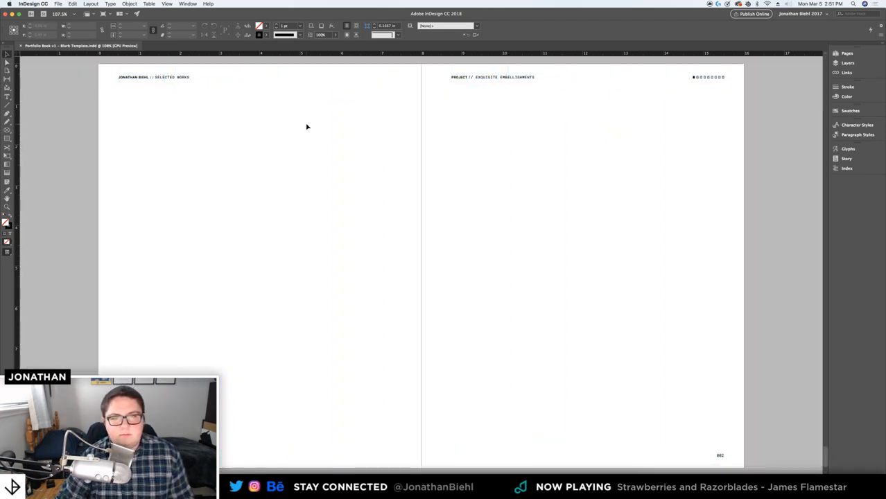
{"action": "key", "text": "w"}
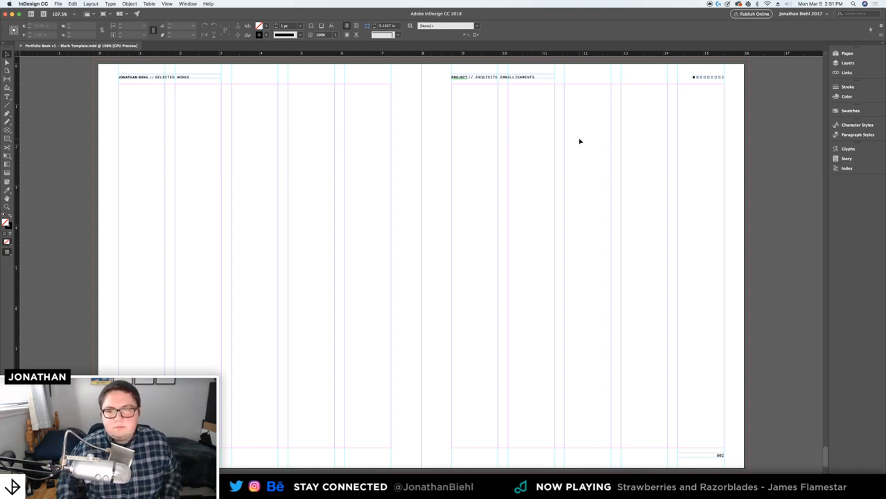
Duplicate the Exquisite Embellishments spread on pages 30-31 to the end of the document
{"action": "left_click", "coordinate": [856, 53]}
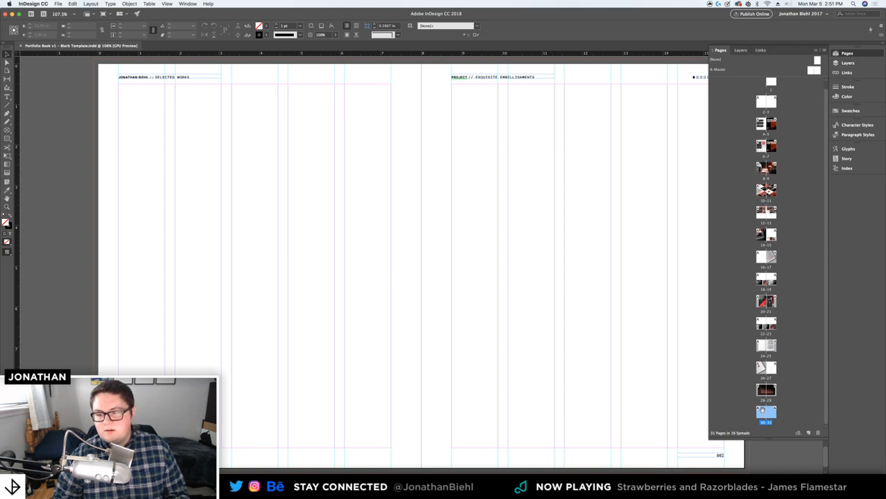
{"action": "mouse_move", "coordinate": [761, 411]}
{"action": "left_mouse_down"}
{"action": "mouse_move", "coordinate": [763, 427]}
{"action": "mouse_move", "coordinate": [756, 425]}
{"action": "left_mouse_up"}
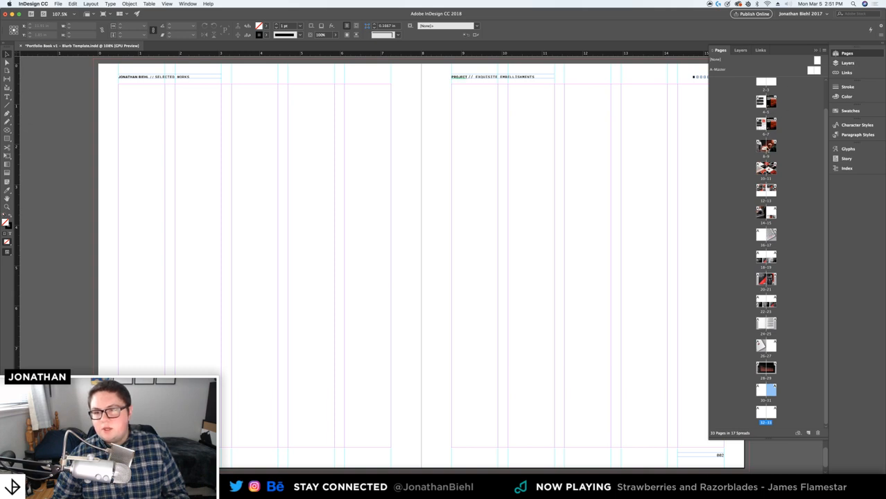
Copy the red-tinted photo of the bending man from the right-hand page of spread 8-9
{"action": "double_click", "coordinate": [767, 147]}
{"action": "left_click", "coordinate": [475, 215]}
{"action": "key", "text": "super+c"}
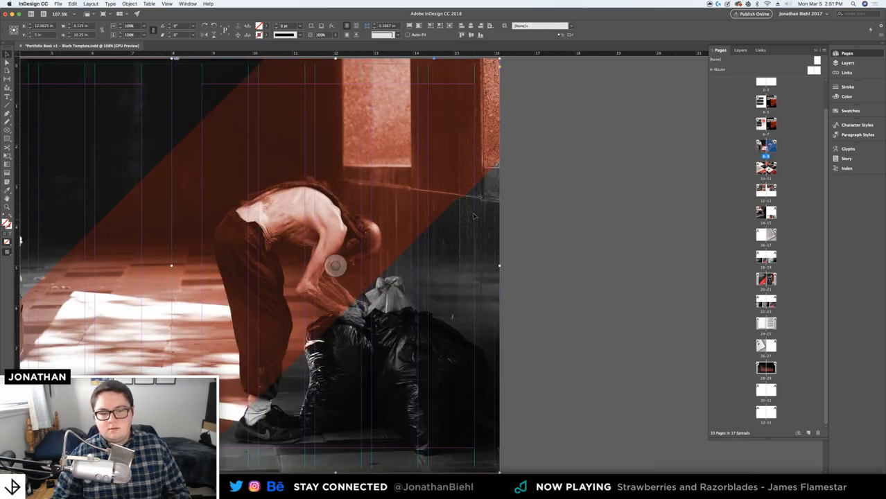
{"action": "key", "text": "super+v"}
{"action": "key", "text": "super+z"}
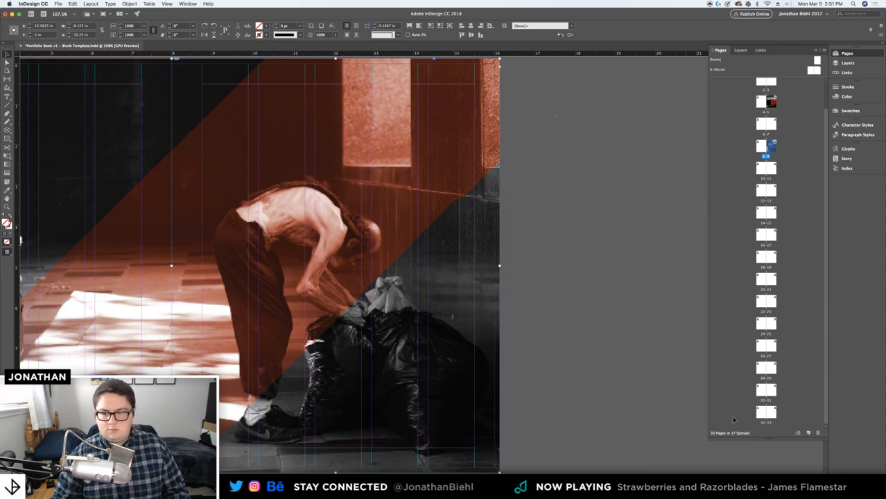
Try adding a new page to the book, check how spread 30-31 shifts, and undo the insertion
{"action": "left_click", "coordinate": [809, 434]}
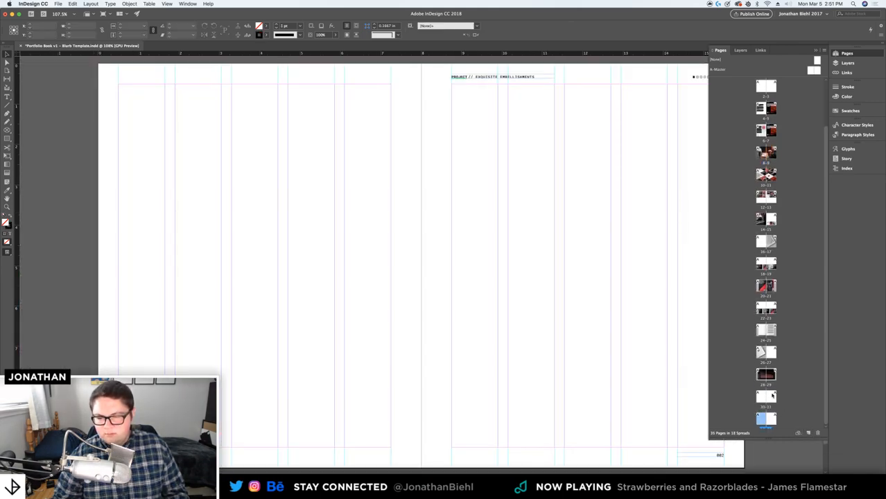
{"action": "double_click", "coordinate": [766, 408]}
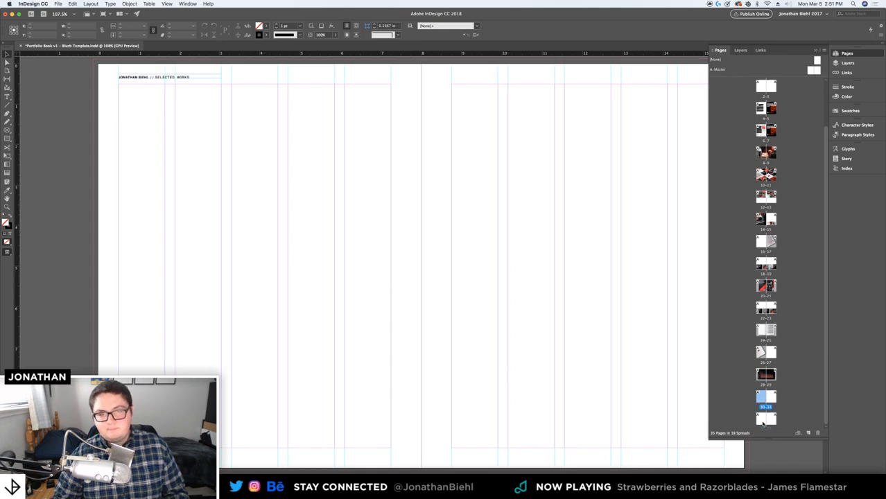
{"action": "left_click", "coordinate": [845, 54]}
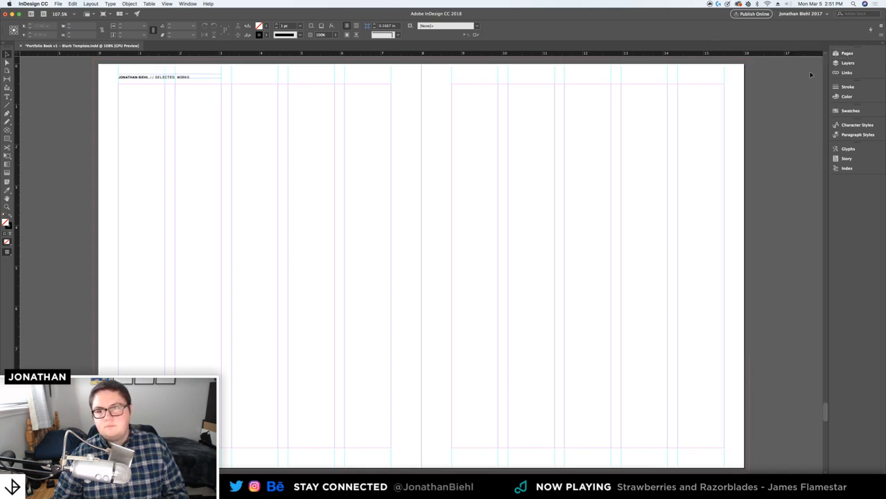
{"action": "left_click", "coordinate": [846, 53]}
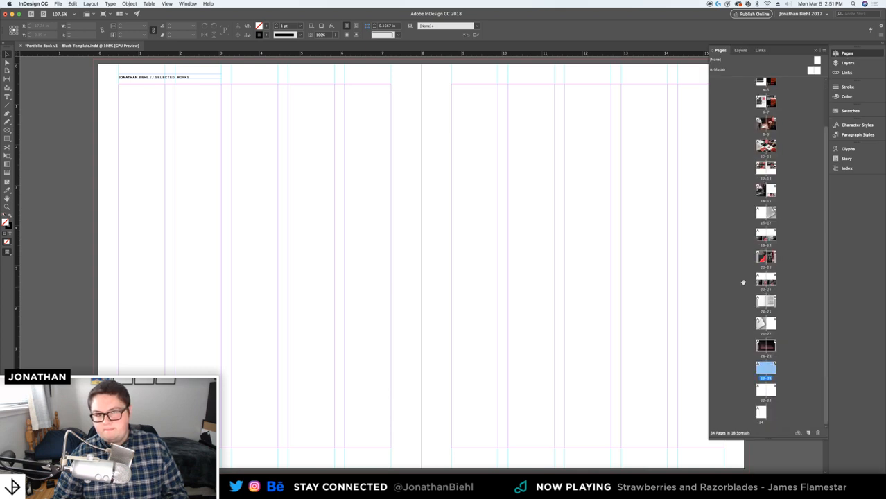
{"action": "key", "text": "super+z"}
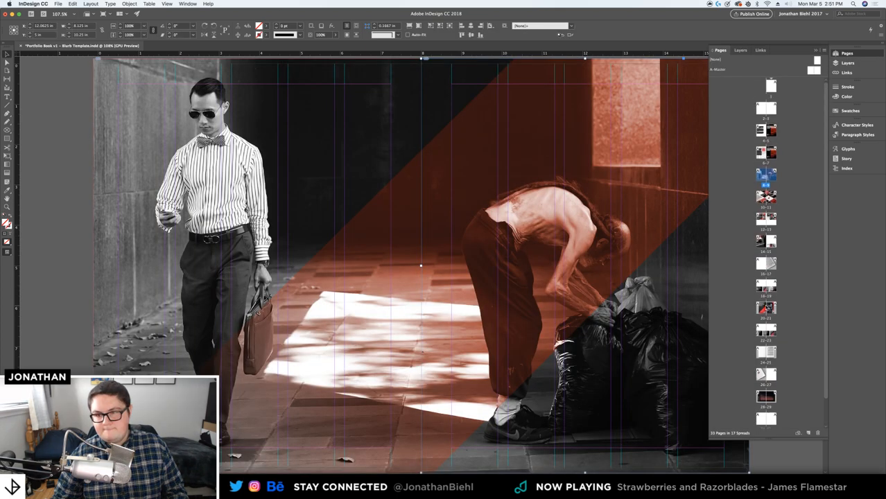
Paste the copied photo of the bending man onto the blank Exquisite Embellishments spread on pages 30-31
{"action": "scroll", "coordinate": [765, 306], "scroll_direction": "down", "scroll_amount": 3}
{"action": "double_click", "coordinate": [761, 391]}
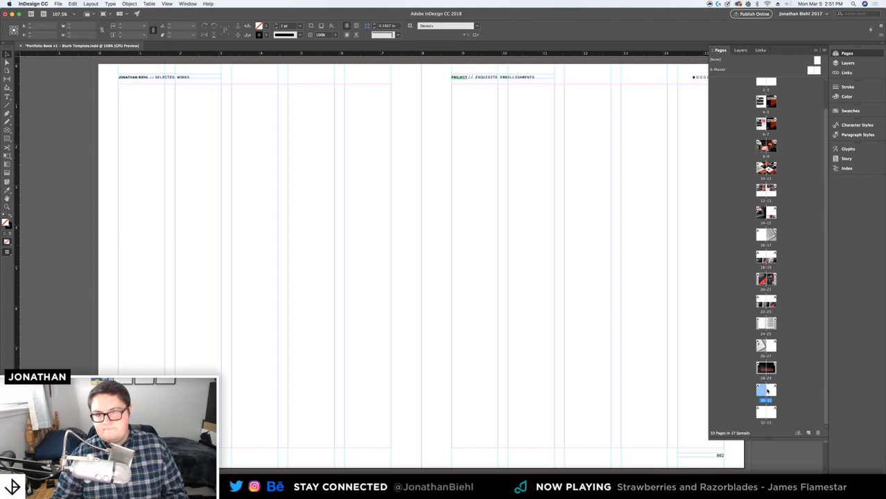
{"action": "left_click", "coordinate": [788, 386]}
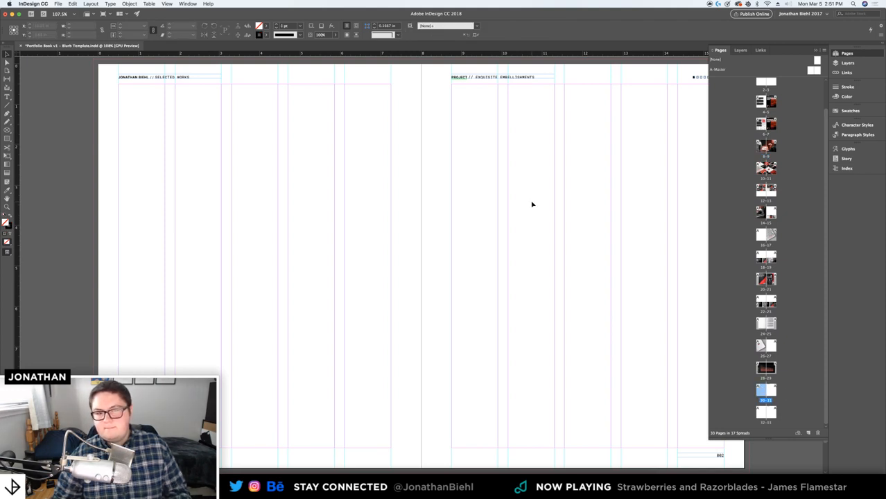
{"action": "double_click", "coordinate": [763, 146]}
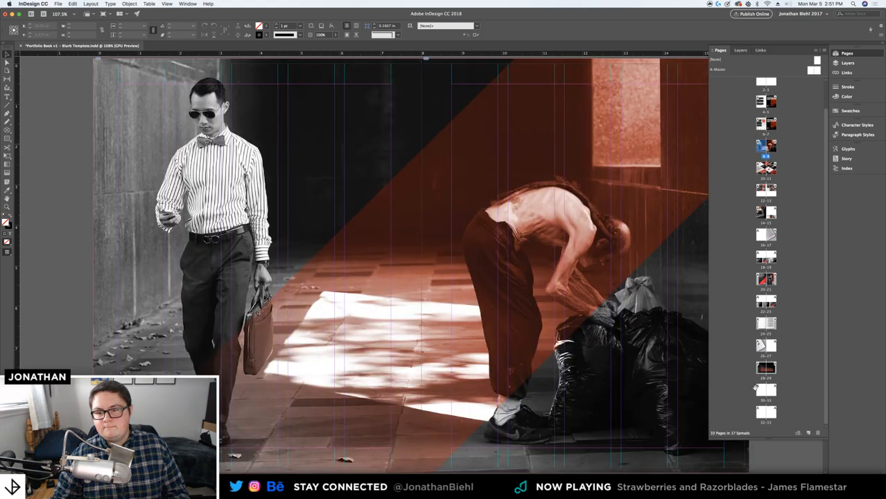
{"action": "double_click", "coordinate": [762, 391]}
{"action": "left_click", "coordinate": [848, 53]}
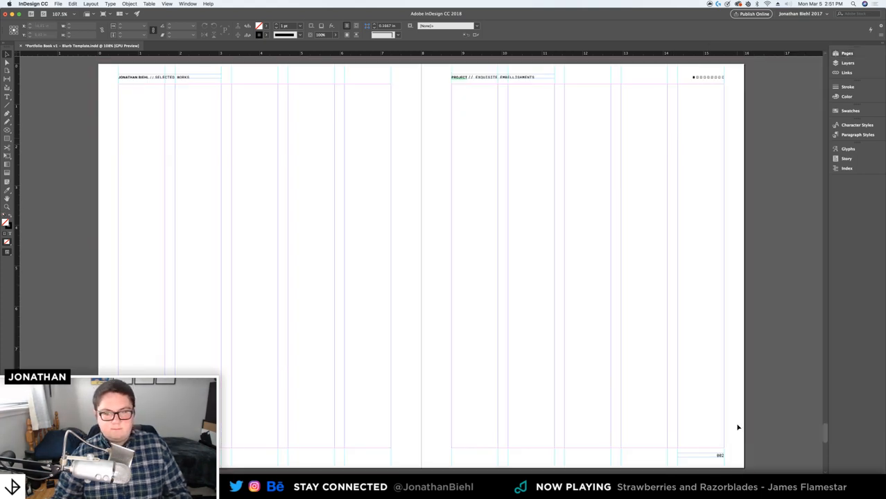
{"action": "left_click_drag", "start_coordinate": [730, 463], "coordinate": [475, 254]}
{"action": "key", "text": "super+v"}
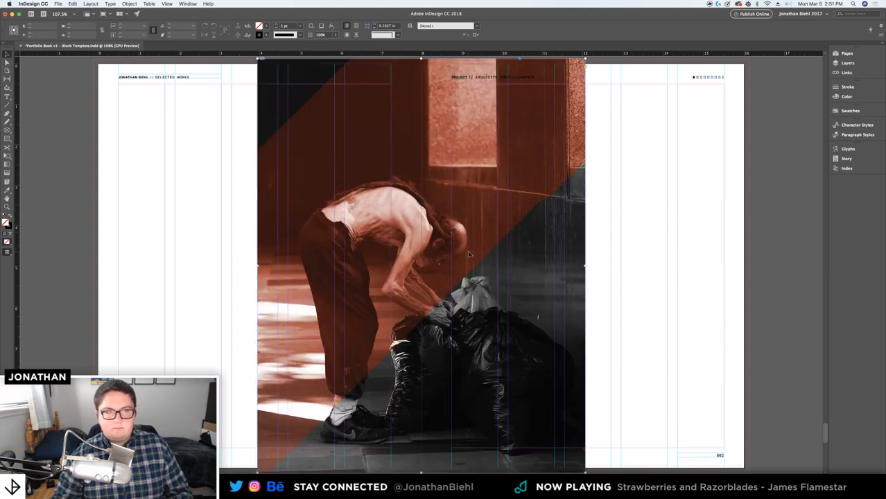
Align the pasted photo frame to the left-hand page's bleed and extend it across both pages, 16.25 in wide
{"action": "left_click_drag", "start_coordinate": [395, 155], "coordinate": [238, 154]}
{"action": "left_click_drag", "start_coordinate": [376, 152], "coordinate": [378, 162]}
{"action": "left_click_drag", "start_coordinate": [402, 158], "coordinate": [403, 153]}
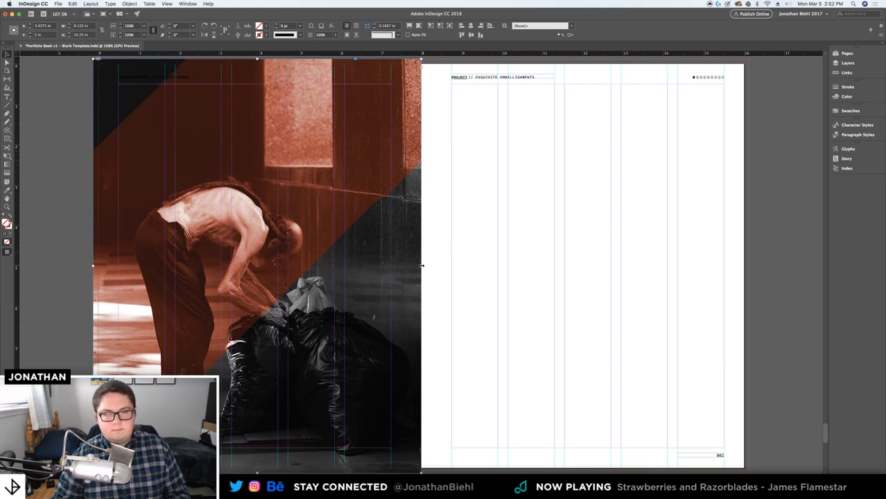
{"action": "left_click_drag", "start_coordinate": [421, 265], "coordinate": [750, 246]}
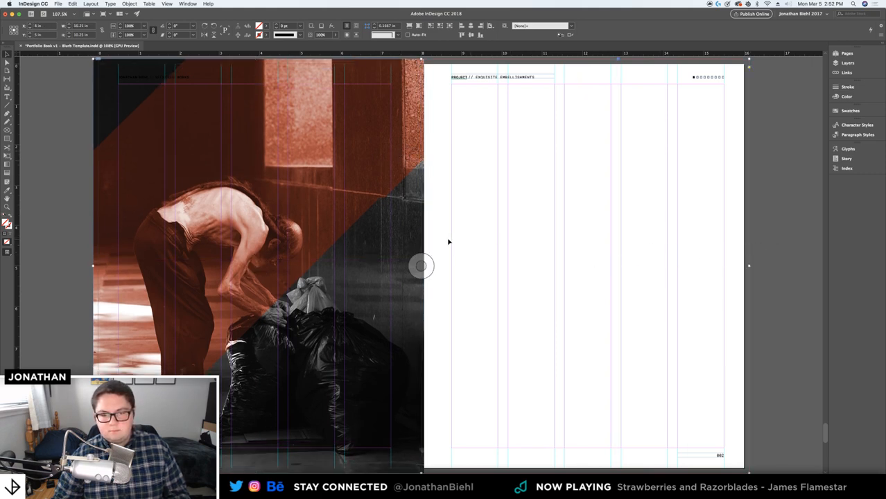
Delete the photo of the bending man from inside the spread-wide frame, keeping the empty frame
{"action": "left_click", "coordinate": [419, 266]}
{"action": "key", "text": "Delete"}
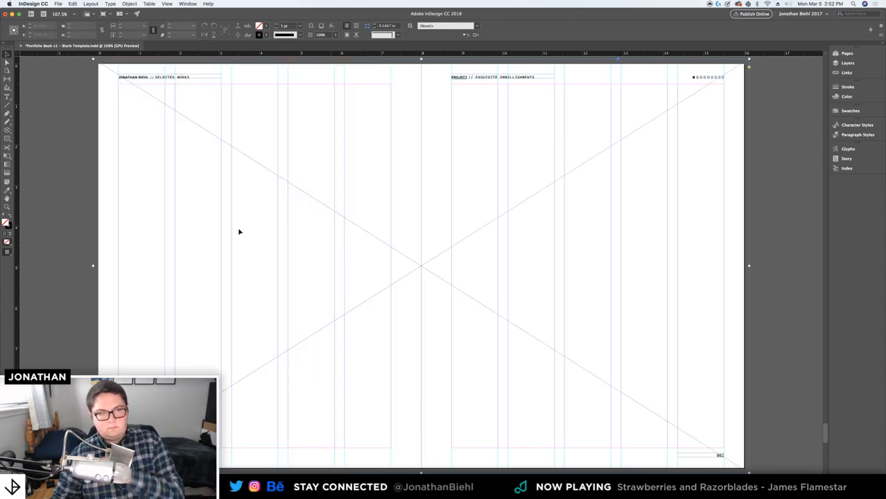
{"action": "left_click", "coordinate": [81, 144]}
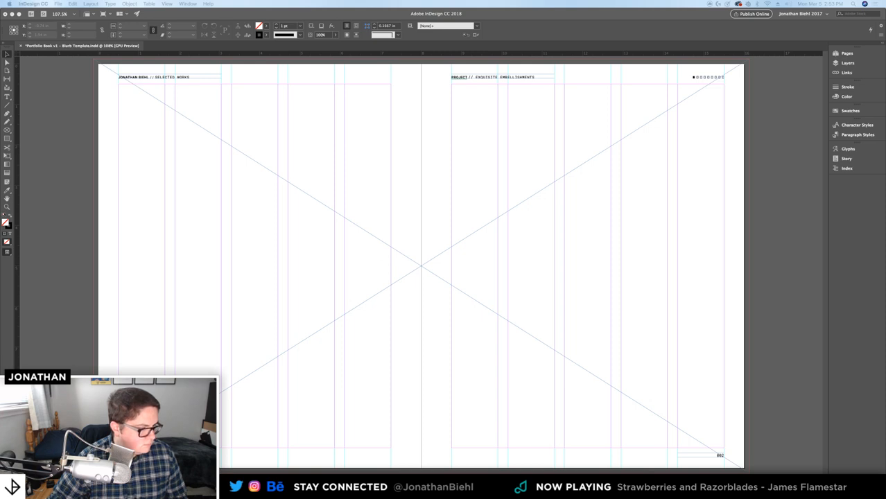
Place the damask pattern image in the spread-wide frame, fill the frame proportionally, and preview the spread without guides
{"action": "left_click_drag", "start_coordinate": [0, 284], "coordinate": [332, 287]}
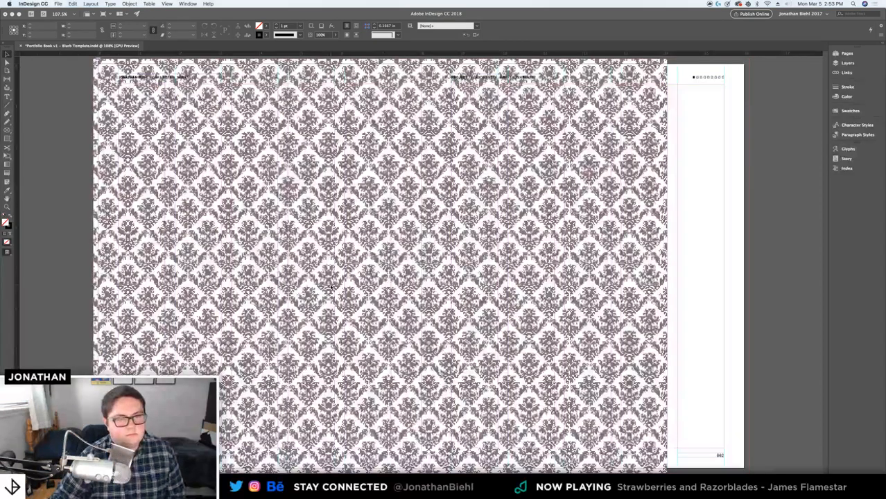
{"action": "right_click", "coordinate": [373, 219]}
{"action": "mouse_move", "coordinate": [430, 330]}
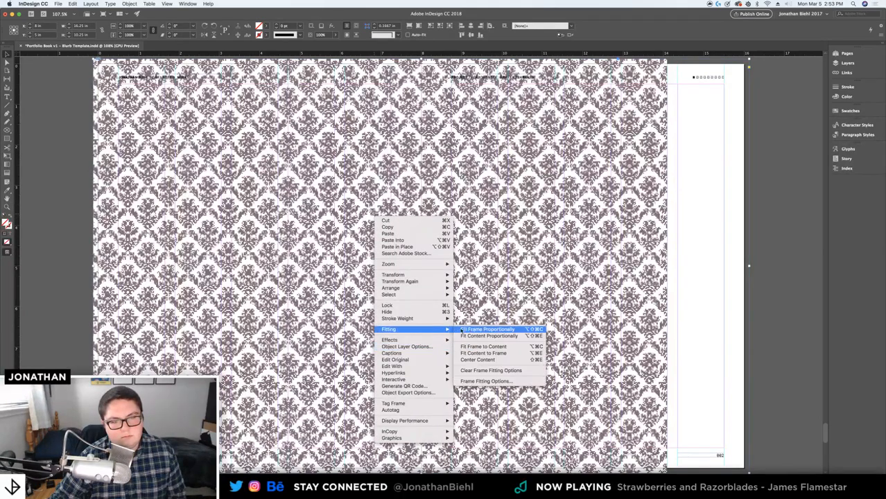
{"action": "left_click", "coordinate": [479, 329]}
{"action": "left_click", "coordinate": [73, 216]}
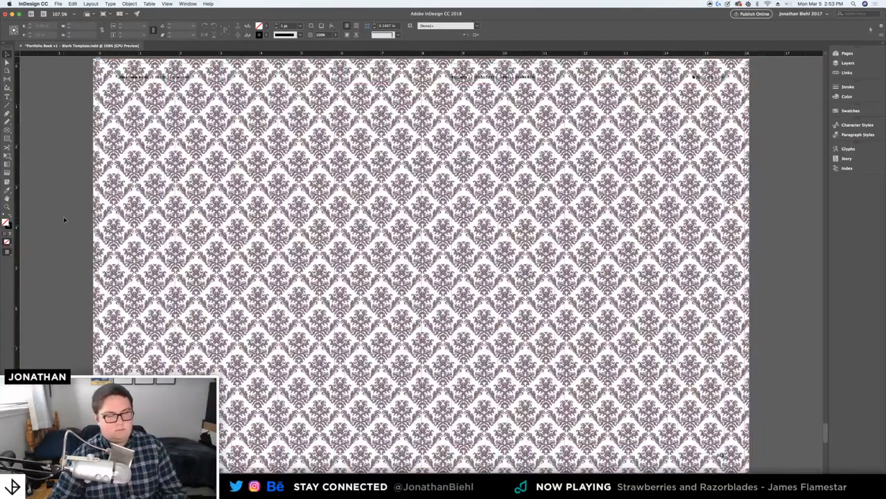
{"action": "key", "text": "w"}
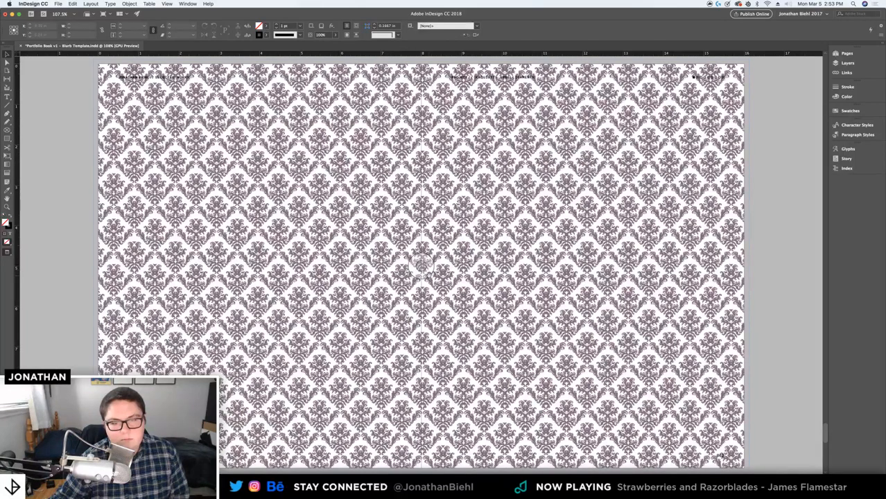
Delete the damask pattern image from the spread-wide frame, keeping the frame selected
{"action": "left_click", "coordinate": [423, 269]}
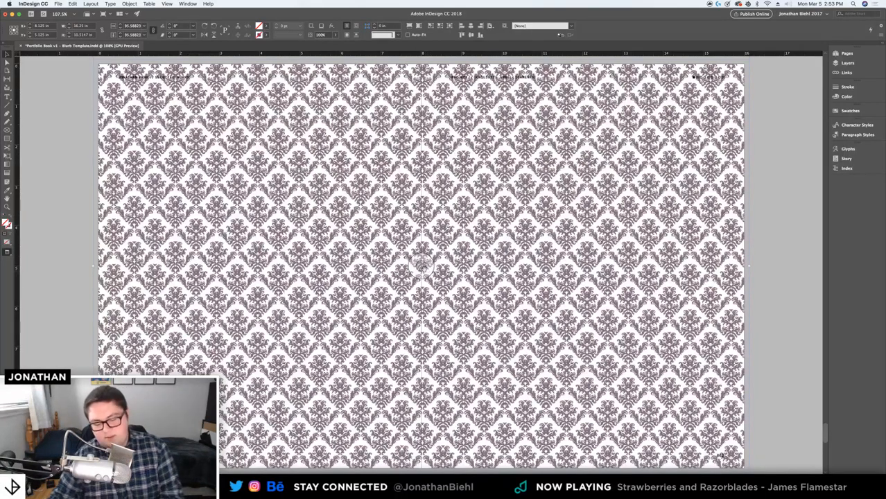
{"action": "key", "text": "Delete"}
{"action": "left_click", "coordinate": [191, 238]}
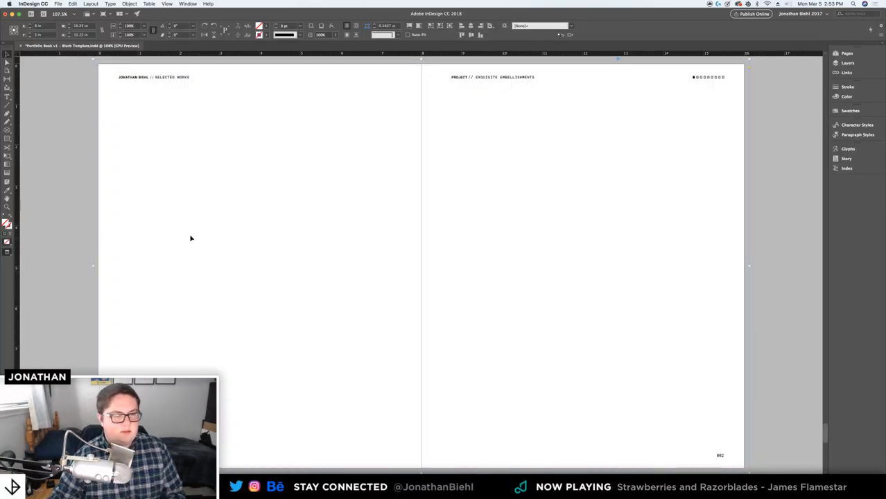
Place the sepia photo of girls in a kitchen in the spread-wide frame and fit it to fill both pages
{"action": "key", "text": "super+Tab"}
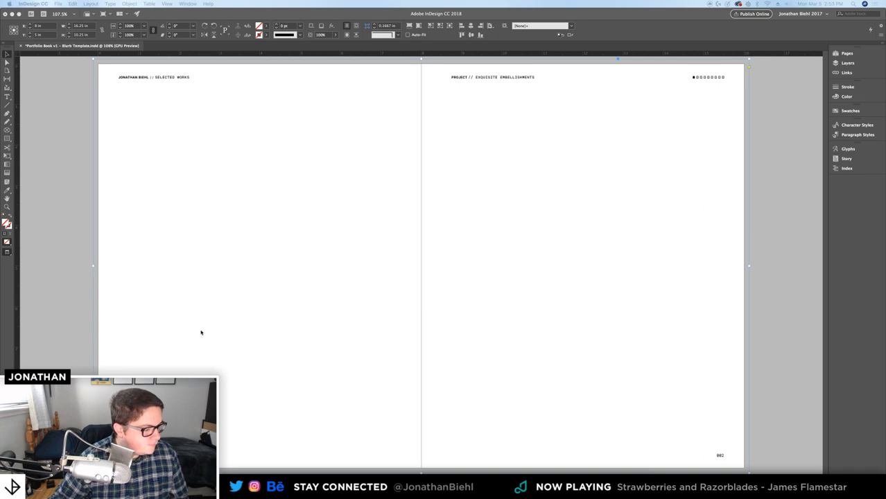
{"action": "left_click_drag", "start_coordinate": [201, 333], "coordinate": [321, 277]}
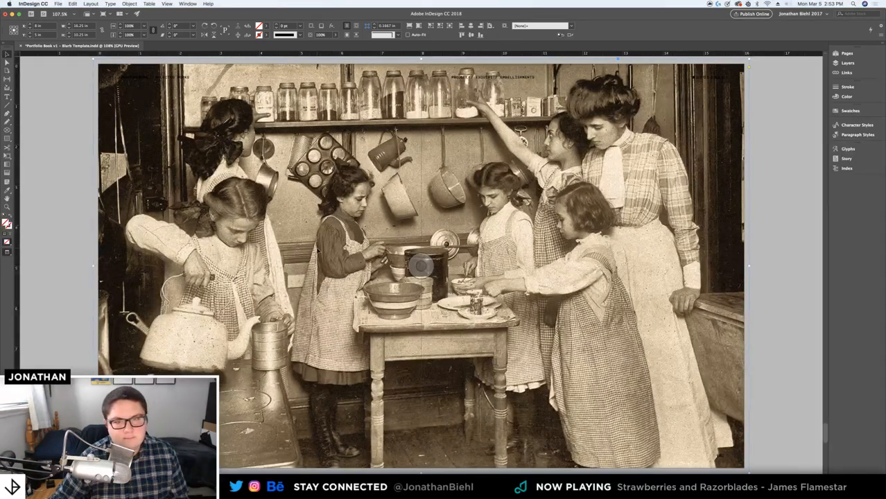
{"action": "right_click", "coordinate": [321, 277]}
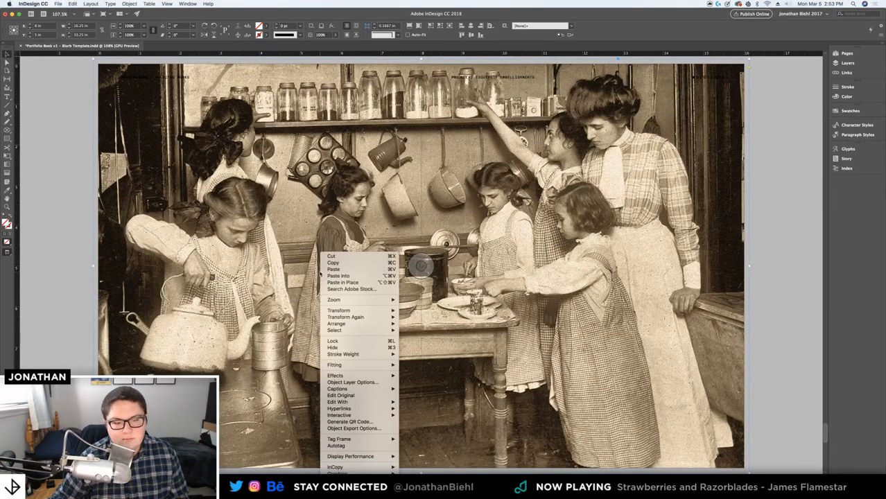
{"action": "left_click", "coordinate": [410, 365]}
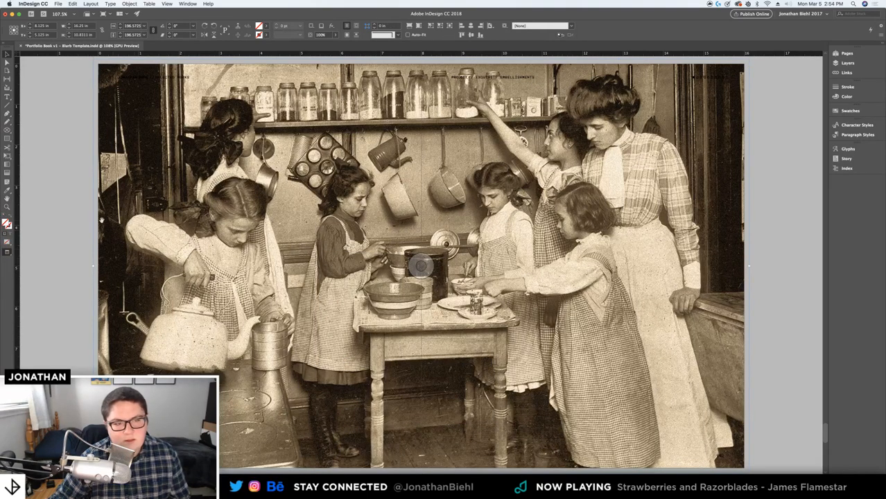
{"action": "left_click", "coordinate": [82, 122]}
{"action": "key", "text": "w"}
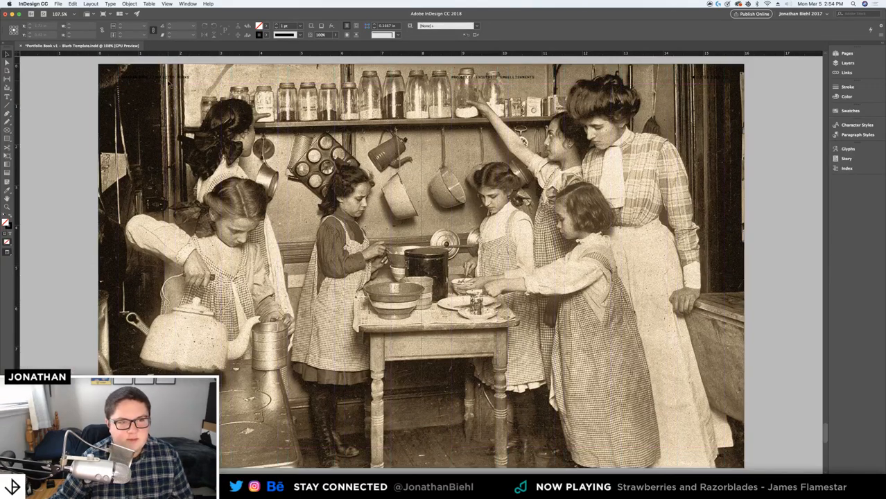
Recolour the Selected Works header text on the left-hand page to Paper
{"action": "left_click", "coordinate": [179, 77]}
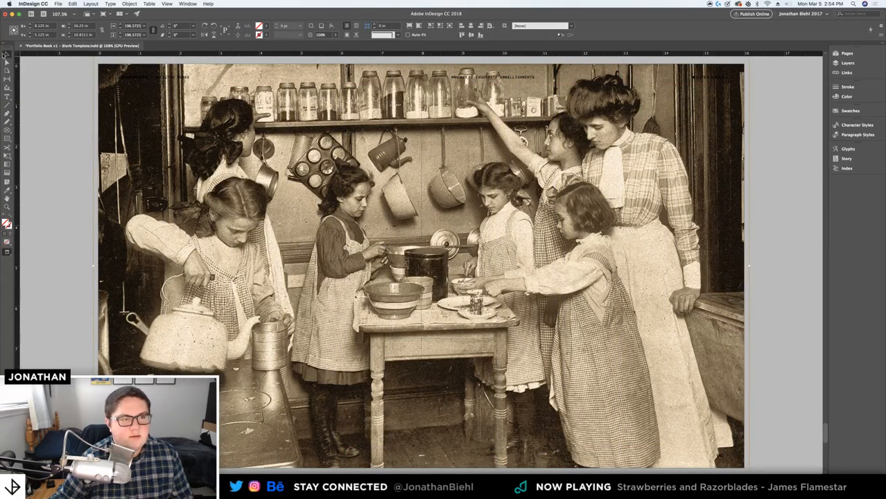
{"action": "left_click", "coordinate": [142, 131]}
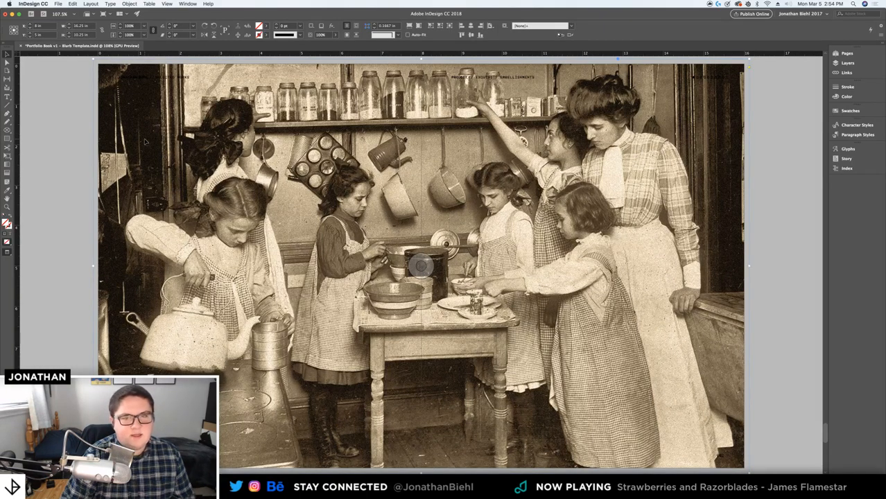
{"action": "double_click", "coordinate": [163, 79]}
{"action": "key", "text": "super+a"}
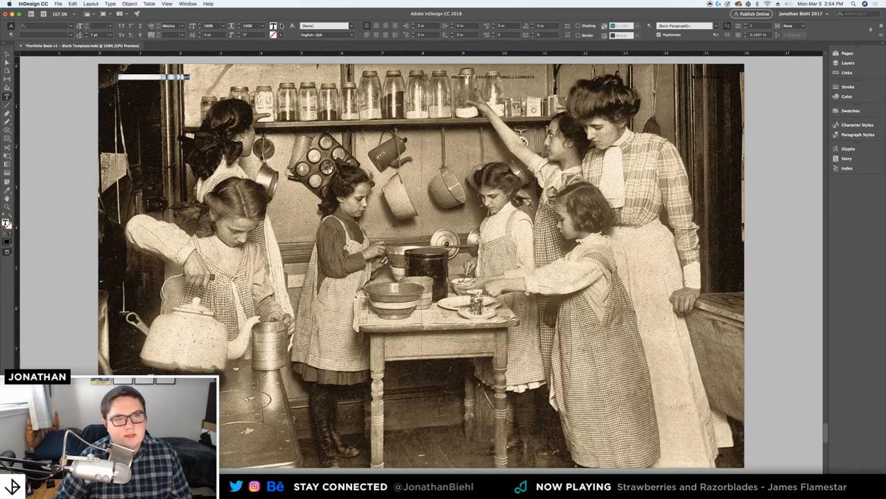
{"action": "left_click", "coordinate": [206, 36]}
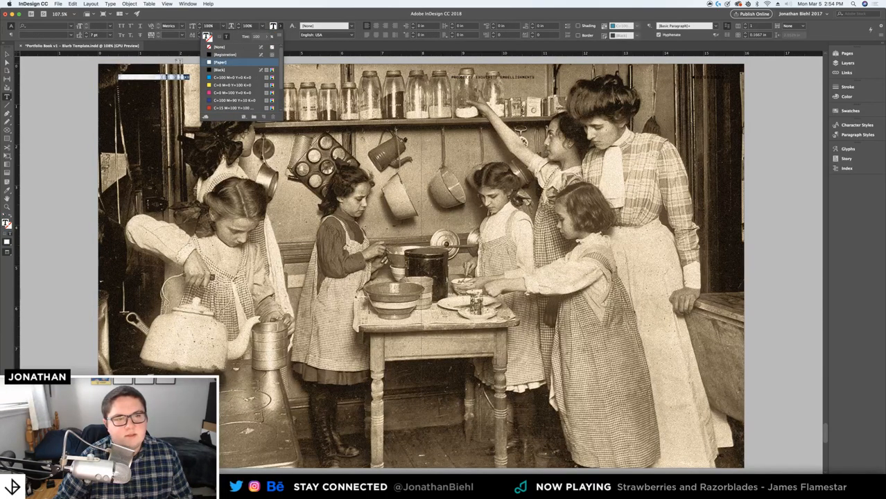
{"action": "left_click", "coordinate": [7, 54]}
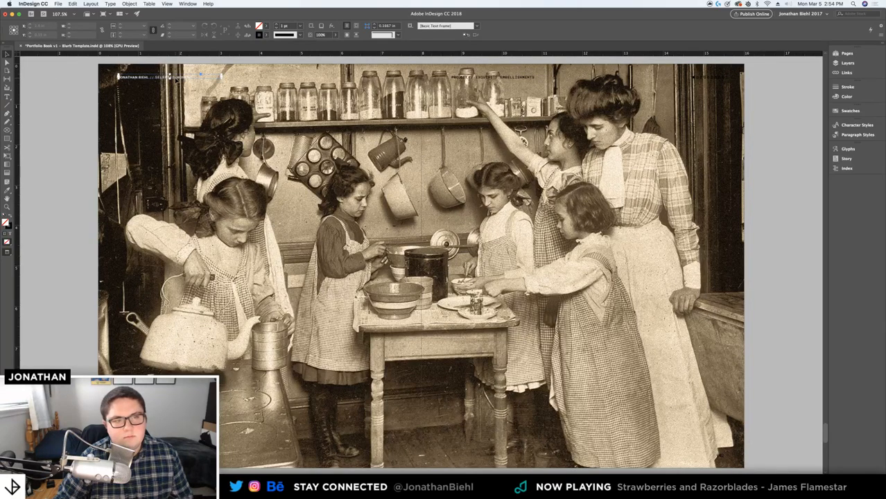
Delete the header texts, the row of progress squares and the page number from the kitchen photo spread, keeping the photo
{"action": "left_click", "coordinate": [118, 76]}
{"action": "left_click", "coordinate": [67, 100]}
{"action": "left_click_drag", "start_coordinate": [67, 68], "coordinate": [715, 458]}
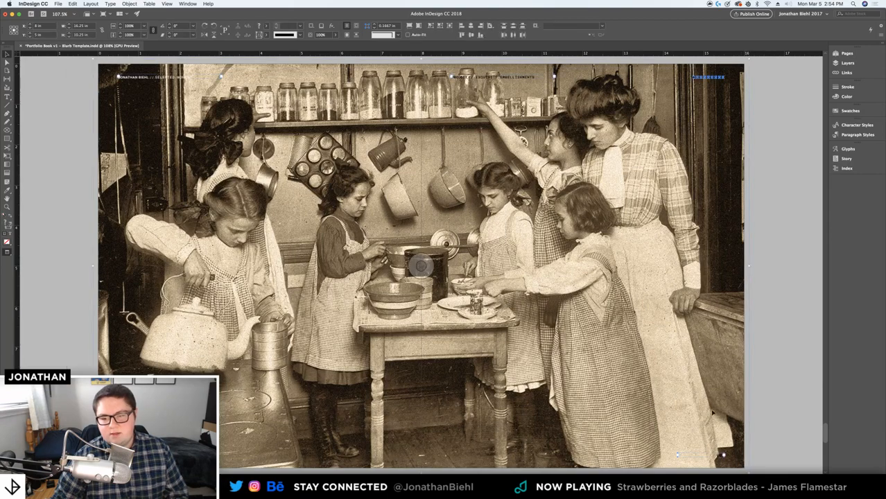
{"action": "key", "text": "BackSpace"}
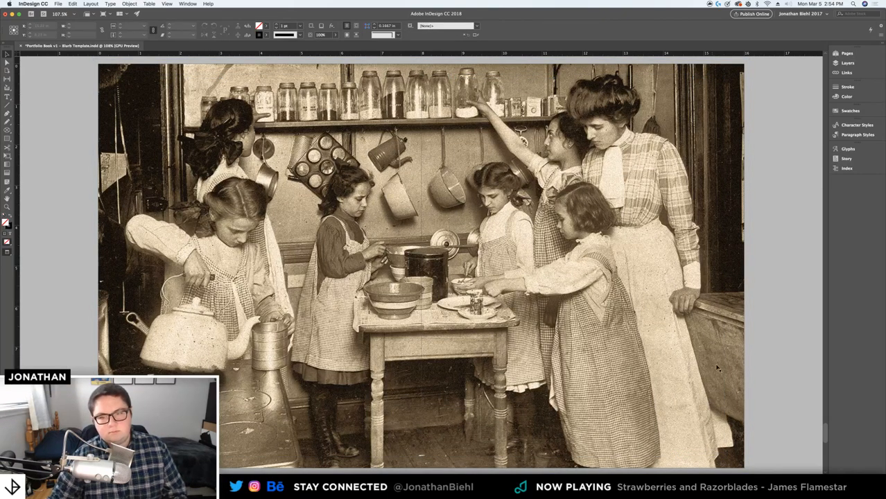
Compare the kitchen photo spread with the Income Inequality chart spread above it and check the page order
{"action": "key", "text": "z"}
{"action": "left_click_drag", "start_coordinate": [730, 289], "coordinate": [655, 281]}
{"action": "scroll", "coordinate": [616, 298], "scroll_direction": "up", "scroll_amount": 5}
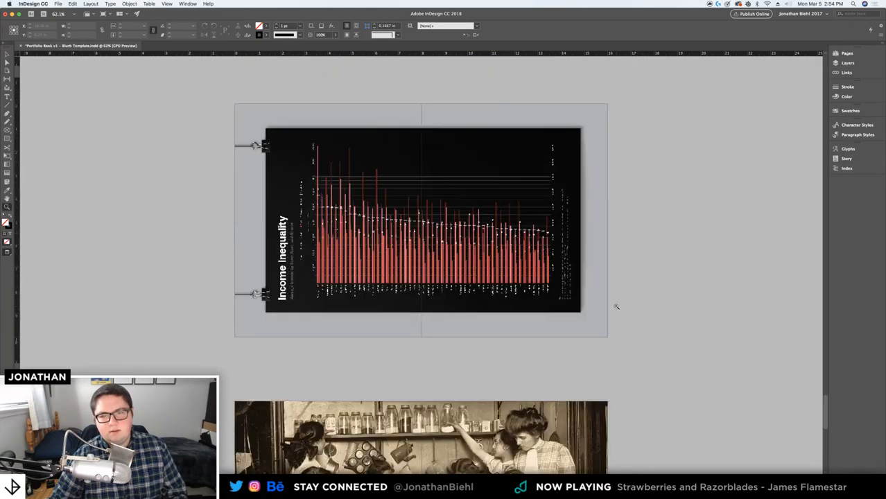
{"action": "scroll", "coordinate": [617, 305], "scroll_direction": "down", "scroll_amount": 5}
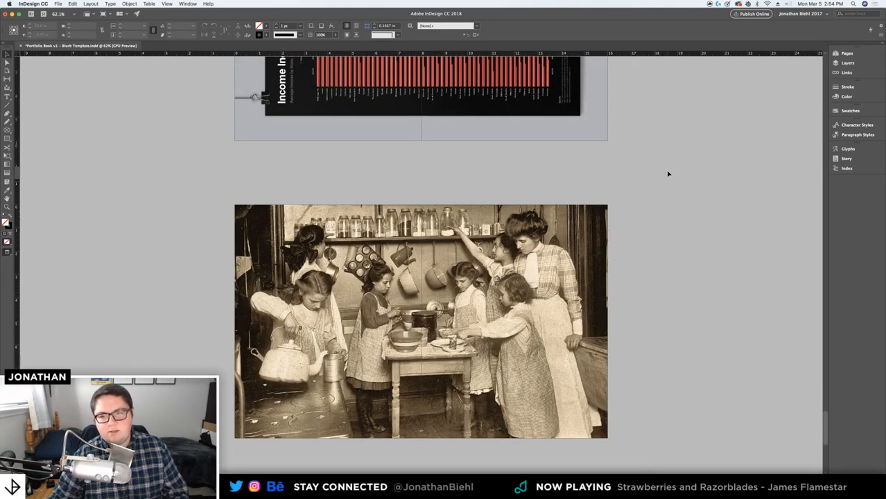
{"action": "left_click", "coordinate": [851, 54]}
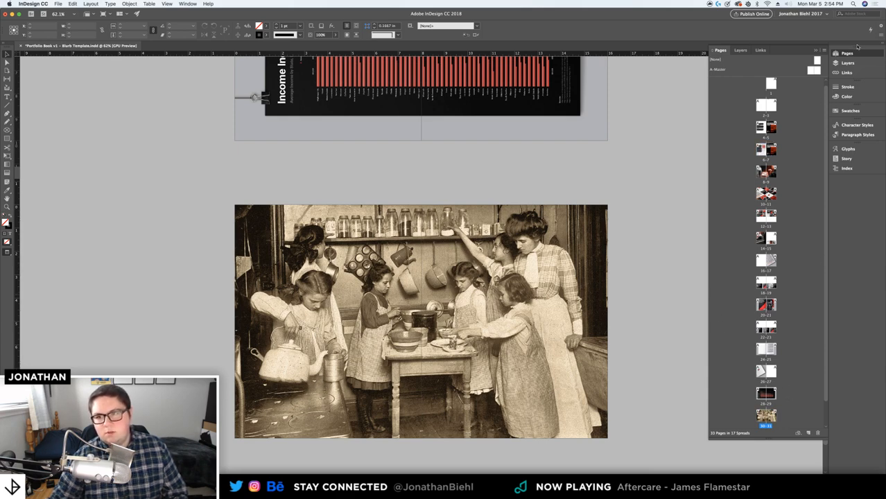
{"action": "left_click", "coordinate": [852, 53]}
Bring the blank Exquisite Embellishments spread on pages 32-33 into view and save the document
{"action": "scroll", "coordinate": [662, 251], "scroll_direction": "down", "scroll_amount": 5}
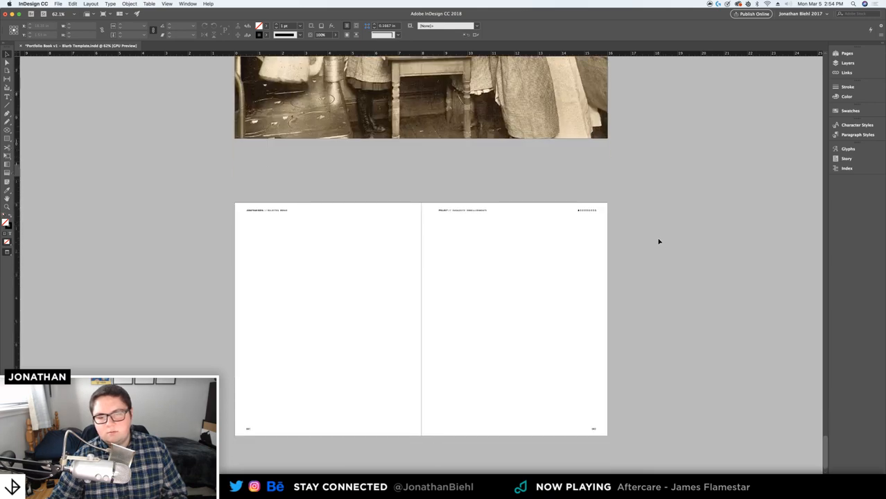
{"action": "key", "text": "super+1"}
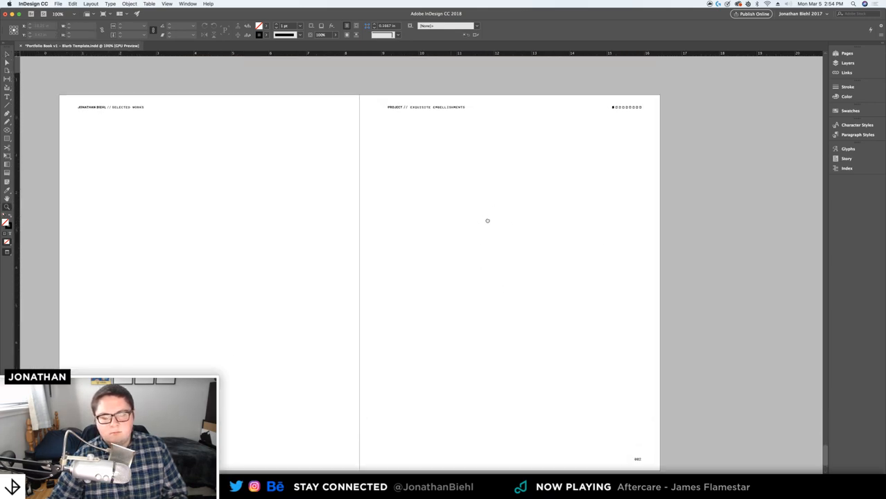
{"action": "key", "text": "super+alt+0"}
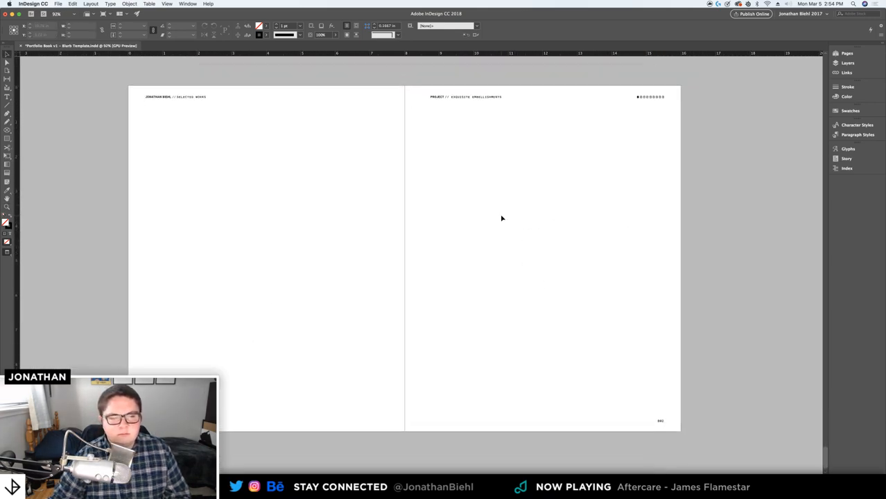
{"action": "key", "text": "super+s"}
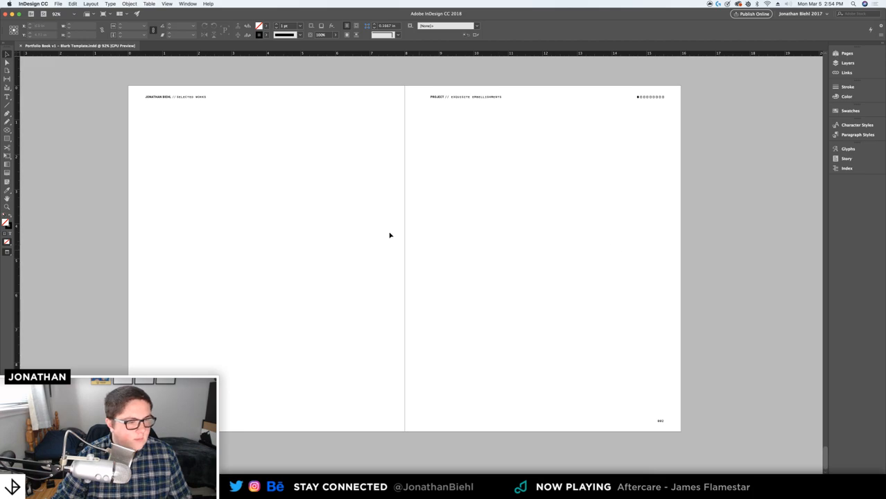
Copy the angled Income Inequality book photo from page 17 and paste it in place on the right-hand page of spread 32-33
{"action": "scroll", "coordinate": [375, 290], "scroll_direction": "up", "scroll_amount": 15}
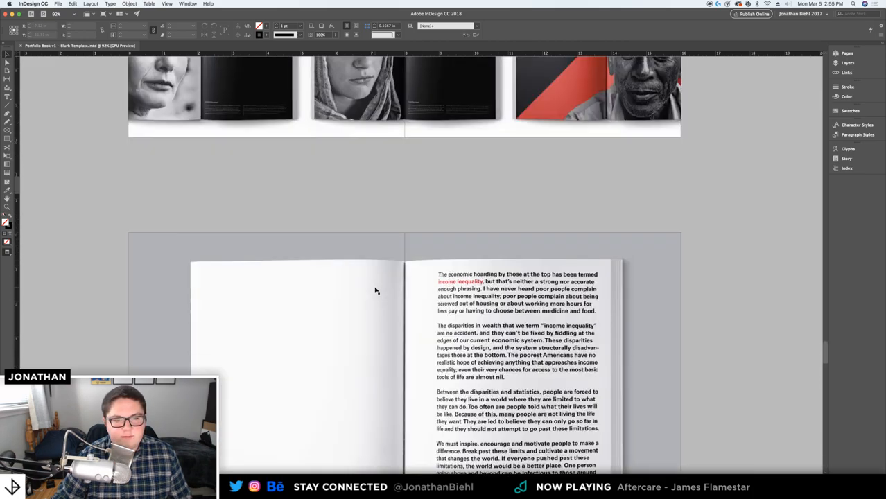
{"action": "scroll", "coordinate": [375, 290], "scroll_direction": "up", "scroll_amount": 5}
{"action": "scroll", "coordinate": [374, 291], "scroll_direction": "up", "scroll_amount": 5}
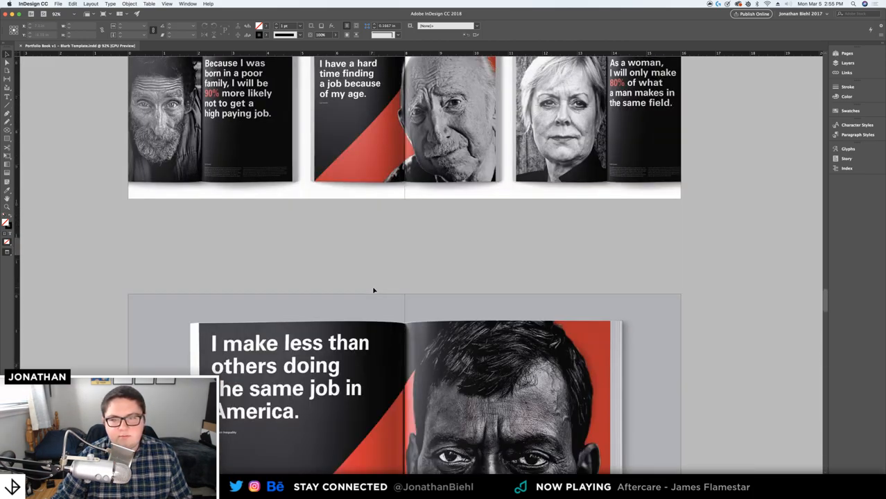
{"action": "scroll", "coordinate": [373, 290], "scroll_direction": "up", "scroll_amount": 5}
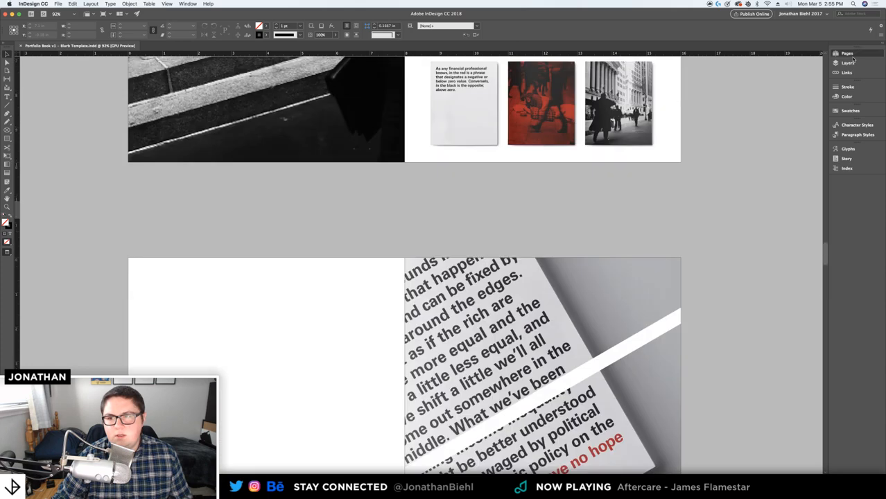
{"action": "left_click", "coordinate": [847, 53]}
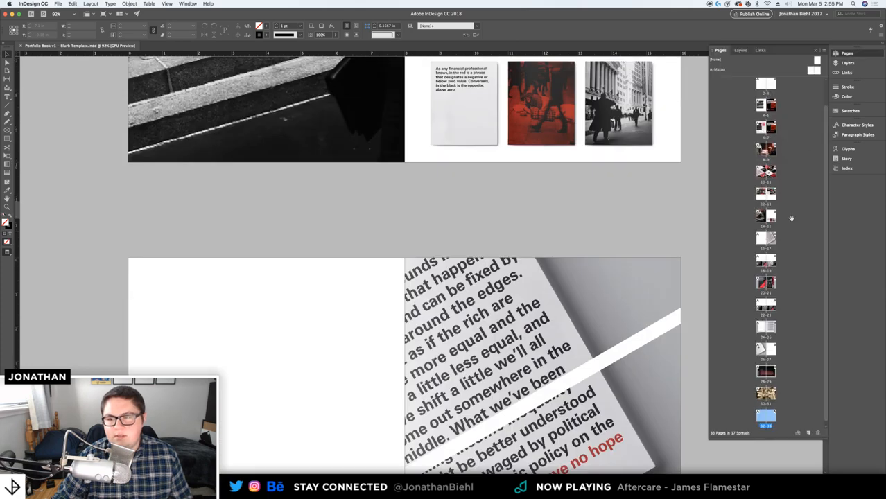
{"action": "double_click", "coordinate": [773, 240]}
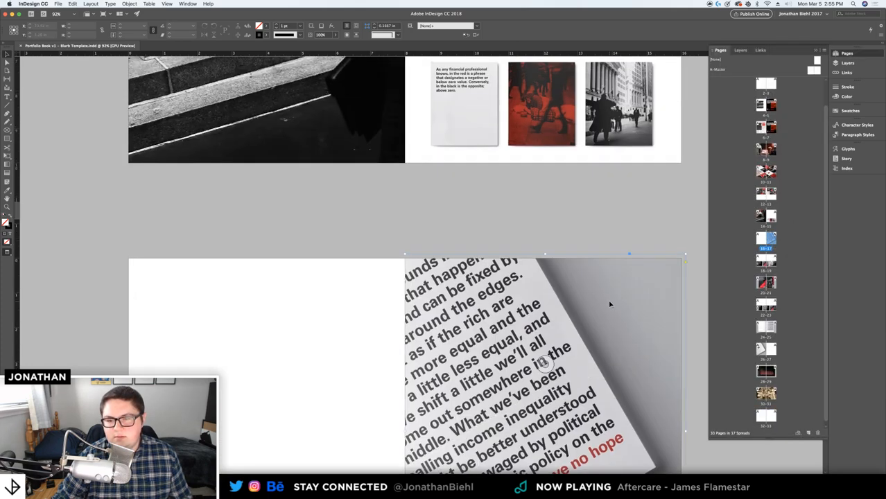
{"action": "double_click", "coordinate": [767, 415]}
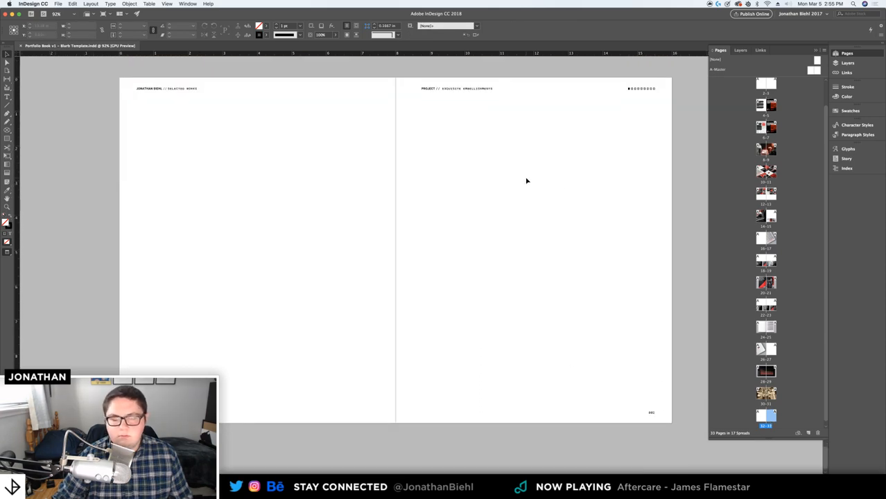
{"action": "key", "text": "alt+shift+super+v"}
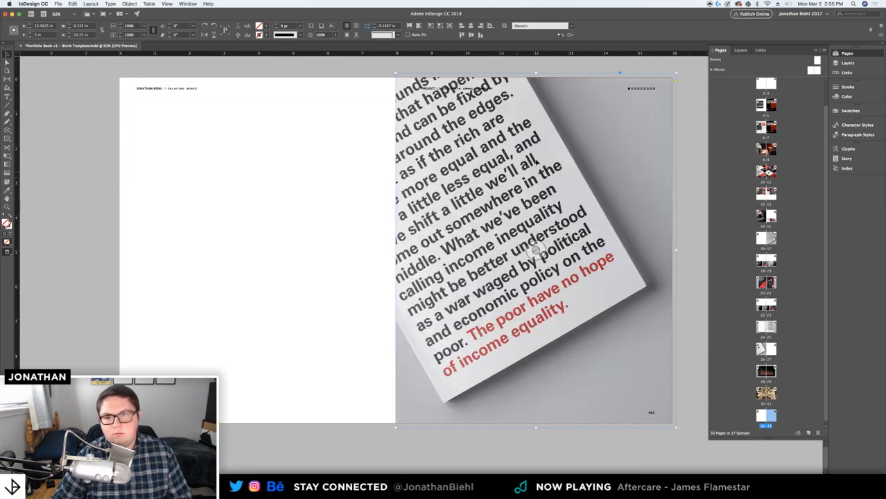
Show the guides and frame edges, and duplicate the angled book photo onto the left-hand page
{"action": "key", "text": "w"}
{"action": "left_click", "coordinate": [700, 167]}
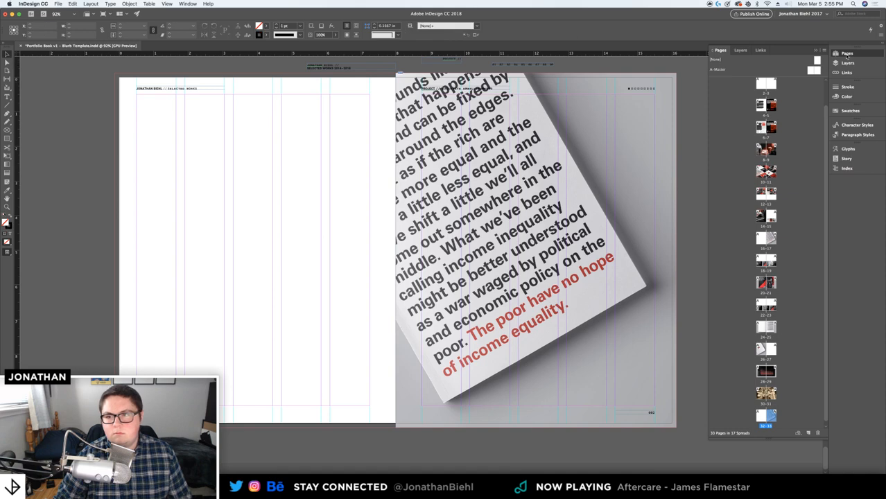
{"action": "left_click", "coordinate": [541, 244]}
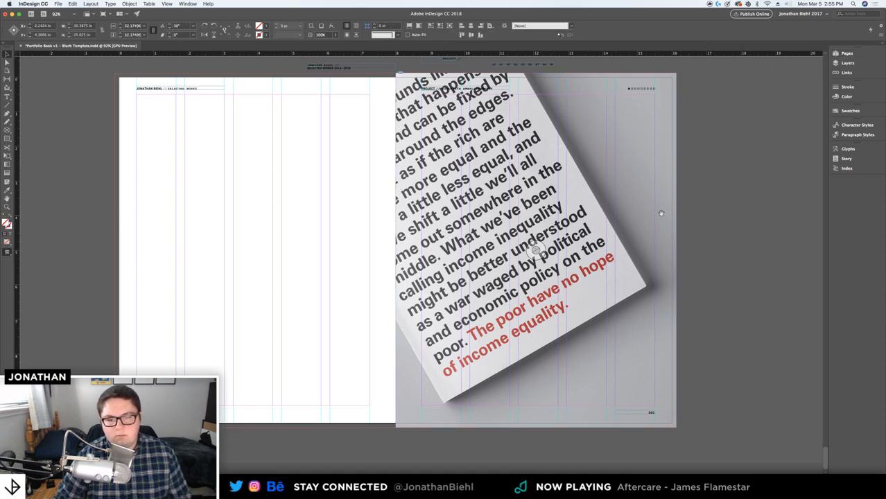
{"action": "left_click_drag", "start_coordinate": [654, 215], "coordinate": [346, 201]}
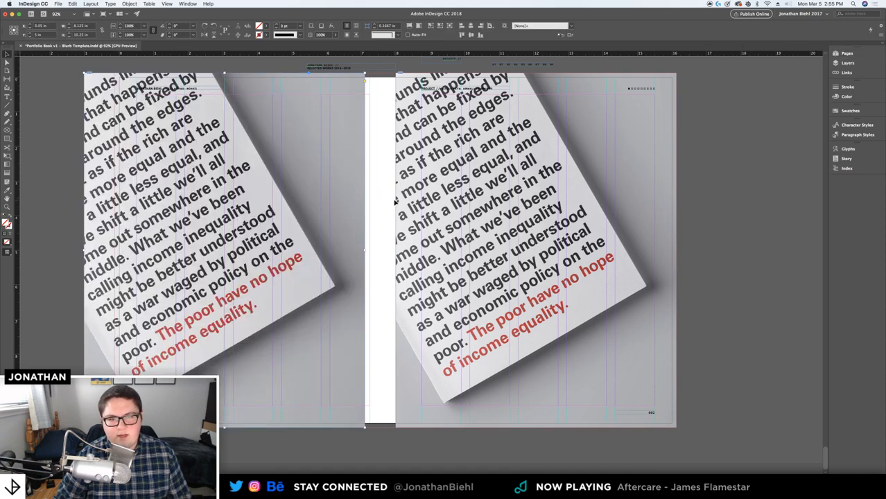
Delete the spare header texts and number row from the pasteboard above the spread
{"action": "scroll", "coordinate": [393, 123], "scroll_direction": "up", "scroll_amount": 3}
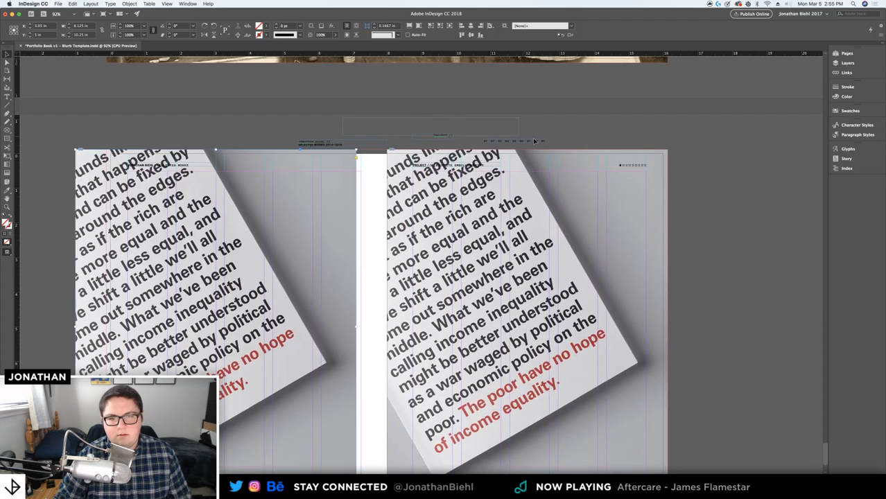
{"action": "left_click_drag", "start_coordinate": [569, 149], "coordinate": [570, 148]}
{"action": "key", "text": "Delete"}
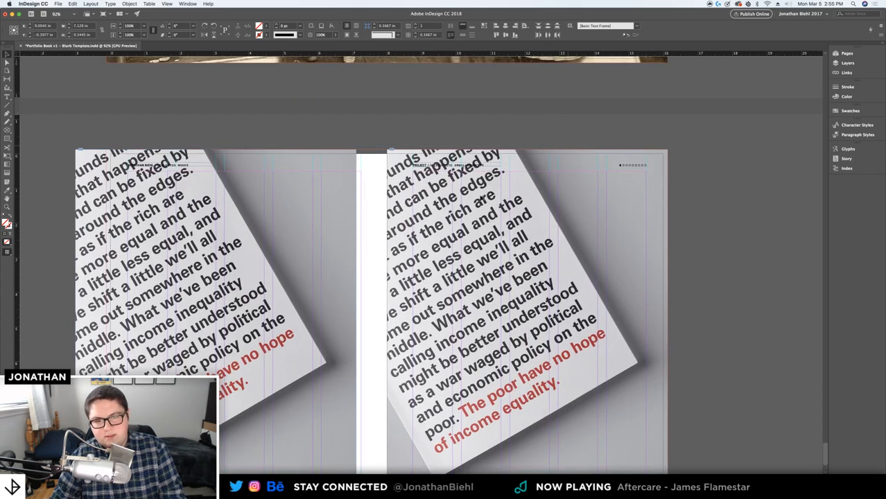
Replace the photo inside the right-hand page's frame with the angled Exquisite Embellishments book cover image
{"action": "left_click", "coordinate": [529, 314]}
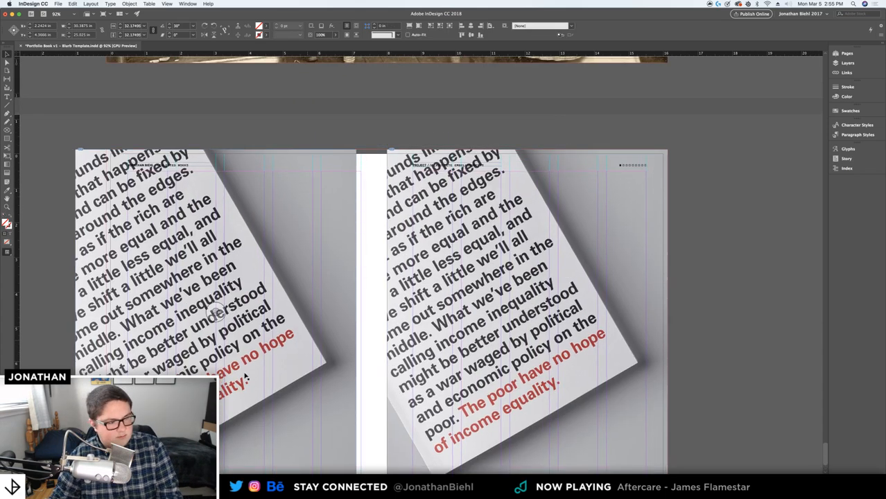
{"action": "key", "text": "Delete"}
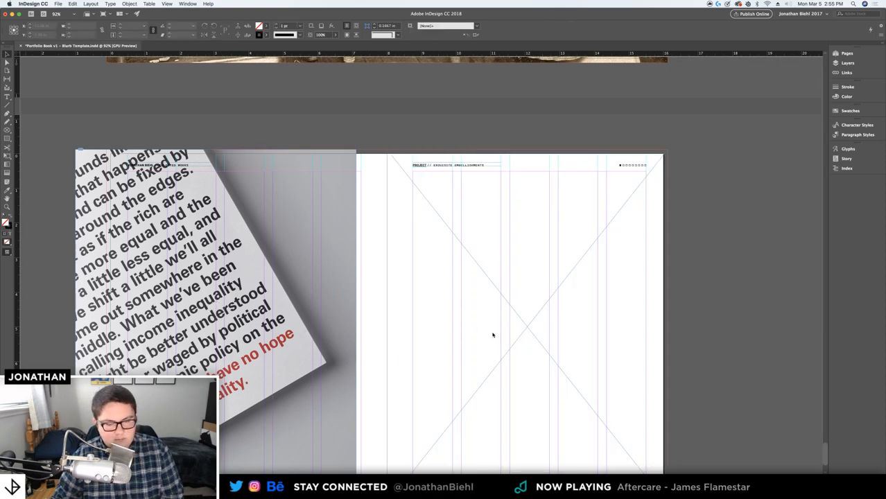
{"action": "left_click", "coordinate": [500, 332]}
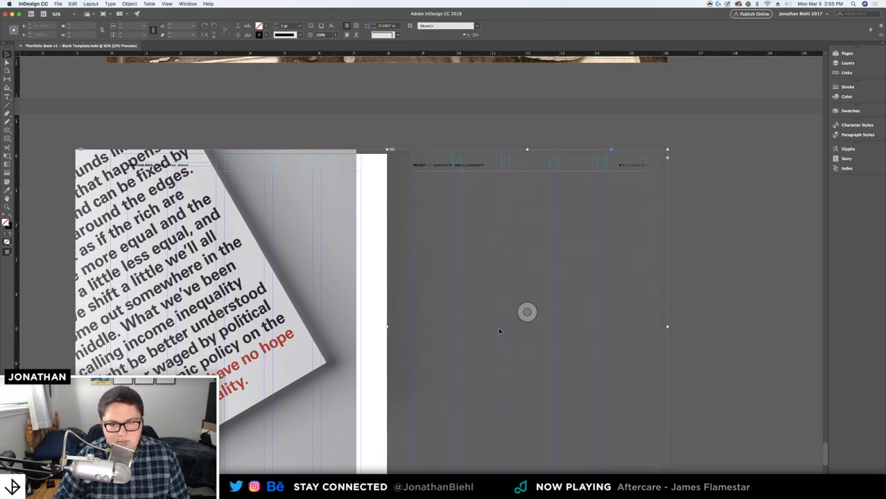
{"action": "key", "text": "super+v"}
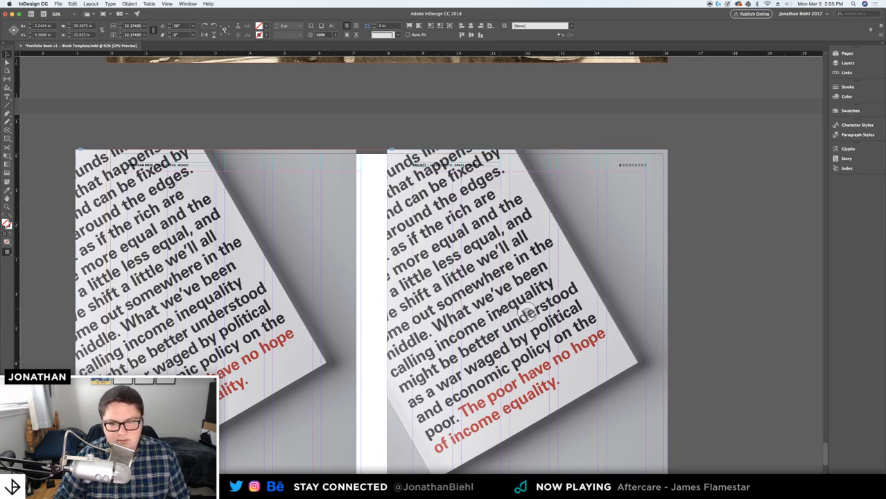
{"action": "key", "text": "super+z"}
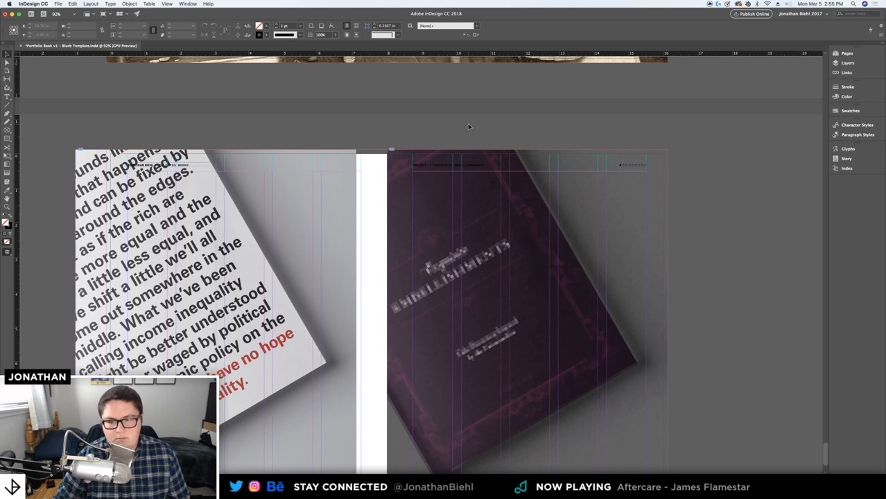
Set the display performance of the Exquisite Embellishments cover image to high quality
{"action": "right_click", "coordinate": [498, 215]}
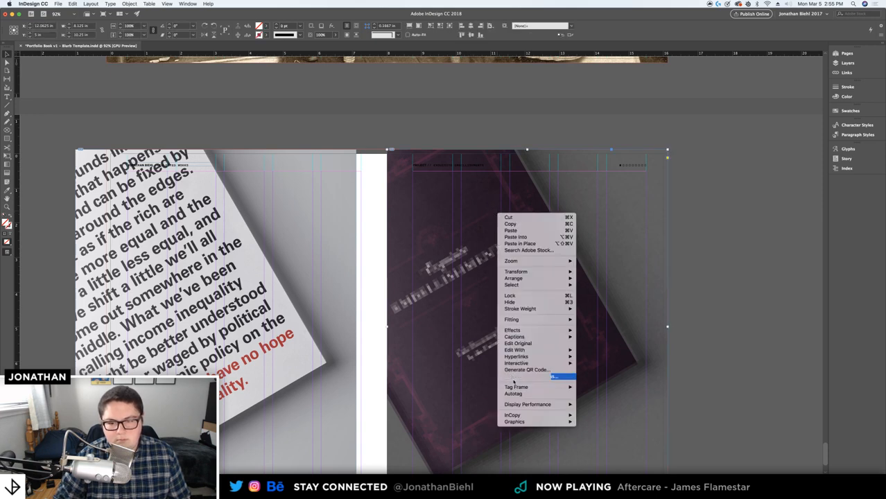
{"action": "mouse_move", "coordinate": [534, 404]}
{"action": "left_click", "coordinate": [603, 418]}
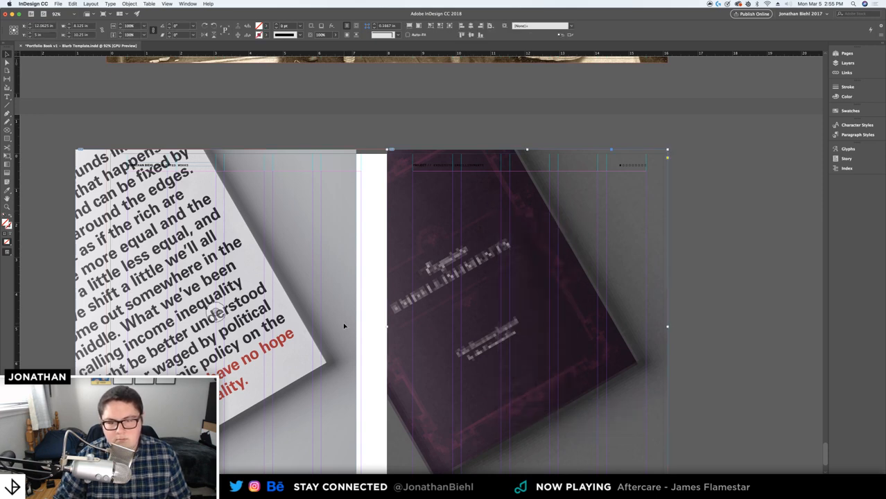
Delete the duplicate Income Inequality photo from the left-hand page and return to preview mode
{"action": "scroll", "coordinate": [344, 326], "scroll_direction": "down", "scroll_amount": 3}
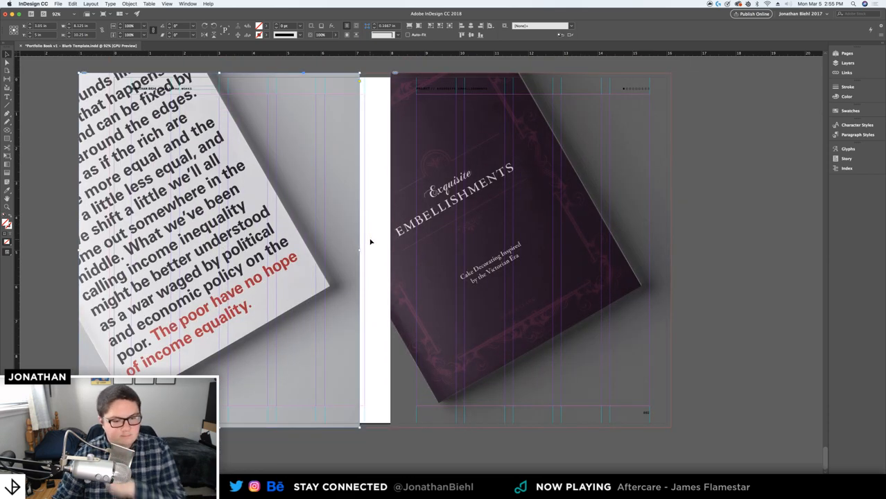
{"action": "left_click", "coordinate": [370, 242]}
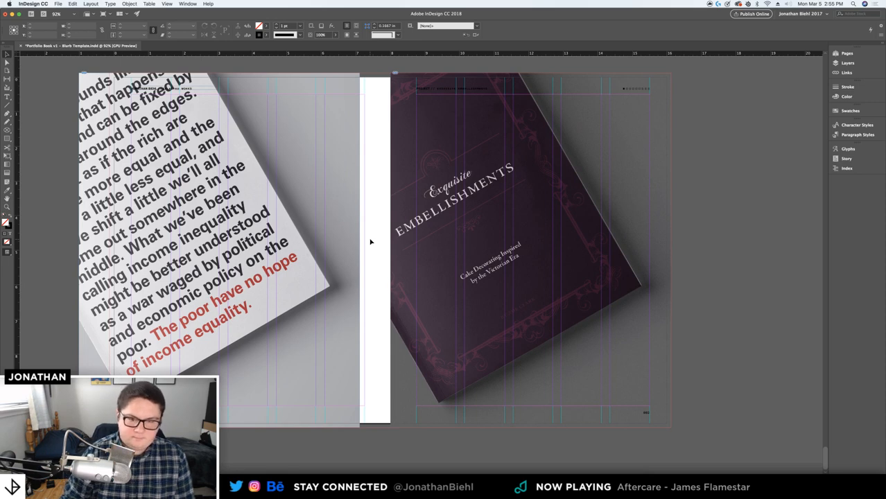
{"action": "left_click", "coordinate": [353, 202]}
{"action": "key", "text": "Delete"}
{"action": "key", "text": "w"}
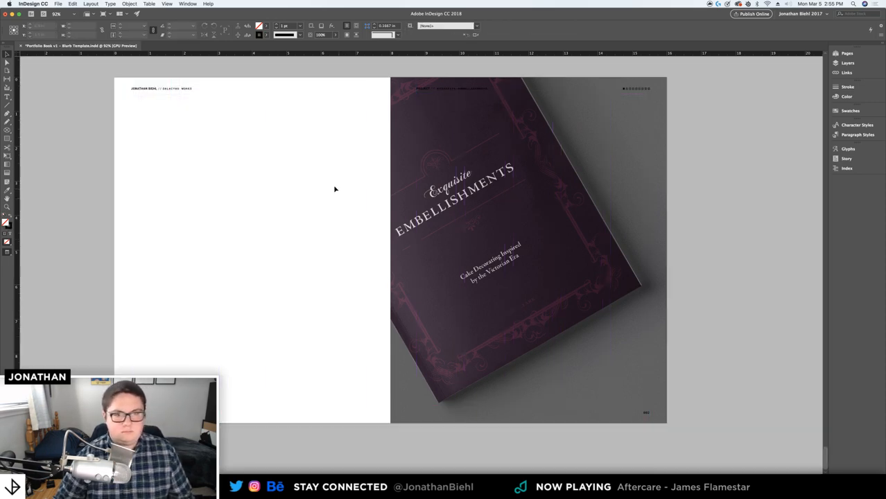
Recolour the Project // Exquisite Embellishments header text on the right-hand page to Paper
{"action": "scroll", "coordinate": [335, 189], "scroll_direction": "up", "scroll_amount": 2}
{"action": "left_click", "coordinate": [449, 124]}
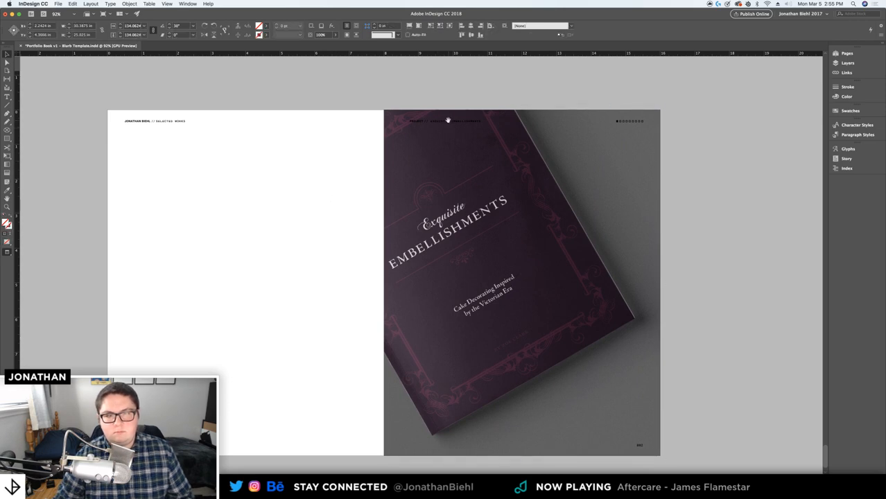
{"action": "left_click", "coordinate": [336, 137]}
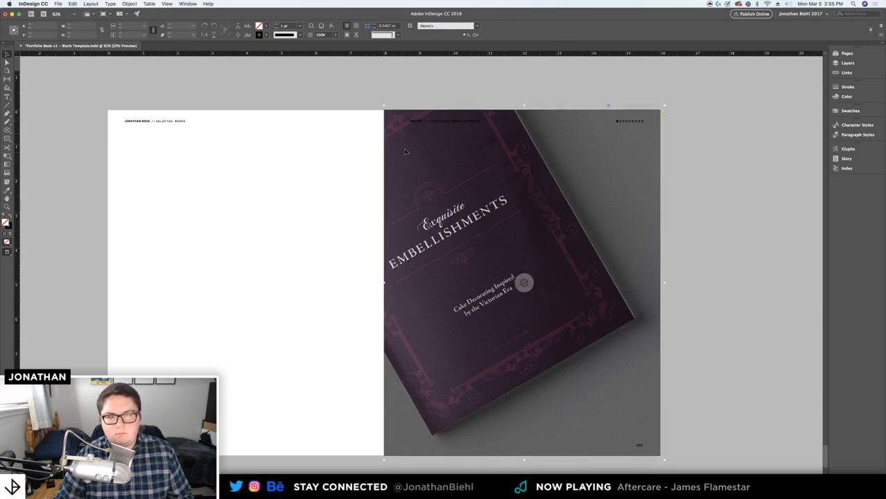
{"action": "left_click", "coordinate": [427, 123]}
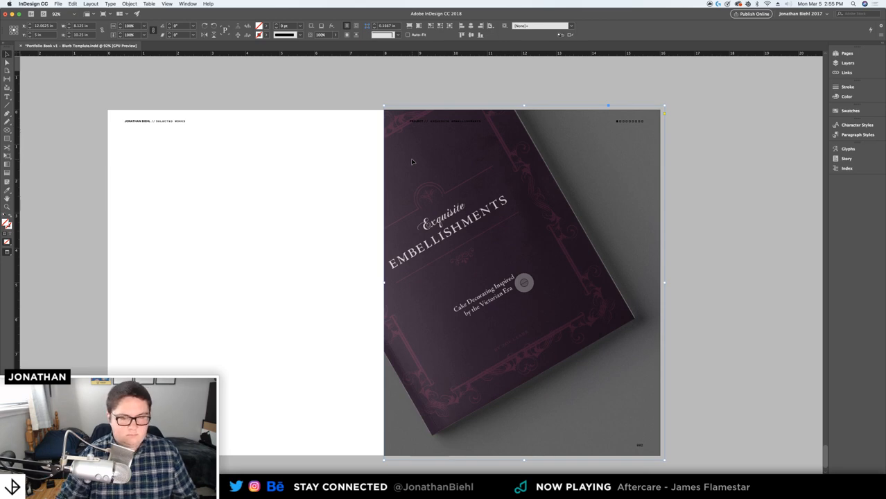
{"action": "left_click", "coordinate": [417, 121]}
{"action": "triple_click", "coordinate": [418, 120]}
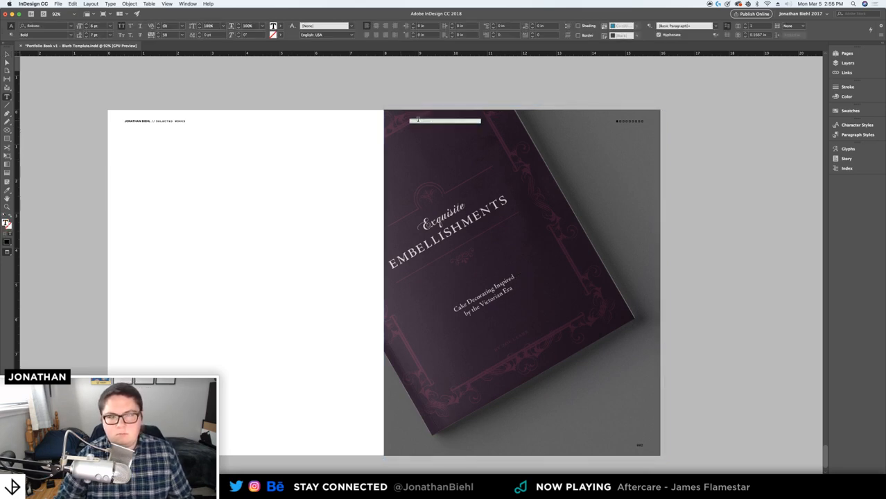
{"action": "left_click", "coordinate": [281, 26]}
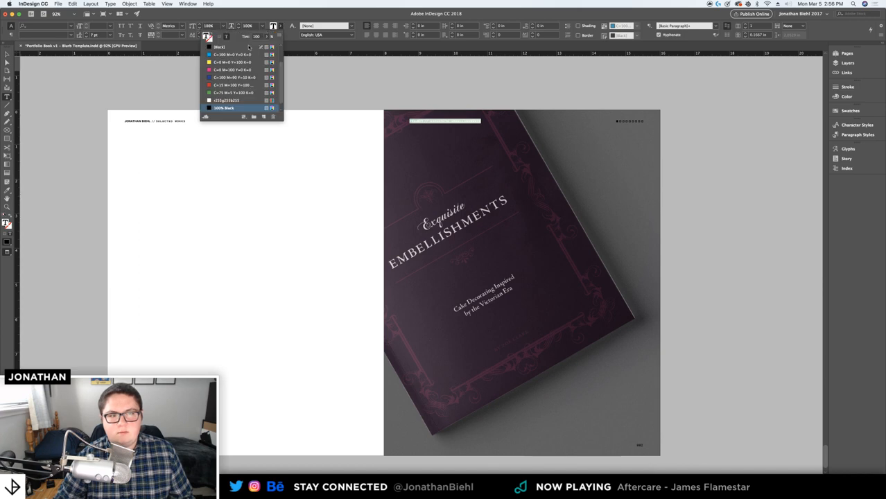
{"action": "scroll", "coordinate": [224, 78], "scroll_direction": "up", "scroll_amount": 3}
{"action": "left_click", "coordinate": [221, 62]}
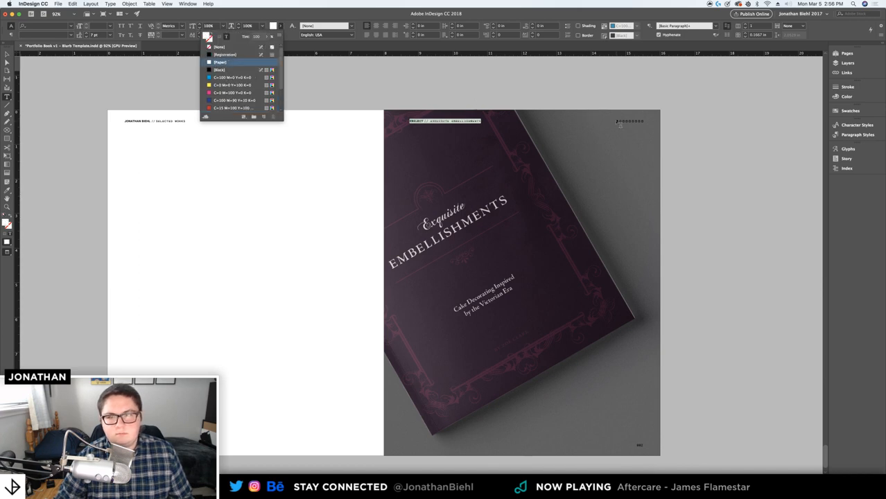
{"action": "left_click", "coordinate": [7, 54]}
{"action": "left_click", "coordinate": [7, 55]}
{"action": "left_click", "coordinate": [125, 77]}
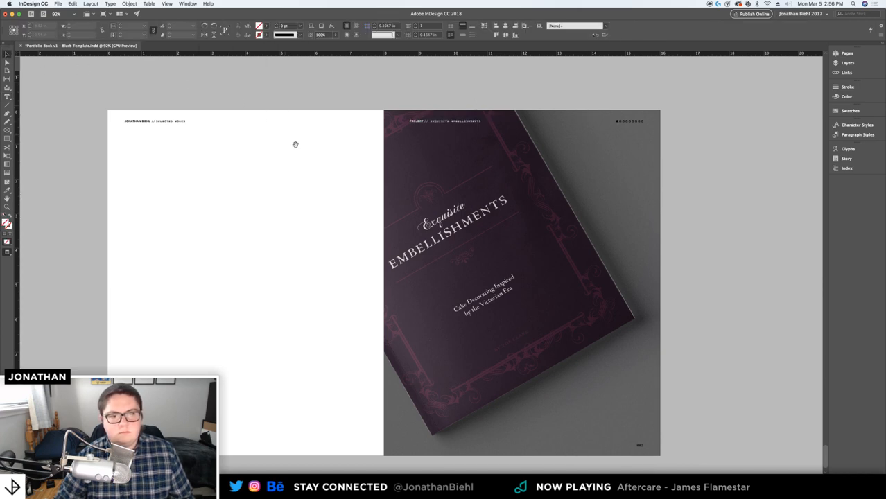
Recolour the page number at the foot of the right-hand page to Paper
{"action": "left_click_drag", "start_coordinate": [298, 145], "coordinate": [299, 114]}
{"action": "double_click", "coordinate": [639, 414]}
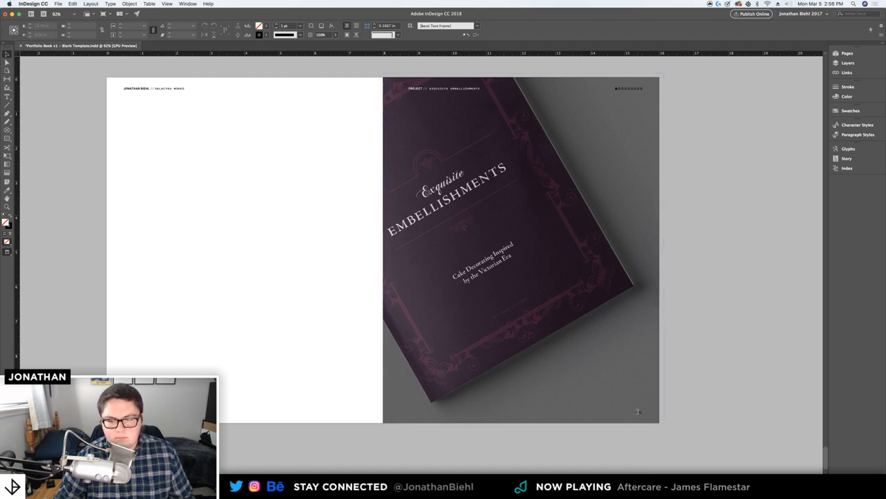
{"action": "key", "text": "super+a"}
{"action": "left_click", "coordinate": [281, 26]}
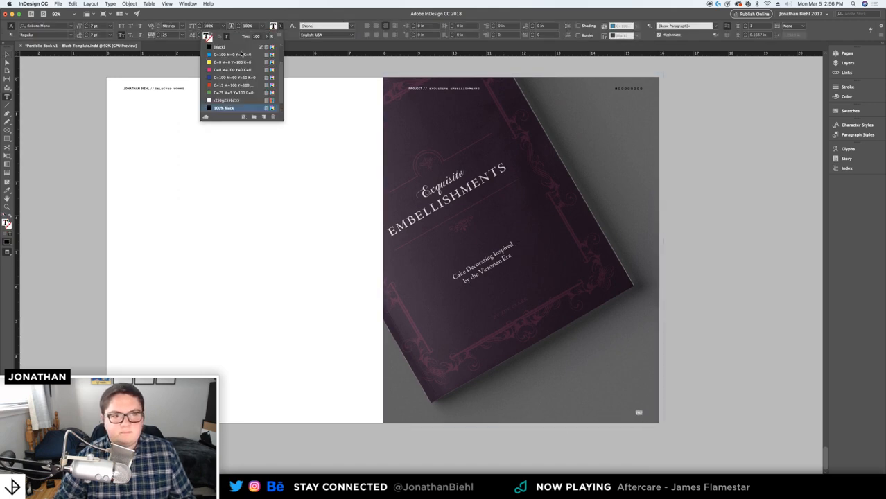
{"action": "left_click", "coordinate": [217, 63]}
{"action": "left_click", "coordinate": [6, 54]}
{"action": "left_click", "coordinate": [52, 70]}
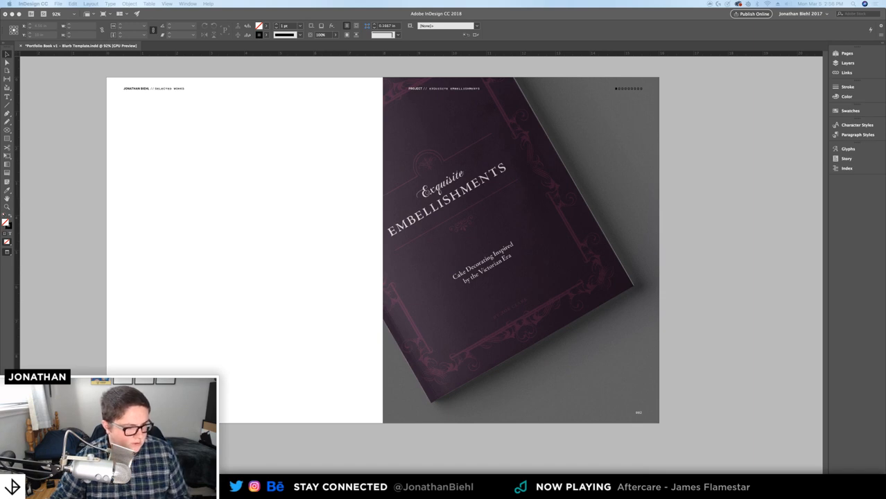
Bring up the portfolio imposition plan PDF and examine its third page, which maps the Victorian Cakes spreads
{"action": "left_click_drag", "start_coordinate": [0, 269], "coordinate": [553, 100]}
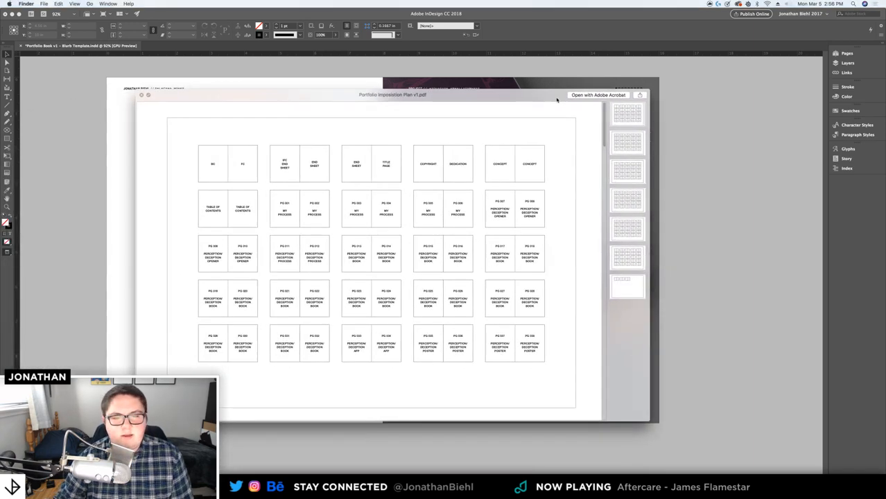
{"action": "left_click", "coordinate": [624, 146]}
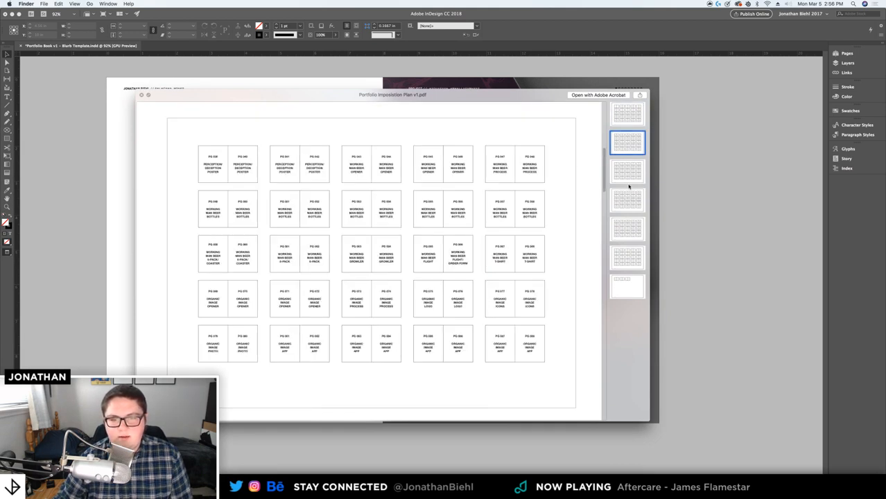
{"action": "key", "text": "Down"}
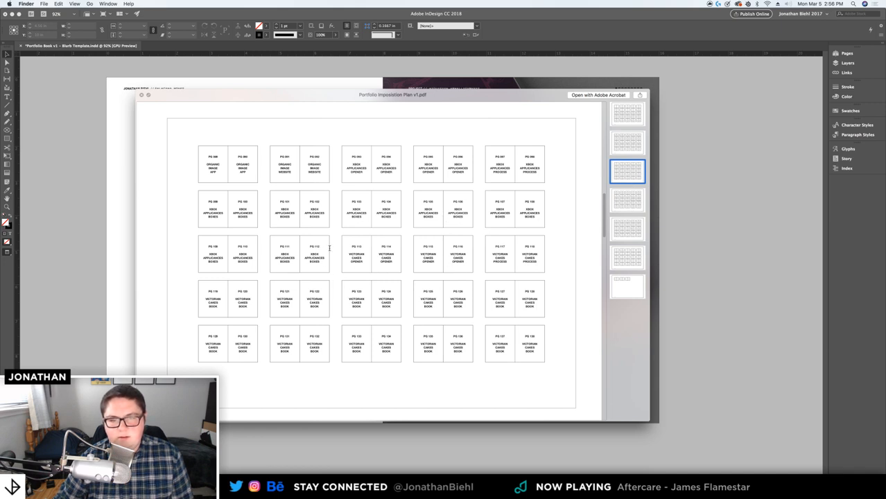
Review the first three pages of the portfolio imposition plan and close the PDF
{"action": "left_click", "coordinate": [617, 122]}
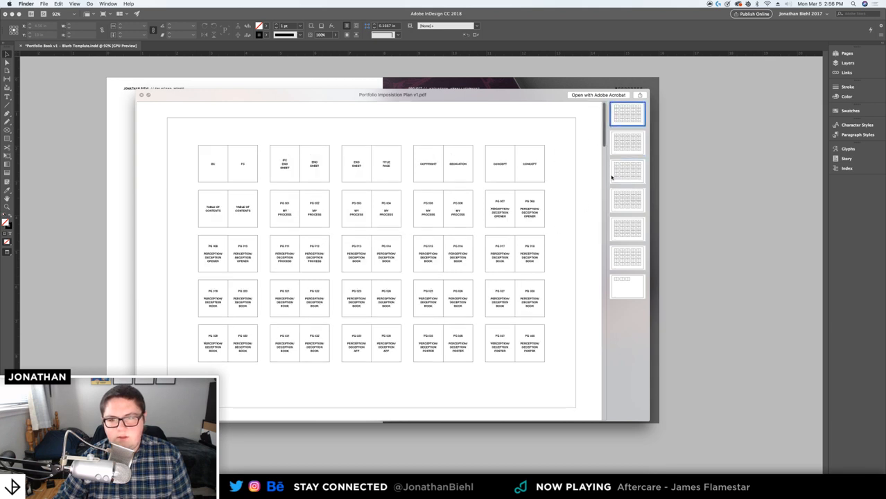
{"action": "left_click", "coordinate": [624, 151]}
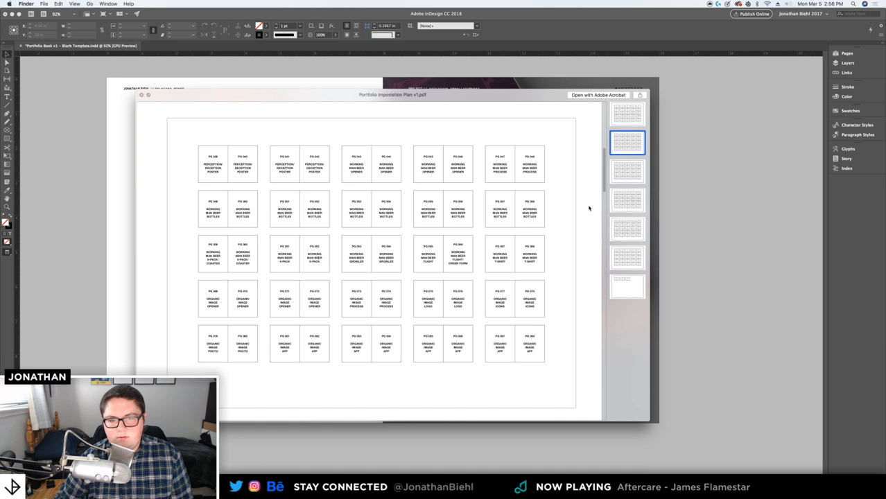
{"action": "left_click", "coordinate": [629, 170]}
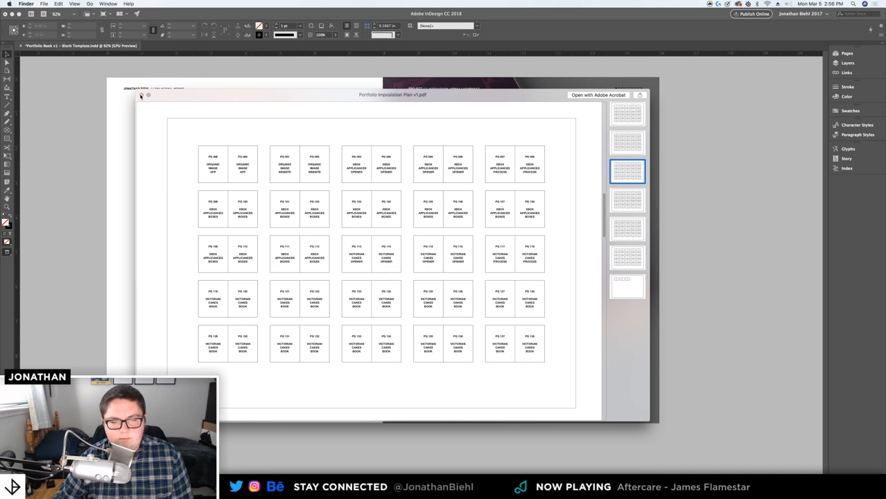
{"action": "left_click", "coordinate": [141, 95]}
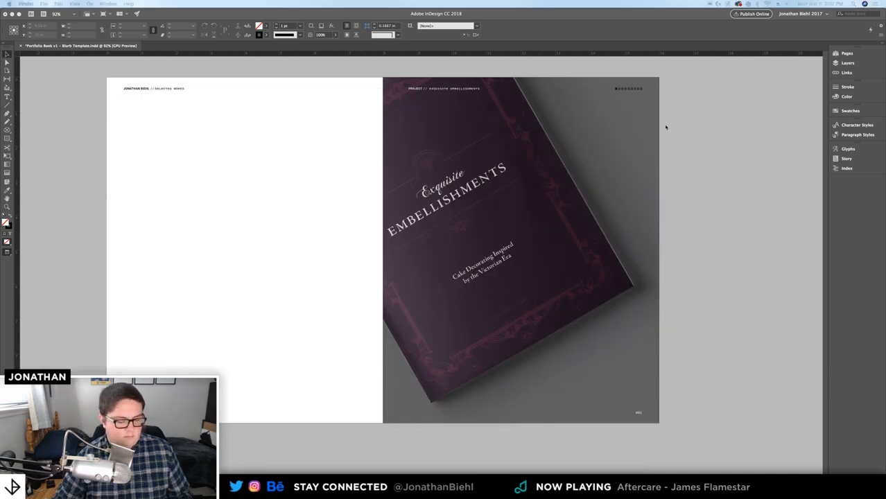
Set the stroke of all nine progress squares in the right-hand page's header to Paper
{"action": "left_click", "coordinate": [708, 94]}
{"action": "key", "text": "z"}
{"action": "left_click_drag", "start_coordinate": [621, 84], "coordinate": [623, 177]}
{"action": "left_click_drag", "start_coordinate": [556, 167], "coordinate": [610, 167]}
{"action": "key", "text": "v"}
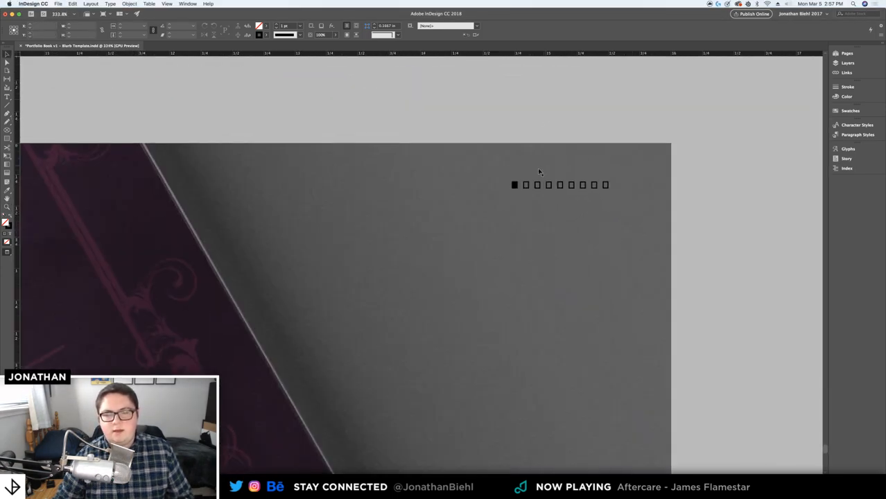
{"action": "left_click", "coordinate": [514, 184]}
{"action": "key", "text": "w"}
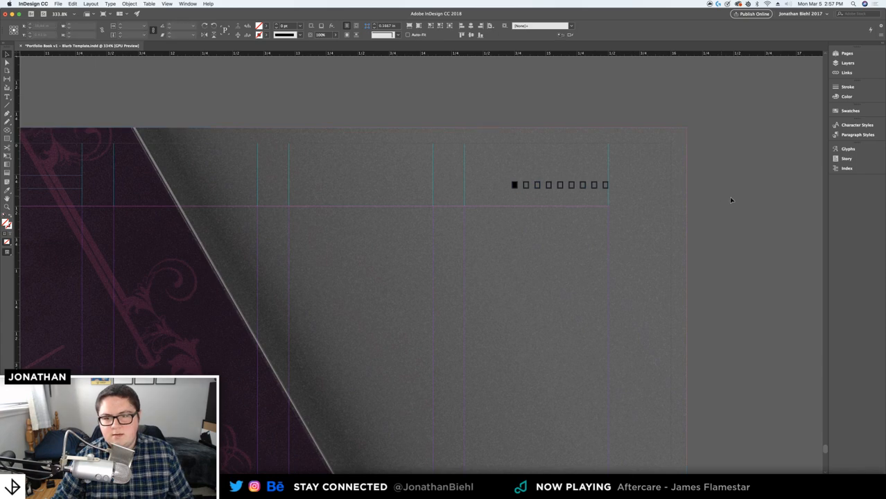
{"action": "left_click_drag", "start_coordinate": [732, 198], "coordinate": [468, 161]}
{"action": "left_click", "coordinate": [602, 171], "text": "shift"}
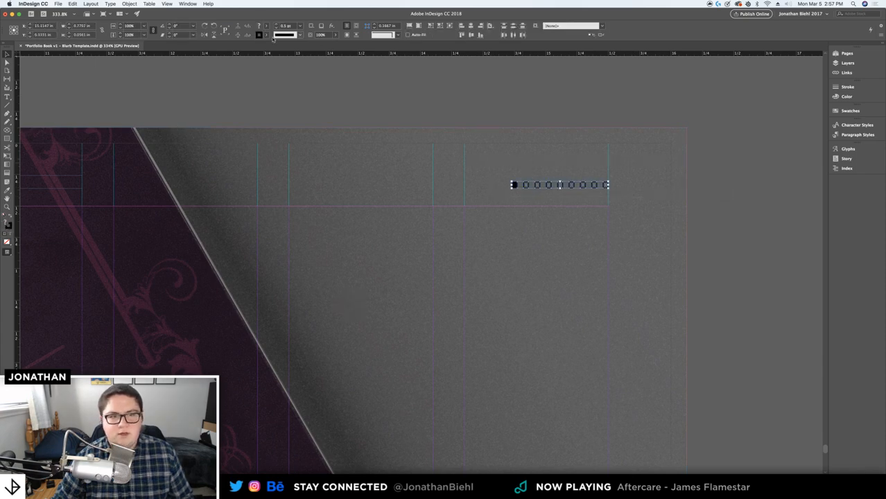
{"action": "left_click", "coordinate": [263, 36]}
{"action": "scroll", "coordinate": [224, 82], "scroll_direction": "up", "scroll_amount": 3}
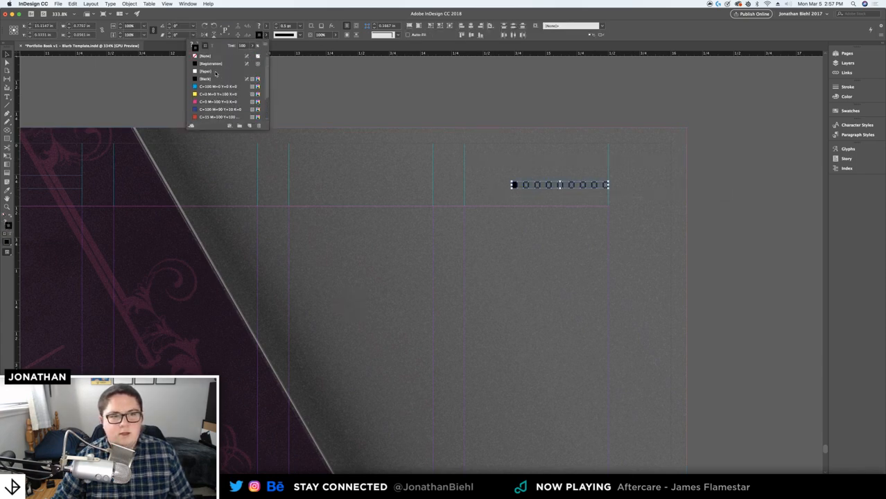
{"action": "left_click", "coordinate": [220, 72]}
{"action": "left_click", "coordinate": [493, 90]}
Remove the fill from the first progress square by setting it to None
{"action": "left_click", "coordinate": [514, 185]}
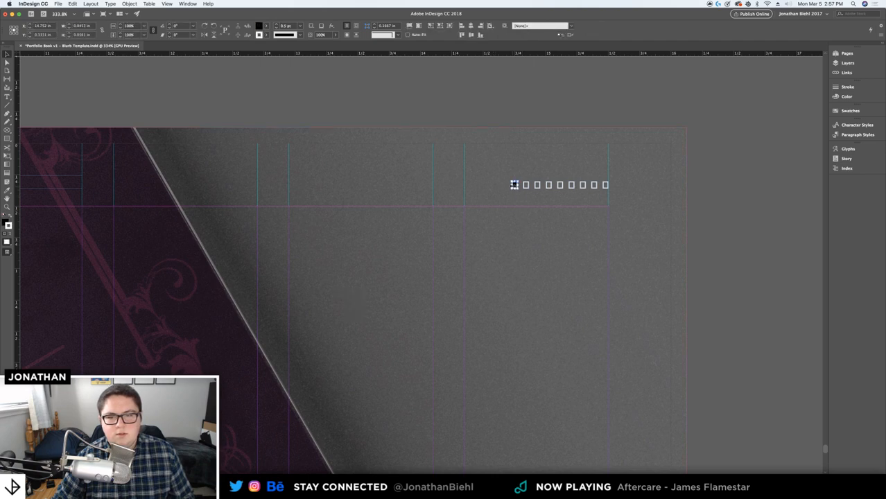
{"action": "left_click", "coordinate": [266, 26]}
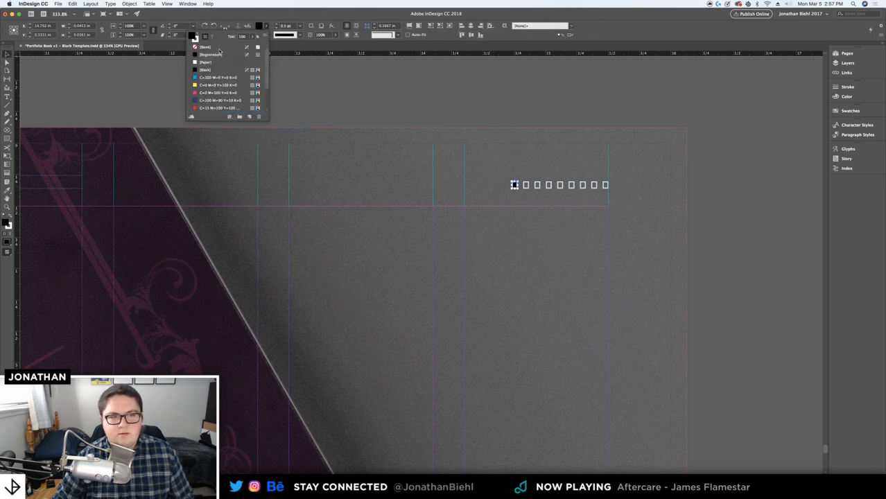
{"action": "scroll", "coordinate": [225, 70], "scroll_direction": "up", "scroll_amount": 2}
{"action": "left_click", "coordinate": [212, 46]}
{"action": "left_click", "coordinate": [514, 102]}
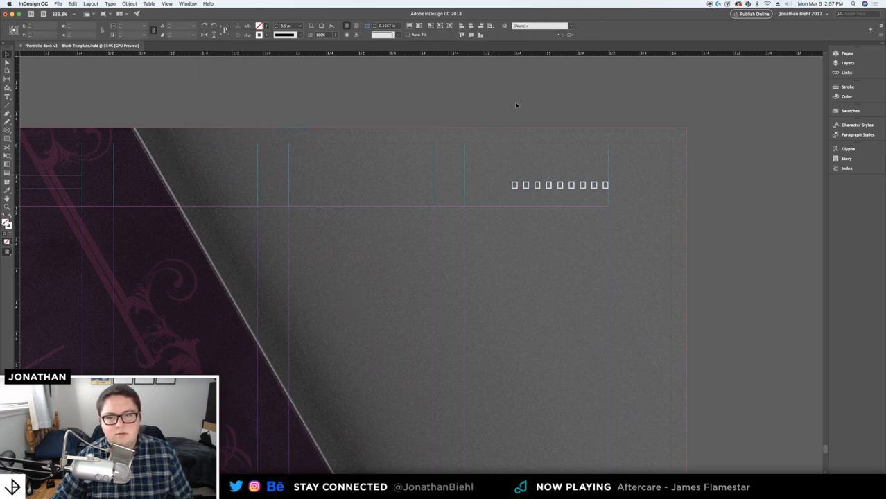
Fill the fifth progress square with Paper and return to preview mode
{"action": "left_click", "coordinate": [560, 185]}
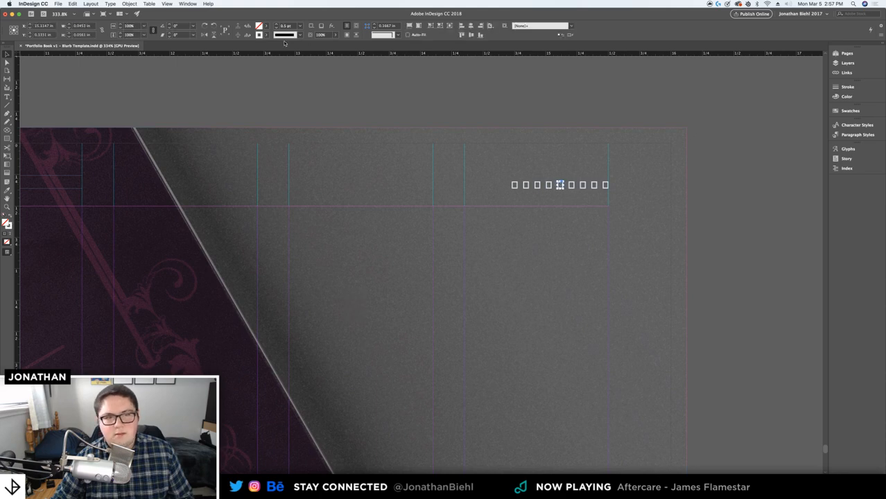
{"action": "left_click", "coordinate": [266, 26]}
{"action": "left_click", "coordinate": [208, 62]}
{"action": "left_click", "coordinate": [407, 86]}
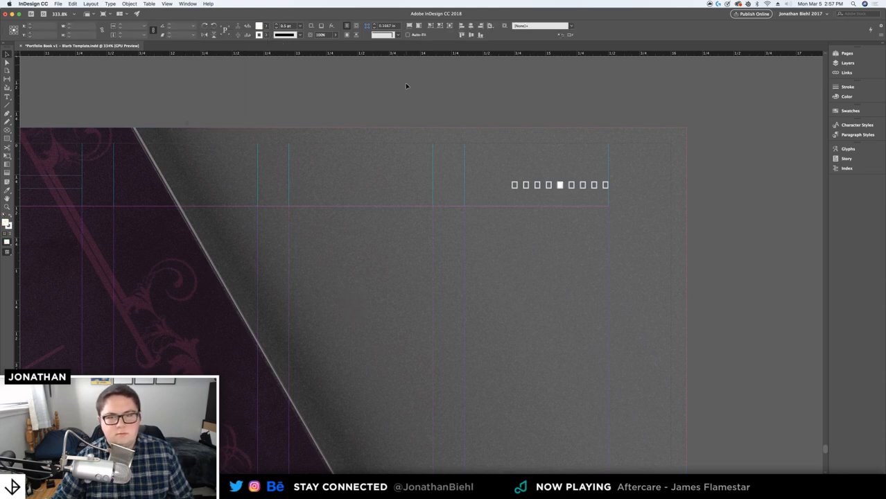
{"action": "key", "text": "w"}
{"action": "key", "text": "z"}
{"action": "left_click_drag", "start_coordinate": [460, 98], "coordinate": [292, 73]}
{"action": "left_click_drag", "start_coordinate": [350, 72], "coordinate": [483, 94]}
{"action": "key", "text": "v"}
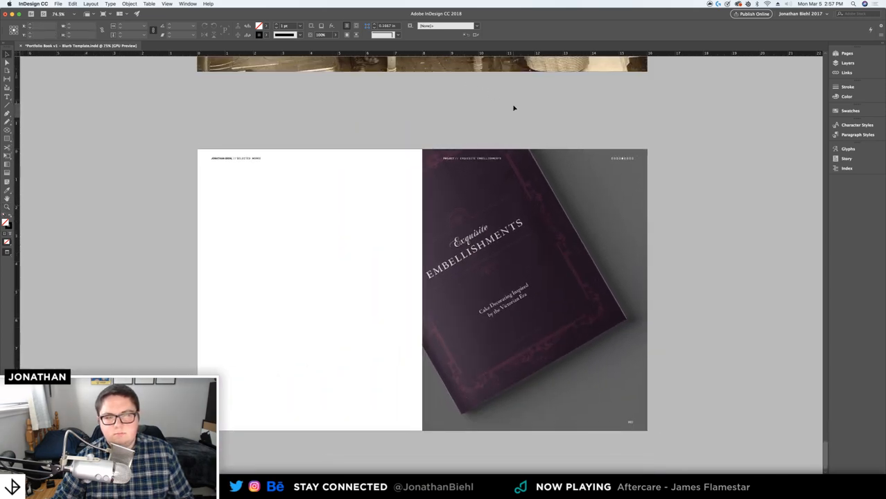
{"action": "scroll", "coordinate": [515, 107], "scroll_direction": "left", "scroll_amount": 1}
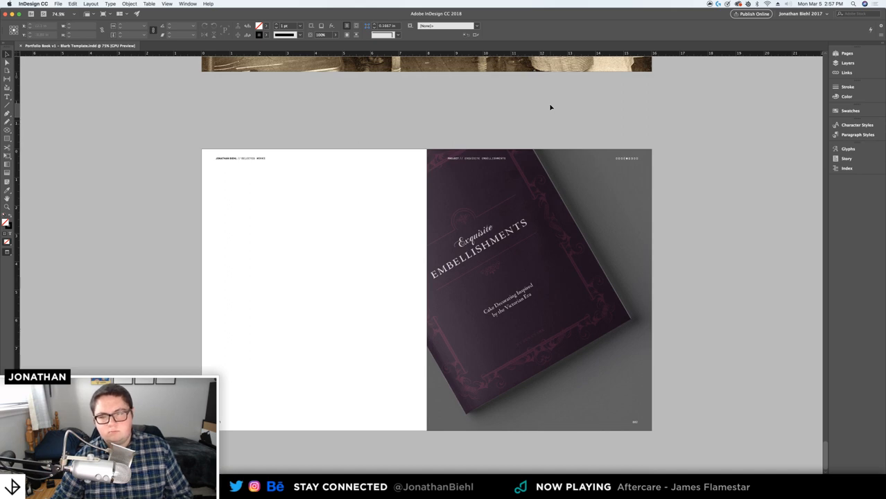
{"action": "left_click", "coordinate": [851, 55]}
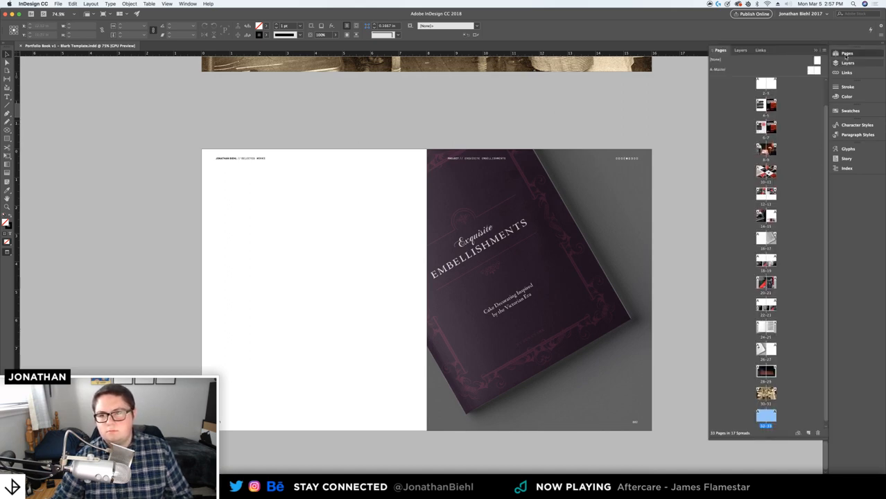
{"action": "left_click", "coordinate": [846, 56]}
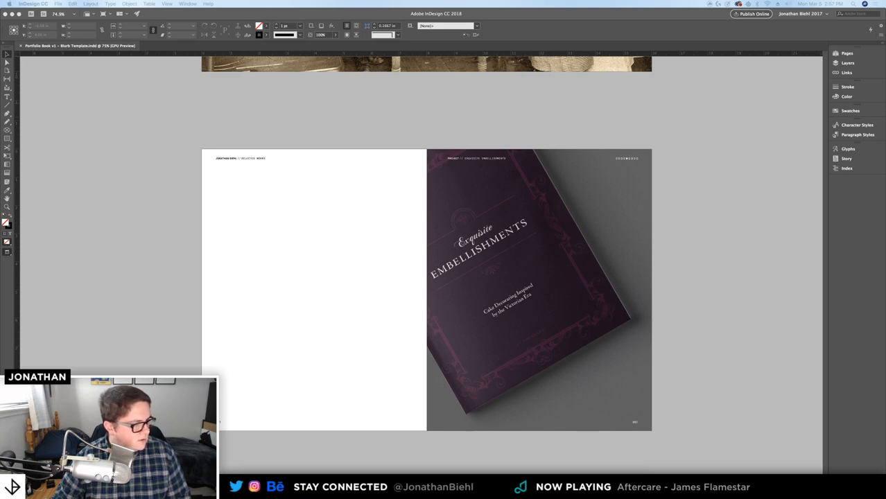
{"action": "left_click", "coordinate": [162, 150]}
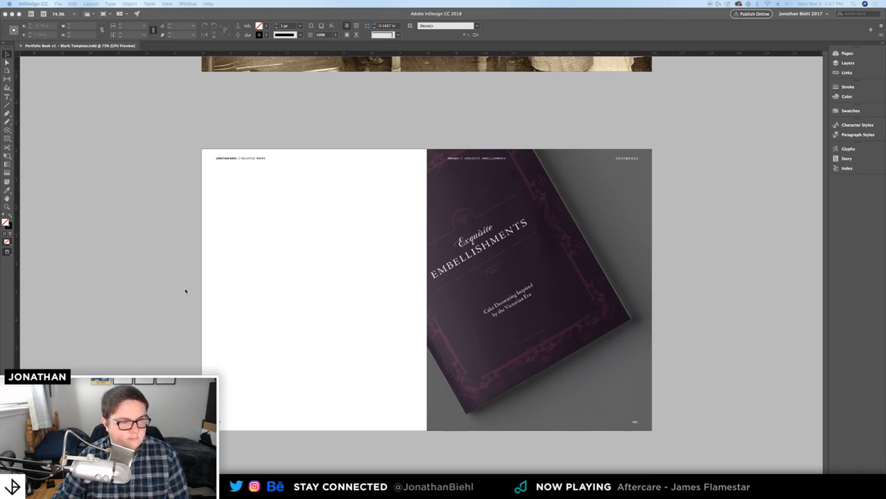
{"action": "left_click", "coordinate": [170, 268]}
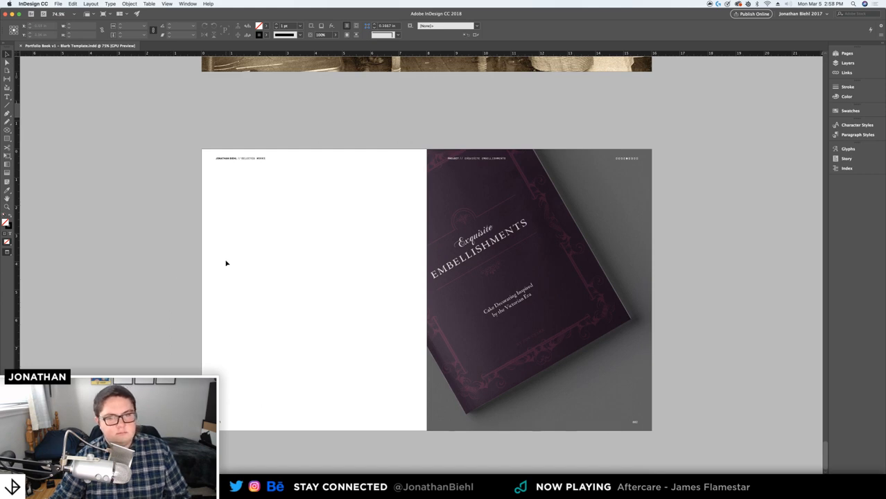
{"action": "scroll", "coordinate": [279, 257], "scroll_direction": "up", "scroll_amount": 2}
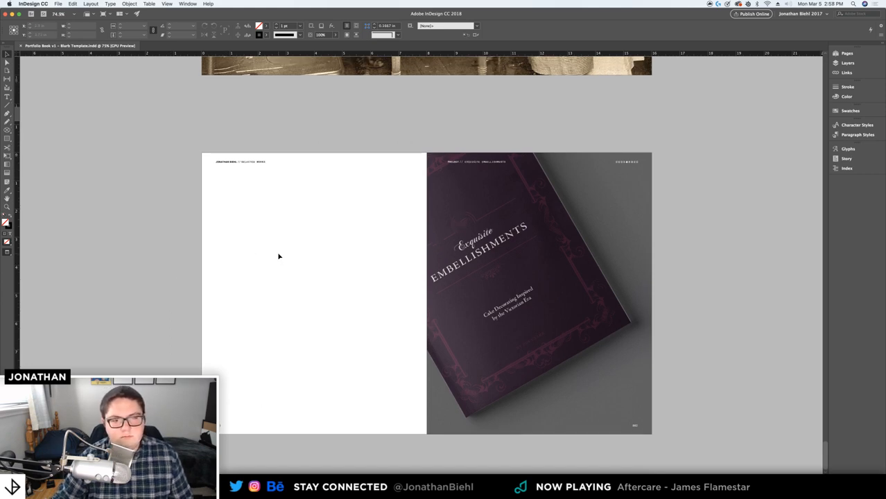
{"action": "scroll", "coordinate": [279, 256], "scroll_direction": "down", "scroll_amount": 2}
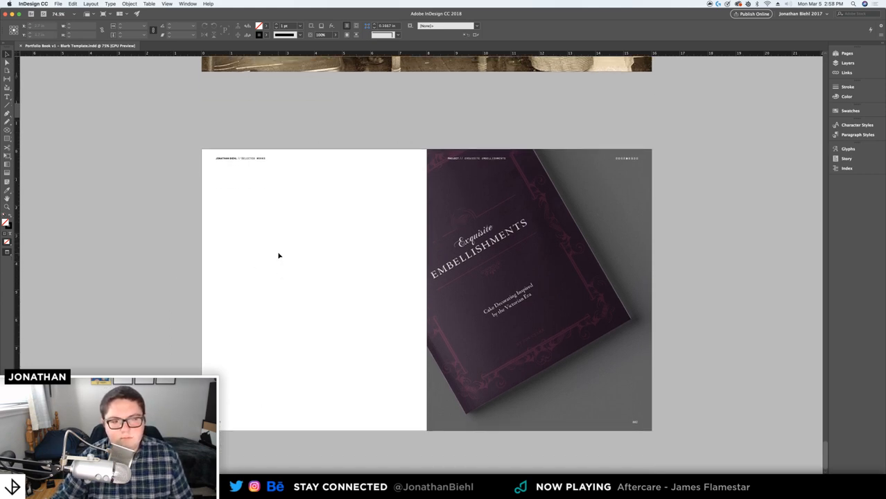
Duplicate the blank spread 2–3 to the end of the document, after spread 32–33
{"action": "left_click", "coordinate": [844, 53]}
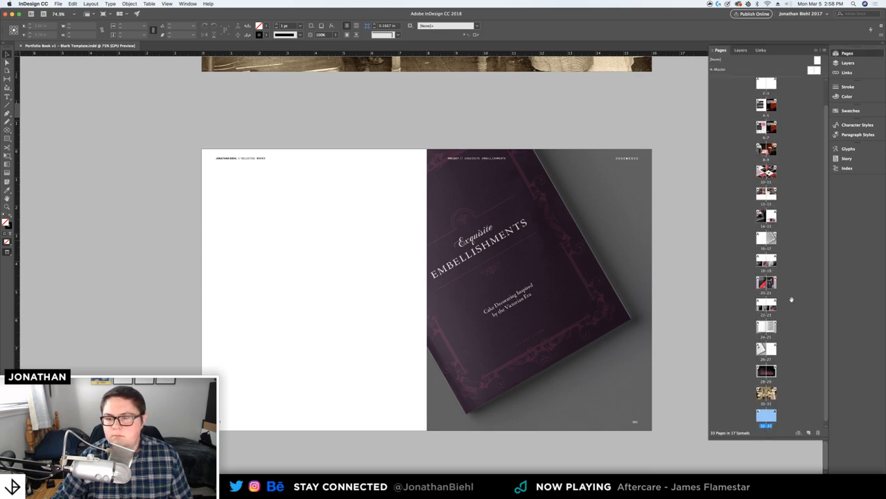
{"action": "left_click", "coordinate": [768, 417]}
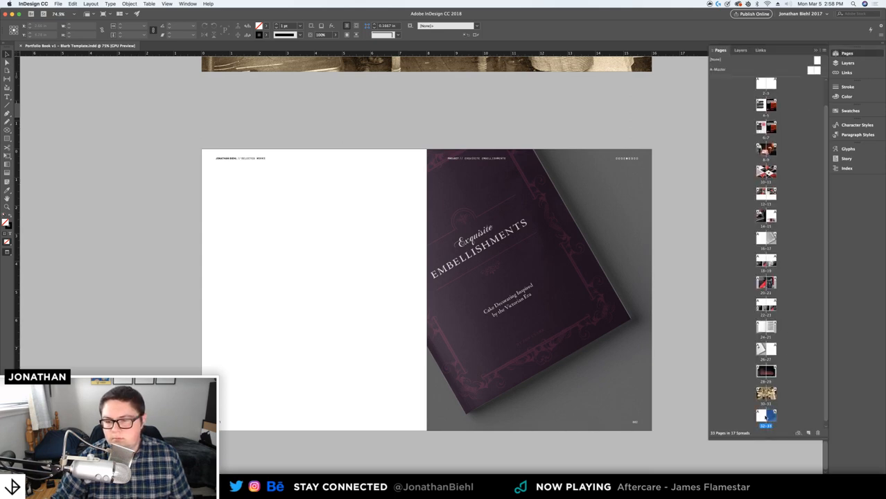
{"action": "left_click", "coordinate": [765, 83]}
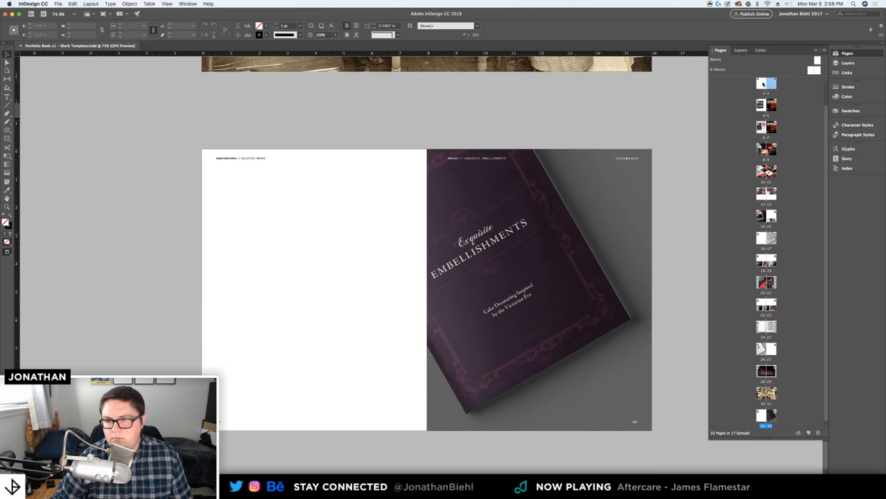
{"action": "left_click", "coordinate": [764, 83], "text": "shift"}
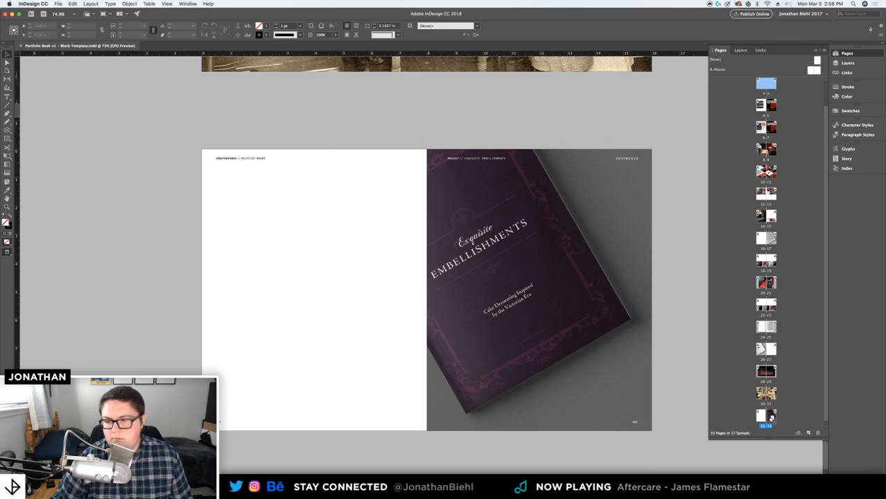
{"action": "left_click_drag", "start_coordinate": [759, 428], "coordinate": [758, 429]}
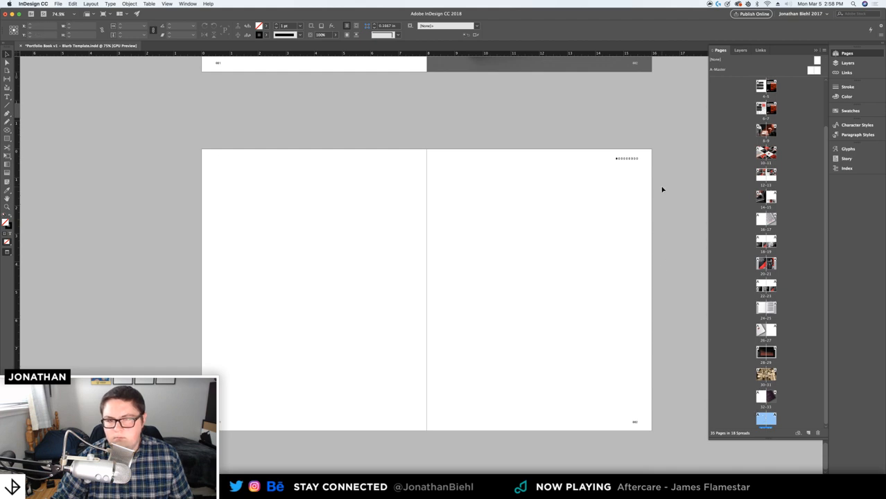
Copy the Project // Exquisite Embellishments header from spread 32–33 and paste it over the project header on spread 34–35
{"action": "double_click", "coordinate": [767, 396]}
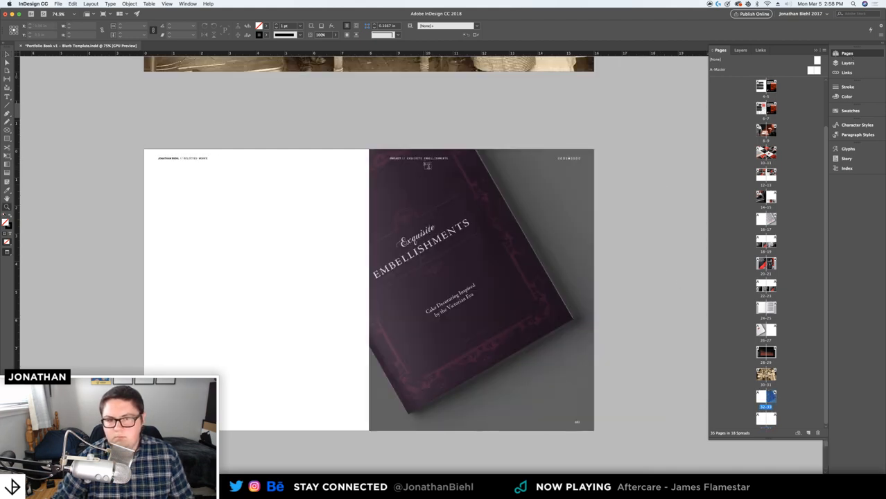
{"action": "key", "text": "t"}
{"action": "triple_click", "coordinate": [430, 158]}
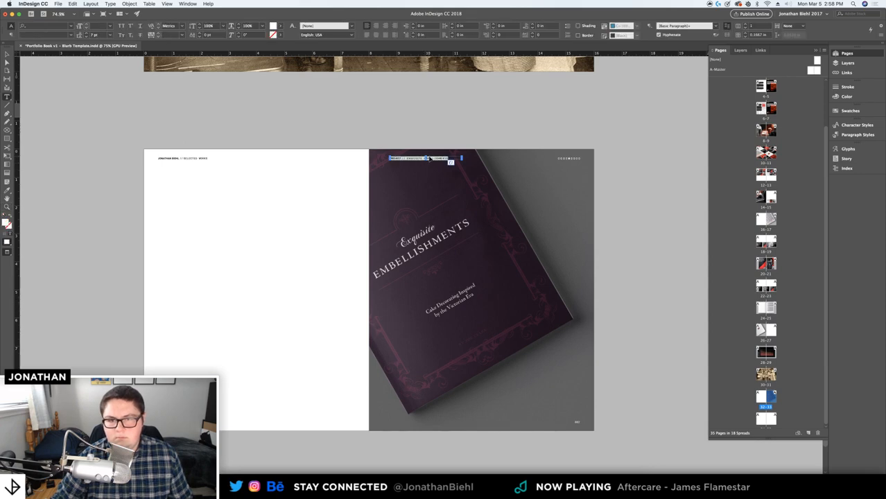
{"action": "key", "text": "Escape"}
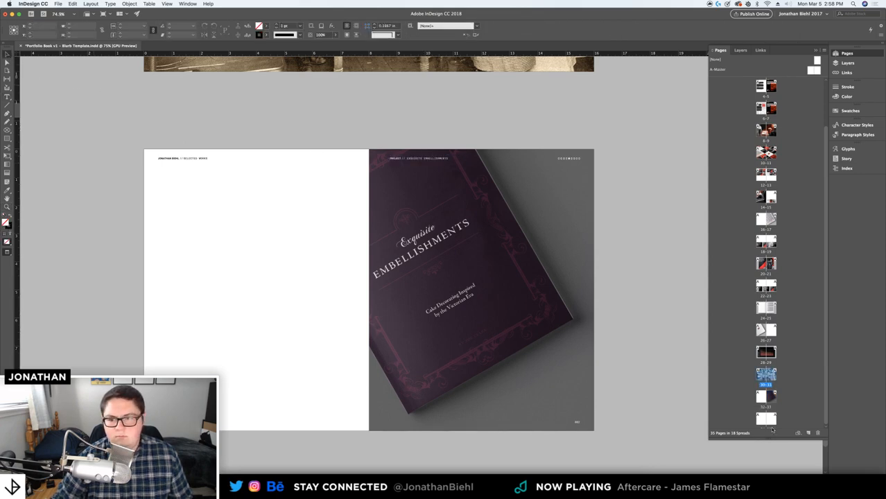
{"action": "double_click", "coordinate": [766, 418]}
{"action": "left_click", "coordinate": [441, 160]}
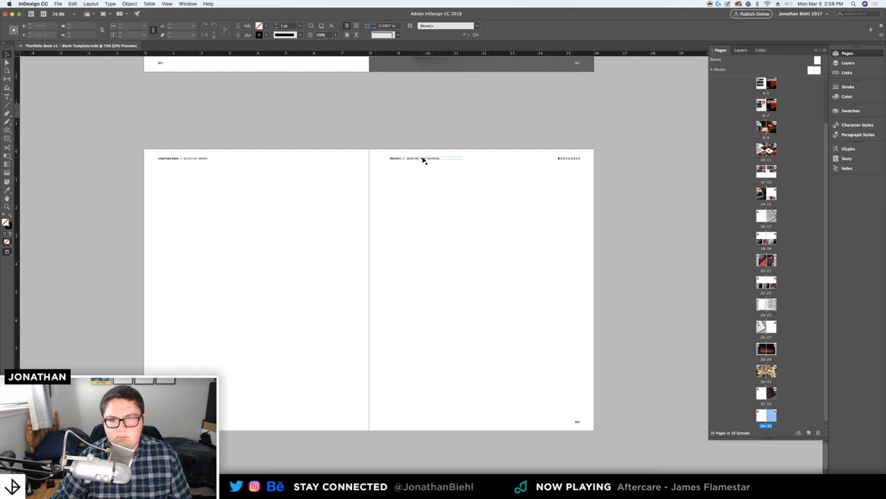
{"action": "double_click", "coordinate": [422, 158]}
{"action": "key", "text": "super+a"}
{"action": "key", "text": "super+v"}
{"action": "key", "text": "super+a"}
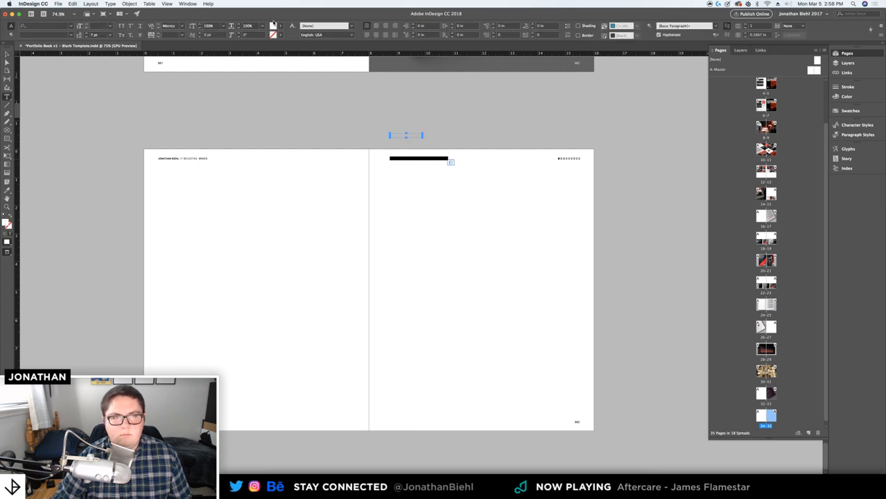
Recolour the pasted project header text on spread 34–35 to Black
{"action": "left_click", "coordinate": [280, 25]}
{"action": "left_click", "coordinate": [216, 70]}
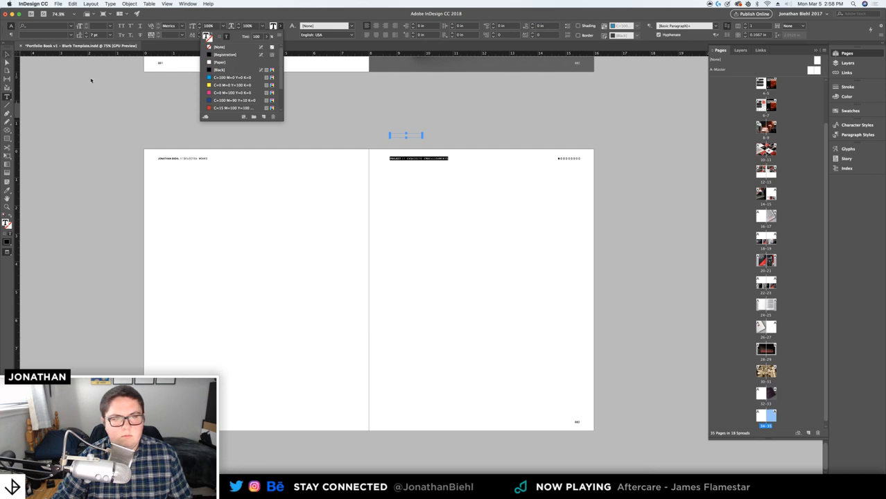
{"action": "left_click", "coordinate": [297, 122]}
Leave preview mode and delete the stray frame on the pasteboard above spread 34–35
{"action": "key", "text": "w"}
{"action": "left_click", "coordinate": [299, 125]}
{"action": "left_click_drag", "start_coordinate": [264, 121], "coordinate": [583, 140]}
{"action": "key", "text": "Delete"}
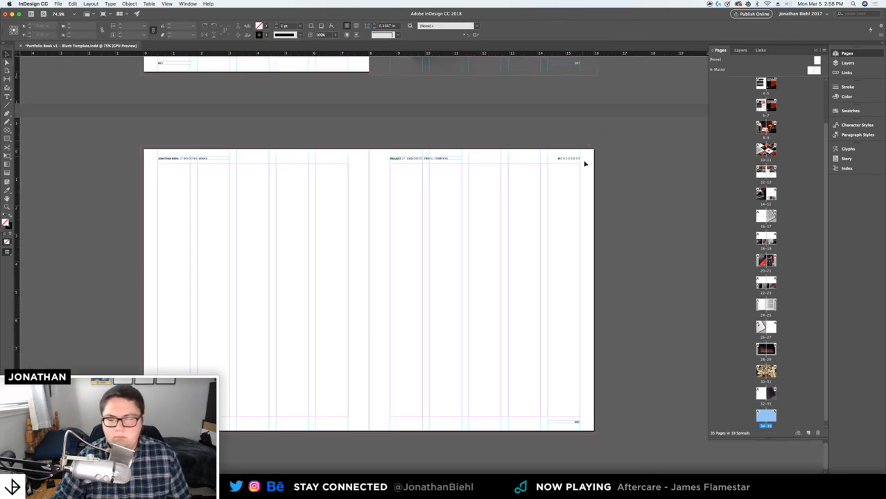
Fill the fifth progress square in the header of spread 34–35 with the 100% Black swatch
{"action": "scroll", "coordinate": [585, 163], "scroll_direction": "up", "scroll_amount": 2}
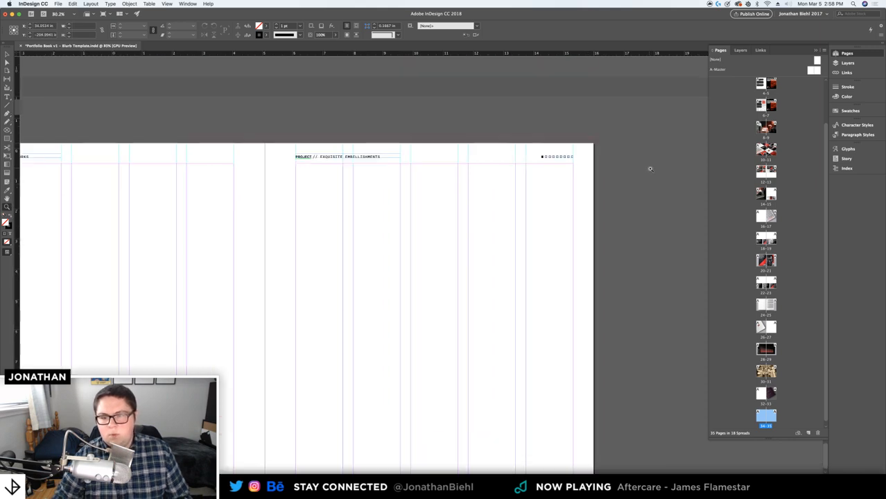
{"action": "left_click", "coordinate": [845, 55]}
{"action": "scroll", "coordinate": [645, 144], "scroll_direction": "up", "scroll_amount": 4}
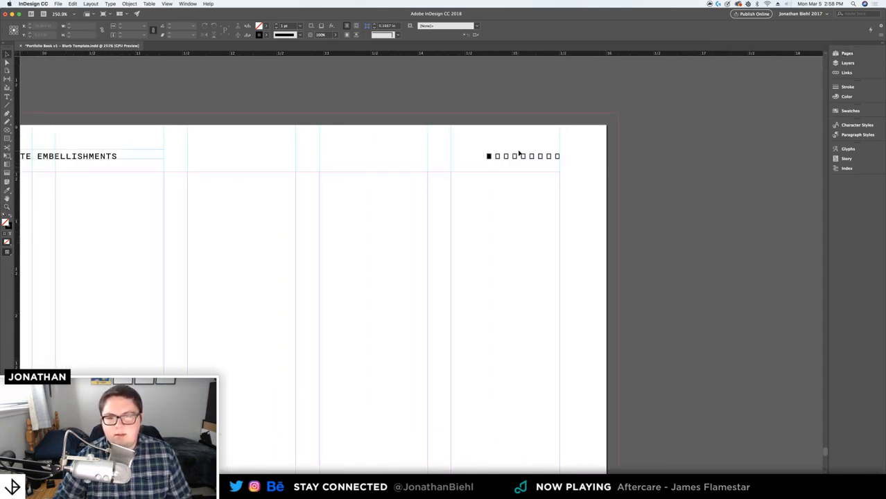
{"action": "left_click", "coordinate": [525, 160]}
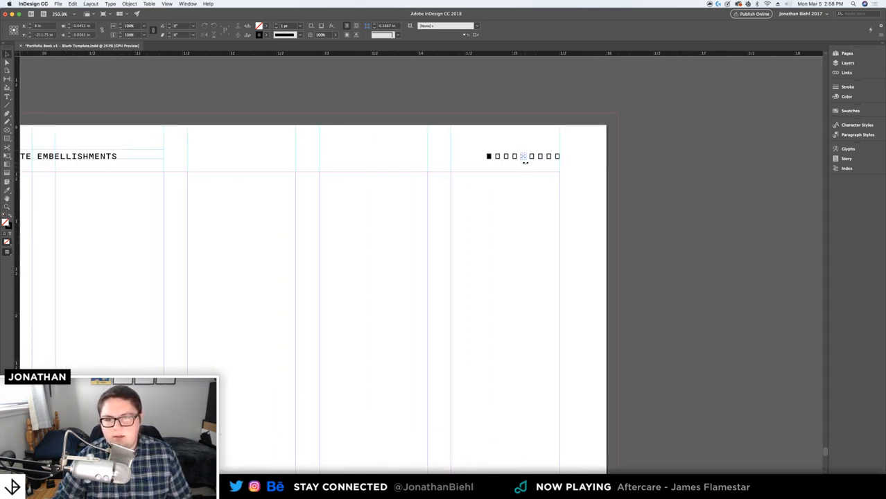
{"action": "left_click", "coordinate": [267, 27]}
{"action": "scroll", "coordinate": [220, 68], "scroll_direction": "down", "scroll_amount": 5}
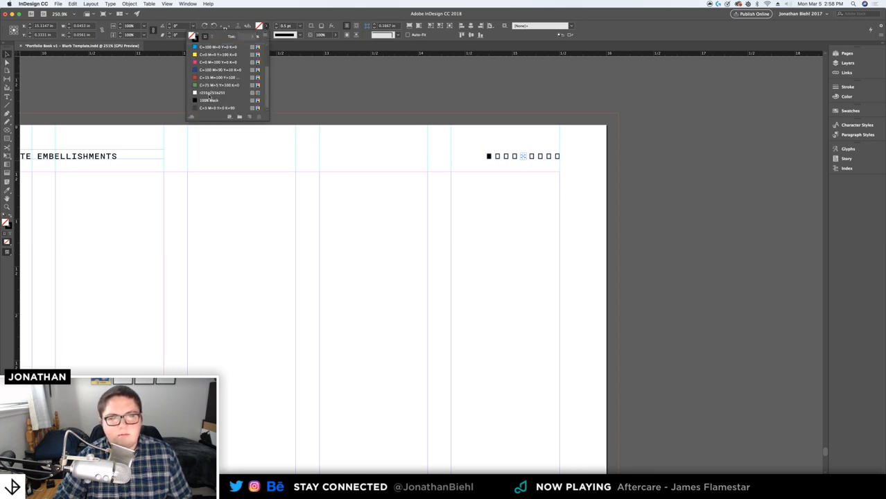
{"action": "left_click", "coordinate": [219, 100]}
{"action": "left_click", "coordinate": [456, 101]}
Set the fill of the first progress square on spread 34–35 to None
{"action": "left_click", "coordinate": [488, 156]}
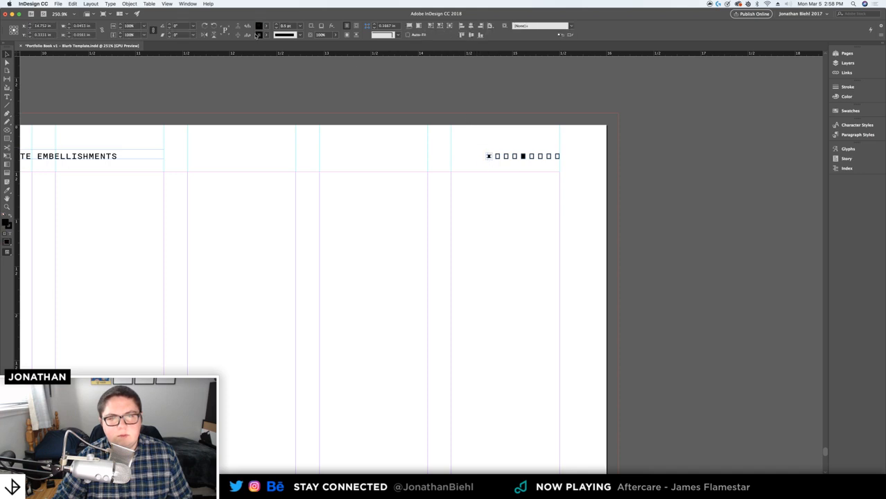
{"action": "left_click", "coordinate": [262, 26]}
{"action": "scroll", "coordinate": [221, 68], "scroll_direction": "up", "scroll_amount": 5}
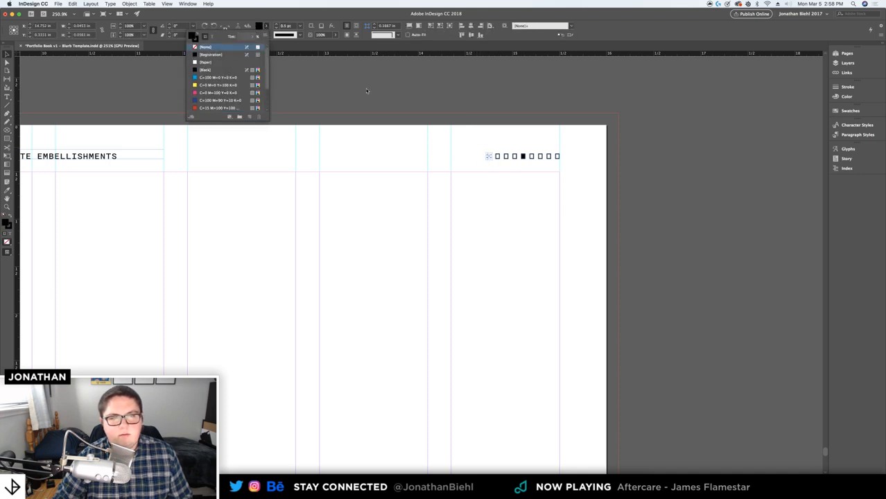
{"action": "left_click", "coordinate": [208, 44]}
{"action": "left_click", "coordinate": [419, 100]}
Examine spread 34–35 and the Exquisite Embellishments cover spread 32–33 in preview mode
{"action": "key", "text": "w"}
{"action": "key", "text": "z"}
{"action": "left_click_drag", "start_coordinate": [421, 95], "coordinate": [376, 131]}
{"action": "left_click_drag", "start_coordinate": [350, 245], "coordinate": [551, 137]}
{"action": "left_click_drag", "start_coordinate": [403, 326], "coordinate": [680, 101]}
{"action": "left_click", "coordinate": [474, 144], "text": "alt"}
{"action": "left_click_drag", "start_coordinate": [485, 295], "coordinate": [568, 341]}
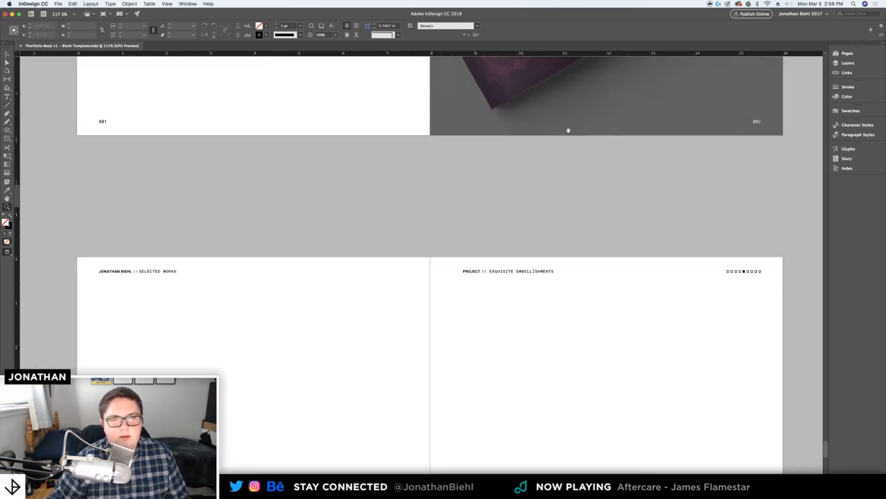
{"action": "left_click_drag", "start_coordinate": [568, 131], "coordinate": [490, 290]}
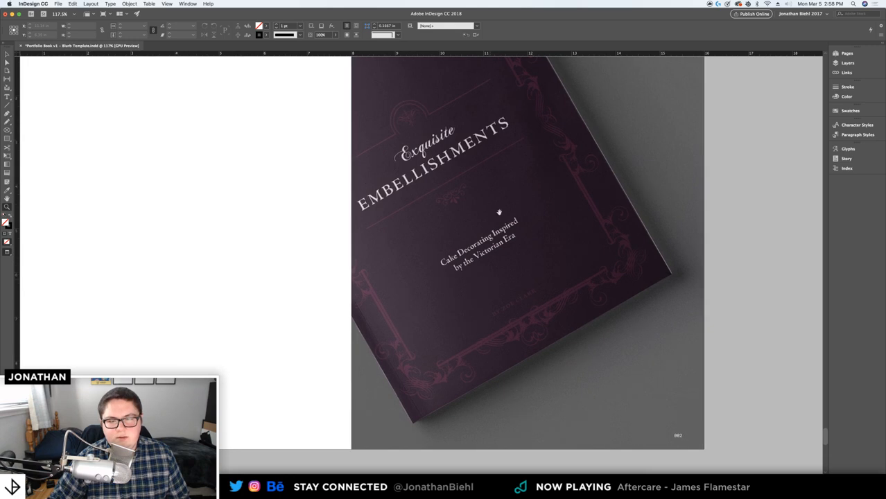
{"action": "left_click_drag", "start_coordinate": [499, 205], "coordinate": [461, 231]}
{"action": "left_click", "coordinate": [463, 264], "text": "alt"}
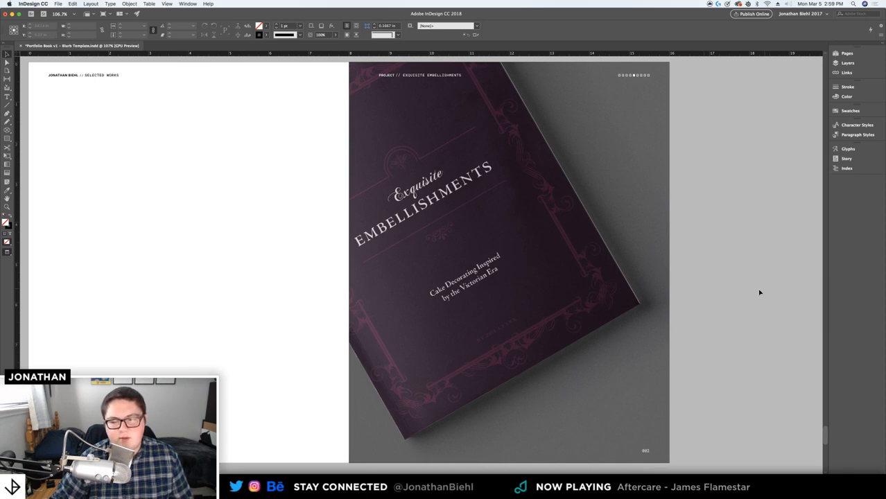
Check cover spread 32–33 with its guides and frames shown, return to preview mode and save the document
{"action": "key", "text": "w"}
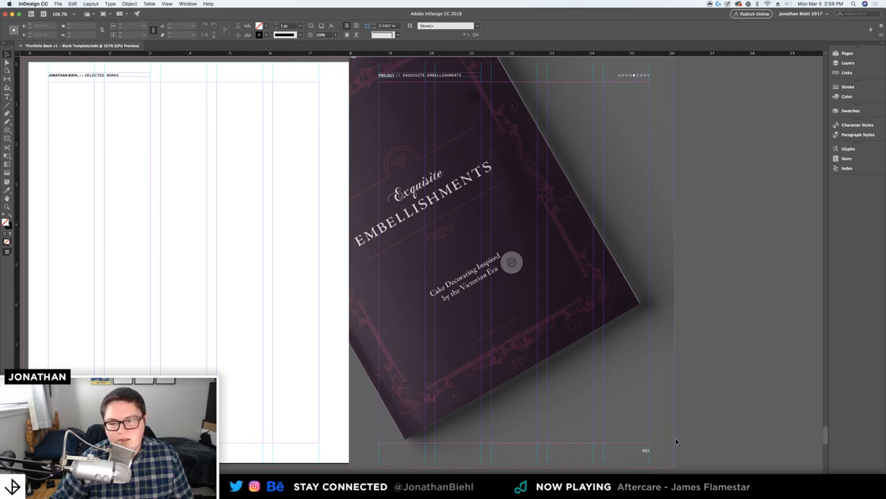
{"action": "key", "text": "w"}
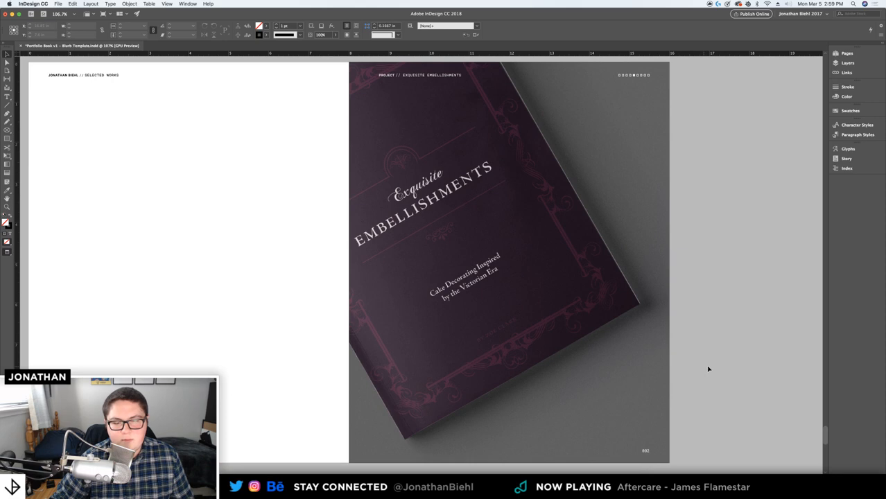
{"action": "key", "text": "super+s"}
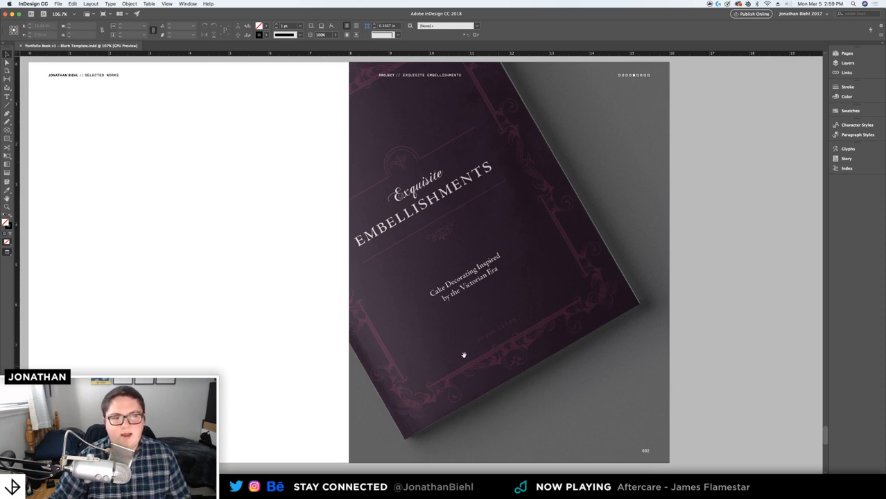
Look over the Exquisite Embellishments spreads from the vintage photo spread 30–31 to the blank spread 34–35
{"action": "scroll", "coordinate": [318, 306], "scroll_direction": "left", "scroll_amount": 2}
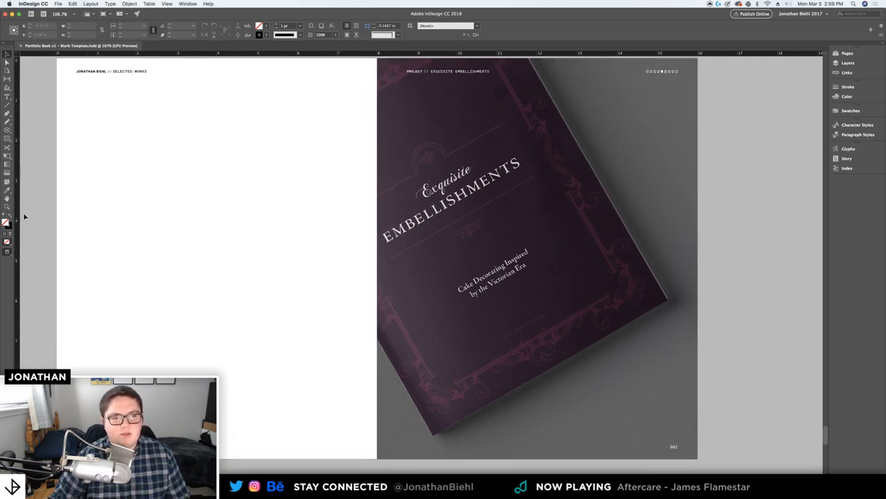
{"action": "double_click", "coordinate": [7, 199]}
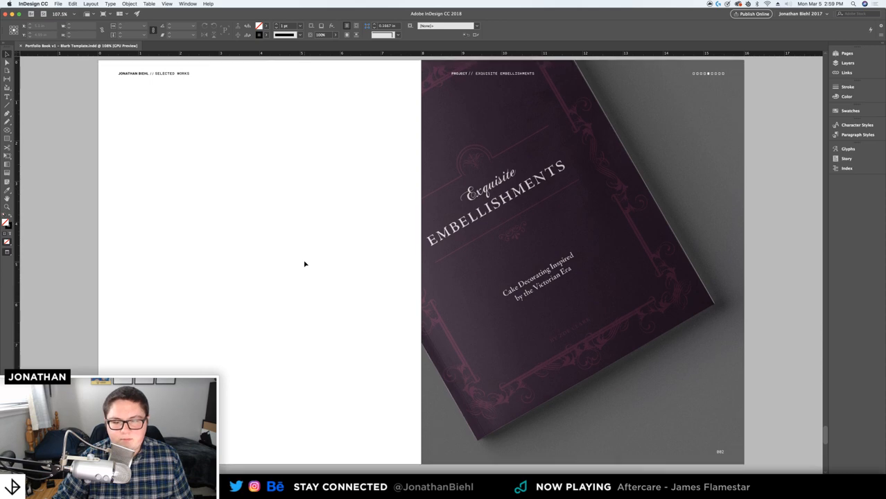
{"action": "scroll", "coordinate": [306, 272], "scroll_direction": "down", "scroll_amount": 1}
{"action": "scroll", "coordinate": [305, 268], "scroll_direction": "up", "scroll_amount": 3}
{"action": "scroll", "coordinate": [304, 265], "scroll_direction": "down", "scroll_amount": 5}
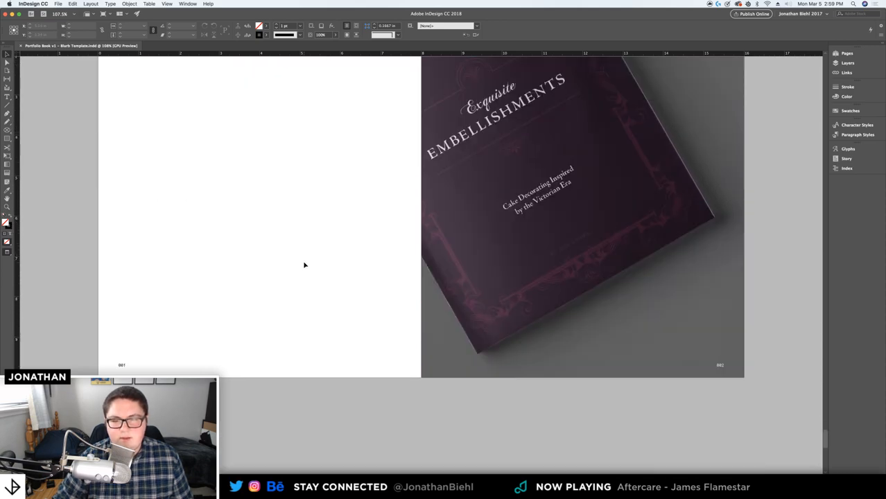
{"action": "scroll", "coordinate": [305, 265], "scroll_direction": "up", "scroll_amount": 2}
{"action": "scroll", "coordinate": [304, 265], "scroll_direction": "up", "scroll_amount": 2}
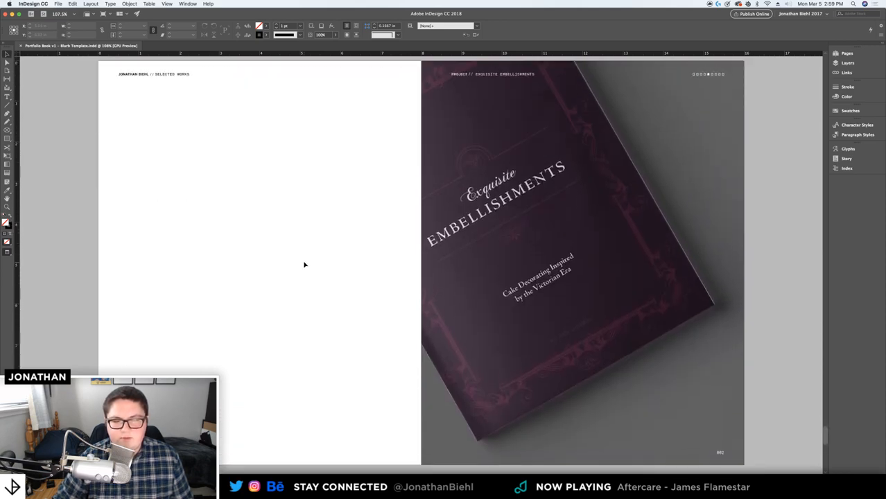
{"action": "left_click", "coordinate": [585, 261]}
{"action": "key", "text": "Delete"}
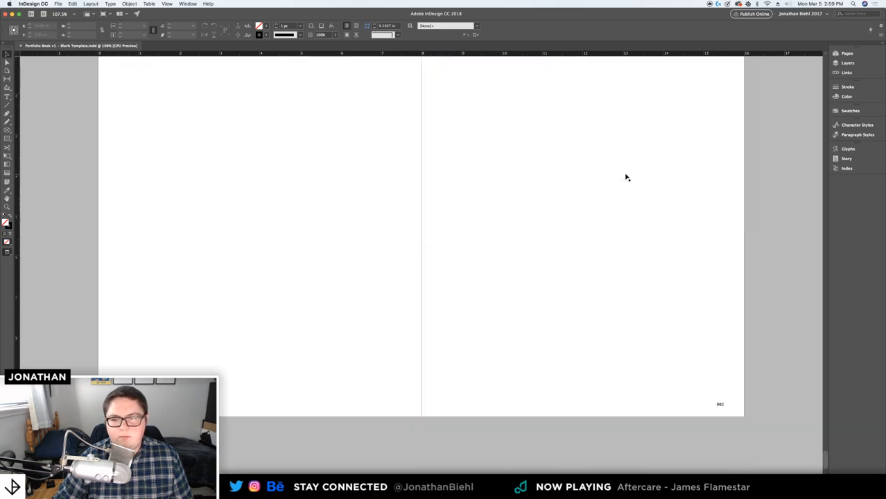
{"action": "scroll", "coordinate": [625, 177], "scroll_direction": "up", "scroll_amount": 1}
{"action": "scroll", "coordinate": [624, 177], "scroll_direction": "down", "scroll_amount": 1}
{"action": "scroll", "coordinate": [625, 177], "scroll_direction": "up", "scroll_amount": 2}
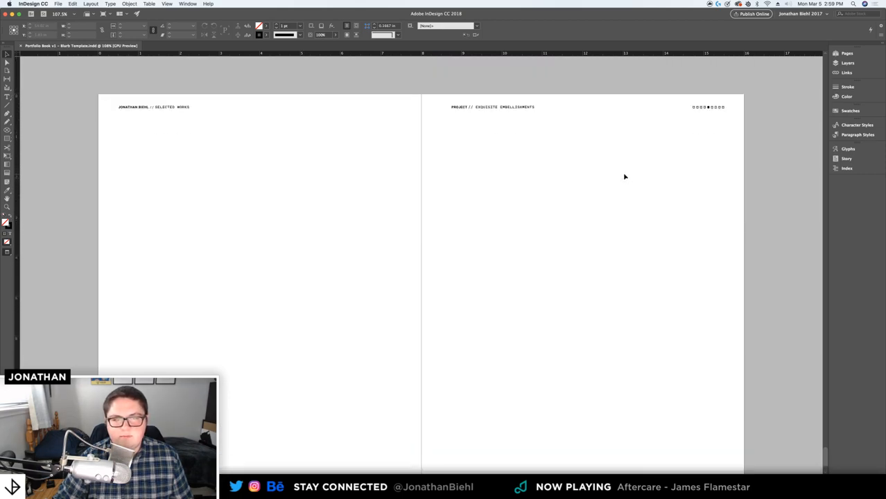
{"action": "scroll", "coordinate": [620, 175], "scroll_direction": "down", "scroll_amount": 2}
{"action": "scroll", "coordinate": [412, 330], "scroll_direction": "up", "scroll_amount": 2}
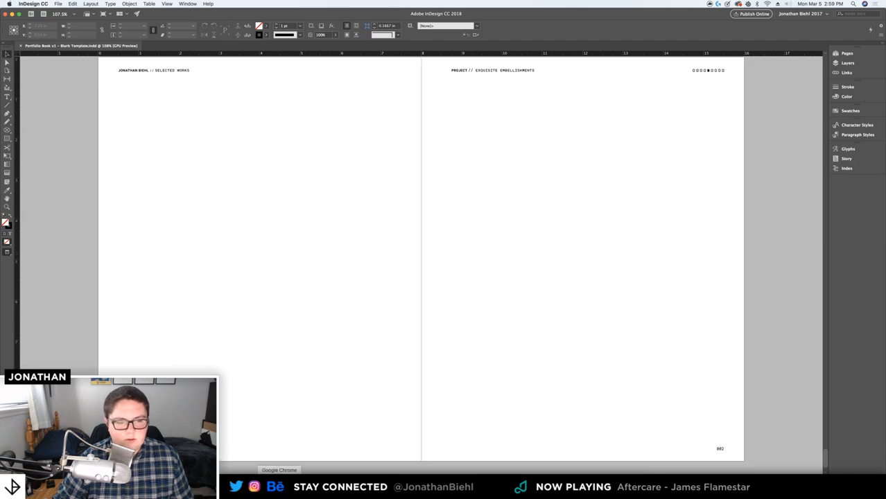
{"action": "scroll", "coordinate": [357, 402], "scroll_direction": "up", "scroll_amount": 10}
{"action": "scroll", "coordinate": [363, 399], "scroll_direction": "up", "scroll_amount": 20}
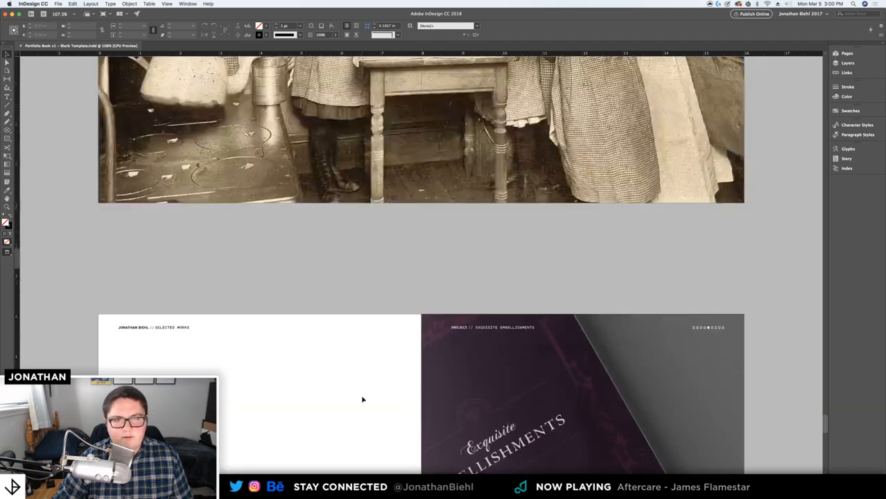
{"action": "scroll", "coordinate": [364, 399], "scroll_direction": "down", "scroll_amount": 17}
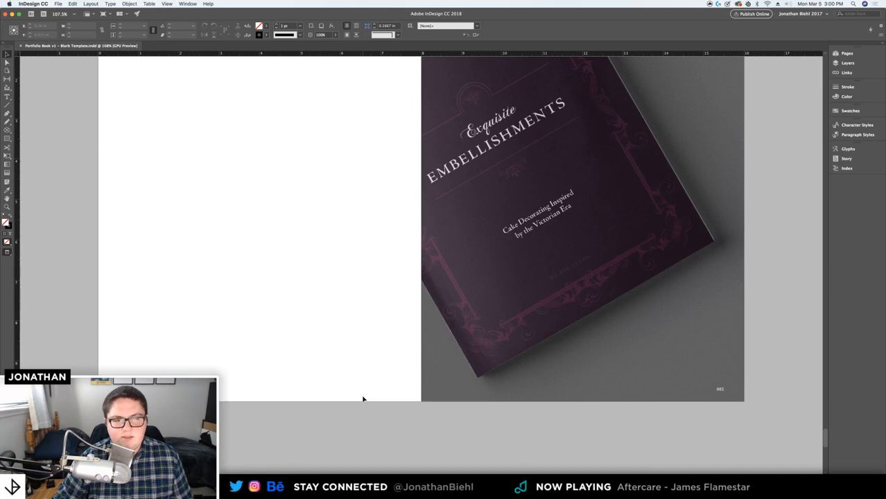
{"action": "scroll", "coordinate": [363, 399], "scroll_direction": "down", "scroll_amount": 2}
{"action": "scroll", "coordinate": [363, 400], "scroll_direction": "down", "scroll_amount": 7}
{"action": "scroll", "coordinate": [363, 400], "scroll_direction": "up", "scroll_amount": 10}
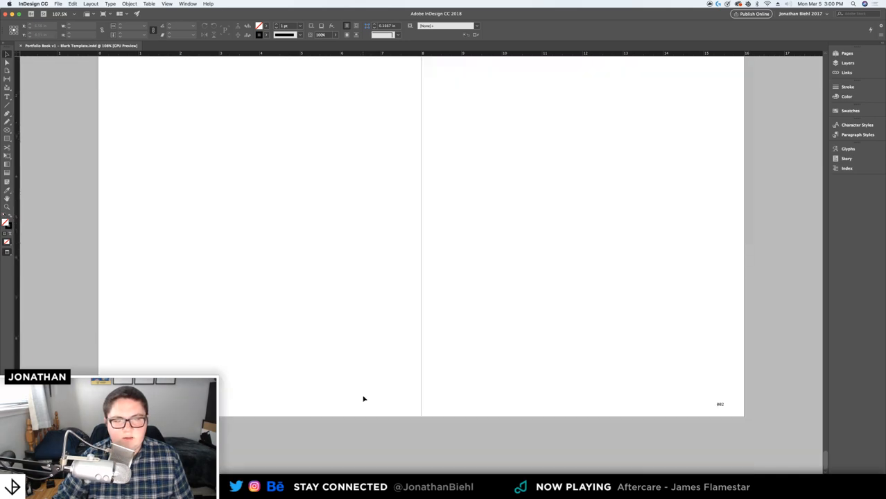
{"action": "scroll", "coordinate": [364, 399], "scroll_direction": "down", "scroll_amount": 14}
{"action": "scroll", "coordinate": [364, 399], "scroll_direction": "up", "scroll_amount": 14}
{"action": "scroll", "coordinate": [363, 399], "scroll_direction": "up", "scroll_amount": 2}
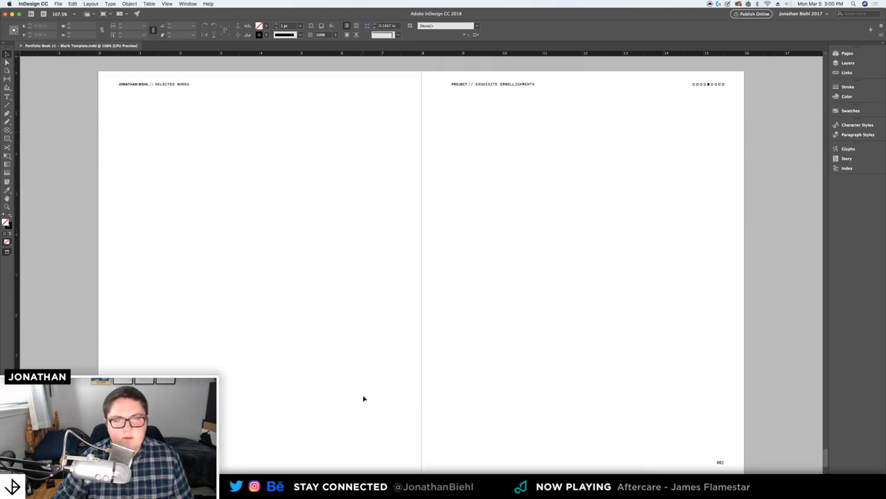
Switch to Finder and enlarge the Spreads on White folder window so all its spread images show
{"action": "left_click", "coordinate": [247, 486]}
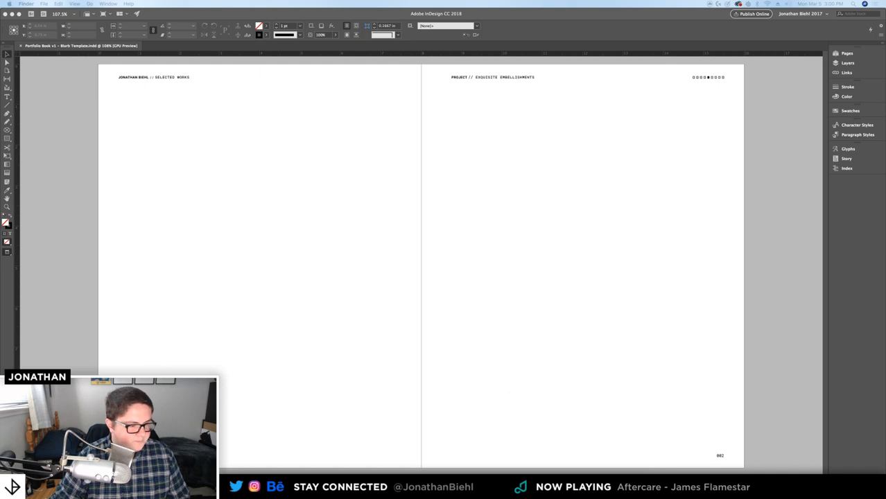
{"action": "left_click_drag", "start_coordinate": [348, 131], "coordinate": [204, 98]}
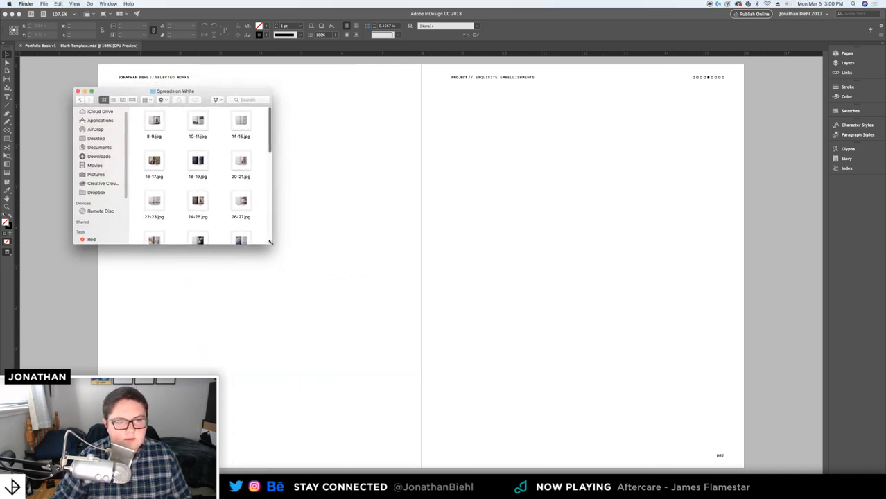
{"action": "left_click_drag", "start_coordinate": [270, 242], "coordinate": [389, 354]}
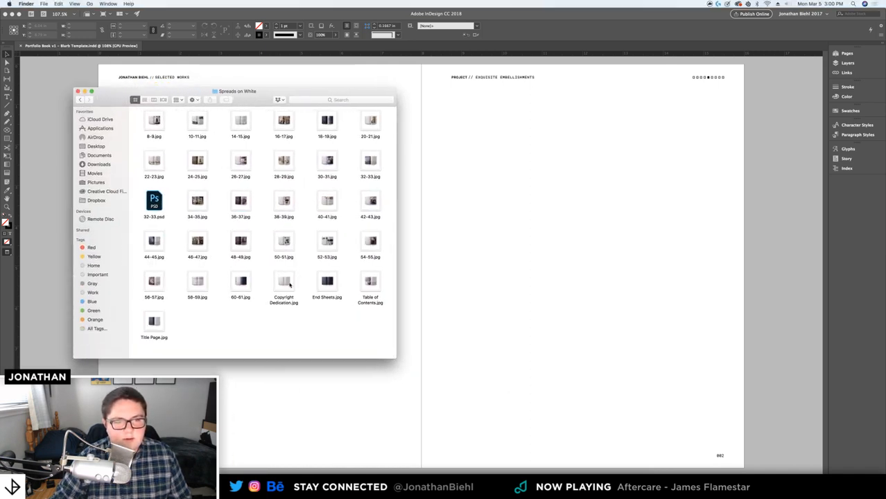
{"action": "left_click", "coordinate": [167, 206]}
{"action": "left_click", "coordinate": [178, 195]}
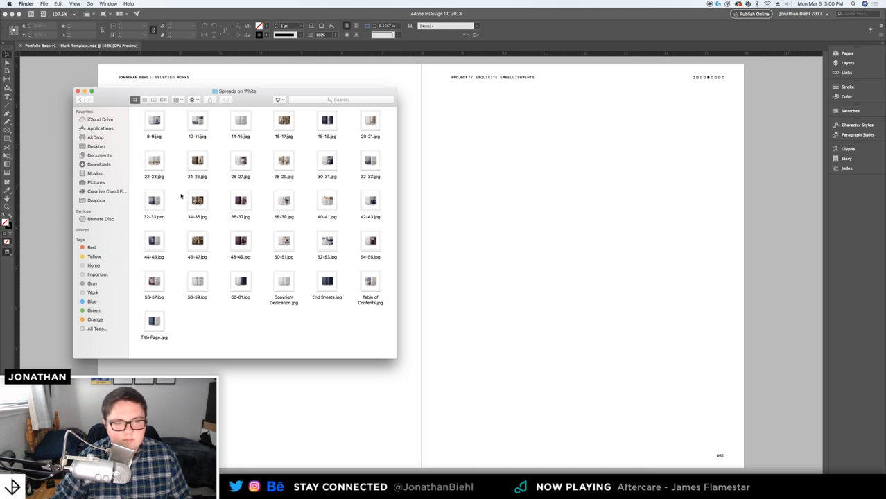
Preview Copyright Dedication.jpg and End Sheets.jpg from the Spreads on White folder
{"action": "left_click", "coordinate": [155, 322]}
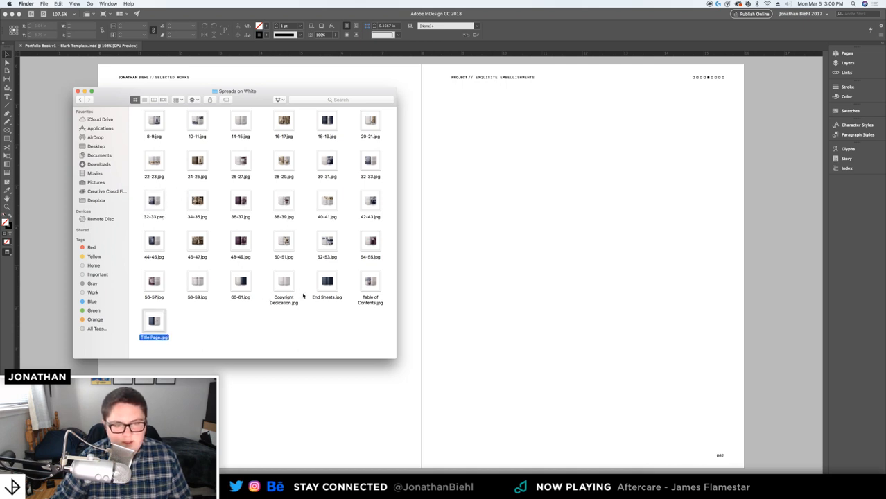
{"action": "left_click", "coordinate": [282, 280]}
{"action": "key", "text": "space"}
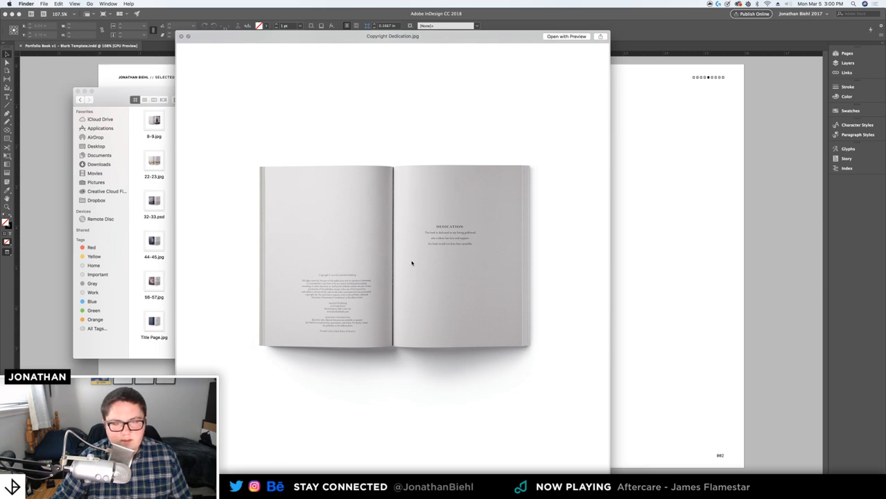
{"action": "key", "text": "space"}
{"action": "left_click", "coordinate": [334, 282]}
{"action": "key", "text": "space"}
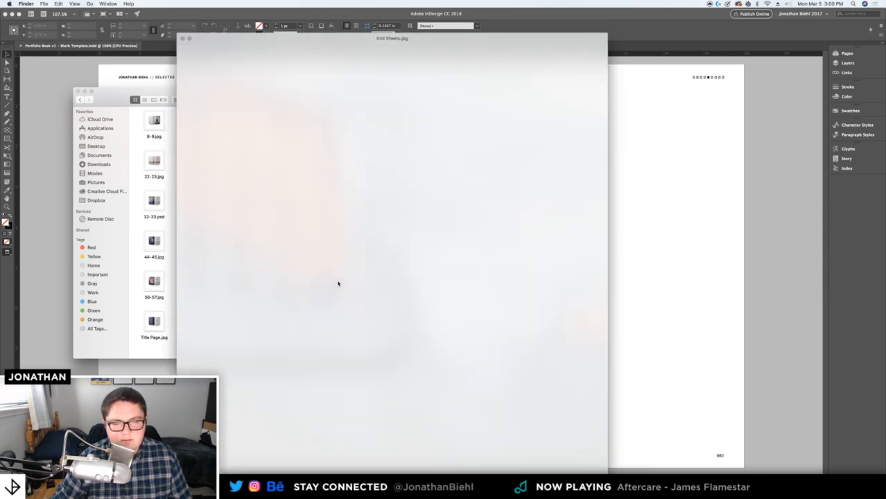
{"action": "key", "text": "space"}
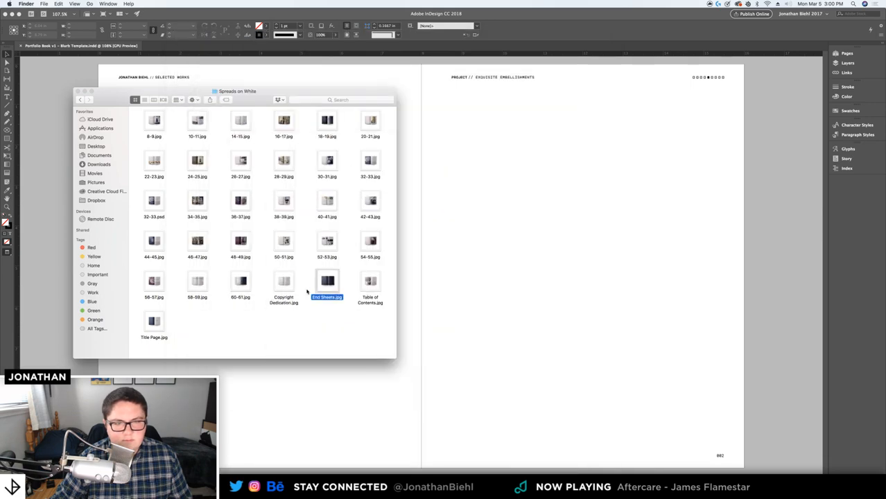
{"action": "left_click", "coordinate": [154, 326], "text": "super"}
{"action": "left_click", "coordinate": [159, 327]}
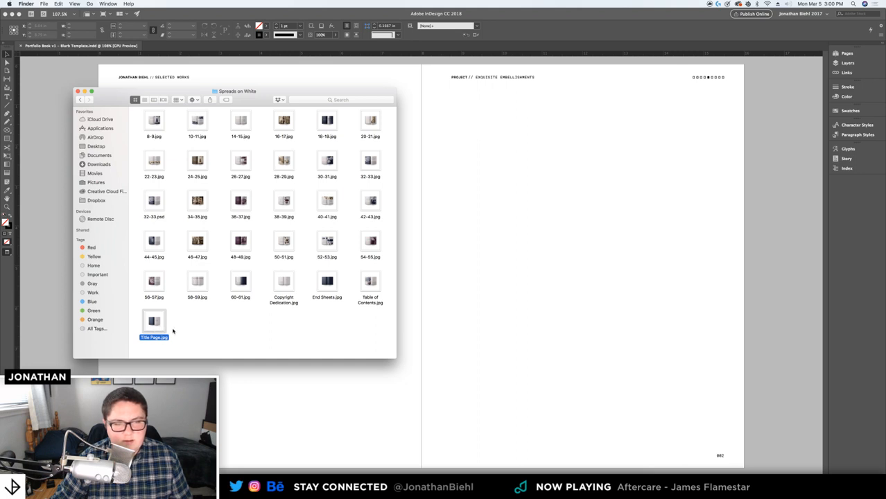
{"action": "left_click", "coordinate": [371, 281], "text": "super"}
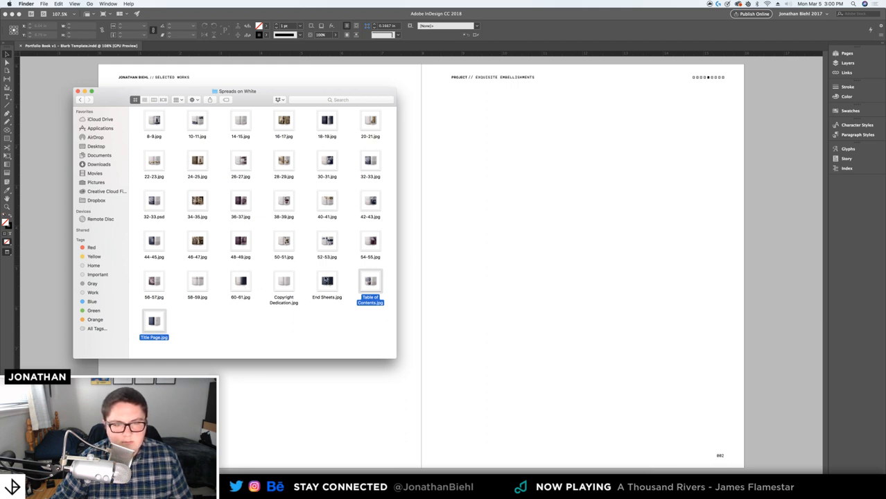
{"action": "left_click", "coordinate": [156, 121], "text": "super"}
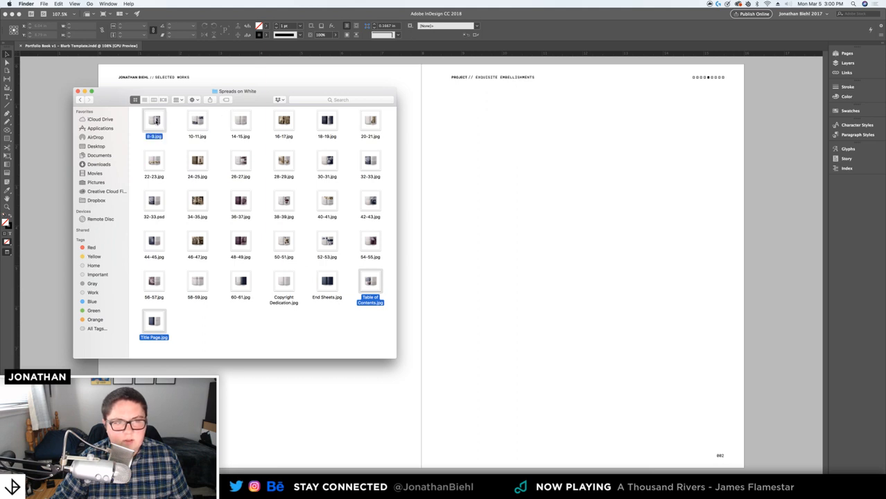
{"action": "left_click", "coordinate": [211, 123], "text": "super"}
{"action": "left_click", "coordinate": [233, 124], "text": "super"}
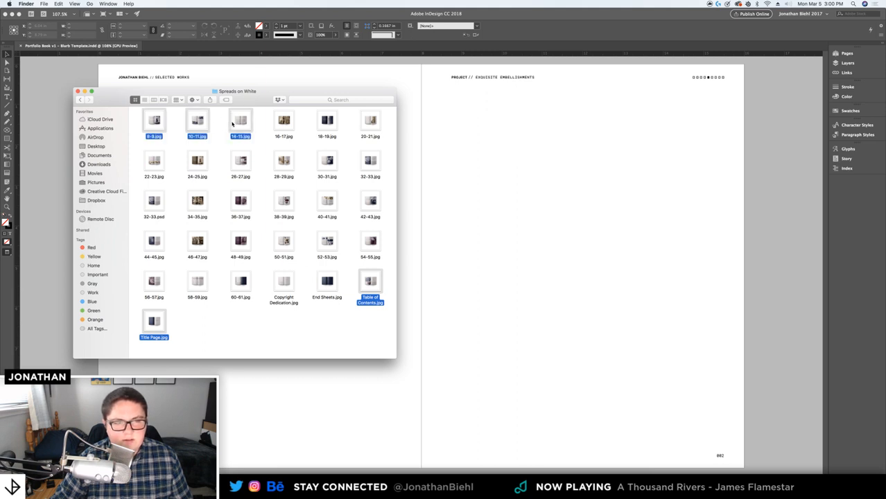
{"action": "left_click", "coordinate": [222, 127]}
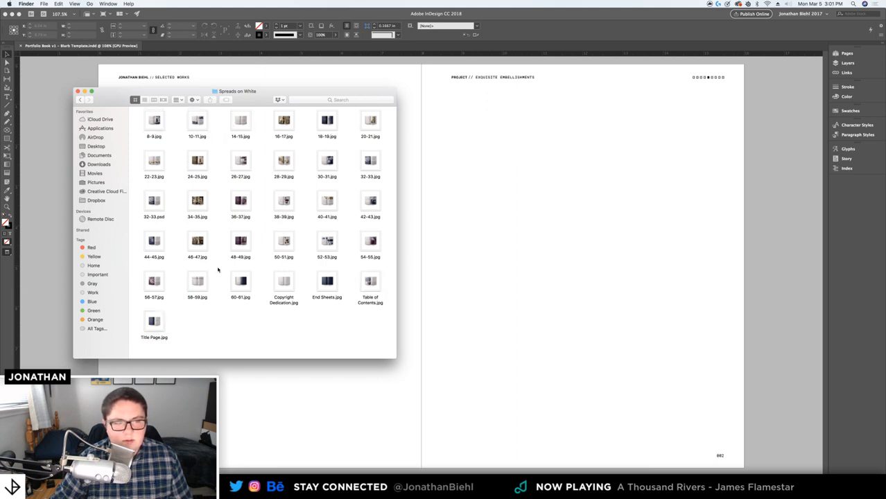
Place Title Page.jpg from the Finder folder onto the blank Exquisite Embellishments spread and move its book roughly to the spread's middle
{"action": "left_click", "coordinate": [164, 321]}
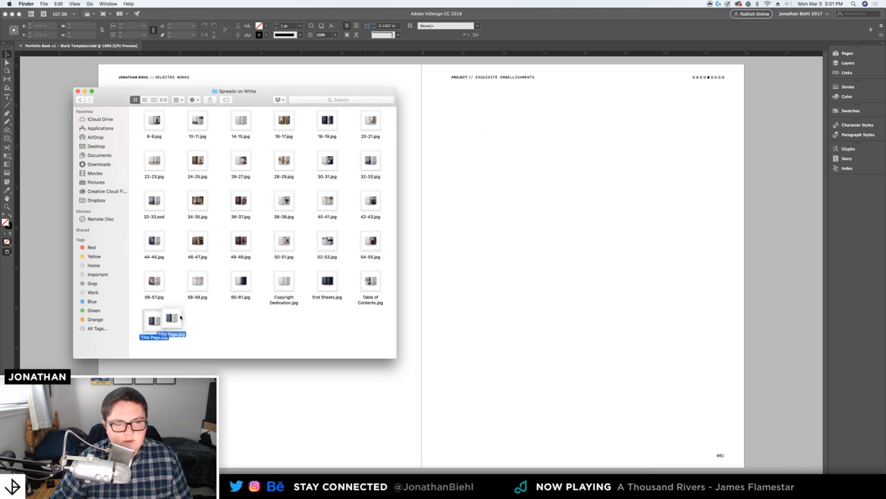
{"action": "left_click", "coordinate": [519, 177]}
{"action": "left_click", "coordinate": [445, 140]}
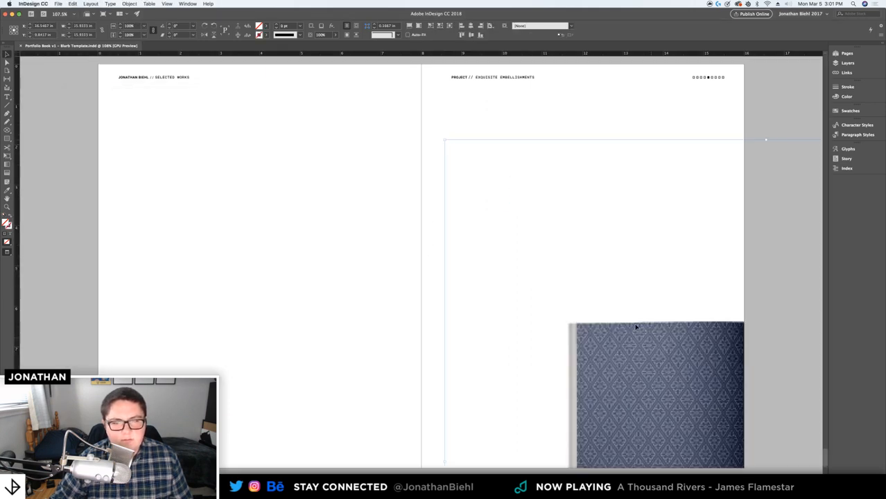
{"action": "left_click_drag", "start_coordinate": [636, 327], "coordinate": [459, 211]}
{"action": "left_click_drag", "start_coordinate": [575, 317], "coordinate": [476, 245]}
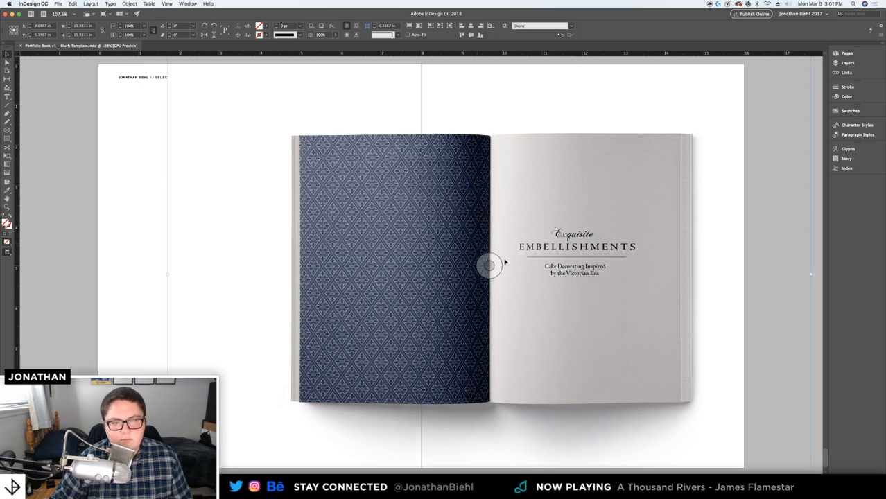
{"action": "left_click_drag", "start_coordinate": [589, 205], "coordinate": [516, 206]}
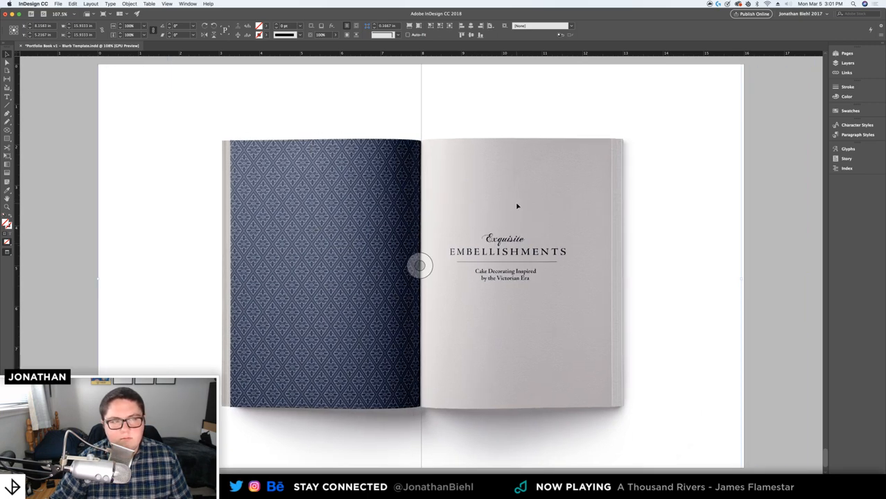
Center the title page image horizontally on the left page, set alignment to Align to Spread and center it vertically
{"action": "left_click", "coordinate": [470, 27]}
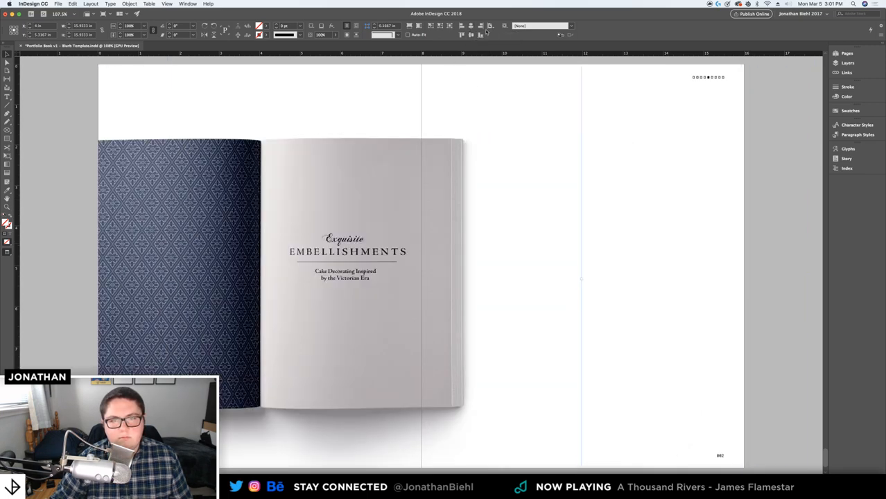
{"action": "left_click", "coordinate": [491, 26]}
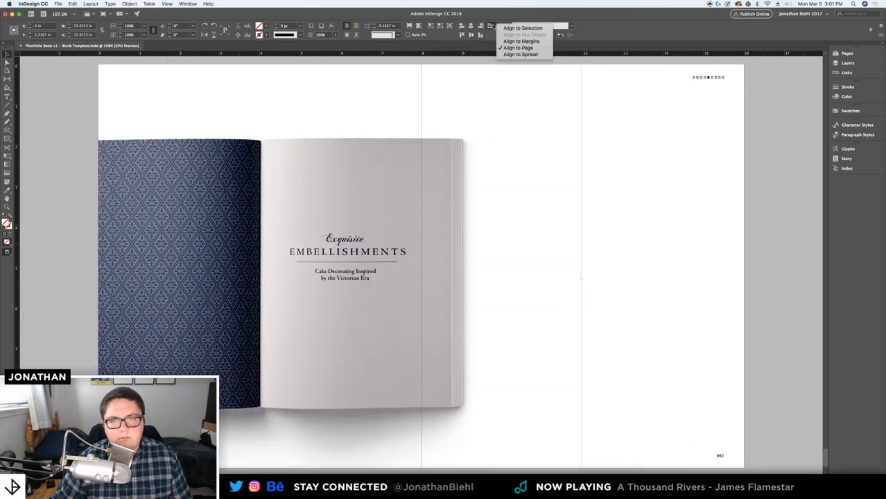
{"action": "left_click", "coordinate": [520, 54]}
{"action": "left_click", "coordinate": [474, 35]}
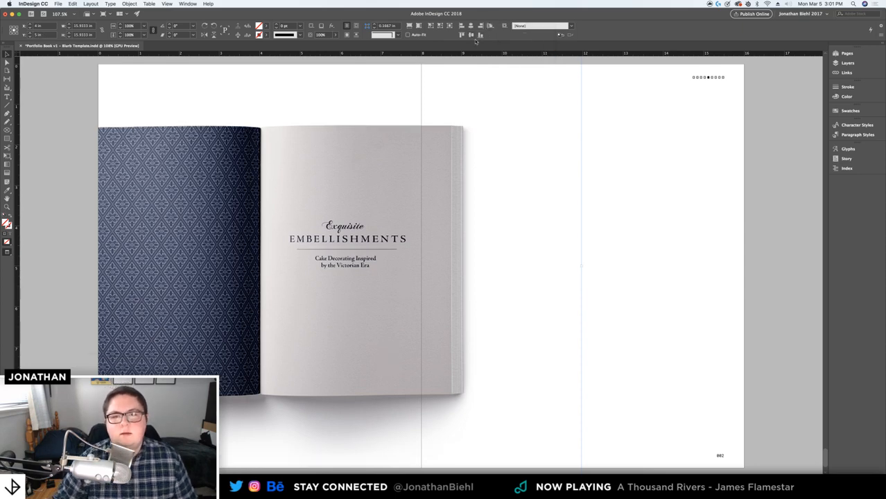
Show the guides and frames and set the title page image's blending mode to Darken
{"action": "key", "text": "w"}
{"action": "right_click", "coordinate": [507, 137]}
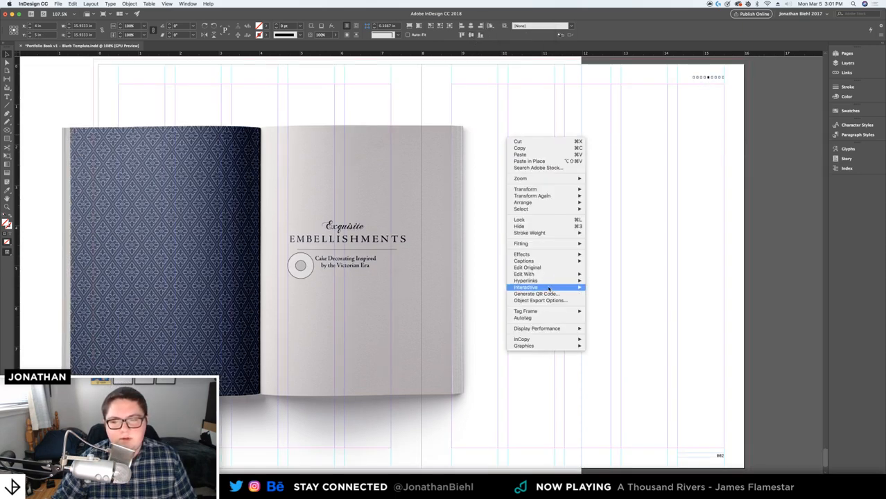
{"action": "mouse_move", "coordinate": [569, 255]}
{"action": "left_click", "coordinate": [622, 256]}
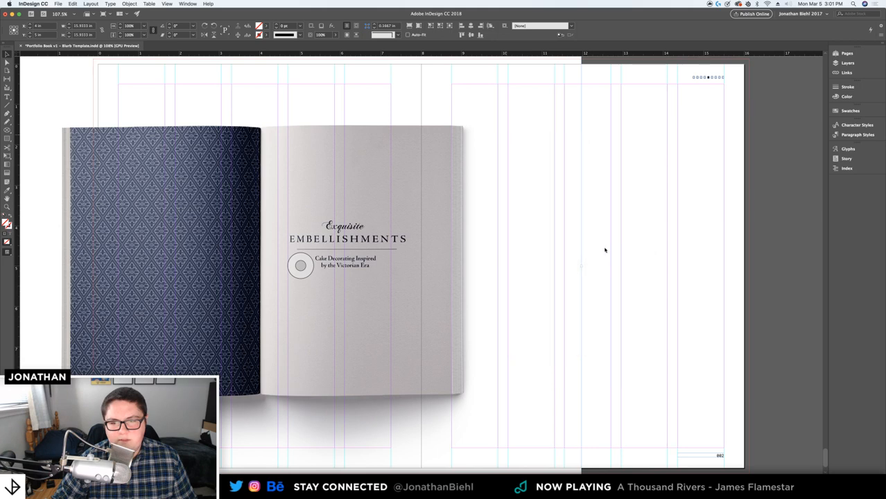
{"action": "left_click", "coordinate": [254, 160]}
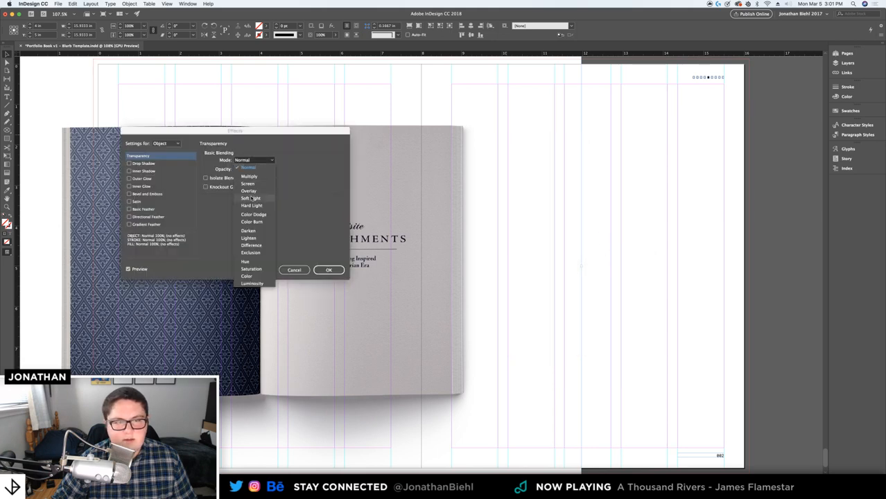
{"action": "left_click", "coordinate": [259, 237]}
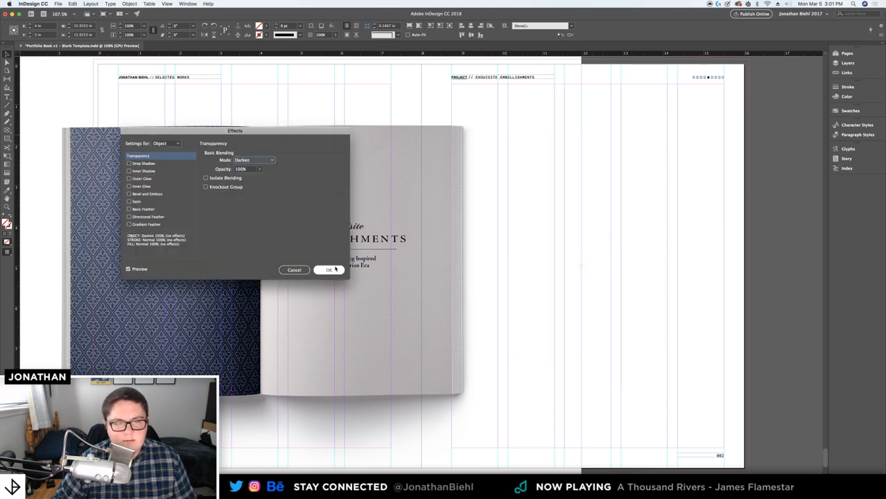
{"action": "left_click", "coordinate": [333, 271]}
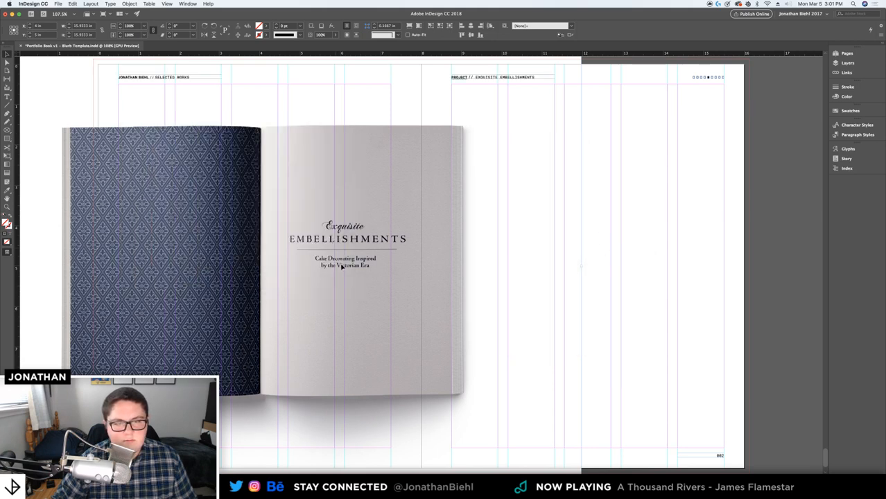
Examine the title page image's placement on the spread with guides shown, in preview and in presentation mode
{"action": "left_click", "coordinate": [538, 185], "text": "alt+super"}
{"action": "left_click", "coordinate": [507, 184], "text": "alt+super"}
{"action": "left_click", "coordinate": [510, 168], "text": "super"}
{"action": "left_click_drag", "start_coordinate": [364, 269], "coordinate": [467, 162]}
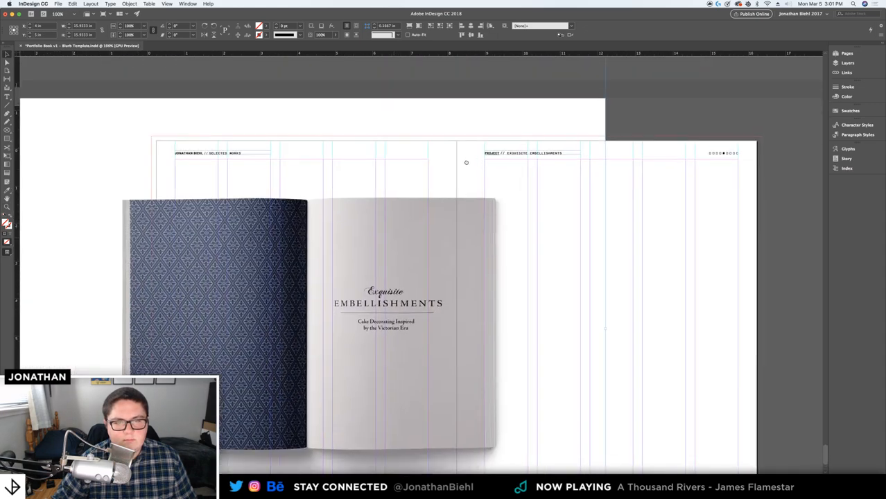
{"action": "left_click", "coordinate": [635, 242]}
{"action": "left_click", "coordinate": [595, 269]}
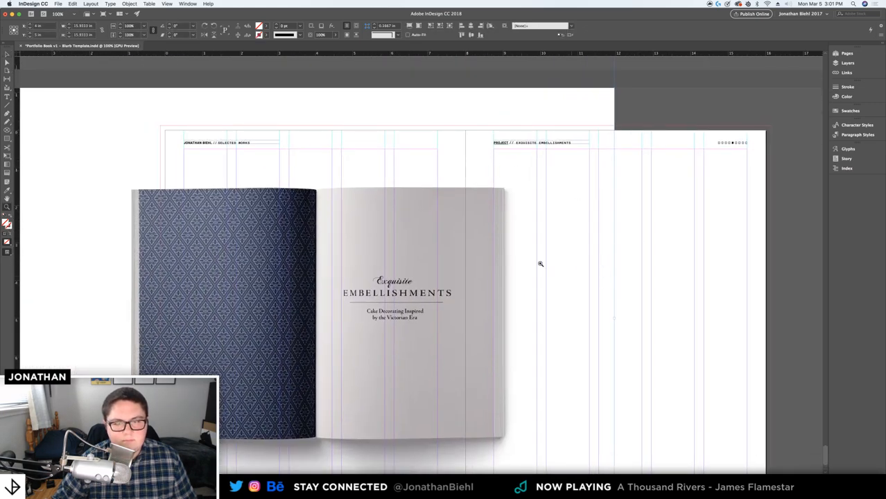
{"action": "left_click", "coordinate": [533, 262], "text": "super"}
{"action": "left_click_drag", "start_coordinate": [531, 256], "coordinate": [587, 181]}
{"action": "left_click", "coordinate": [533, 185], "text": "alt+super"}
{"action": "left_click", "coordinate": [477, 182], "text": "alt+super"}
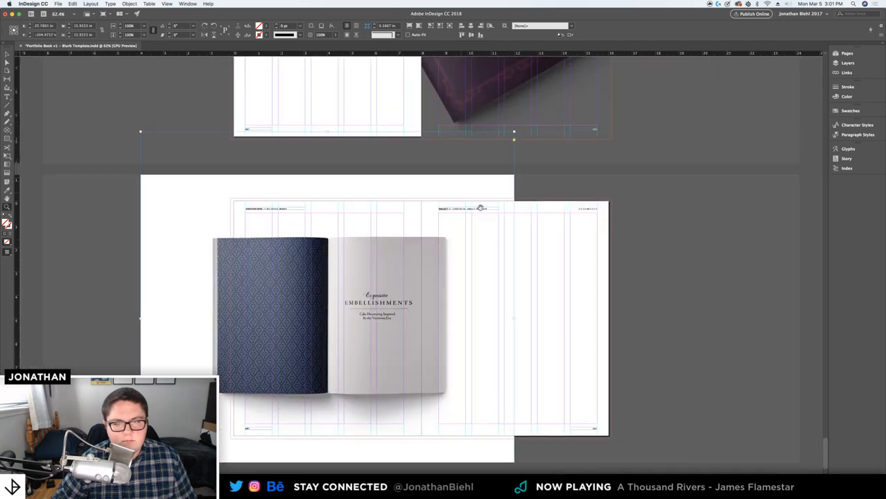
{"action": "left_click", "coordinate": [470, 267], "text": "super"}
{"action": "key", "text": "w"}
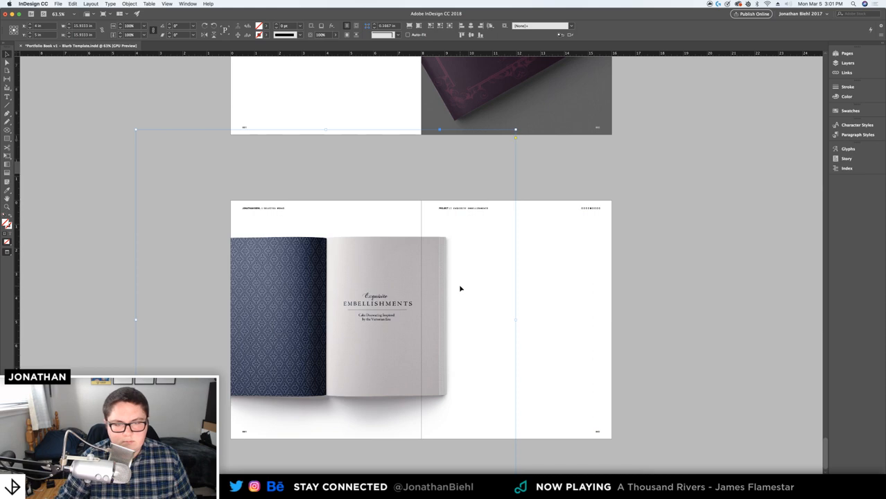
{"action": "key", "text": "shift+w"}
{"action": "key", "text": "Escape"}
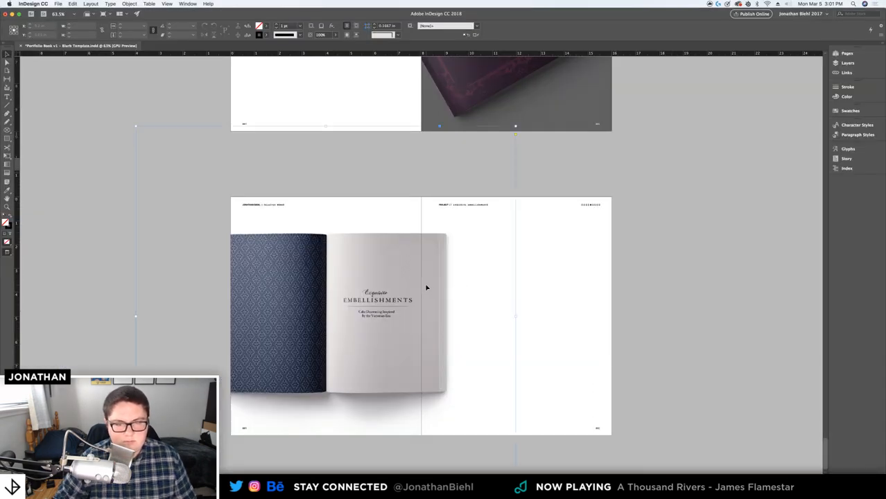
Nudge the title page image left to about X 2.18 in, aligning the book's right edge near the left page's inner margin
{"action": "key", "text": "shift+Left"}
{"action": "key", "text": "shift+Left"}
{"action": "key", "text": "shift+Left"}
{"action": "key", "text": "w"}
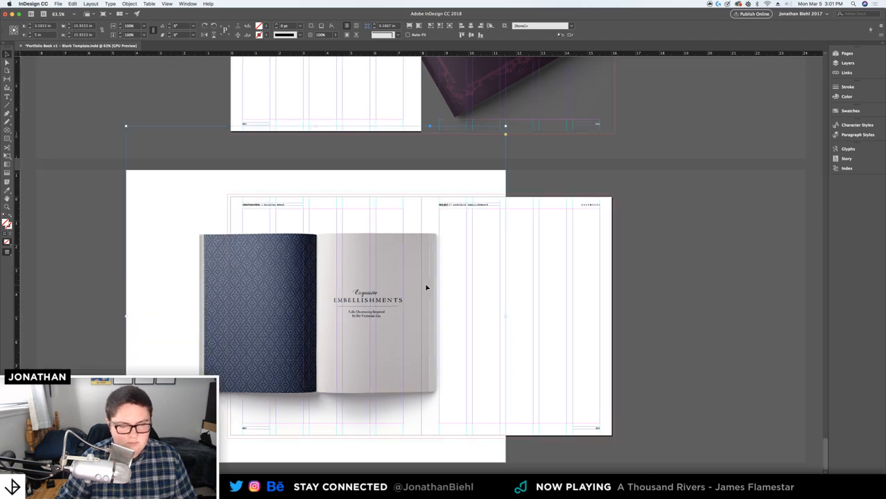
{"action": "key", "text": "shift+Left"}
{"action": "key", "text": "shift+Left"}
{"action": "key", "text": "shift+Left"}
{"action": "key", "text": "shift+Left"}
{"action": "key", "text": "shift+Left"}
{"action": "key", "text": "shift+Left"}
{"action": "key", "text": "shift+Left"}
{"action": "key", "text": "shift+Left"}
{"action": "key", "text": "shift+Left"}
{"action": "key", "text": "shift+Left"}
{"action": "key", "text": "shift+Left"}
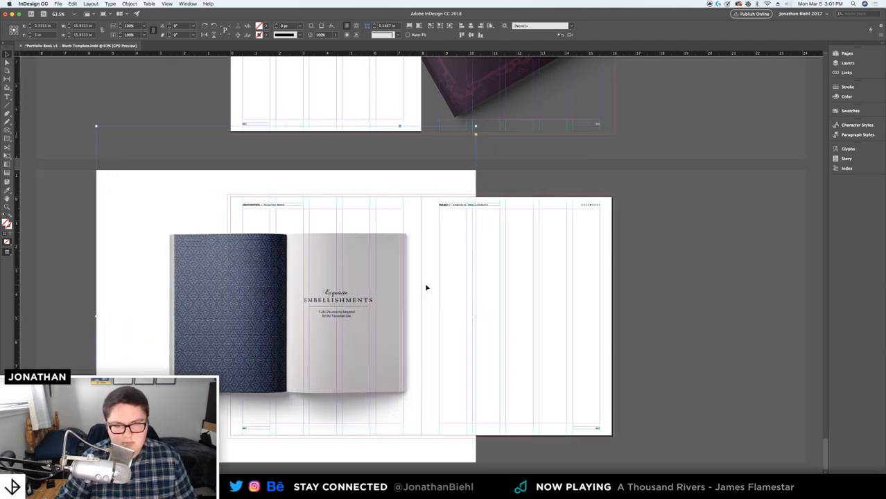
{"action": "key", "text": "shift+Right"}
{"action": "key", "text": "w"}
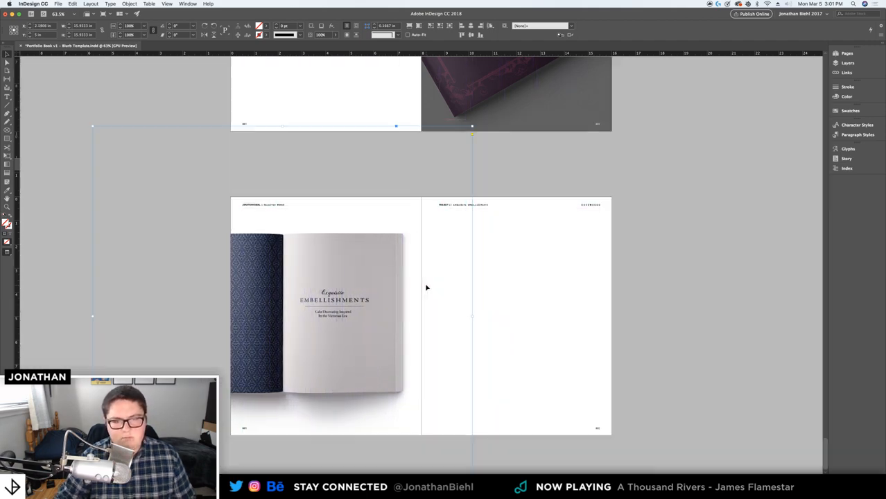
Duplicate the title page image horizontally onto the right page and show the guides while moving the copy left
{"action": "left_click", "coordinate": [523, 283]}
{"action": "key", "text": "z"}
{"action": "left_click_drag", "start_coordinate": [464, 326], "coordinate": [481, 311]}
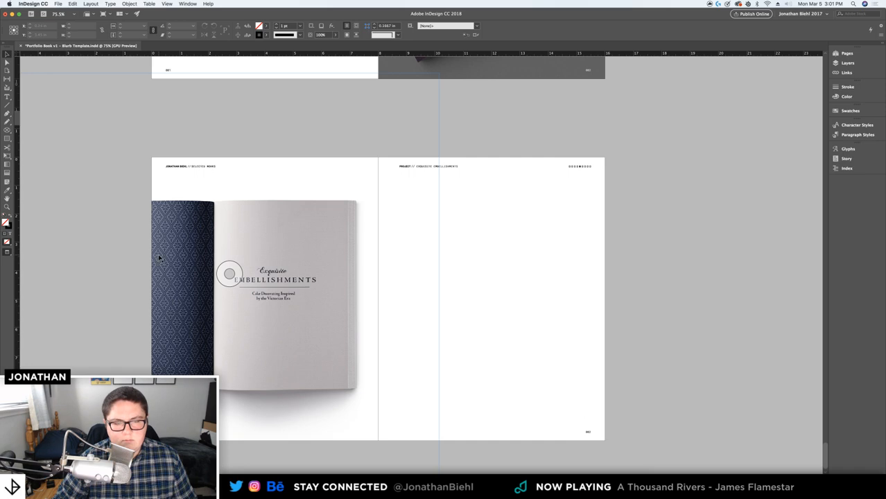
{"action": "left_click_drag", "start_coordinate": [159, 258], "coordinate": [575, 258]}
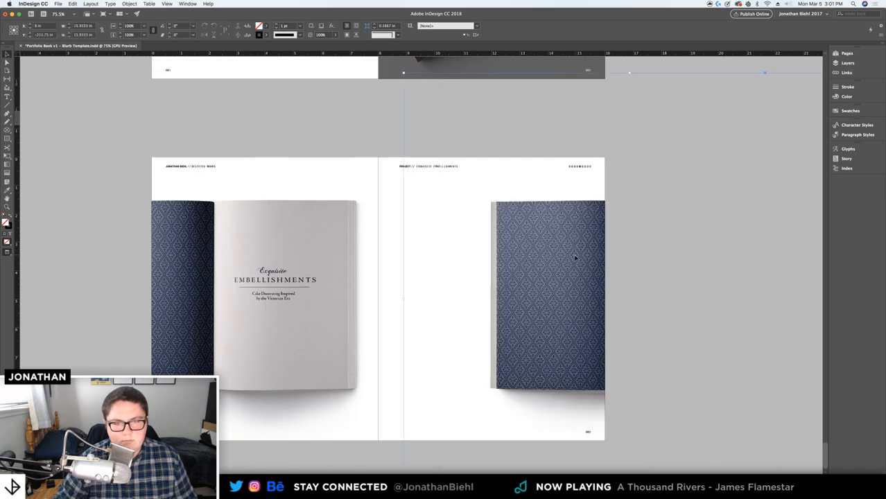
{"action": "key", "text": "w"}
{"action": "left_click_drag", "start_coordinate": [513, 261], "coordinate": [455, 260]}
Nudge the copy to about X 13.59 in so its book's left edge meets the right page's inner margin, and return to preview
{"action": "key", "text": "shift+Left"}
{"action": "key", "text": "shift+Left"}
{"action": "key", "text": "shift+Left"}
{"action": "key", "text": "shift+Left"}
{"action": "key", "text": "shift+Left"}
{"action": "key", "text": "shift+Left"}
{"action": "key", "text": "shift+Left"}
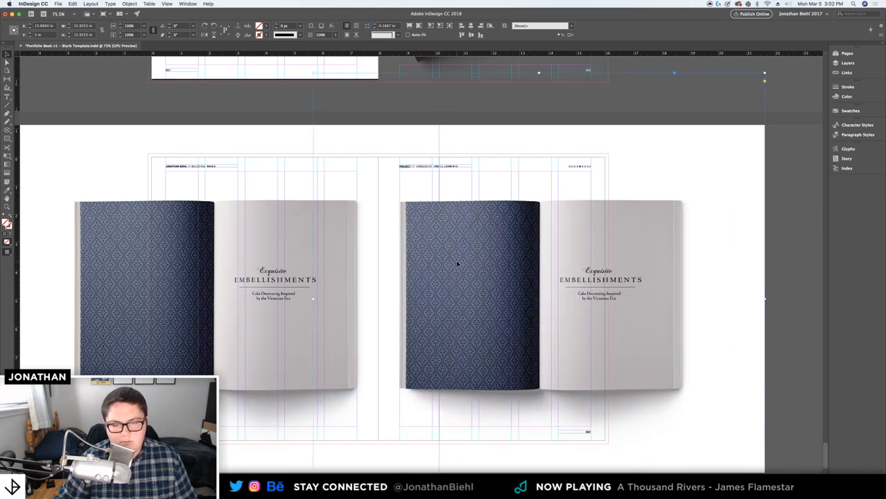
{"action": "key", "text": "shift+Right"}
{"action": "key", "text": "shift+Right"}
{"action": "key", "text": "shift+Right"}
{"action": "key", "text": "shift+Left"}
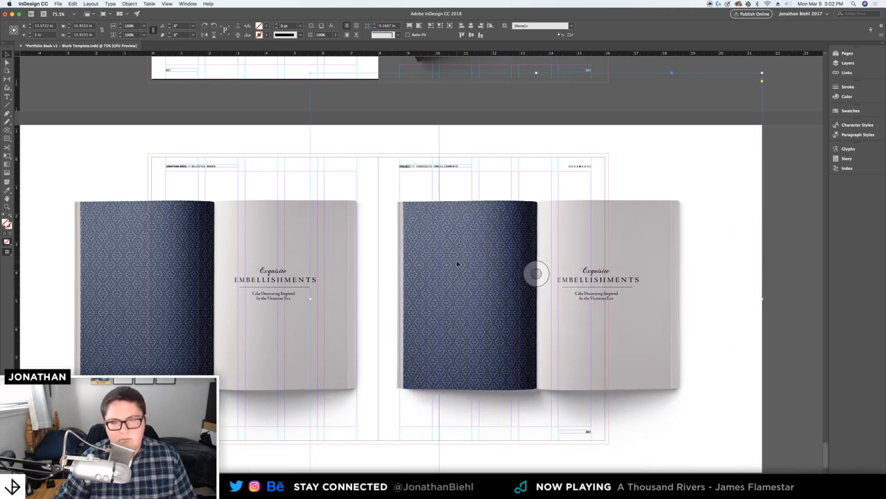
{"action": "key", "text": "w"}
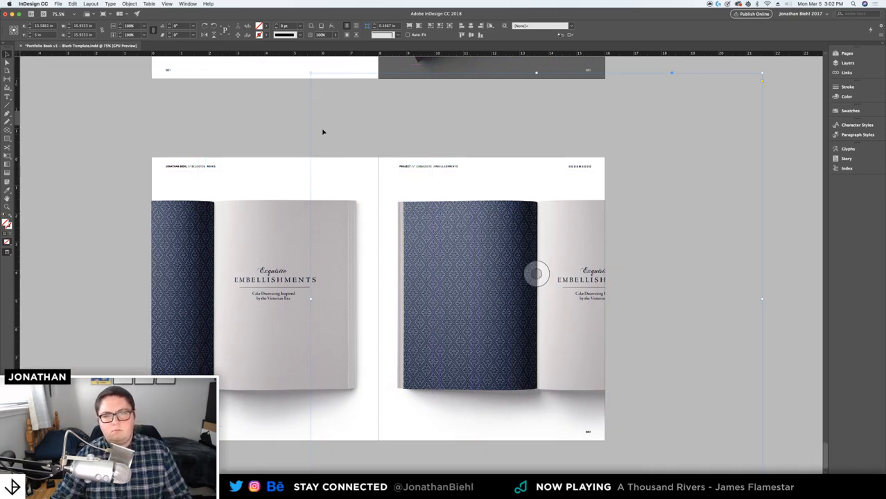
Reduce the right-page copy's frame to about 6.5 in square with the guides shown
{"action": "left_click", "coordinate": [304, 130]}
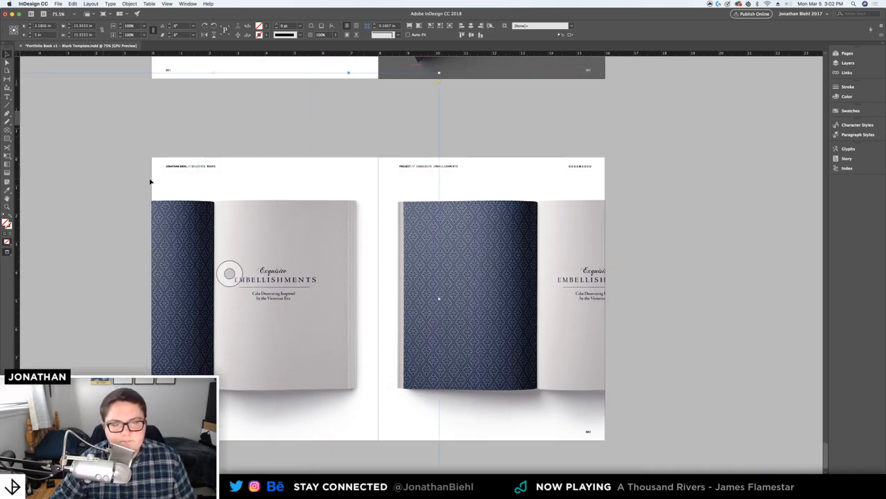
{"action": "left_click", "coordinate": [536, 274]}
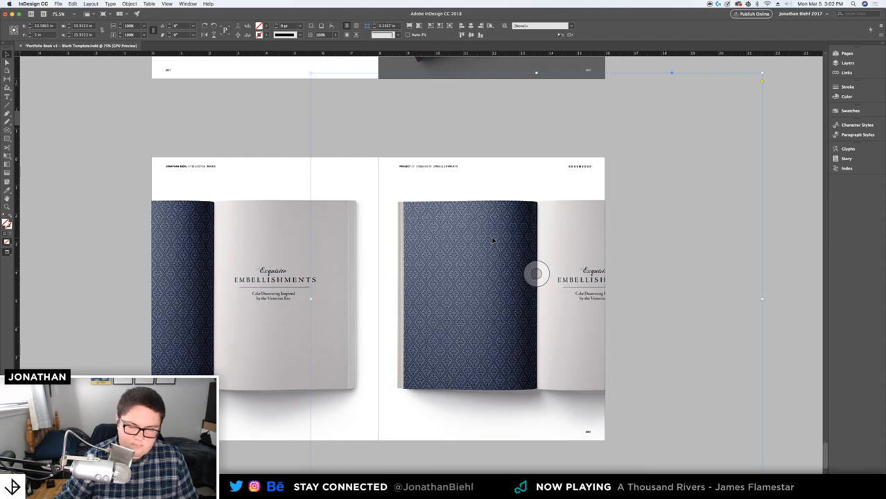
{"action": "key", "text": "w"}
{"action": "left_click_drag", "start_coordinate": [762, 298], "coordinate": [495, 292]}
{"action": "left_click", "coordinate": [402, 299]}
Fit the copied image inside its reduced frame and move it up to align the small book's top with the large book's
{"action": "right_click", "coordinate": [419, 271]}
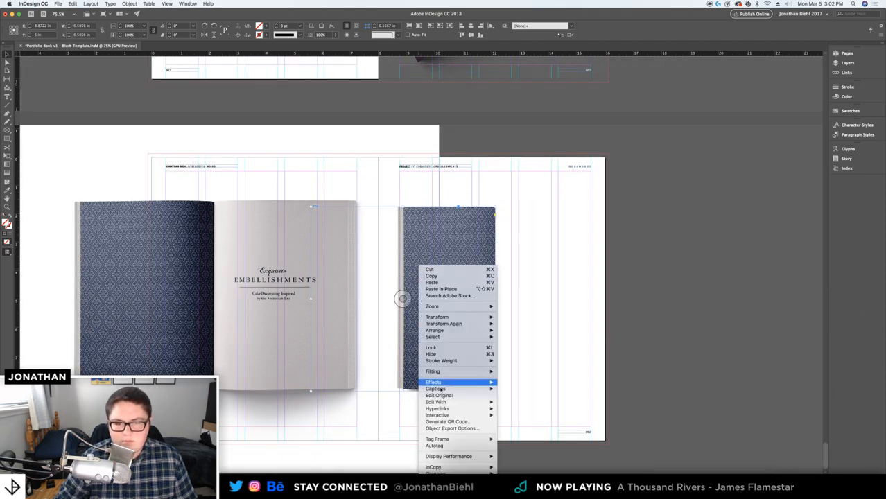
{"action": "mouse_move", "coordinate": [479, 368]}
{"action": "left_click", "coordinate": [517, 378]}
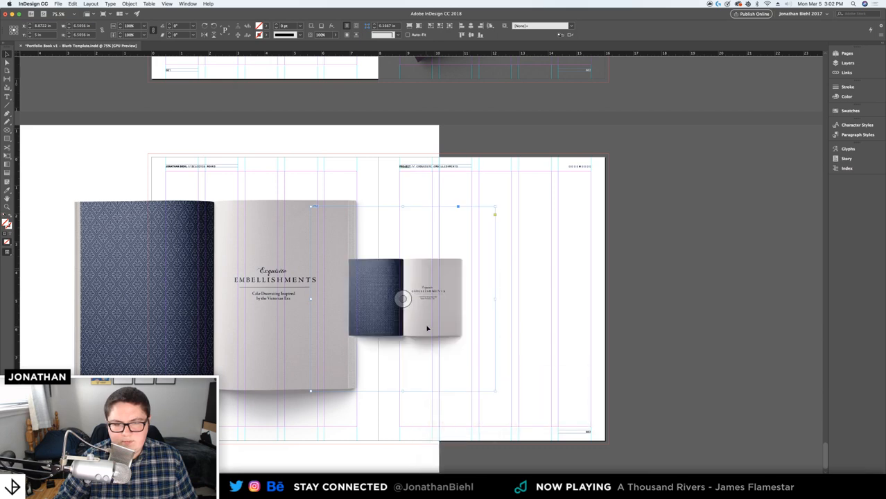
{"action": "left_click_drag", "start_coordinate": [427, 328], "coordinate": [476, 287]}
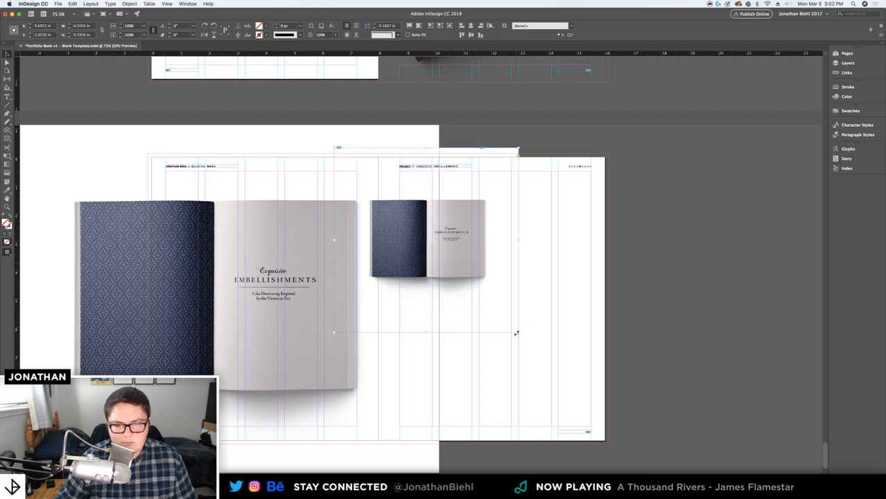
Reduce the small title page image's frame to about 5.26 in square, refit the image, and nudge it so its top aligns with the large book
{"action": "left_click_drag", "start_coordinate": [517, 333], "coordinate": [473, 300]}
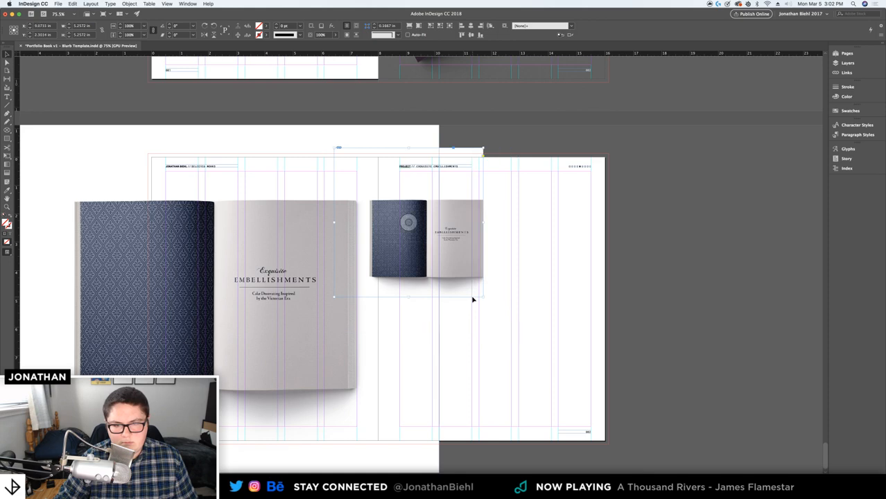
{"action": "right_click", "coordinate": [447, 249]}
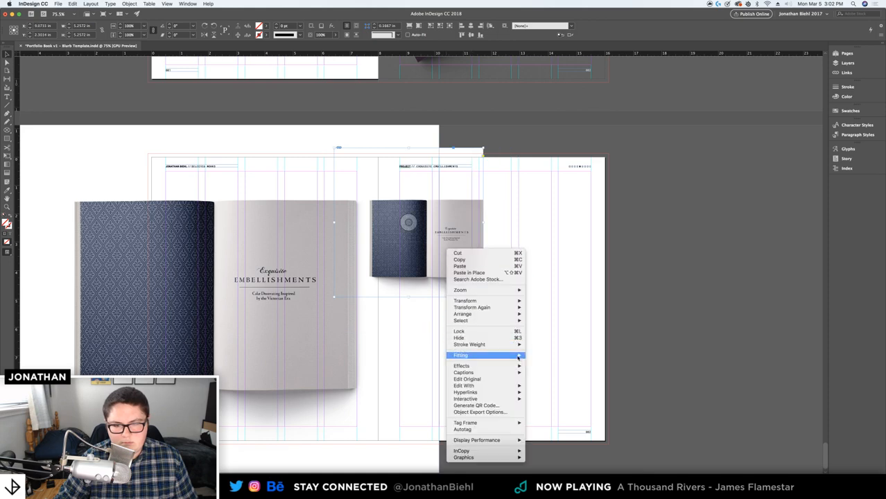
{"action": "left_click", "coordinate": [543, 357]}
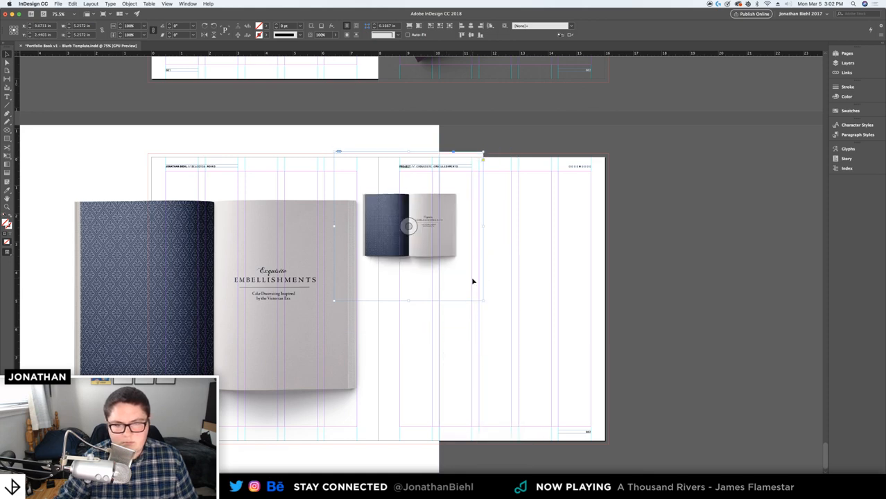
{"action": "key", "text": "shift+Down"}
{"action": "key", "text": "Up"}
{"action": "key", "text": "Up"}
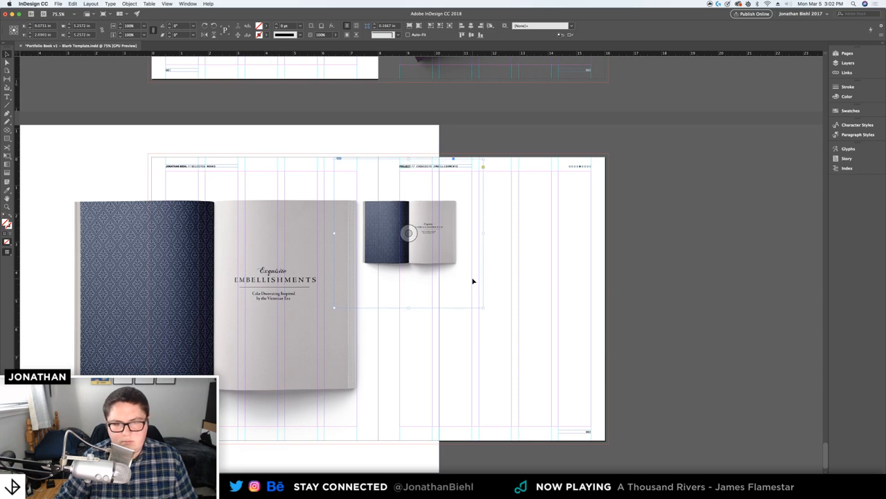
{"action": "key", "text": "Left"}
Duplicate the small book image downward twice to stack three in a column, nudging the copies to leave small gaps
{"action": "left_click_drag", "start_coordinate": [459, 251], "coordinate": [441, 368]}
{"action": "key", "text": "shift+Down"}
{"action": "key", "text": "shift+Down"}
{"action": "key", "text": "shift+Down"}
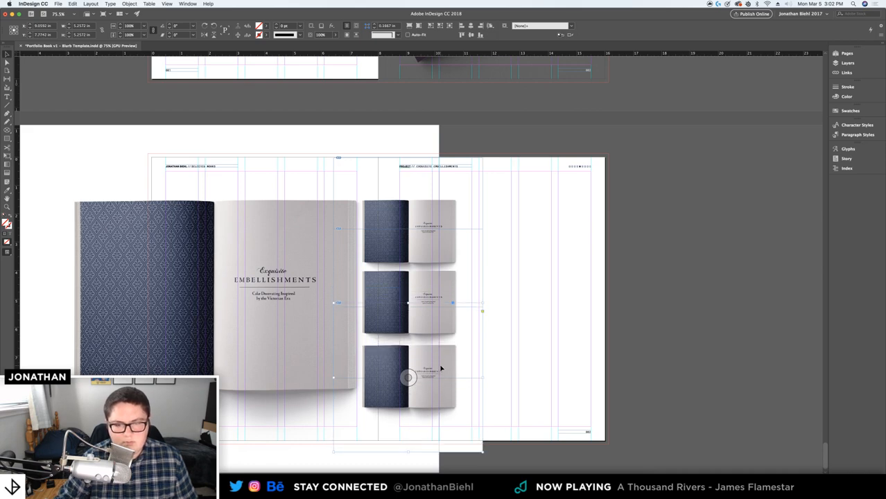
{"action": "key", "text": "shift+Up"}
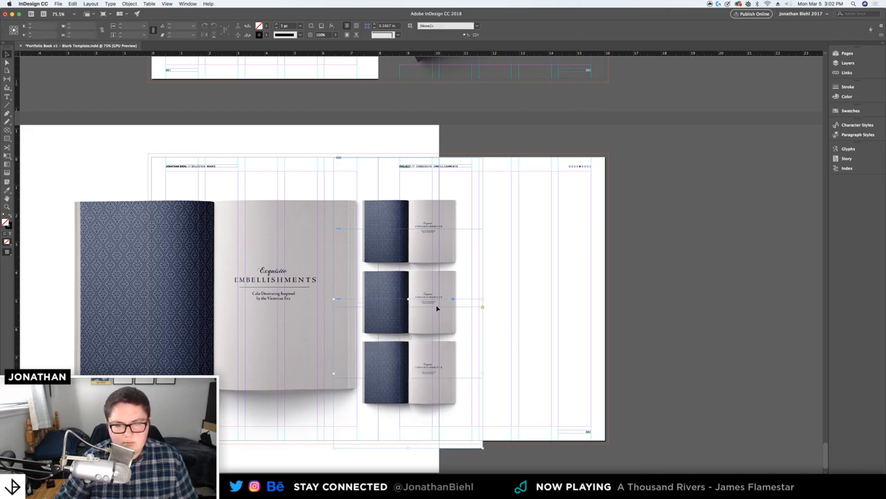
Select the two lower small book images together and nudge them up to about Y 6.16 in to tighten the gap below the first
{"action": "left_click", "coordinate": [449, 283], "text": "shift"}
{"action": "key", "text": "shift+Up"}
{"action": "key", "text": "shift+Down"}
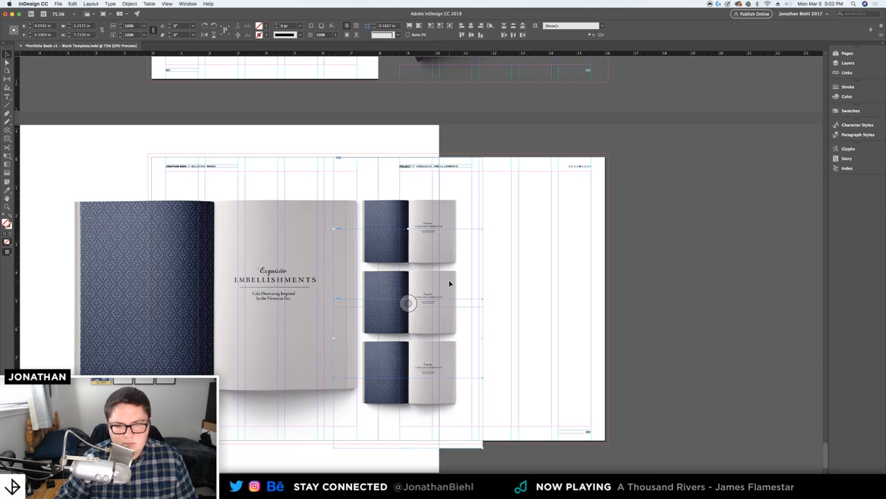
{"action": "key", "text": "Up"}
{"action": "key", "text": "Up"}
{"action": "key", "text": "Up"}
{"action": "key", "text": "Up"}
{"action": "key", "text": "Up"}
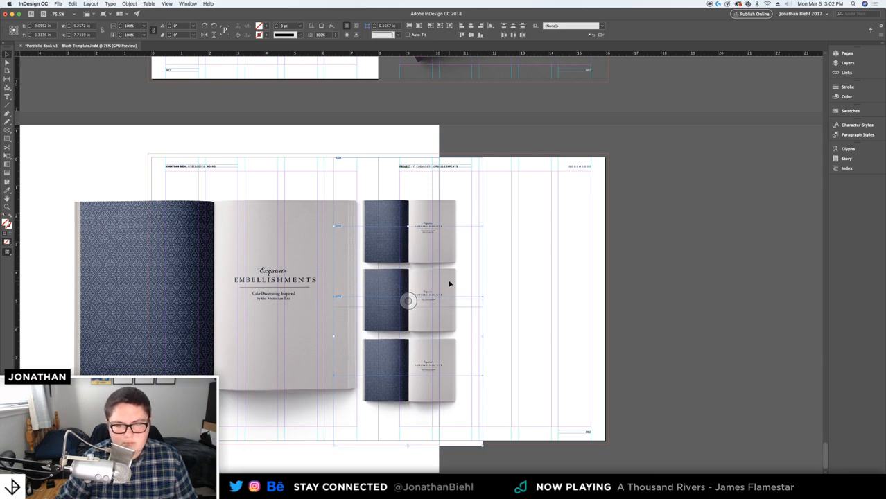
{"action": "key", "text": "Down"}
{"action": "key", "text": "Down"}
{"action": "key", "text": "Down"}
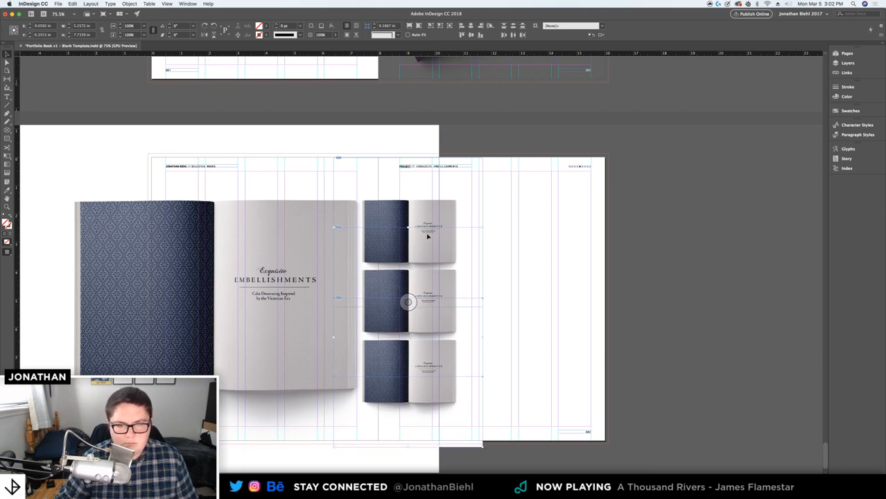
Group the three small book images and center the group vertically on the page at Y 5 in
{"action": "left_click", "coordinate": [427, 236]}
{"action": "key", "text": "super+g"}
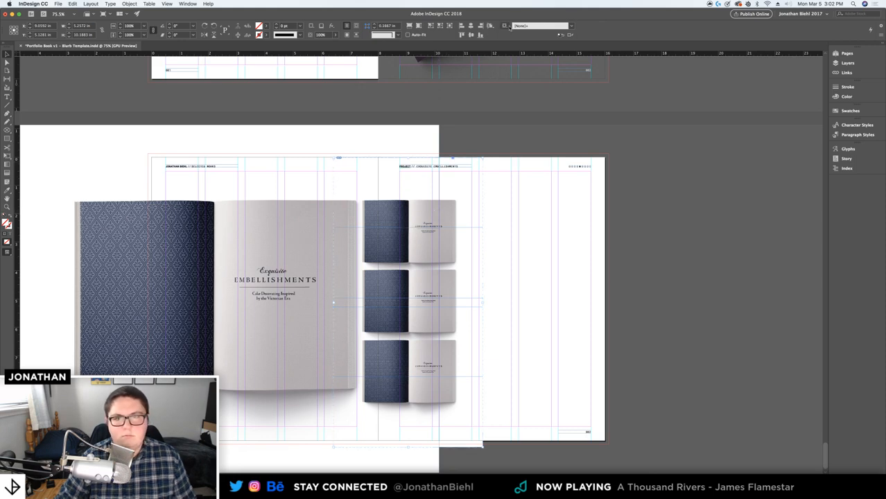
{"action": "left_click", "coordinate": [470, 37]}
Move the small book group and the large title page image toward the right, keeping the large one beside the group
{"action": "left_click_drag", "start_coordinate": [459, 306], "coordinate": [512, 303]}
{"action": "left_click", "coordinate": [307, 262]}
{"action": "left_click_drag", "start_coordinate": [326, 301], "coordinate": [378, 299]}
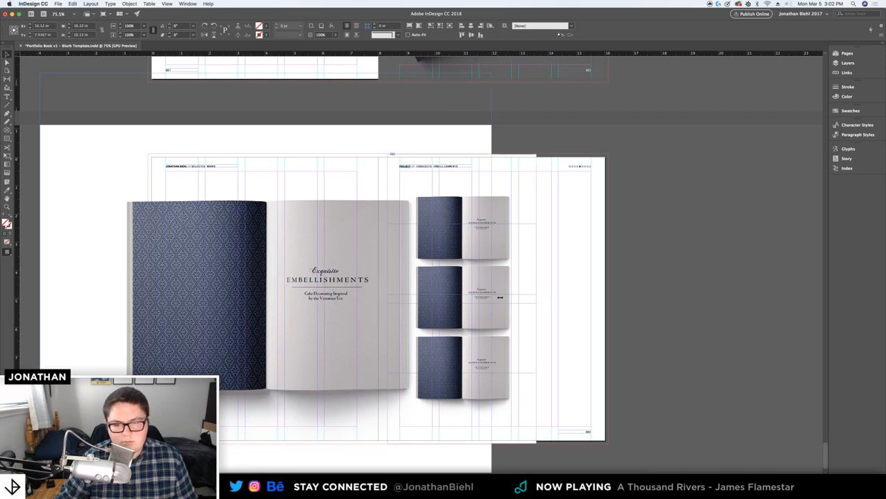
Scale the large title page image inside its frame to about 16.9 in square to match the height of the small book column
{"action": "left_click_drag", "start_coordinate": [491, 298], "coordinate": [521, 300]}
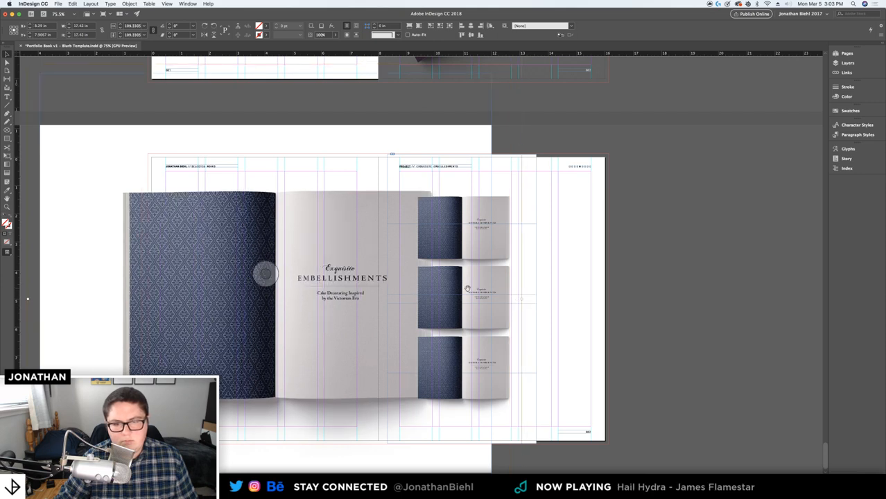
{"action": "left_click_drag", "start_coordinate": [523, 300], "coordinate": [512, 298]}
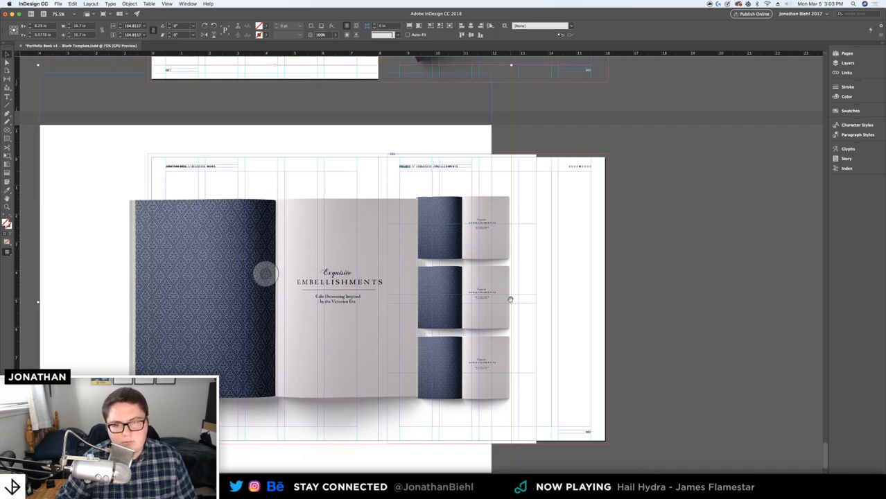
{"action": "left_click_drag", "start_coordinate": [512, 298], "coordinate": [516, 300]}
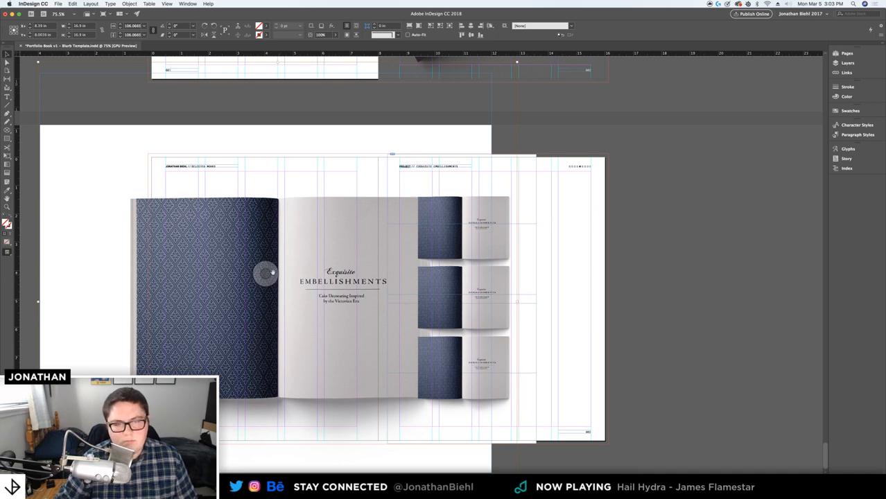
Shift the large image within its frame so the book's right edge meets the left page's inner margin, and switch to preview
{"action": "left_click_drag", "start_coordinate": [266, 272], "coordinate": [167, 263]}
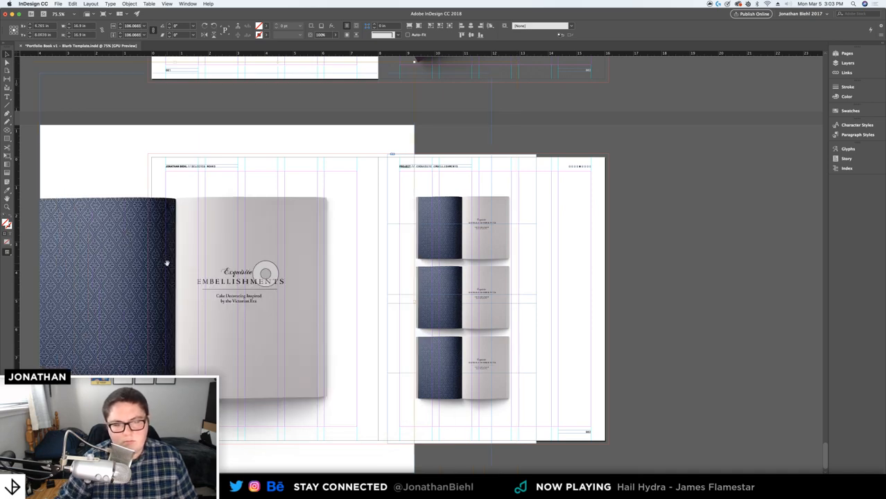
{"action": "key", "text": "shift+Right"}
{"action": "key", "text": "shift+Right"}
{"action": "key", "text": "shift+Right"}
{"action": "key", "text": "shift+Right"}
{"action": "key", "text": "shift+Right"}
{"action": "key", "text": "shift+Right"}
{"action": "key", "text": "shift+Right"}
{"action": "key", "text": "shift+Right"}
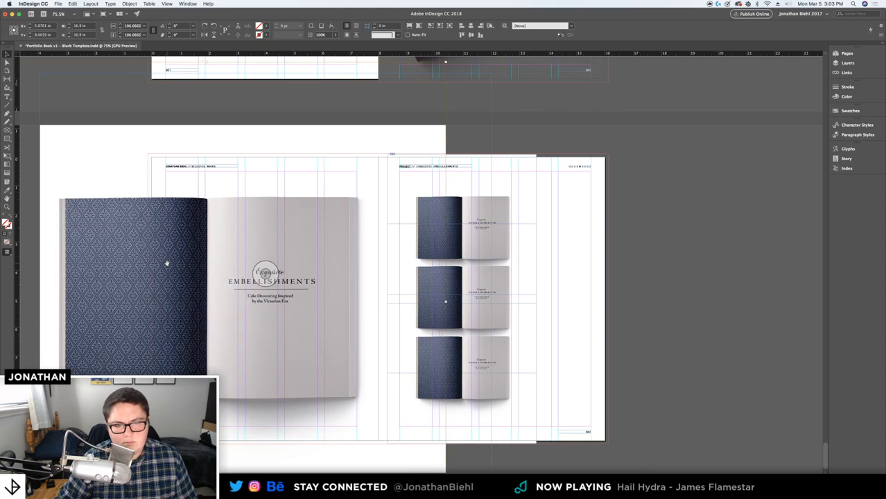
{"action": "key", "text": "Left"}
{"action": "key", "text": "w"}
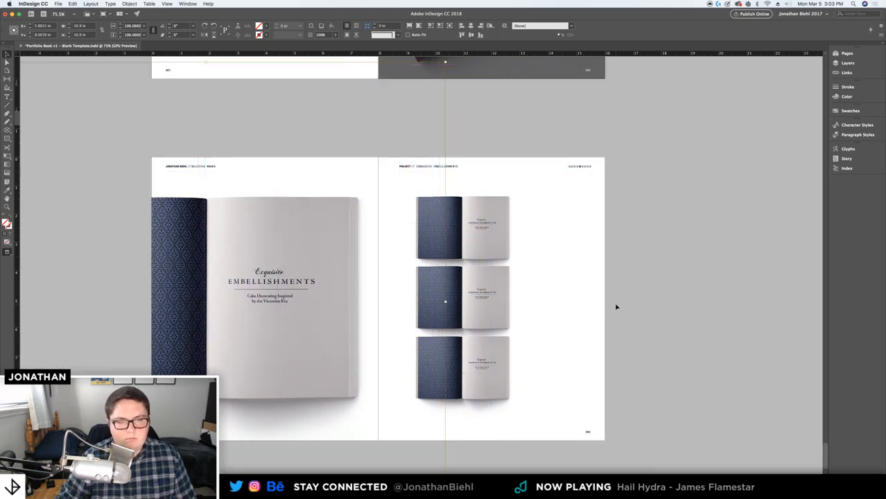
Set the large title page image's display performance to High Quality Display
{"action": "left_click", "coordinate": [353, 295]}
{"action": "right_click", "coordinate": [277, 244]}
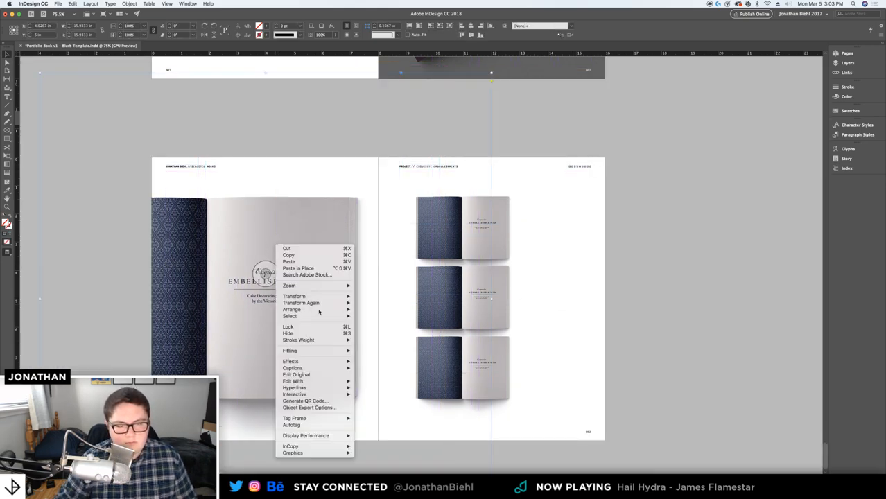
{"action": "mouse_move", "coordinate": [347, 435]}
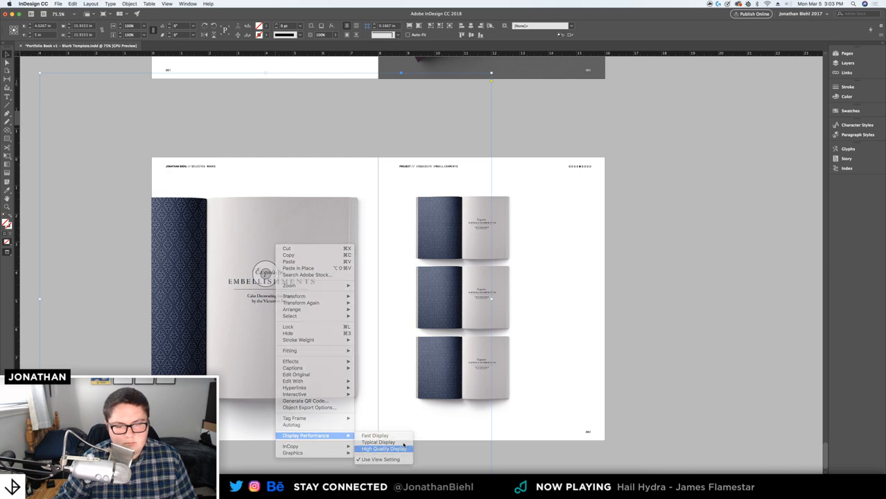
{"action": "left_click", "coordinate": [384, 450]}
Show the guides and move the small book group left to about X 10.38 in, against the right page's inner margin
{"action": "left_click", "coordinate": [571, 350]}
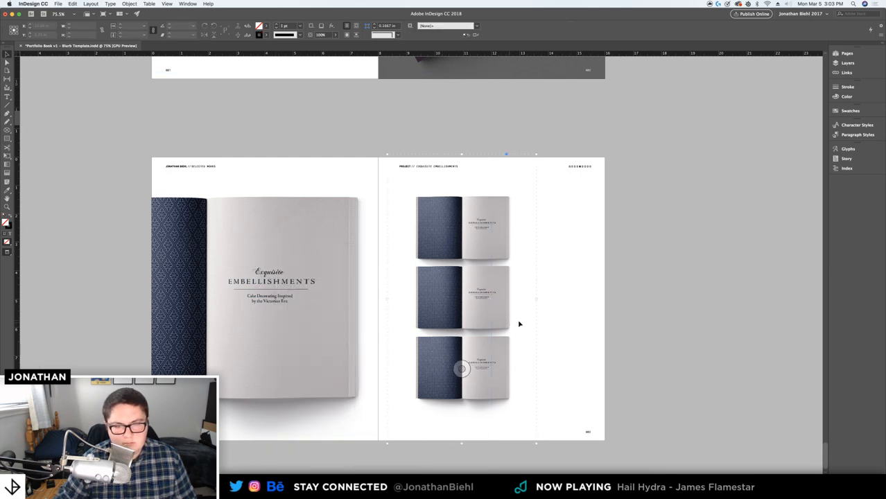
{"action": "key", "text": "w"}
{"action": "key", "text": "shift+Left"}
{"action": "key", "text": "shift+Left"}
{"action": "key", "text": "shift+Left"}
{"action": "key", "text": "shift+Left"}
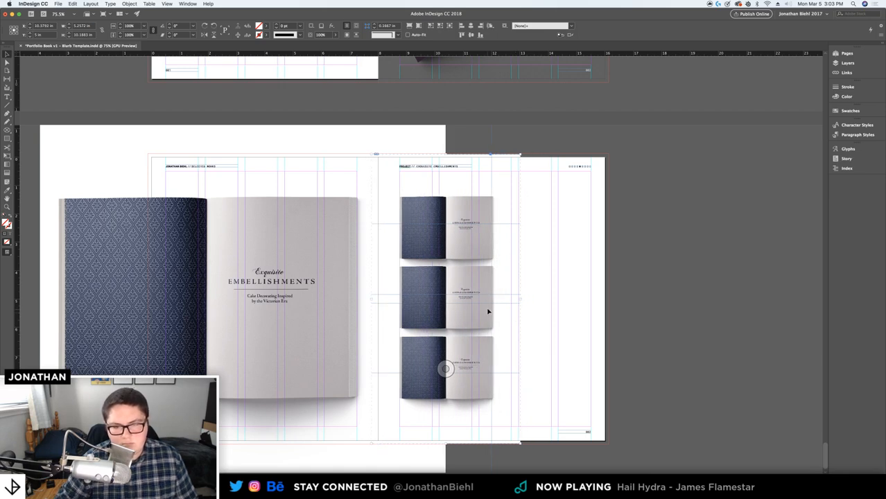
Duplicate the small book column horizontally as a second column at about X 13.94 in and preview the spread
{"action": "left_click_drag", "start_coordinate": [487, 312], "coordinate": [576, 310]}
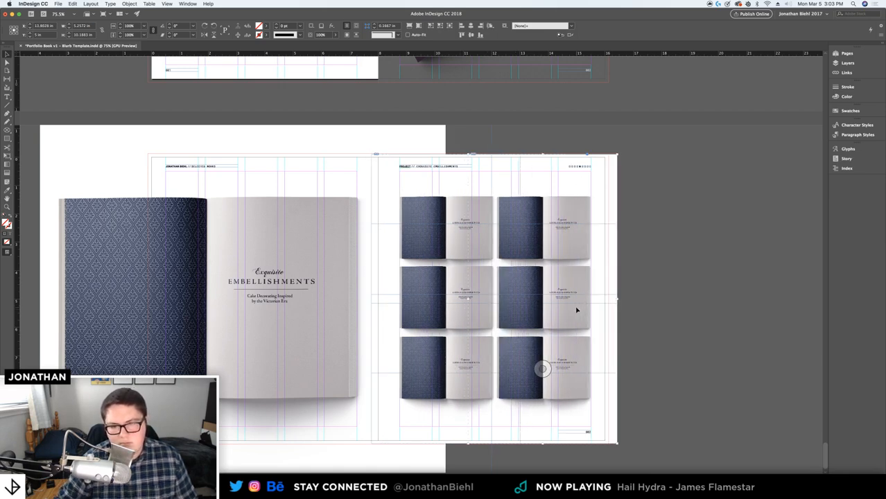
{"action": "key", "text": "shift+Right"}
{"action": "key", "text": "w"}
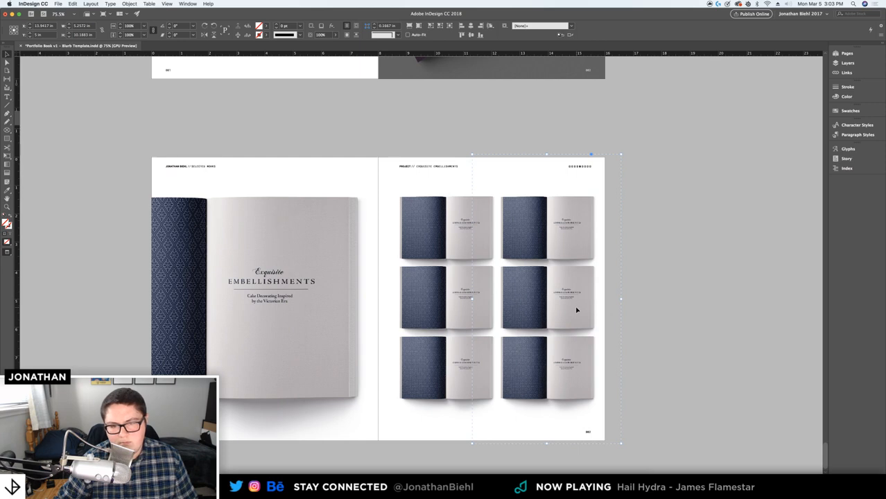
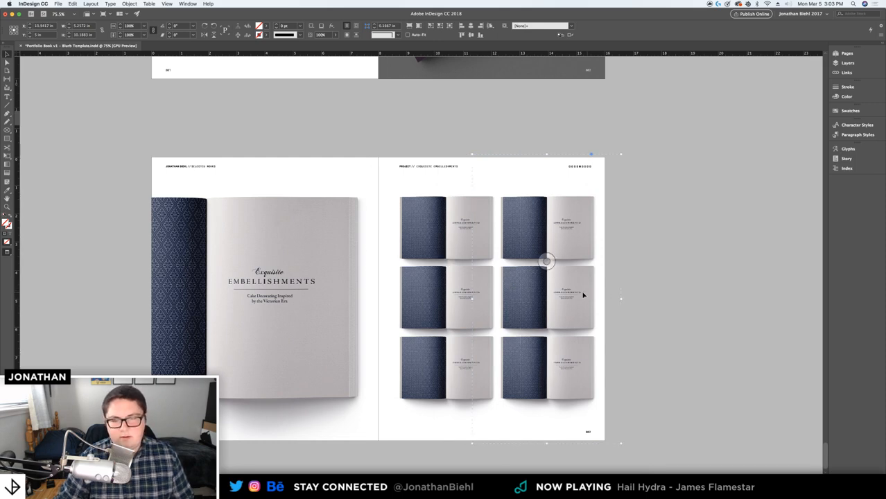
Lock the large title page image in place and return to preview
{"action": "key", "text": "w"}
{"action": "left_click_drag", "start_coordinate": [659, 359], "coordinate": [441, 210]}
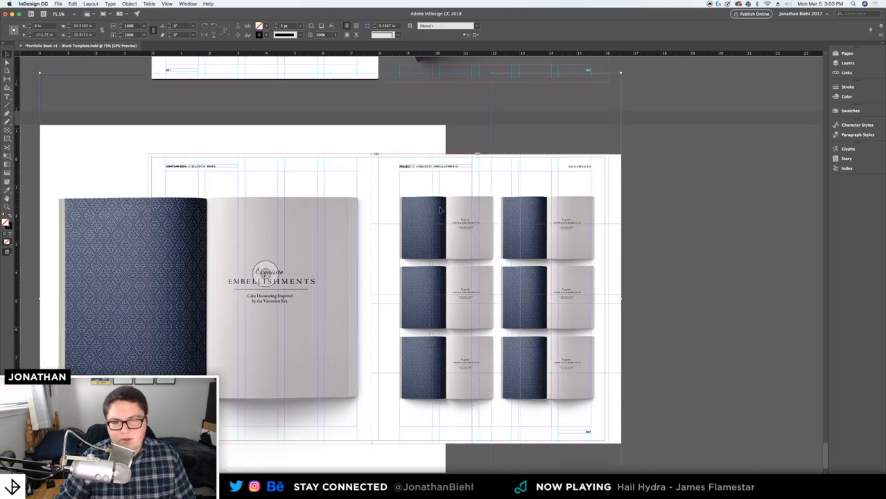
{"action": "left_click", "coordinate": [318, 169]}
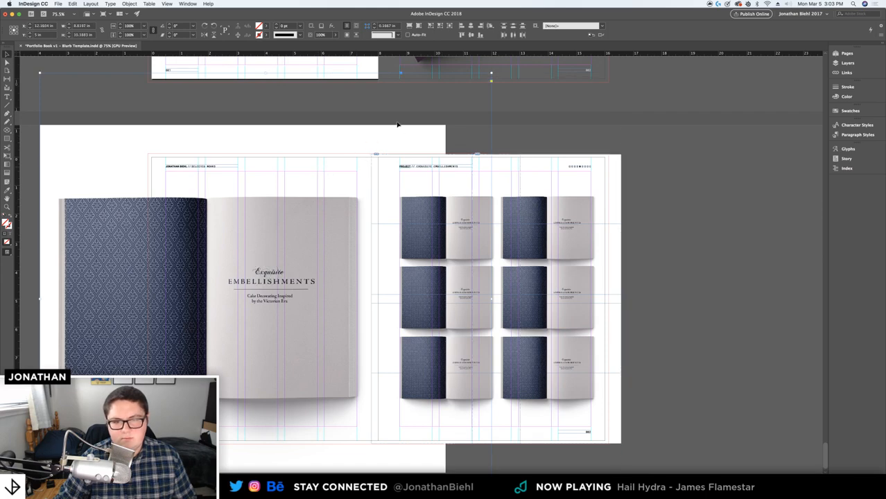
{"action": "right_click", "coordinate": [316, 149]}
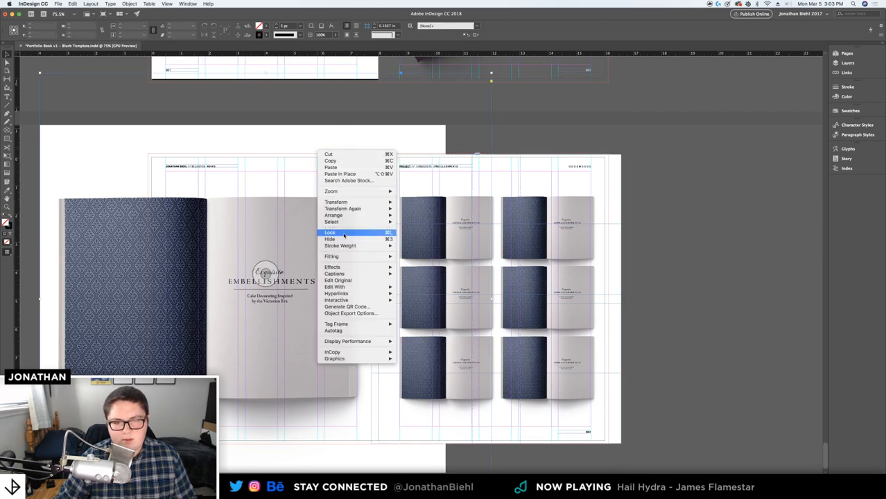
{"action": "left_click", "coordinate": [344, 233]}
{"action": "key", "text": "w"}
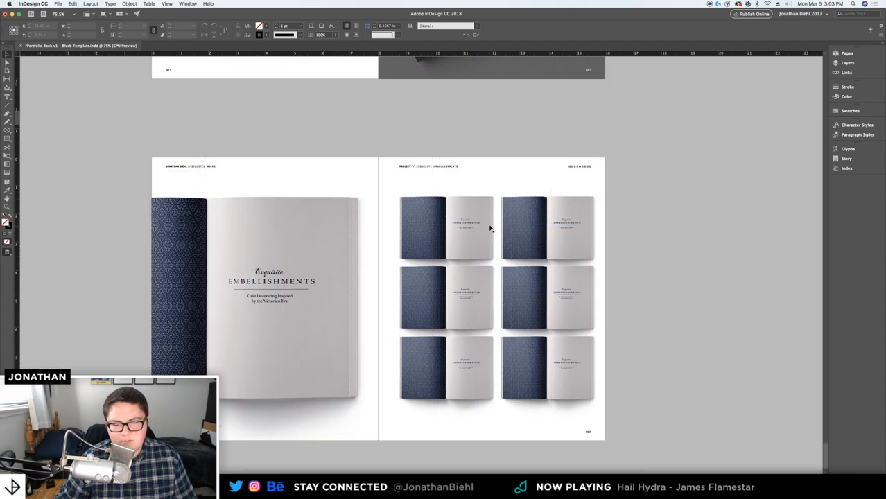
Ungroup the outer column of small book images on the right page
{"action": "left_click", "coordinate": [577, 244]}
{"action": "left_click", "coordinate": [632, 252]}
{"action": "left_click", "coordinate": [584, 245]}
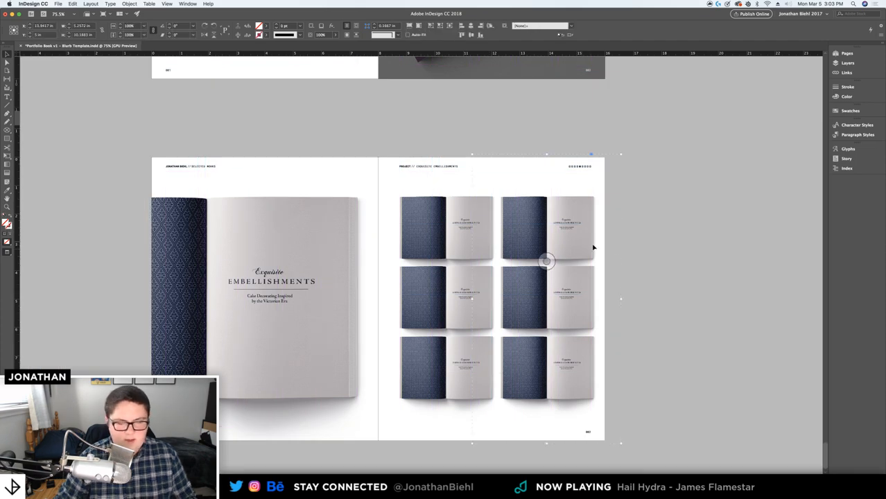
{"action": "key", "text": "super+l"}
{"action": "right_click", "coordinate": [548, 267]}
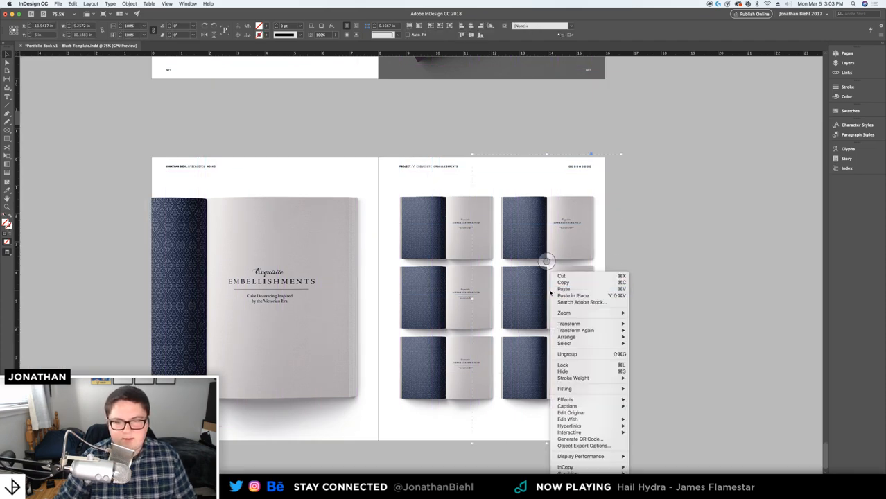
{"action": "left_click", "coordinate": [571, 354]}
{"action": "left_click", "coordinate": [656, 293]}
{"action": "left_click", "coordinate": [565, 307]}
{"action": "left_click", "coordinate": [655, 292]}
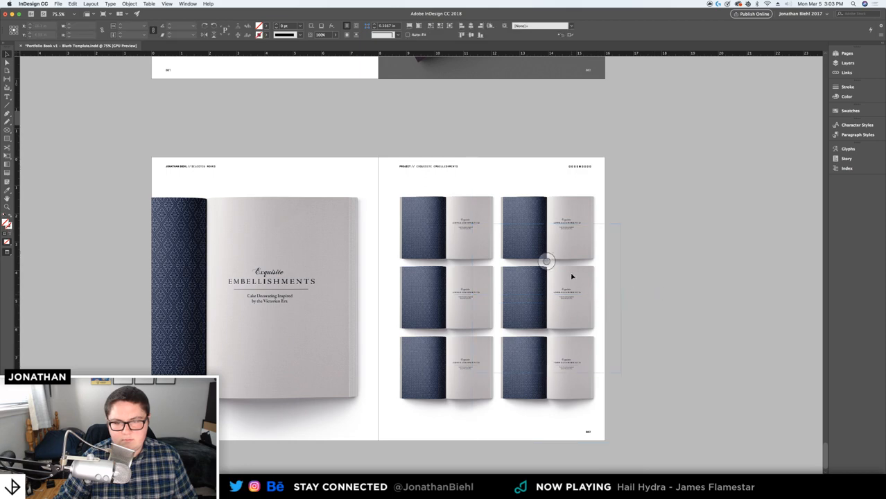
Delete the outer column's middle and top small books and the whole inner column group, keeping only the bottom outer book
{"action": "left_click", "coordinate": [572, 276]}
{"action": "key", "text": "Delete"}
{"action": "left_click", "coordinate": [555, 229]}
{"action": "key", "text": "Delete"}
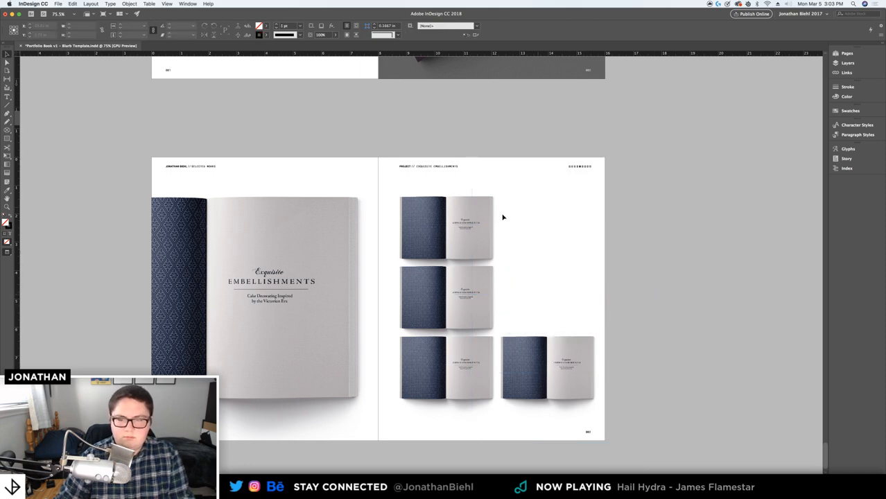
{"action": "left_click", "coordinate": [472, 216]}
{"action": "key", "text": "Delete"}
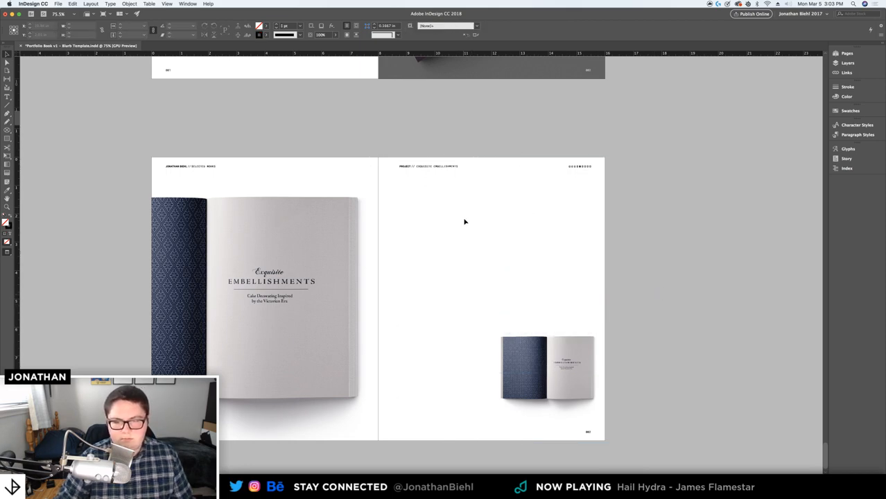
Show the guides, duplicate the remaining small book to the left, and nudge the copy until its edge meets the right page's inner margin
{"action": "key", "text": "w"}
{"action": "left_click_drag", "start_coordinate": [523, 348], "coordinate": [451, 346]}
{"action": "key", "text": "shift+Left"}
{"action": "key", "text": "shift+Left"}
{"action": "key", "text": "shift+Left"}
{"action": "key", "text": "shift+Left"}
{"action": "key", "text": "shift+Left"}
{"action": "key", "text": "shift+Left"}
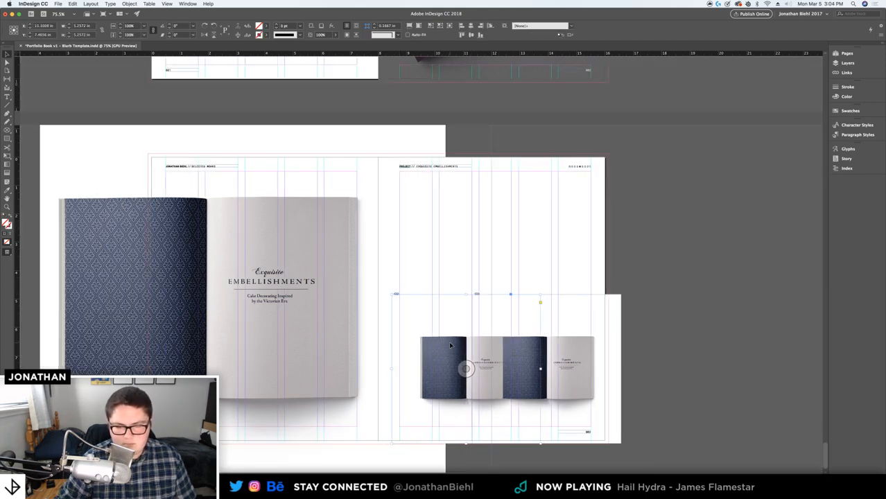
{"action": "key", "text": "shift+Left"}
{"action": "key", "text": "shift+Left"}
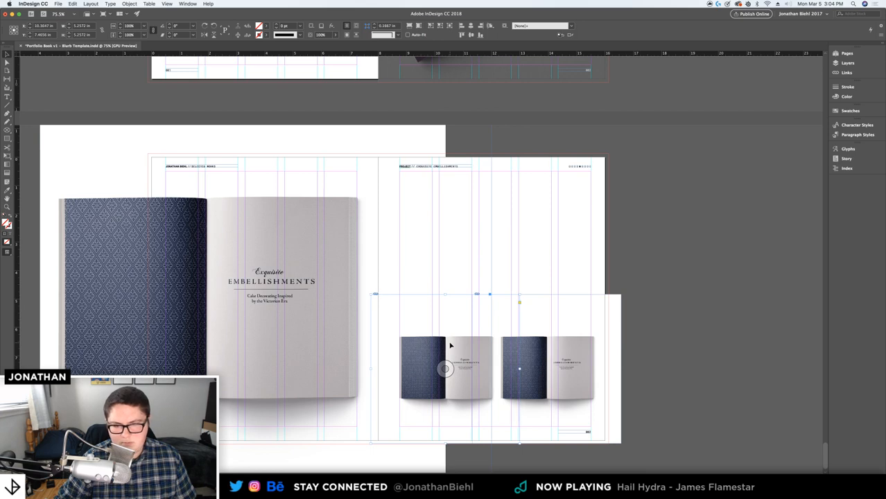
Nudge the outer small book to the left until its edge meets the right page's outer margin, and return to preview
{"action": "left_click", "coordinate": [563, 255]}
{"action": "left_click", "coordinate": [587, 344]}
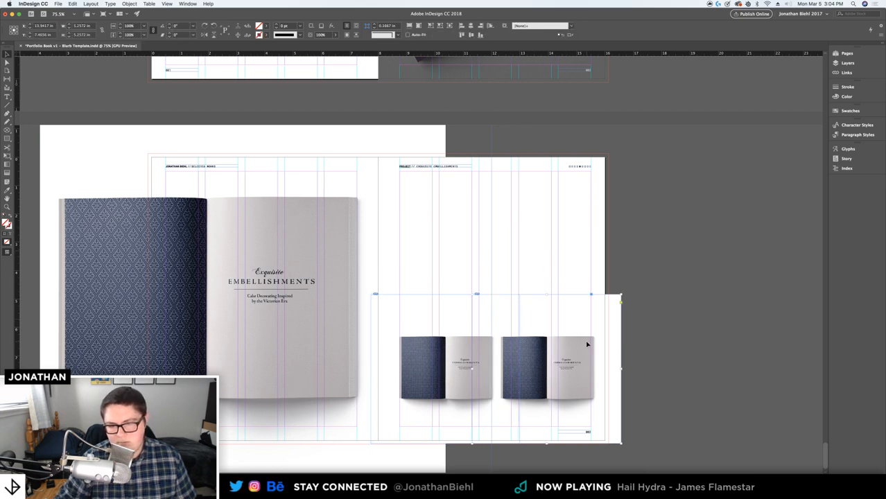
{"action": "key", "text": "shift+Left"}
{"action": "key", "text": "Left"}
{"action": "key", "text": "Right"}
{"action": "key", "text": "Right"}
{"action": "key", "text": "Right"}
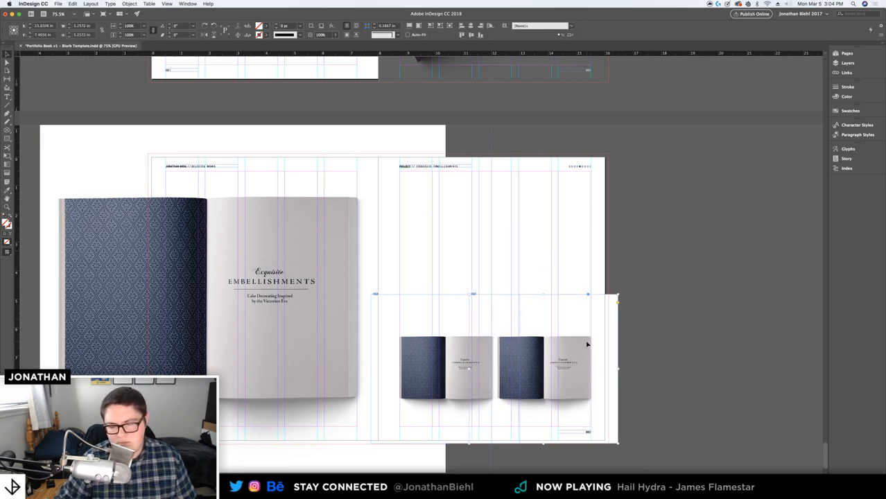
{"action": "key", "text": "w"}
{"action": "left_click", "coordinate": [667, 306]}
Delete the title page image from inside both small book frames, keeping the two empty frames in place
{"action": "key", "text": "z"}
{"action": "left_click_drag", "start_coordinate": [494, 390], "coordinate": [564, 385]}
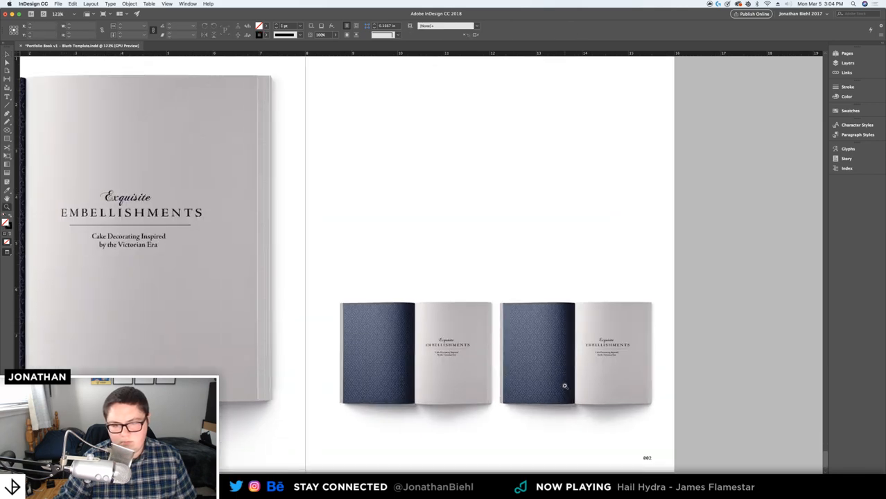
{"action": "key", "text": "v"}
{"action": "left_click", "coordinate": [486, 352]}
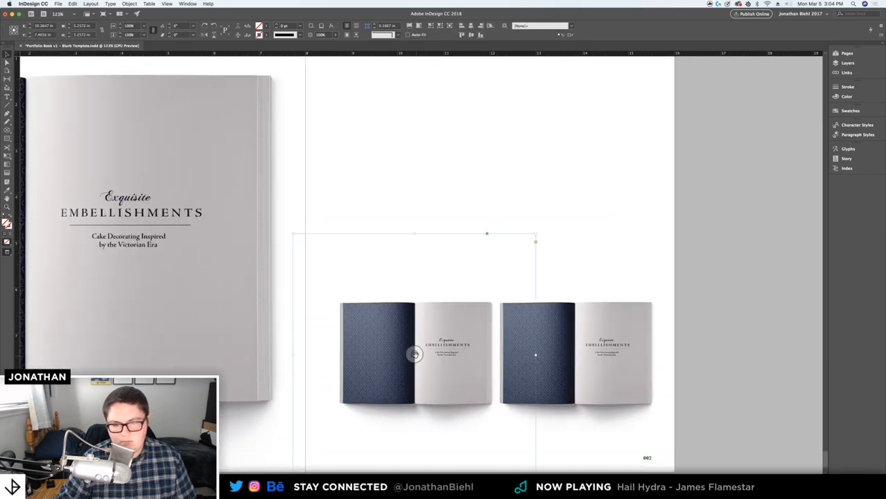
{"action": "key", "text": "z"}
{"action": "left_click_drag", "start_coordinate": [433, 354], "coordinate": [371, 341]}
{"action": "left_click_drag", "start_coordinate": [456, 340], "coordinate": [446, 324]}
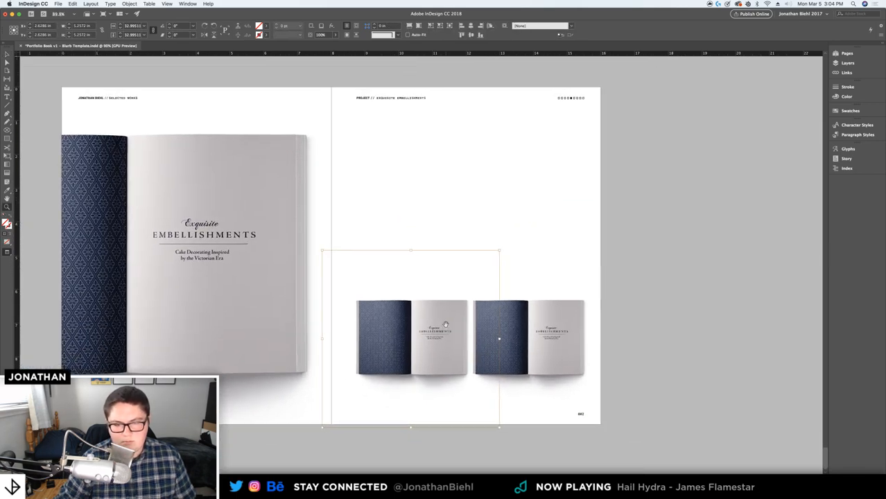
{"action": "key", "text": "v"}
{"action": "key", "text": "Delete"}
{"action": "left_click", "coordinate": [530, 339]}
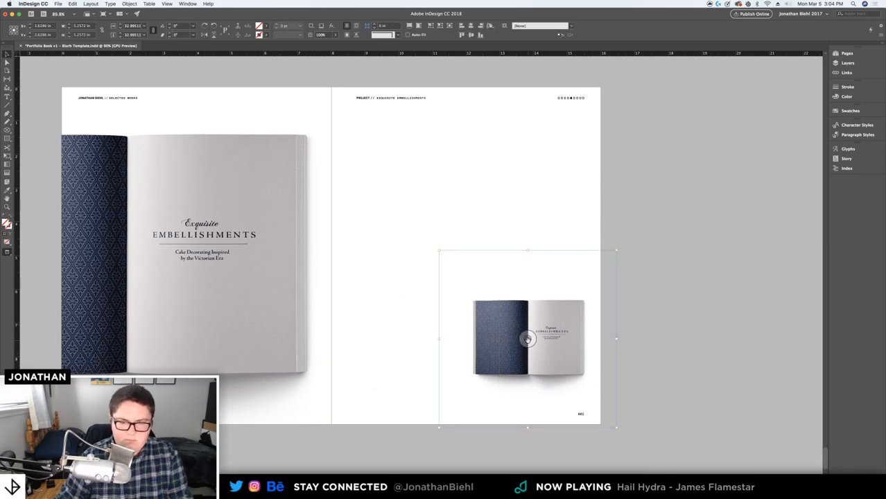
{"action": "key", "text": "Delete"}
Place 8-9.jpg from the Finder's Spreads on White folder in the inner frame and 10-11.jpg in the outer frame, and save
{"action": "left_click", "coordinate": [247, 487]}
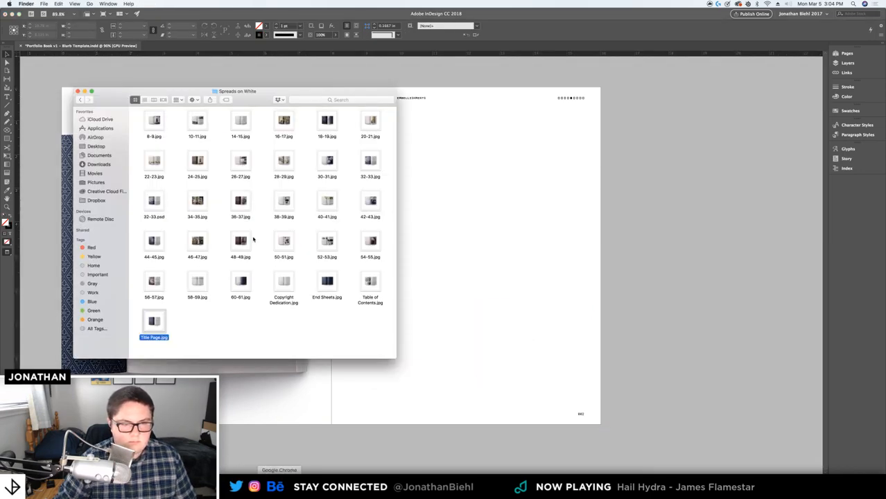
{"action": "left_click", "coordinate": [193, 120]}
{"action": "left_click_drag", "start_coordinate": [148, 124], "coordinate": [410, 362]}
{"action": "left_click_drag", "start_coordinate": [201, 124], "coordinate": [546, 348]}
{"action": "left_click", "coordinate": [502, 242]}
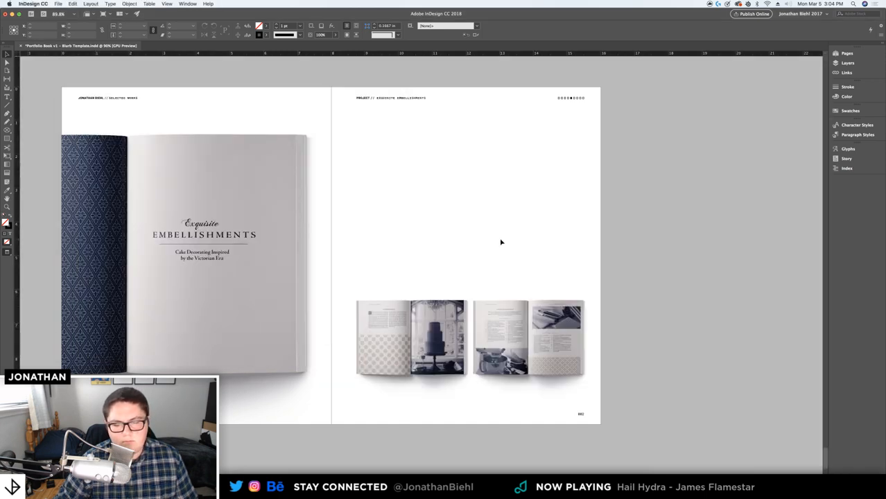
{"action": "left_click_drag", "start_coordinate": [475, 238], "coordinate": [529, 241]}
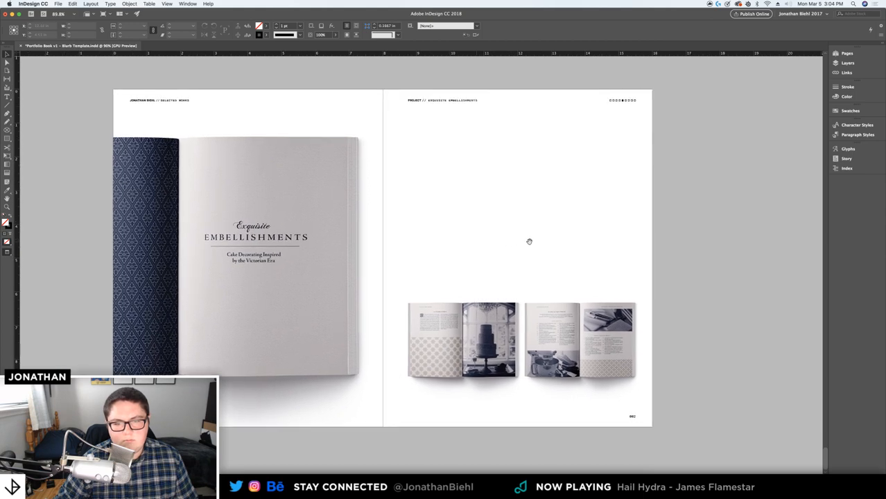
{"action": "key", "text": "super+s"}
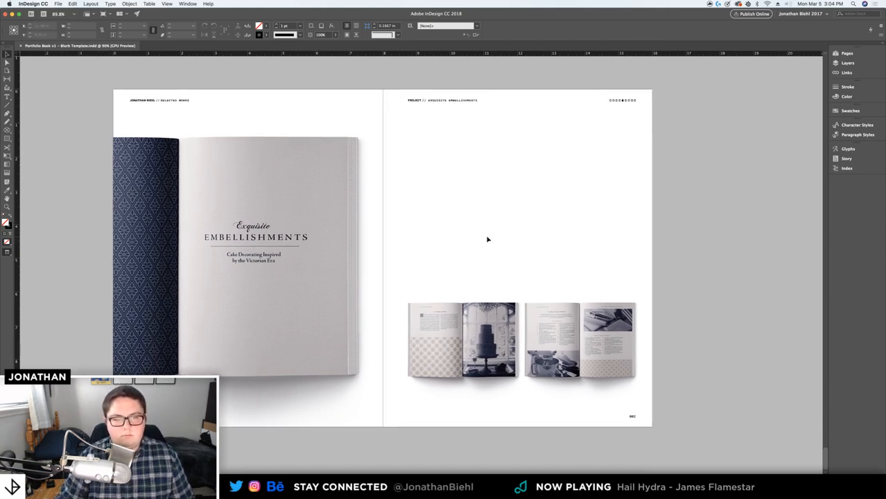
{"action": "key", "text": "w"}
{"action": "key", "text": "w"}
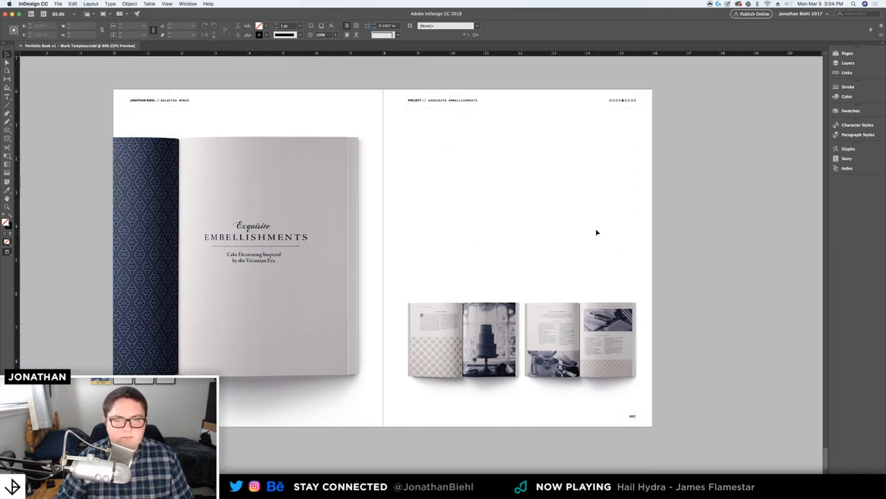
{"action": "scroll", "coordinate": [566, 227], "scroll_direction": "down", "scroll_amount": 1}
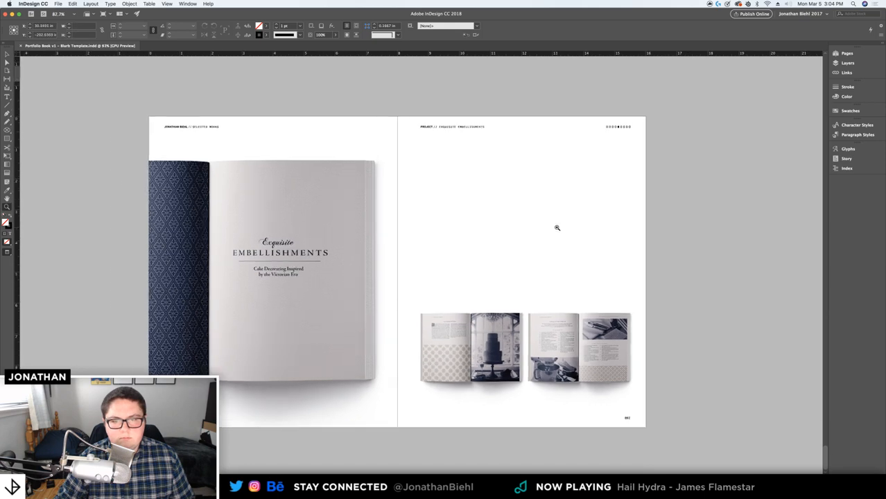
{"action": "scroll", "coordinate": [543, 230], "scroll_direction": "right", "scroll_amount": 2}
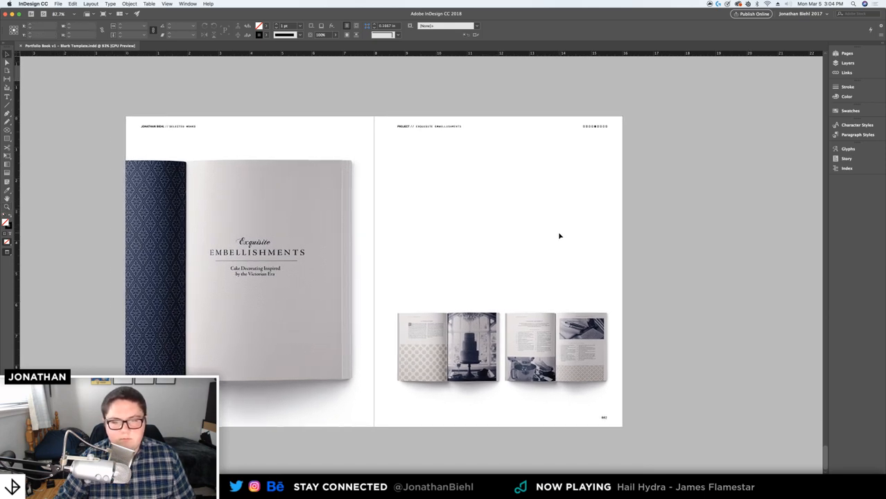
Show the document's page thumbnails and go down to the final spreads
{"action": "left_click", "coordinate": [851, 53]}
{"action": "scroll", "coordinate": [781, 335], "scroll_direction": "down", "scroll_amount": 5}
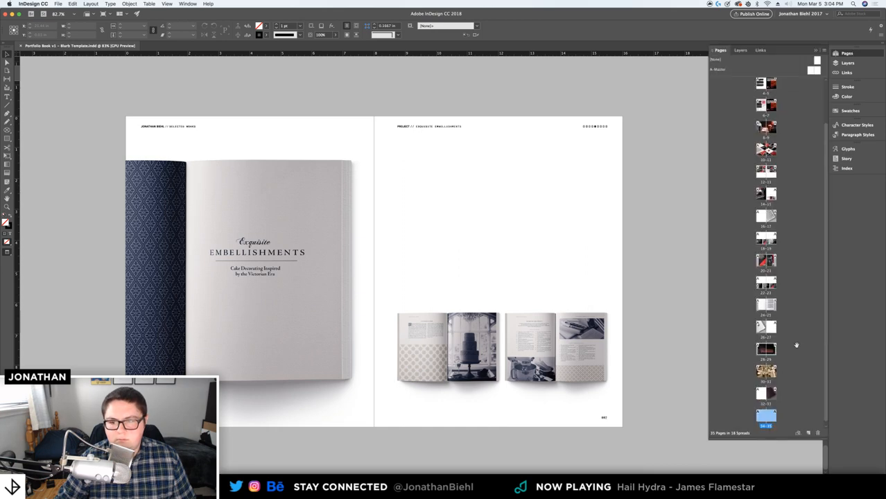
{"action": "left_click", "coordinate": [780, 394]}
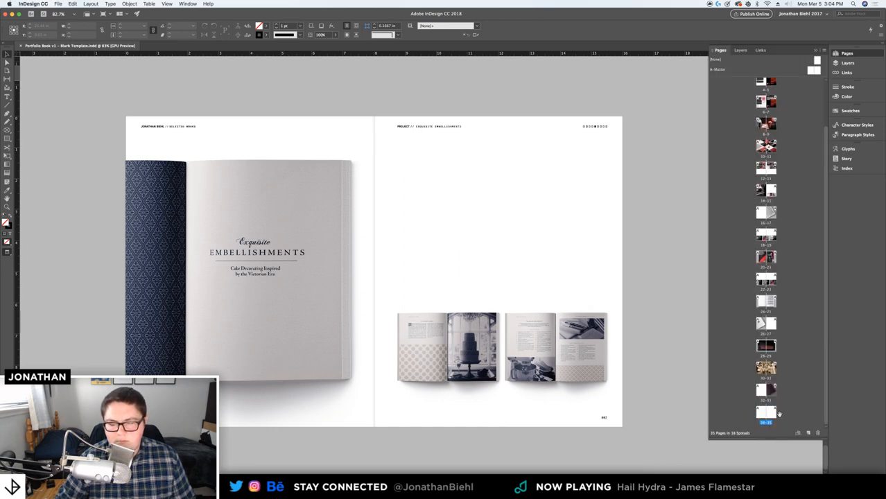
Duplicate the final two-page spread, 34–35, at the end of the document
{"action": "left_click", "coordinate": [772, 413]}
{"action": "left_click", "coordinate": [761, 412], "text": "shift"}
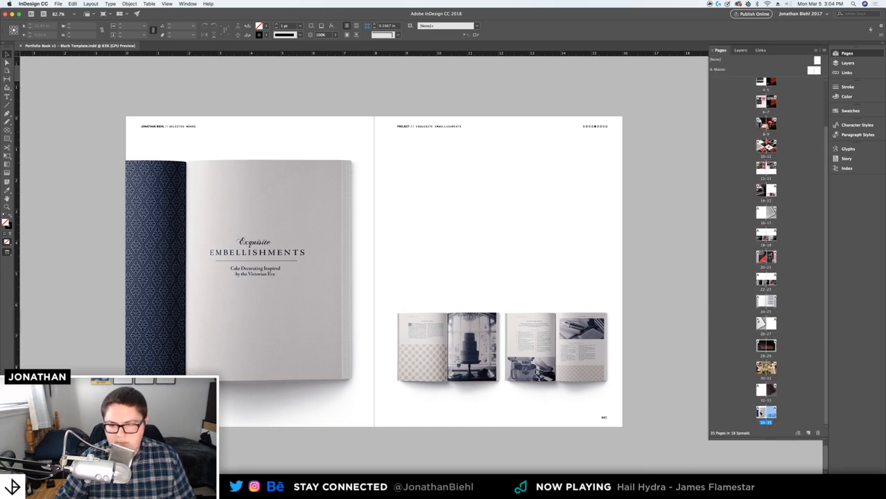
{"action": "left_click_drag", "start_coordinate": [771, 418], "coordinate": [770, 427]}
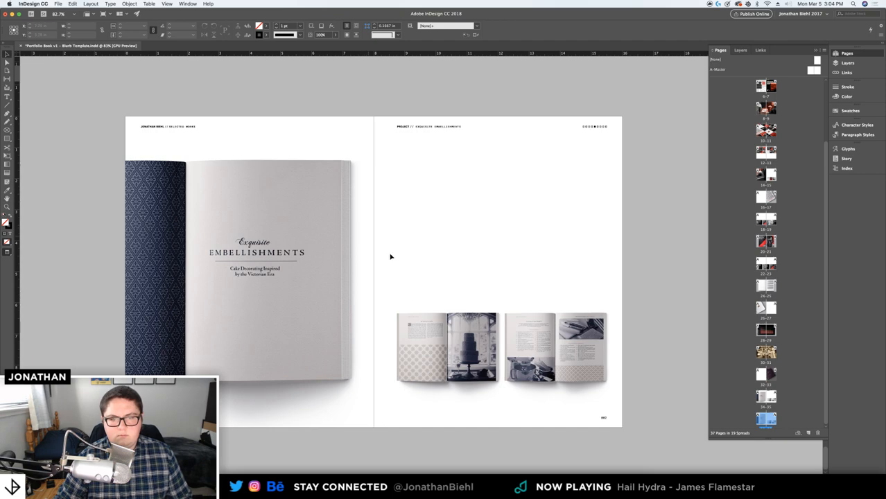
Unlock all objects on the duplicated spread and delete the large book cover and both open-book images
{"action": "left_click", "coordinate": [129, 3]}
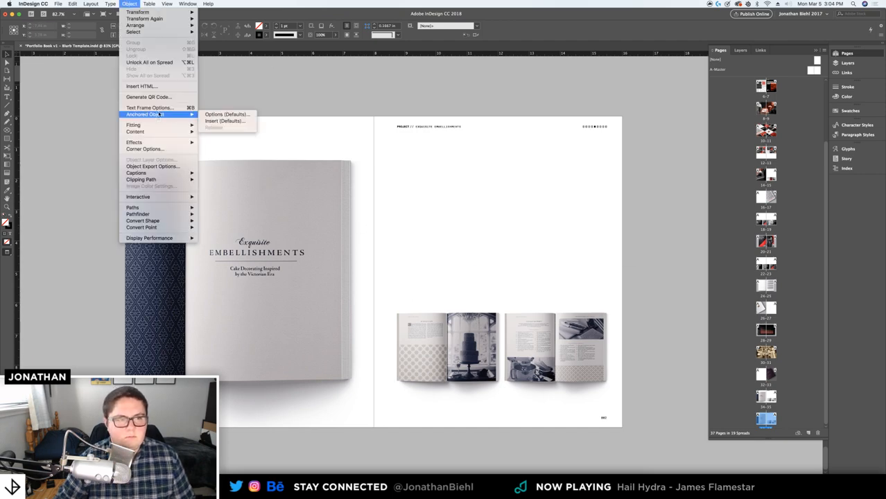
{"action": "left_click", "coordinate": [168, 62]}
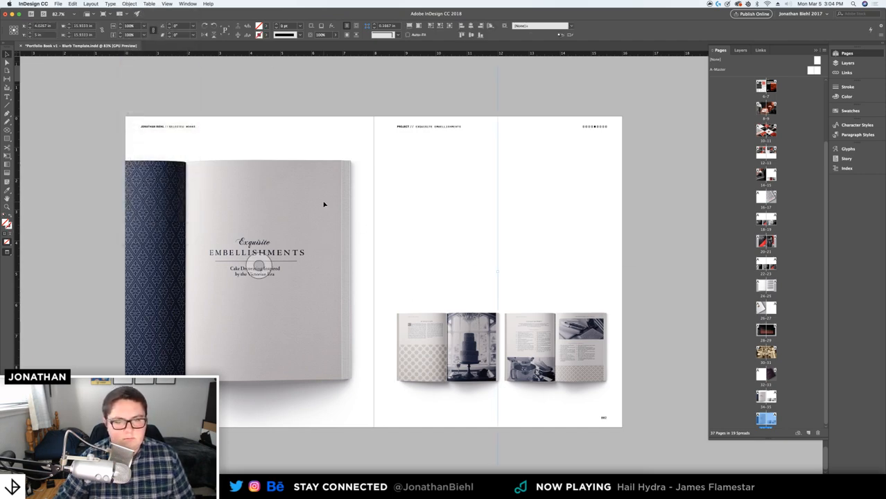
{"action": "key", "text": "Delete"}
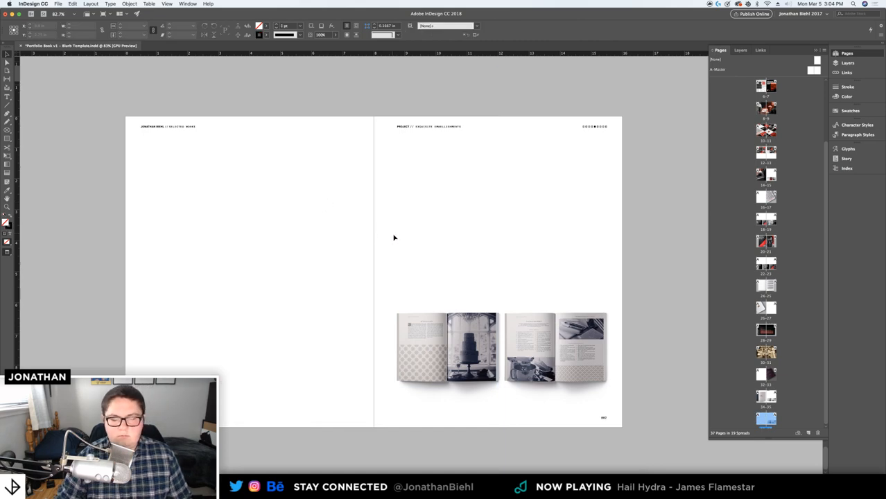
{"action": "left_click_drag", "start_coordinate": [443, 288], "coordinate": [531, 332]}
{"action": "key", "text": "super+z"}
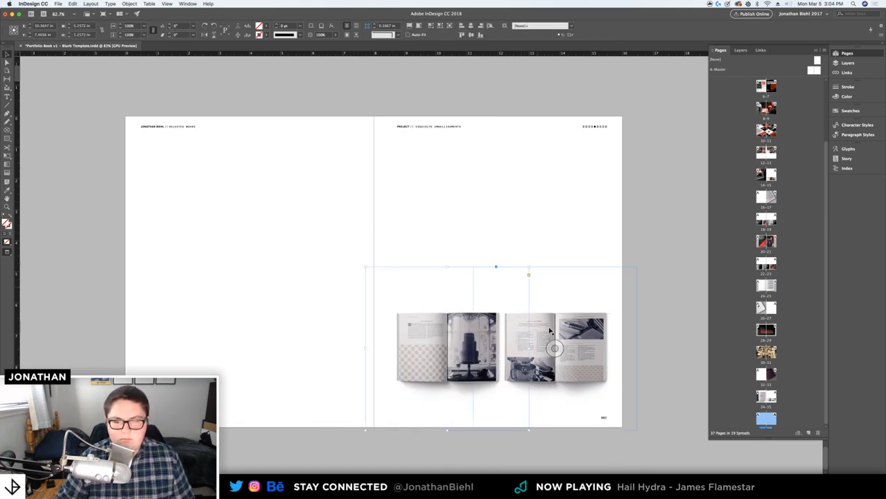
{"action": "left_click", "coordinate": [570, 326]}
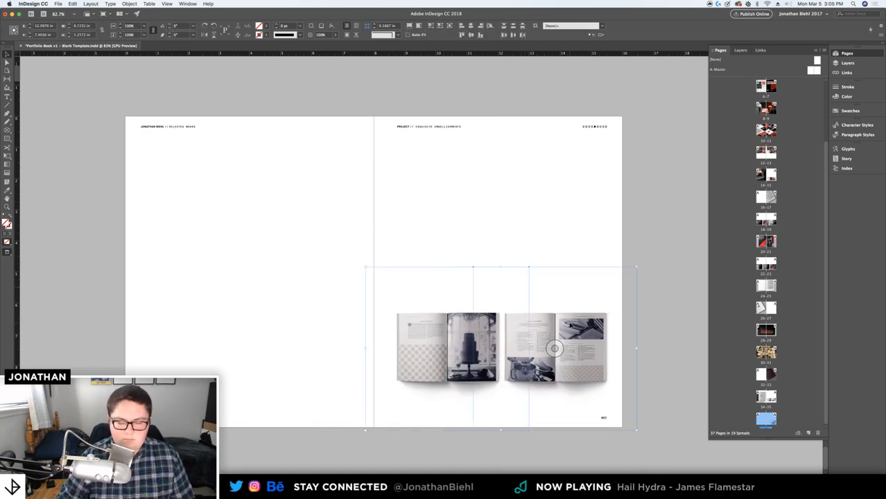
{"action": "key", "text": "Delete"}
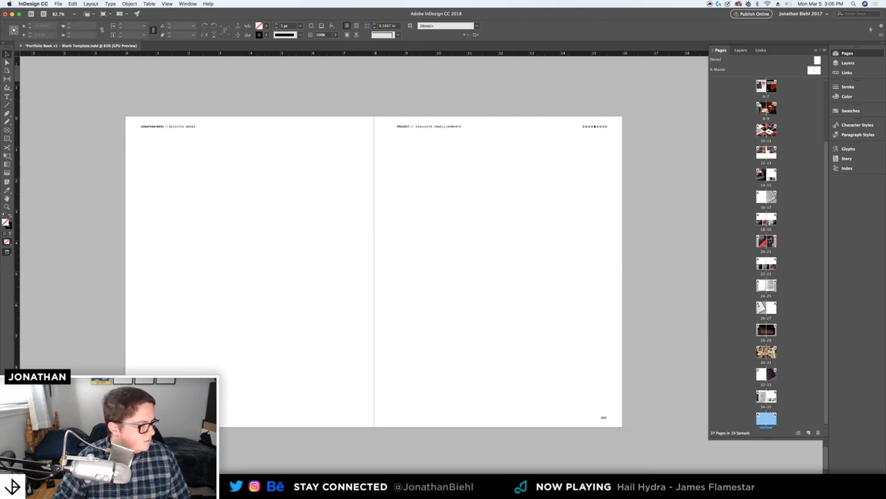
Switch to Finder, bring in the photo of a hand opening the book, and place it on the emptied InDesign spread
{"action": "key", "text": "super+Tab"}
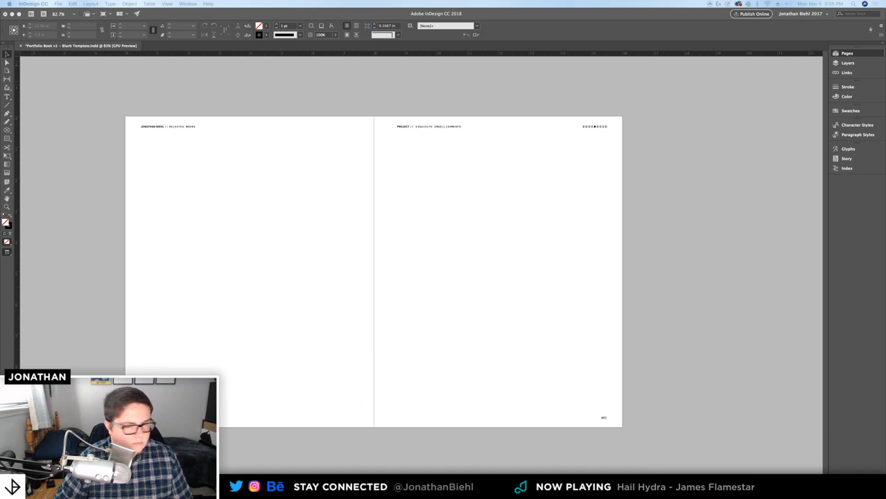
{"action": "left_click", "coordinate": [273, 275]}
{"action": "left_click", "coordinate": [248, 485]}
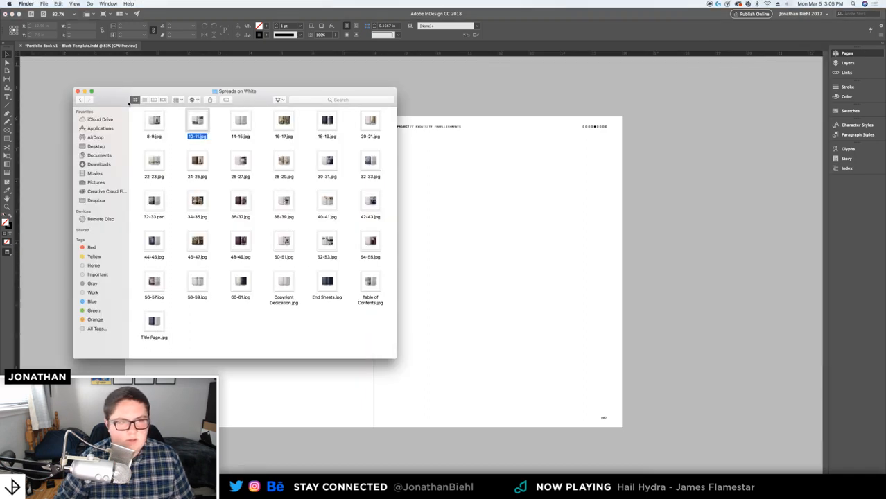
{"action": "left_click_drag", "start_coordinate": [122, 91], "coordinate": [0, 239]}
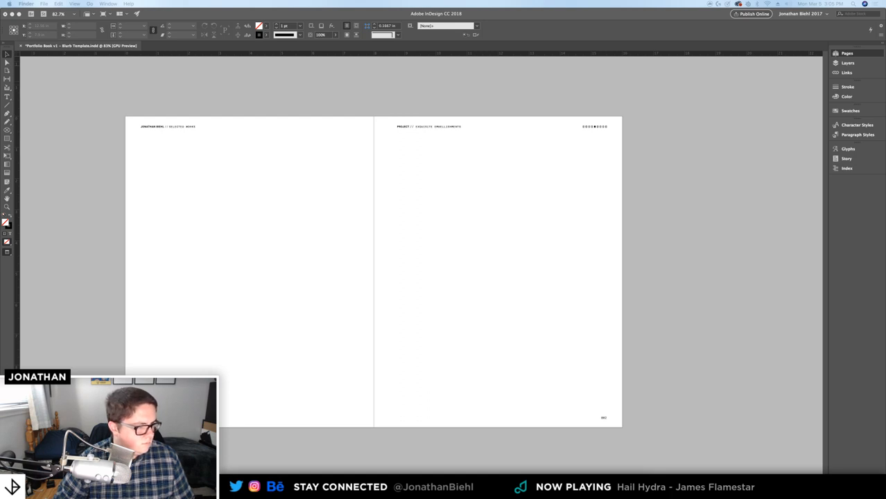
{"action": "left_click", "coordinate": [232, 173]}
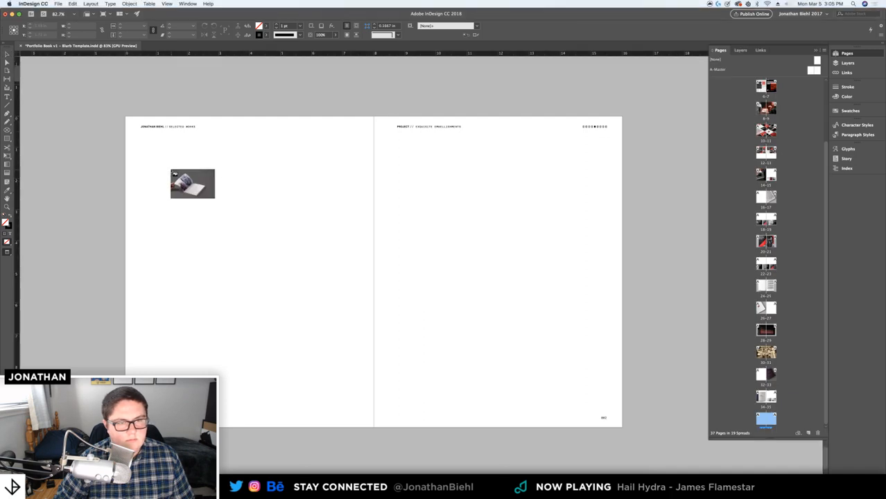
{"action": "left_click", "coordinate": [171, 170]}
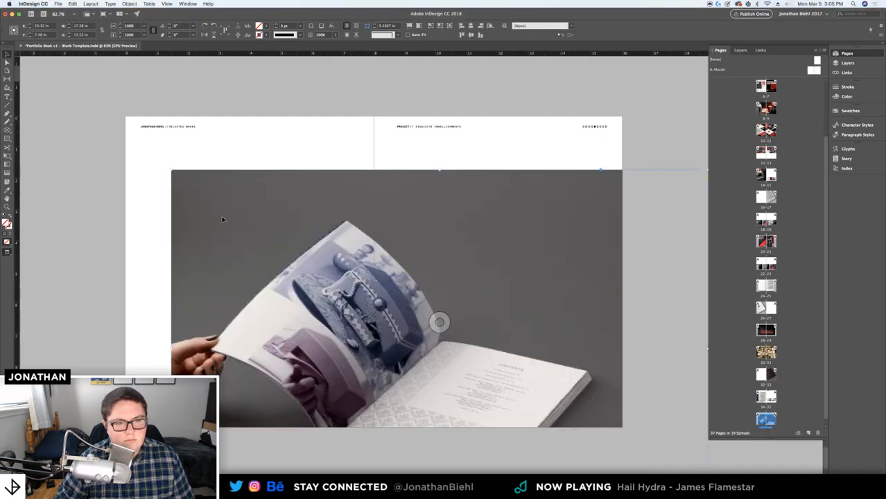
Move the photo to the spread's upper-left bleed corner and crop its frame to the bleed, 16.25 by 10.25 in
{"action": "key", "text": "w"}
{"action": "left_click_drag", "start_coordinate": [222, 218], "coordinate": [115, 164]}
{"action": "left_click_drag", "start_coordinate": [168, 174], "coordinate": [175, 180]}
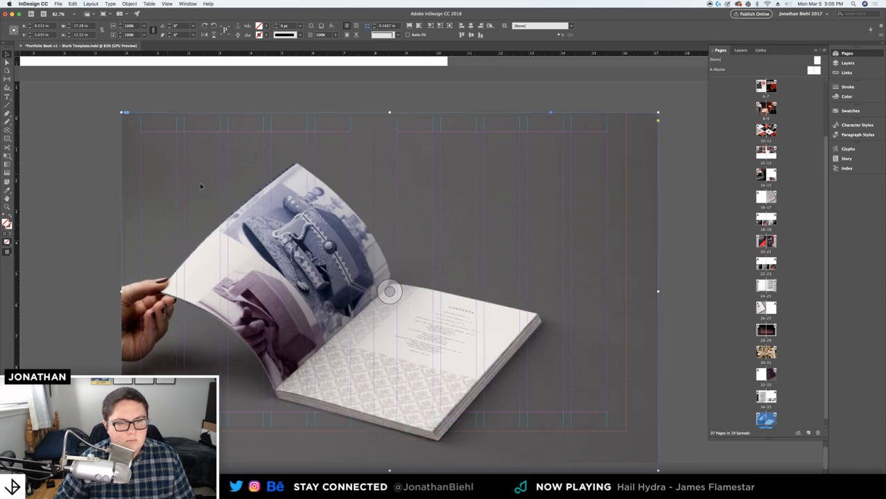
{"action": "left_click_drag", "start_coordinate": [658, 470], "coordinate": [626, 431]}
Fit the photo to its frame with Fill Frame Proportionally
{"action": "right_click", "coordinate": [450, 277]}
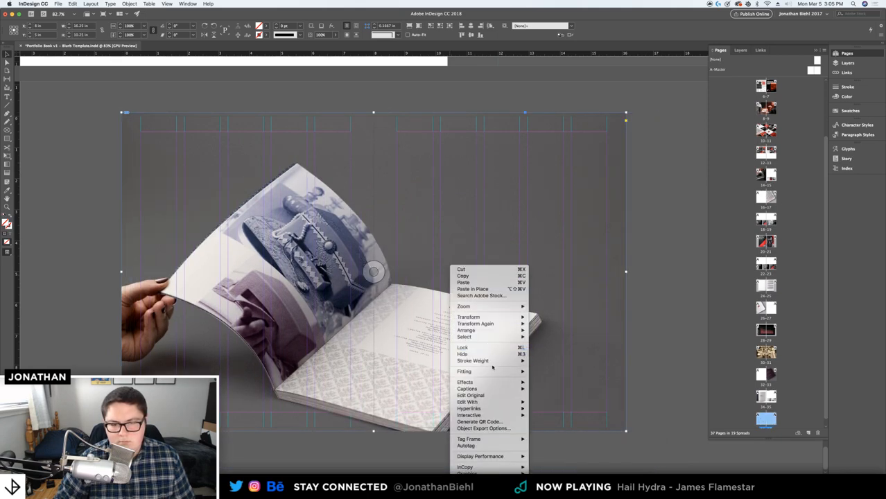
{"action": "mouse_move", "coordinate": [506, 371]}
{"action": "left_click", "coordinate": [549, 371]}
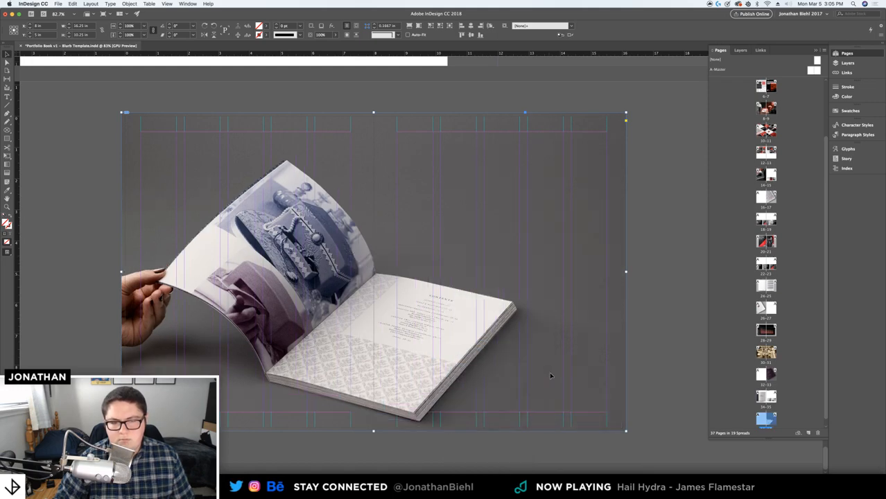
Shift the photo up about 0.5 in inside its frame and preview the spread without guides
{"action": "left_click", "coordinate": [378, 274]}
{"action": "key", "text": "shift+Up"}
{"action": "key", "text": "shift+Up"}
{"action": "key", "text": "shift+Up"}
{"action": "key", "text": "shift+Up"}
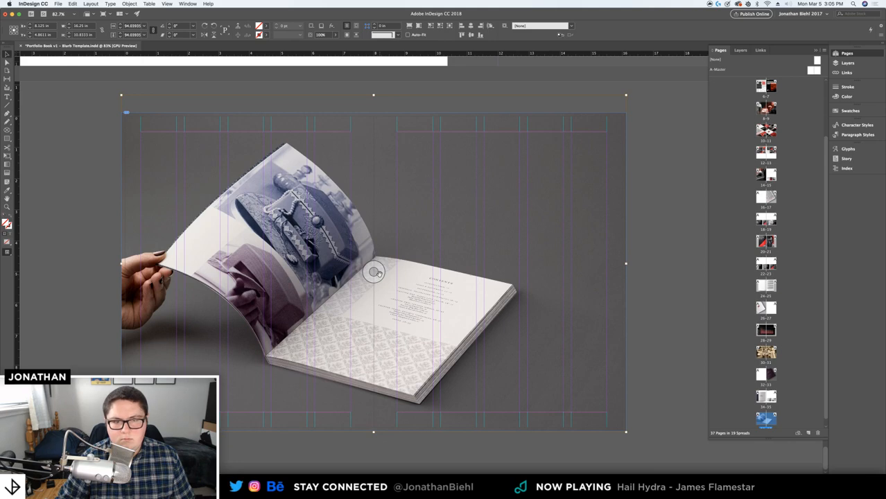
{"action": "key", "text": "Down"}
{"action": "key", "text": "Down"}
{"action": "key", "text": "Down"}
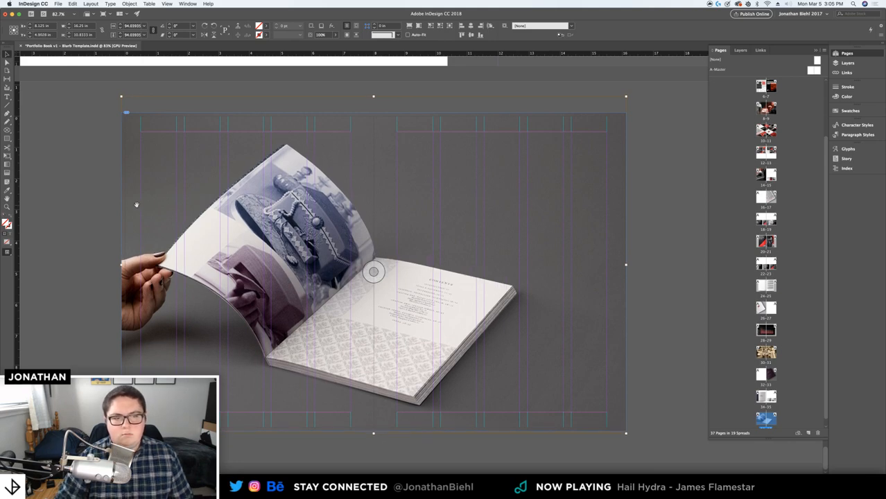
{"action": "left_click", "coordinate": [81, 203]}
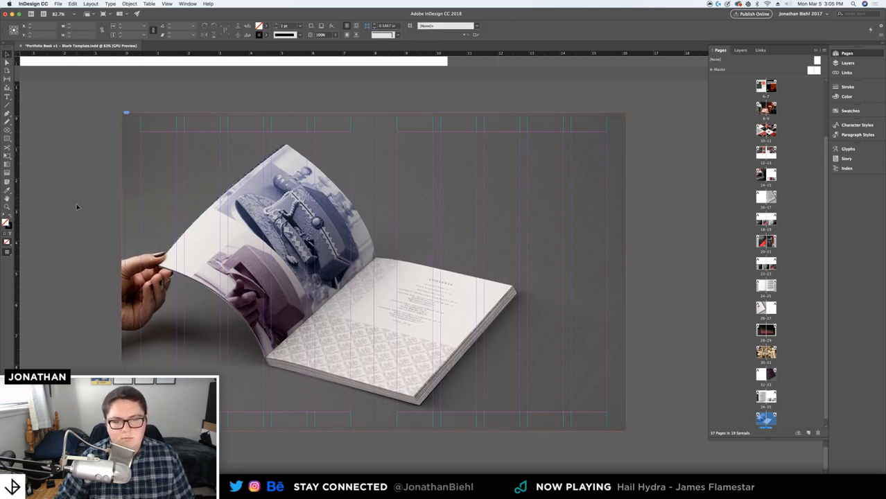
{"action": "key", "text": "w"}
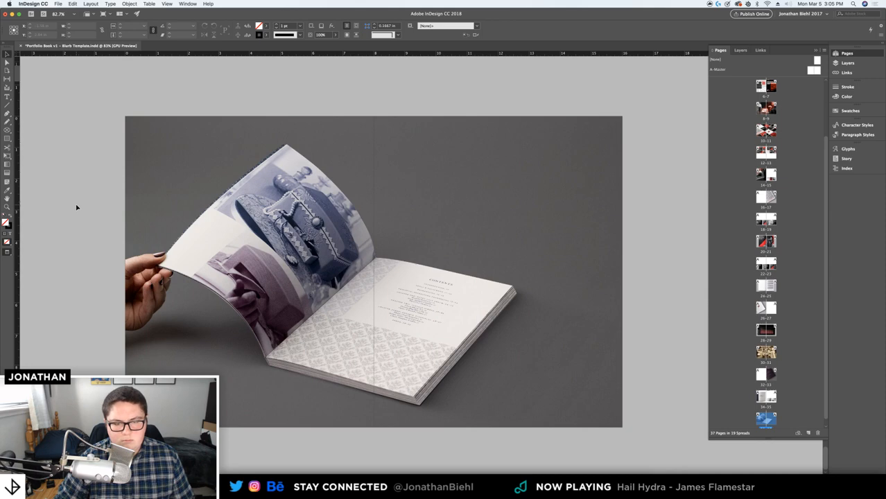
Try cropping the photo frame to the right page only with Fill Frame Proportionally, and undo back to the full-spread layout
{"action": "left_click", "coordinate": [228, 228]}
{"action": "key", "text": "w"}
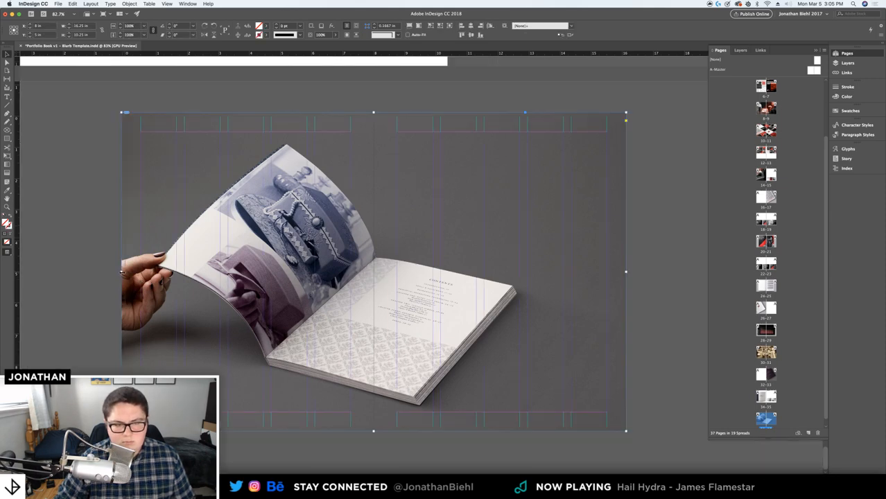
{"action": "left_click_drag", "start_coordinate": [122, 272], "coordinate": [393, 264]}
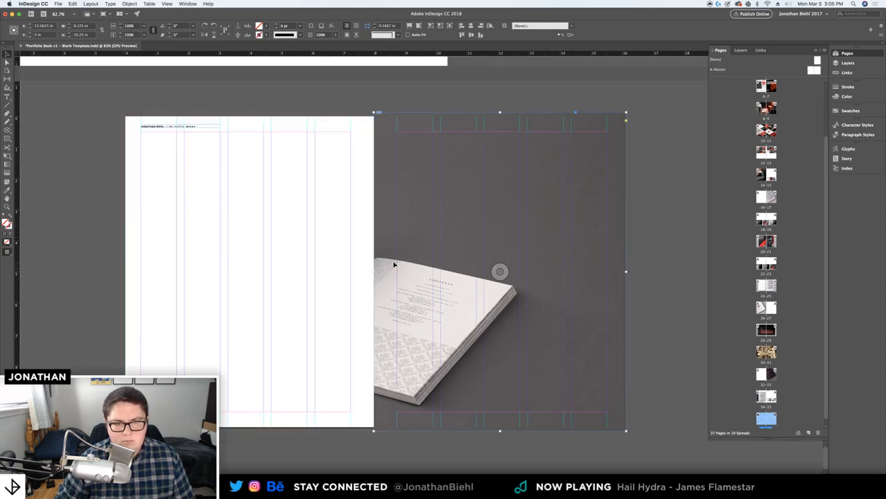
{"action": "right_click", "coordinate": [525, 241]}
{"action": "mouse_move", "coordinate": [558, 348]}
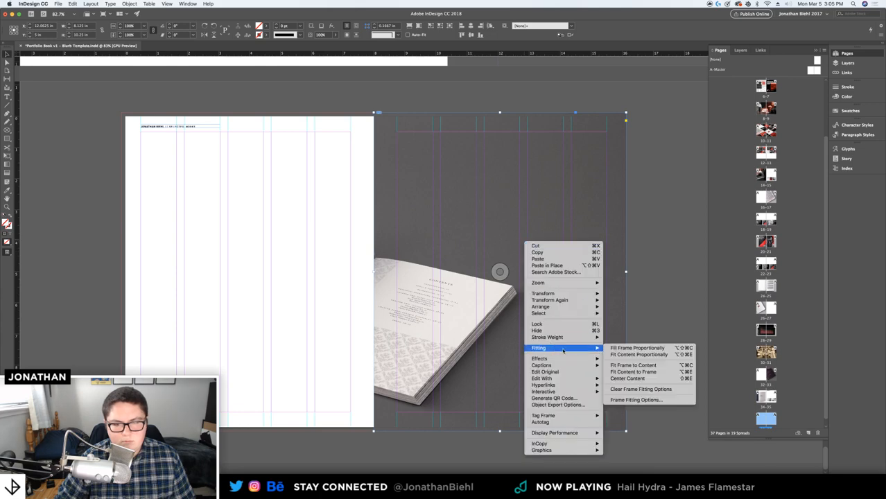
{"action": "left_click", "coordinate": [622, 349]}
{"action": "key", "text": "w"}
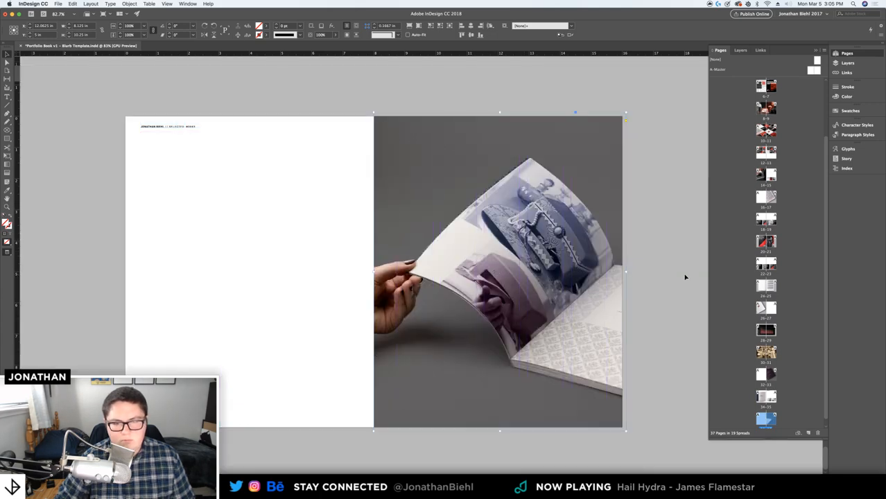
{"action": "key", "text": "super+z"}
{"action": "left_click", "coordinate": [642, 272]}
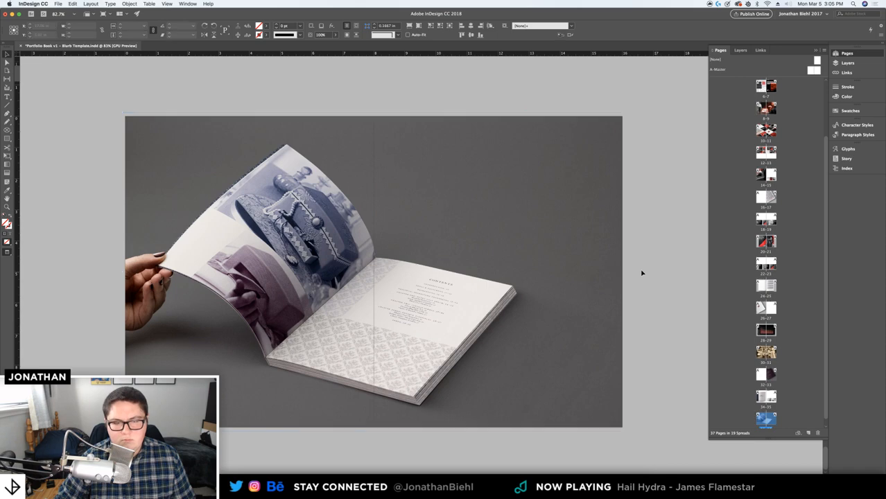
Try narrowing the photo frame to about 14.2 in to leave a white strip along the right page, and undo it
{"action": "left_click", "coordinate": [417, 282]}
{"action": "key", "text": "w"}
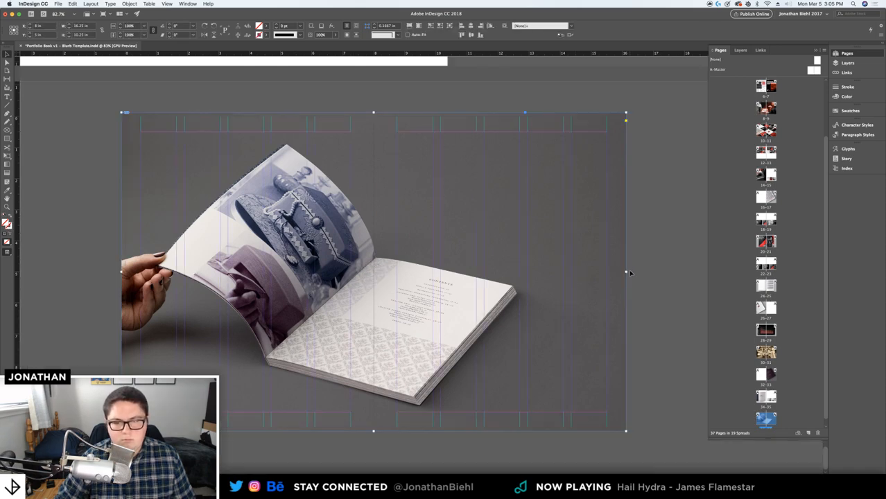
{"action": "left_click_drag", "start_coordinate": [625, 271], "coordinate": [563, 272]}
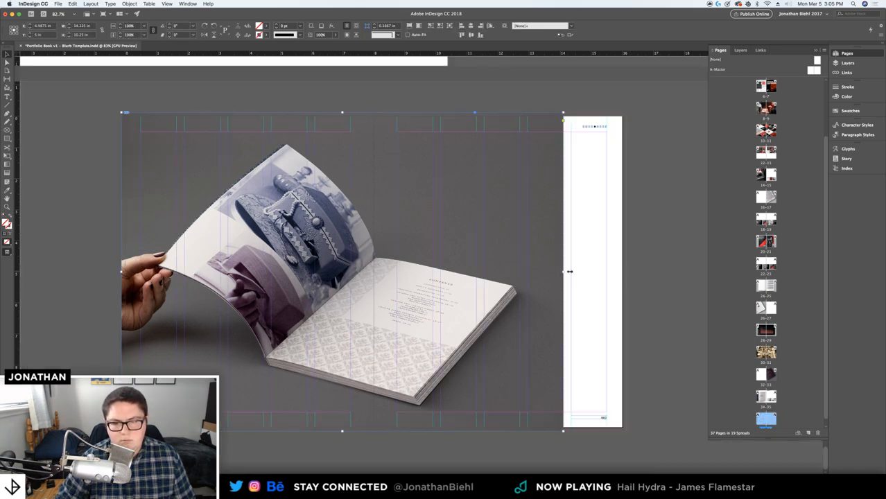
{"action": "left_click", "coordinate": [600, 277]}
{"action": "key", "text": "w"}
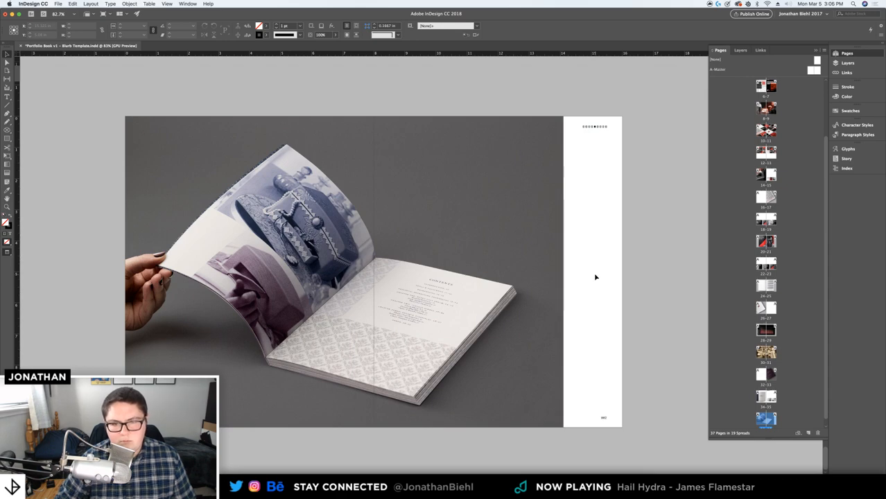
{"action": "key", "text": "super+z"}
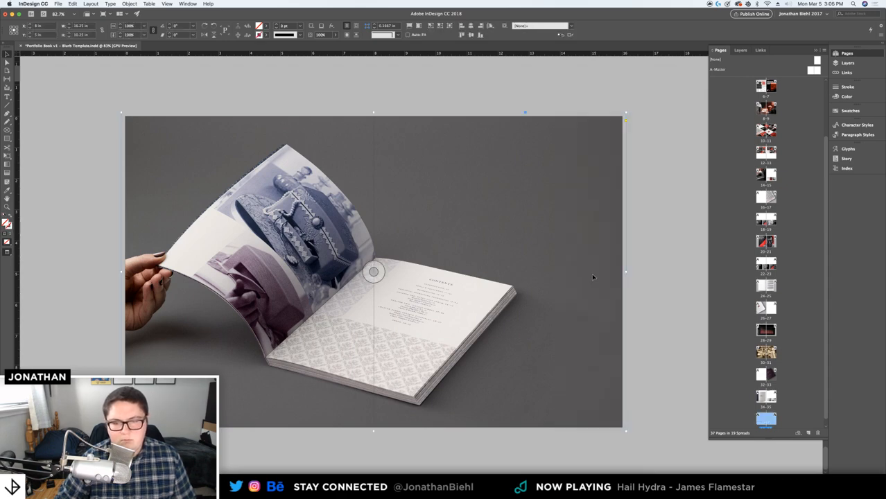
{"action": "left_click", "coordinate": [681, 264]}
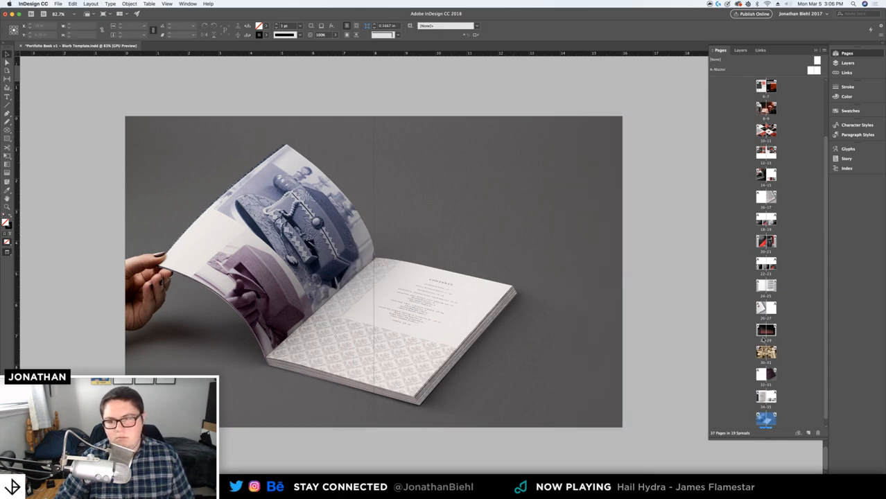
Review spreads 30–31 and 32–33, checking the header and page-number elements over the cover photo
{"action": "double_click", "coordinate": [766, 352]}
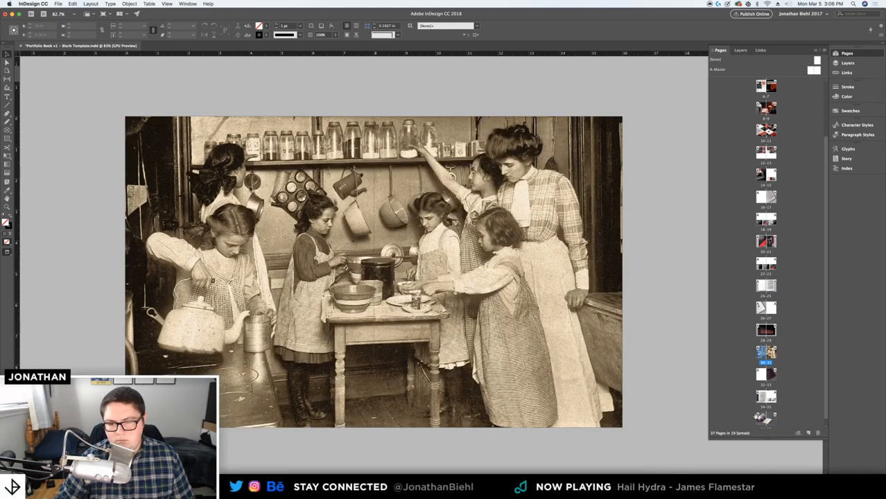
{"action": "double_click", "coordinate": [767, 375]}
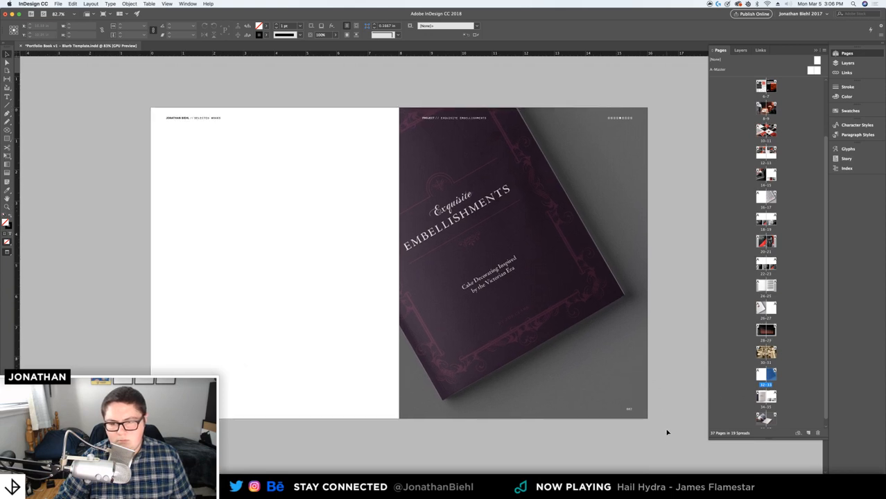
{"action": "left_click_drag", "start_coordinate": [667, 433], "coordinate": [143, 97]}
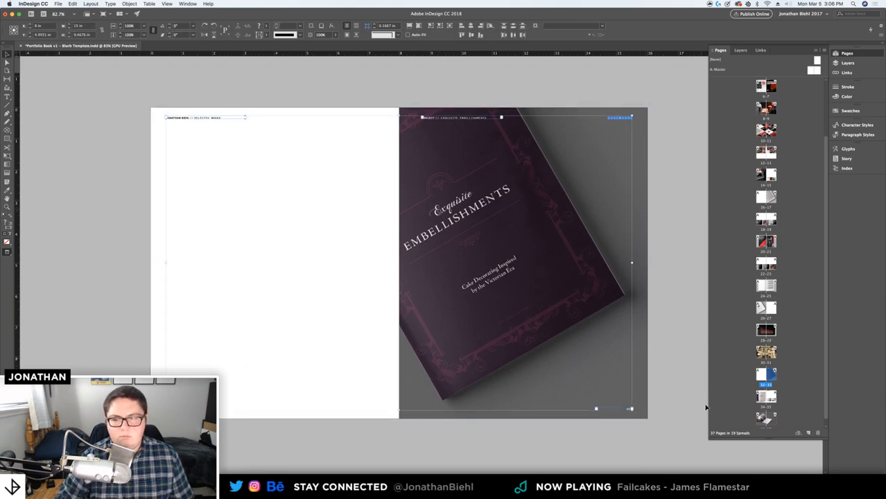
Send the full-spread photo on pages 36–37 behind the header text and page number
{"action": "double_click", "coordinate": [766, 416]}
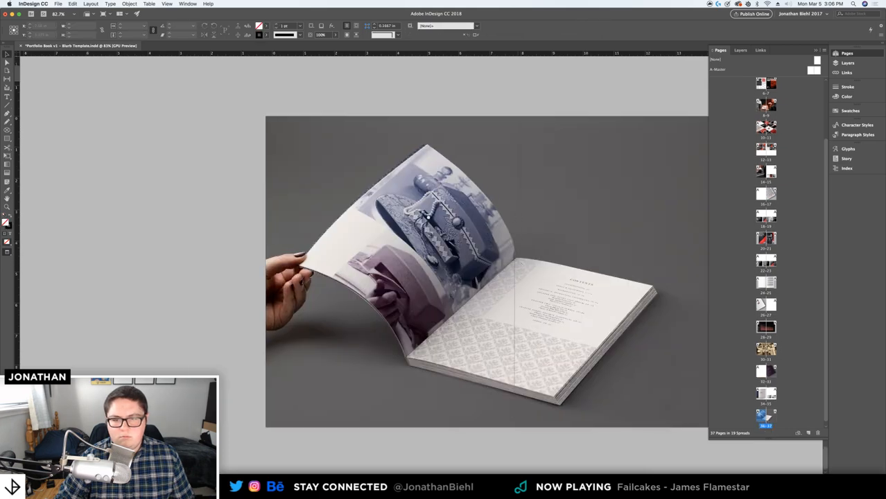
{"action": "left_click", "coordinate": [417, 178]}
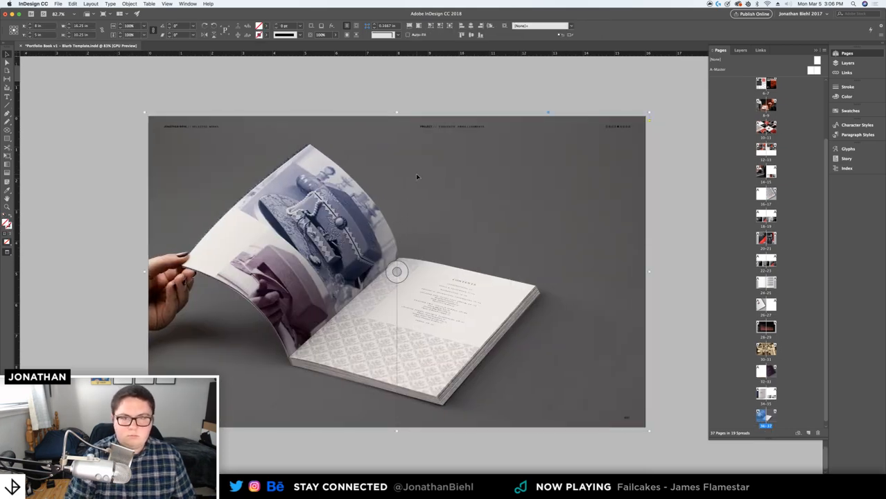
Replace the black header text and page number on pages 36–37 with the copied header set that is white on the right page
{"action": "left_click_drag", "start_coordinate": [423, 86], "coordinate": [634, 420]}
{"action": "key", "text": "Delete"}
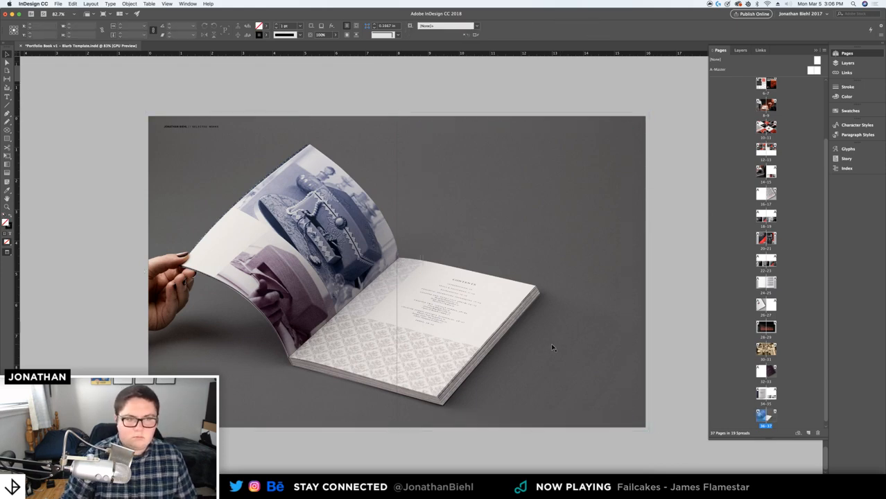
{"action": "left_click_drag", "start_coordinate": [195, 92], "coordinate": [122, 419]}
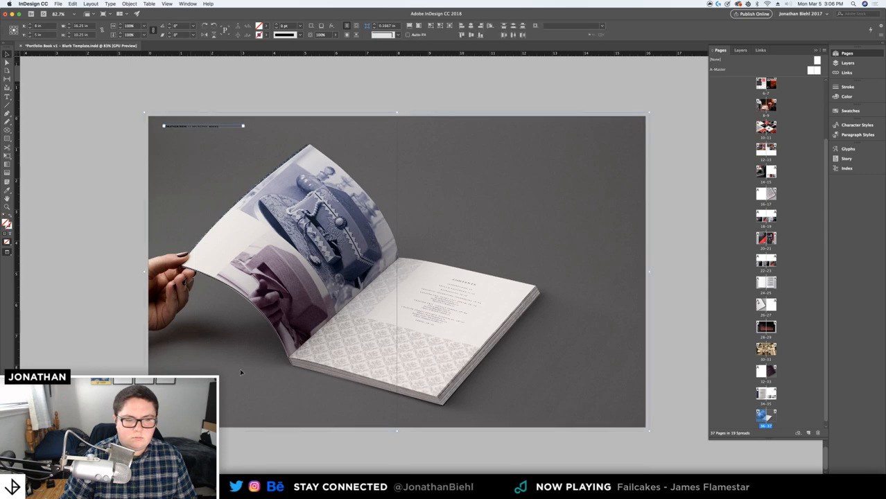
{"action": "key", "text": "Delete"}
{"action": "key", "text": "super+z"}
{"action": "key", "text": "super+z"}
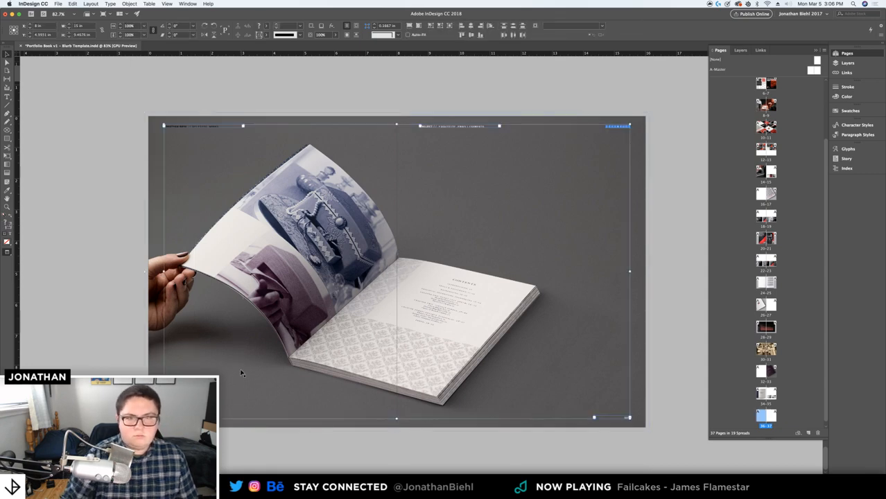
Recolor the left-page header text on pages 36–37 with the [Paper] swatch so it reads on the dark photo
{"action": "left_click", "coordinate": [206, 125]}
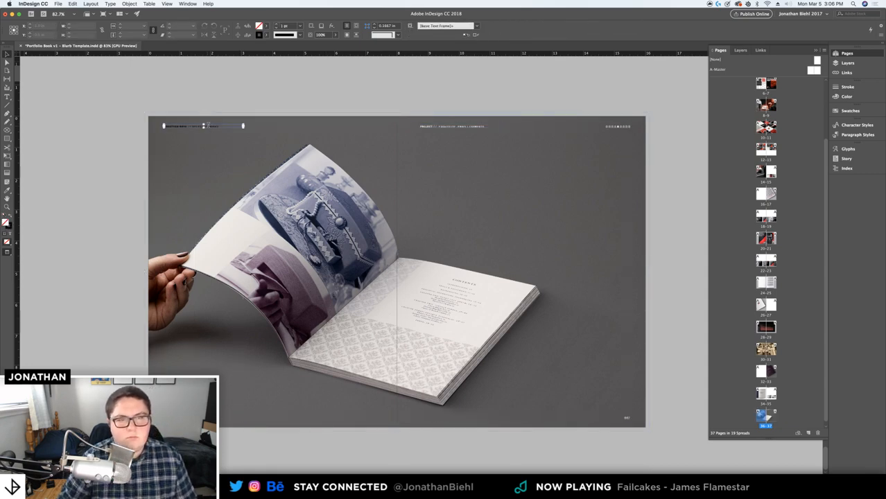
{"action": "double_click", "coordinate": [208, 126]}
{"action": "key", "text": "super+a"}
{"action": "left_click", "coordinate": [282, 27]}
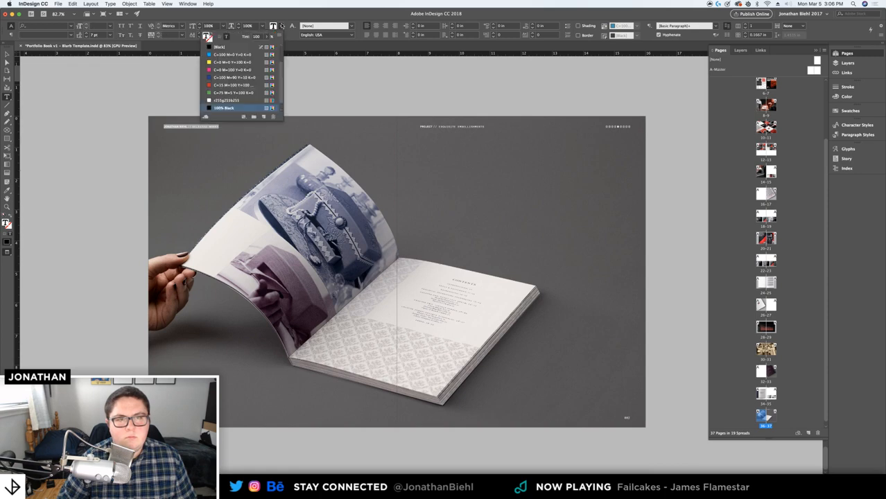
{"action": "scroll", "coordinate": [224, 74], "scroll_direction": "up", "scroll_amount": 5}
{"action": "left_click", "coordinate": [222, 62]}
{"action": "key", "text": "shift+super+a"}
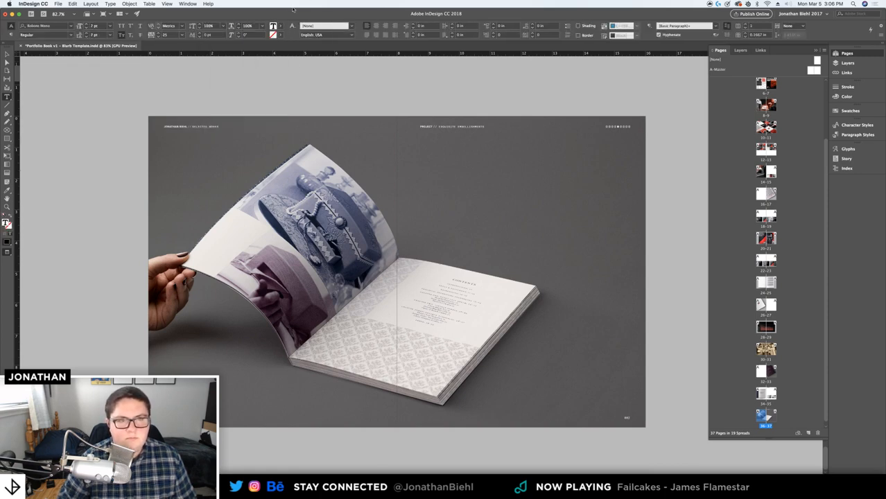
{"action": "left_click", "coordinate": [283, 26]}
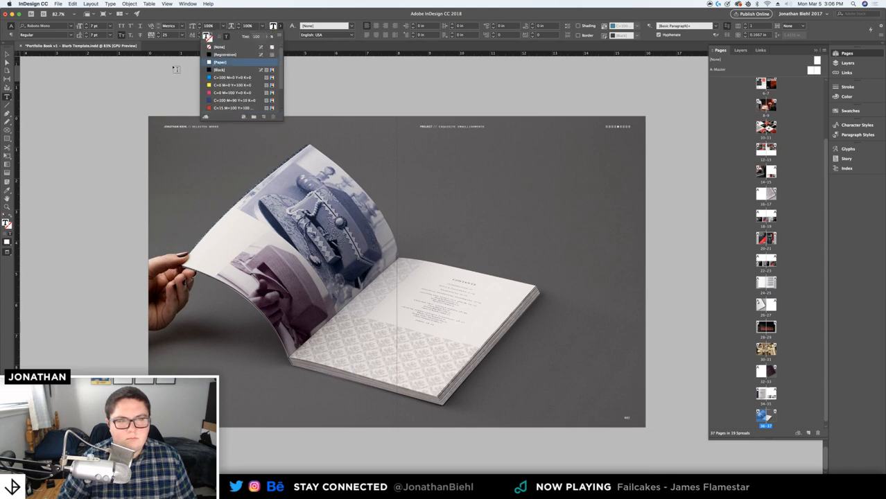
{"action": "left_click", "coordinate": [7, 55]}
{"action": "left_click_drag", "start_coordinate": [227, 114], "coordinate": [187, 116]}
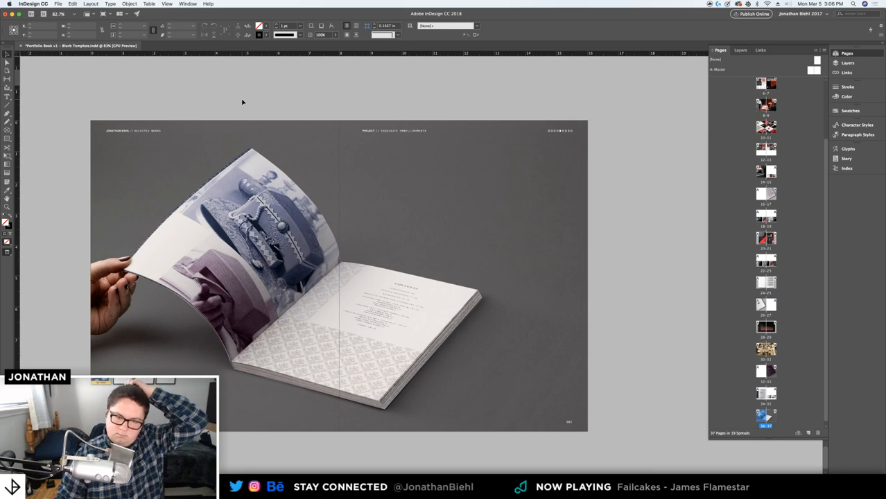
Replace the photo on pages 36–37 with the open-book Beautiful Bridal Lace photo and apply Fill Frame Proportionally
{"action": "double_click", "coordinate": [766, 393]}
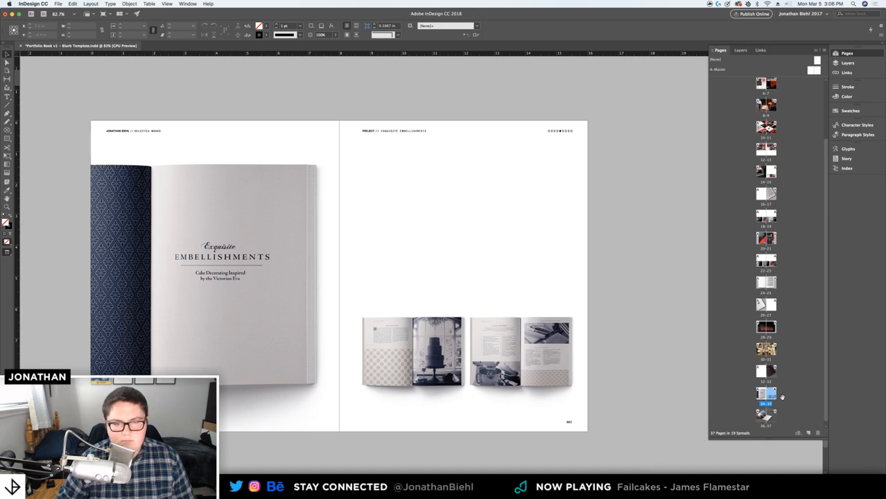
{"action": "double_click", "coordinate": [765, 414]}
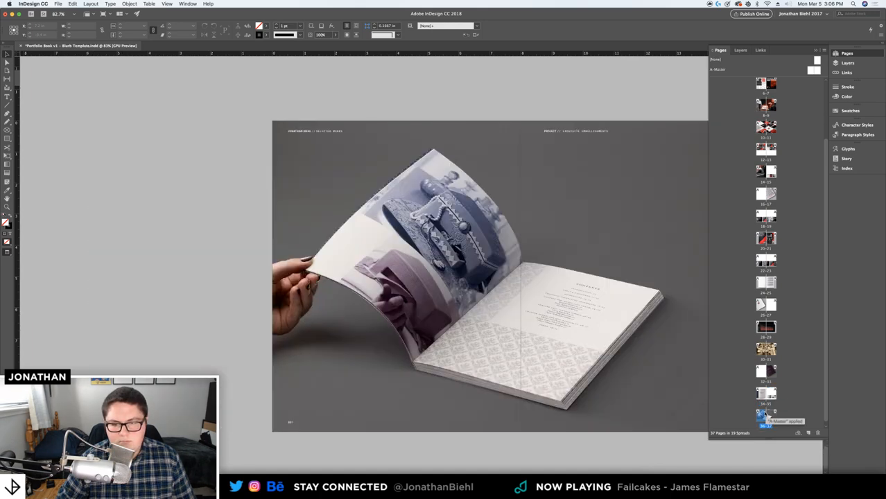
{"action": "scroll", "coordinate": [516, 334], "scroll_direction": "right", "scroll_amount": 5}
{"action": "key", "text": "w"}
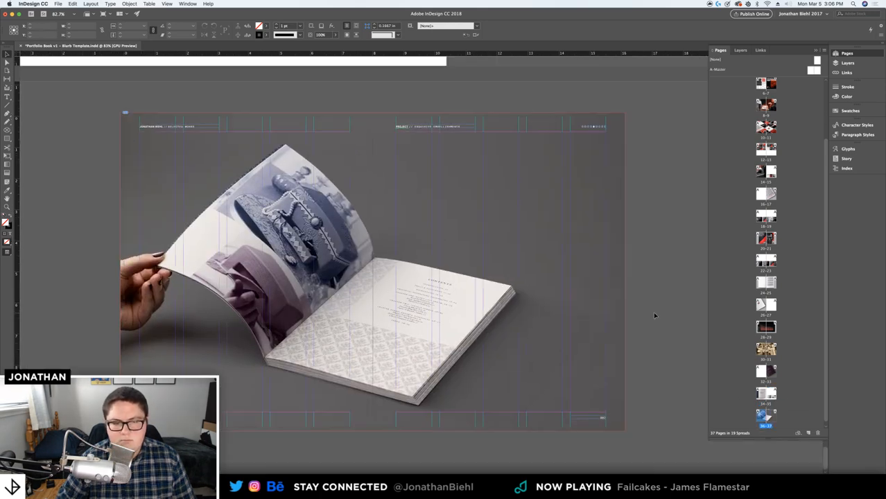
{"action": "key", "text": "w"}
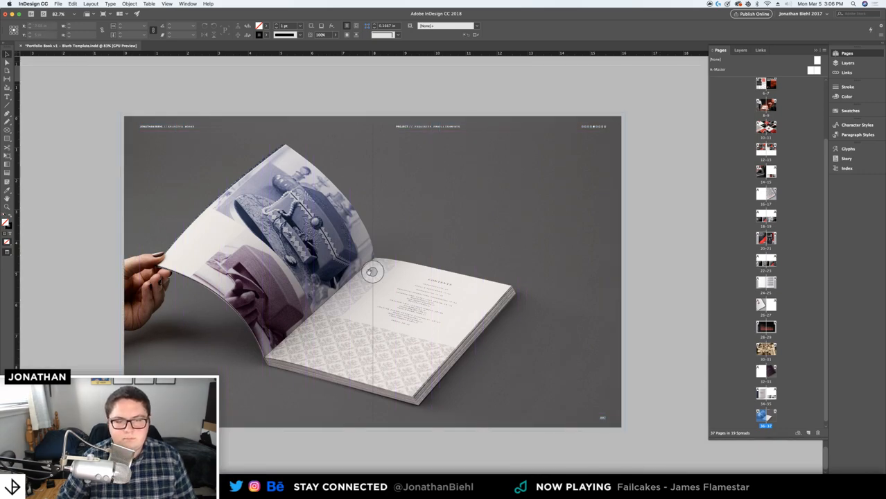
{"action": "left_click", "coordinate": [372, 272]}
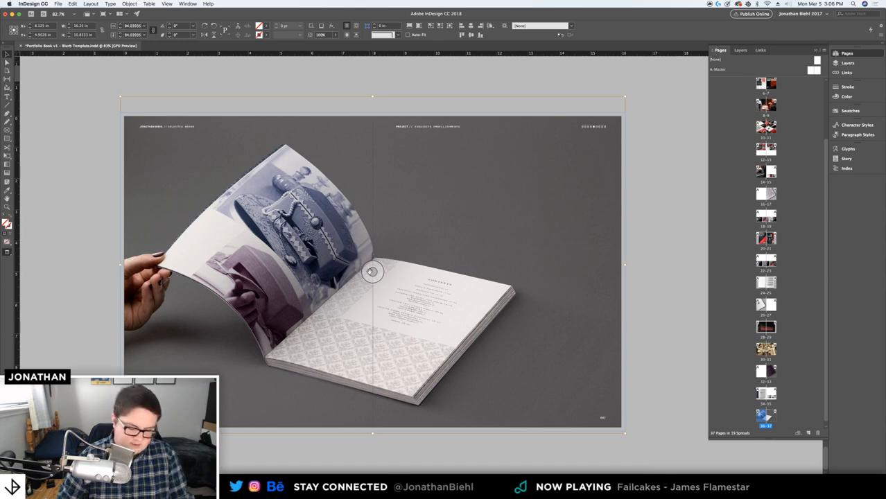
{"action": "key", "text": "Delete"}
{"action": "left_click_drag", "start_coordinate": [192, 401], "coordinate": [399, 218]}
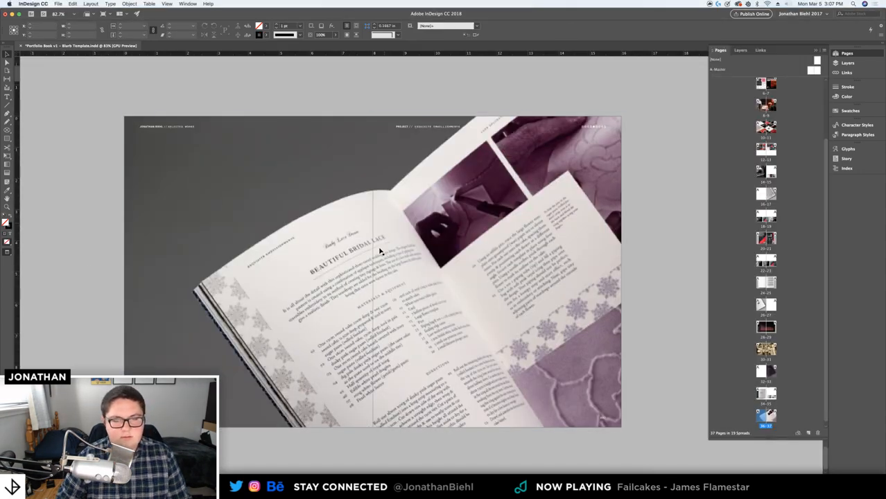
{"action": "right_click", "coordinate": [422, 249]}
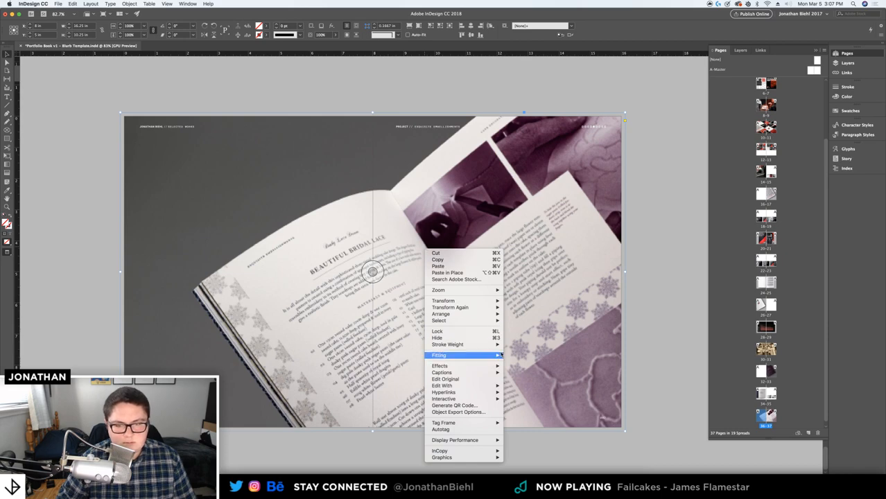
{"action": "mouse_move", "coordinate": [485, 355]}
{"action": "left_click", "coordinate": [537, 356]}
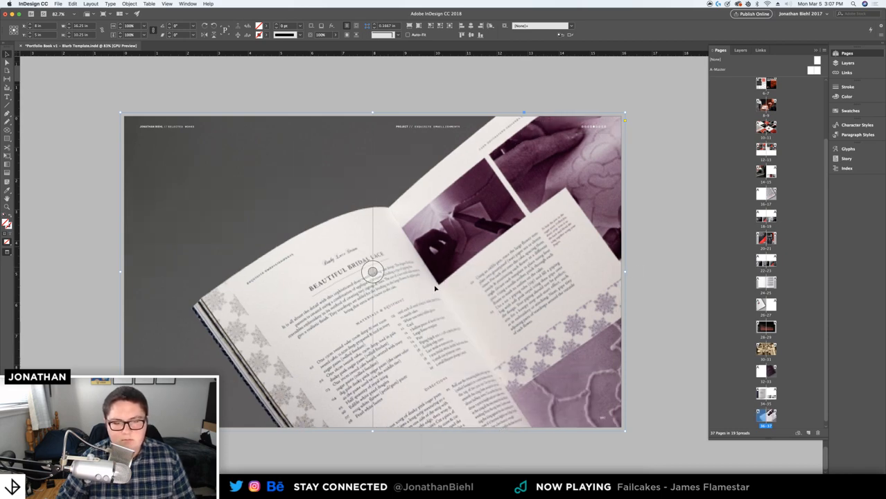
Try shifting the photo upward inside its frame to a vertical position of about 4.86 in, checking the bleed
{"action": "left_click", "coordinate": [373, 271]}
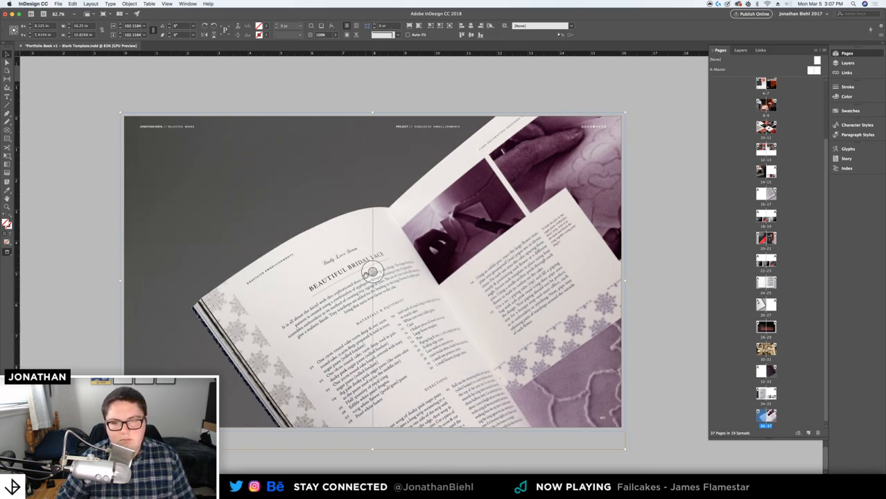
{"action": "key", "text": "shift+Up"}
{"action": "key", "text": "shift+Up"}
{"action": "key", "text": "shift+Up"}
{"action": "key", "text": "shift+Up"}
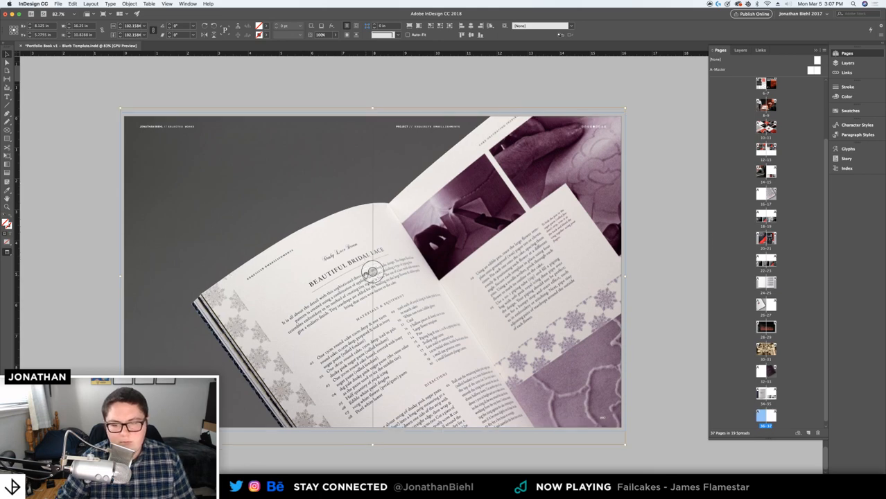
{"action": "key", "text": "shift+Up"}
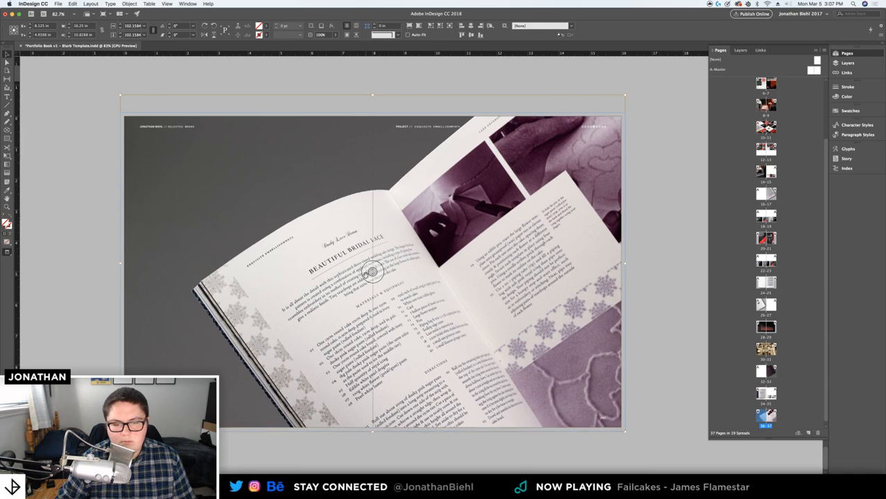
{"action": "key", "text": "w"}
{"action": "key", "text": "shift+Down"}
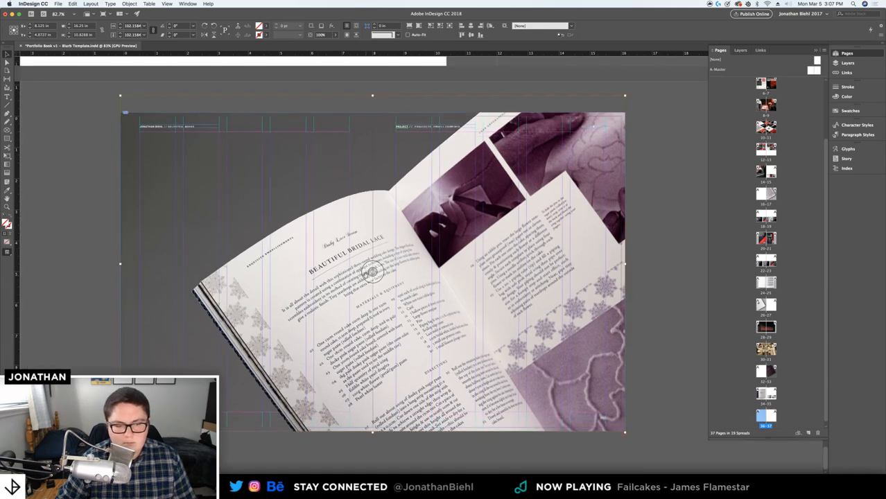
{"action": "key", "text": "Up"}
{"action": "key", "text": "Down"}
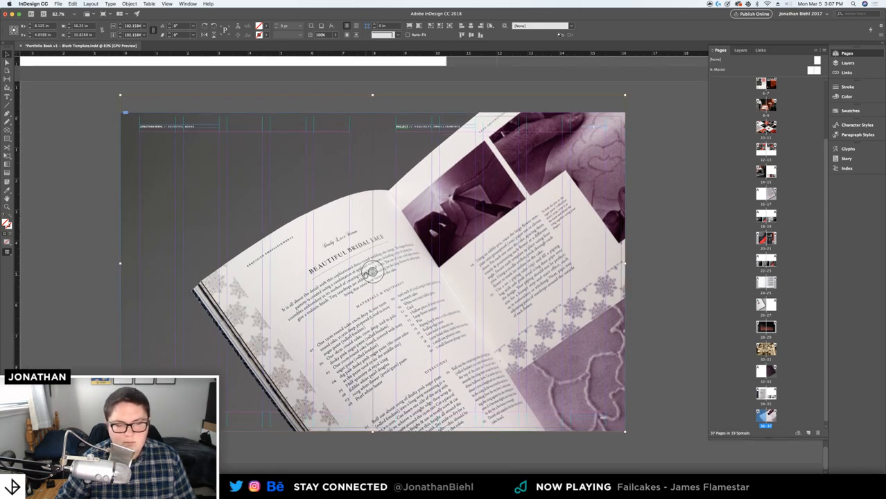
{"action": "left_click", "coordinate": [60, 158]}
{"action": "key", "text": "w"}
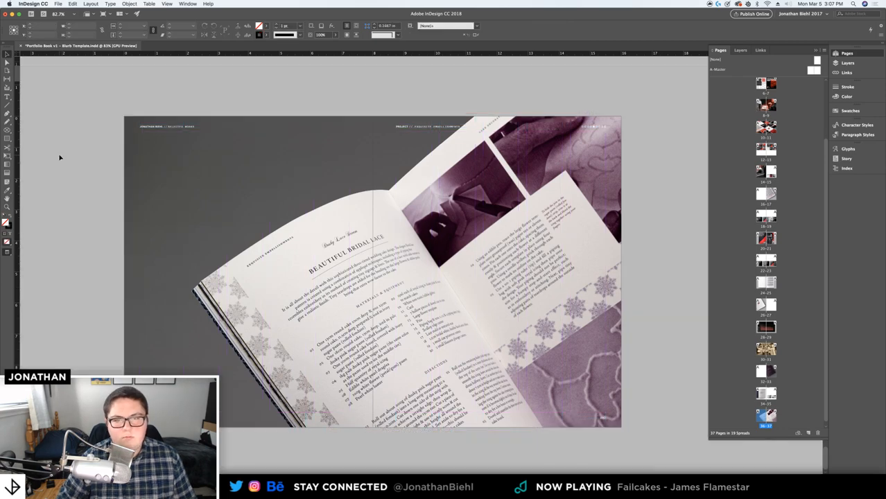
Center the open-book photo vertically inside its full-spread frame and save the document
{"action": "key", "text": "w"}
{"action": "key", "text": "super+s"}
{"action": "left_click", "coordinate": [376, 272]}
{"action": "key", "text": "shift+Up"}
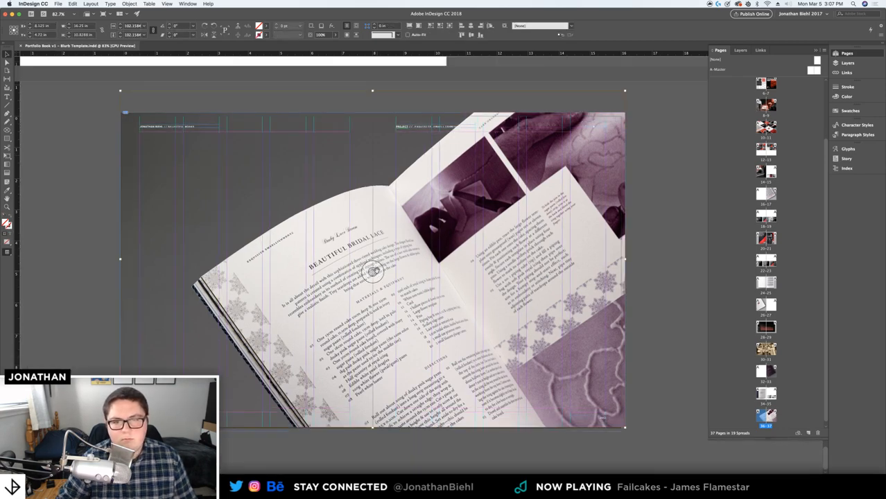
{"action": "key", "text": "shift+Down"}
{"action": "key", "text": "shift+Down"}
{"action": "key", "text": "shift+Down"}
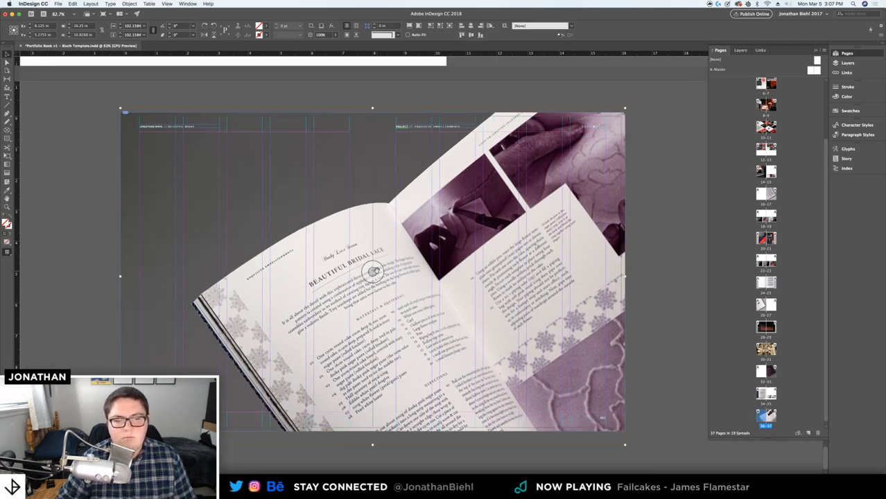
{"action": "key", "text": "shift+Up"}
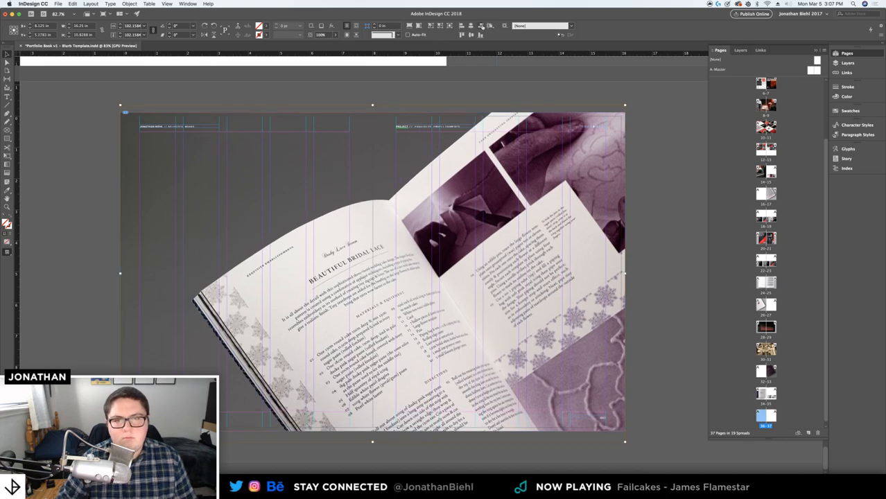
{"action": "left_click", "coordinate": [469, 34]}
{"action": "left_click", "coordinate": [484, 92]}
{"action": "key", "text": "w"}
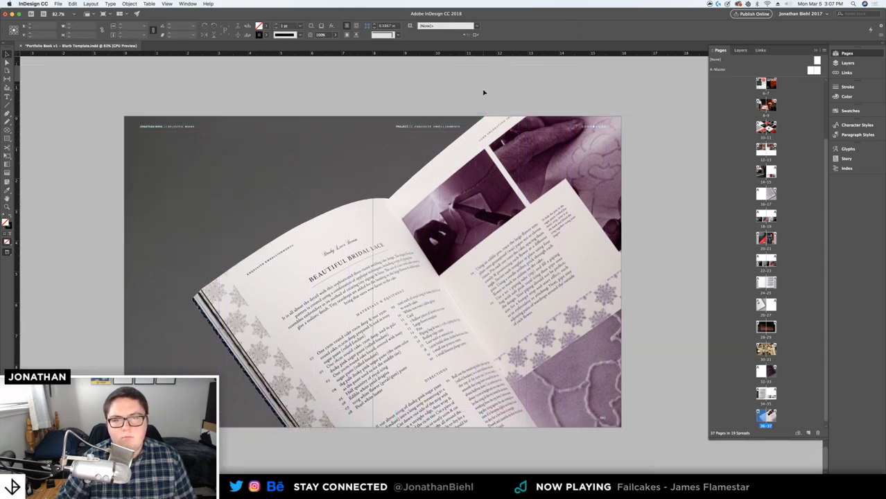
{"action": "key", "text": "super+s"}
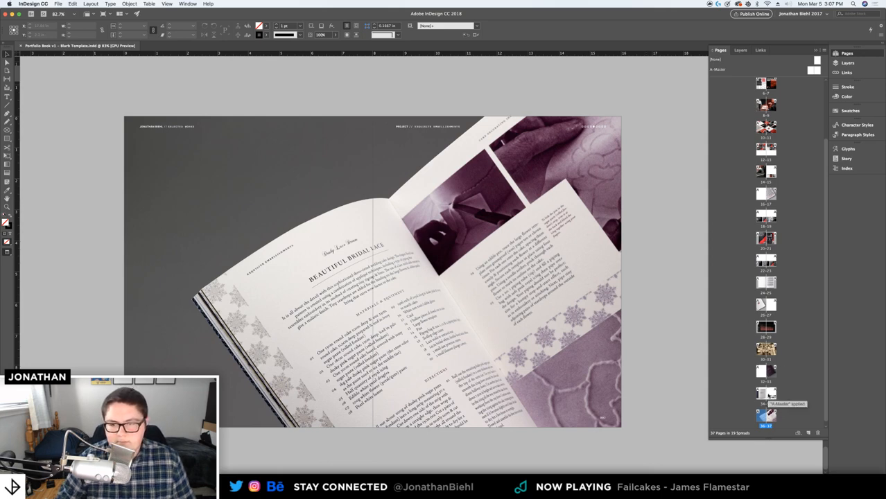
Copy the rightmost small open-book image from the right page of spread 34–35
{"action": "scroll", "coordinate": [776, 390], "scroll_direction": "down", "scroll_amount": 1}
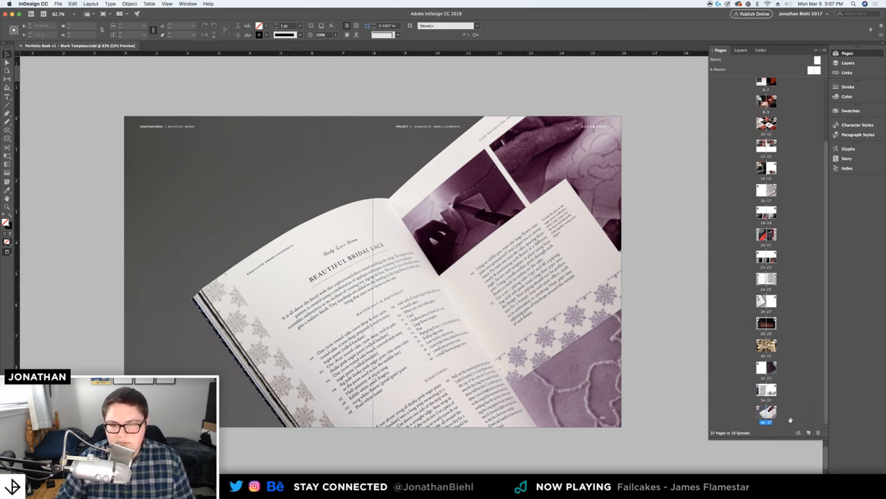
{"action": "double_click", "coordinate": [769, 390]}
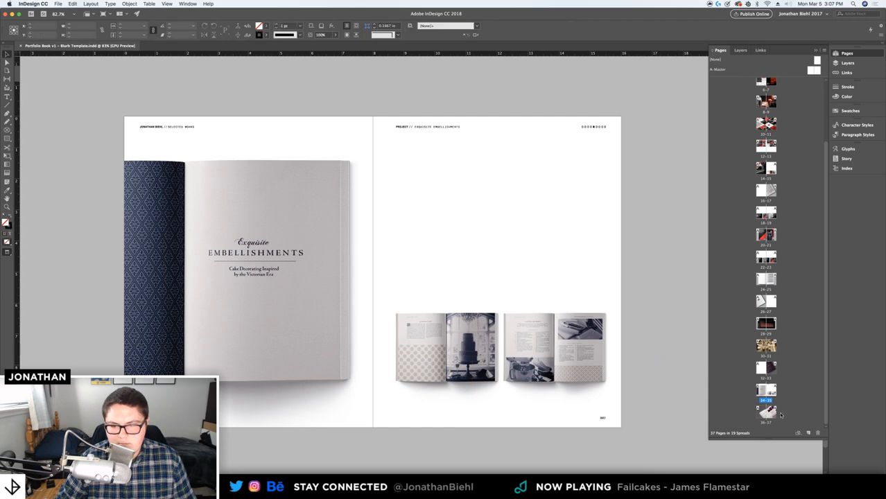
{"action": "left_click", "coordinate": [632, 349]}
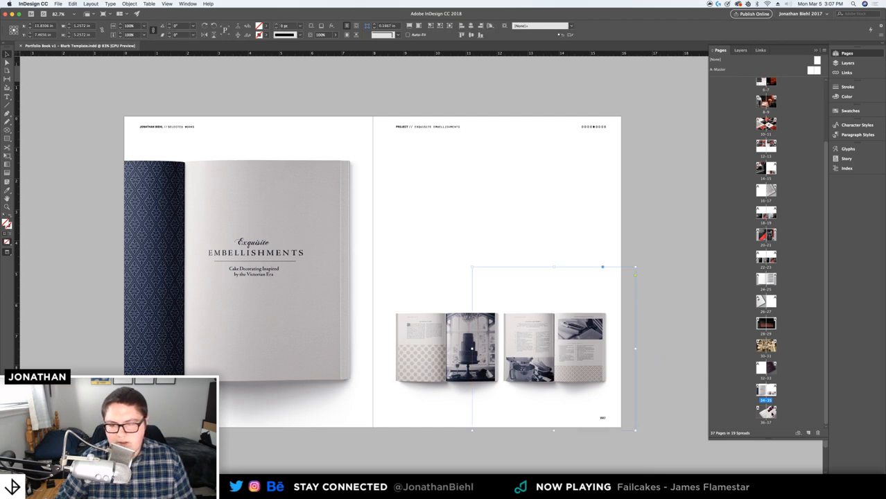
Add two blank pages after spread 36–37 to form a new spread 38–39
{"action": "double_click", "coordinate": [767, 412]}
{"action": "left_click", "coordinate": [808, 434]}
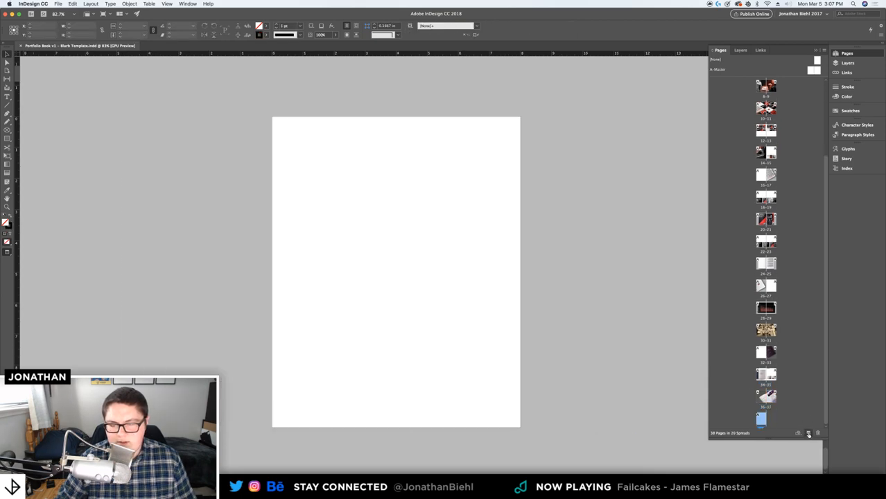
{"action": "key", "text": "super+z"}
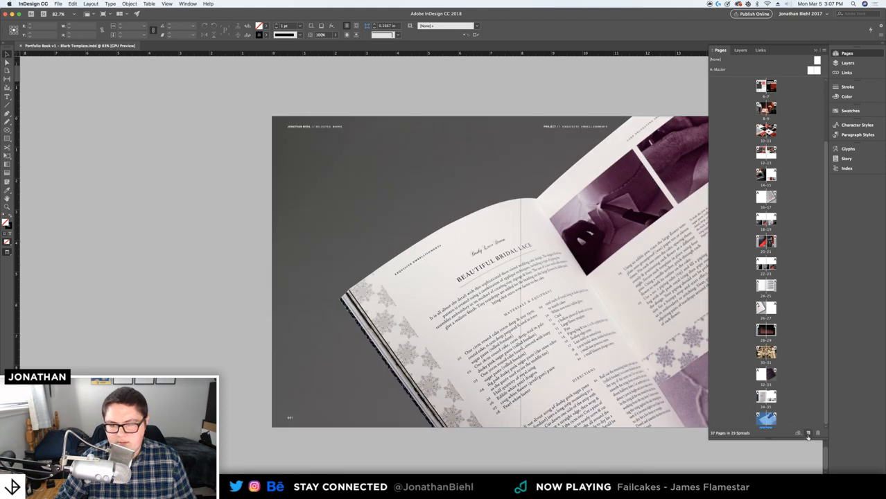
{"action": "left_click", "coordinate": [809, 435]}
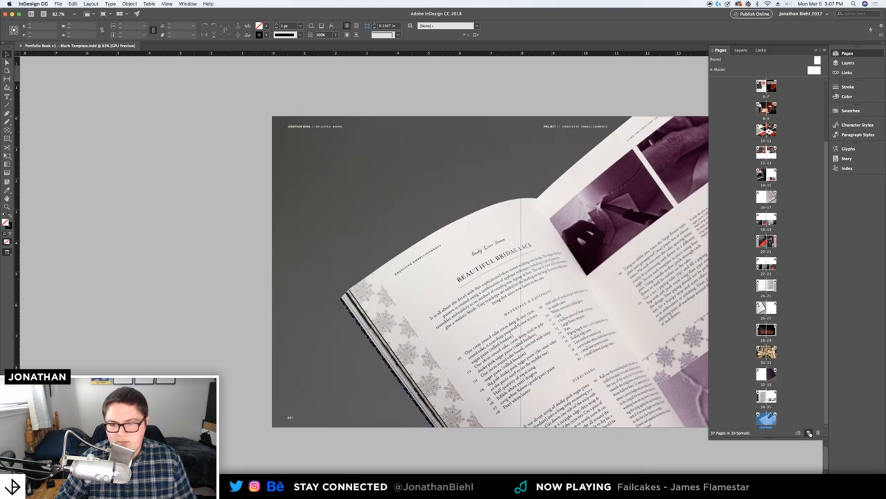
{"action": "left_click", "coordinate": [809, 434]}
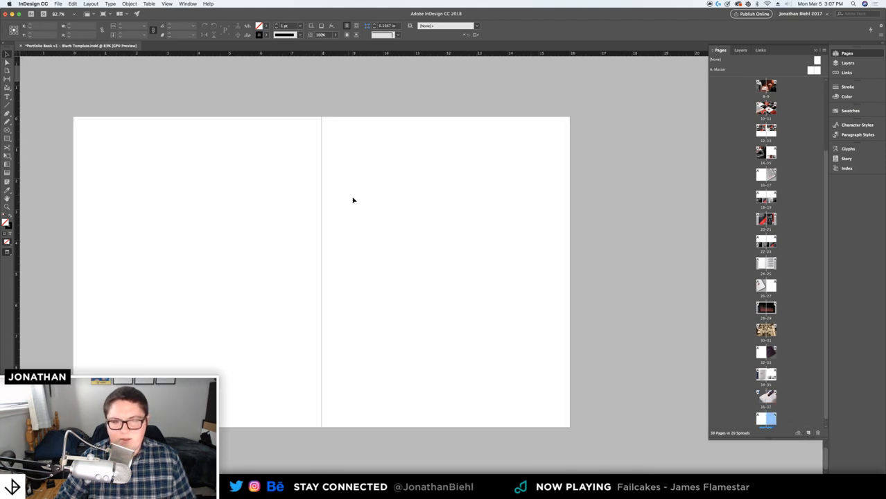
Paste the open-book image onto the new spread and move it to the upper-left corner of the left page
{"action": "key", "text": "super+v"}
{"action": "key", "text": "w"}
{"action": "left_click_drag", "start_coordinate": [472, 251], "coordinate": [182, 136]}
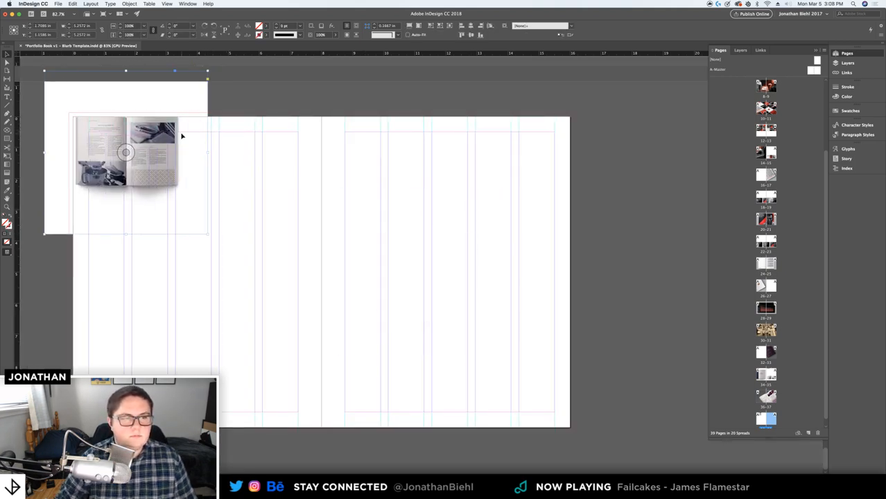
Align the open-book image to the horizontal and vertical center of the spread
{"action": "key", "text": "shift+Left"}
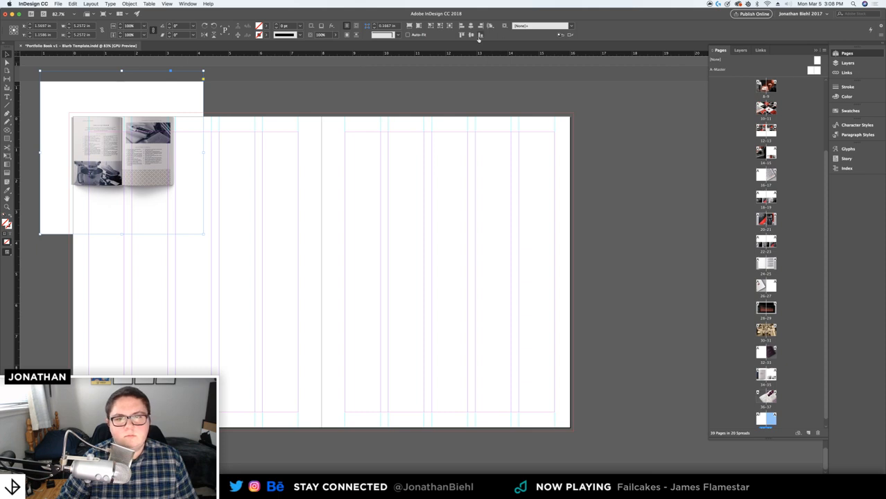
{"action": "left_click", "coordinate": [470, 26]}
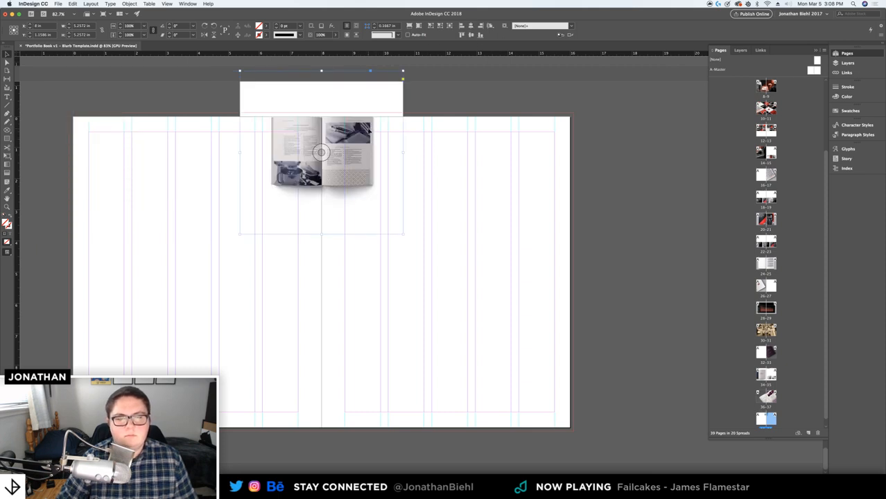
{"action": "left_click", "coordinate": [471, 35]}
Duplicate the centered open-book image to its left with a narrow gap, at X about 4.42 in
{"action": "left_click_drag", "start_coordinate": [317, 271], "coordinate": [264, 269]}
{"action": "key", "text": "shift+Left"}
{"action": "key", "text": "shift+Left"}
{"action": "key", "text": "shift+Left"}
{"action": "key", "text": "shift+Right"}
{"action": "key", "text": "Right"}
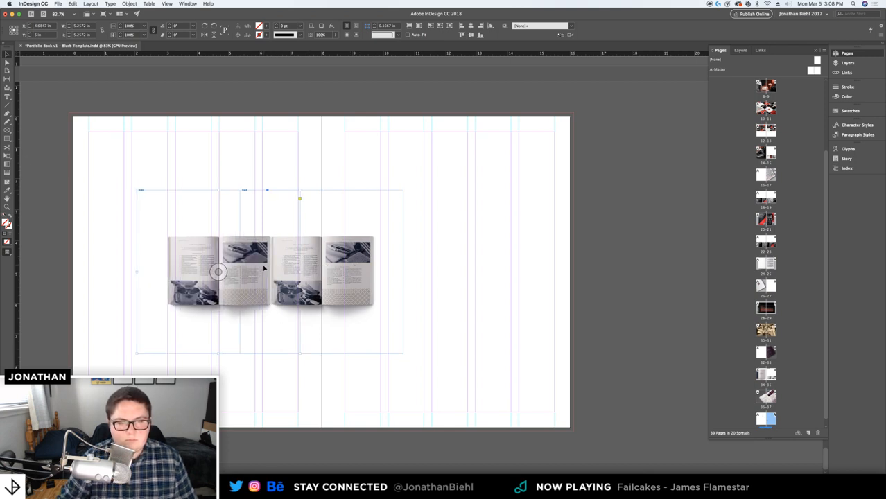
{"action": "key", "text": "Left"}
{"action": "key", "text": "Left"}
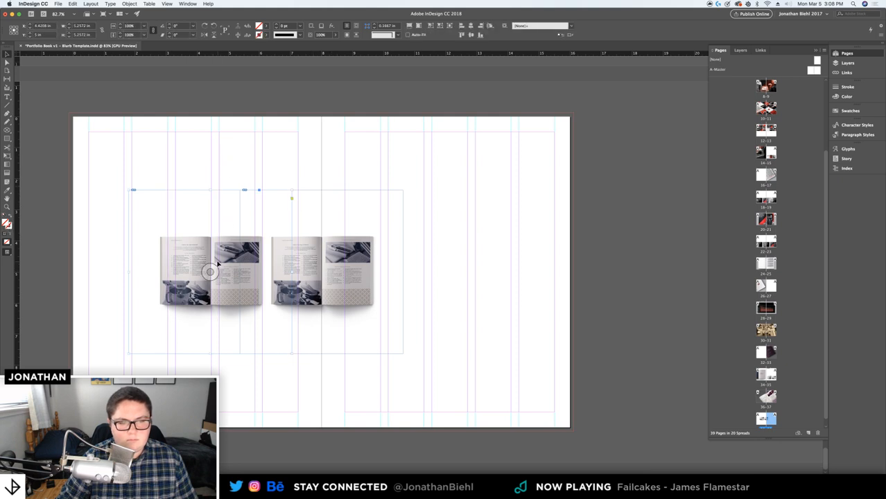
Duplicate the open book once more so it bleeds off the left page with a matching gap, and preview the spread
{"action": "left_click_drag", "start_coordinate": [217, 264], "coordinate": [85, 262]}
{"action": "key", "text": "Right"}
{"action": "key", "text": "Right"}
{"action": "key", "text": "Right"}
{"action": "key", "text": "Right"}
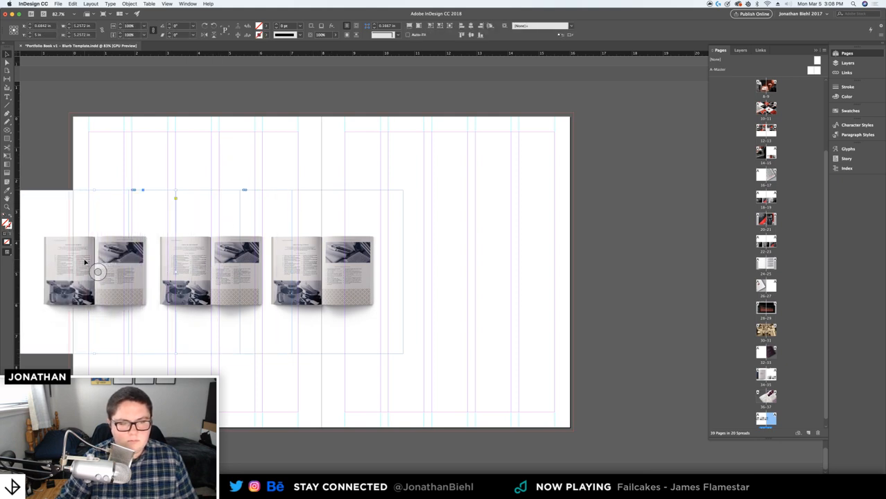
{"action": "key", "text": "Right"}
{"action": "key", "text": "Right"}
{"action": "key", "text": "Right"}
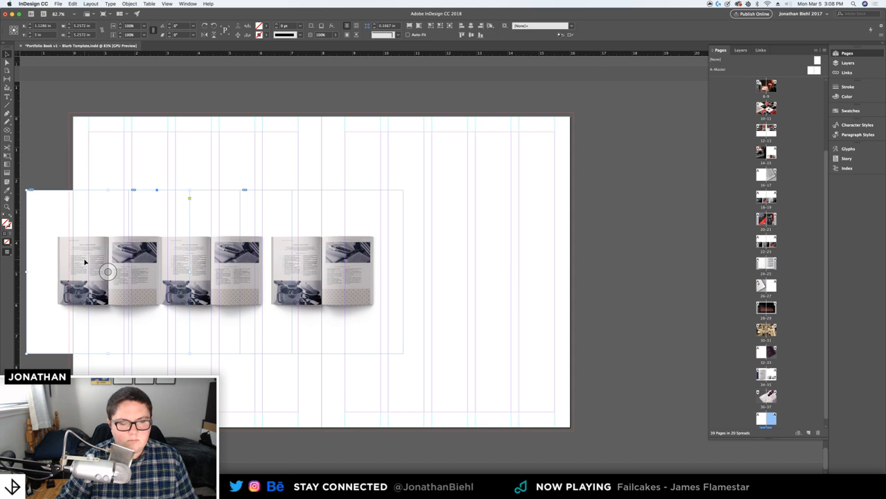
{"action": "key", "text": "Left"}
{"action": "key", "text": "Left"}
{"action": "key", "text": "w"}
{"action": "left_click", "coordinate": [228, 150]}
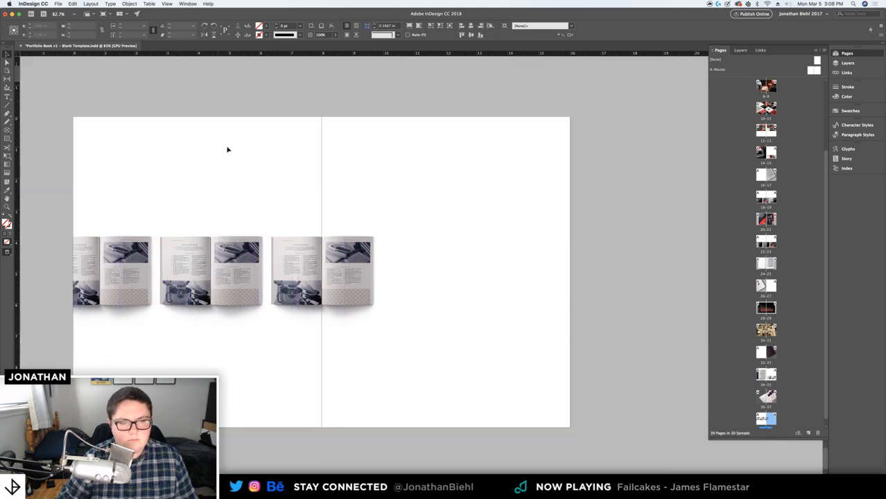
Duplicate the two left open books to the right of the center one, completing an evenly spaced row of five at X about 13.31 in
{"action": "left_click_drag", "start_coordinate": [233, 217], "coordinate": [310, 216]}
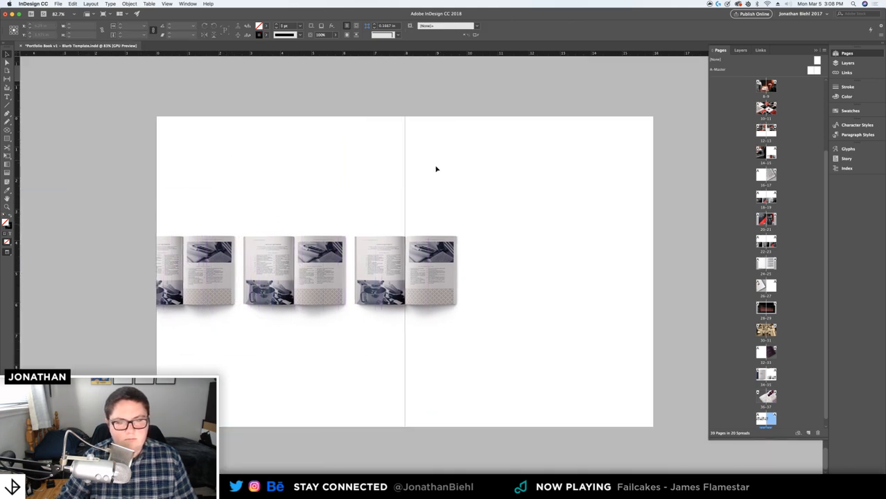
{"action": "key", "text": "w"}
{"action": "left_click_drag", "start_coordinate": [269, 144], "coordinate": [139, 330]}
{"action": "left_click_drag", "start_coordinate": [240, 271], "coordinate": [527, 265]}
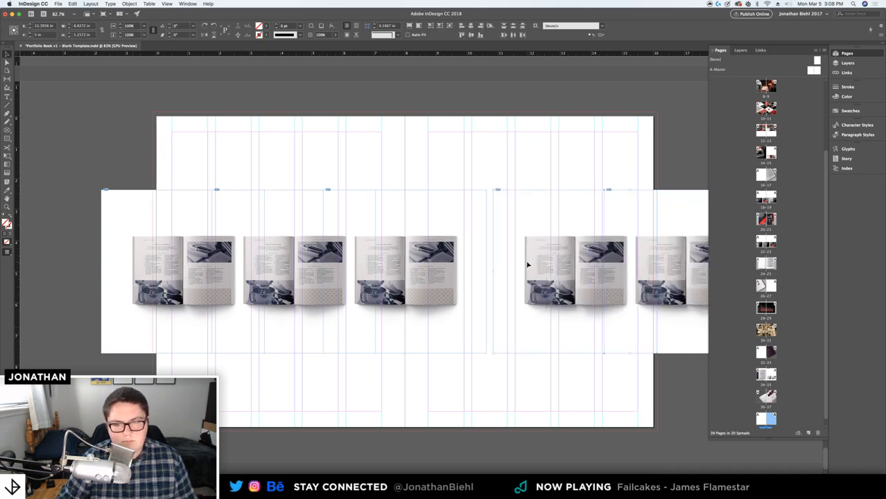
{"action": "key", "text": "shift+Left"}
{"action": "key", "text": "shift+Left"}
{"action": "key", "text": "shift+Left"}
{"action": "key", "text": "shift+Left"}
{"action": "key", "text": "shift+Left"}
{"action": "key", "text": "shift+Left"}
{"action": "key", "text": "shift+Left"}
{"action": "key", "text": "shift+Left"}
{"action": "key", "text": "shift+Left"}
{"action": "key", "text": "shift+Left"}
{"action": "key", "text": "shift+Left"}
{"action": "key", "text": "shift+Left"}
{"action": "key", "text": "shift+Left"}
{"action": "key", "text": "shift+Left"}
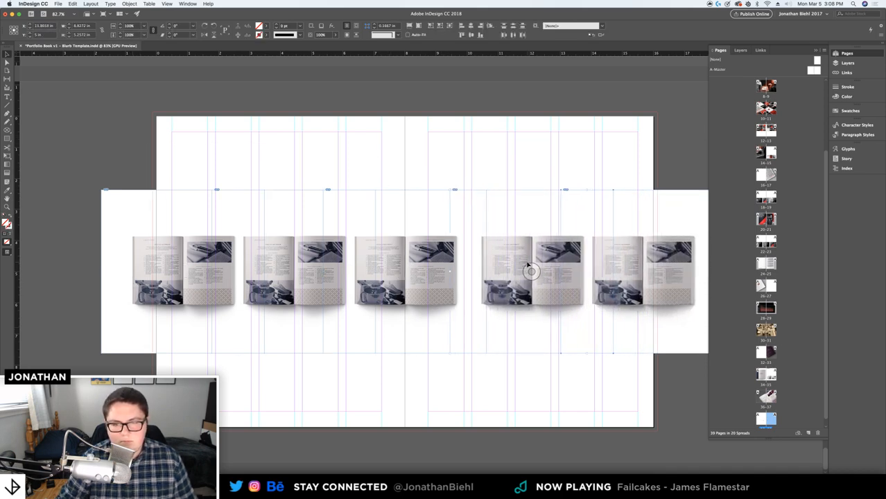
{"action": "key", "text": "Right"}
{"action": "key", "text": "Right"}
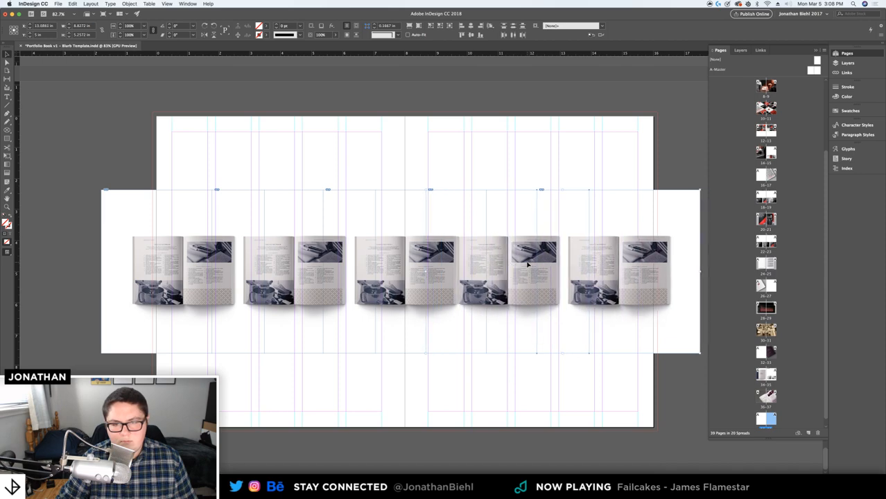
{"action": "key", "text": "shift+Right"}
{"action": "key", "text": "shift+Right"}
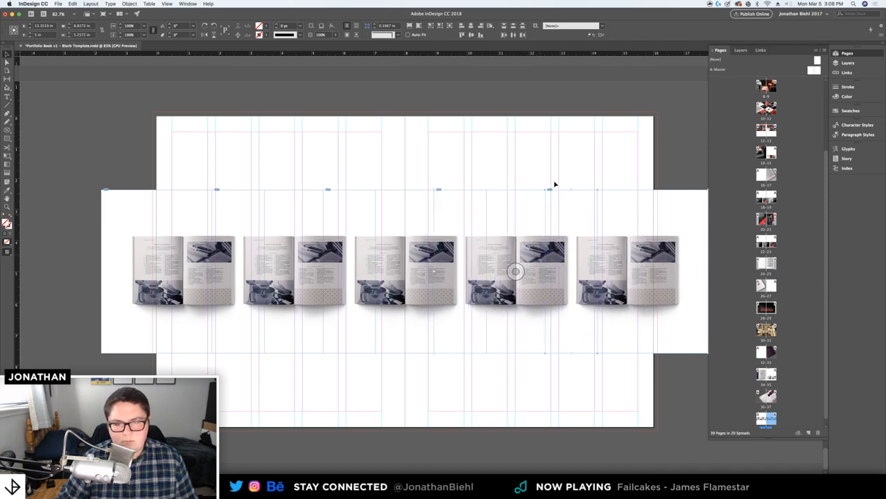
Duplicate the whole row of five open books above the original row, with a narrow gap at Y about 2.43 in
{"action": "left_click_drag", "start_coordinate": [633, 146], "coordinate": [117, 350]}
{"action": "left_click_drag", "start_coordinate": [213, 318], "coordinate": [227, 228]}
{"action": "key", "text": "shift+Down"}
{"action": "key", "text": "shift+Down"}
{"action": "key", "text": "shift+Down"}
{"action": "key", "text": "shift+Down"}
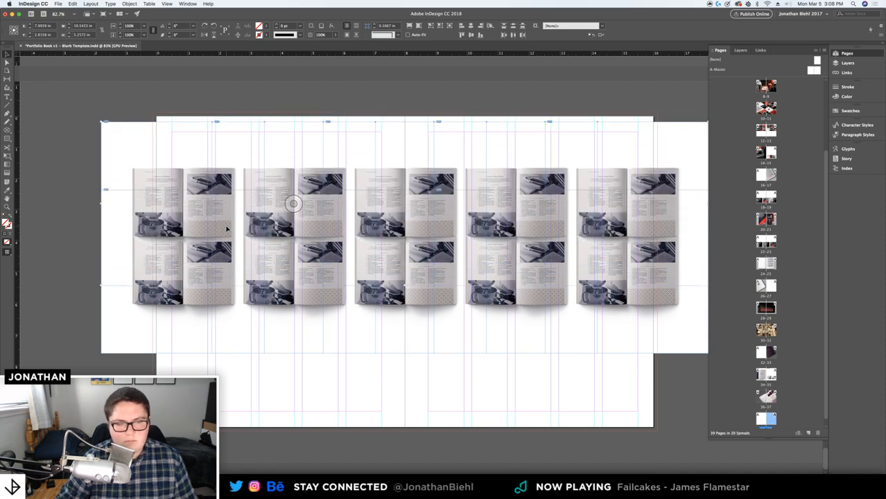
{"action": "key", "text": "shift+Up"}
{"action": "key", "text": "shift+Up"}
{"action": "key", "text": "shift+Up"}
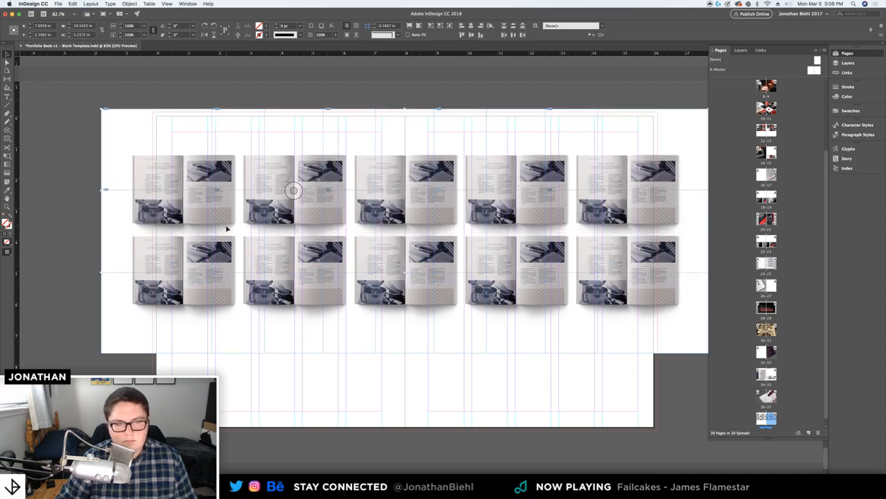
{"action": "key", "text": "Down"}
{"action": "key", "text": "Down"}
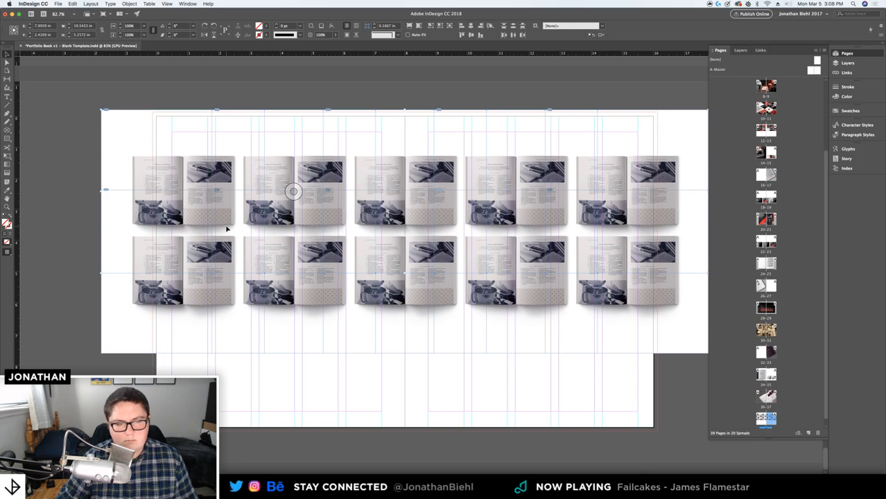
Duplicate the upper row of books upward so it bleeds off the top edge, at Y about -0.07 in
{"action": "left_click_drag", "start_coordinate": [228, 201], "coordinate": [234, 127]}
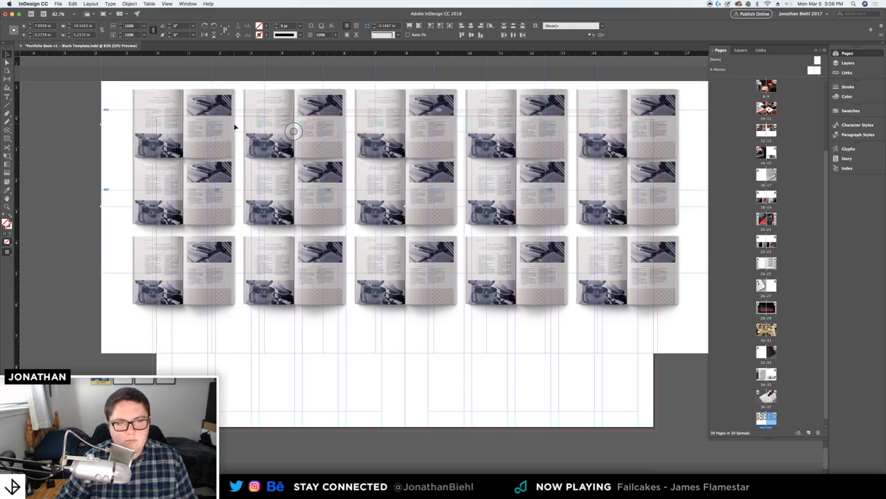
{"action": "key", "text": "shift+Up"}
{"action": "key", "text": "Up"}
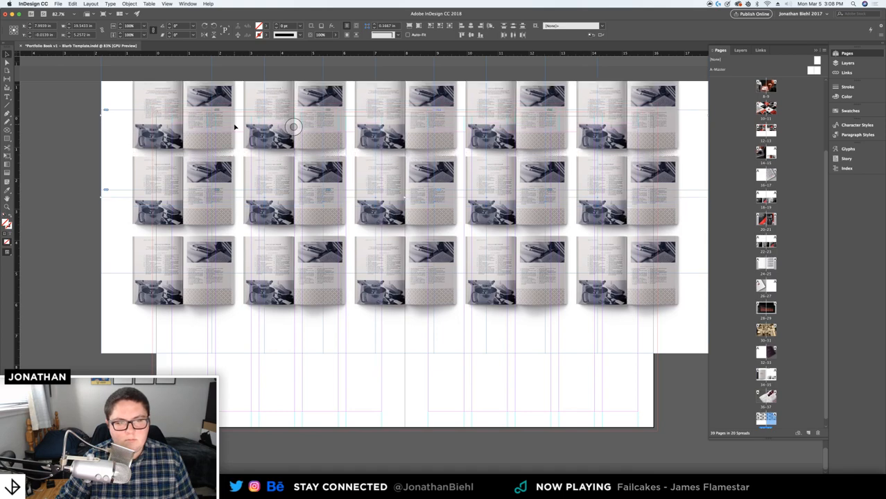
{"action": "key", "text": "w"}
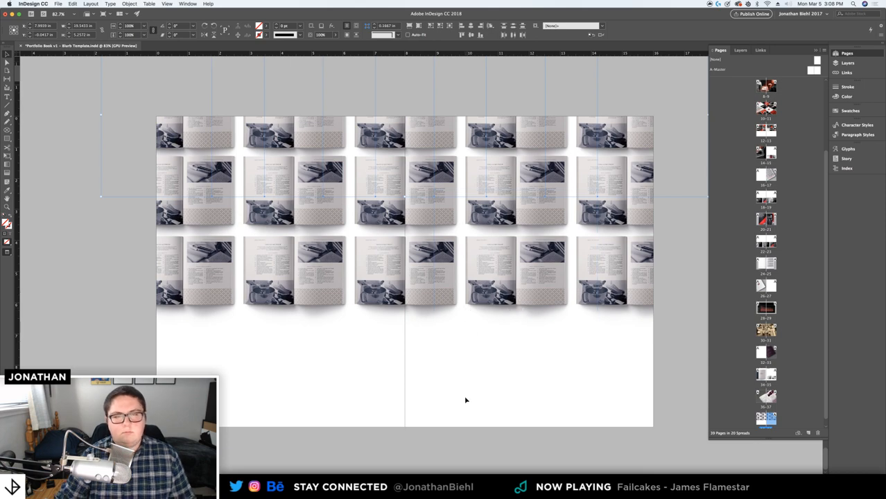
{"action": "key", "text": "Up"}
{"action": "key", "text": "Up"}
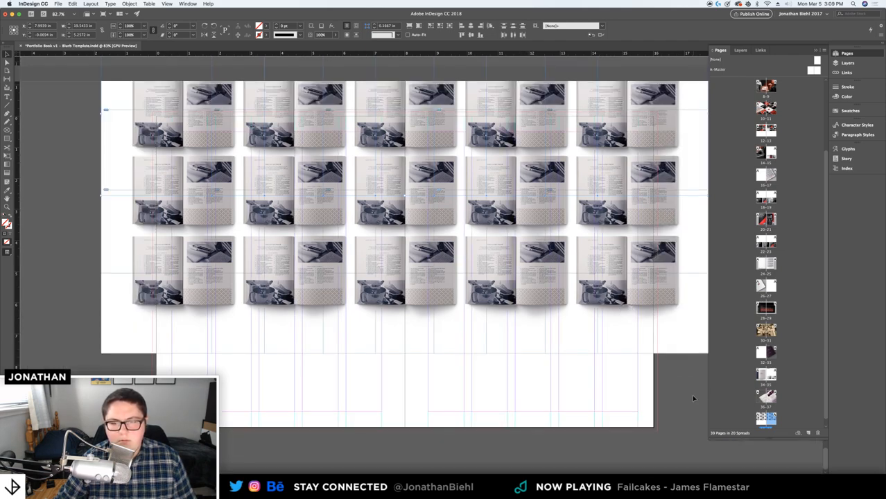
Duplicate the vertically centered row of books downward with a matching row gap, at Y about 7.57 in
{"action": "left_click_drag", "start_coordinate": [693, 398], "coordinate": [122, 329]}
{"action": "left_click_drag", "start_coordinate": [331, 325], "coordinate": [330, 372]}
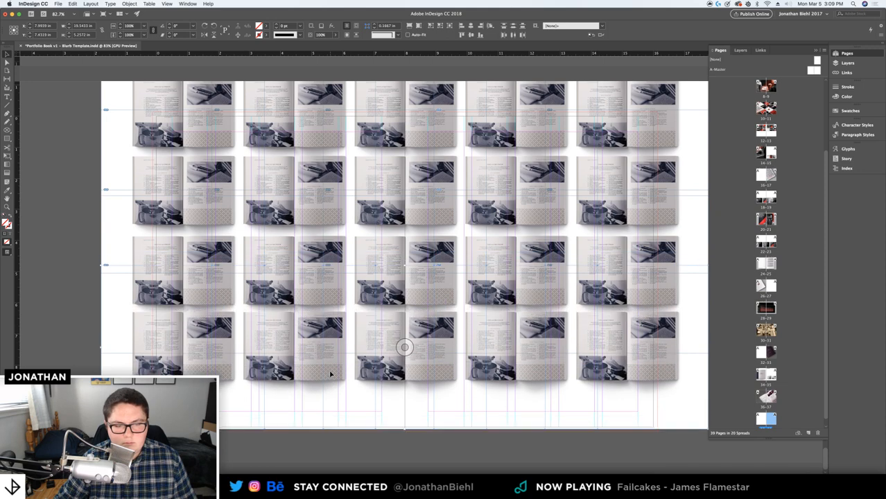
{"action": "key", "text": "shift+Down"}
{"action": "key", "text": "shift+Up"}
{"action": "key", "text": "shift+Up"}
{"action": "key", "text": "shift+Up"}
{"action": "key", "text": "Down"}
{"action": "key", "text": "Down"}
{"action": "key", "text": "Down"}
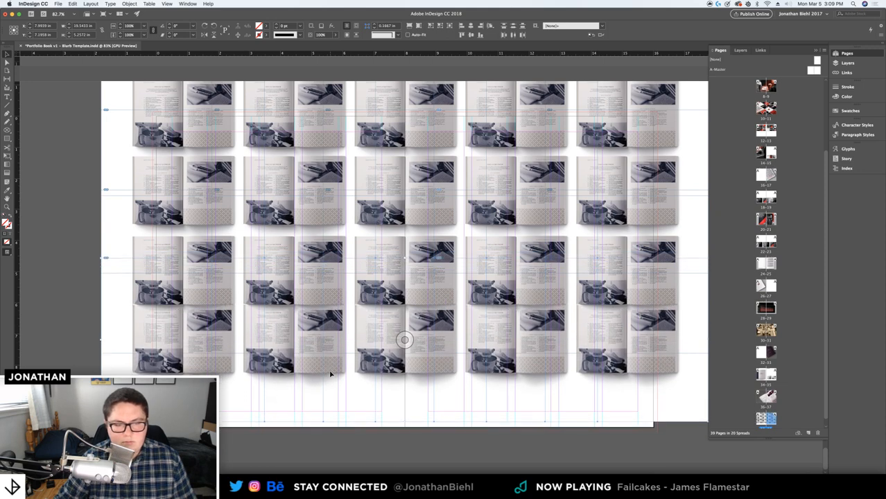
{"action": "key", "text": "shift+Down"}
{"action": "key", "text": "shift+Down"}
{"action": "key", "text": "shift+Down"}
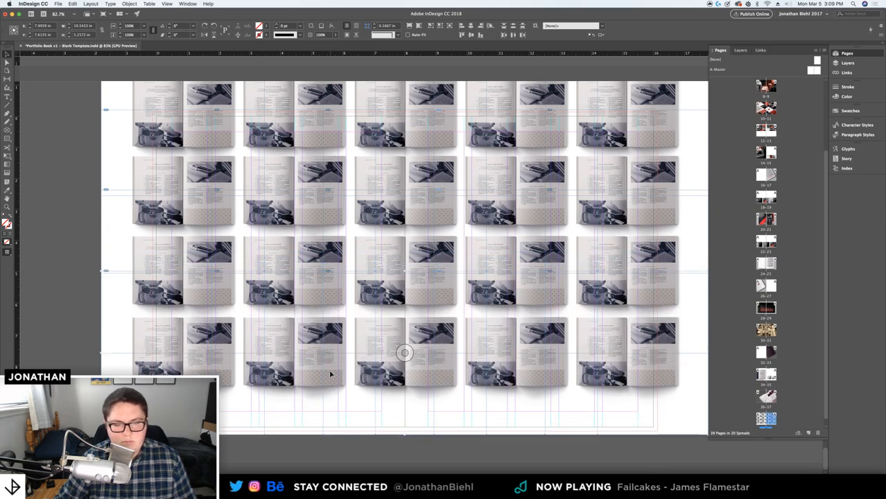
{"action": "key", "text": "w"}
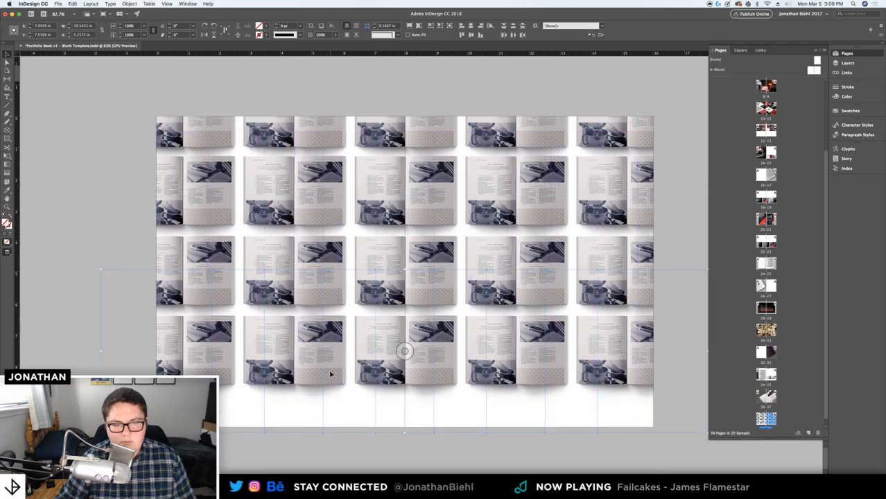
{"action": "key", "text": "w"}
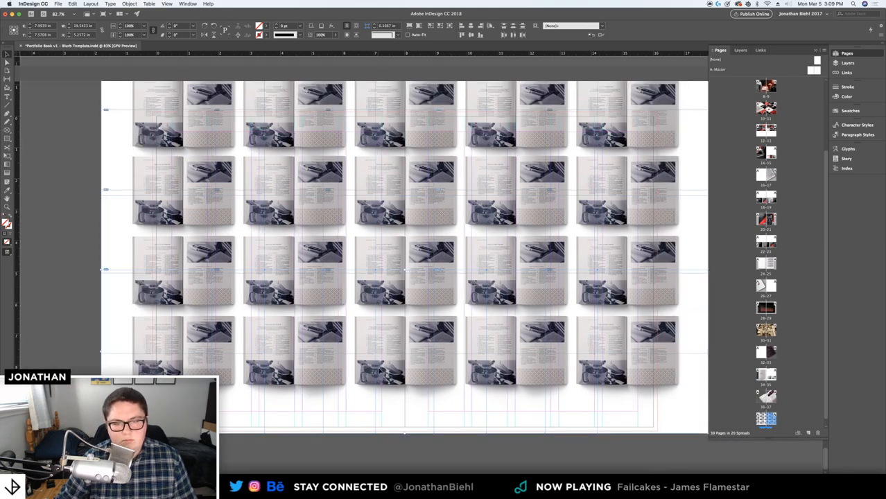
Duplicate the lowest row of books so it bleeds off the bottom edge at Y about 10.1 in, and preview the full pattern
{"action": "left_click_drag", "start_coordinate": [380, 371], "coordinate": [378, 430]}
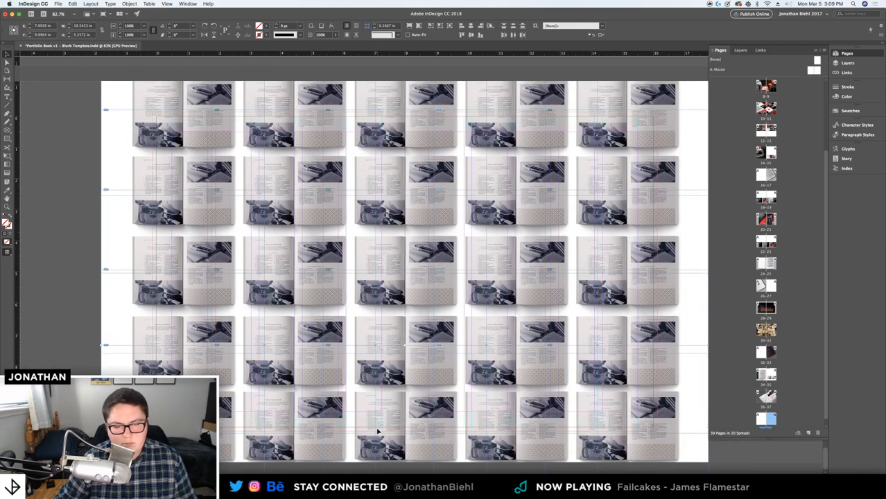
{"action": "key", "text": "shift+Down"}
{"action": "key", "text": "shift+Down"}
{"action": "key", "text": "shift+Up"}
{"action": "key", "text": "shift+Up"}
{"action": "key", "text": "Down"}
{"action": "key", "text": "Down"}
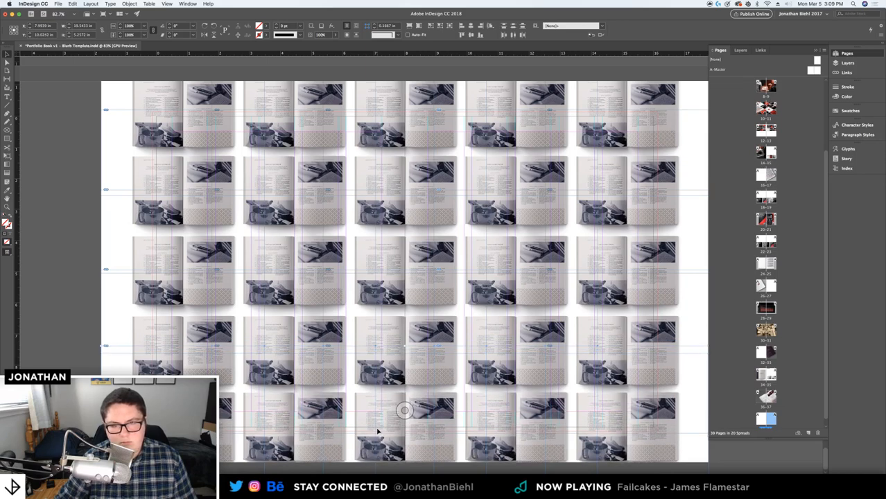
{"action": "key", "text": "Down"}
{"action": "key", "text": "Down"}
{"action": "key", "text": "Down"}
{"action": "key", "text": "Down"}
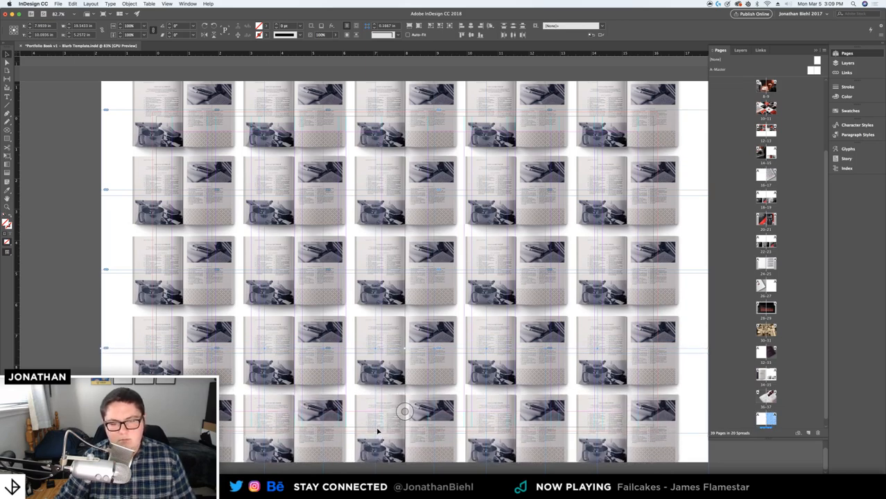
{"action": "key", "text": "w"}
{"action": "left_click", "coordinate": [57, 259]}
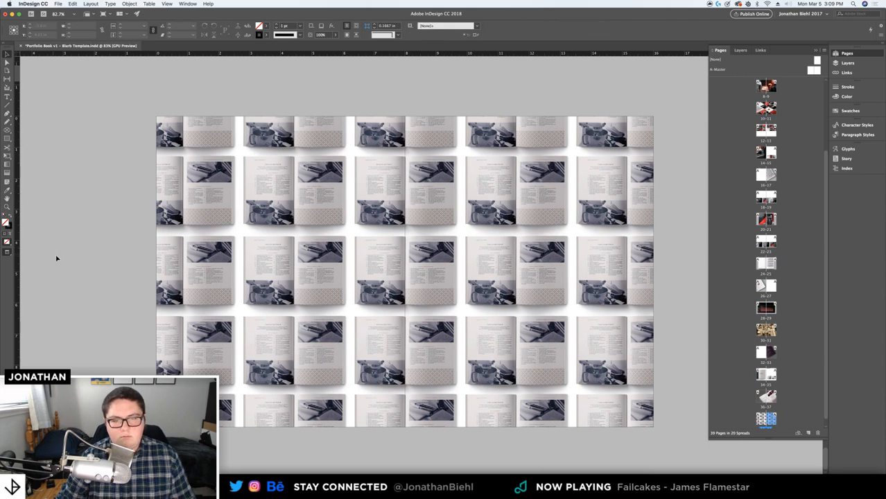
Delete all open-book images from spread 38–39
{"action": "left_click_drag", "start_coordinate": [136, 317], "coordinate": [127, 315]}
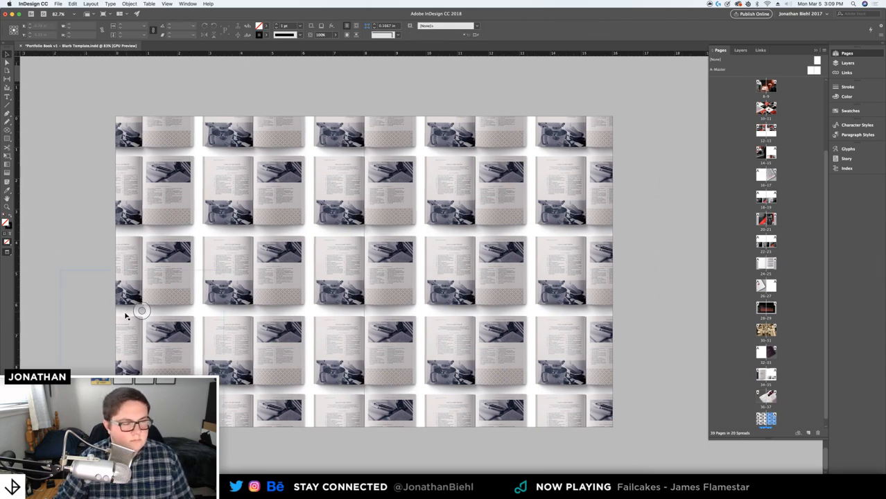
{"action": "key", "text": "super+z"}
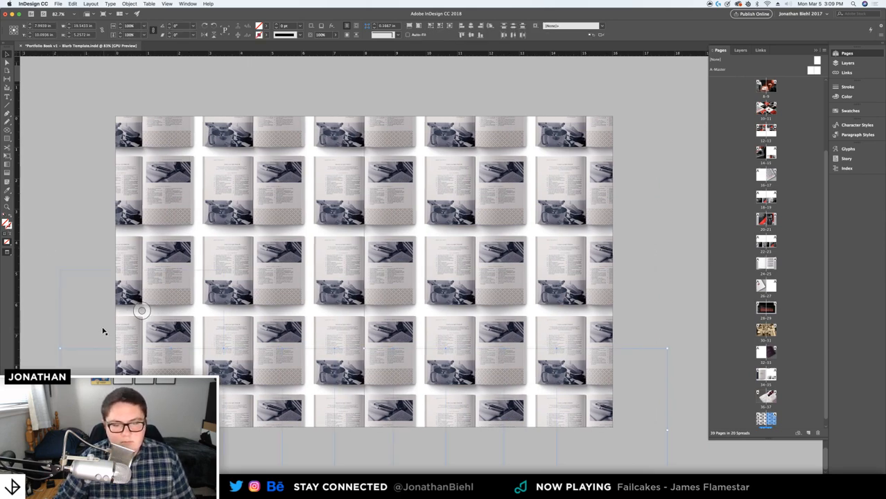
{"action": "key", "text": "w"}
{"action": "left_click_drag", "start_coordinate": [43, 185], "coordinate": [682, 462]}
{"action": "key", "text": "Delete"}
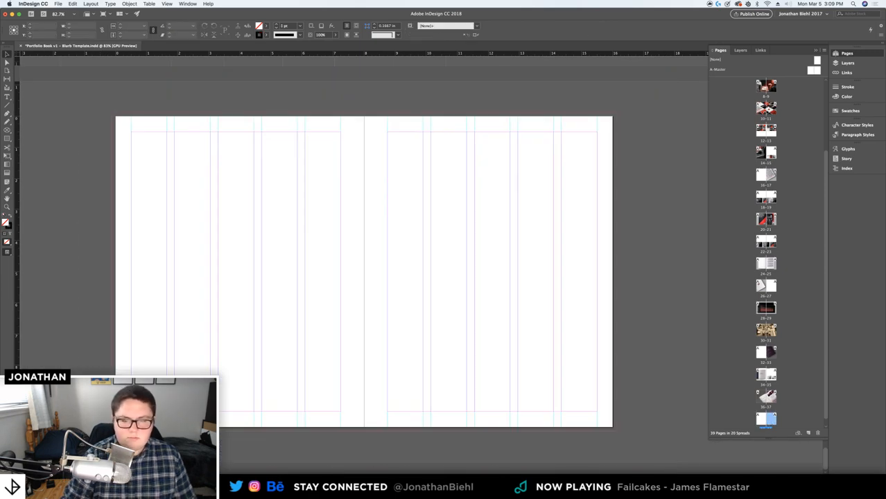
Paste the open-book image onto the empty spread and center it horizontally
{"action": "key", "text": "super+v"}
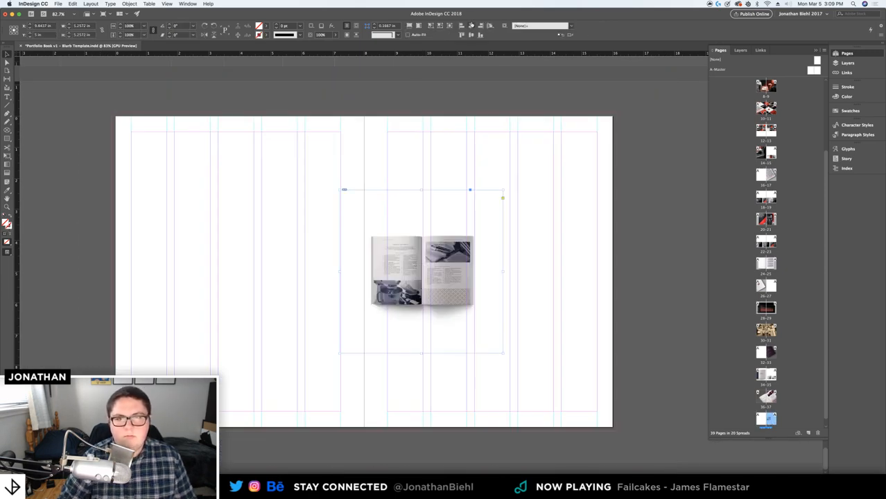
{"action": "left_click", "coordinate": [471, 25]}
Duplicate the centered open book to its left with a wider gap, at X about 4.16 in
{"action": "left_click_drag", "start_coordinate": [417, 267], "coordinate": [323, 264]}
{"action": "key", "text": "shift+Left"}
{"action": "key", "text": "shift+Left"}
{"action": "key", "text": "shift+Left"}
{"action": "key", "text": "shift+Left"}
{"action": "key", "text": "shift+Left"}
{"action": "key", "text": "shift+Left"}
{"action": "key", "text": "shift+Left"}
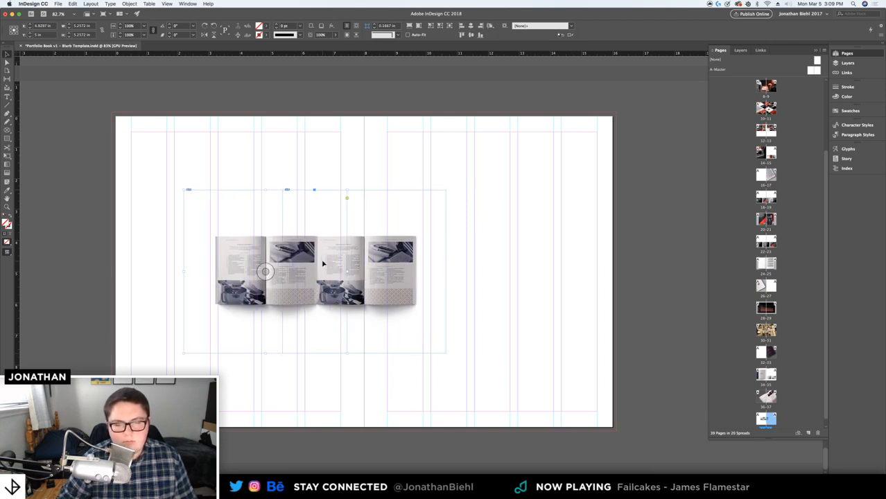
{"action": "key", "text": "shift+Right"}
{"action": "key", "text": "shift+Right"}
{"action": "key", "text": "Left"}
{"action": "key", "text": "Left"}
{"action": "key", "text": "Left"}
{"action": "key", "text": "Left"}
{"action": "key", "text": "Left"}
{"action": "key", "text": "Left"}
{"action": "key", "text": "Left"}
{"action": "key", "text": "Left"}
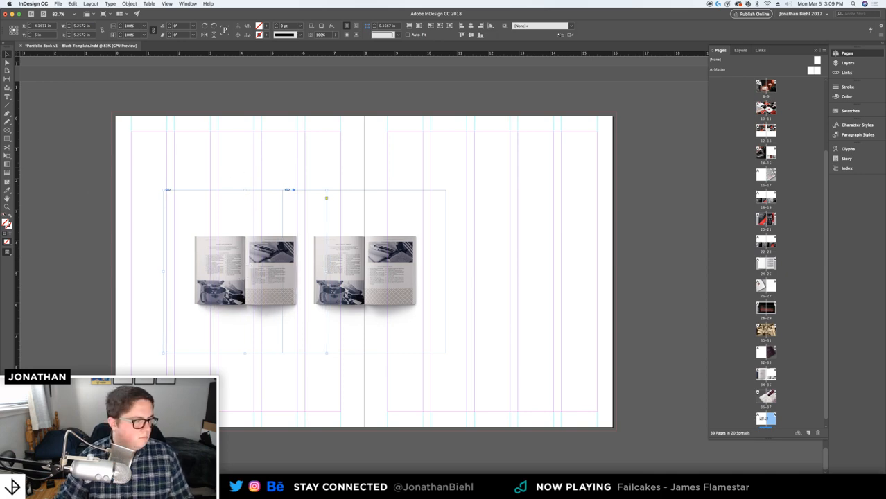
{"action": "key", "text": "super+Tab"}
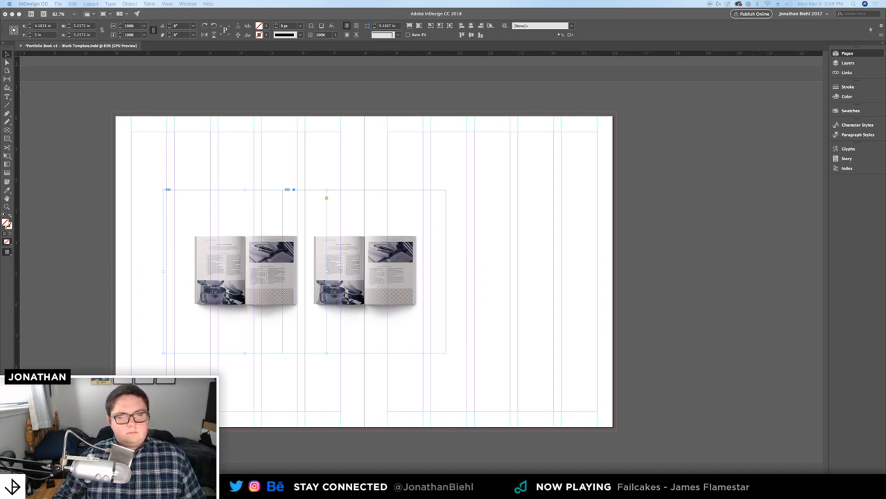
Return to InDesign, nudge the left-hand book to X about 4.19 in, and preview the spacing on the spread
{"action": "key", "text": "super+Tab"}
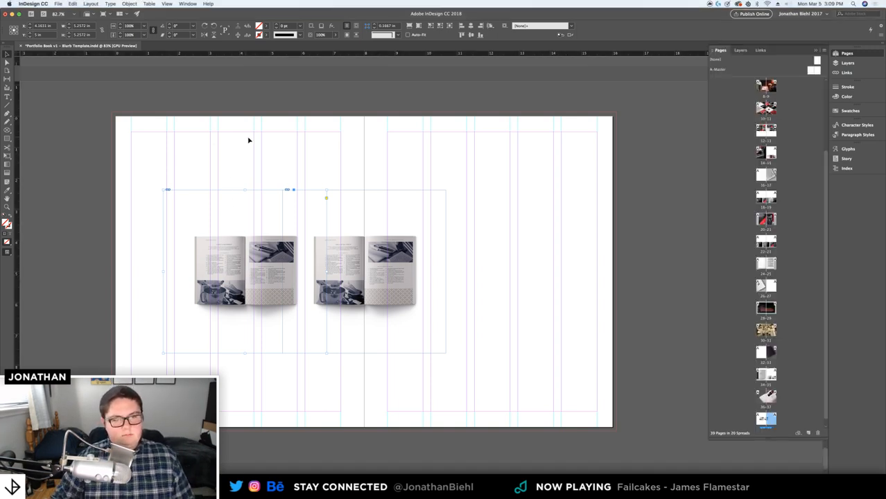
{"action": "key", "text": "Right"}
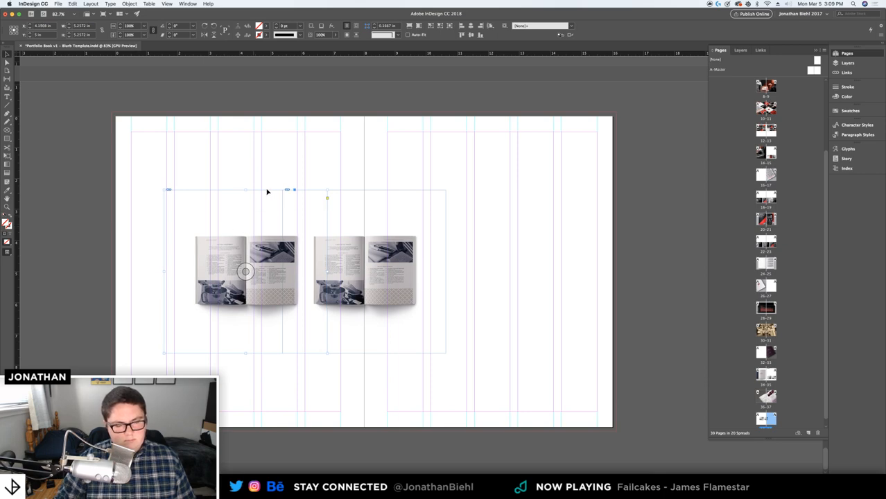
{"action": "left_click", "coordinate": [293, 153]}
{"action": "key", "text": "w"}
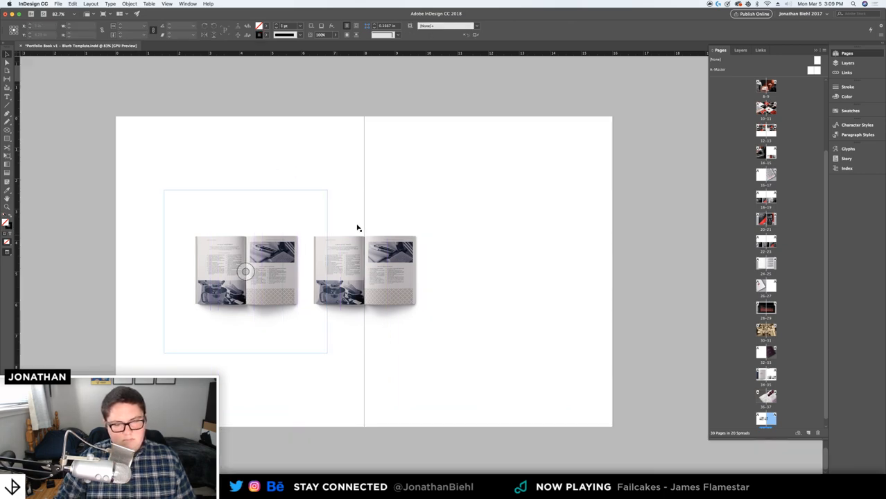
{"action": "key", "text": "w"}
Arrange two open books side by side between the right page's margins, with the outer one at X about 13.82 in
{"action": "left_click_drag", "start_coordinate": [362, 189], "coordinate": [540, 224]}
{"action": "key", "text": "Left"}
{"action": "key", "text": "Left"}
{"action": "key", "text": "Left"}
{"action": "key", "text": "Left"}
{"action": "key", "text": "Left"}
{"action": "key", "text": "Left"}
{"action": "key", "text": "Left"}
{"action": "key", "text": "Left"}
{"action": "key", "text": "Left"}
{"action": "key", "text": "Left"}
{"action": "key", "text": "shift+Right"}
{"action": "key", "text": "shift+Right"}
{"action": "key", "text": "shift+Right"}
{"action": "key", "text": "shift+Right"}
{"action": "key", "text": "shift+Right"}
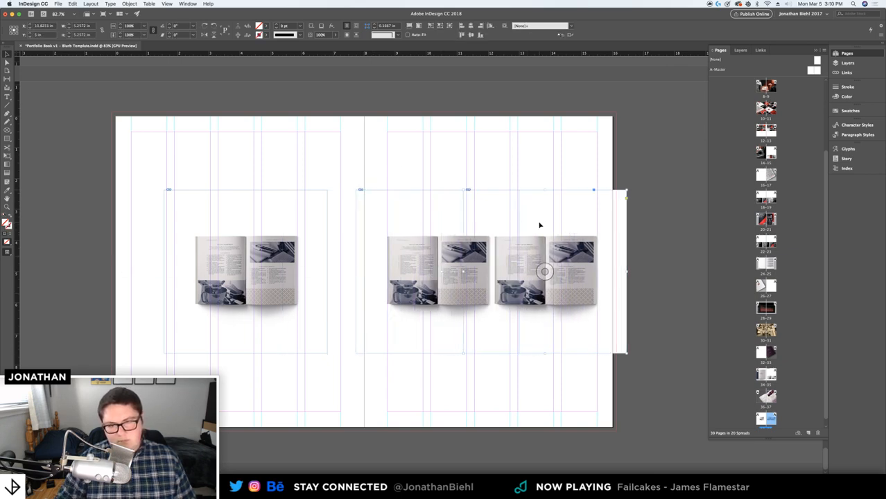
{"action": "key", "text": "shift+Right"}
{"action": "key", "text": "shift+Right"}
{"action": "key", "text": "shift+Left"}
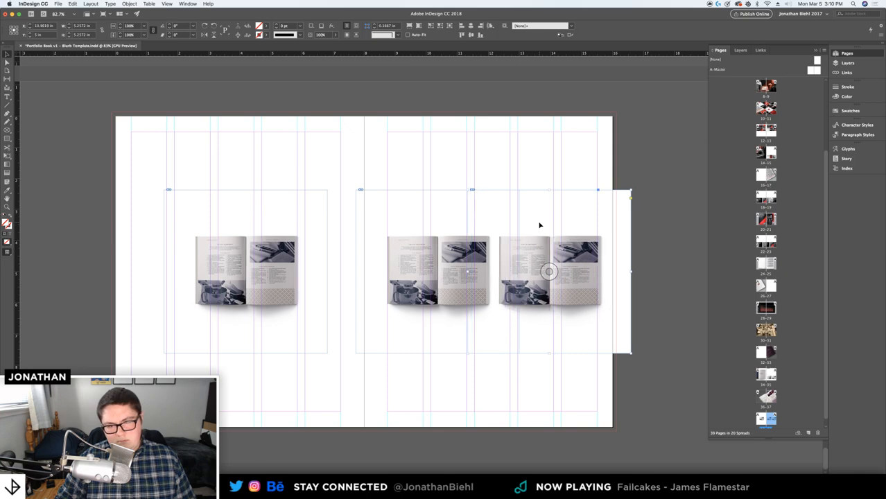
{"action": "key", "text": "shift+Right"}
{"action": "key", "text": "shift+Right"}
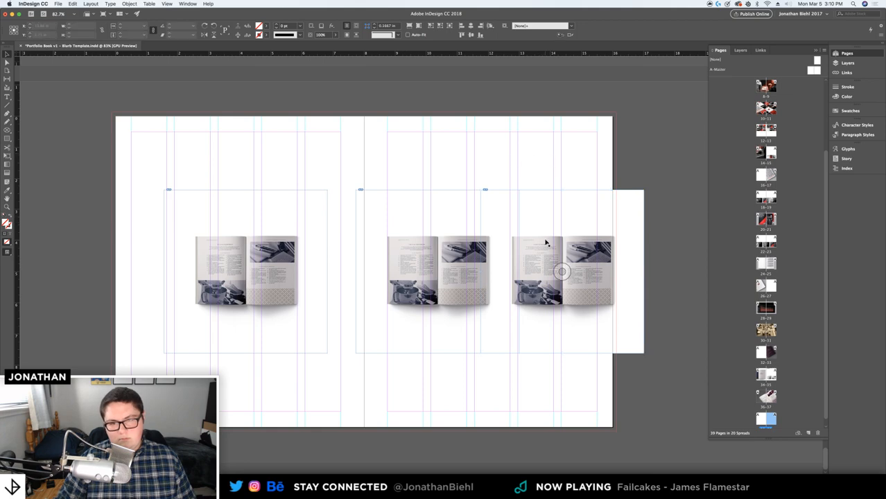
{"action": "left_click_drag", "start_coordinate": [562, 241], "coordinate": [546, 242]}
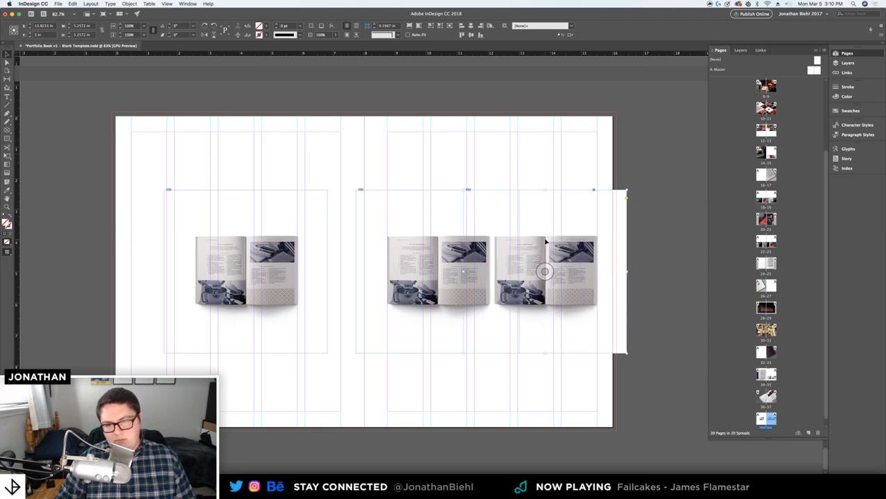
{"action": "key", "text": "w"}
{"action": "left_click", "coordinate": [534, 131]}
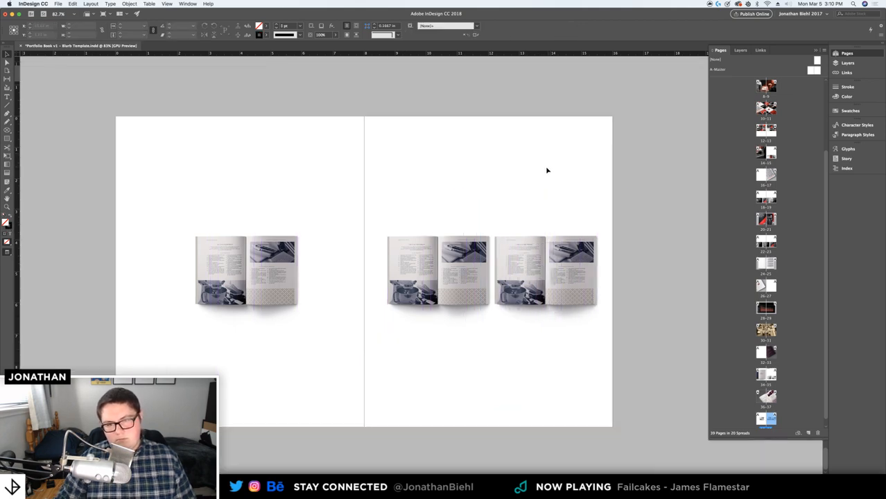
Duplicate the right page's pair of books above itself at Y about 2.53 in, and delete the left page's single book
{"action": "left_click_drag", "start_coordinate": [549, 168], "coordinate": [425, 210]}
{"action": "key", "text": "w"}
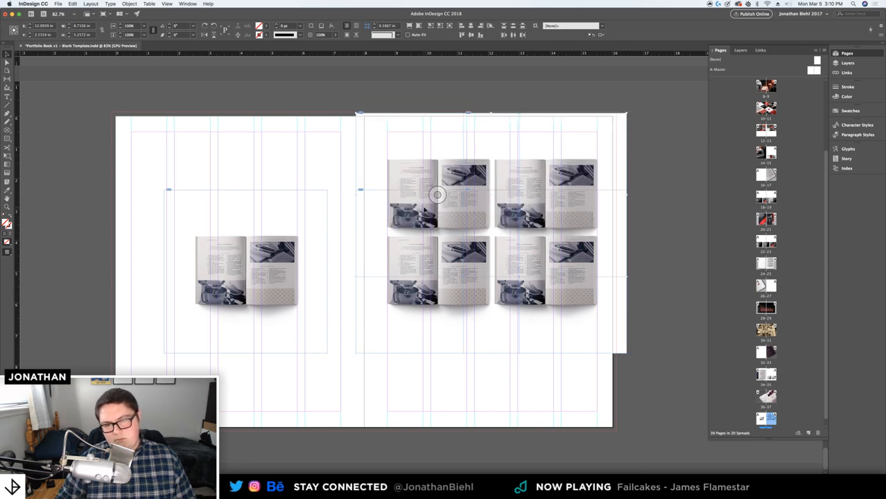
{"action": "left_click", "coordinate": [223, 300]}
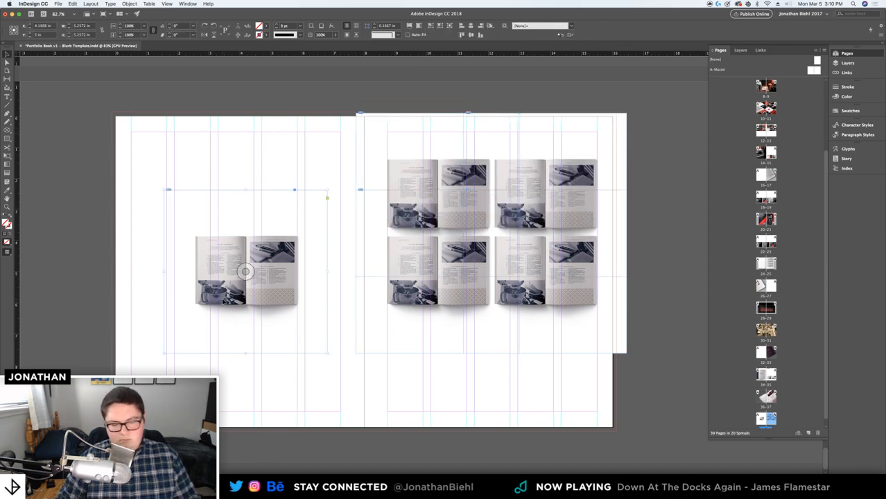
{"action": "key", "text": "Delete"}
Move the four-book block up to the right page's top margin, at Y about 2.86 in, and preview it
{"action": "left_click_drag", "start_coordinate": [326, 123], "coordinate": [609, 337]}
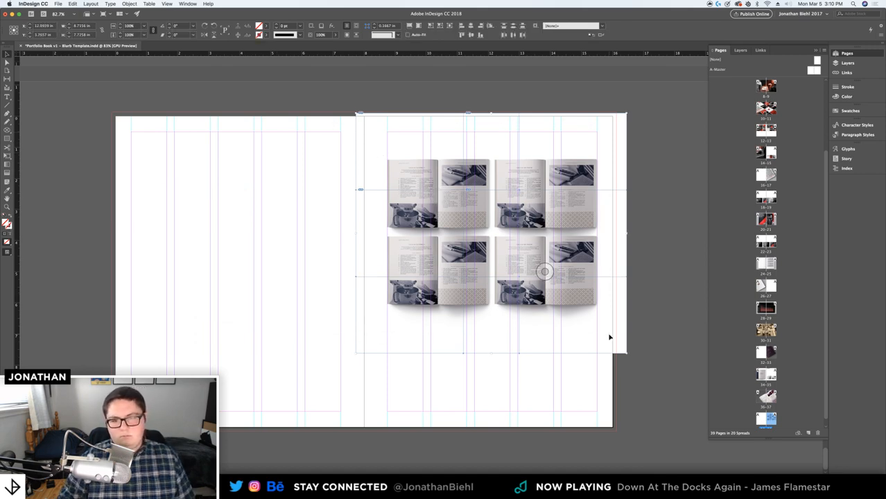
{"action": "key", "text": "shift+Up"}
{"action": "key", "text": "shift+Up"}
{"action": "key", "text": "shift+Up"}
{"action": "key", "text": "shift+Up"}
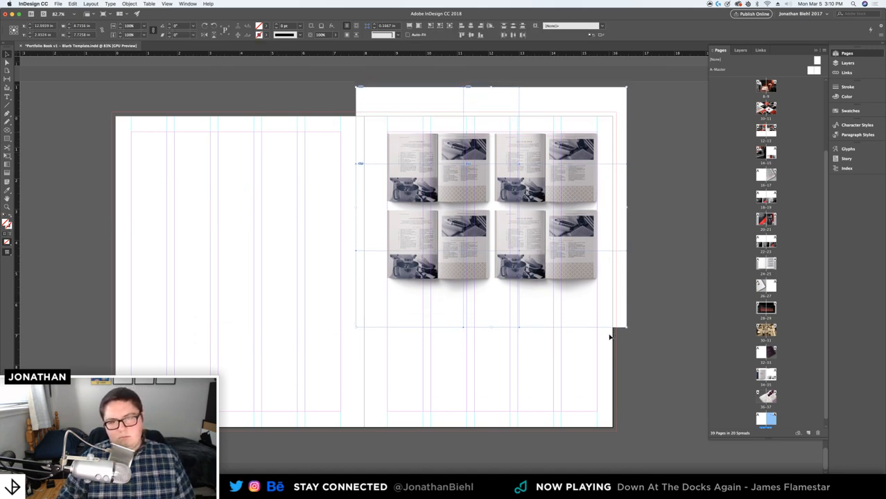
{"action": "key", "text": "w"}
{"action": "left_click", "coordinate": [573, 379]}
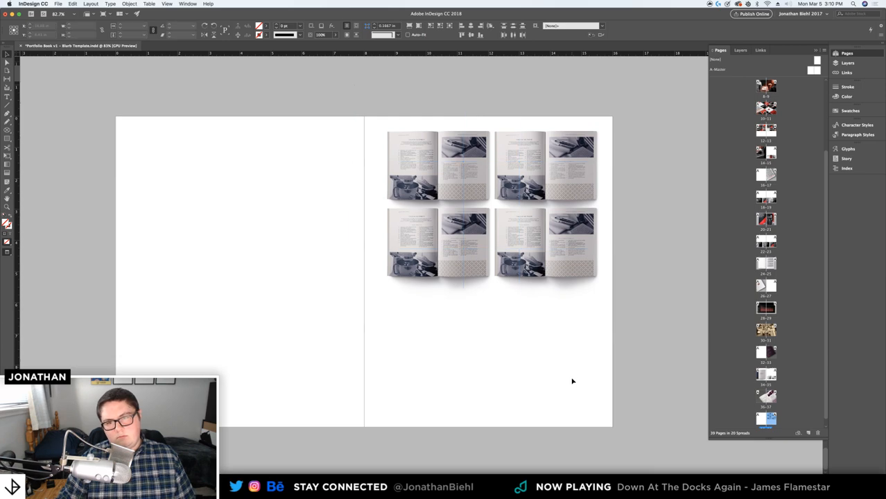
{"action": "left_click_drag", "start_coordinate": [606, 370], "coordinate": [319, 135]}
{"action": "key", "text": "w"}
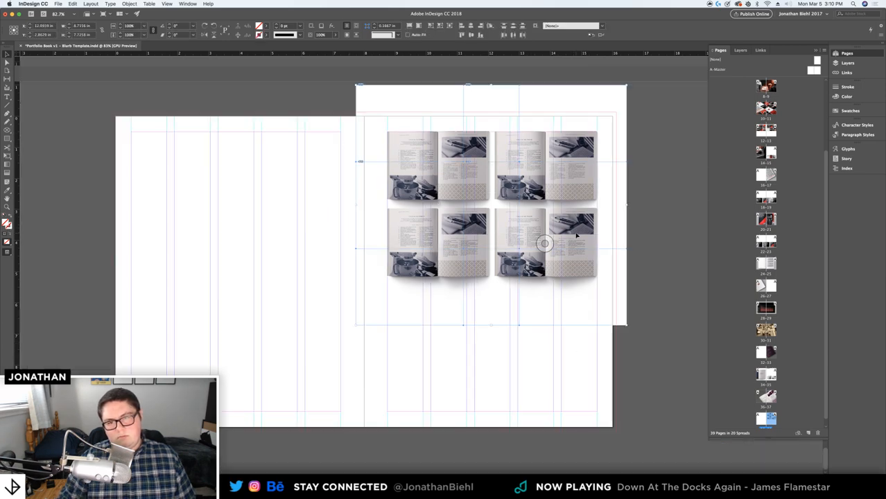
Duplicate the four-book block onto the left page at X about 3.84 in, aligned with that page's margins
{"action": "left_click_drag", "start_coordinate": [574, 233], "coordinate": [317, 233]}
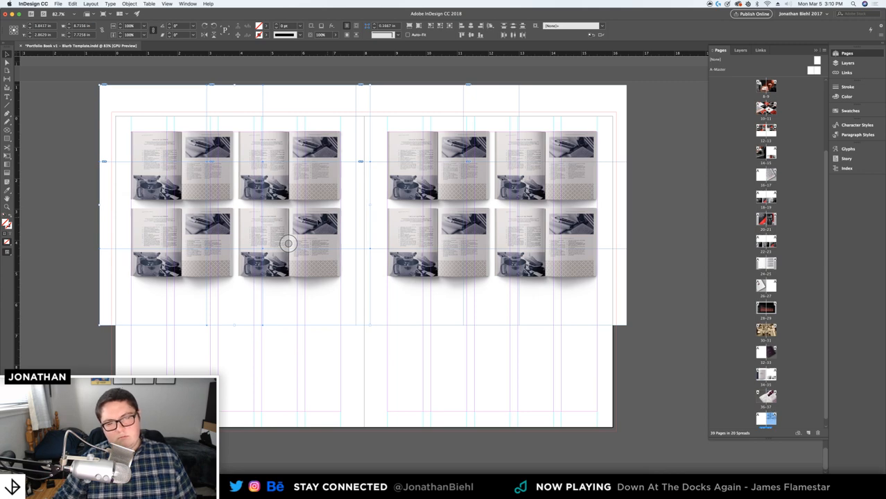
{"action": "left_click", "coordinate": [333, 359]}
{"action": "key", "text": "super+minus"}
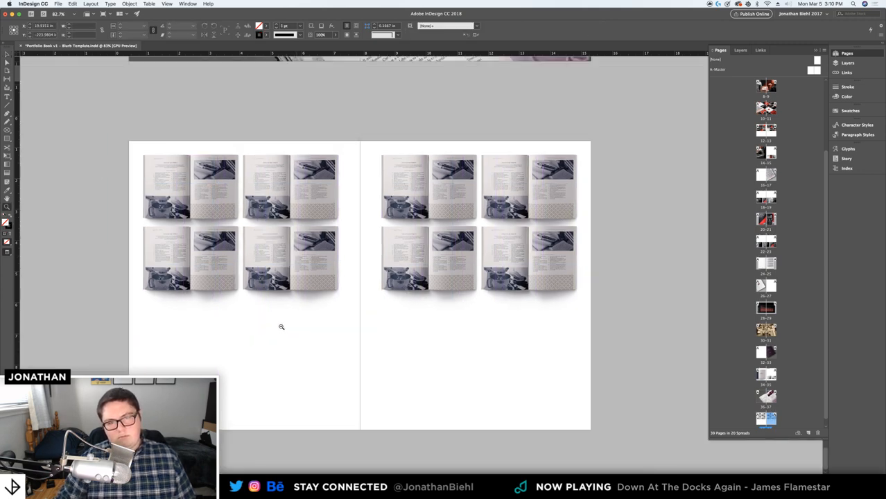
{"action": "scroll", "coordinate": [378, 337], "scroll_direction": "left", "scroll_amount": 1}
{"action": "scroll", "coordinate": [390, 337], "scroll_direction": "right", "scroll_amount": 1}
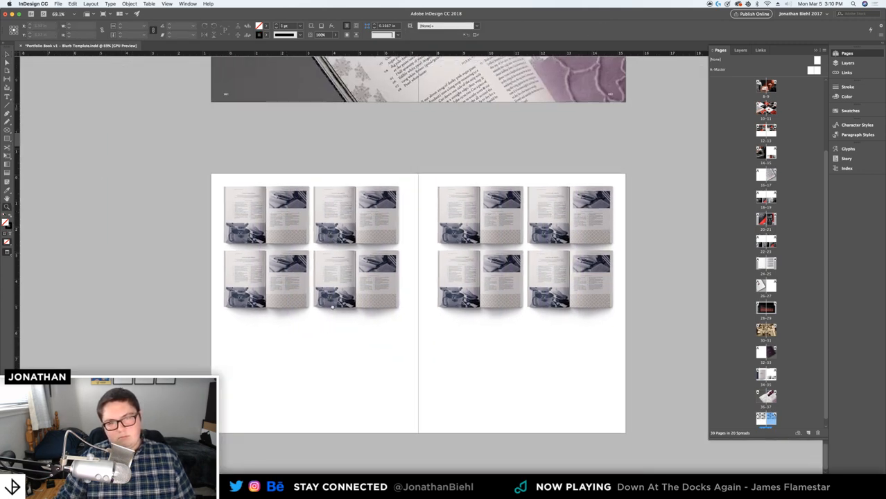
Try deleting the lower row of books on both pages, and undo the deletion
{"action": "key", "text": "v"}
{"action": "left_click", "coordinate": [283, 314]}
{"action": "left_click", "coordinate": [240, 315], "text": "shift"}
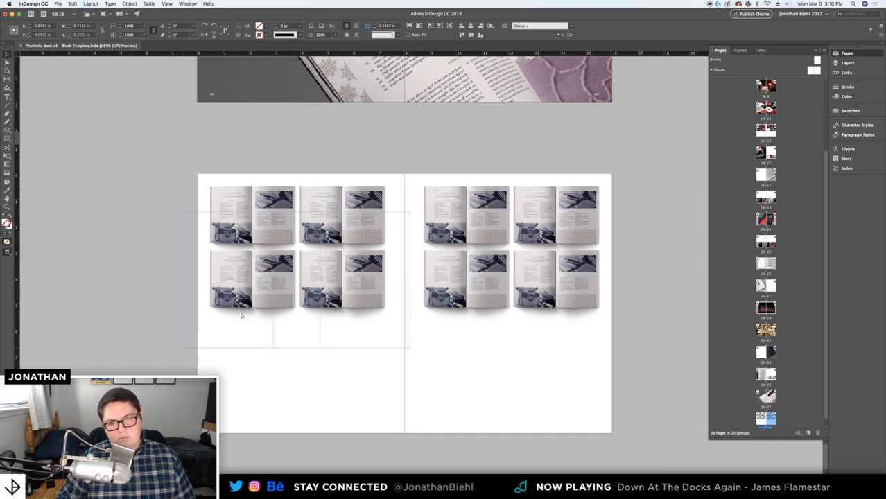
{"action": "left_click", "coordinate": [544, 305], "text": "shift"}
{"action": "key", "text": "Delete"}
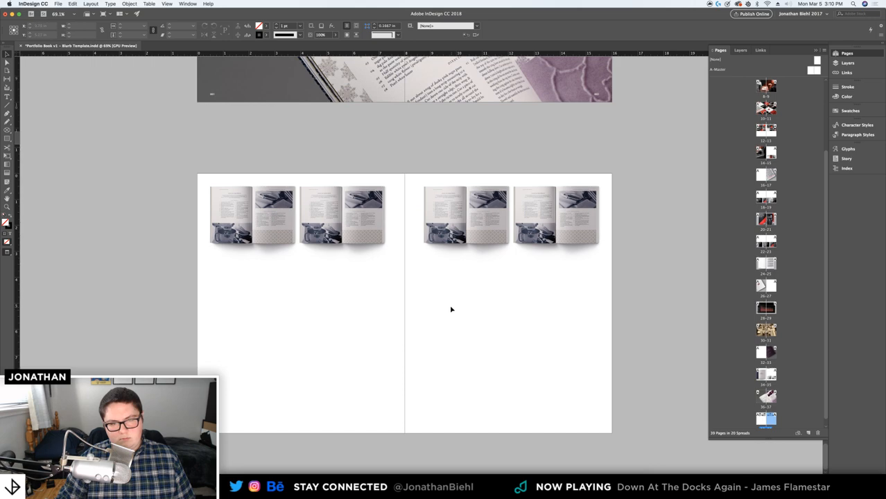
{"action": "key", "text": "super+z"}
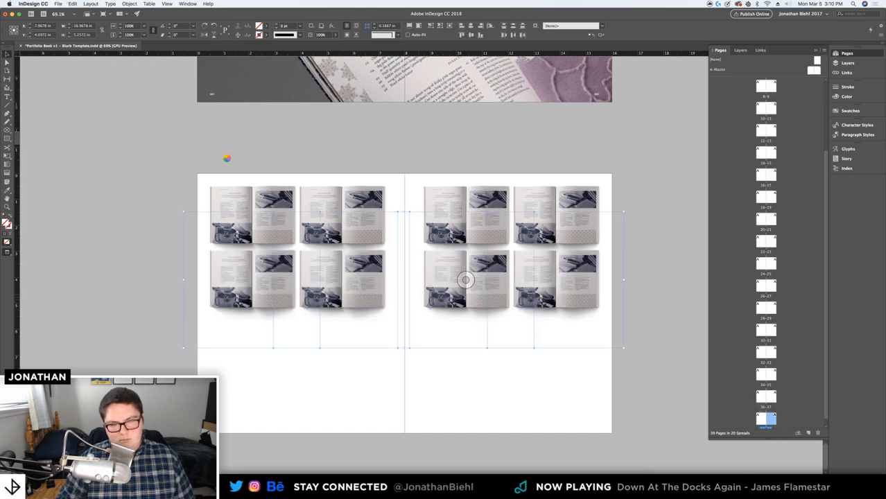
Try one book bleeding off the spread's upper-left corner, and clear all open-book images from the spread
{"action": "key", "text": "super+shift+a"}
{"action": "key", "text": "super+a"}
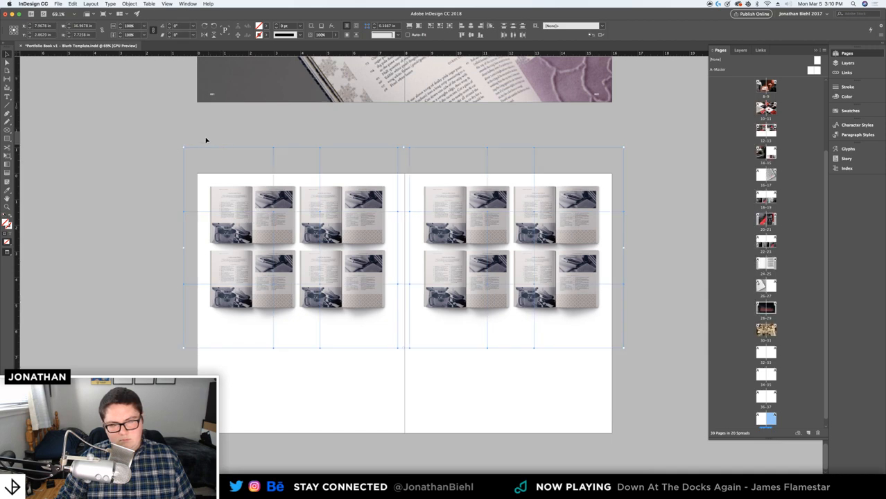
{"action": "left_click_drag", "start_coordinate": [201, 131], "coordinate": [284, 209]}
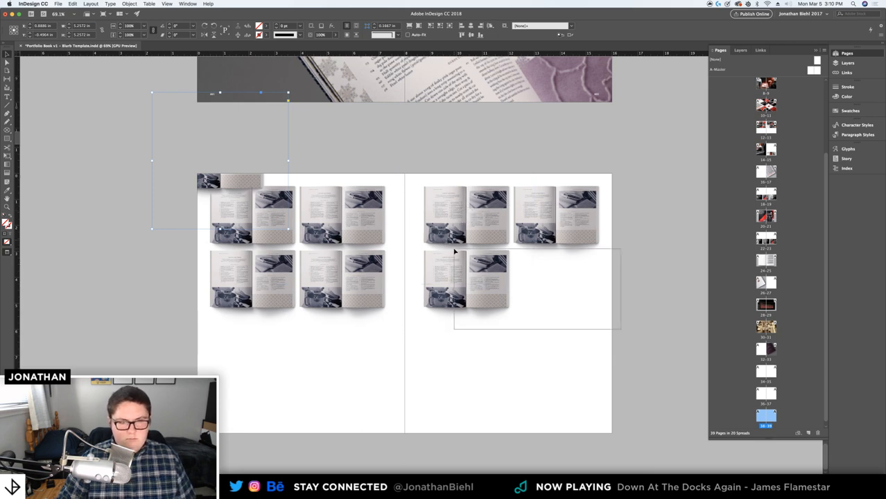
{"action": "key", "text": "super+a"}
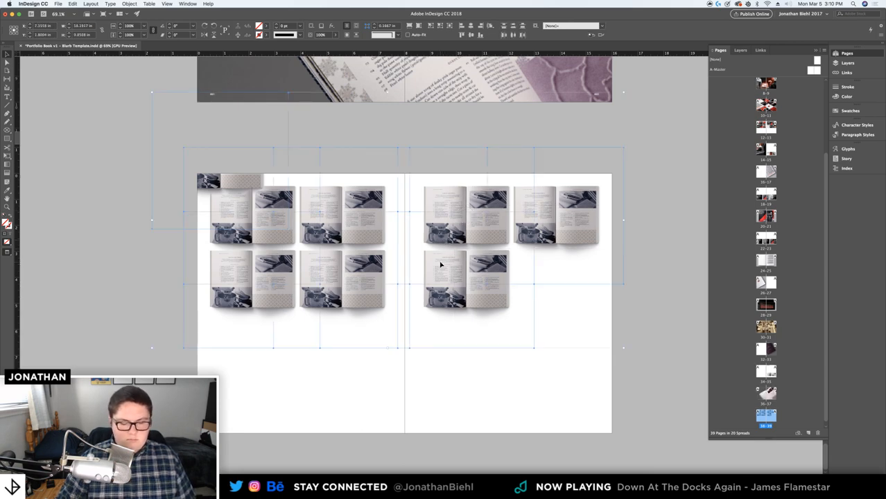
{"action": "key", "text": "Delete"}
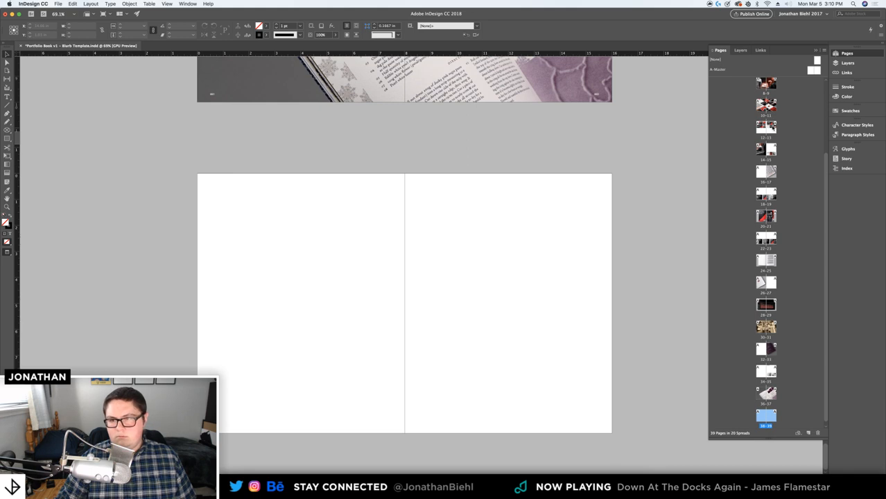
Copy the row of three book images from spread 22–23 to the same position on spread 38–39, and delete the middle one
{"action": "left_click", "coordinate": [773, 128]}
{"action": "left_click", "coordinate": [769, 244]}
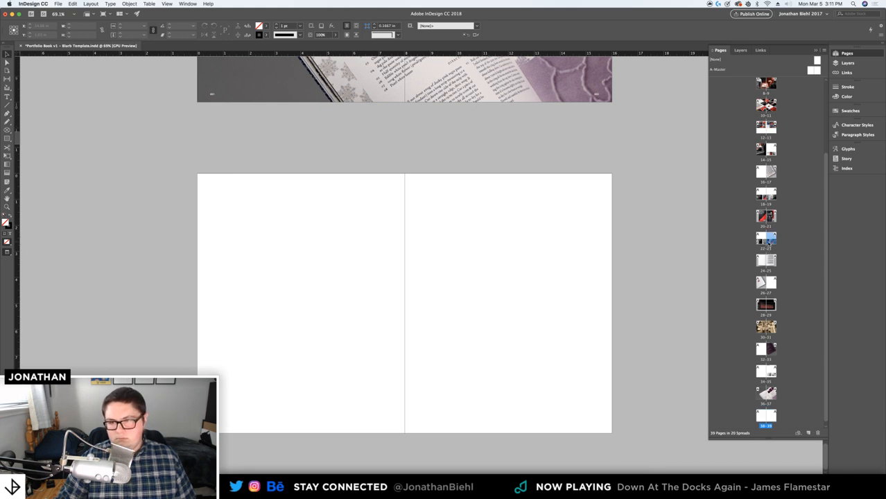
{"action": "double_click", "coordinate": [766, 242]}
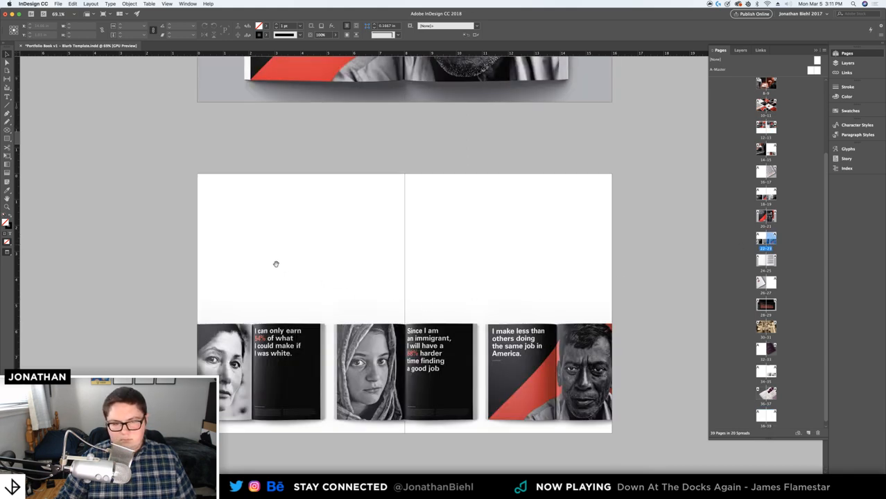
{"action": "left_click_drag", "start_coordinate": [257, 263], "coordinate": [576, 326]}
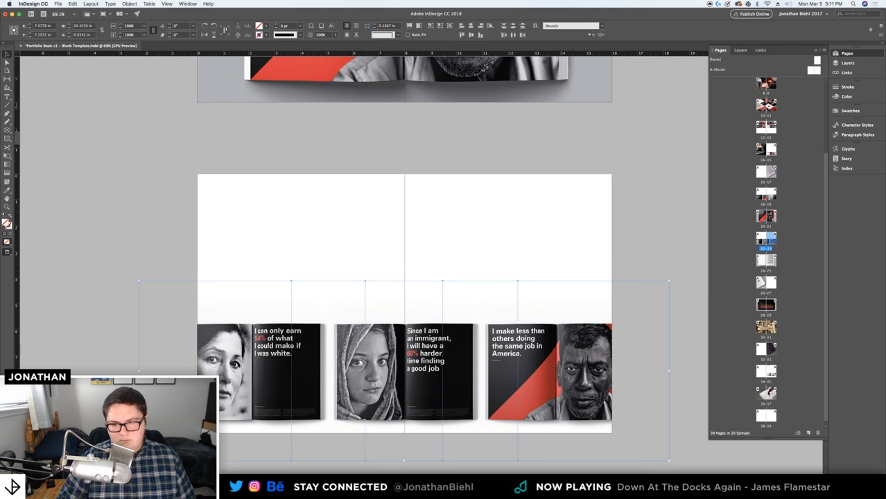
{"action": "scroll", "coordinate": [780, 369], "scroll_direction": "down", "scroll_amount": 1}
{"action": "double_click", "coordinate": [766, 414]}
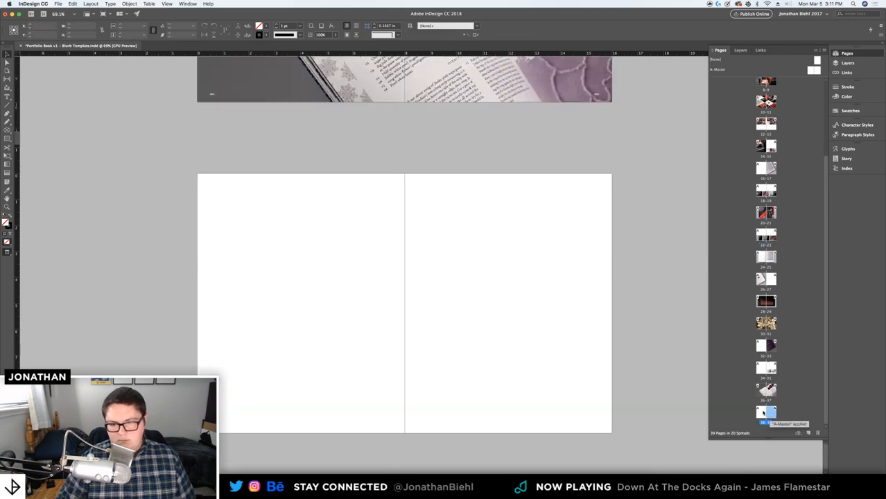
{"action": "key", "text": "super+v"}
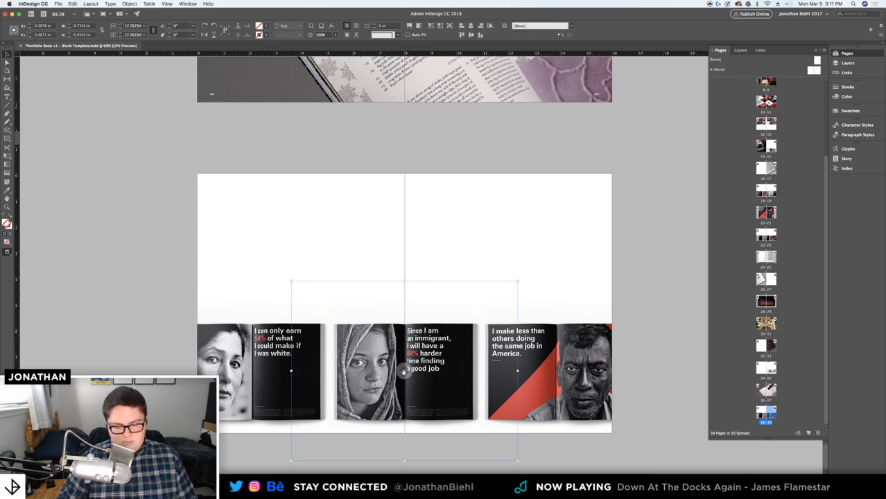
{"action": "key", "text": "Delete"}
Switch to Finder and preview the open-book spread images of the project to choose one for the middle of the row
{"action": "left_click", "coordinate": [248, 485]}
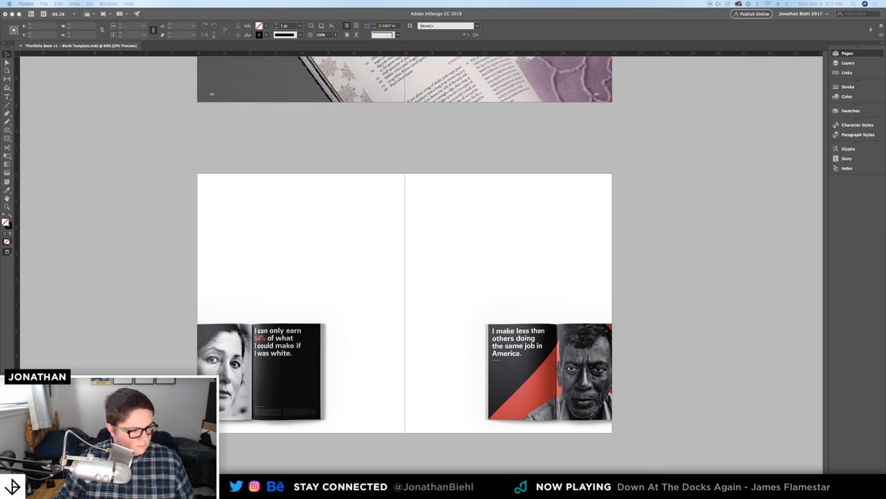
{"action": "key", "text": "space"}
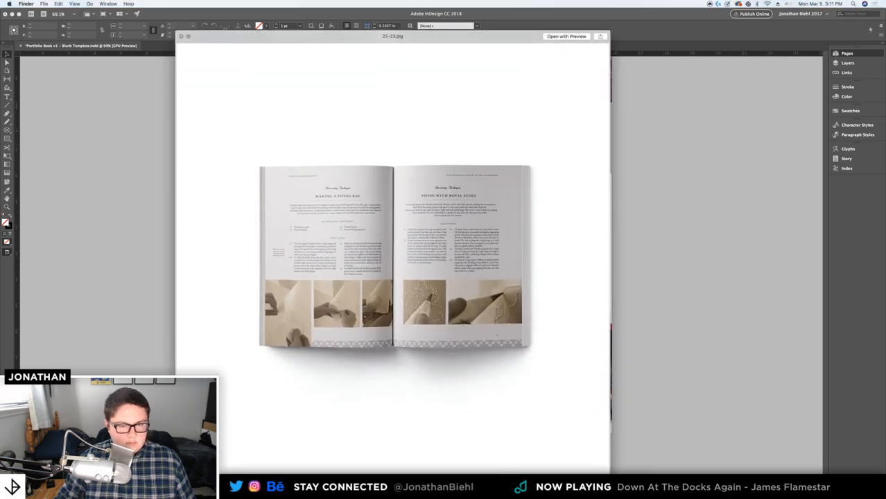
{"action": "key", "text": "space"}
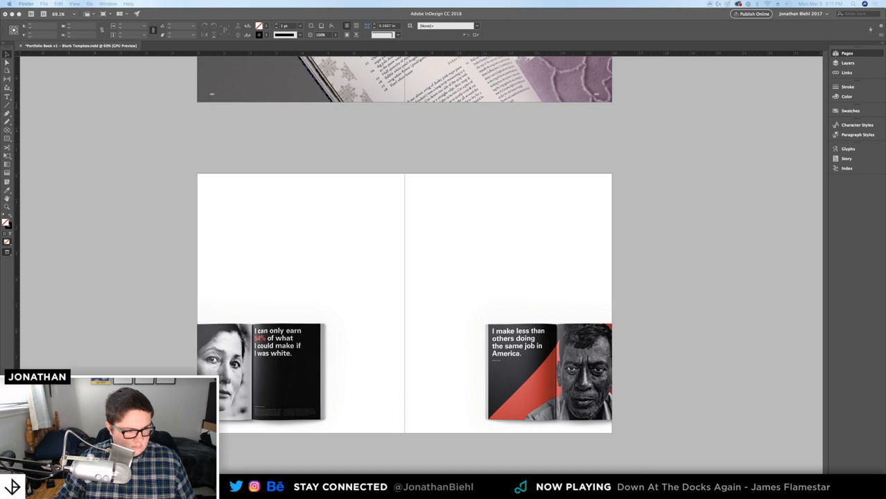
{"action": "key", "text": "space"}
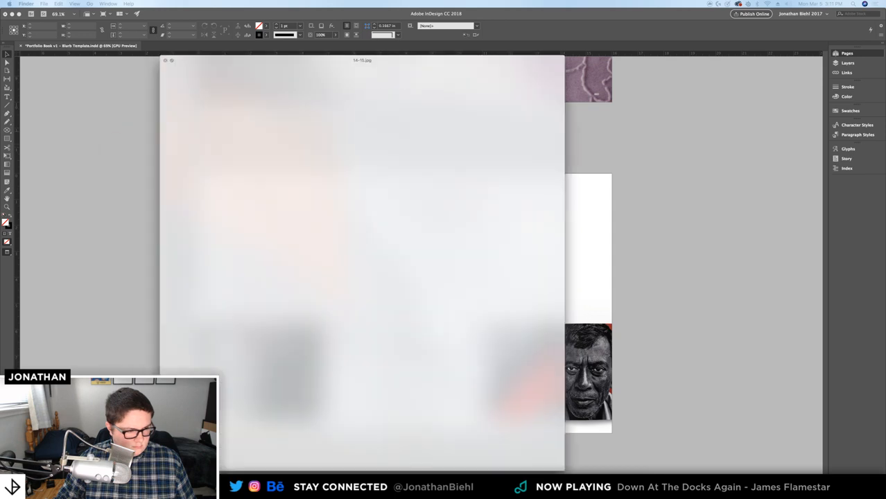
{"action": "key", "text": "space"}
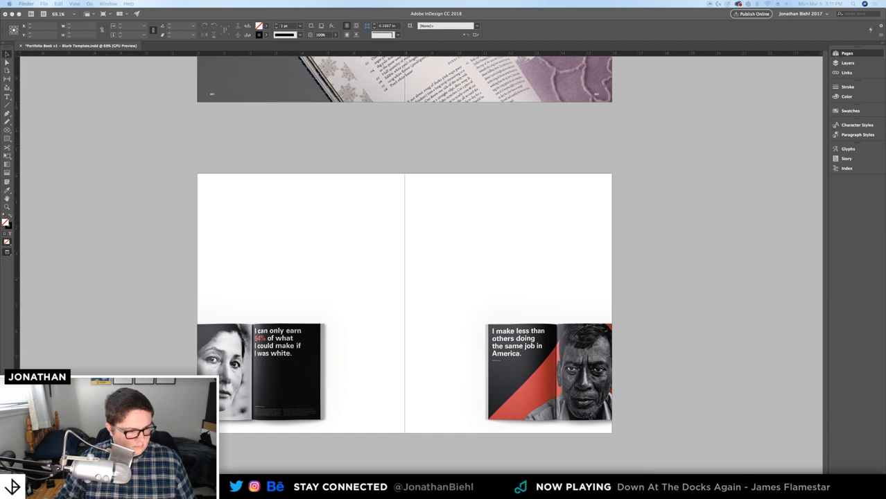
{"action": "key", "text": "space"}
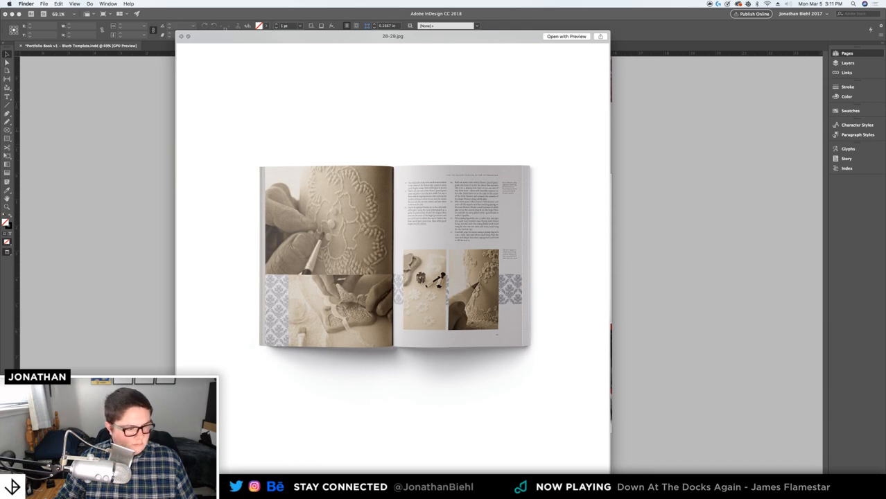
{"action": "key", "text": "Up"}
{"action": "key", "text": "Up"}
{"action": "key", "text": "Up"}
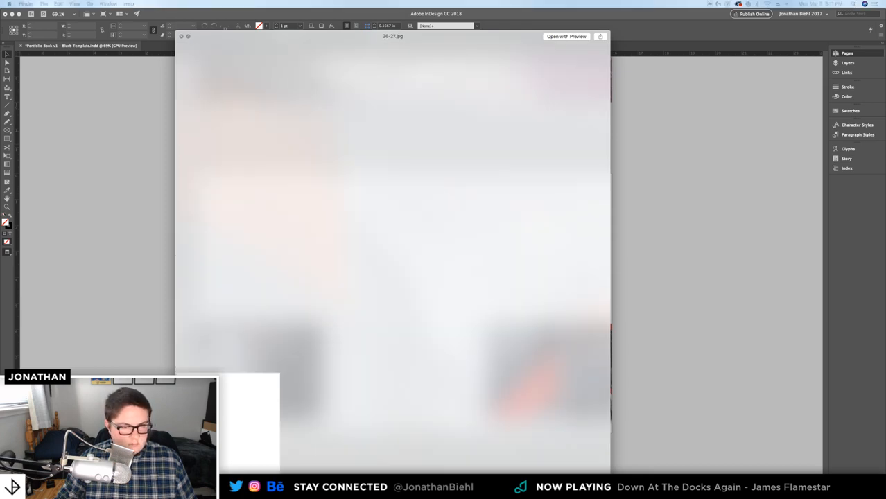
{"action": "key", "text": "space"}
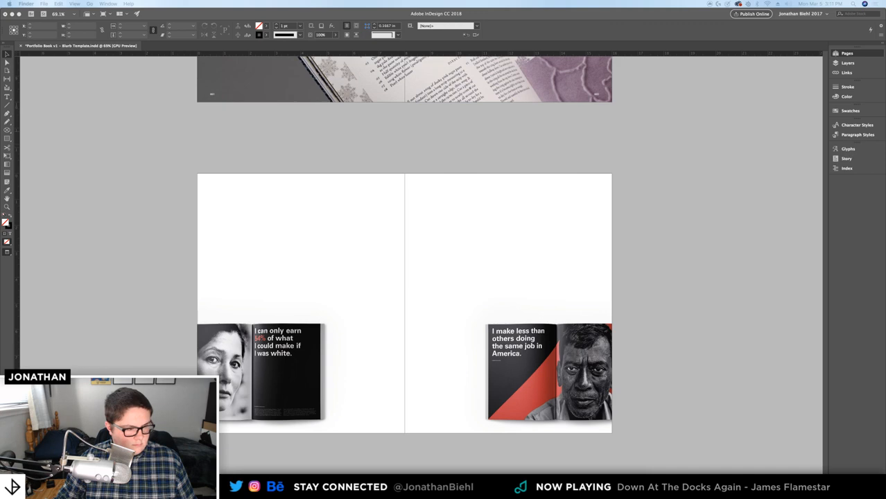
{"action": "key", "text": "space"}
{"action": "key", "text": "space"}
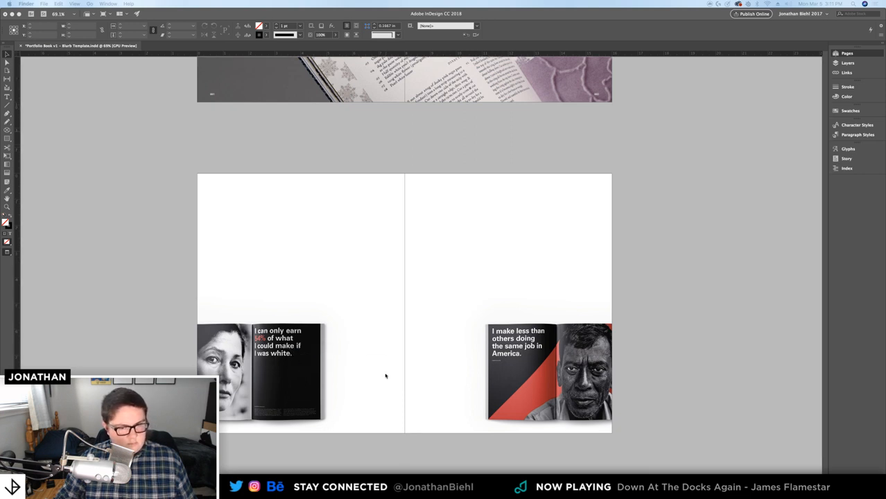
Place the sepia open-book image of the woman in the kitchen in the middle frame on spread 38–39, and select its content
{"action": "left_click", "coordinate": [385, 375]}
{"action": "left_click", "coordinate": [262, 377]}
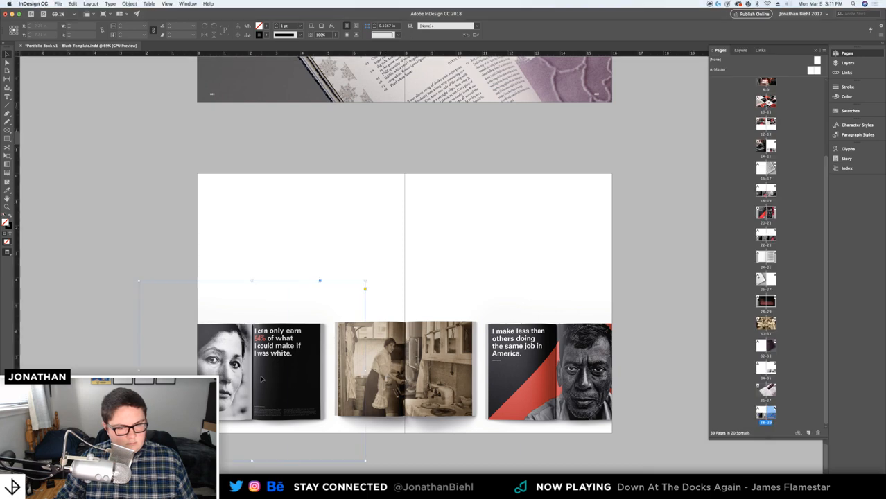
{"action": "left_click", "coordinate": [406, 374]}
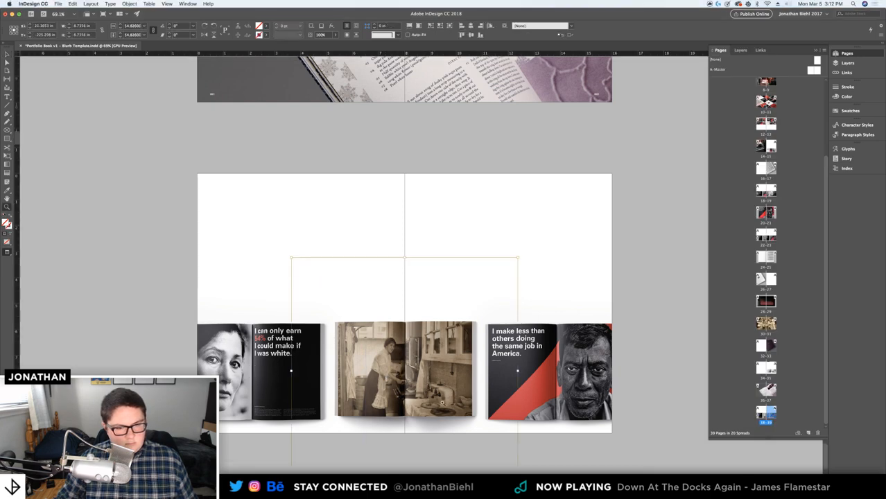
{"action": "left_click_drag", "start_coordinate": [442, 403], "coordinate": [478, 402]}
{"action": "left_click_drag", "start_coordinate": [457, 281], "coordinate": [464, 258]}
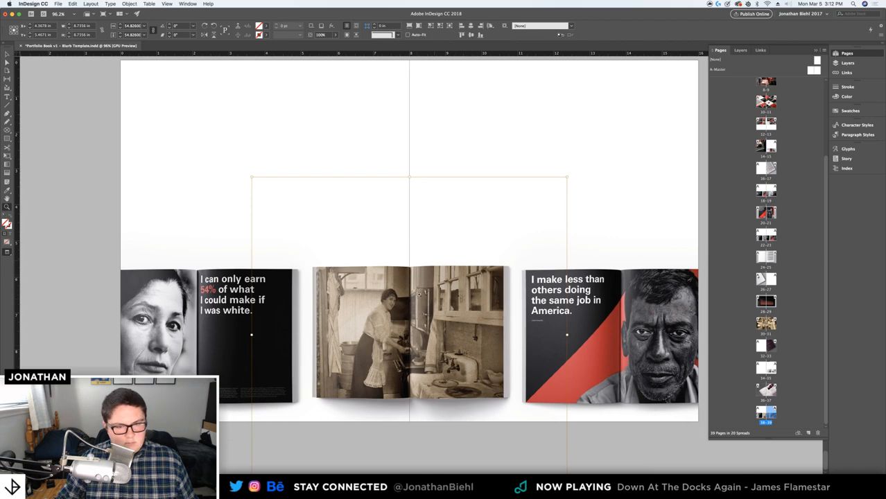
Enlarge the placed image inside the middle frame to about 9.01 in wide, and nudge it down to the bottom margin
{"action": "left_click", "coordinate": [409, 336]}
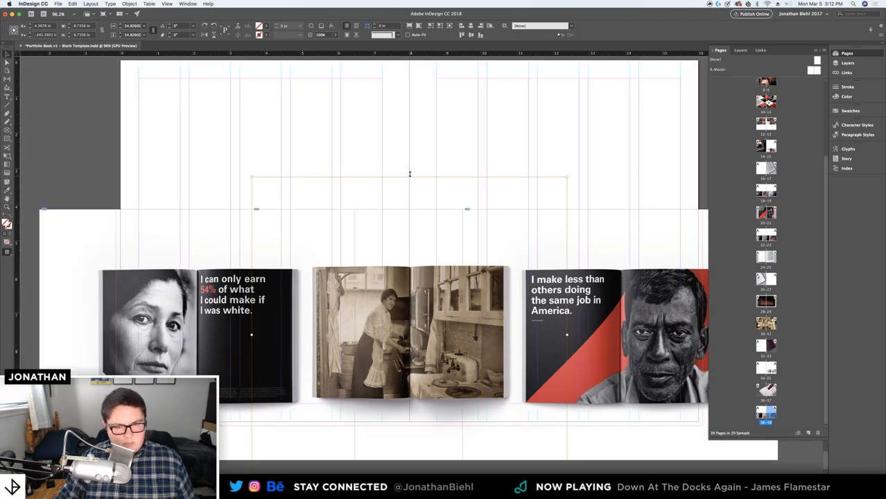
{"action": "left_click_drag", "start_coordinate": [409, 174], "coordinate": [409, 167]}
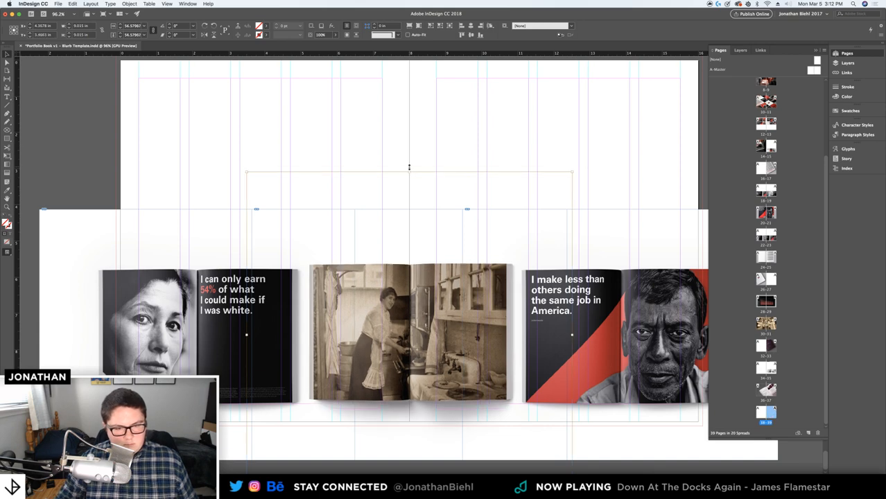
{"action": "key", "text": "shift+Down"}
{"action": "key", "text": "Up"}
{"action": "key", "text": "Up"}
{"action": "key", "text": "Up"}
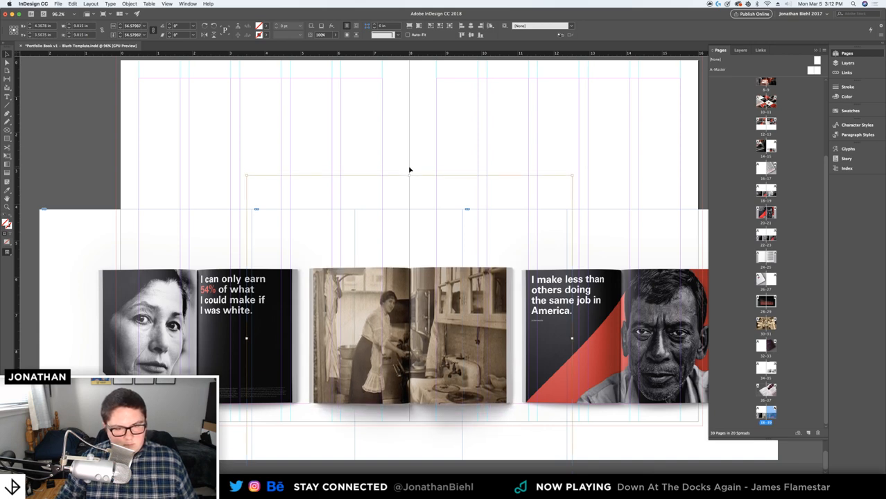
{"action": "key", "text": "Down"}
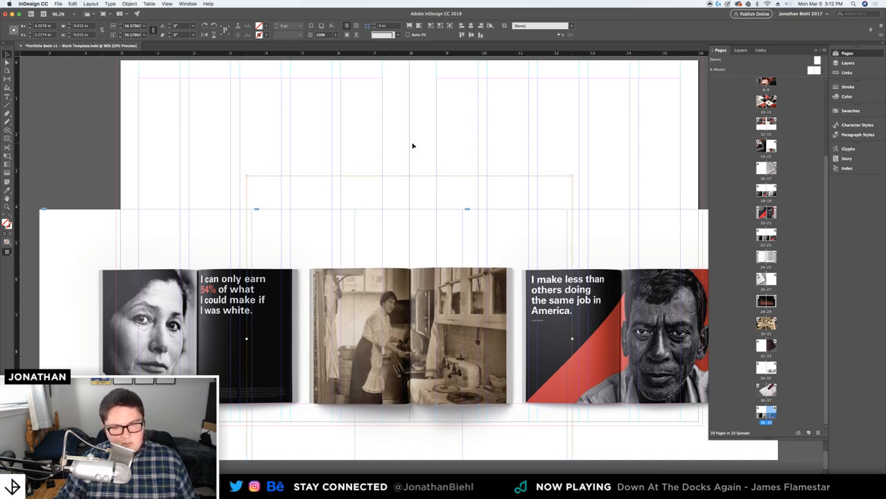
Duplicate the middle book over the left one at X about 2.06 in, evenly spaced, and delete the old left book
{"action": "key", "text": "Escape"}
{"action": "left_click_drag", "start_coordinate": [391, 233], "coordinate": [236, 238]}
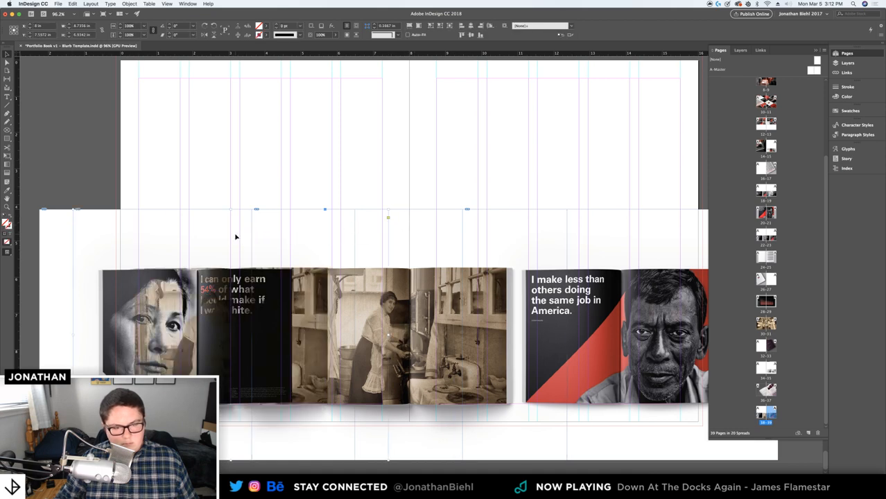
{"action": "key", "text": "shift+Left"}
{"action": "key", "text": "shift+Left"}
{"action": "key", "text": "shift+Left"}
{"action": "key", "text": "shift+Left"}
{"action": "key", "text": "shift+Left"}
{"action": "key", "text": "shift+Left"}
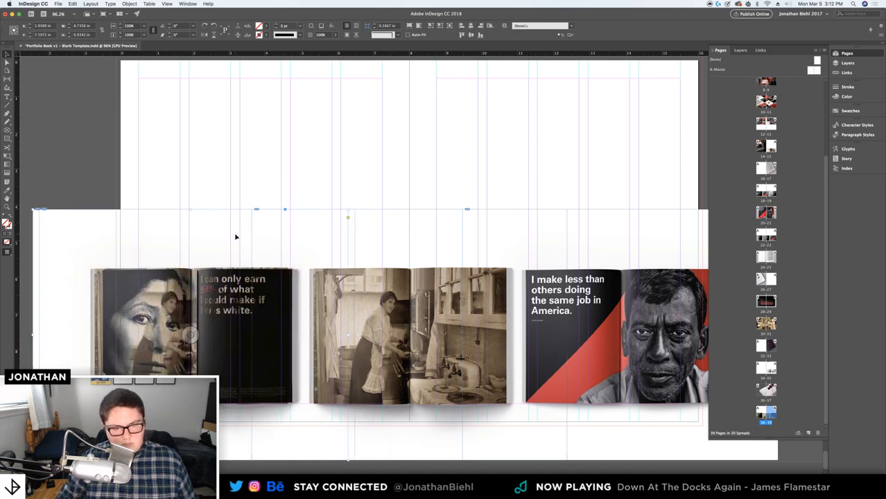
{"action": "key", "text": "shift+Right"}
{"action": "key", "text": "Left"}
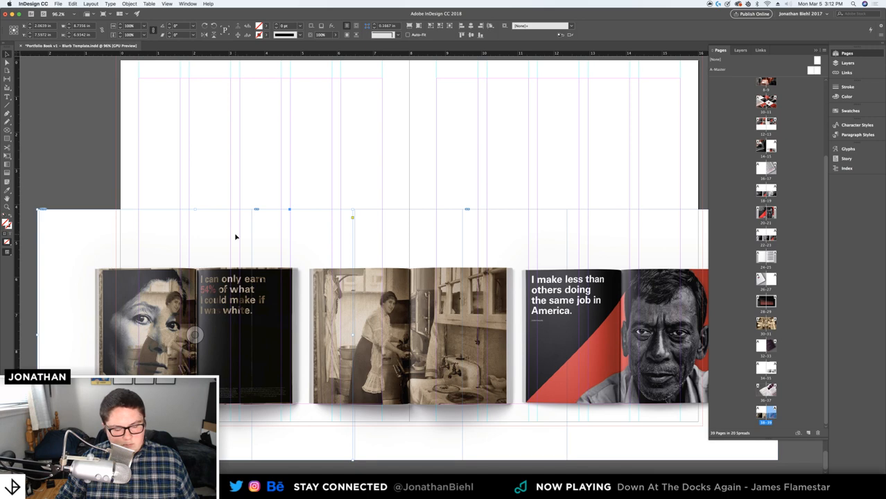
{"action": "key", "text": "Right"}
{"action": "key", "text": "Right"}
{"action": "key", "text": "Right"}
{"action": "key", "text": "Right"}
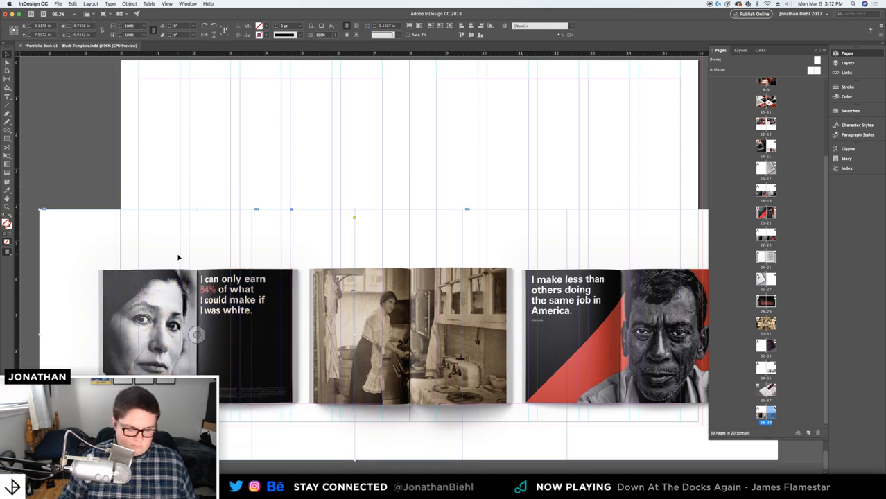
{"action": "key", "text": "Delete"}
{"action": "key", "text": "alt+shift+super+v"}
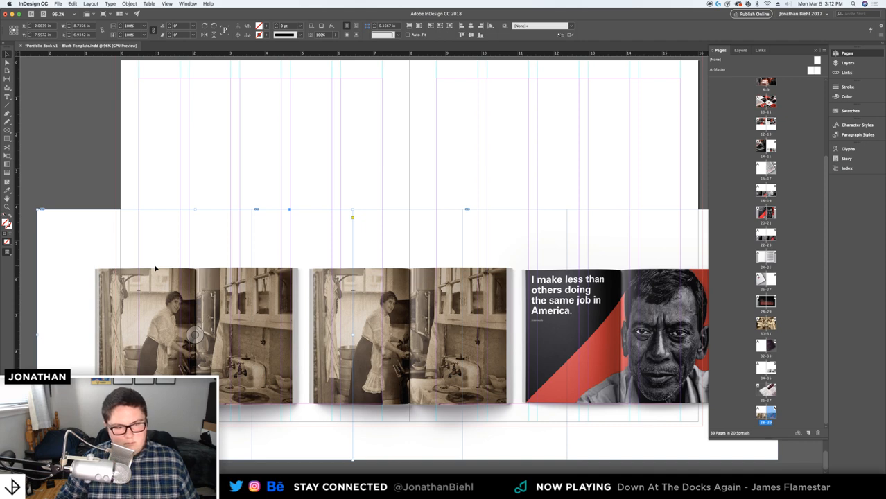
Duplicate the kitchen book over the right one at X about 13.87 in, and remove the old right book
{"action": "left_click_drag", "start_coordinate": [124, 270], "coordinate": [538, 268]}
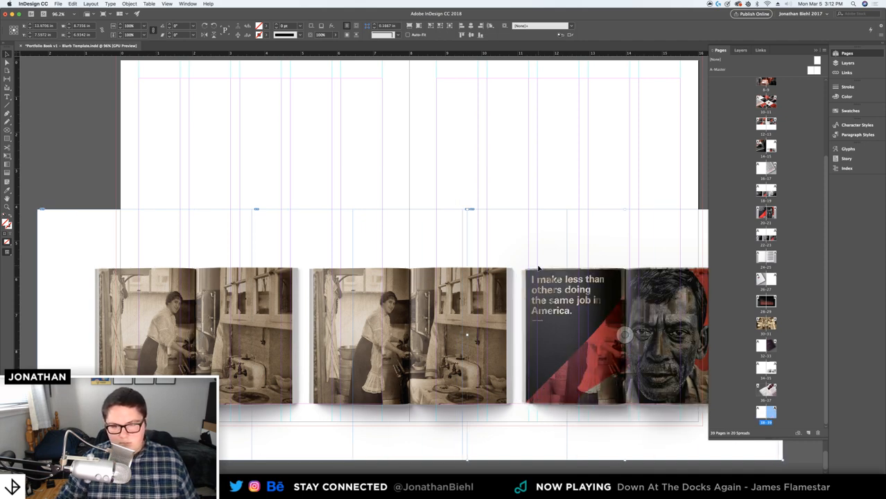
{"action": "key", "text": "Left"}
{"action": "key", "text": "Left"}
{"action": "key", "text": "Left"}
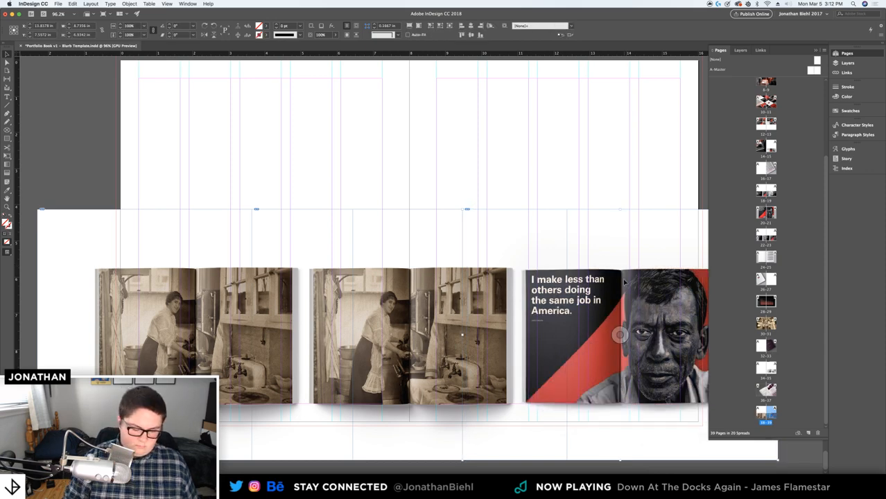
{"action": "key", "text": "Delete"}
{"action": "key", "text": "cmd+z"}
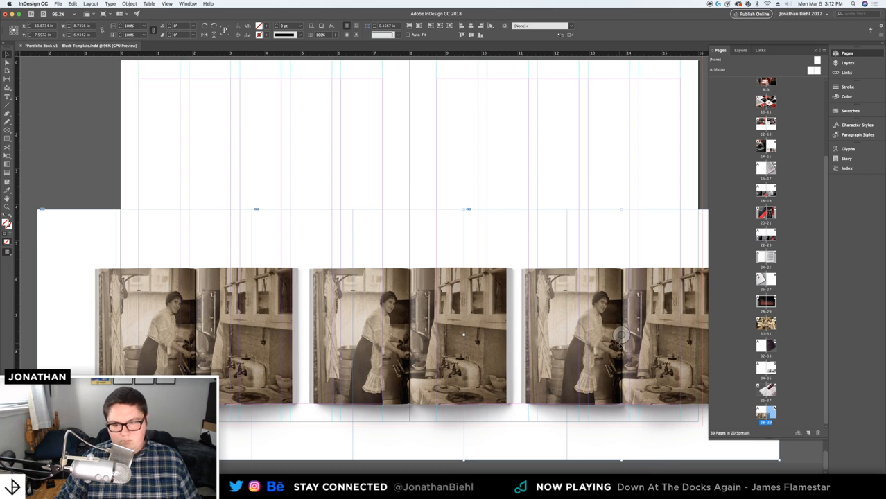
Delete the kitchen image from all three frames in the row, keeping the empty frames
{"action": "key", "text": "Delete"}
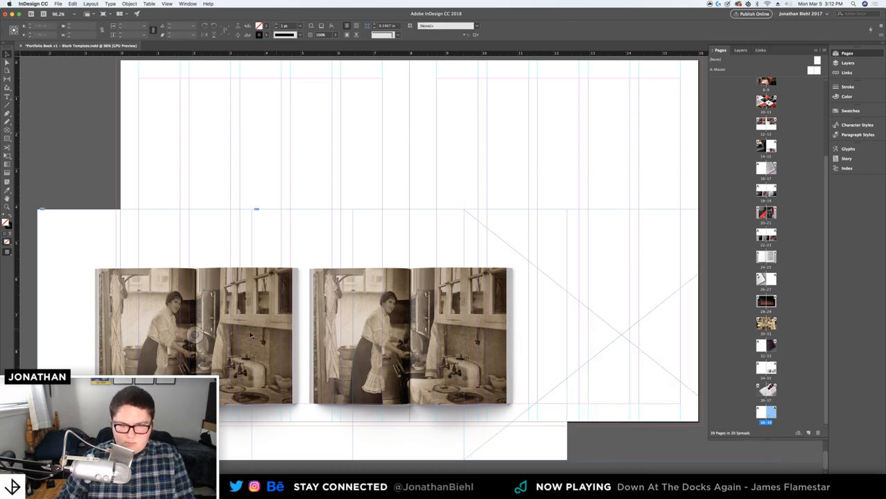
{"action": "left_click", "coordinate": [195, 334]}
{"action": "key", "text": "Delete"}
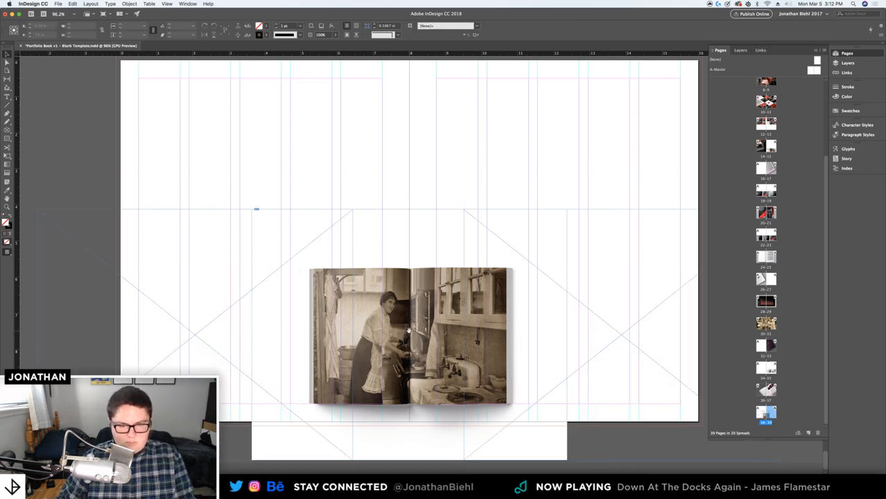
{"action": "left_click", "coordinate": [409, 334]}
{"action": "key", "text": "Delete"}
Place the open-book image of the sepia kitchen scene with children from Finder into the empty middle frame
{"action": "key", "text": "super+Tab"}
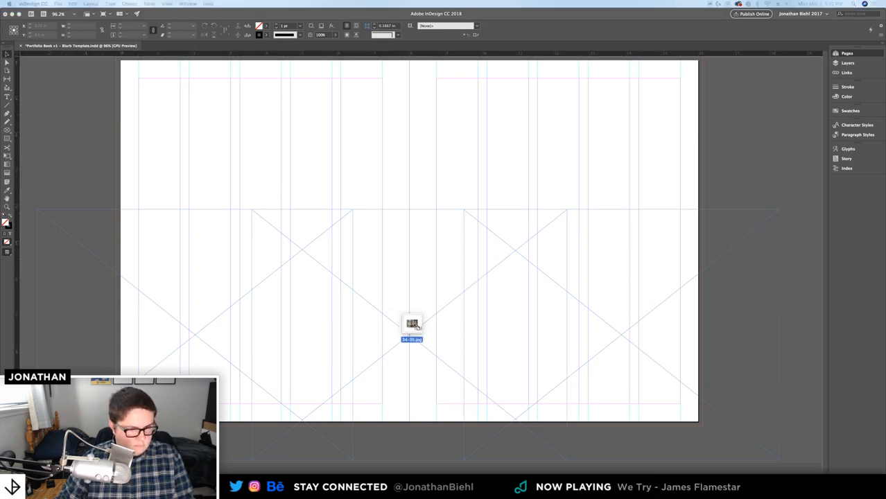
{"action": "left_click_drag", "start_coordinate": [411, 326], "coordinate": [415, 324]}
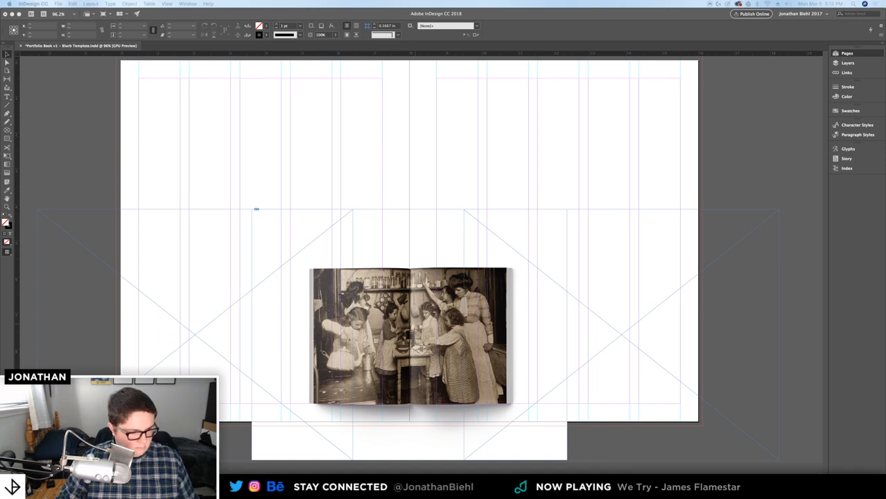
{"action": "key", "text": "space"}
{"action": "key", "text": "space"}
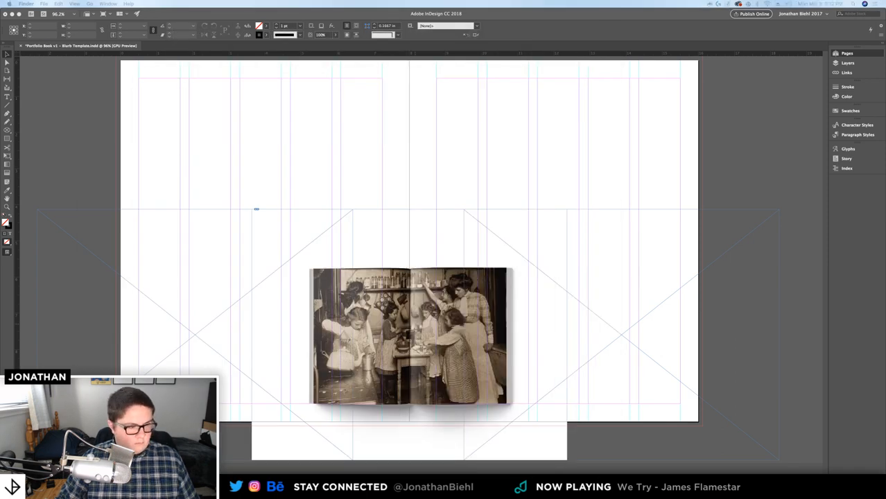
{"action": "left_click", "coordinate": [389, 333]}
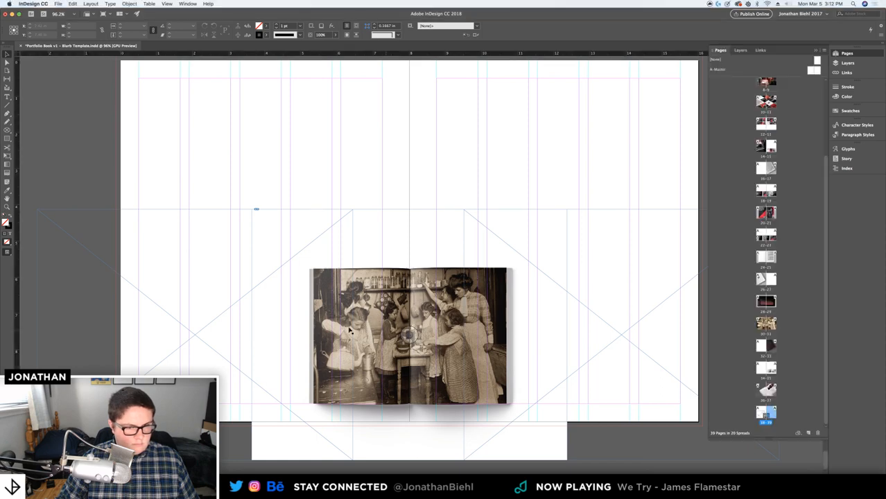
Place the blue heart-shaped cookie spread from Finder in the left frame and the purple jewelry-box spread in the right frame
{"action": "key", "text": "super+Tab"}
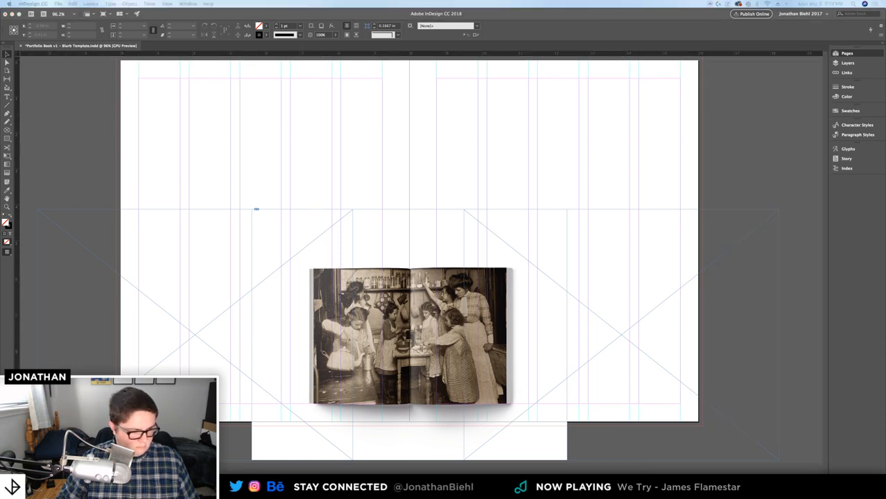
{"action": "key", "text": "space"}
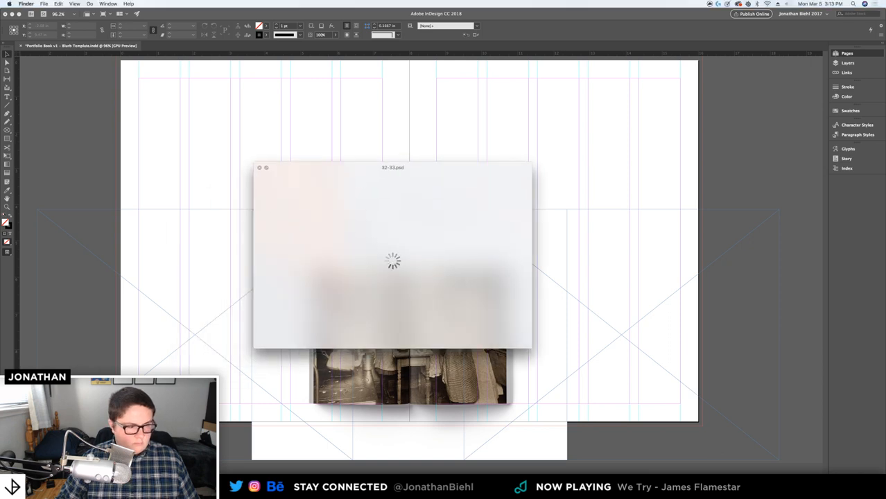
{"action": "key", "text": "space"}
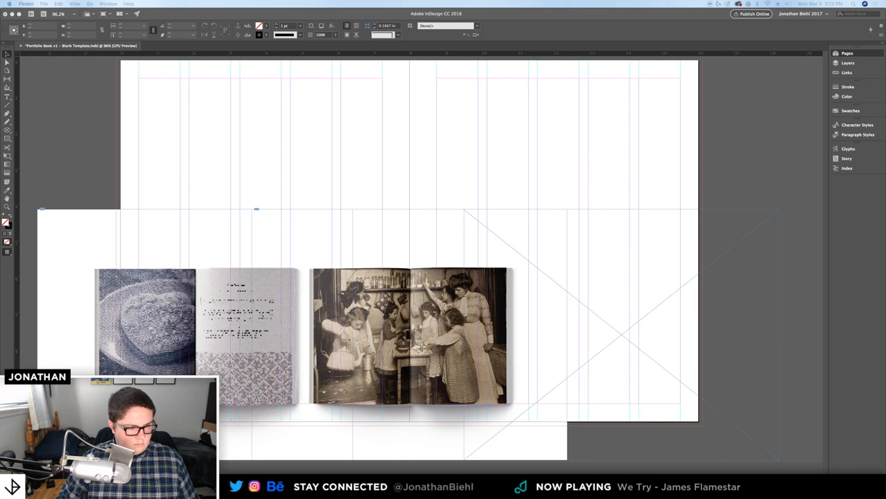
{"action": "left_click_drag", "start_coordinate": [510, 316], "coordinate": [677, 303]}
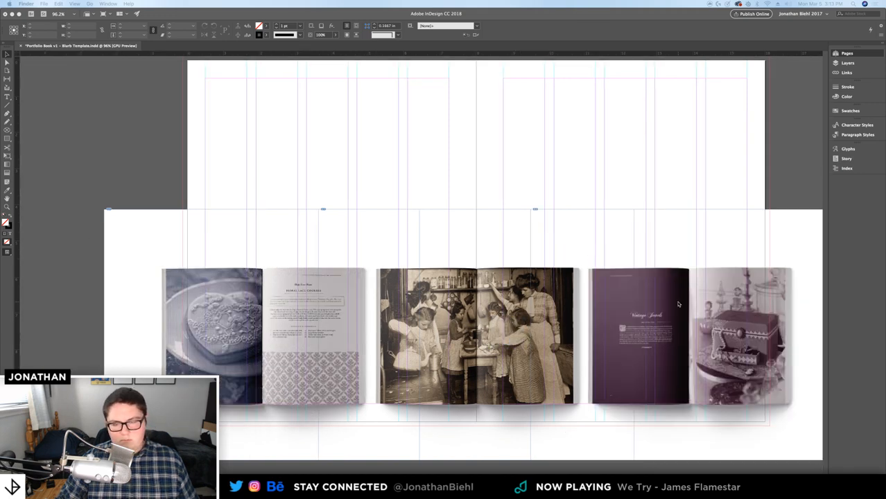
{"action": "left_click", "coordinate": [650, 177]}
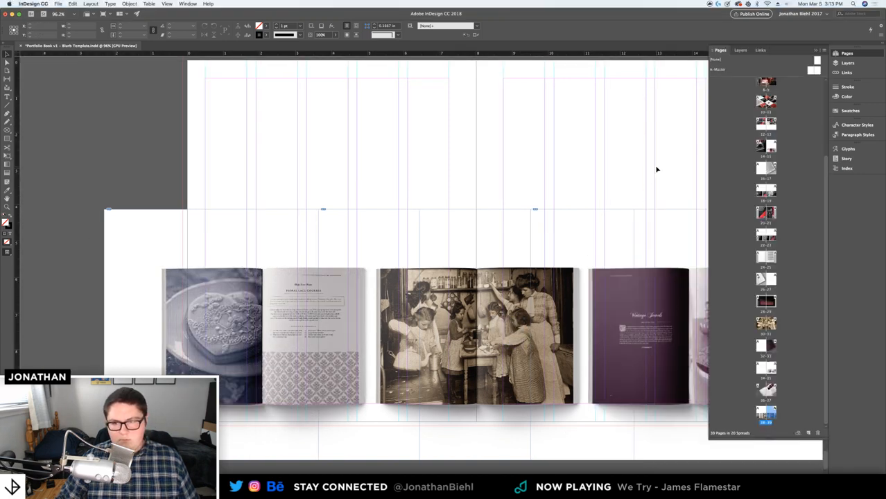
{"action": "left_click", "coordinate": [862, 55]}
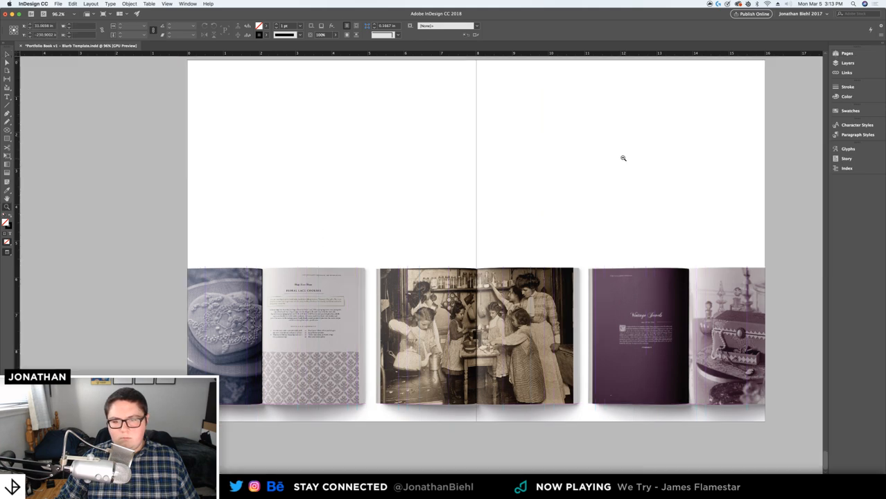
{"action": "key", "text": "super+alt+0"}
{"action": "left_click_drag", "start_coordinate": [608, 213], "coordinate": [507, 178]}
{"action": "left_click_drag", "start_coordinate": [518, 205], "coordinate": [505, 221]}
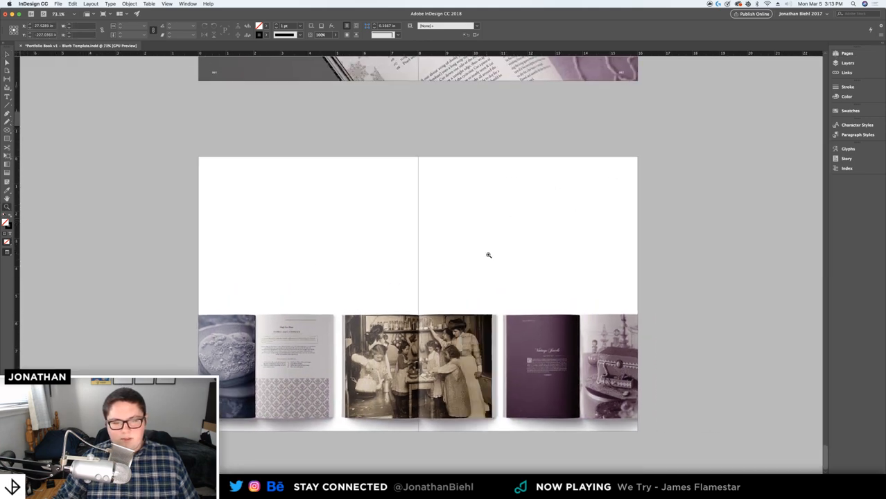
{"action": "left_click_drag", "start_coordinate": [489, 253], "coordinate": [521, 245]}
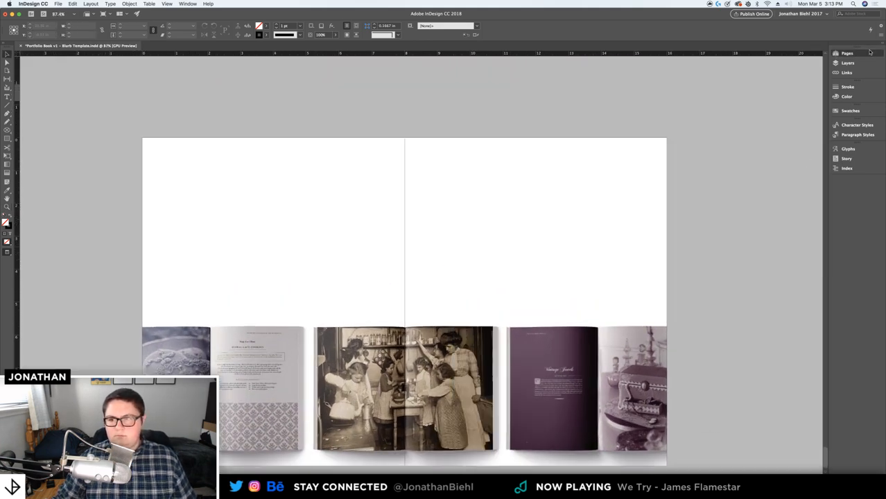
Copy both running headers, the row of progress squares and the page number from spread 34–35, excluding the book images
{"action": "left_click", "coordinate": [847, 53]}
{"action": "double_click", "coordinate": [768, 373]}
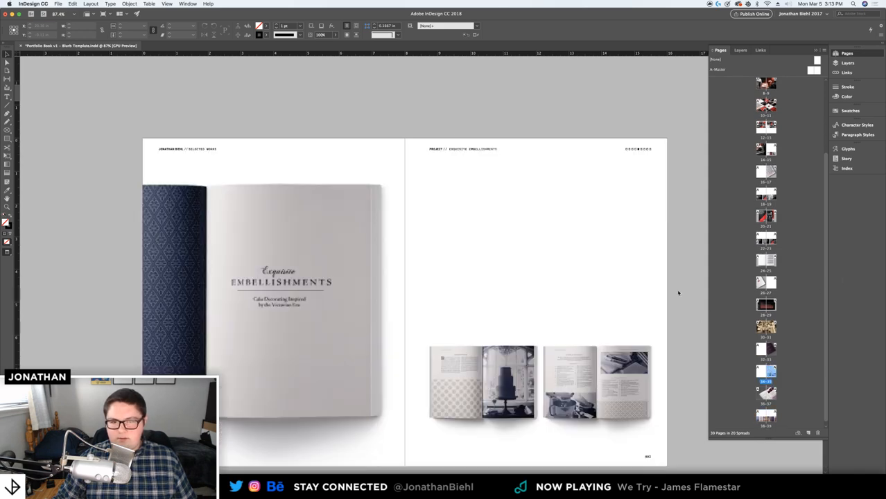
{"action": "left_click_drag", "start_coordinate": [141, 134], "coordinate": [669, 150]}
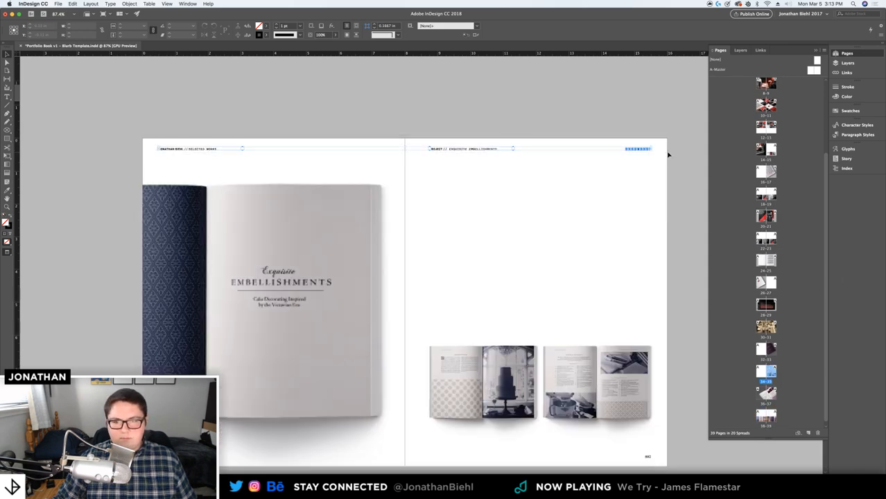
{"action": "scroll", "coordinate": [684, 433], "scroll_direction": "down", "scroll_amount": 3}
{"action": "left_click_drag", "start_coordinate": [675, 415], "coordinate": [208, 393]}
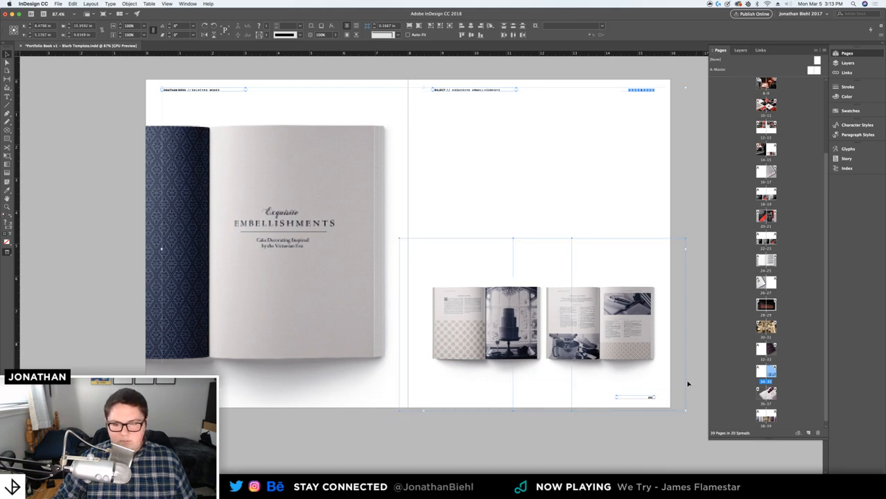
{"action": "left_click", "coordinate": [479, 296], "text": "shift"}
{"action": "left_click", "coordinate": [548, 297], "text": "shift"}
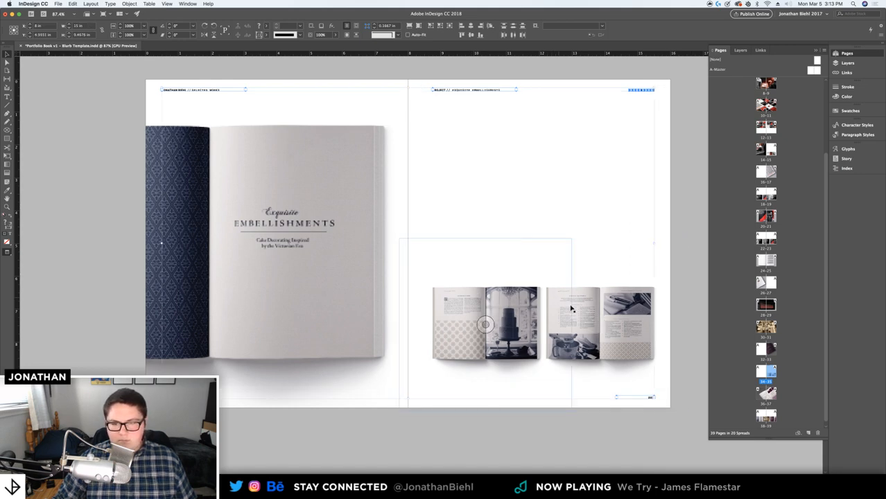
{"action": "left_click", "coordinate": [550, 450]}
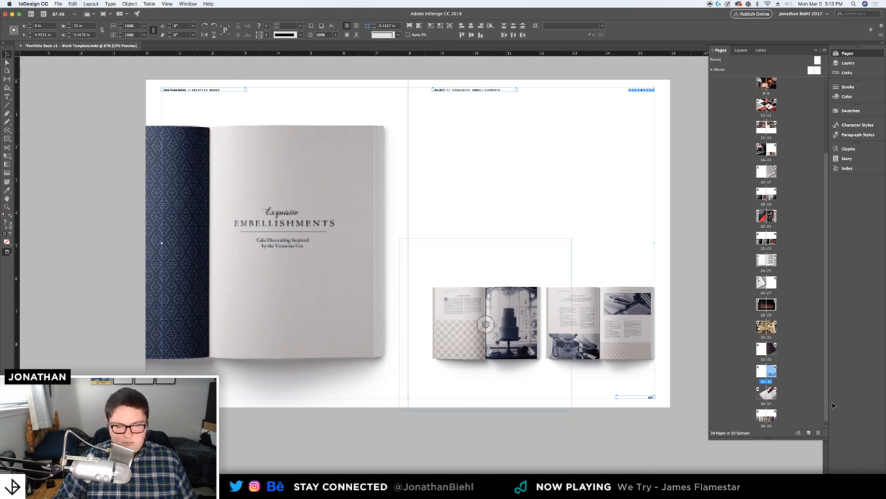
Paste the headers, progress squares and page number in place on spread 38–39, and save the document
{"action": "left_click", "coordinate": [767, 417]}
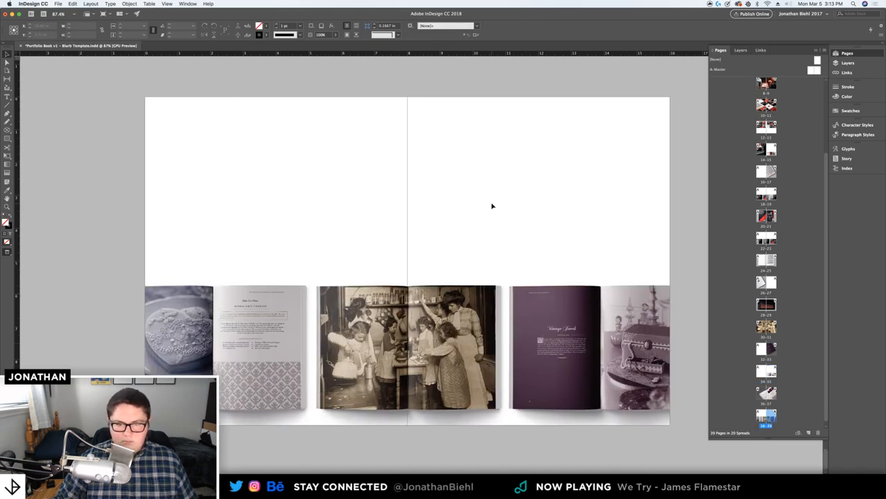
{"action": "key", "text": "alt+shift+super+v"}
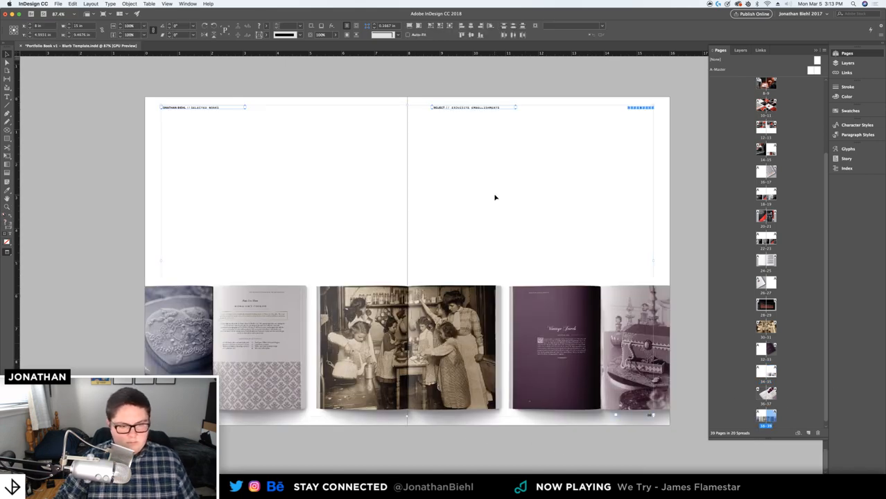
{"action": "left_click", "coordinate": [159, 140]}
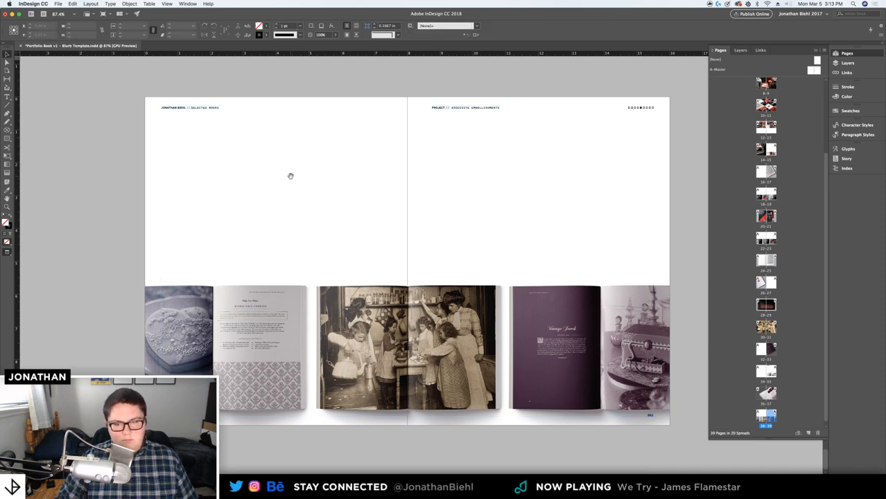
{"action": "scroll", "coordinate": [284, 177], "scroll_direction": "right", "scroll_amount": 2}
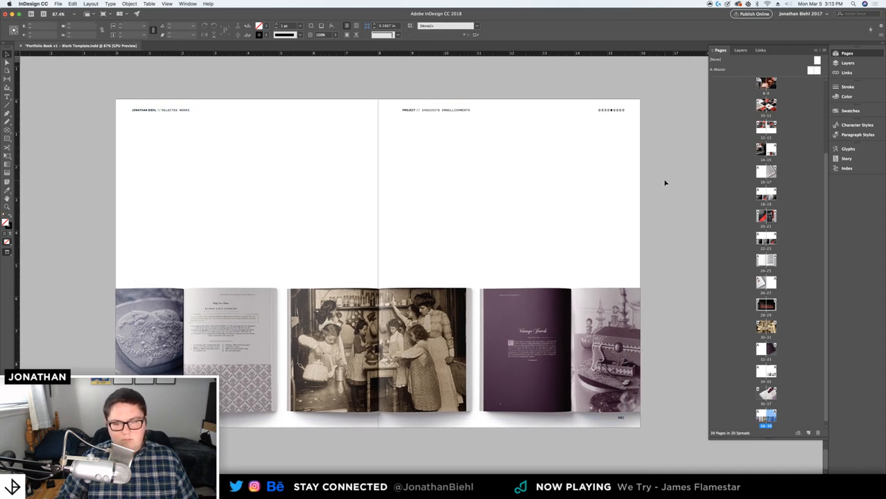
{"action": "key", "text": "super+s"}
Examine the three-book row on spread 38–39 with frame edges and guides shown, and in preview mode
{"action": "key", "text": "w"}
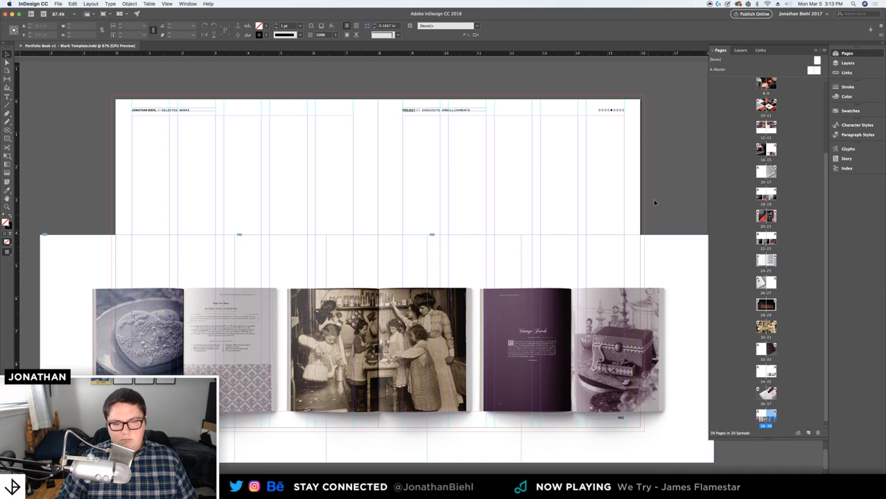
{"action": "key", "text": "w"}
{"action": "left_click_drag", "start_coordinate": [638, 248], "coordinate": [355, 276]}
{"action": "key", "text": "super+z"}
{"action": "left_click", "coordinate": [642, 199]}
{"action": "key", "text": "w"}
{"action": "left_click_drag", "start_coordinate": [654, 197], "coordinate": [117, 298]}
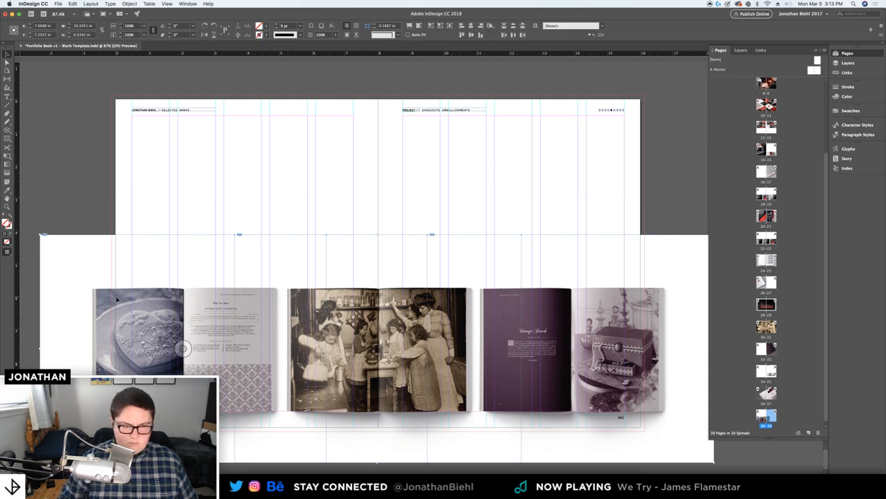
{"action": "left_click", "coordinate": [193, 195]}
{"action": "key", "text": "w"}
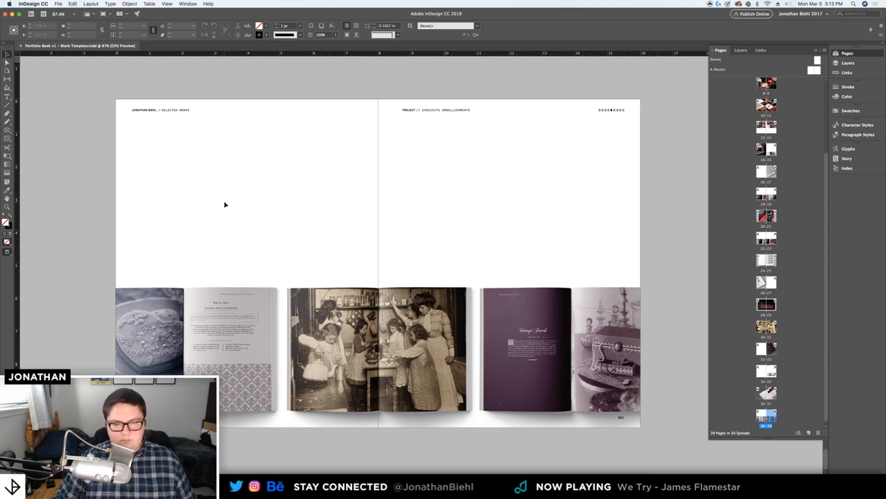
{"action": "scroll", "coordinate": [268, 220], "scroll_direction": "down", "scroll_amount": 1}
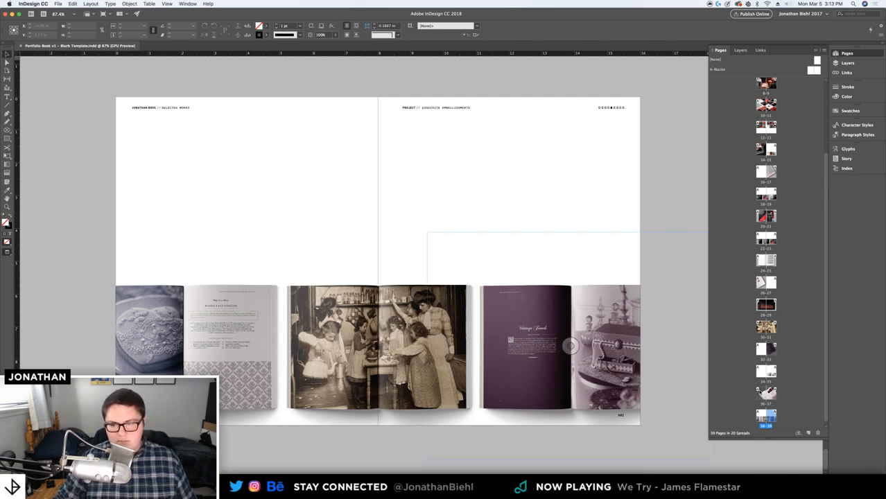
{"action": "scroll", "coordinate": [787, 374], "scroll_direction": "down", "scroll_amount": 1}
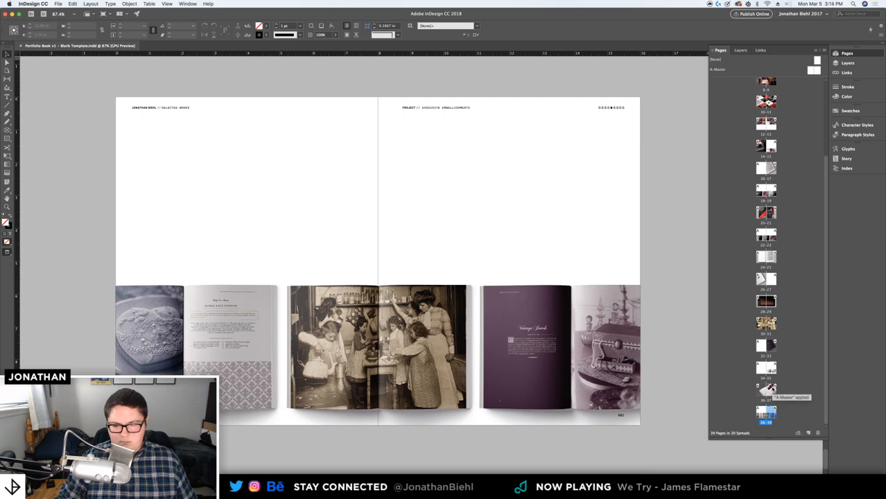
Set the document's display performance to High Quality Display while viewing spread 34–35
{"action": "double_click", "coordinate": [767, 367]}
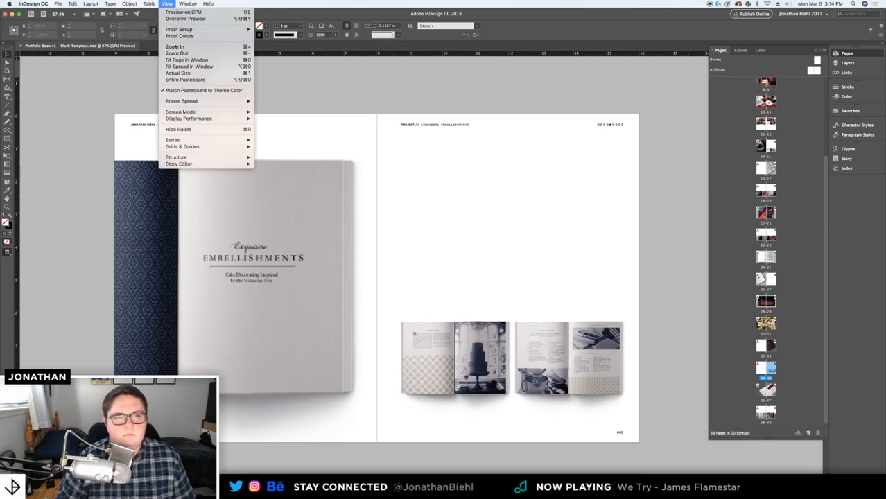
{"action": "left_click", "coordinate": [167, 4]}
{"action": "mouse_move", "coordinate": [208, 119]}
{"action": "left_click", "coordinate": [302, 135]}
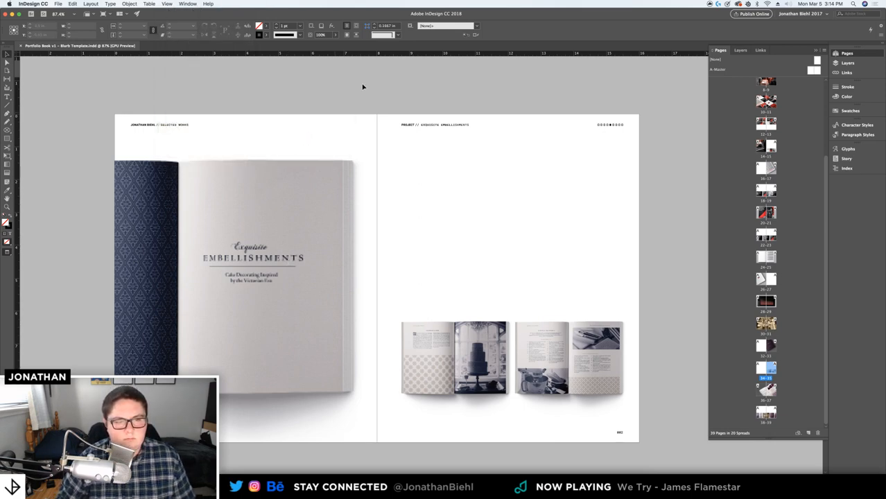
Unlock all objects on spread 34–35 and apply High Quality Display to the large title-page book image
{"action": "left_click", "coordinate": [130, 3]}
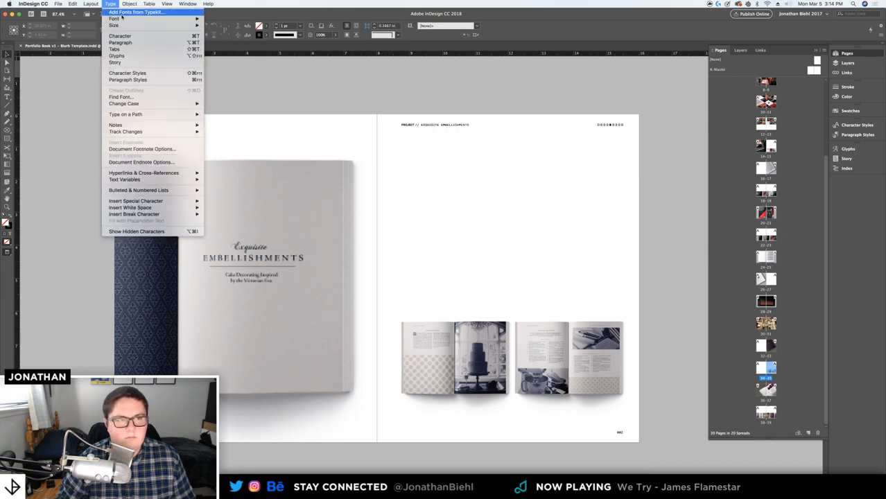
{"action": "mouse_move", "coordinate": [130, 4]}
{"action": "left_click", "coordinate": [149, 63]}
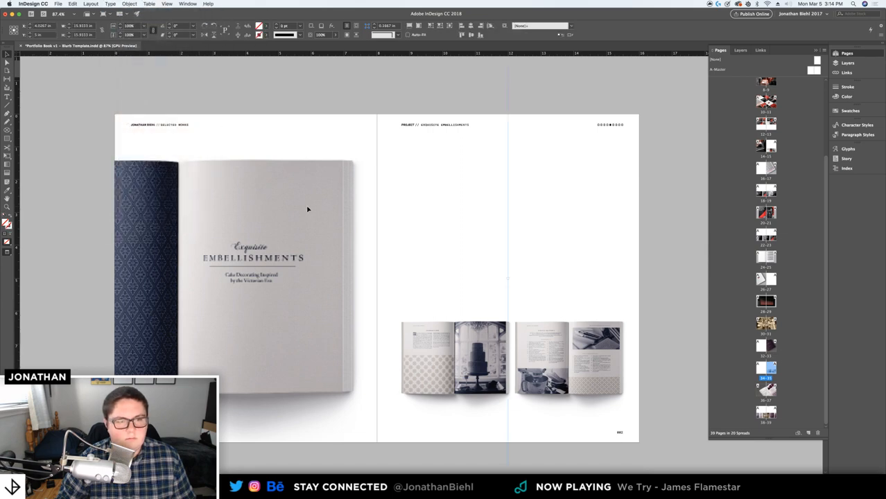
{"action": "right_click", "coordinate": [308, 210]}
{"action": "mouse_move", "coordinate": [346, 400]}
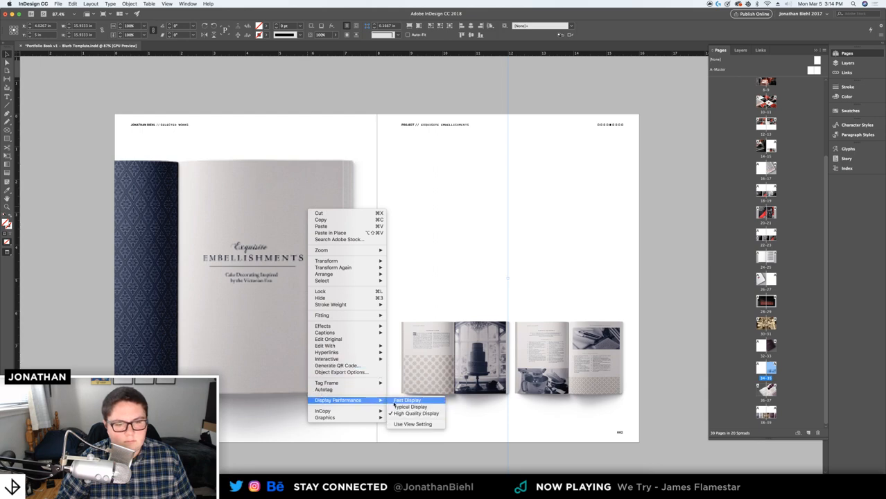
{"action": "left_click", "coordinate": [402, 415]}
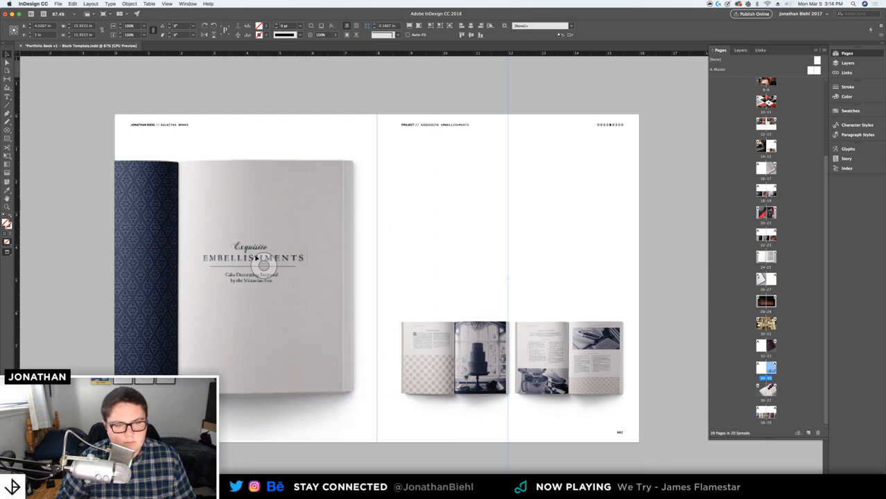
Examine the rendering of the book images on spread 34–35 up close, and return to spread 38–39
{"action": "key", "text": "z"}
{"action": "left_click", "coordinate": [299, 250]}
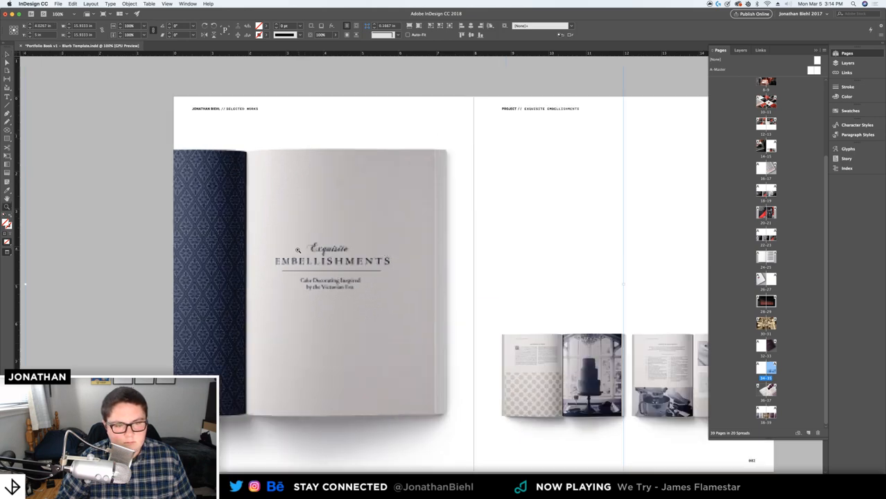
{"action": "left_click", "coordinate": [352, 265]}
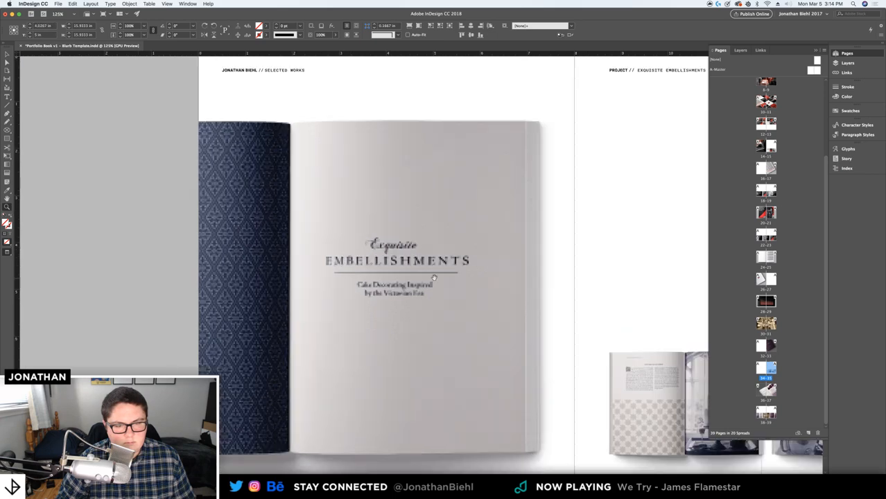
{"action": "scroll", "coordinate": [434, 277], "scroll_direction": "right", "scroll_amount": 5}
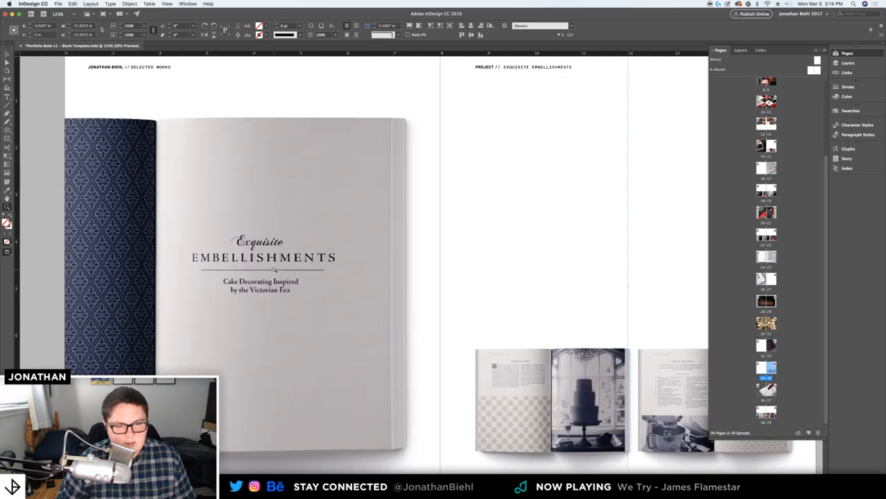
{"action": "left_click", "coordinate": [273, 270]}
{"action": "left_click", "coordinate": [274, 269], "text": "alt"}
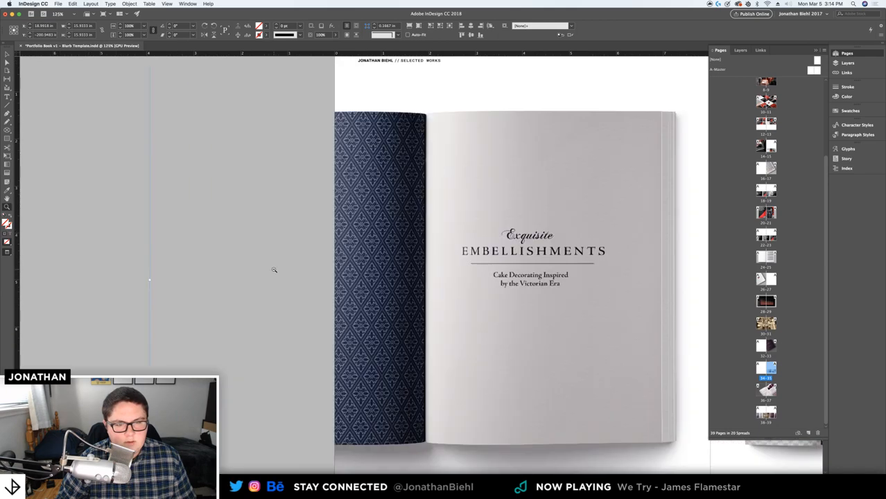
{"action": "left_click", "coordinate": [274, 270], "text": "alt"}
{"action": "double_click", "coordinate": [6, 199]}
{"action": "key", "text": "v"}
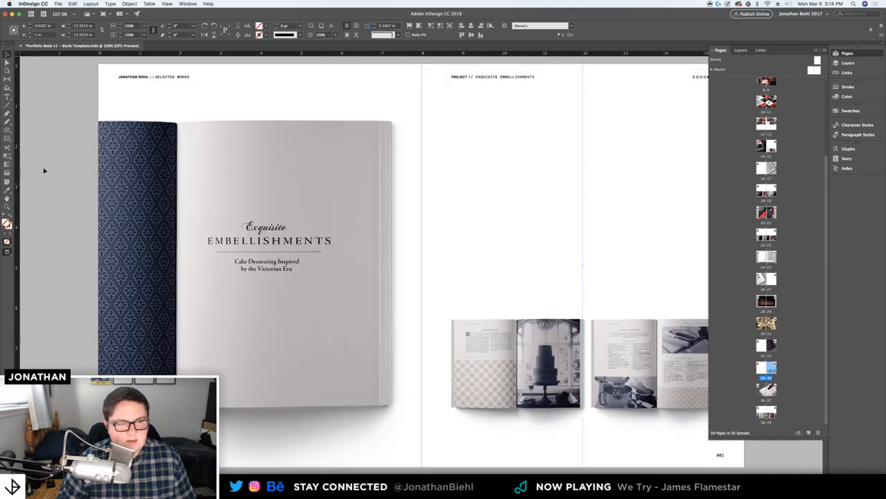
{"action": "left_click_drag", "start_coordinate": [422, 233], "coordinate": [417, 231]}
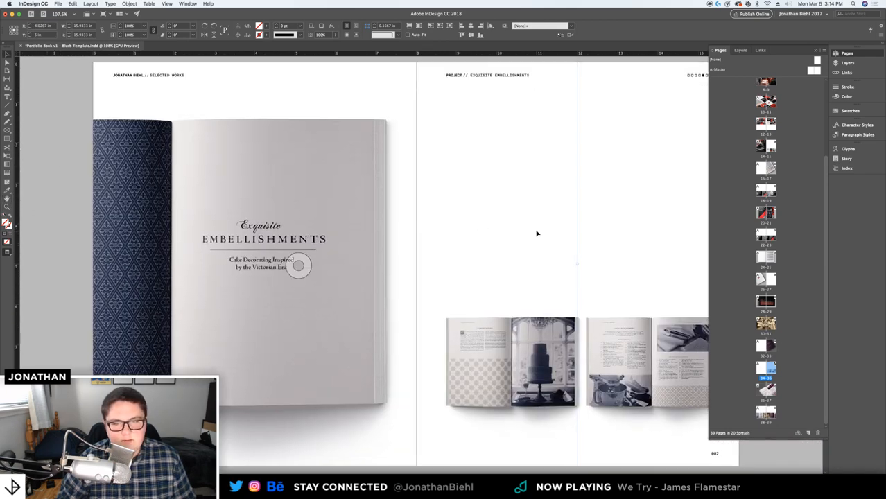
{"action": "left_click", "coordinate": [647, 219]}
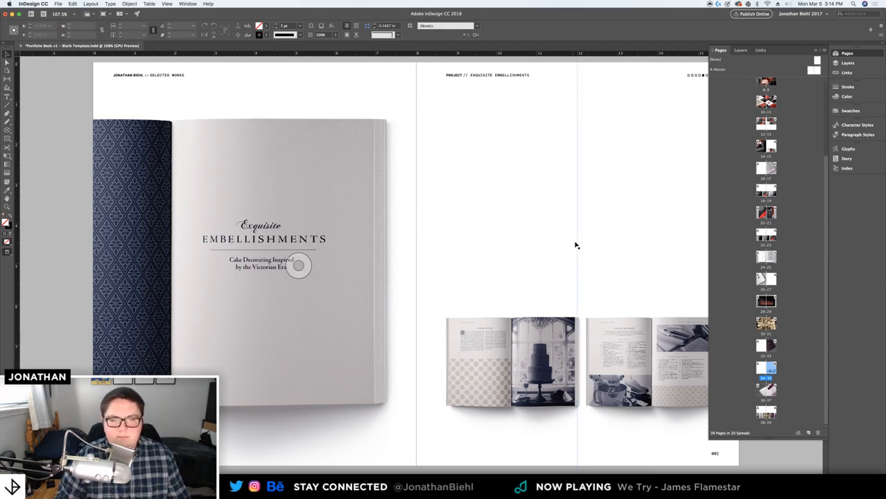
{"action": "scroll", "coordinate": [578, 247], "scroll_direction": "up", "scroll_amount": 1}
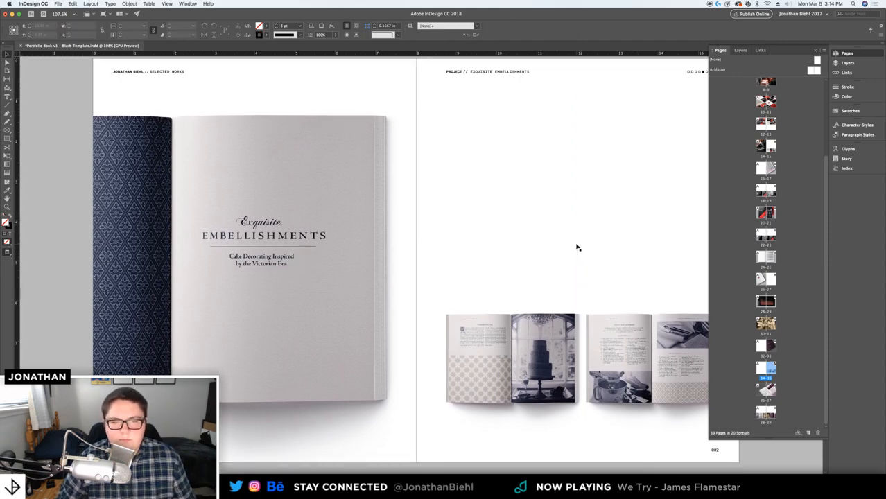
{"action": "scroll", "coordinate": [577, 247], "scroll_direction": "up", "scroll_amount": 2}
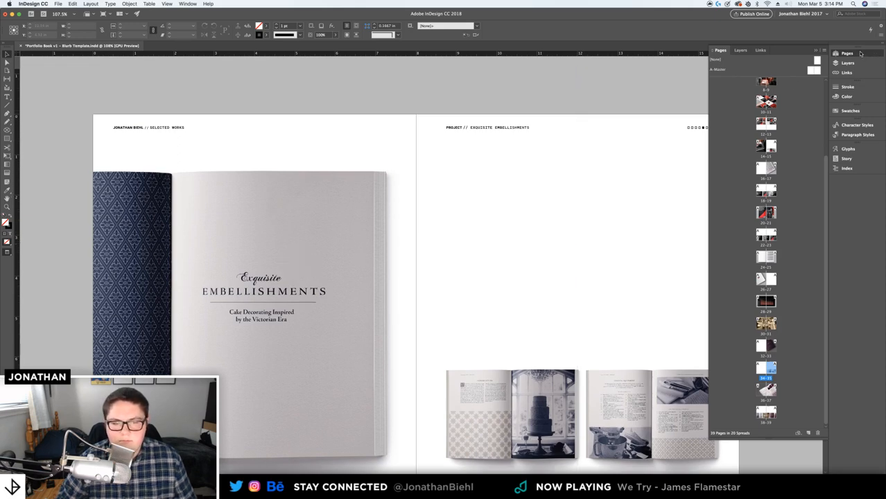
{"action": "left_click_drag", "start_coordinate": [623, 228], "coordinate": [568, 176]}
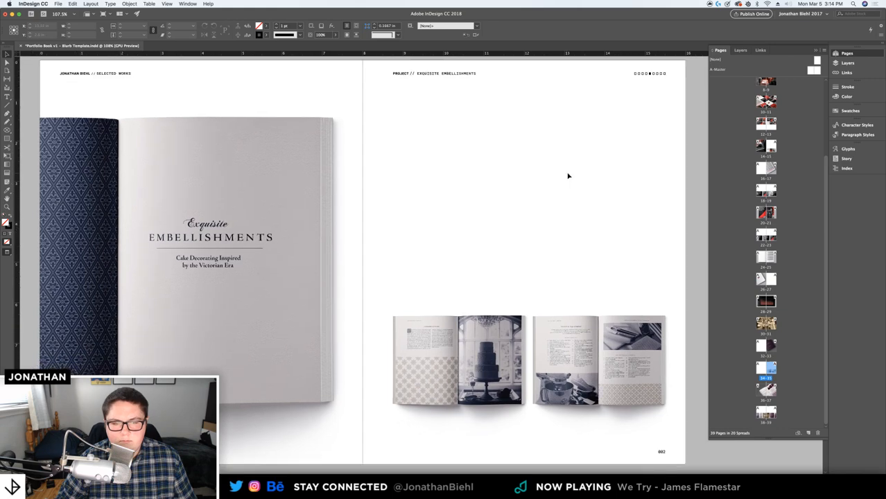
{"action": "key", "text": "v"}
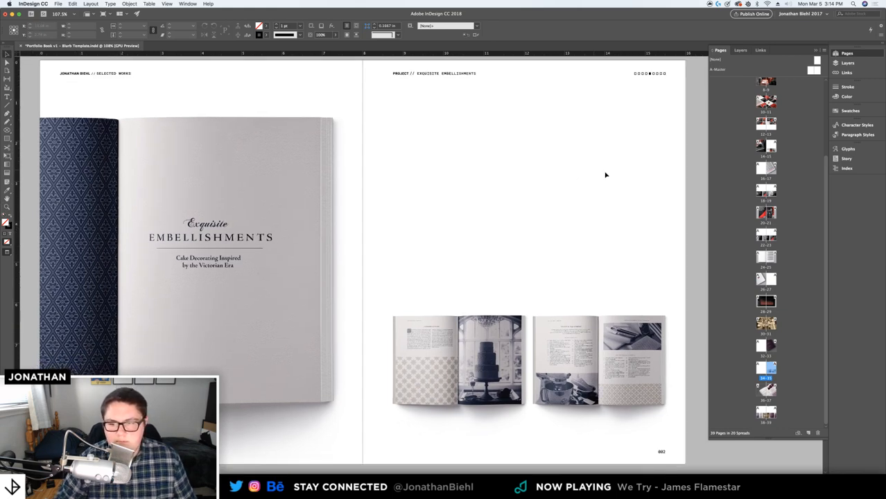
{"action": "double_click", "coordinate": [766, 414]}
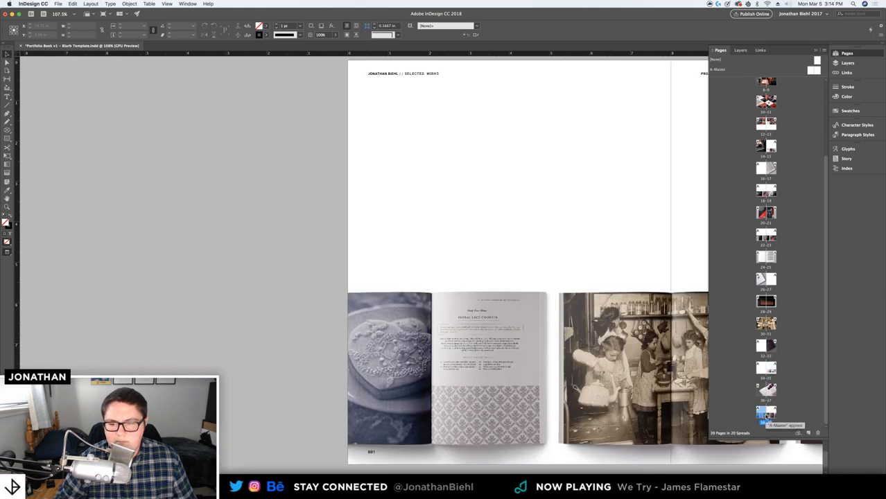
Compare the three-book row on spread 38–39 with the book images on spread 34–35
{"action": "scroll", "coordinate": [358, 214], "scroll_direction": "right", "scroll_amount": 5}
{"action": "scroll", "coordinate": [358, 214], "scroll_direction": "down", "scroll_amount": 1}
{"action": "key", "text": "z"}
{"action": "left_click_drag", "start_coordinate": [466, 227], "coordinate": [422, 196]}
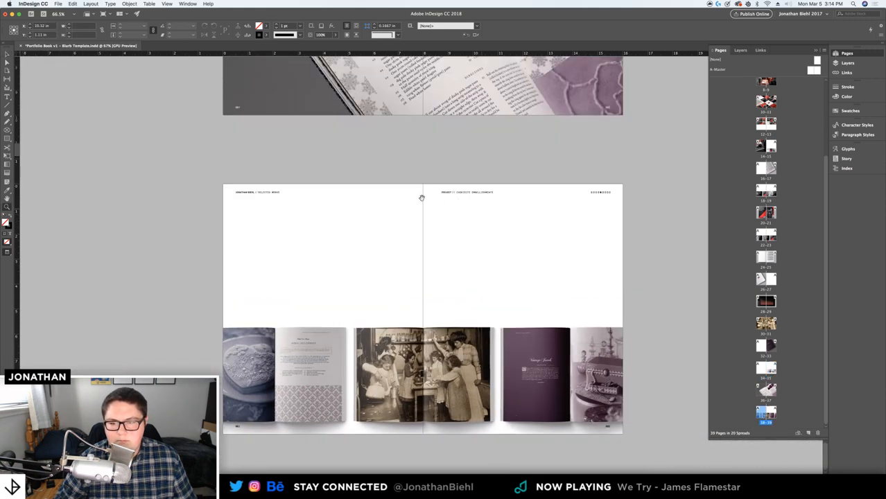
{"action": "key", "text": "v"}
{"action": "double_click", "coordinate": [766, 367]}
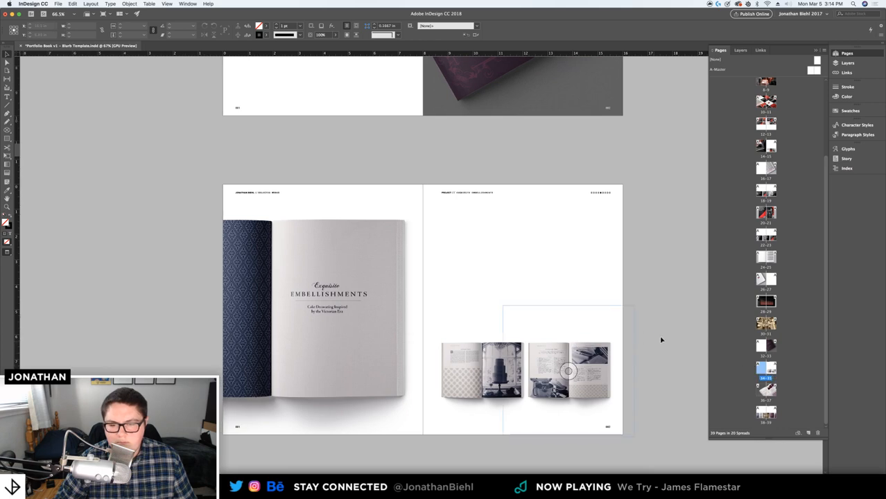
{"action": "double_click", "coordinate": [757, 410]}
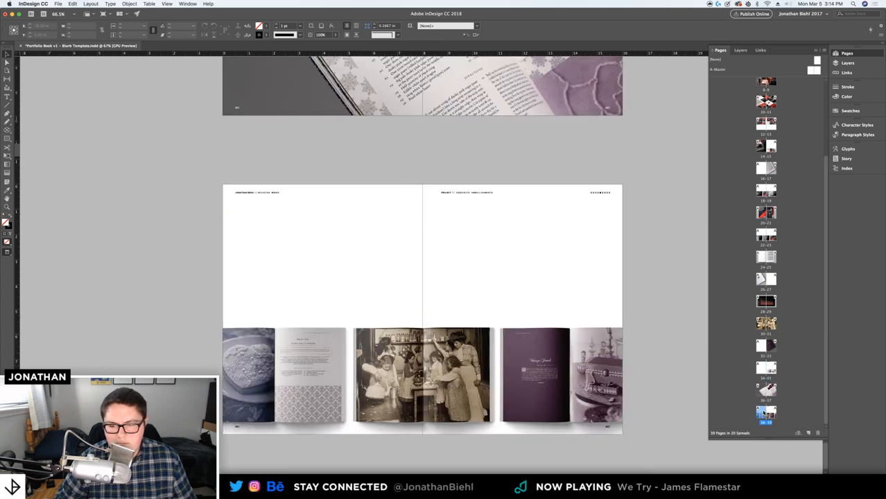
Copy the heart-cake and kitchen-photo book images from spread 38–39 and paste them onto spread 34–35, shifted toward the right-hand page
{"action": "left_click", "coordinate": [396, 308]}
{"action": "left_click", "coordinate": [283, 338], "text": "shift"}
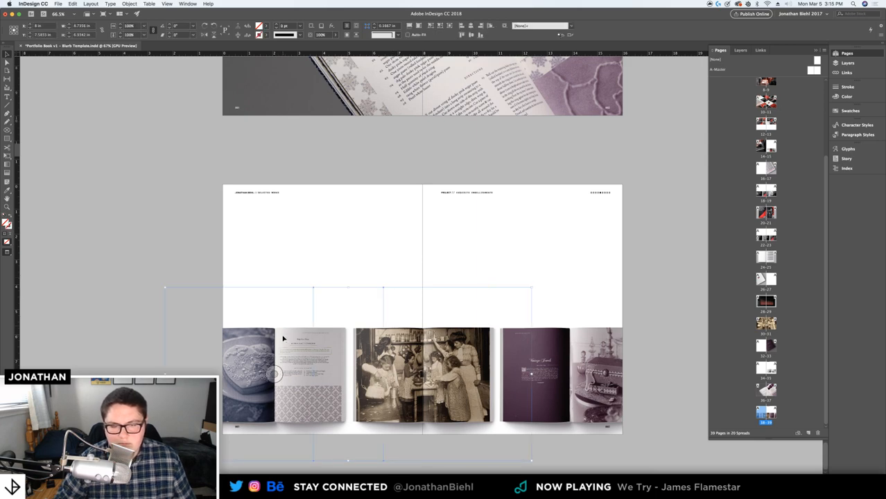
{"action": "double_click", "coordinate": [765, 368]}
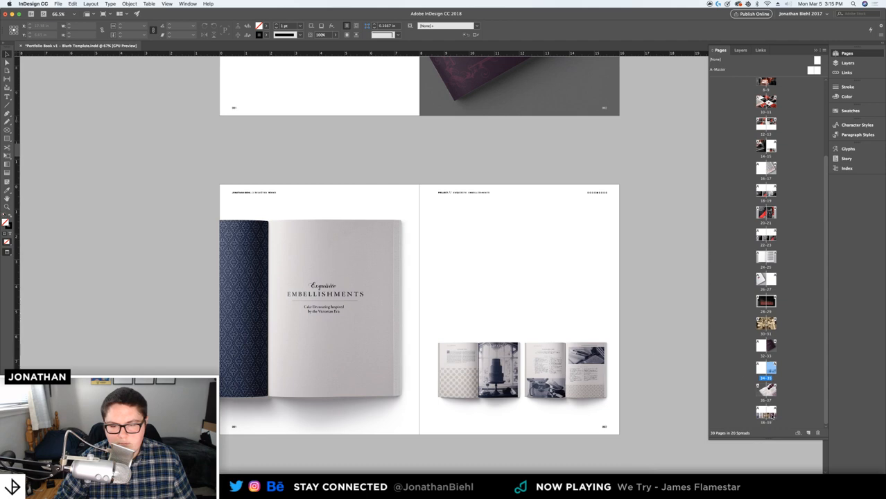
{"action": "key", "text": "super+v"}
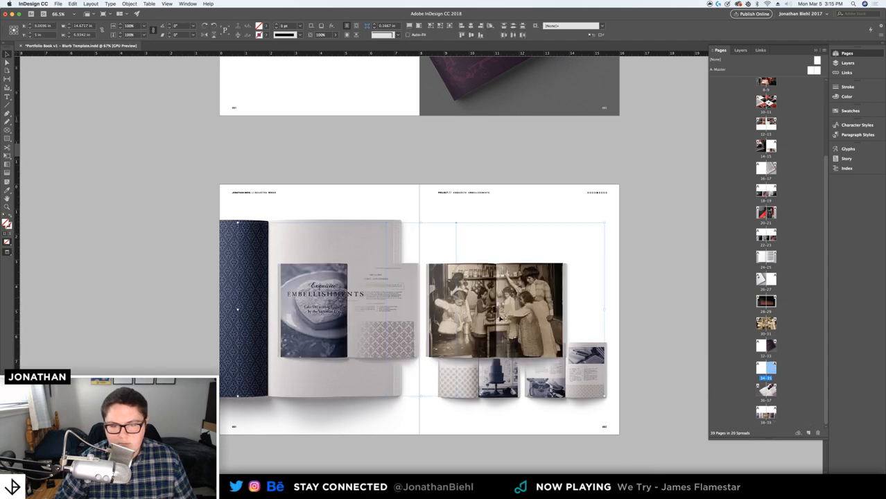
{"action": "left_click_drag", "start_coordinate": [625, 319], "coordinate": [598, 273]}
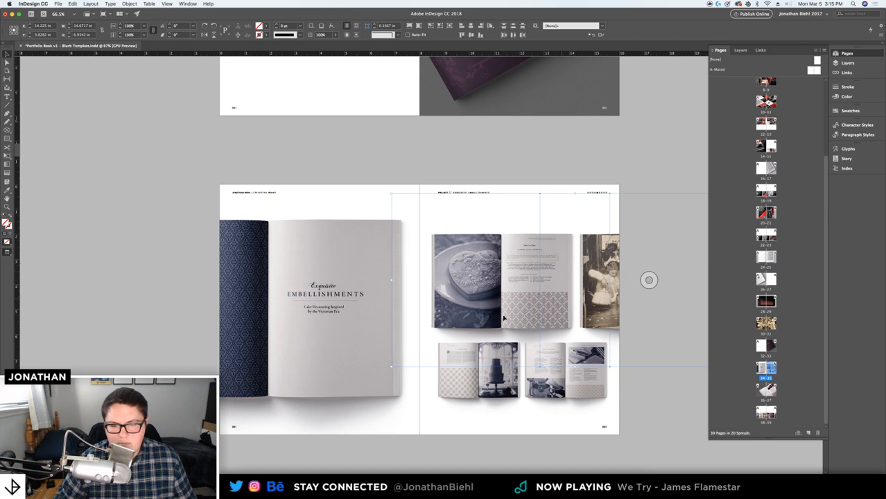
Remove the pasted books and delete the two small book images on the right-hand page of spread 34–35
{"action": "key", "text": "Delete"}
{"action": "left_click_drag", "start_coordinate": [484, 305], "coordinate": [593, 383]}
{"action": "key", "text": "super+z"}
{"action": "left_click", "coordinate": [581, 362]}
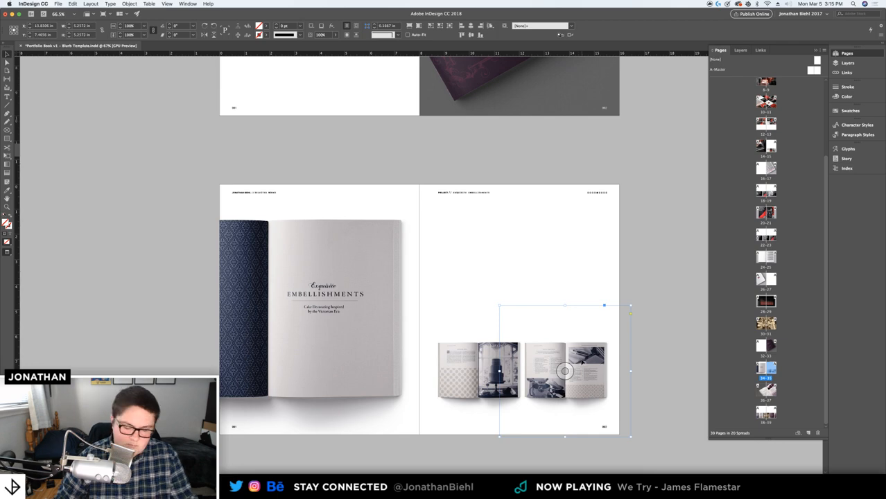
{"action": "key", "text": "Delete"}
{"action": "left_click", "coordinate": [479, 370]}
{"action": "key", "text": "Delete"}
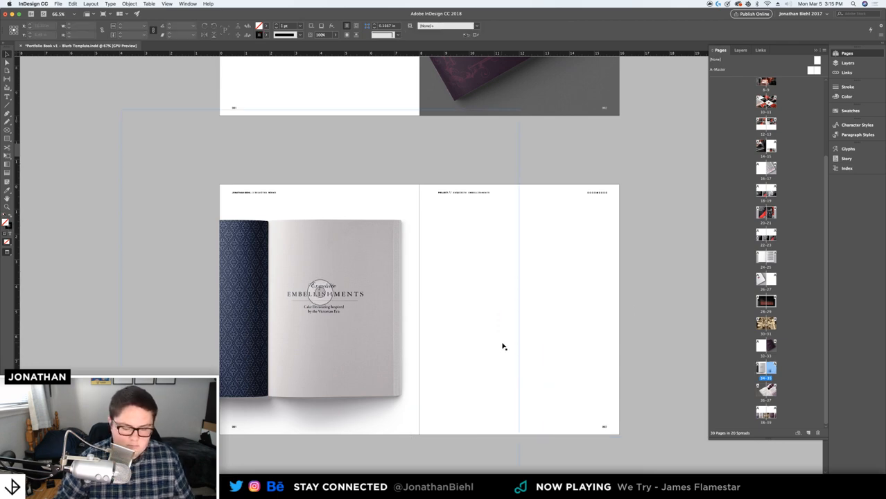
Paste the two copied books onto spread 34–35 again and delete the kitchen-photo one
{"action": "key", "text": "super+z"}
{"action": "key", "text": "super+z"}
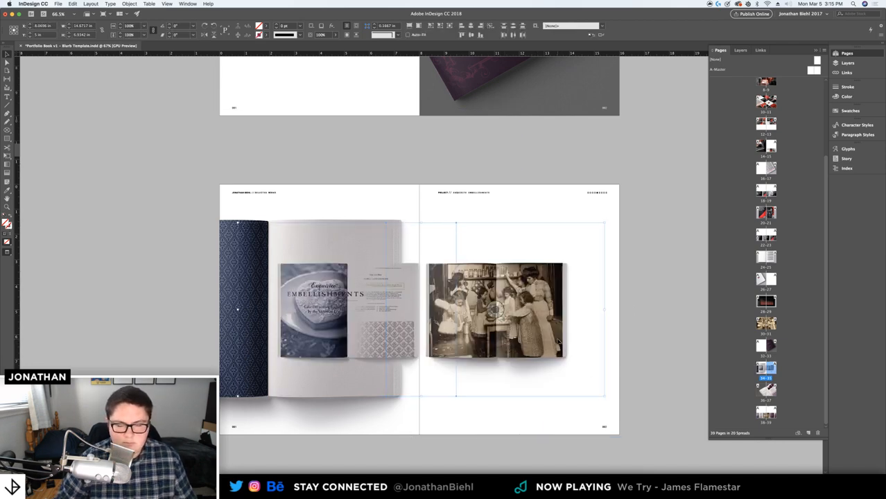
{"action": "left_click", "coordinate": [635, 343]}
{"action": "left_click", "coordinate": [546, 335]}
{"action": "key", "text": "Delete"}
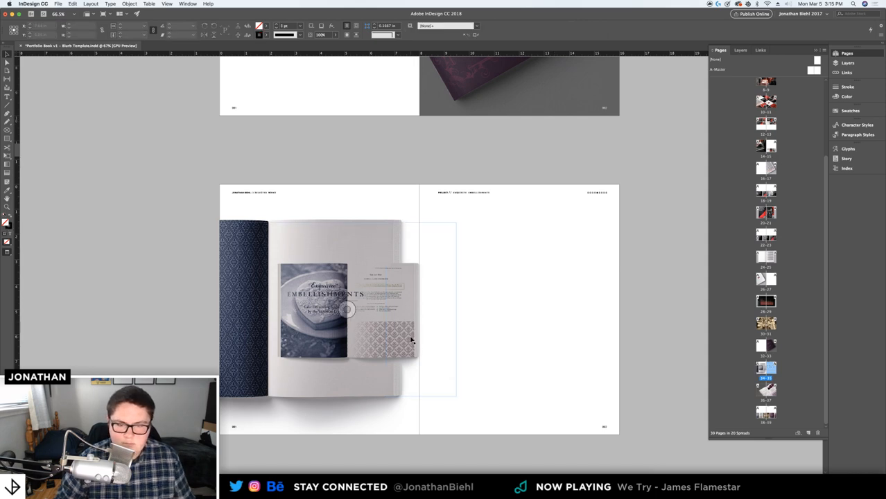
Move the heart-cake book to the right-hand page with guides shown and nudge its top edge level with the large title-page book
{"action": "left_click_drag", "start_coordinate": [411, 341], "coordinate": [525, 306]}
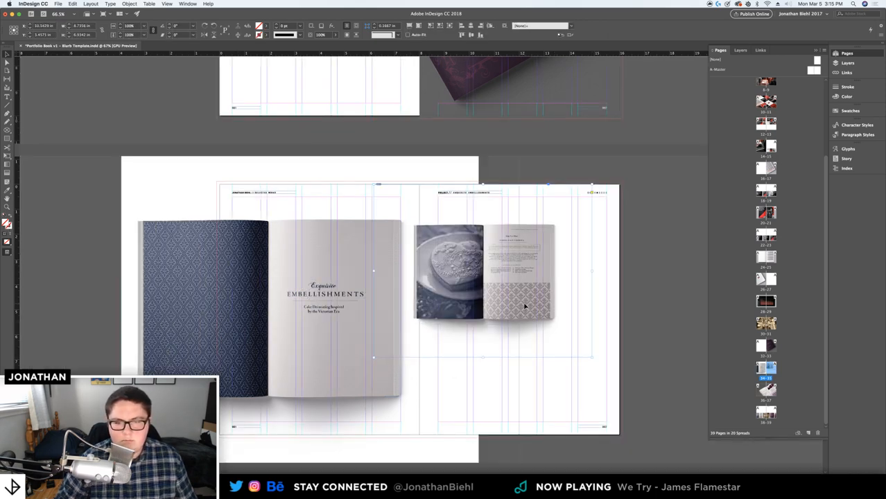
{"action": "key", "text": "shift+Left"}
{"action": "key", "text": "shift+Left"}
{"action": "key", "text": "shift+Left"}
{"action": "key", "text": "shift+Left"}
{"action": "key", "text": "shift+Left"}
{"action": "key", "text": "shift+Up"}
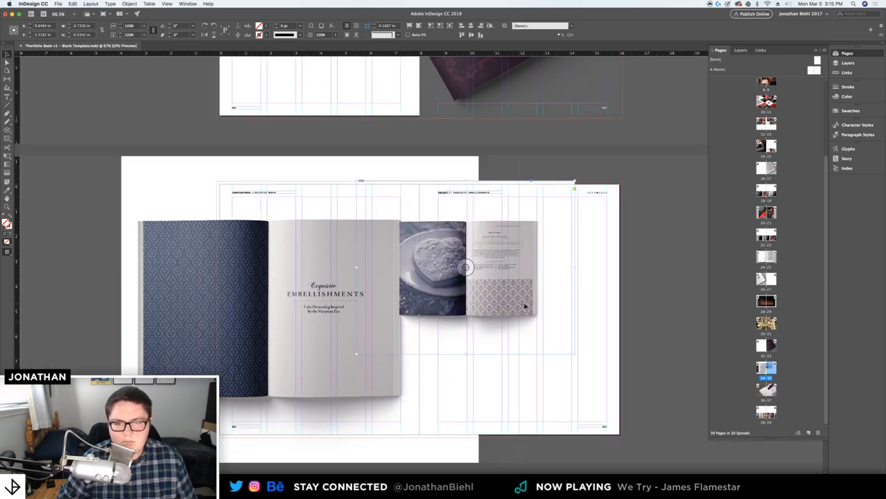
{"action": "key", "text": "Up"}
{"action": "key", "text": "Up"}
{"action": "key", "text": "Up"}
{"action": "key", "text": "Up"}
{"action": "key", "text": "Up"}
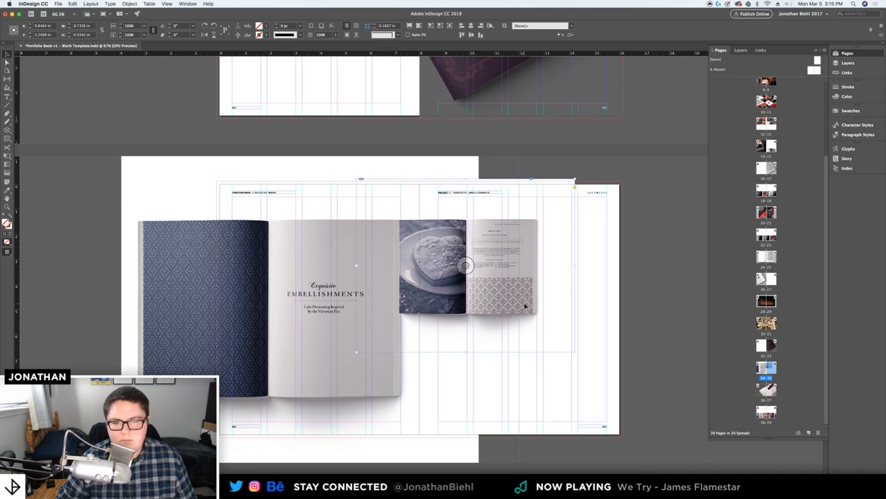
Try the heart-cake book against the right margin of the right-hand page and running off that page's outer edge
{"action": "left_click_drag", "start_coordinate": [525, 305], "coordinate": [603, 291]}
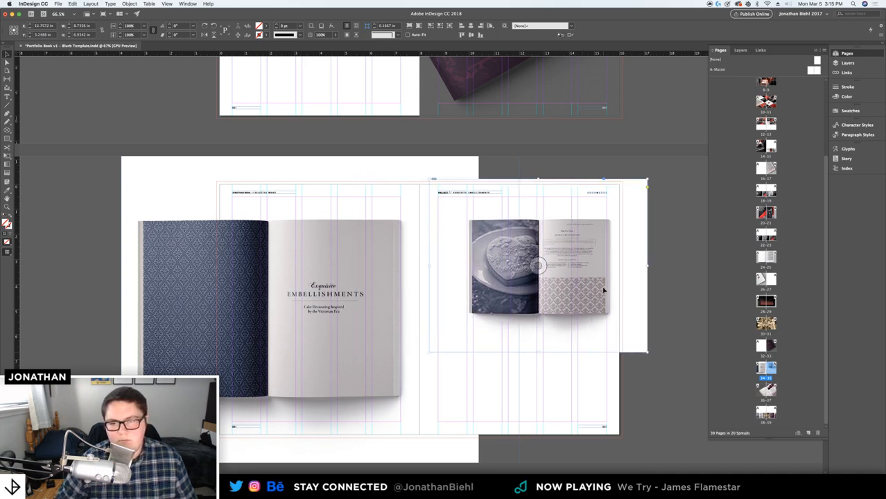
{"action": "key", "text": "shift+Left"}
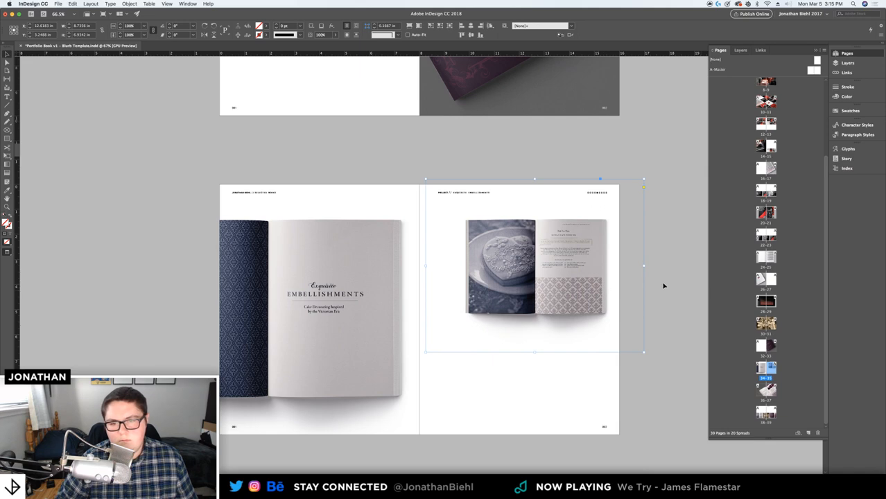
{"action": "left_click", "coordinate": [654, 284]}
{"action": "key", "text": "w"}
{"action": "left_click_drag", "start_coordinate": [528, 285], "coordinate": [609, 285]}
{"action": "key", "text": "w"}
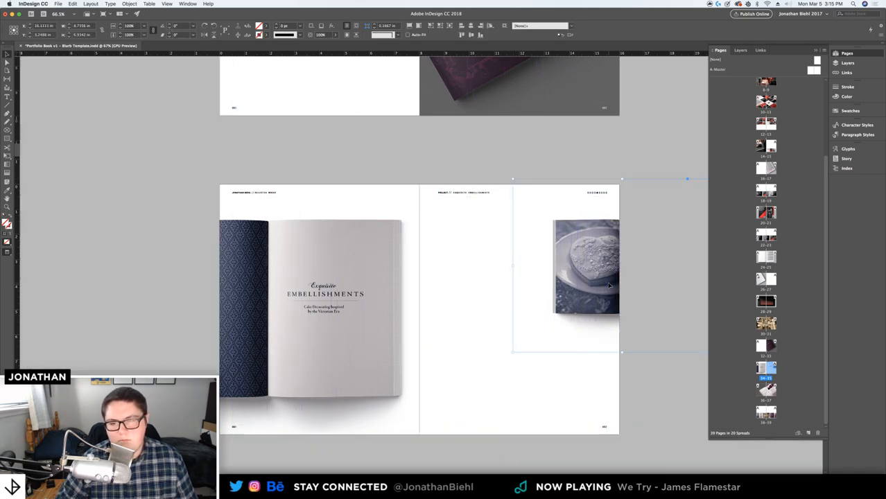
Move the heart-cake book back onto the right-hand page and align its left edge with the page's left margin
{"action": "left_click_drag", "start_coordinate": [587, 324], "coordinate": [506, 325]}
{"action": "key", "text": "w"}
{"action": "key", "text": "shift+Left"}
{"action": "key", "text": "shift+Left"}
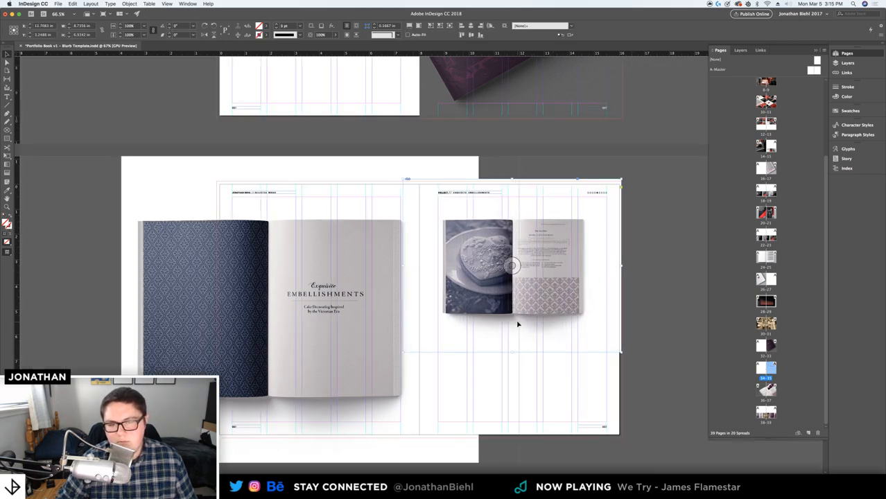
{"action": "key", "text": "w"}
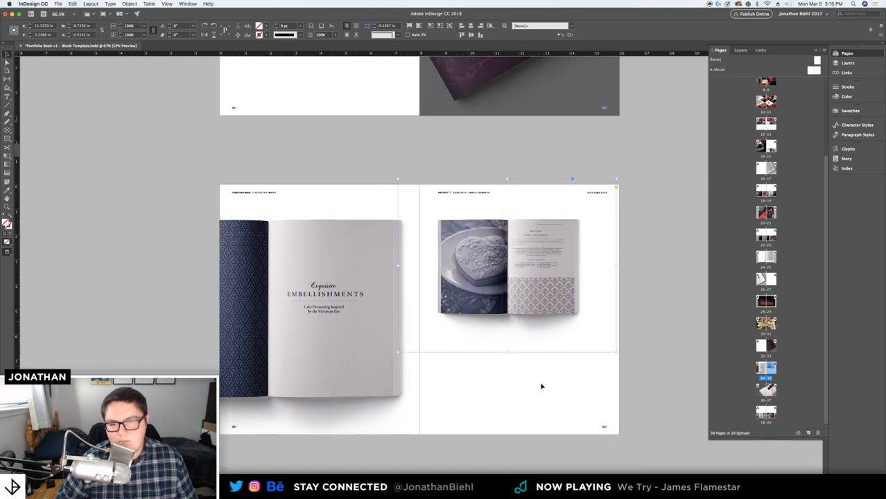
Replace the heart-cake image in its frame with the decorated-box book image from Finder, and save the document
{"action": "left_click", "coordinate": [517, 324]}
{"action": "left_click", "coordinate": [507, 264]}
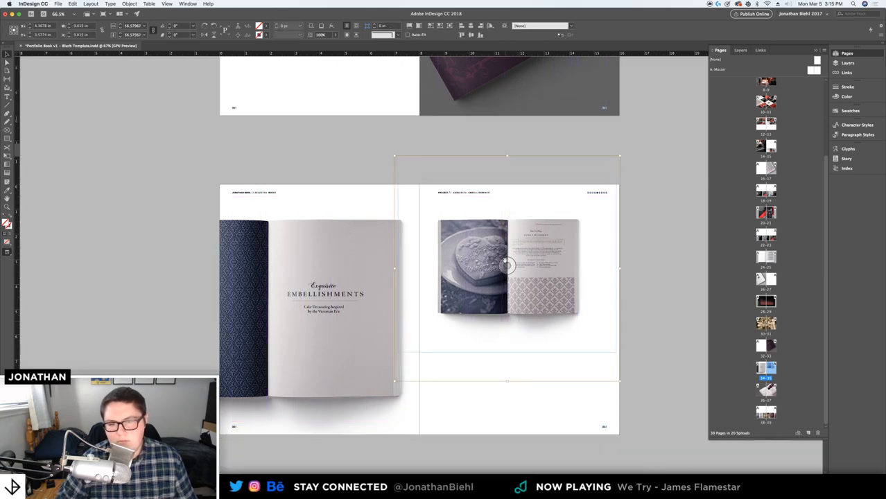
{"action": "key", "text": "Delete"}
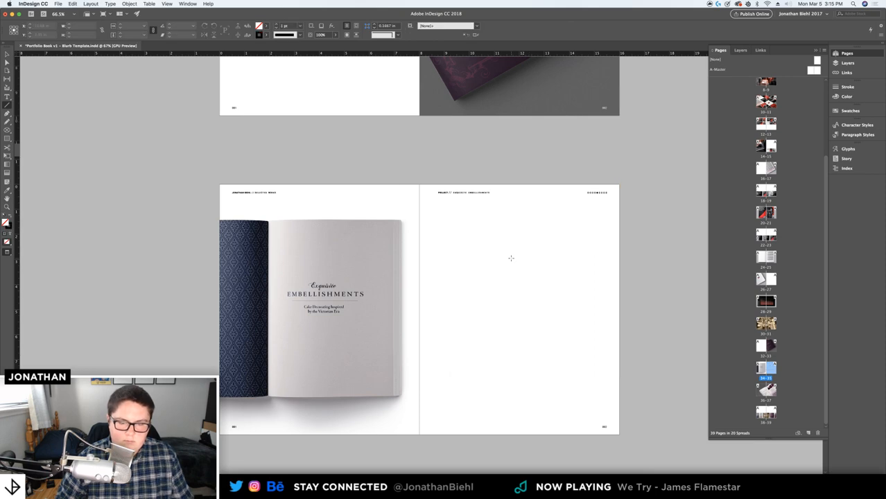
{"action": "left_click", "coordinate": [512, 259]}
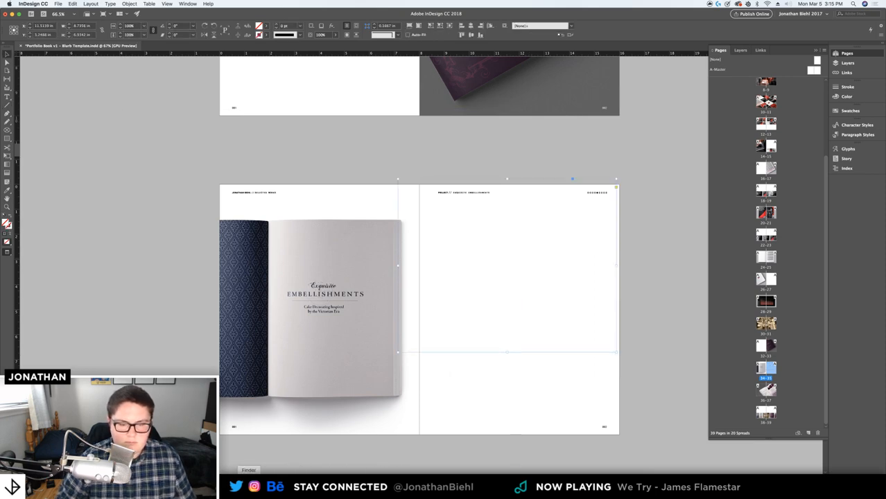
{"action": "left_click", "coordinate": [258, 484]}
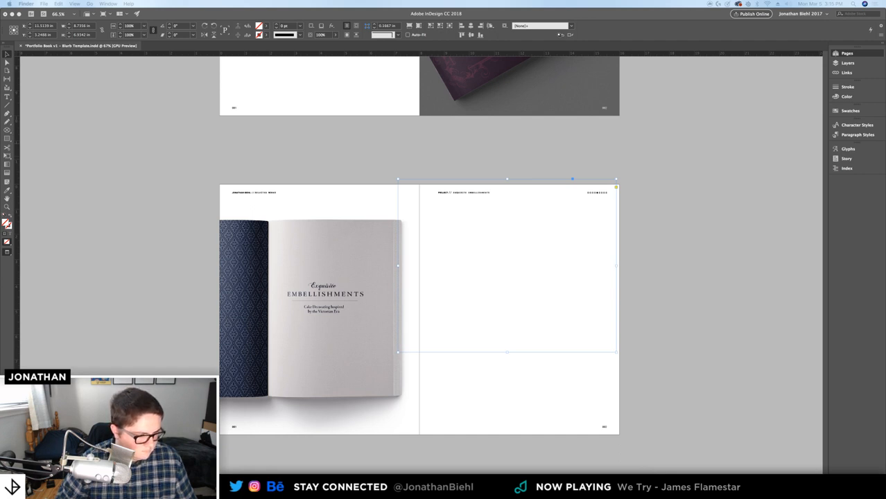
{"action": "left_click_drag", "start_coordinate": [2, 339], "coordinate": [473, 278]}
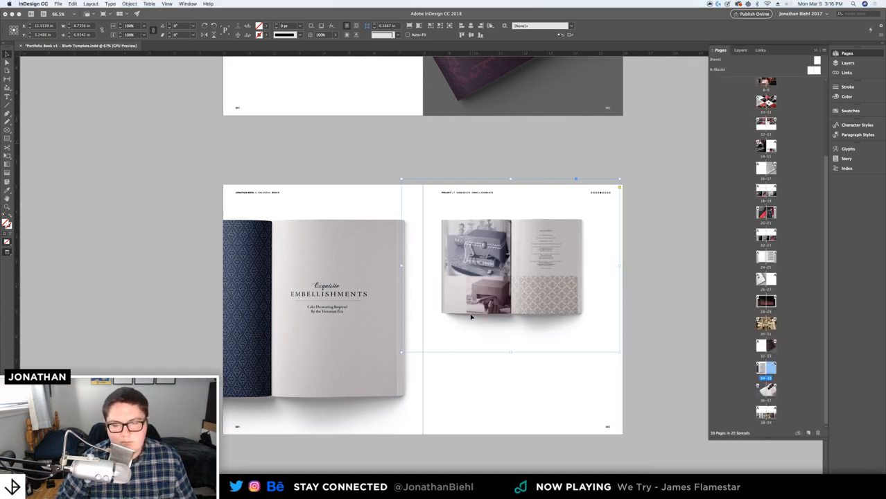
{"action": "left_click", "coordinate": [488, 367]}
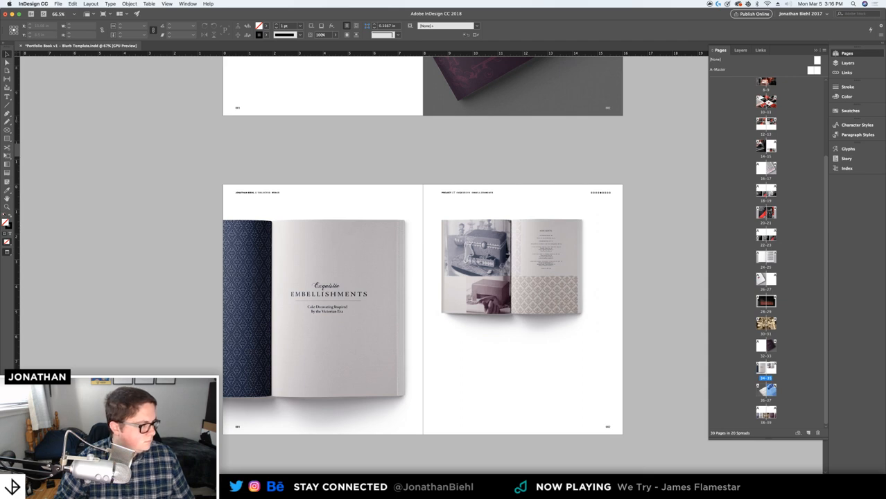
{"action": "key", "text": "super+s"}
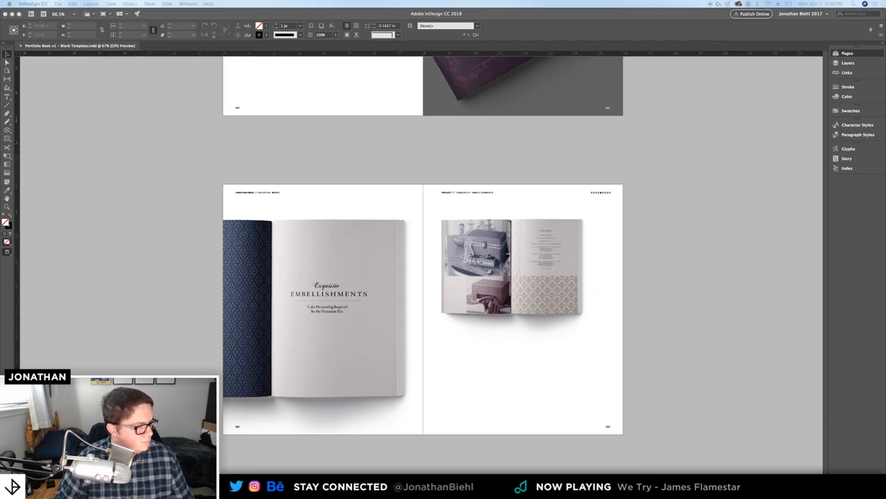
{"action": "left_click", "coordinate": [548, 153]}
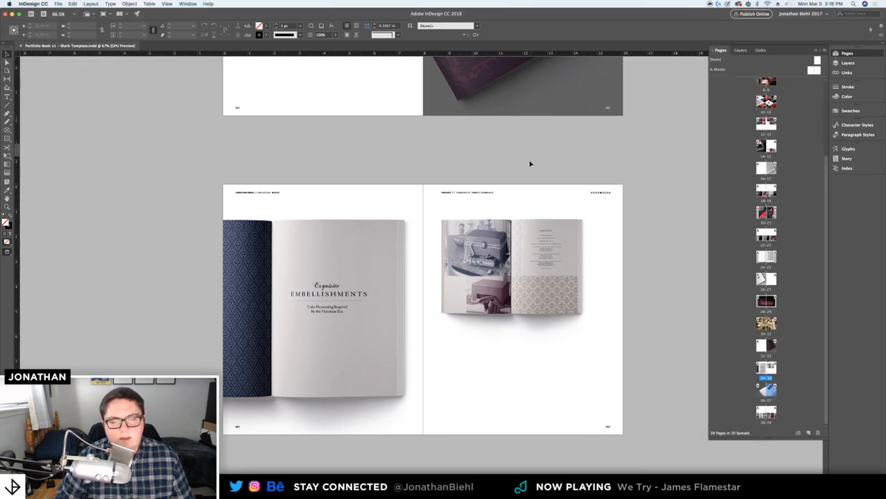
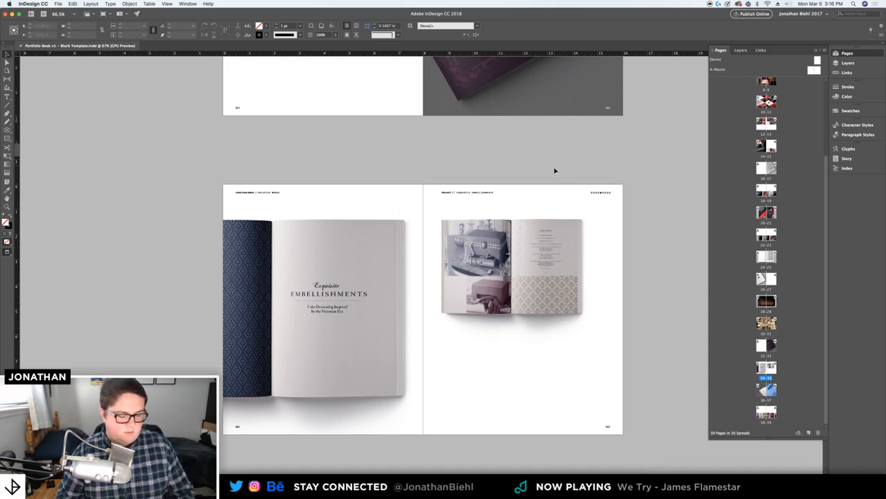
Examine the updated layout of spread 34–35 in preview mode and with frame edges and guides shown
{"action": "scroll", "coordinate": [510, 234], "scroll_direction": "down", "scroll_amount": 2}
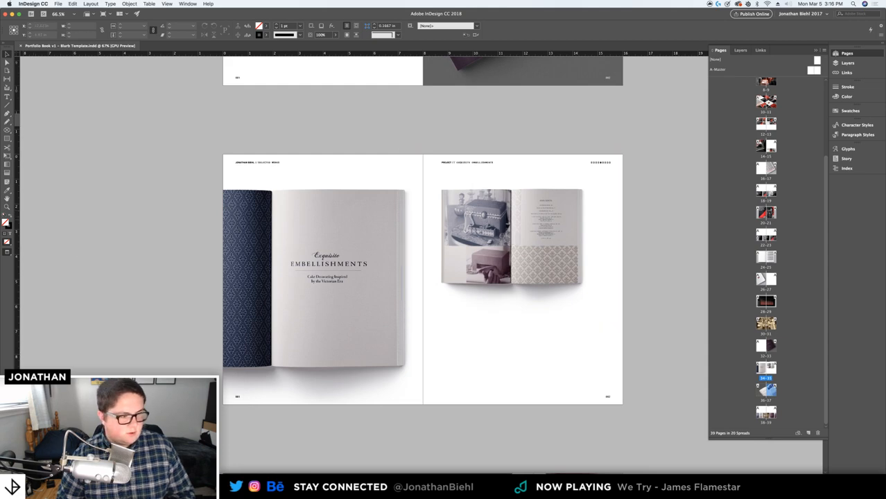
{"action": "key", "text": "super+Tab"}
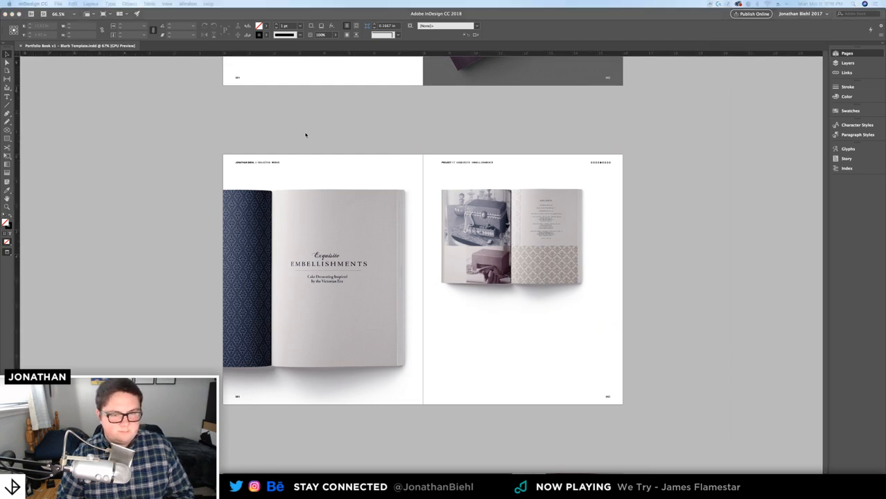
{"action": "left_click", "coordinate": [305, 137]}
{"action": "scroll", "coordinate": [363, 171], "scroll_direction": "down", "scroll_amount": 1}
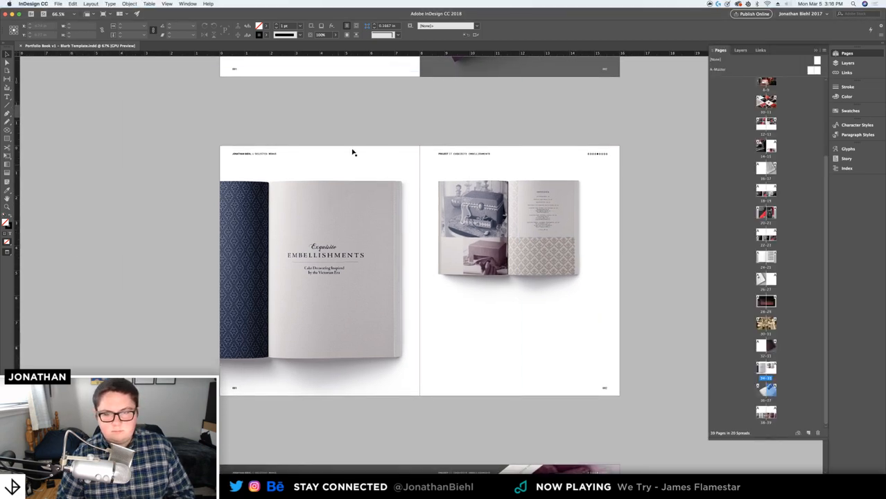
{"action": "left_click", "coordinate": [392, 128]}
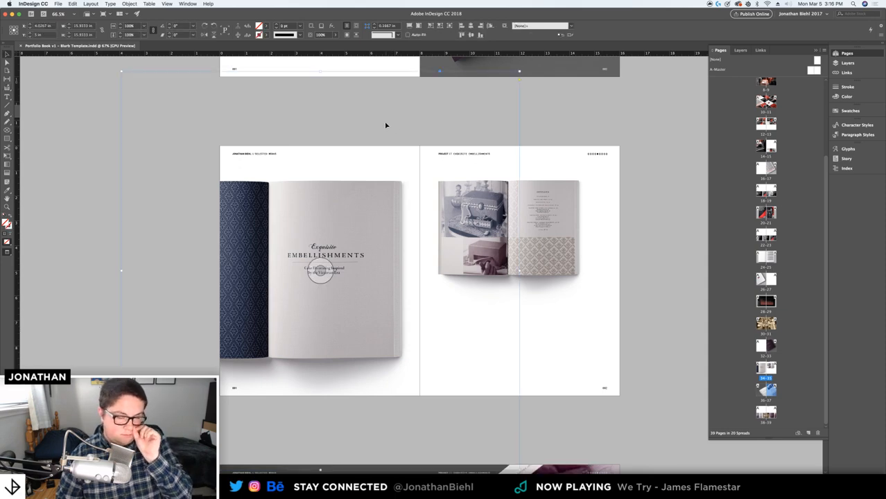
{"action": "left_click", "coordinate": [568, 116]}
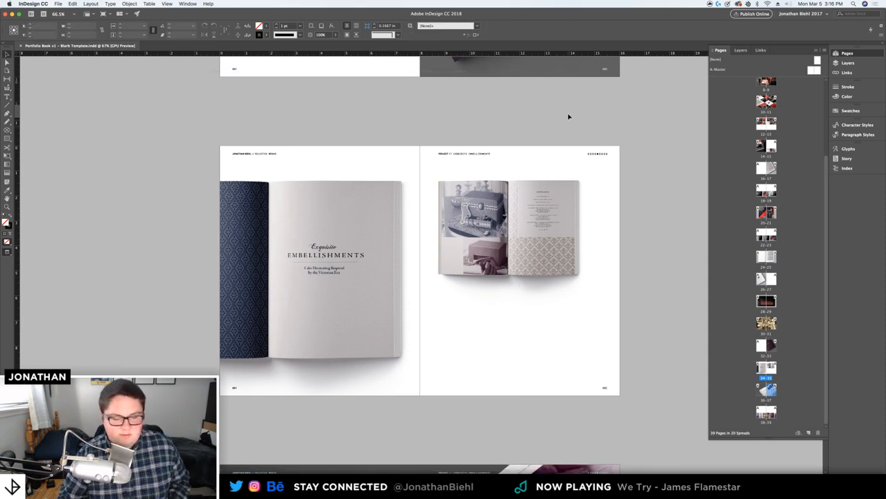
{"action": "key", "text": "w"}
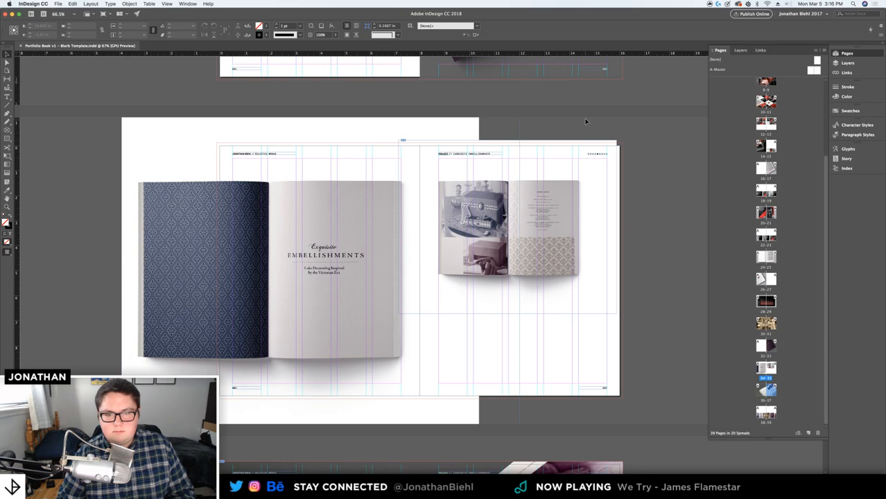
{"action": "key", "text": "w"}
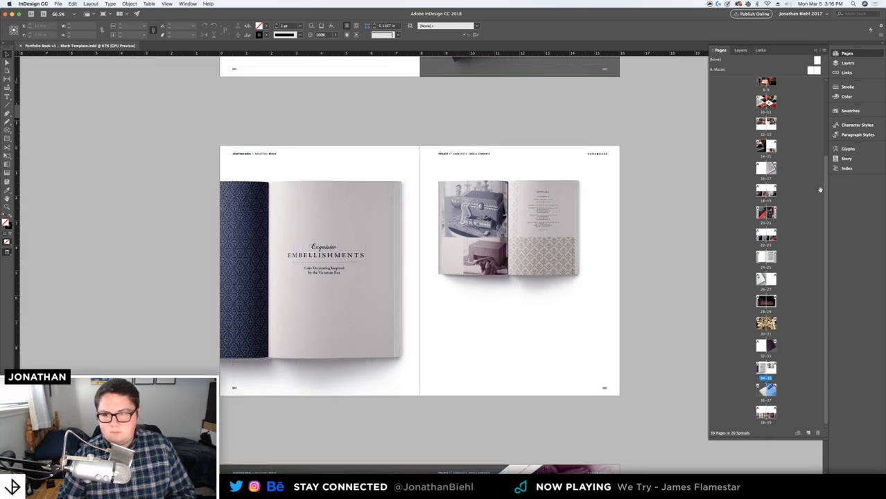
Review spreads 34–35, 36–37 and 38–39 to compare how their book images are laid out
{"action": "double_click", "coordinate": [762, 413]}
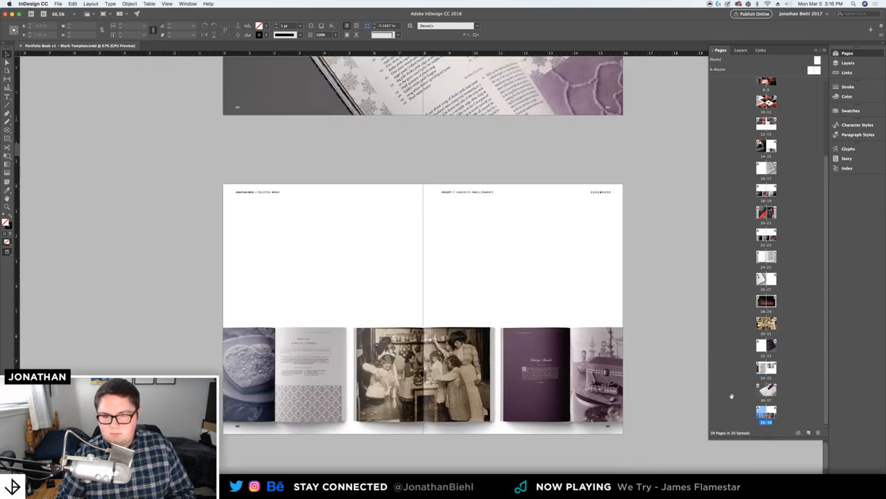
{"action": "scroll", "coordinate": [647, 281], "scroll_direction": "up", "scroll_amount": 5}
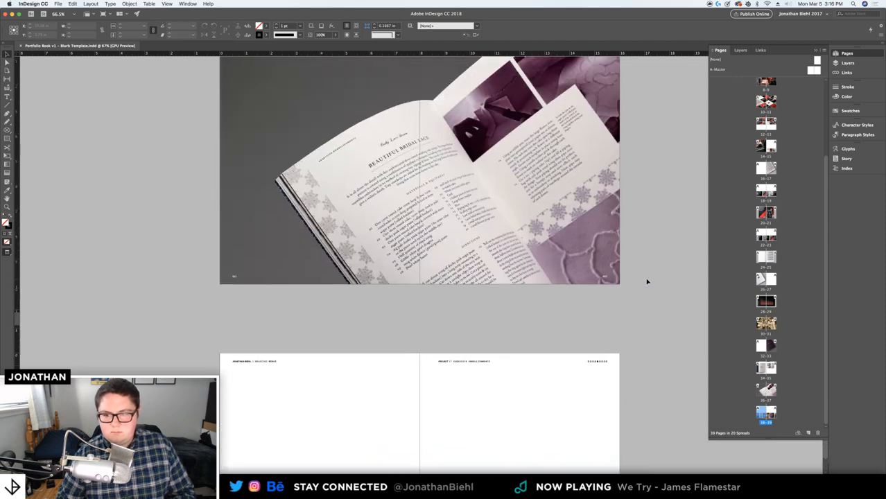
{"action": "scroll", "coordinate": [647, 282], "scroll_direction": "down", "scroll_amount": 6}
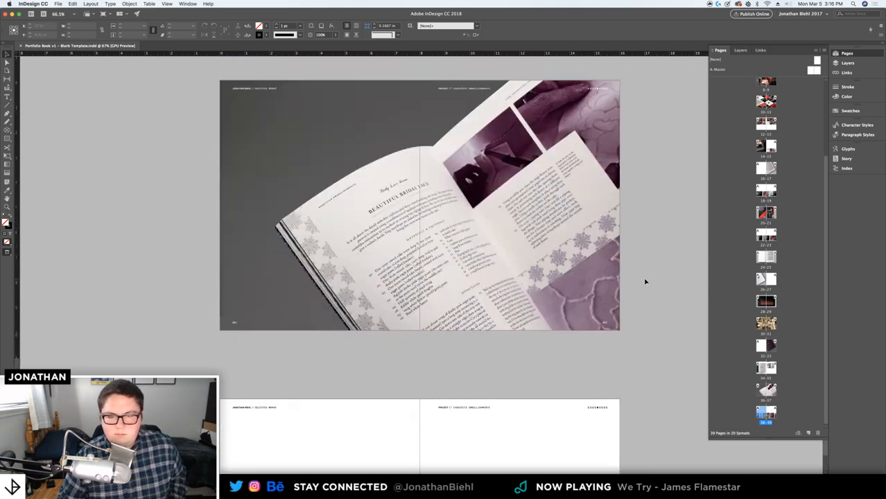
{"action": "scroll", "coordinate": [645, 281], "scroll_direction": "up", "scroll_amount": 8}
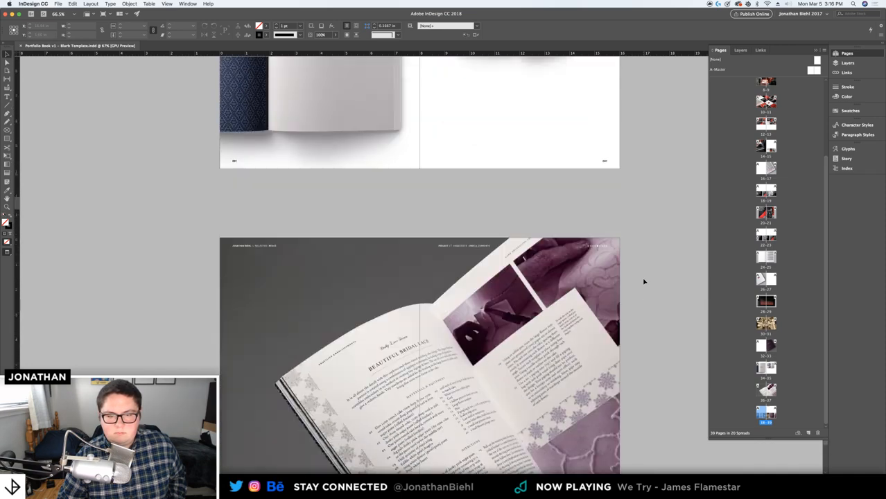
{"action": "scroll", "coordinate": [644, 282], "scroll_direction": "down", "scroll_amount": 6}
{"action": "scroll", "coordinate": [644, 281], "scroll_direction": "down", "scroll_amount": 5}
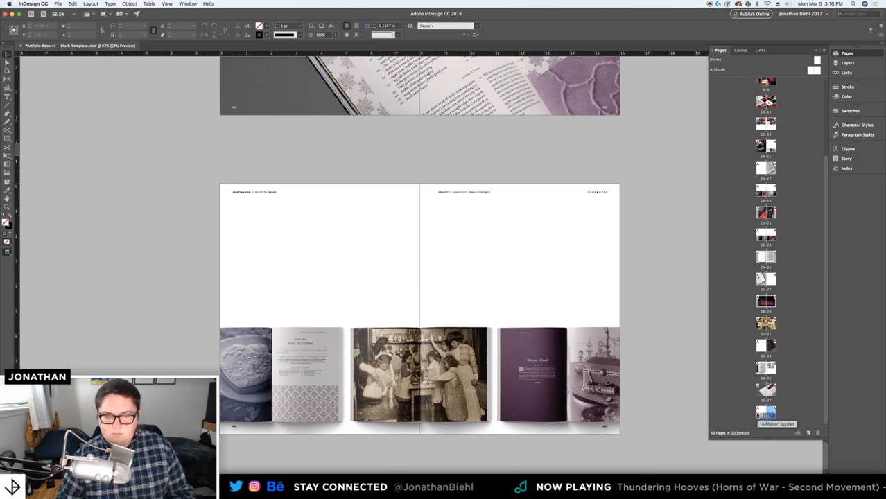
Delete the page-number frames from spread 38–39 and save the document
{"action": "left_click_drag", "start_coordinate": [765, 415], "coordinate": [236, 430]}
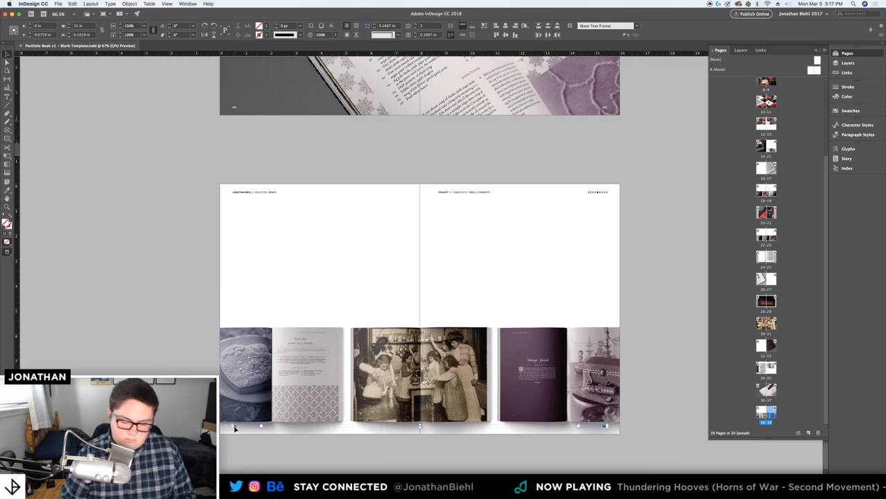
{"action": "key", "text": "Delete"}
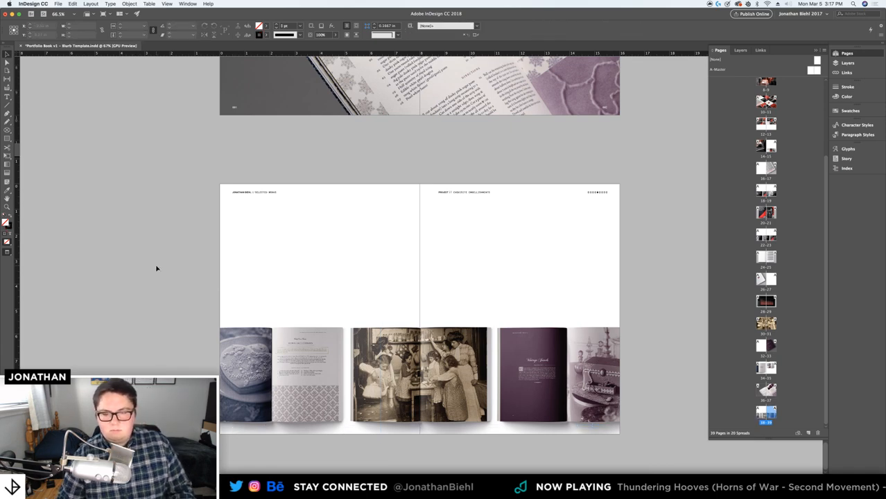
{"action": "key", "text": "super+s"}
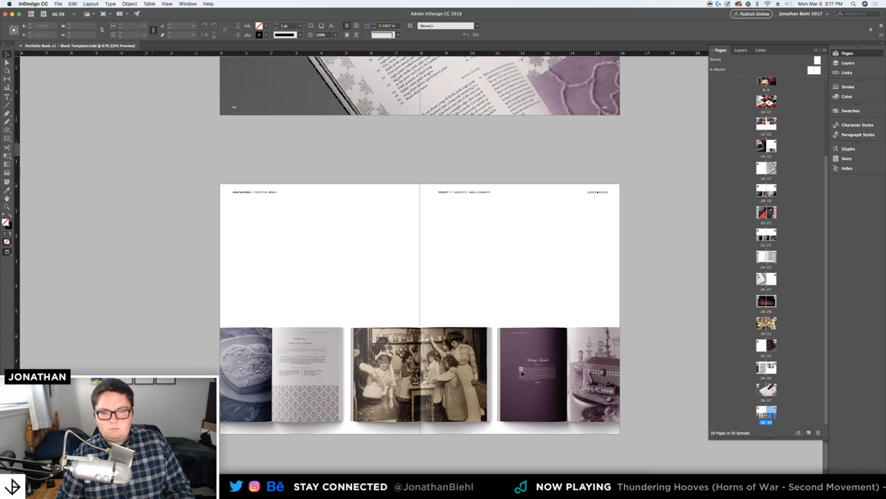
Try centring the row of three book images vertically on spread 38–39 with the page numbers removed
{"action": "left_click", "coordinate": [529, 374]}
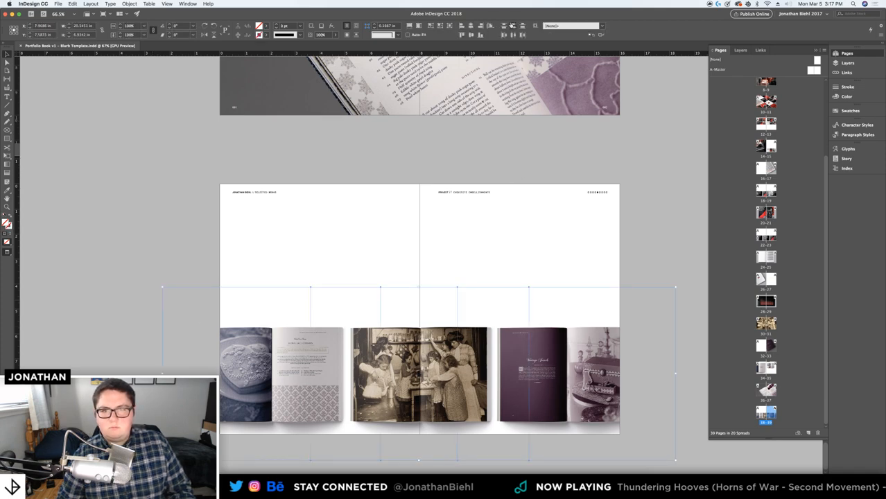
{"action": "left_click", "coordinate": [471, 35]}
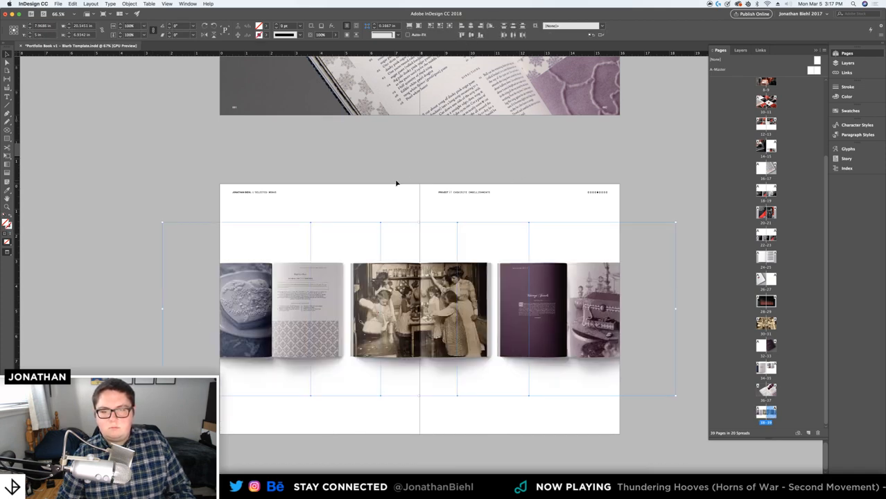
{"action": "left_click", "coordinate": [403, 173]}
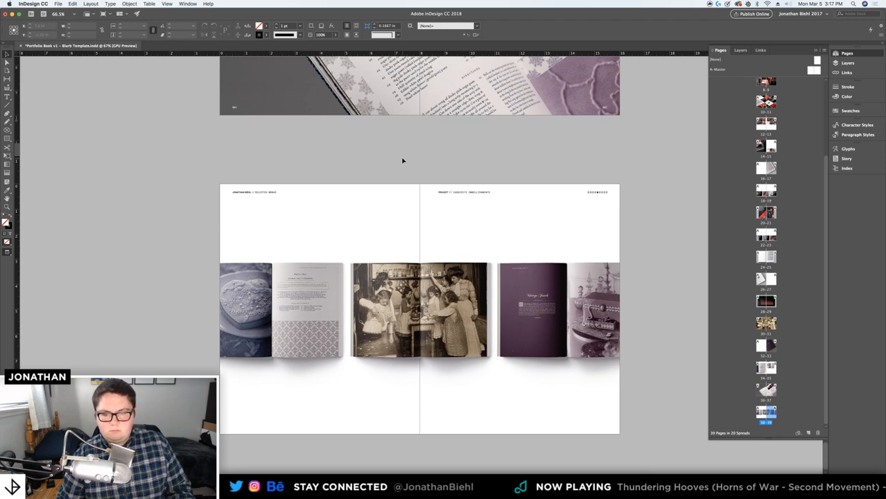
Undo the vertical centring of the books and the deletion of the page numbers on spread 38–39
{"action": "key", "text": "super+z"}
{"action": "left_click", "coordinate": [401, 161]}
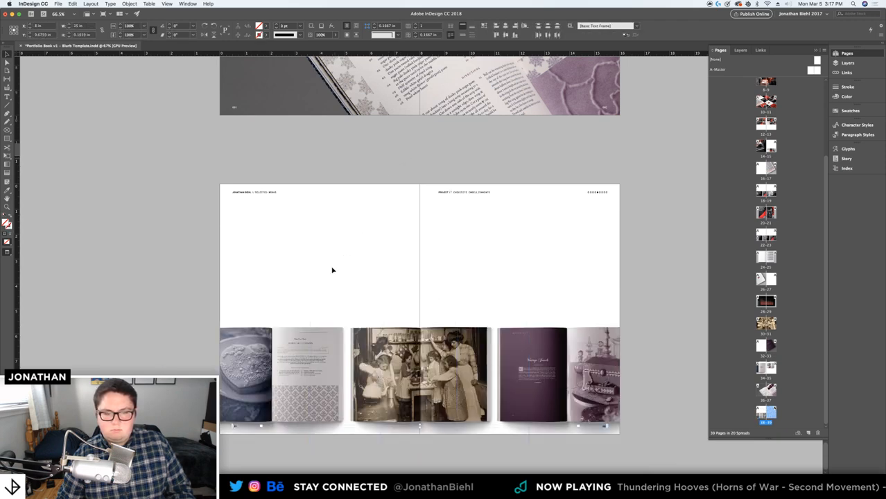
{"action": "left_click_drag", "start_coordinate": [190, 293], "coordinate": [626, 336]}
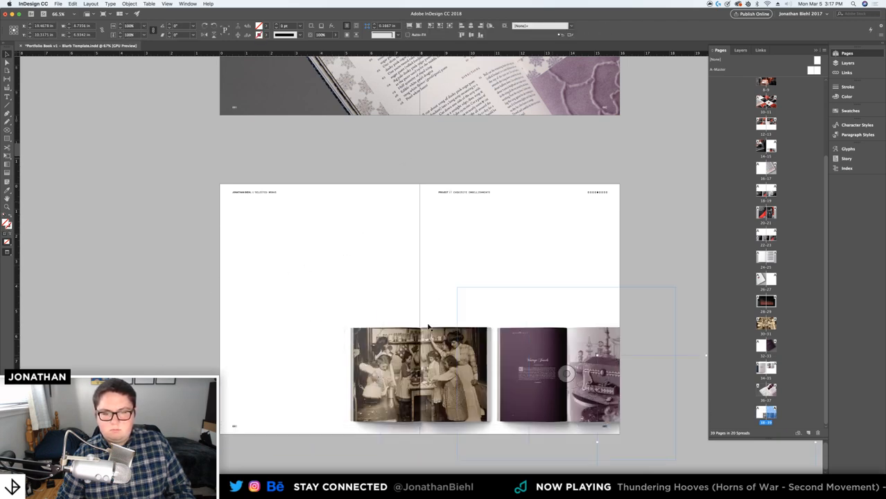
{"action": "key", "text": "super+z"}
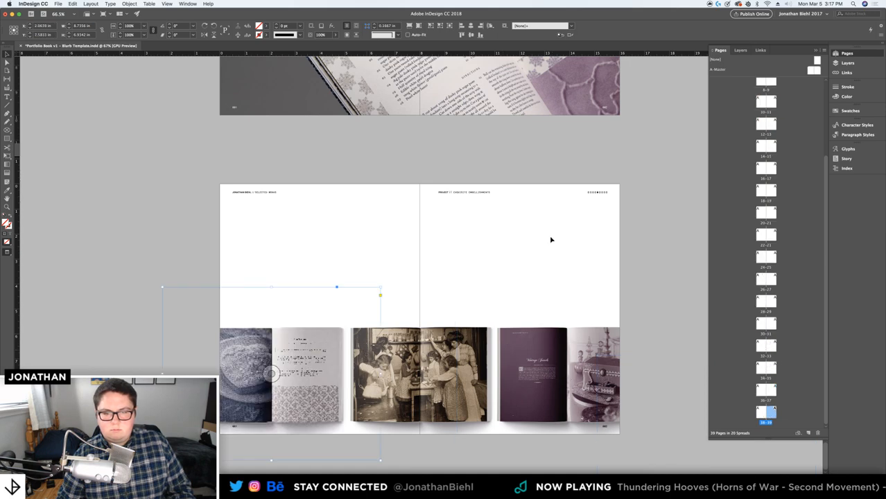
{"action": "left_click", "coordinate": [219, 335]}
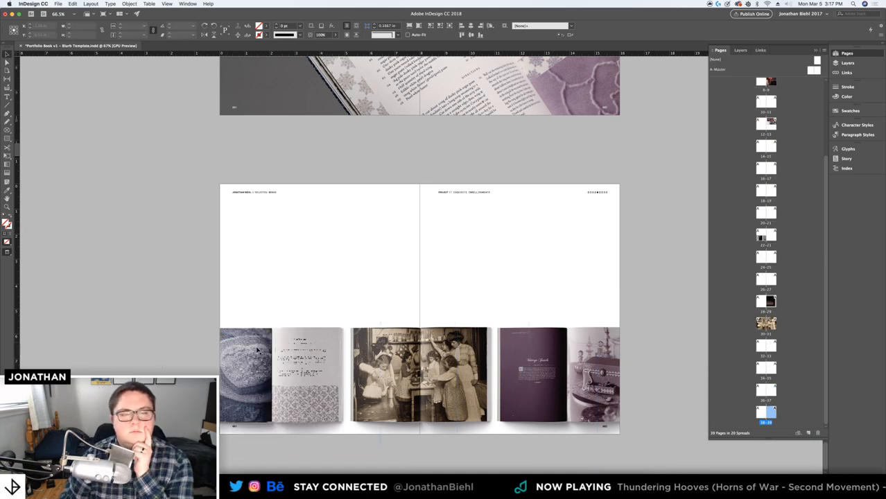
Centre the three book images vertically on spread 38–39 with the page numbers kept
{"action": "left_click", "coordinate": [257, 350]}
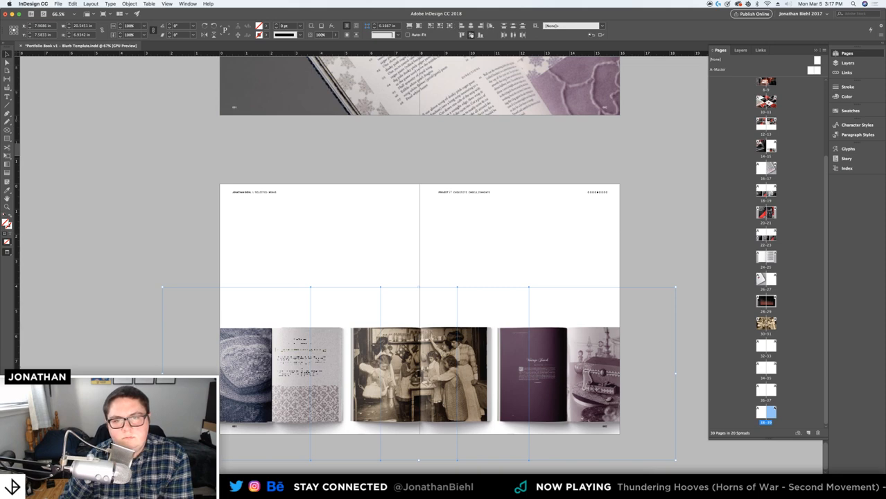
{"action": "left_click", "coordinate": [471, 35]}
{"action": "left_click", "coordinate": [412, 186]}
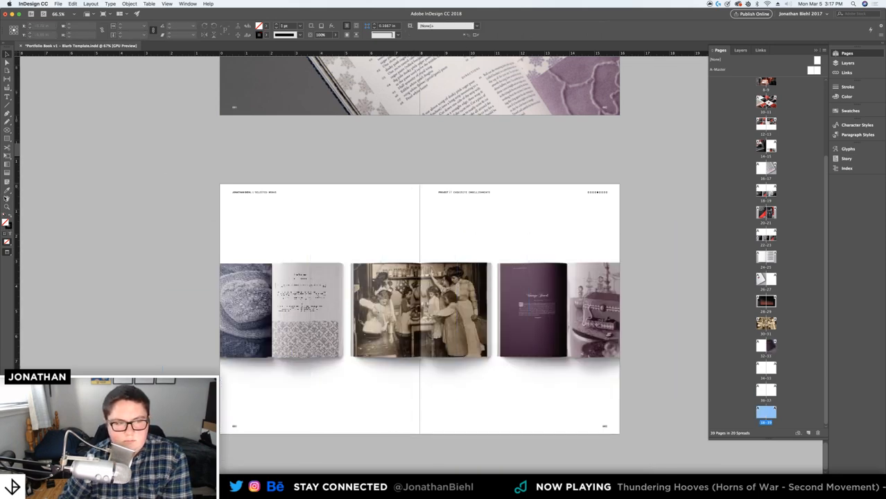
Try the row of three books just below the header, aligned to the top margin guide at Y about 2.4 in
{"action": "key", "text": "ctrl+alt+0"}
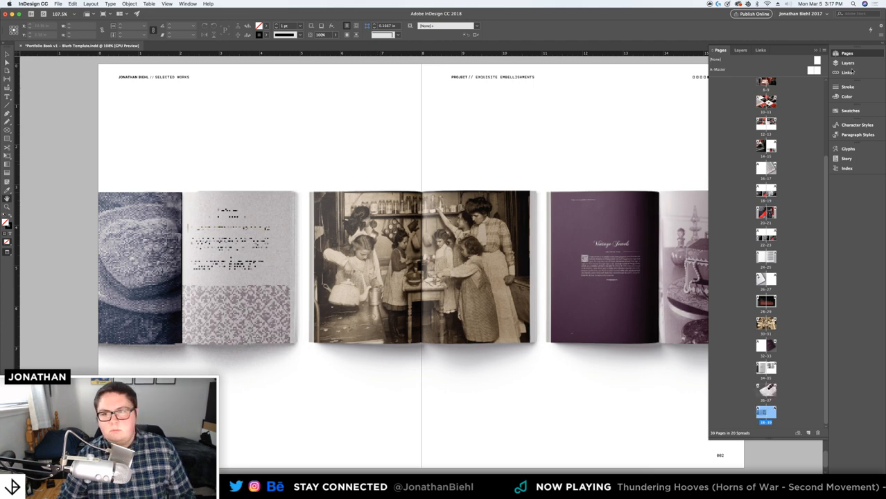
{"action": "left_click", "coordinate": [847, 53]}
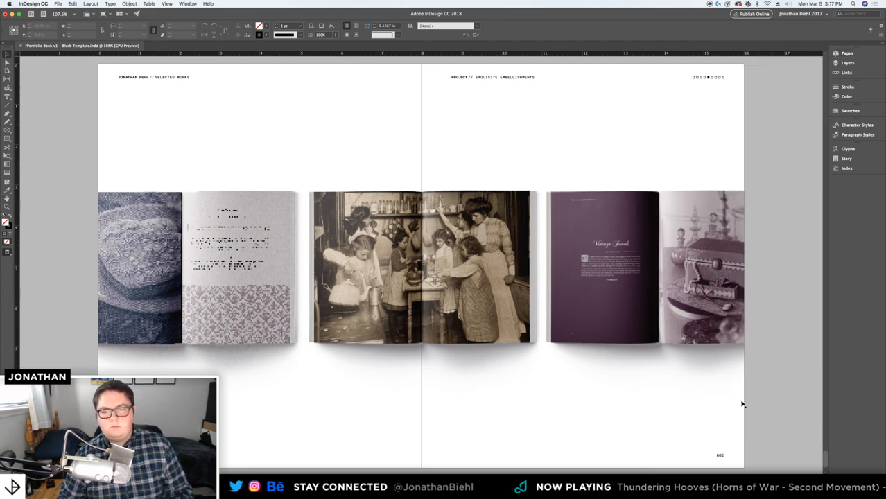
{"action": "left_click_drag", "start_coordinate": [770, 418], "coordinate": [142, 217]}
{"action": "key", "text": "w"}
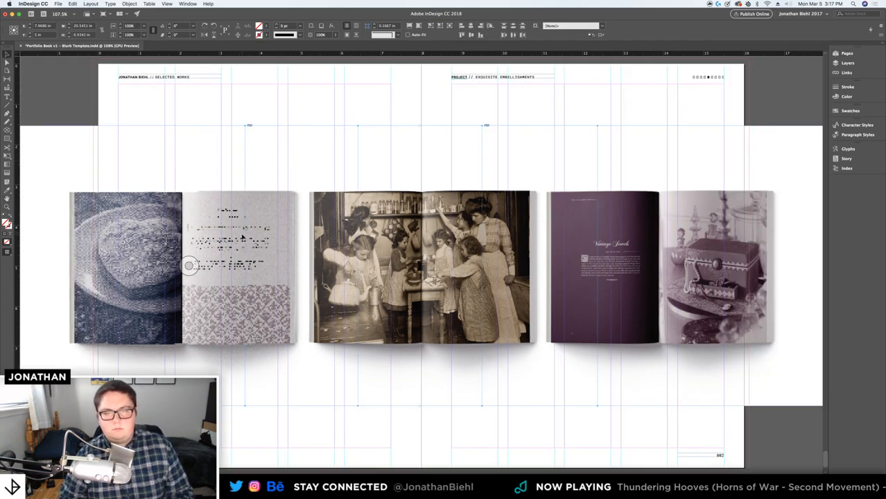
{"action": "key", "text": "shift+Up"}
{"action": "key", "text": "shift+Up"}
{"action": "key", "text": "shift+Up"}
{"action": "key", "text": "shift+Up"}
{"action": "key", "text": "shift+Up"}
{"action": "key", "text": "shift+Up"}
{"action": "key", "text": "shift+Up"}
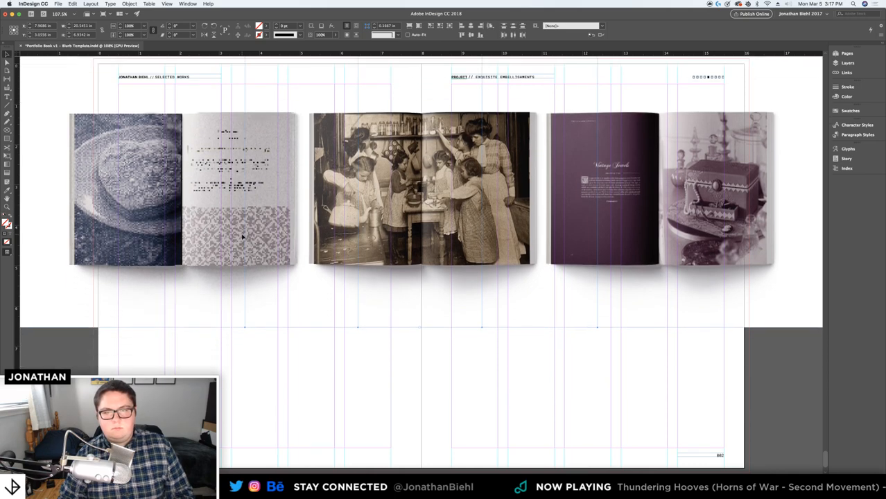
{"action": "key", "text": "shift+Up"}
{"action": "key", "text": "shift+Up"}
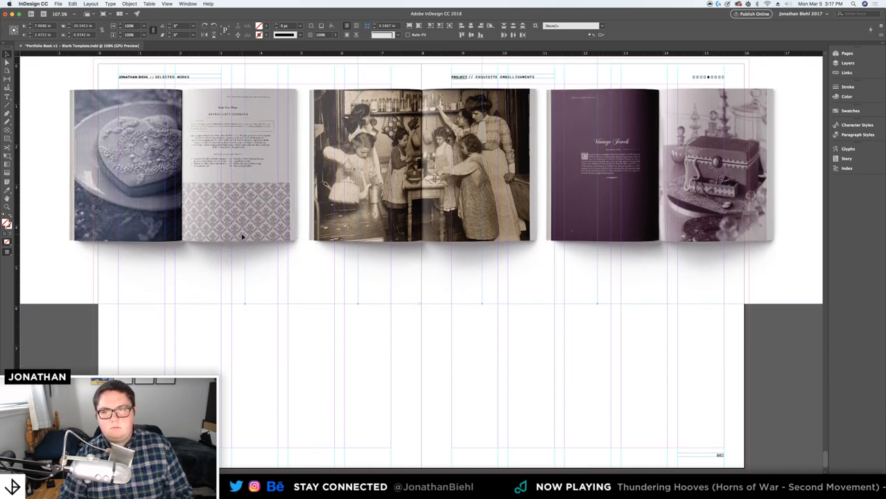
{"action": "key", "text": "Up"}
{"action": "key", "text": "Up"}
{"action": "key", "text": "Up"}
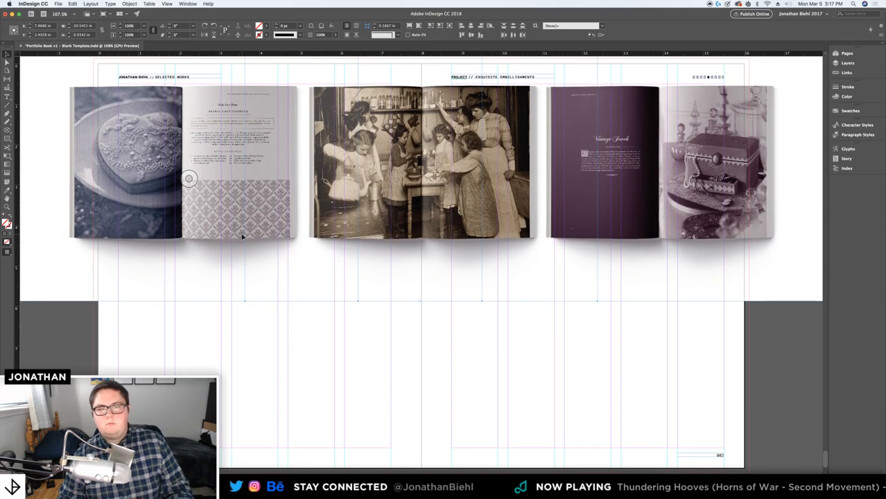
{"action": "key", "text": "w"}
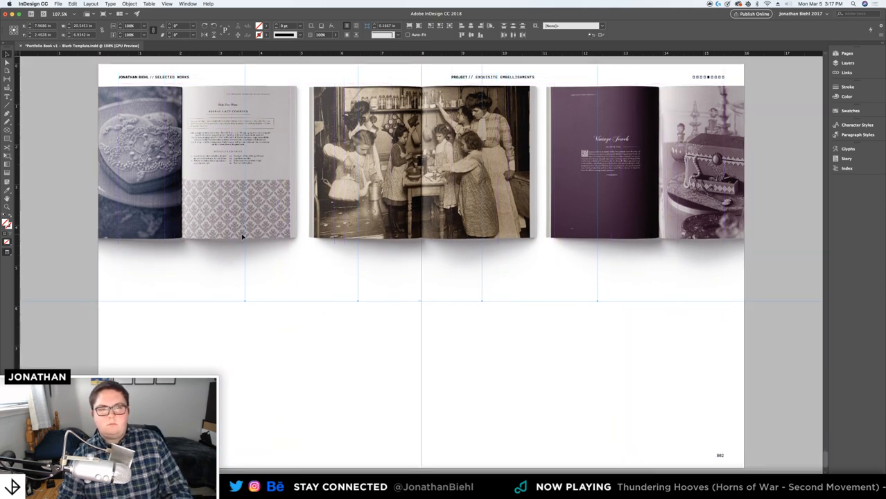
Align the row of three books back to the vertical centre of the spread and save the document
{"action": "left_click", "coordinate": [470, 35]}
{"action": "left_click", "coordinate": [380, 115]}
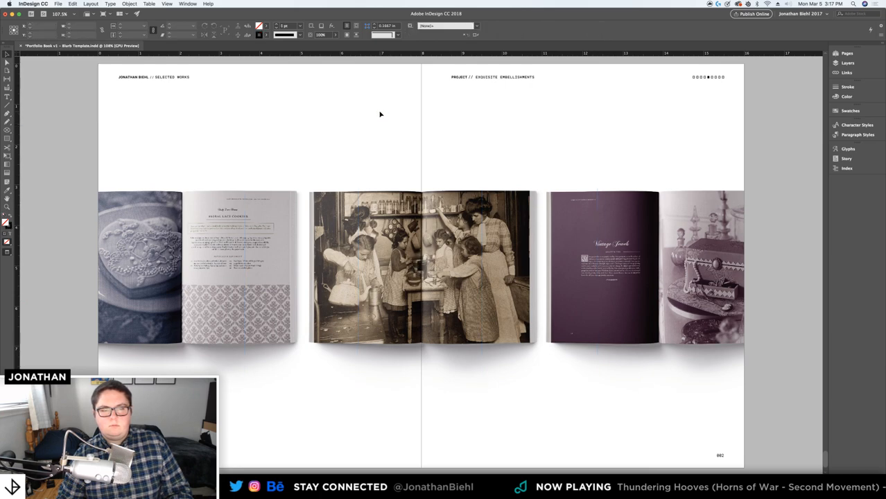
{"action": "key", "text": "super+s"}
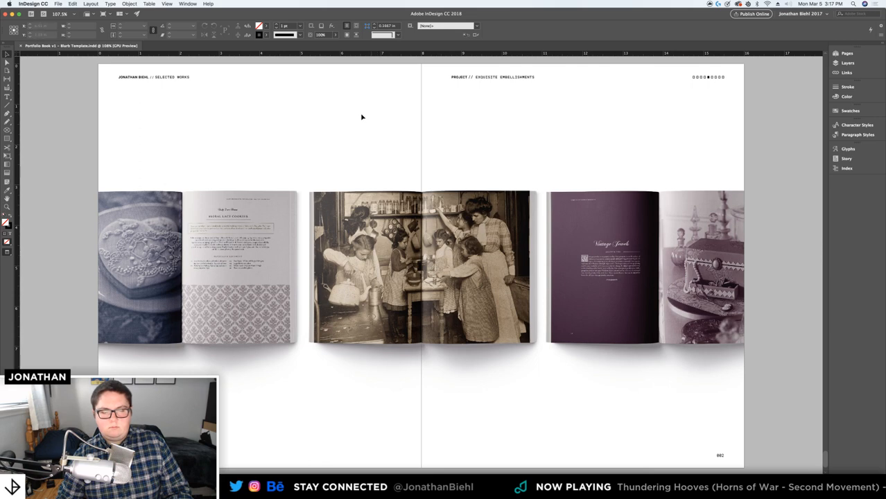
Move the row of three books down to the lower part of spread 38–39, to Y about 7.22 in
{"action": "left_click_drag", "start_coordinate": [184, 122], "coordinate": [650, 281]}
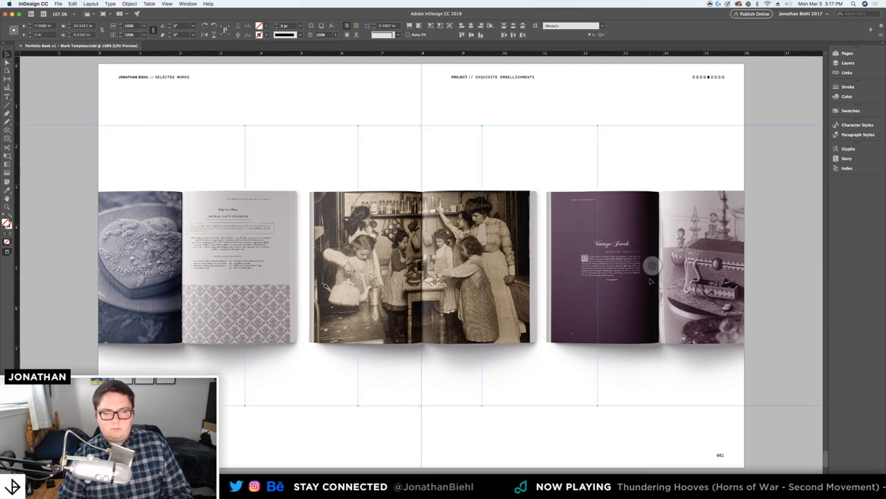
{"action": "key", "text": "Down"}
{"action": "key", "text": "Down"}
{"action": "key", "text": "Down"}
{"action": "key", "text": "Down"}
{"action": "key", "text": "Down"}
{"action": "key", "text": "Down"}
{"action": "key", "text": "Down"}
{"action": "key", "text": "Down"}
{"action": "key", "text": "Down"}
{"action": "key", "text": "Down"}
{"action": "key", "text": "Down"}
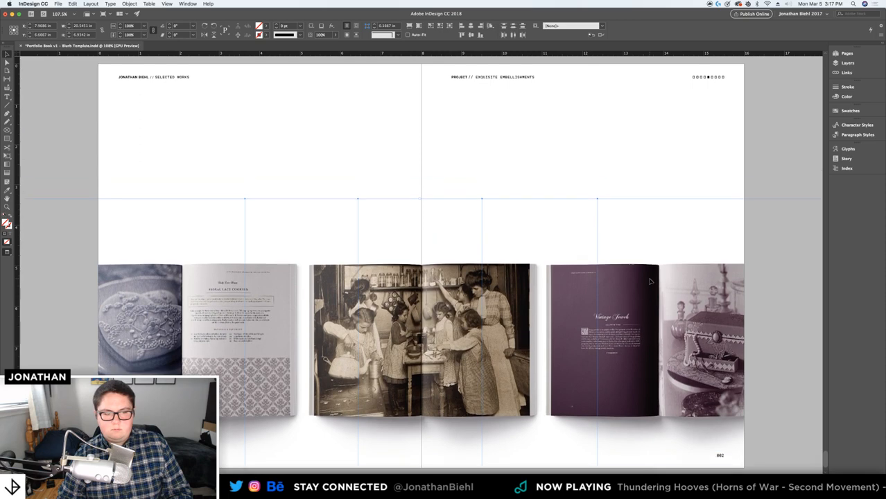
{"action": "key", "text": "Down"}
{"action": "key", "text": "Down"}
{"action": "key", "text": "Down"}
Check the row of books against the guides and fine-tune its vertical position to Y about 7.18 in
{"action": "key", "text": "w"}
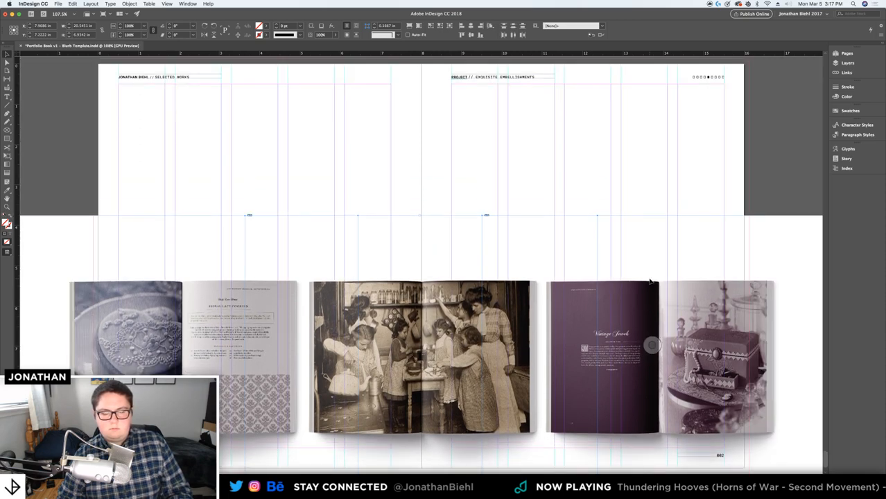
{"action": "key", "text": "w"}
{"action": "key", "text": "Up"}
{"action": "key", "text": "Up"}
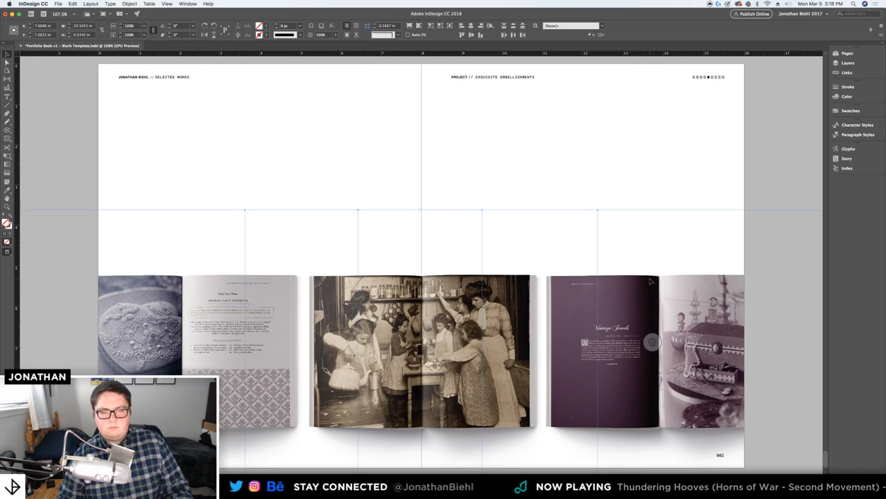
{"action": "key", "text": "Down"}
{"action": "key", "text": "Down"}
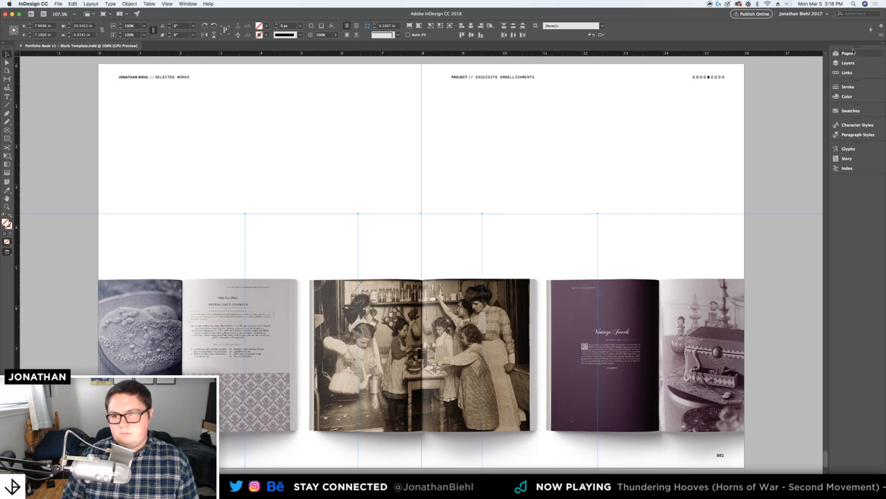
{"action": "left_click", "coordinate": [750, 144]}
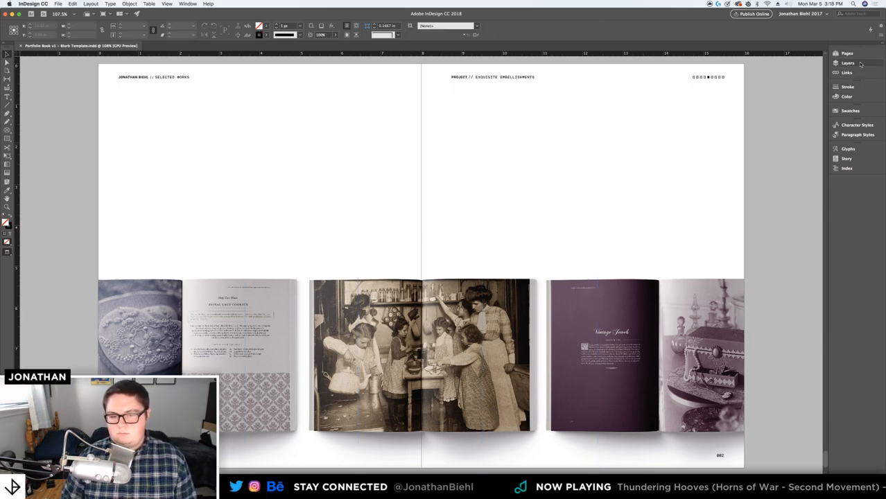
Duplicate spread 38–39 at the end of the document as spread 40–41
{"action": "left_click", "coordinate": [860, 64]}
{"action": "left_click", "coordinate": [856, 63]}
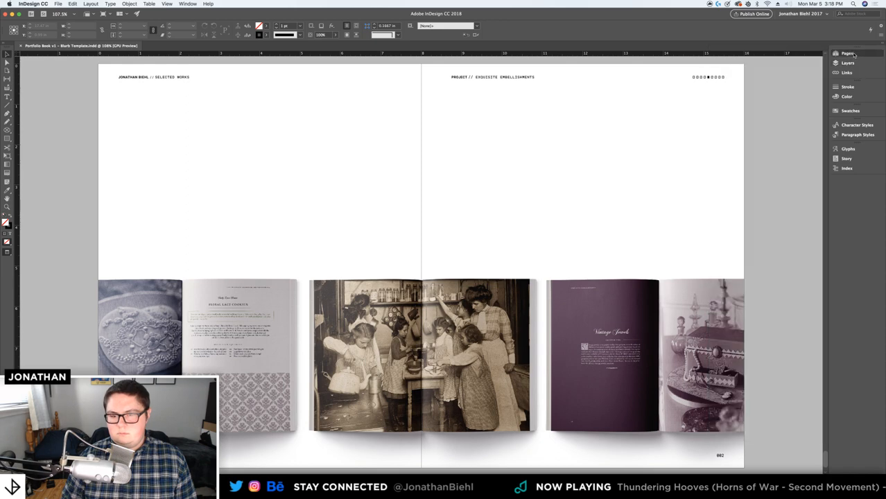
{"action": "left_click", "coordinate": [855, 56]}
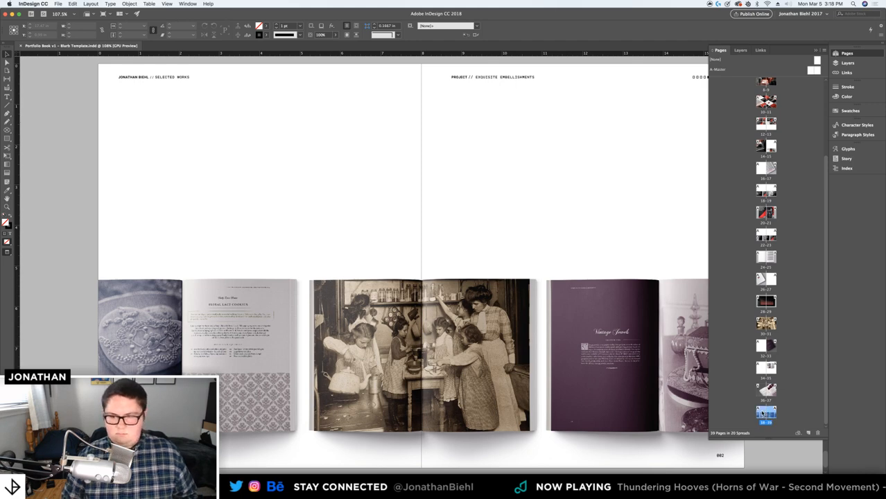
{"action": "left_click_drag", "start_coordinate": [761, 430], "coordinate": [762, 428]}
{"action": "left_click", "coordinate": [765, 424]}
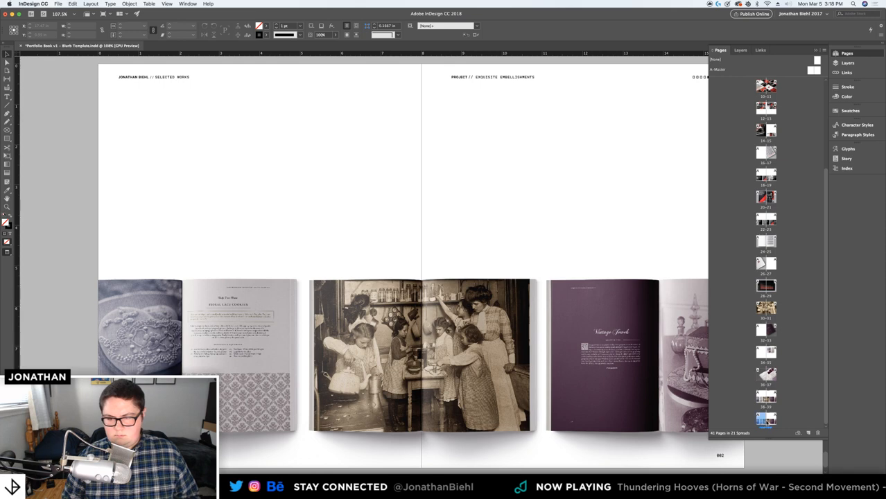
Delete the row of three books from the duplicated spread 40–41, leaving only the header and page-number elements
{"action": "left_click", "coordinate": [107, 319]}
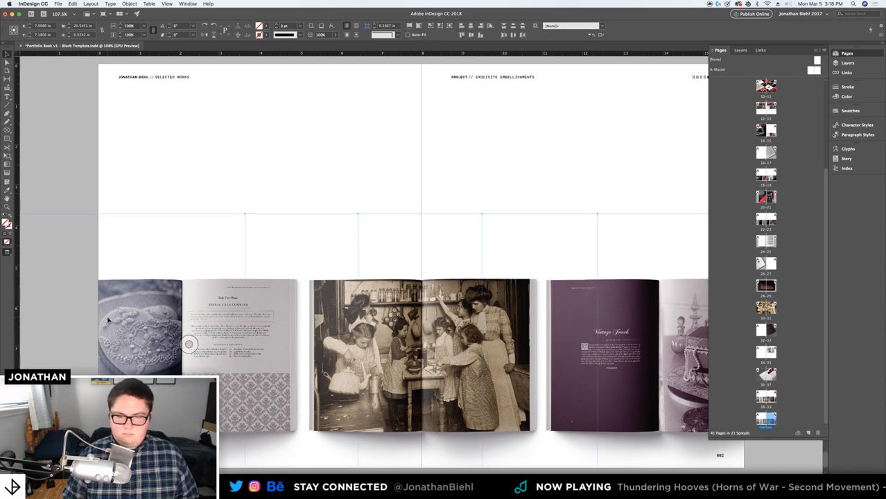
{"action": "key", "text": "Delete"}
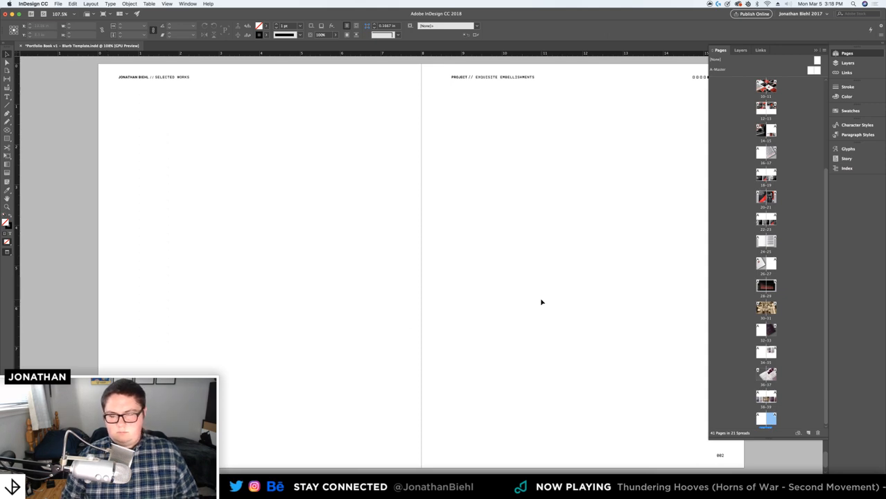
{"action": "left_click", "coordinate": [847, 55]}
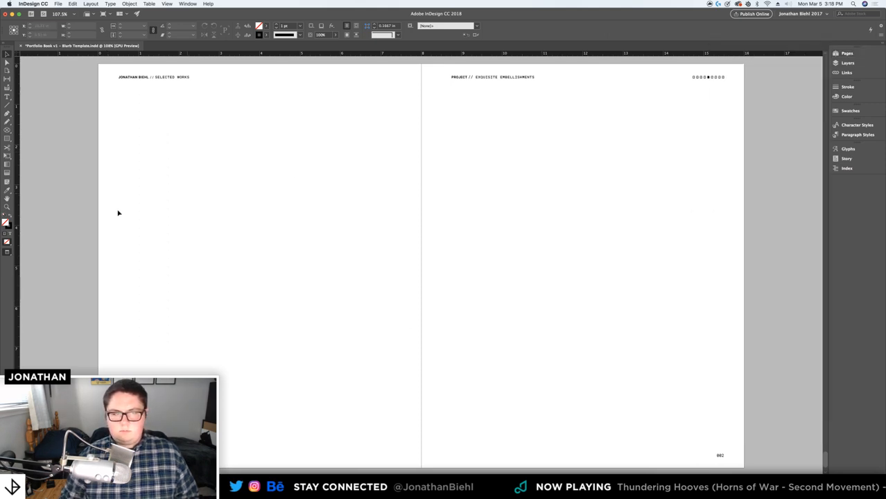
Show the guides, draw an 8.125 × 10.25 in frame covering the left page including bleed, and start placing an image in it
{"action": "key", "text": "w"}
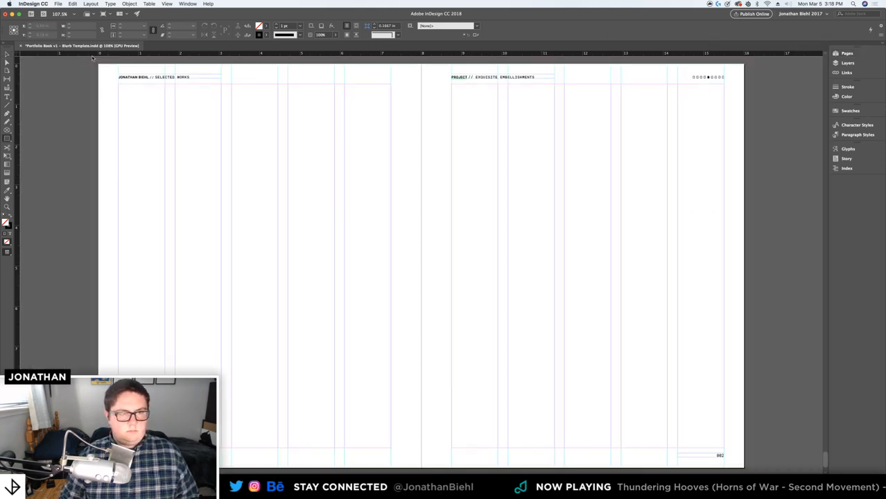
{"action": "left_click_drag", "start_coordinate": [99, 64], "coordinate": [421, 472]}
{"action": "key", "text": "v"}
{"action": "key", "text": "super+d"}
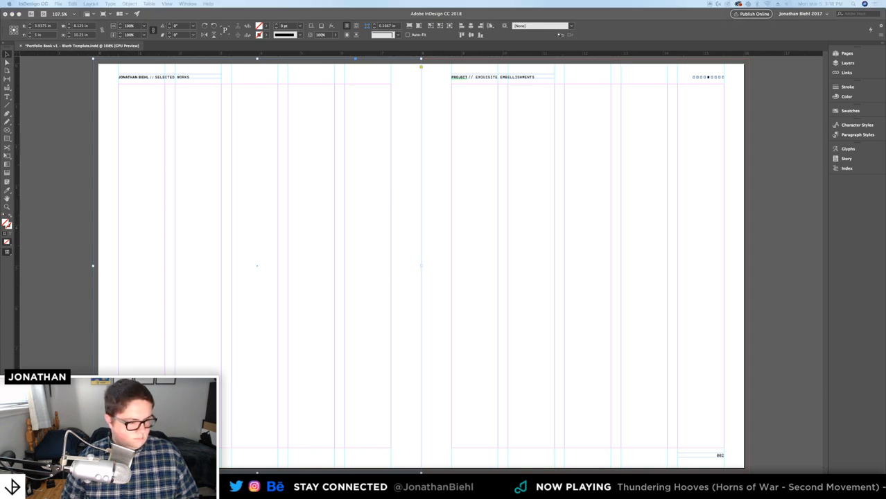
{"action": "scroll", "coordinate": [324, 275], "scroll_direction": "left", "scroll_amount": 3}
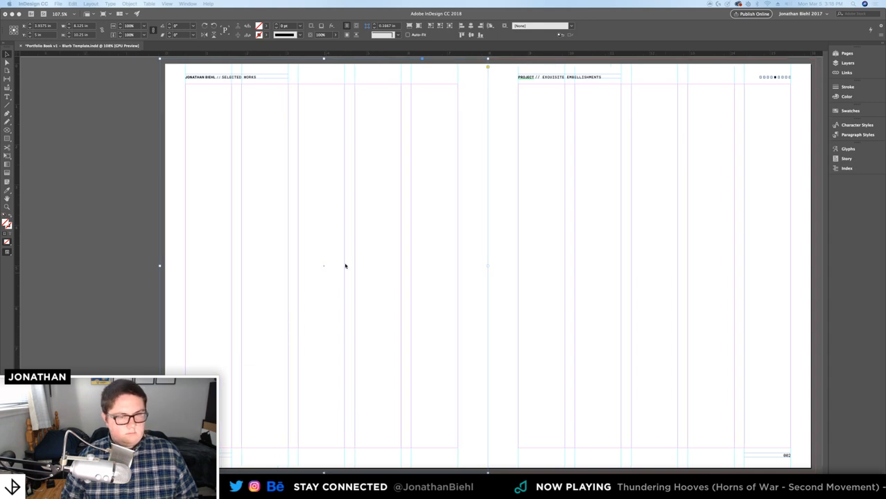
Place the blue-toned cake photo in the left page's full-bleed frame and scale it proportionally to fill the frame
{"action": "double_click", "coordinate": [346, 265]}
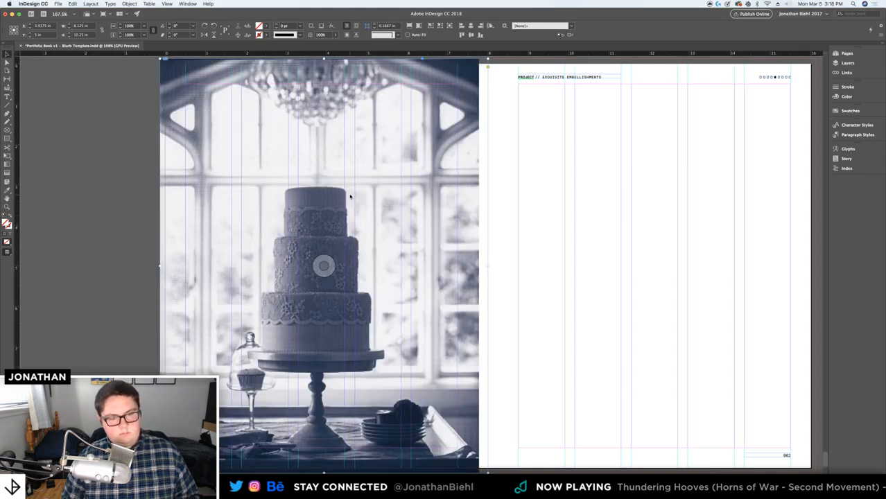
{"action": "right_click", "coordinate": [351, 197]}
{"action": "mouse_move", "coordinate": [402, 301]}
{"action": "left_click", "coordinate": [444, 306]}
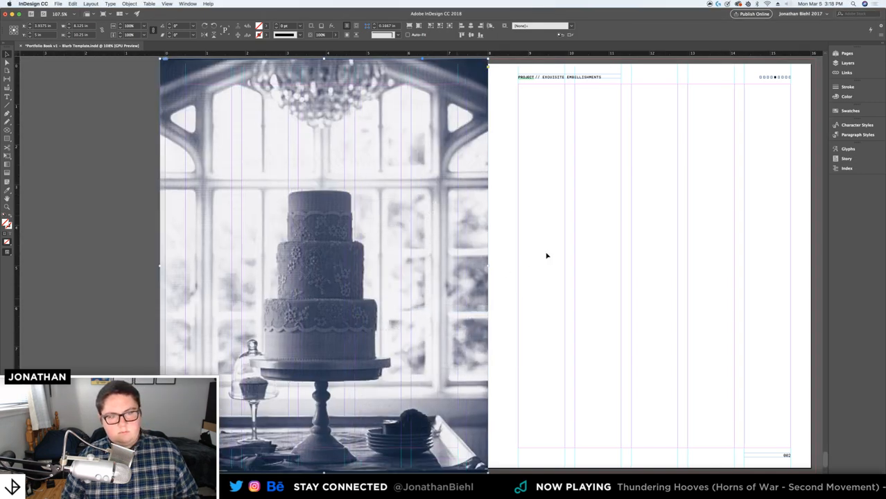
Nudge the cake photo upward inside its frame so the cake stand sits closer to the page bottom's crop
{"action": "left_click", "coordinate": [546, 256]}
{"action": "key", "text": "z"}
{"action": "left_click_drag", "start_coordinate": [540, 256], "coordinate": [471, 252]}
{"action": "key", "text": "v"}
{"action": "left_click", "coordinate": [300, 267]}
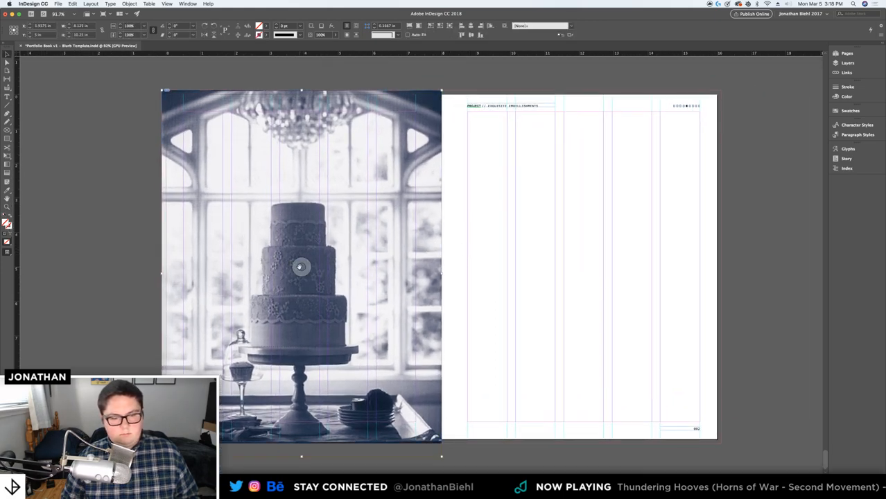
{"action": "key", "text": "shift+Up"}
{"action": "key", "text": "shift+Up"}
{"action": "key", "text": "shift+Up"}
{"action": "key", "text": "shift+Up"}
{"action": "key", "text": "shift+Up"}
{"action": "key", "text": "shift+Down"}
{"action": "key", "text": "shift+Down"}
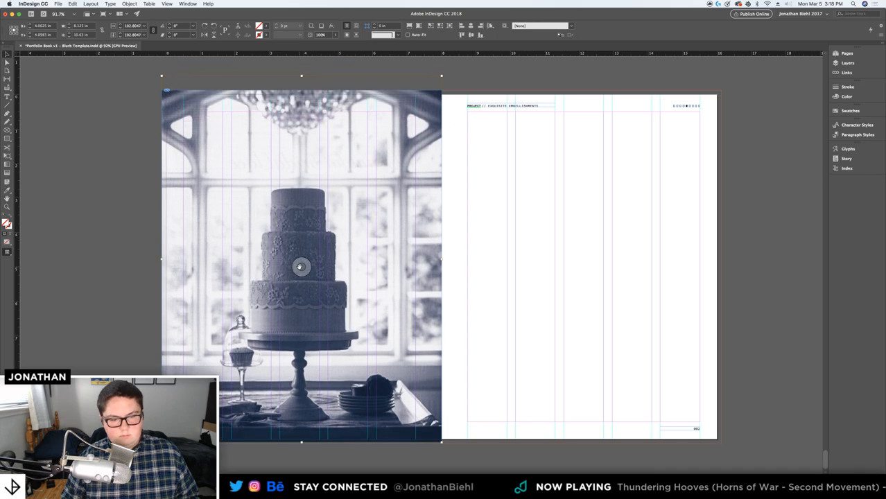
{"action": "key", "text": "Down"}
{"action": "key", "text": "Down"}
{"action": "key", "text": "Down"}
{"action": "key", "text": "Down"}
Preview the spread without guides and send the cake photo's frame to the back, behind the page header
{"action": "key", "text": "w"}
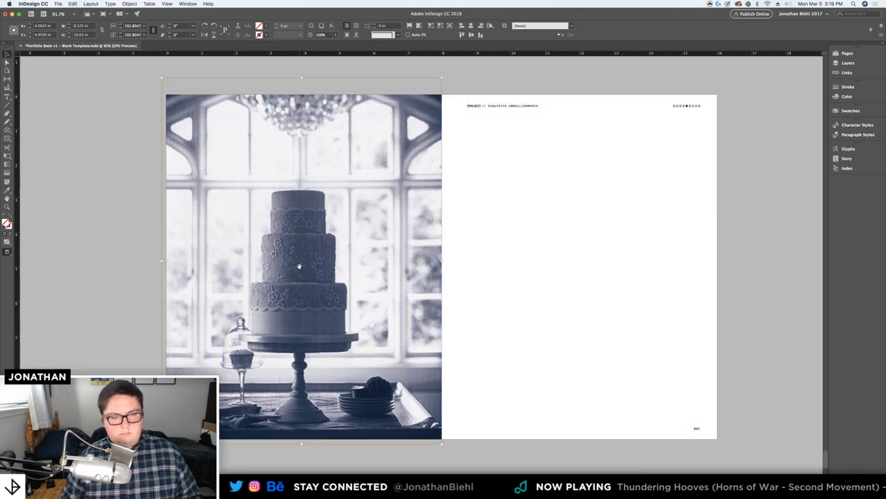
{"action": "left_click", "coordinate": [407, 243]}
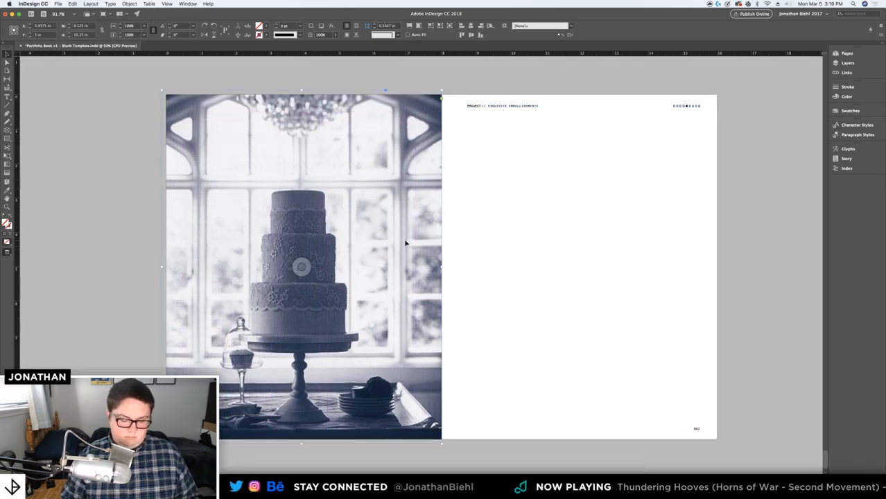
{"action": "key", "text": "super+shift+["}
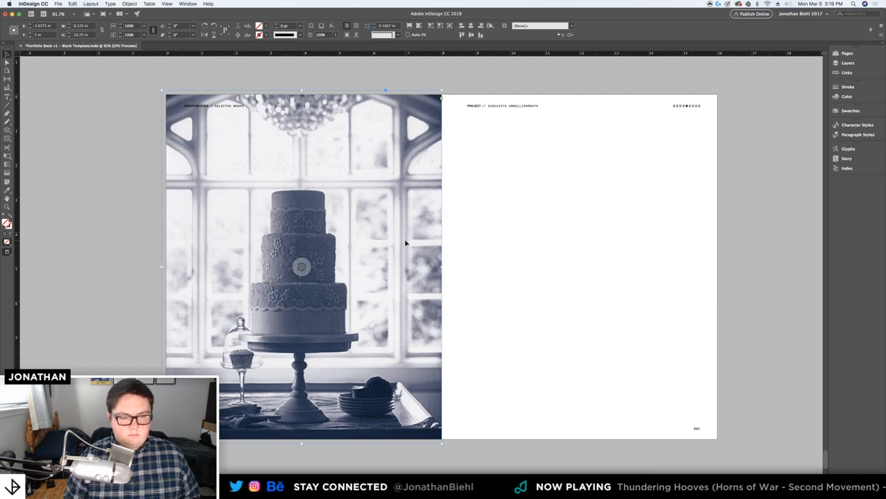
Nudge the cake photo slightly down inside its frame and check the crop in preview
{"action": "key", "text": "w"}
{"action": "left_click", "coordinate": [301, 265]}
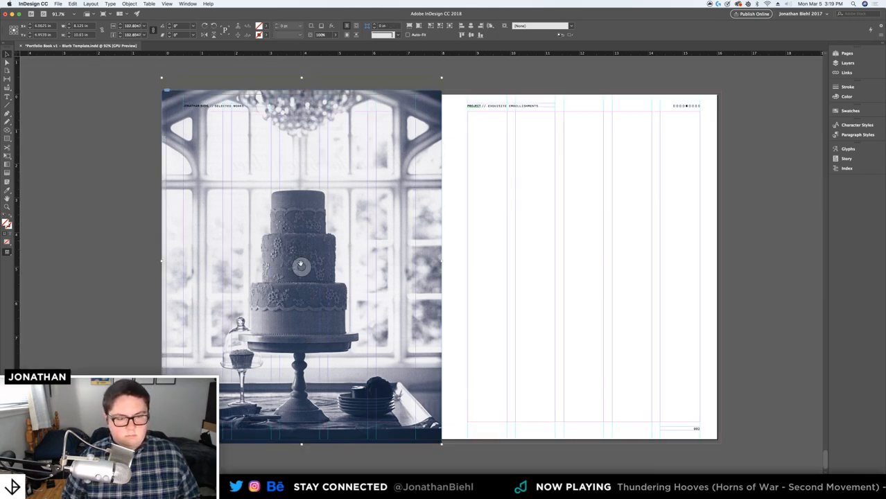
{"action": "key", "text": "shift+Down"}
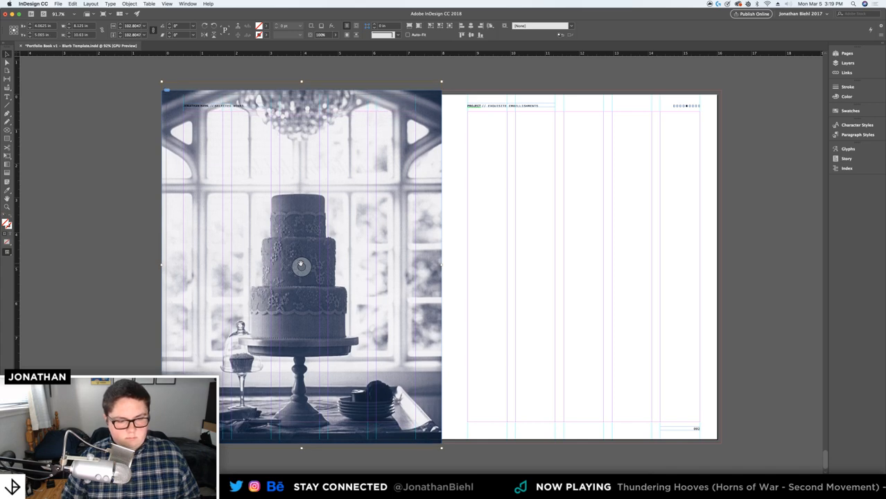
{"action": "key", "text": "w"}
{"action": "left_click", "coordinate": [137, 216]}
{"action": "left_click_drag", "start_coordinate": [225, 361], "coordinate": [260, 336]}
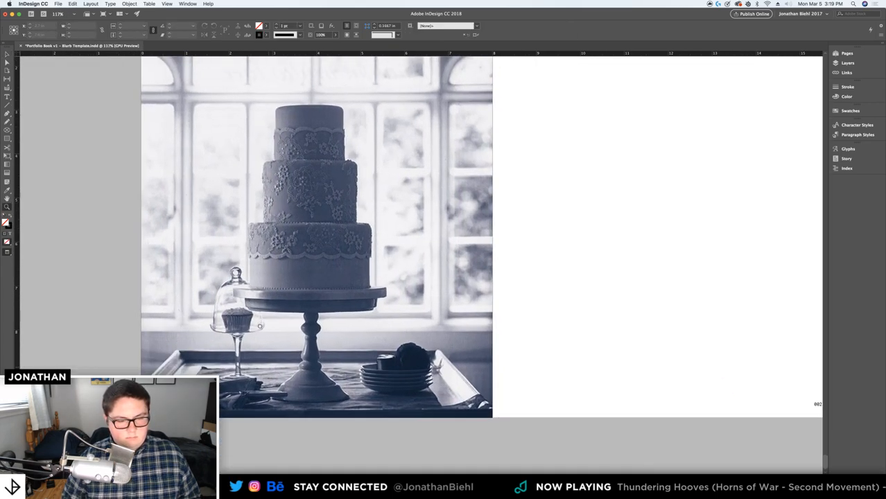
{"action": "left_click", "coordinate": [310, 230]}
{"action": "left_click_drag", "start_coordinate": [310, 237], "coordinate": [269, 295]}
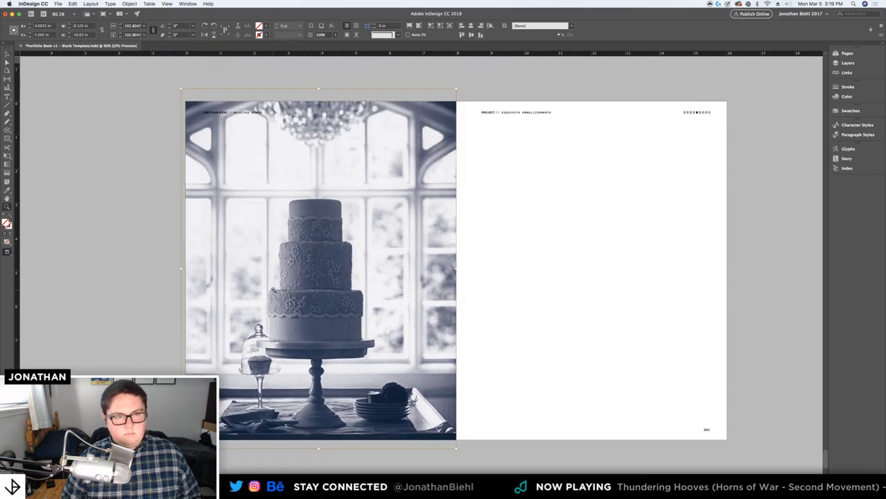
Recolor all the running header text over the cake photo with the Paper swatch
{"action": "left_click", "coordinate": [219, 116]}
{"action": "double_click", "coordinate": [219, 114]}
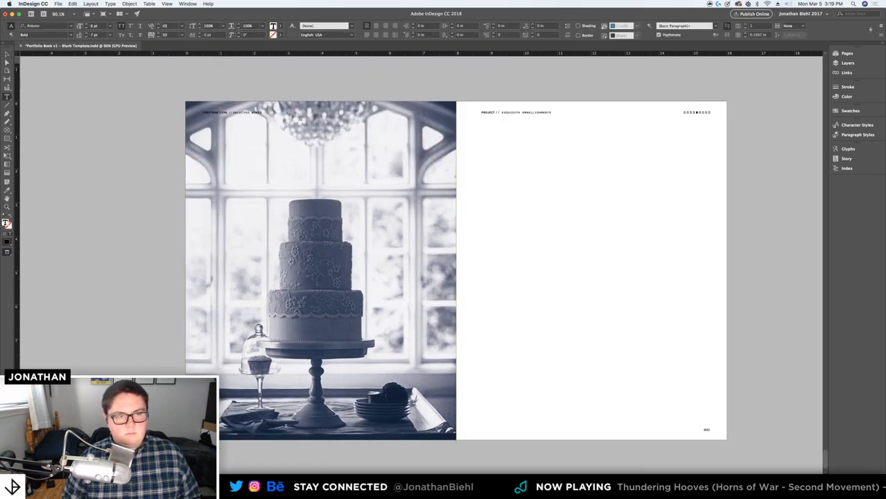
{"action": "key", "text": "super+a"}
{"action": "left_click", "coordinate": [281, 26]}
{"action": "scroll", "coordinate": [235, 74], "scroll_direction": "up", "scroll_amount": 5}
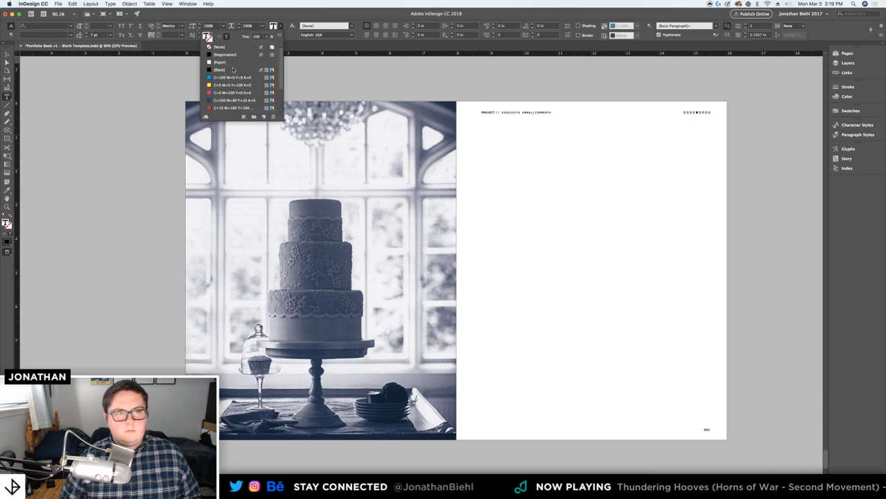
{"action": "left_click", "coordinate": [231, 63]}
{"action": "left_click", "coordinate": [8, 55]}
{"action": "left_click", "coordinate": [79, 88]}
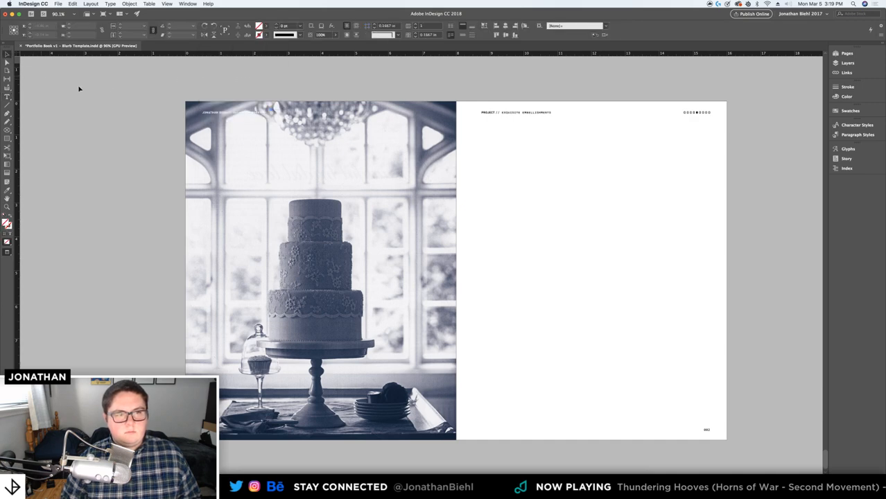
Delete the running header's text frame from the page with the cake photo
{"action": "left_click", "coordinate": [234, 114]}
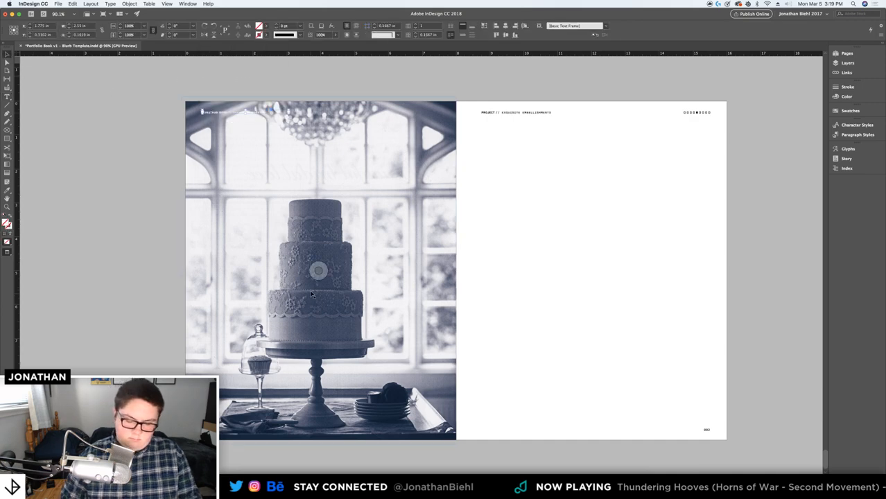
{"action": "key", "text": "Delete"}
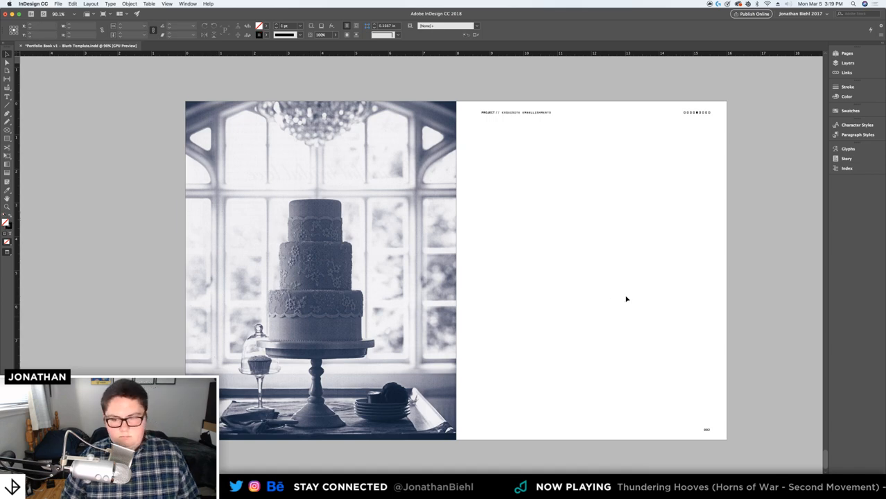
{"action": "scroll", "coordinate": [576, 293], "scroll_direction": "right", "scroll_amount": 4}
Move the cake photo slightly up inside its frame, check it in preview and save the document
{"action": "key", "text": "w"}
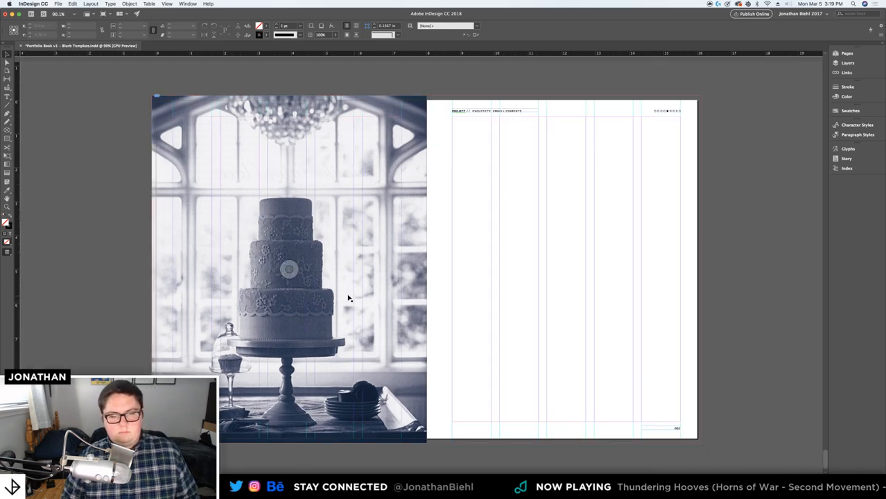
{"action": "left_click_drag", "start_coordinate": [288, 269], "coordinate": [288, 264]}
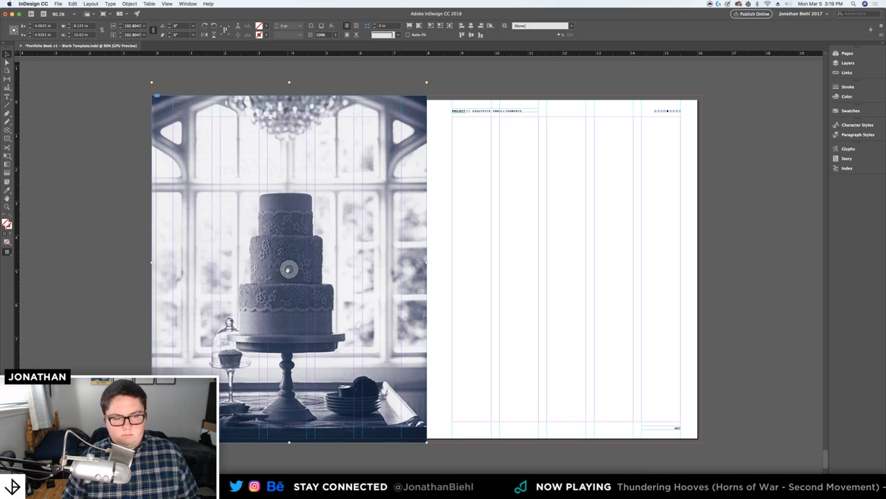
{"action": "key", "text": "w"}
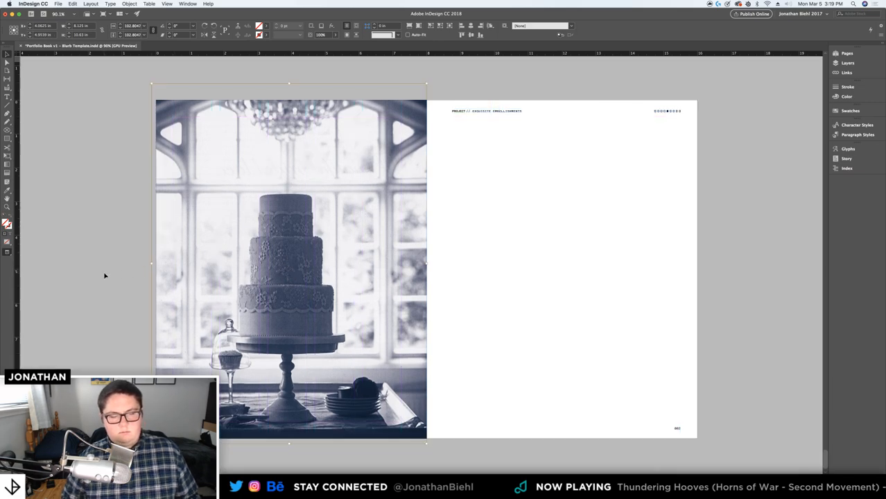
{"action": "left_click", "coordinate": [105, 276]}
{"action": "key", "text": "super+s"}
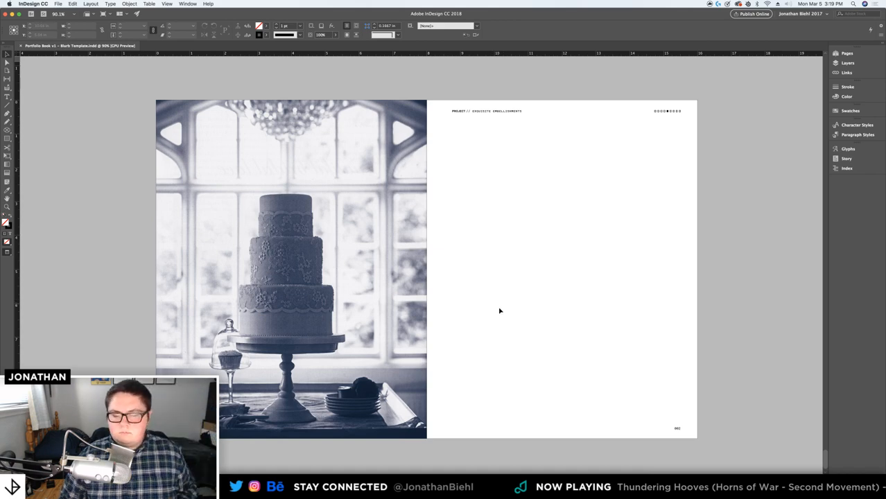
Show the guides again, switch to Finder and preview the book mockup images to choose from
{"action": "key", "text": "w"}
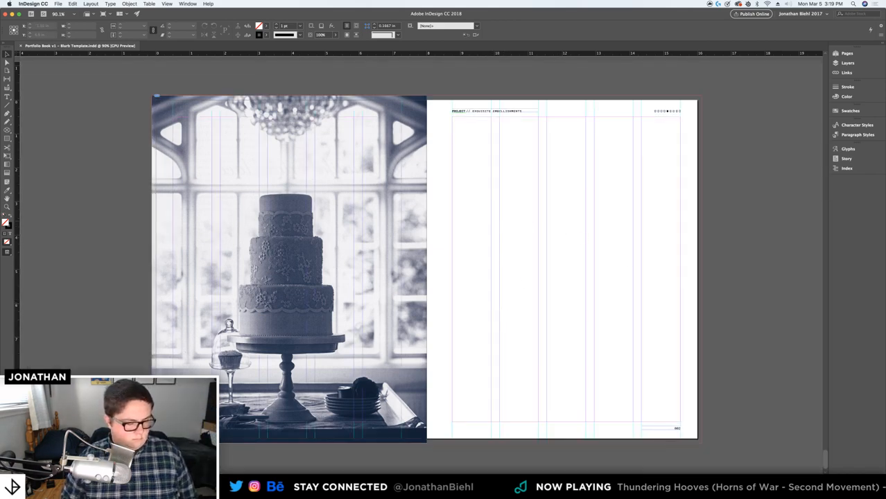
{"action": "key", "text": "super+Tab"}
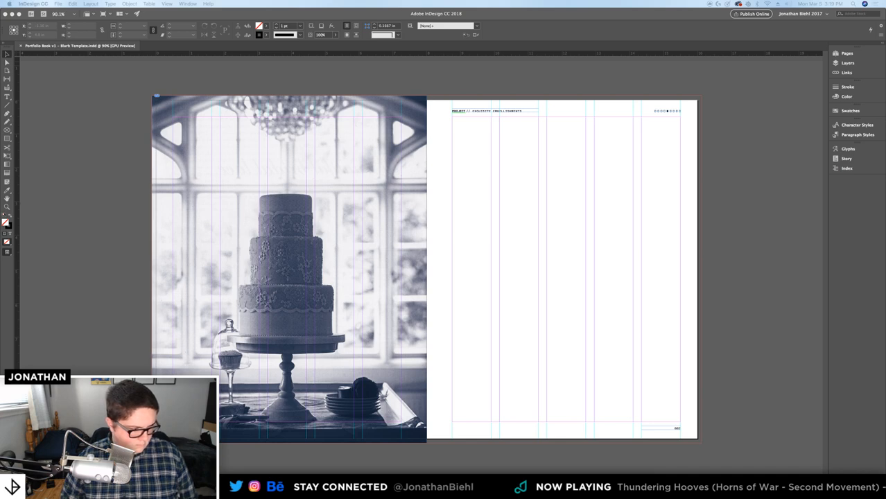
{"action": "key", "text": "space"}
{"action": "key", "text": "space"}
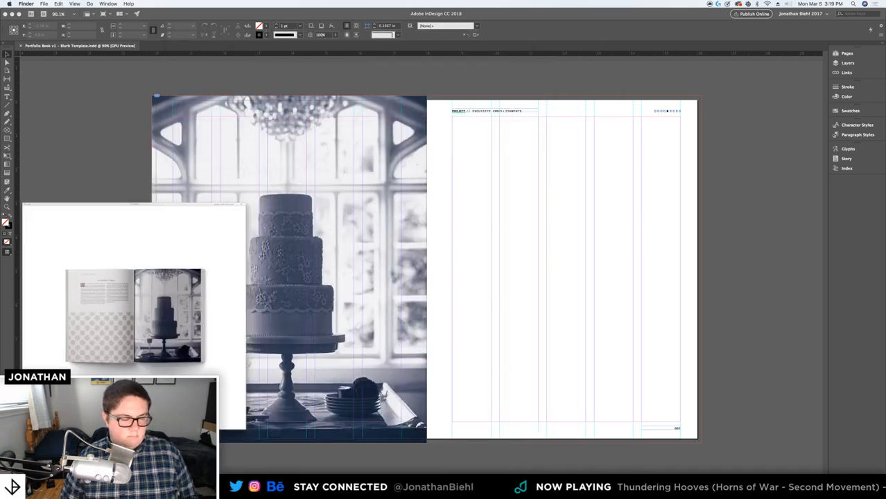
{"action": "key", "text": "space"}
{"action": "key", "text": "space"}
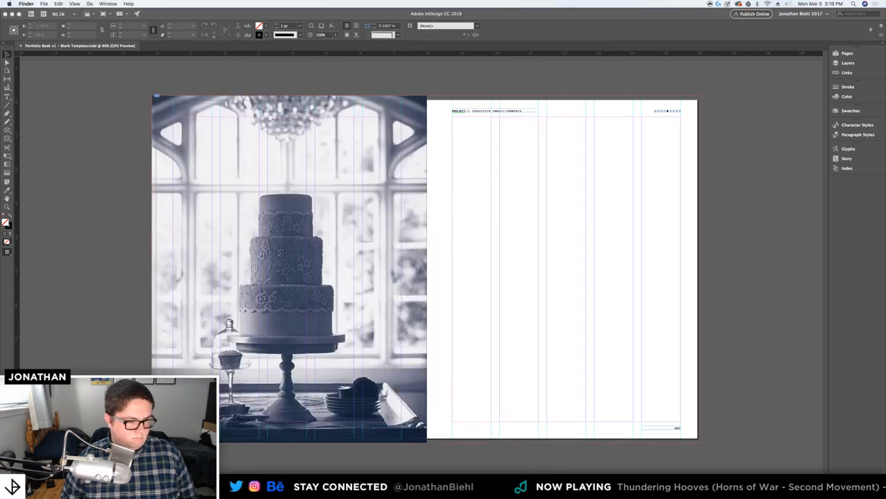
{"action": "key", "text": "space"}
{"action": "key", "text": "space"}
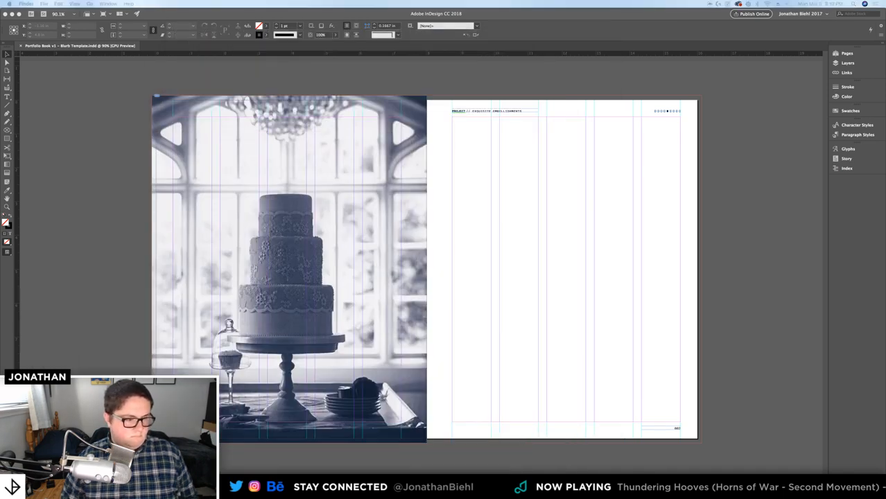
{"action": "key", "text": "space"}
{"action": "key", "text": "space"}
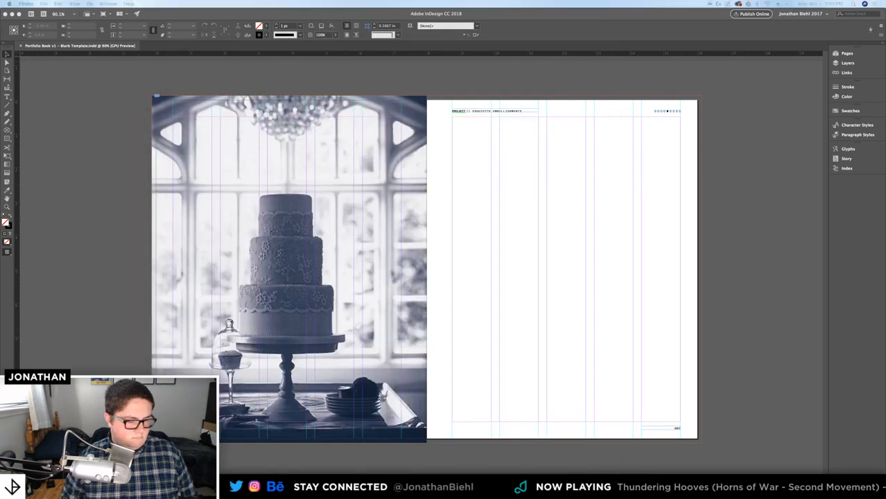
Copy the vintage kitchen and purple Vintage Jewels mockups from the previous spread onto the blank page, shifting the purple one past the outer edge
{"action": "scroll", "coordinate": [511, 321], "scroll_direction": "up", "scroll_amount": 5}
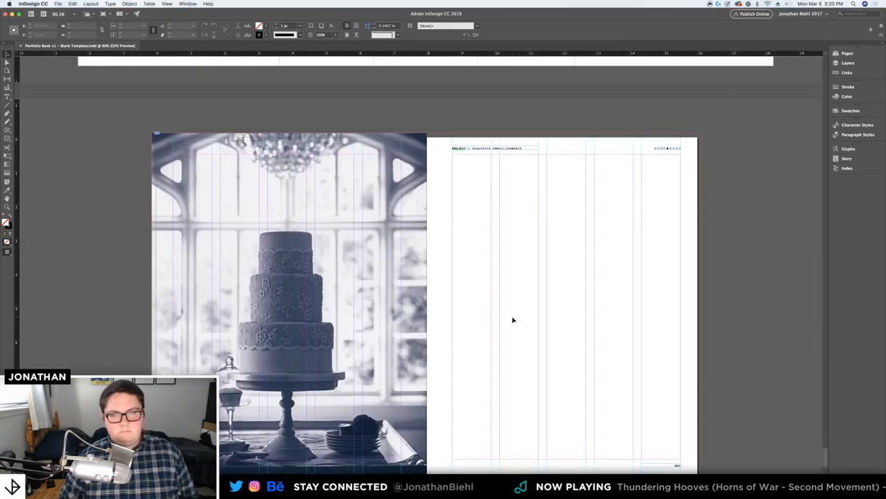
{"action": "scroll", "coordinate": [511, 320], "scroll_direction": "down", "scroll_amount": 6}
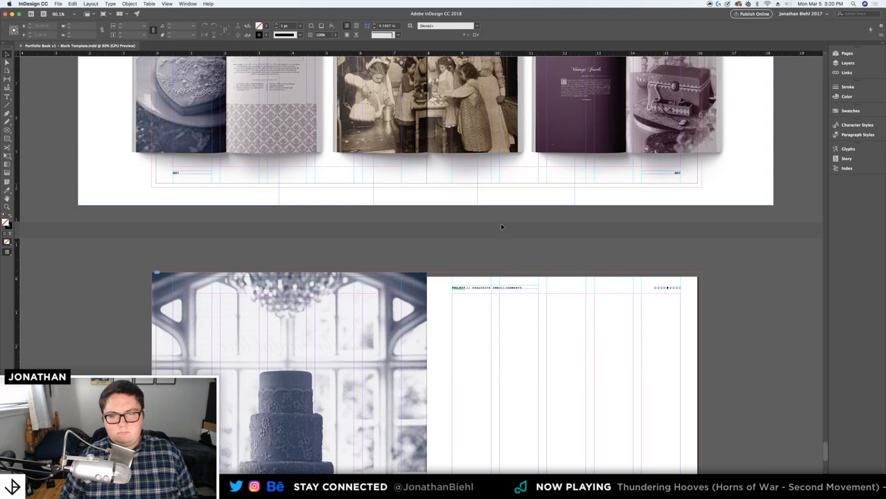
{"action": "left_click", "coordinate": [589, 153]}
{"action": "left_click", "coordinate": [469, 145], "text": "shift"}
{"action": "scroll", "coordinate": [479, 351], "scroll_direction": "down", "scroll_amount": 3}
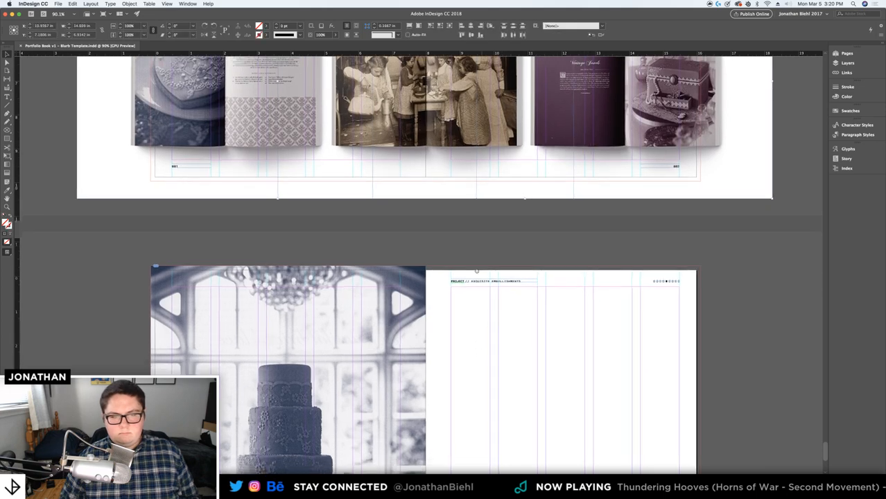
{"action": "key", "text": "super+v"}
{"action": "left_click_drag", "start_coordinate": [462, 310], "coordinate": [634, 293]}
{"action": "left_click", "coordinate": [591, 378]}
{"action": "left_click", "coordinate": [703, 391]}
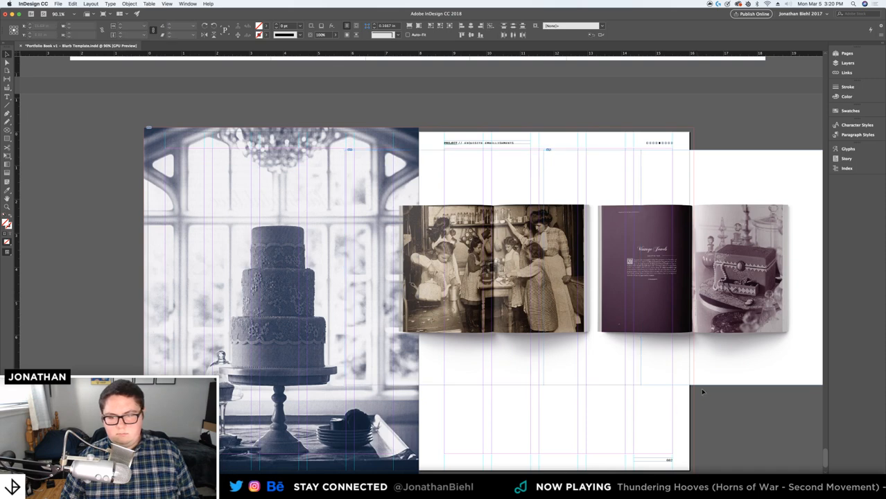
{"action": "left_click", "coordinate": [711, 355]}
{"action": "left_click_drag", "start_coordinate": [675, 354], "coordinate": [756, 352]}
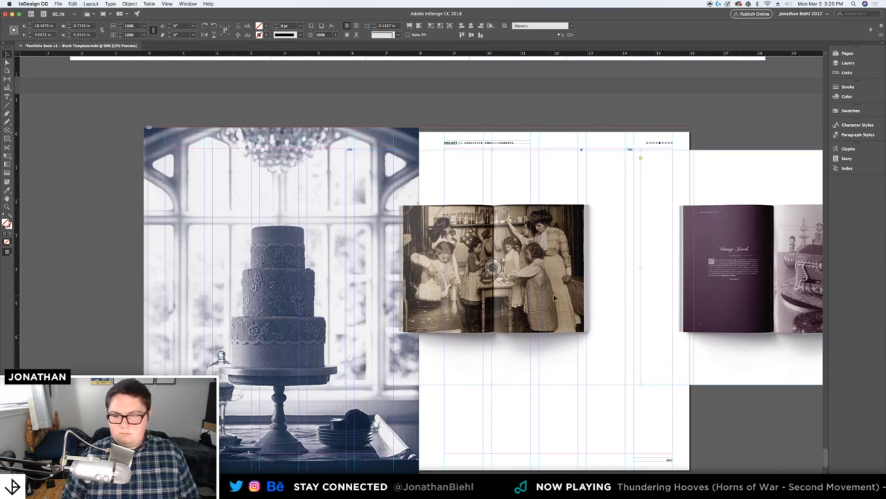
Shrink the vintage kitchen mockup's frame to about 5.1 in wide by 4.04 in high and fill it proportionally with the image
{"action": "left_click_drag", "start_coordinate": [346, 268], "coordinate": [468, 268]}
{"action": "right_click", "coordinate": [525, 264]}
{"action": "mouse_move", "coordinate": [567, 371]}
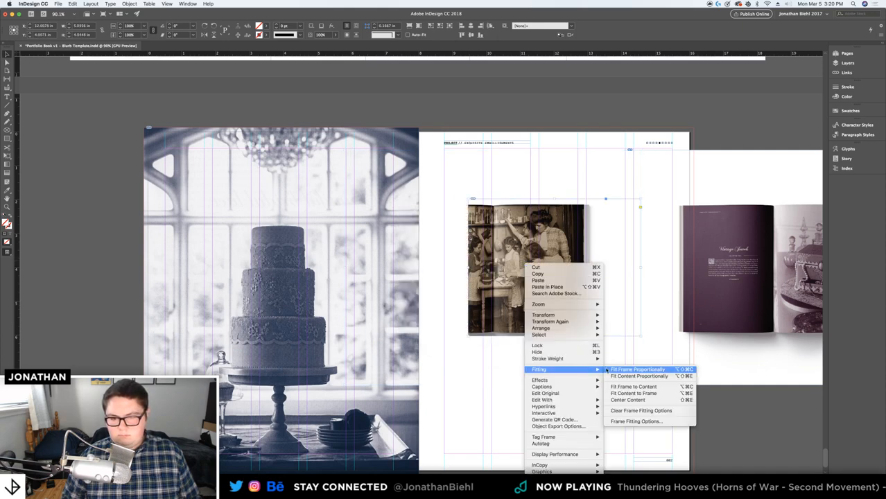
{"action": "left_click", "coordinate": [608, 369]}
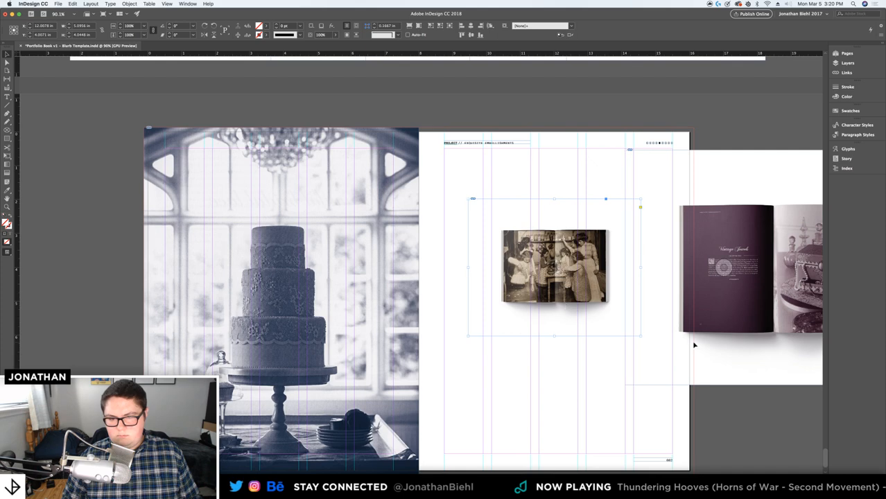
Move the purple Vintage Jewels mockup onto the right-hand page, beneath the vintage kitchen mockup
{"action": "scroll", "coordinate": [715, 347], "scroll_direction": "down", "scroll_amount": 2}
{"action": "scroll", "coordinate": [716, 347], "scroll_direction": "right", "scroll_amount": 3}
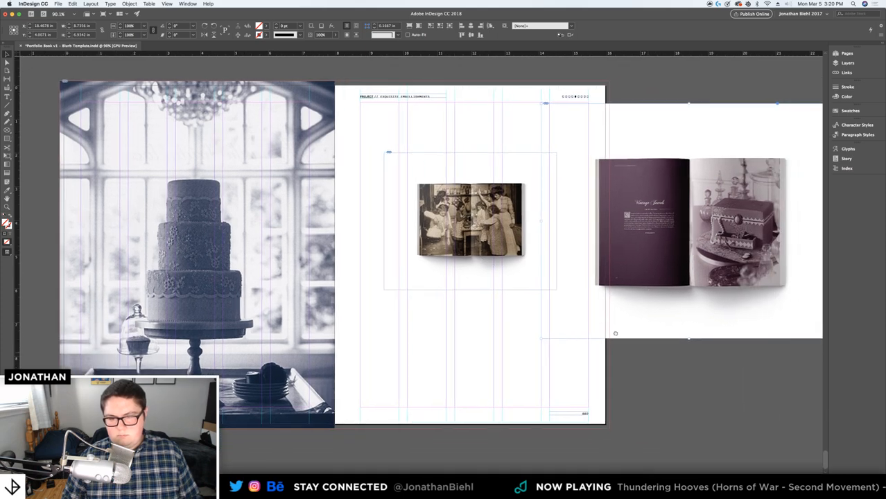
{"action": "left_click_drag", "start_coordinate": [464, 402], "coordinate": [442, 399]}
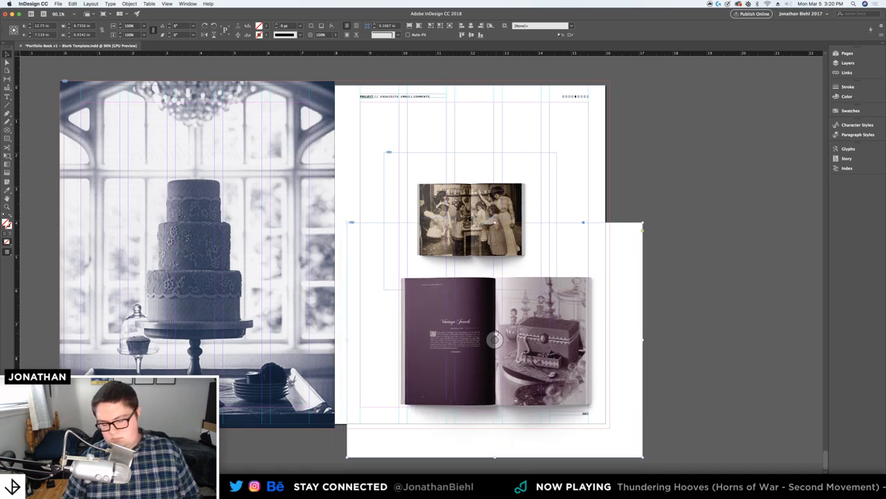
Delete the purple Vintage Jewels mockup, then enlarge the vintage kitchen mockup's frame to about 6.3 by 5 in and fit its image proportionally
{"action": "key", "text": "BackSpace"}
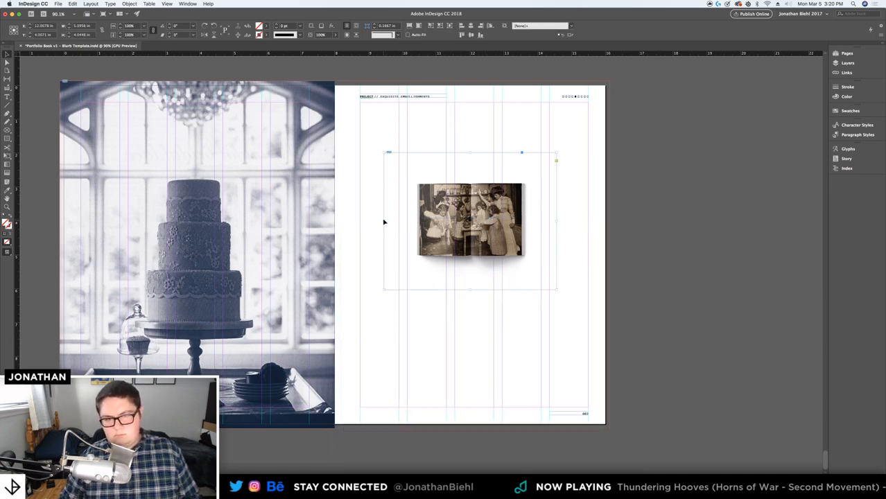
{"action": "left_click_drag", "start_coordinate": [383, 220], "coordinate": [344, 220]}
{"action": "right_click", "coordinate": [413, 222]}
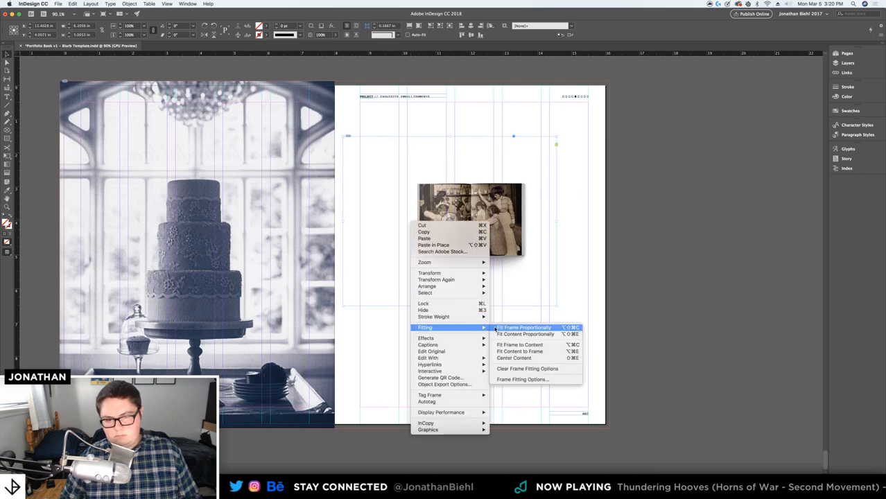
{"action": "left_click", "coordinate": [524, 328]}
{"action": "left_click", "coordinate": [516, 324]}
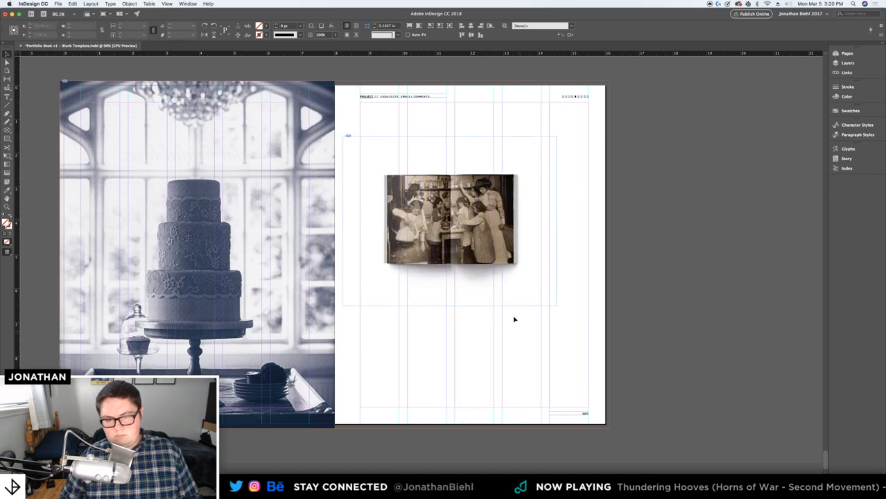
{"action": "left_click", "coordinate": [486, 244]}
{"action": "key", "text": "super+z"}
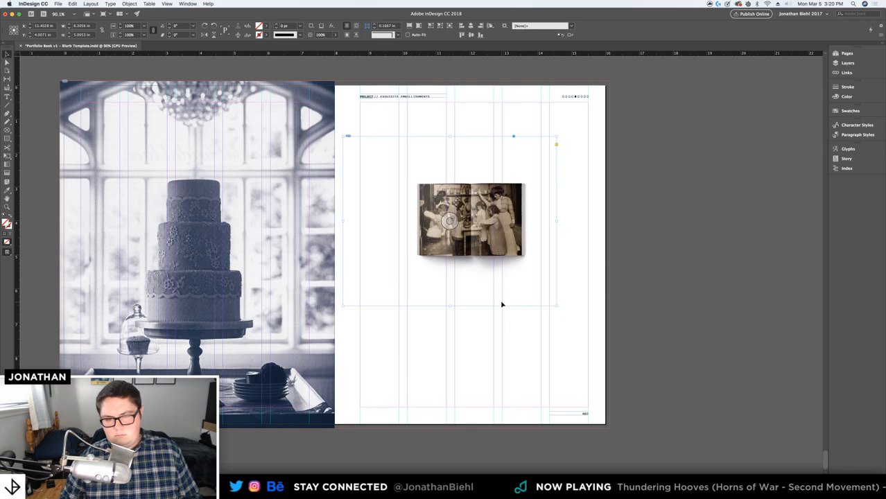
{"action": "key", "text": "super+shift+z"}
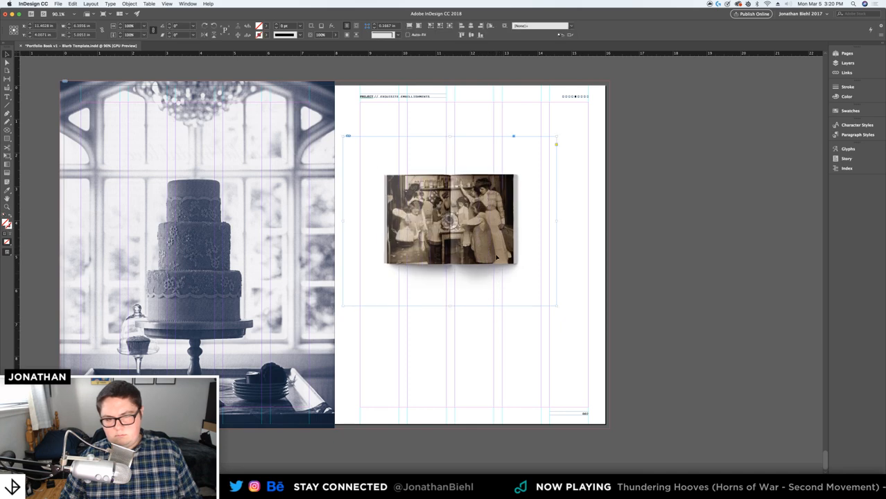
Move the vintage kitchen mockup to the lower outer corner of the right-hand page, nudge it to the margin above the page number, and preview it
{"action": "left_click_drag", "start_coordinate": [496, 258], "coordinate": [588, 401]}
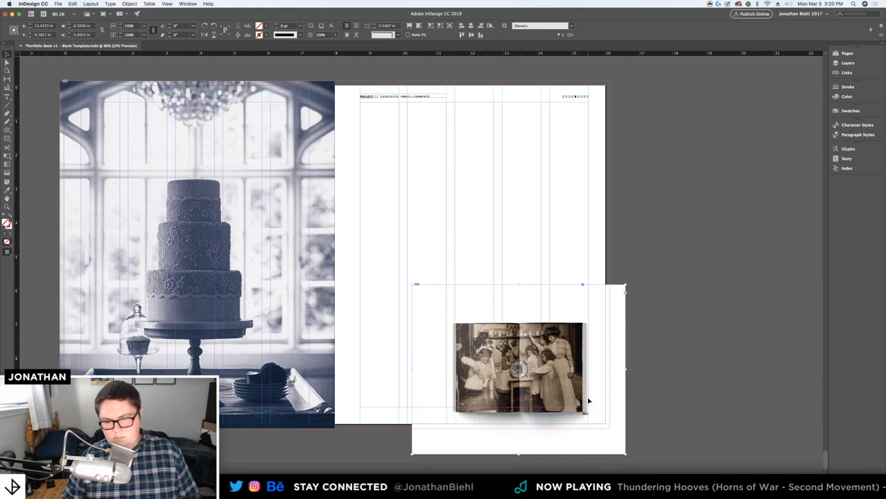
{"action": "key", "text": "Right"}
{"action": "key", "text": "Right"}
{"action": "key", "text": "Right"}
{"action": "key", "text": "shift+Up"}
{"action": "key", "text": "shift+Up"}
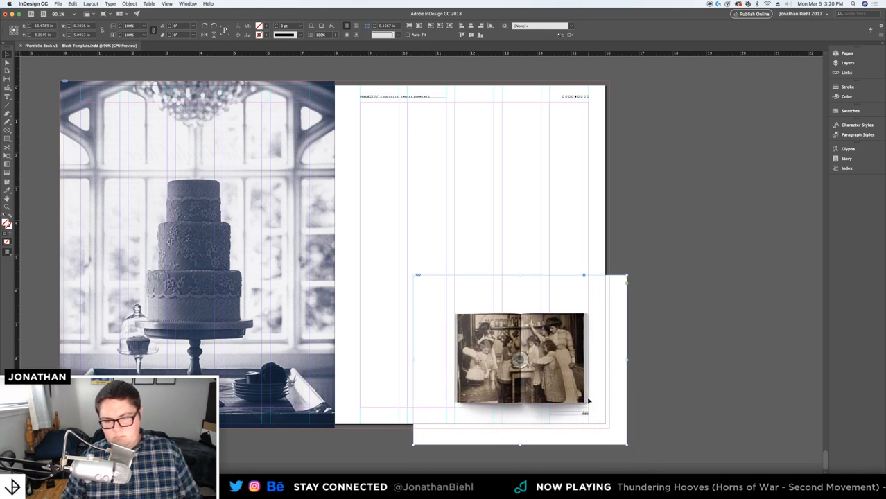
{"action": "key", "text": "shift+Up"}
{"action": "key", "text": "w"}
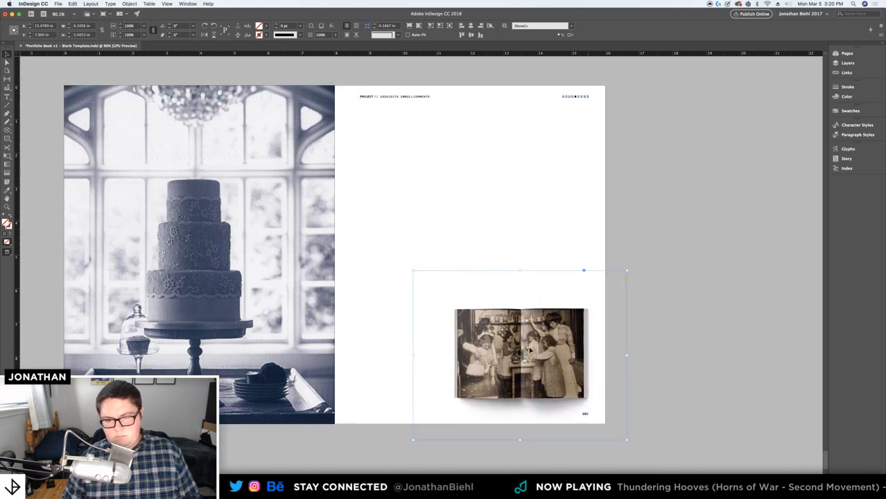
{"action": "left_click", "coordinate": [475, 207]}
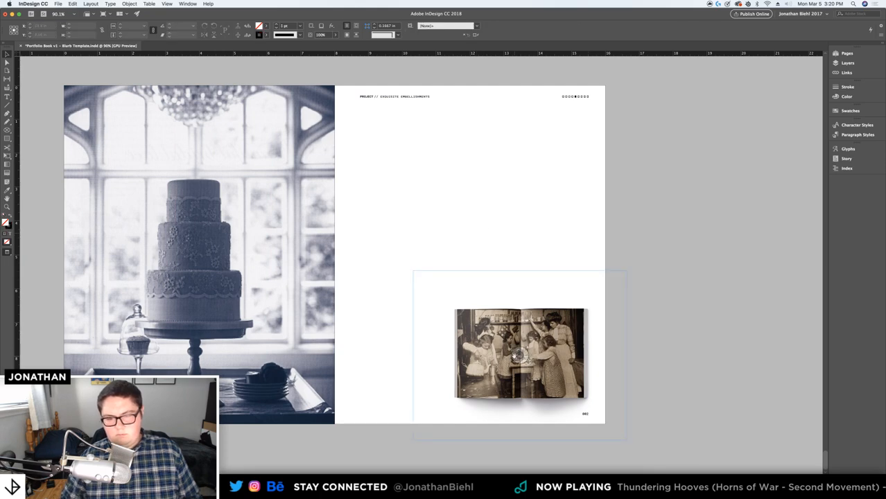
Replace the vintage kitchen image inside its frame with the recipe-page book mockup from Finder
{"action": "left_click", "coordinate": [514, 356]}
{"action": "key", "text": "Delete"}
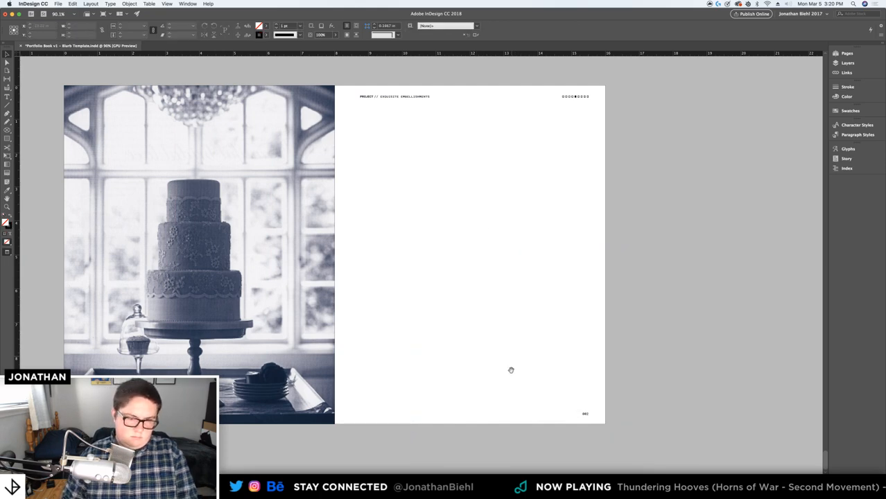
{"action": "key", "text": "super+Tab"}
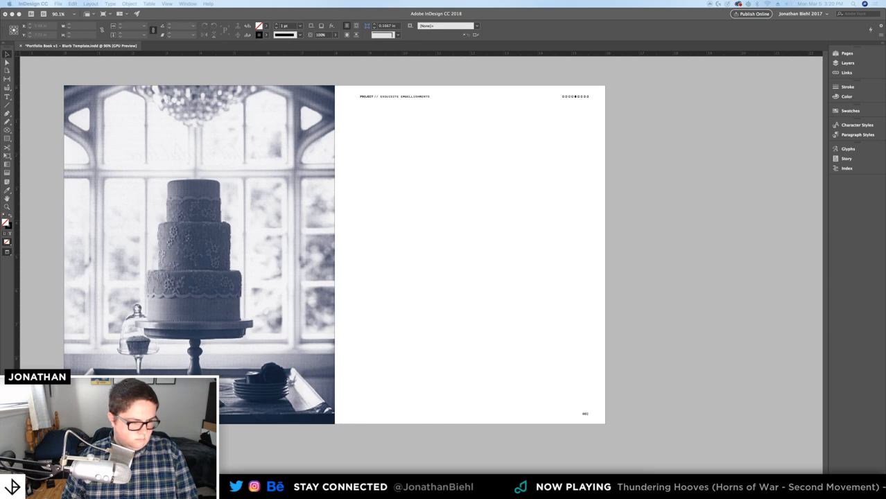
{"action": "left_click_drag", "start_coordinate": [439, 380], "coordinate": [517, 364]}
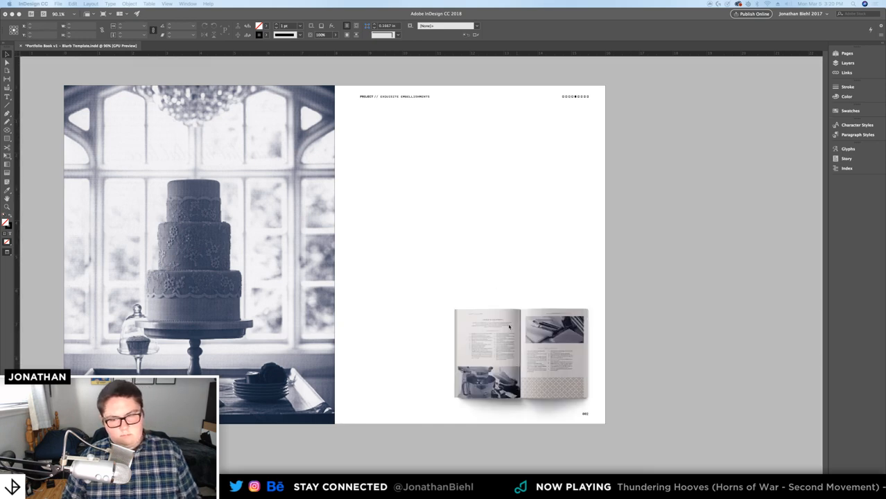
{"action": "left_click", "coordinate": [485, 320]}
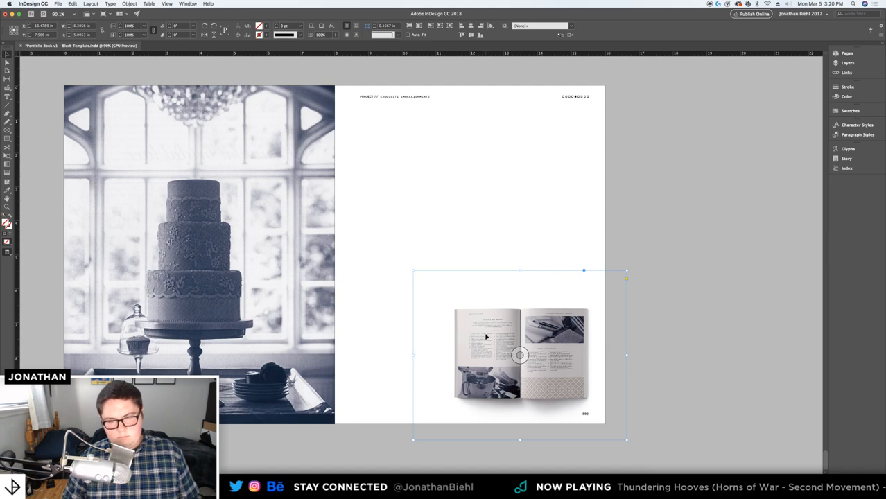
Duplicate the recipe-page mockup alongside the original past the page's outer edge, and nudge the copy to leave a narrow gap between the books
{"action": "left_click_drag", "start_coordinate": [486, 337], "coordinate": [617, 324]}
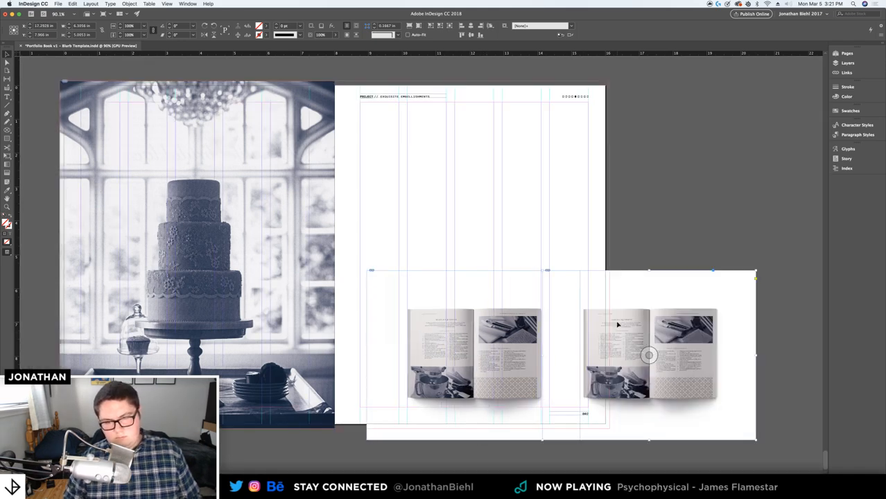
{"action": "key", "text": "shift+Left"}
{"action": "key", "text": "shift+Left"}
{"action": "key", "text": "shift+Left"}
{"action": "key", "text": "shift+Left"}
{"action": "key", "text": "shift+Left"}
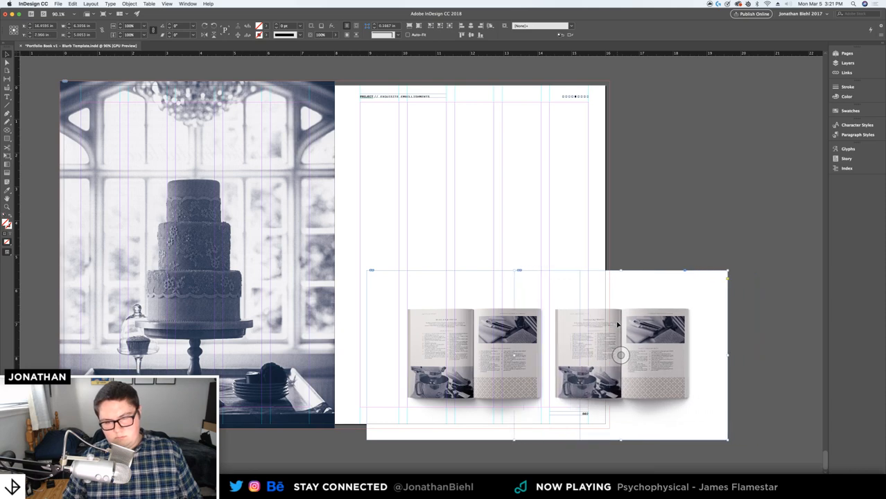
{"action": "key", "text": "w"}
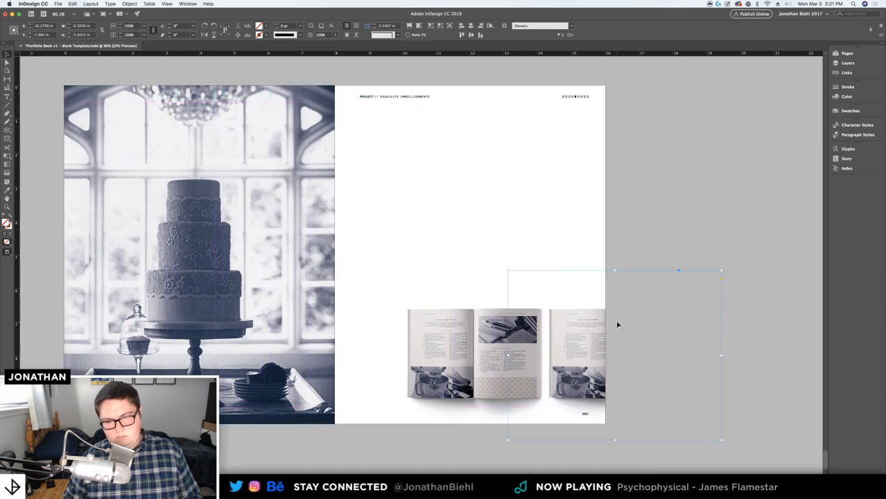
{"action": "left_click", "coordinate": [534, 238]}
{"action": "left_click", "coordinate": [571, 316]}
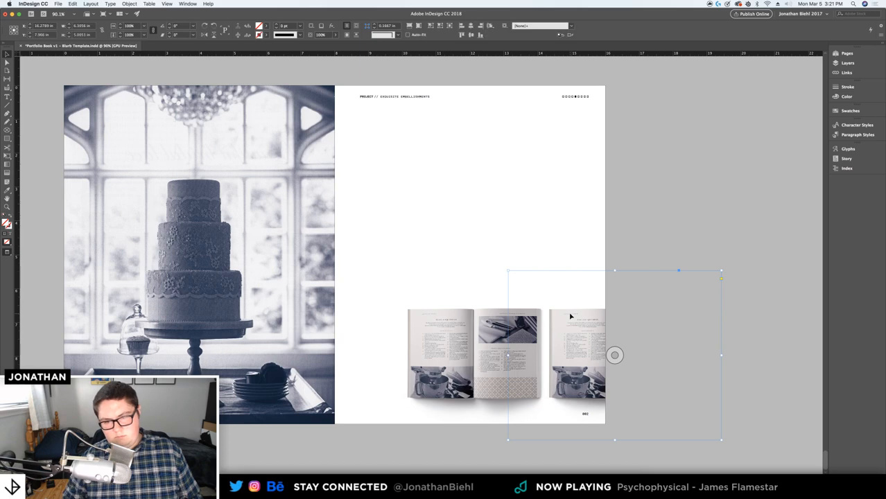
{"action": "key", "text": "shift+Right"}
{"action": "key", "text": "w"}
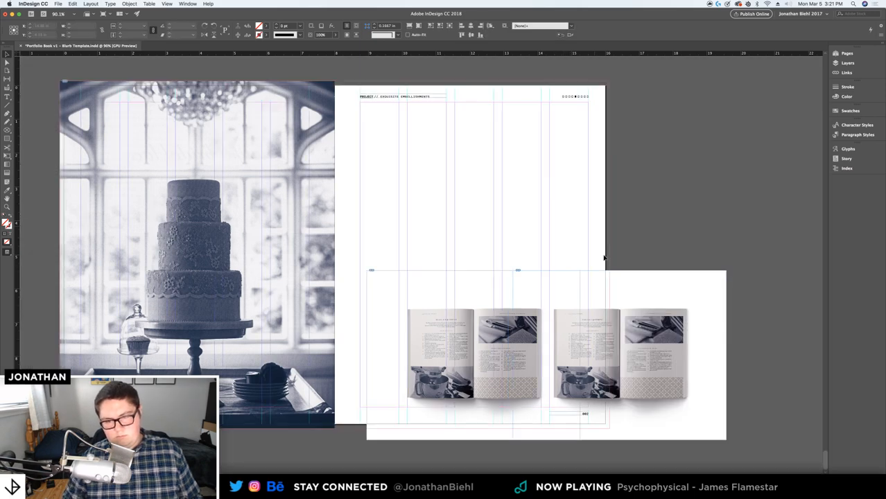
Shift both recipe-page mockups together toward the spine until the first book meets the right-hand page's inner margin, and preview the page
{"action": "left_click_drag", "start_coordinate": [605, 256], "coordinate": [460, 359]}
{"action": "key", "text": "shift+Left"}
{"action": "key", "text": "shift+Left"}
{"action": "key", "text": "shift+Left"}
{"action": "key", "text": "shift+Left"}
{"action": "key", "text": "shift+Left"}
{"action": "key", "text": "shift+Left"}
{"action": "key", "text": "shift+Left"}
{"action": "key", "text": "shift+Left"}
{"action": "key", "text": "shift+Left"}
{"action": "key", "text": "shift+Left"}
{"action": "key", "text": "shift+Left"}
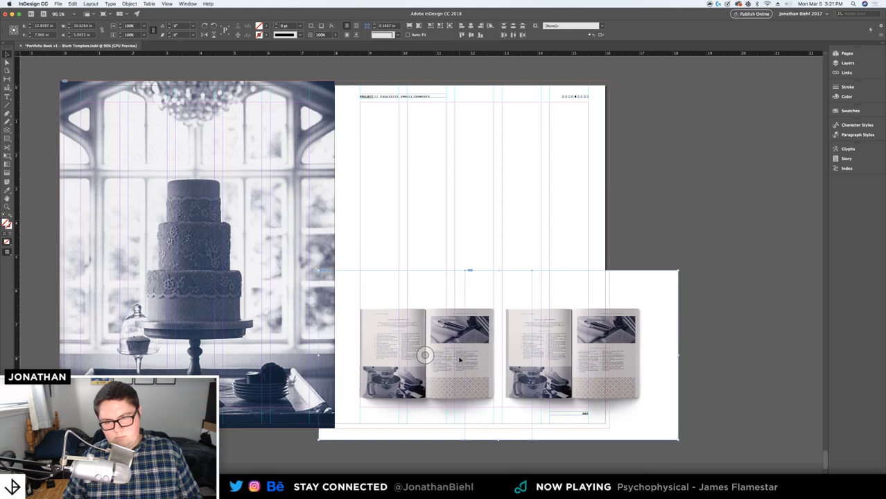
{"action": "key", "text": "w"}
{"action": "left_click", "coordinate": [486, 250]}
Replace the duplicated mockup's image with the patterned text-page mockup 14-15.jpg from Finder
{"action": "left_click", "coordinate": [569, 346]}
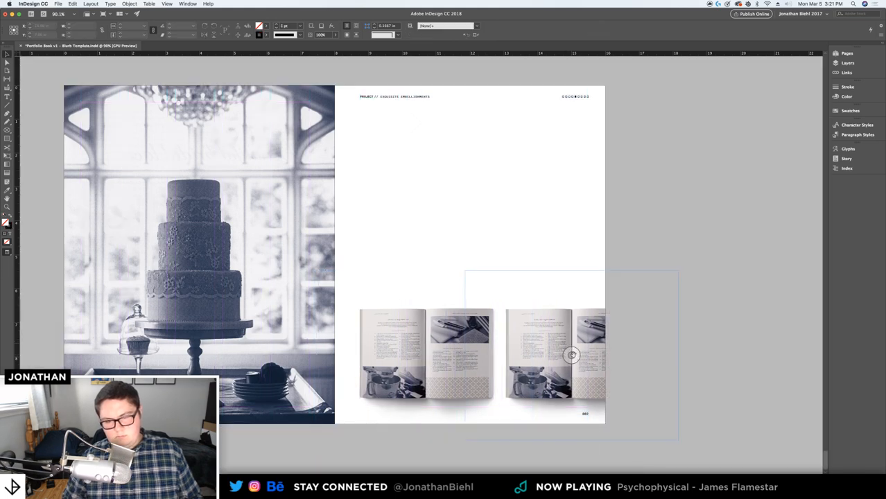
{"action": "left_click", "coordinate": [568, 347]}
{"action": "key", "text": "Delete"}
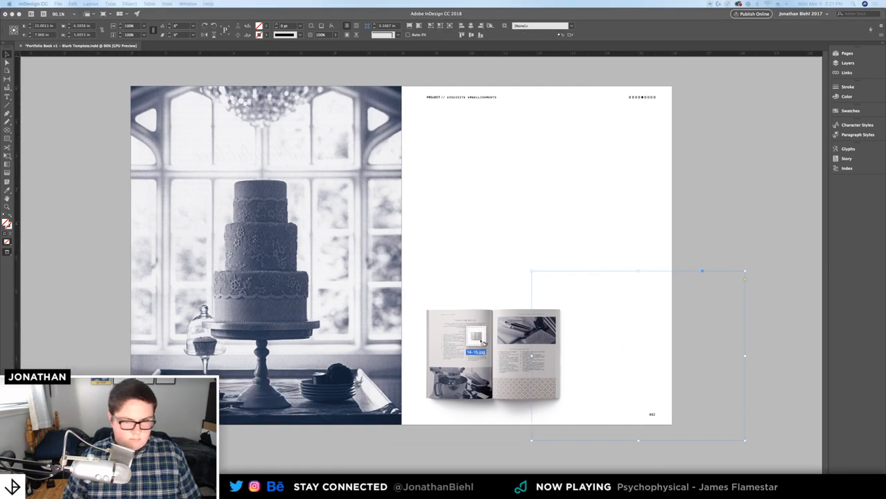
{"action": "left_click", "coordinate": [626, 342]}
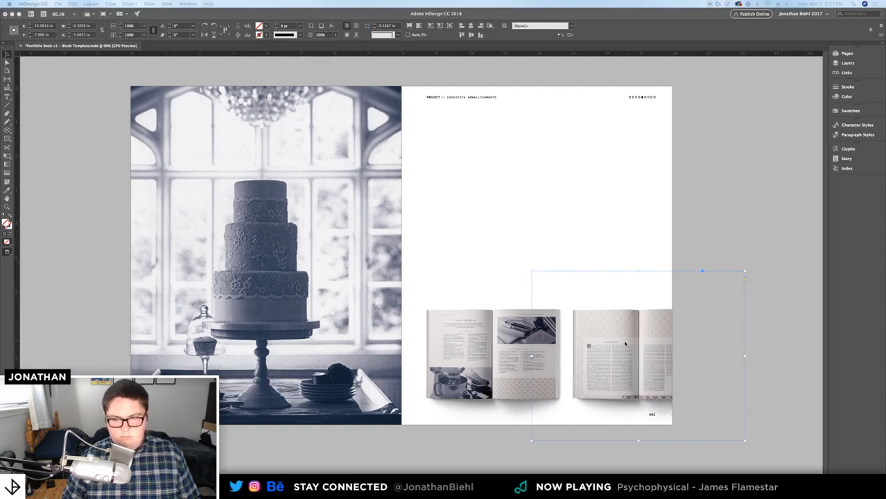
{"action": "left_click", "coordinate": [689, 250]}
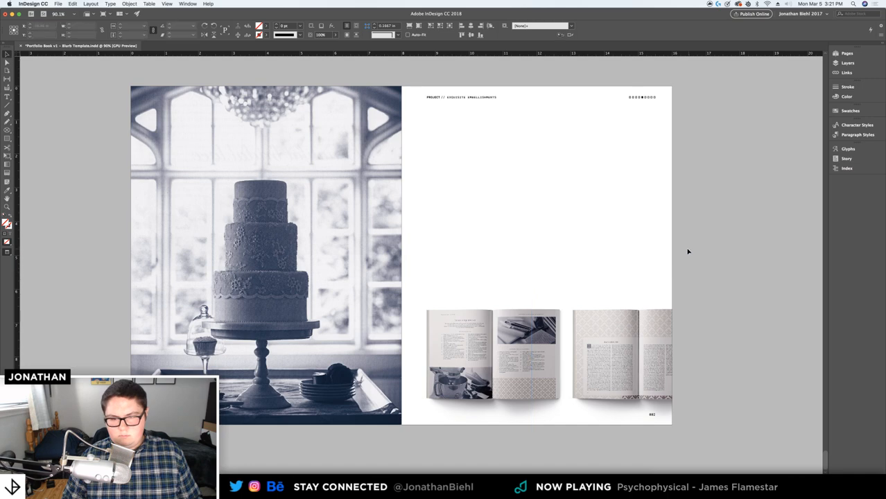
{"action": "scroll", "coordinate": [651, 240], "scroll_direction": "right", "scroll_amount": 3}
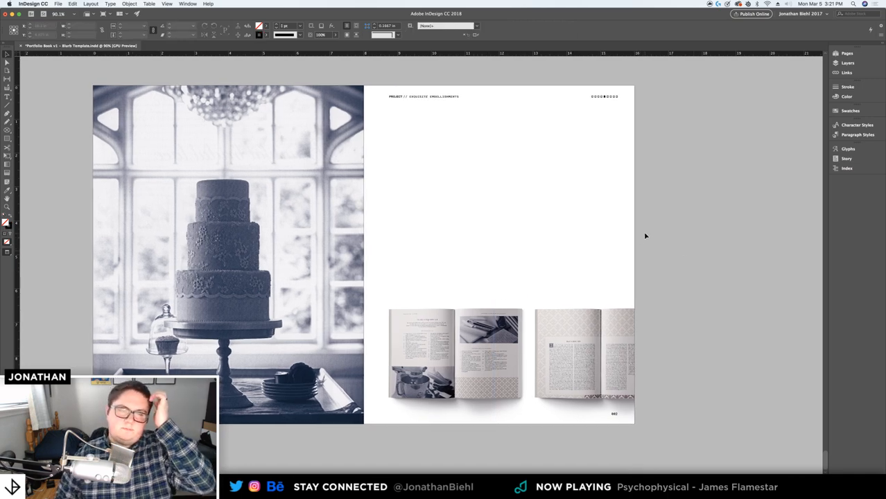
Go to spread 38–39 with the row of three book mockups and fit the spread in the window for review
{"action": "left_click", "coordinate": [848, 54]}
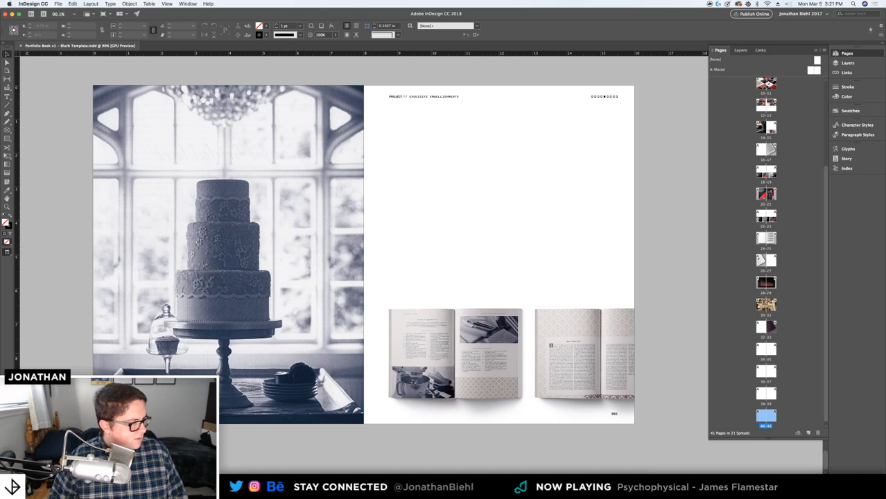
{"action": "key", "text": "super+Tab"}
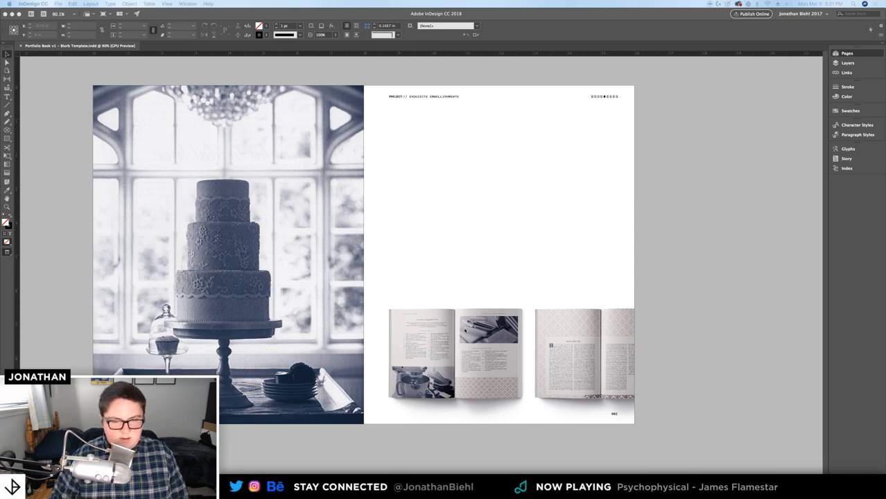
{"action": "left_click", "coordinate": [472, 269]}
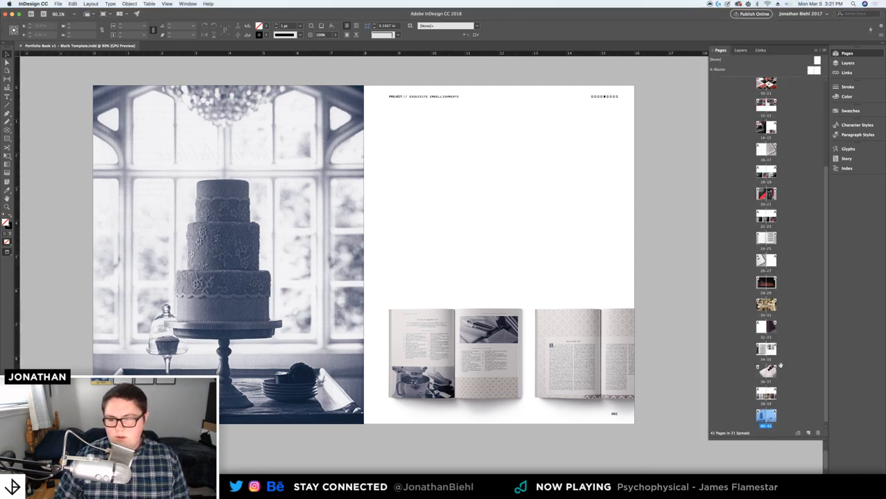
{"action": "scroll", "coordinate": [768, 374], "scroll_direction": "down", "scroll_amount": 1}
{"action": "double_click", "coordinate": [766, 389]}
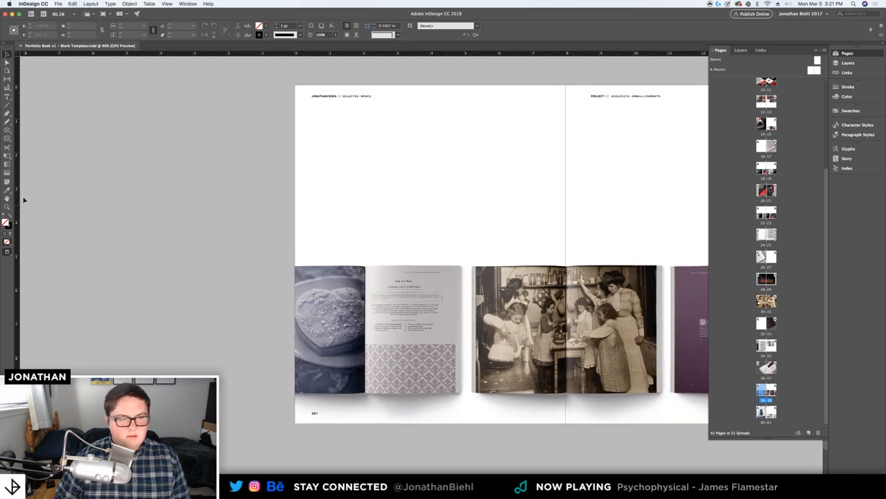
{"action": "double_click", "coordinate": [7, 199]}
{"action": "left_click", "coordinate": [6, 55]}
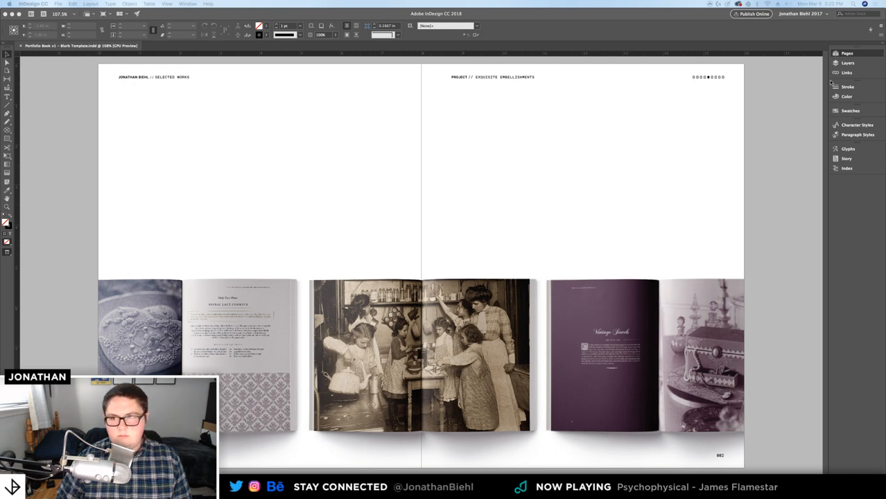
Compare the two Income Inequality intro layouts on spreads 4–5 and 6–7
{"action": "left_click", "coordinate": [849, 55]}
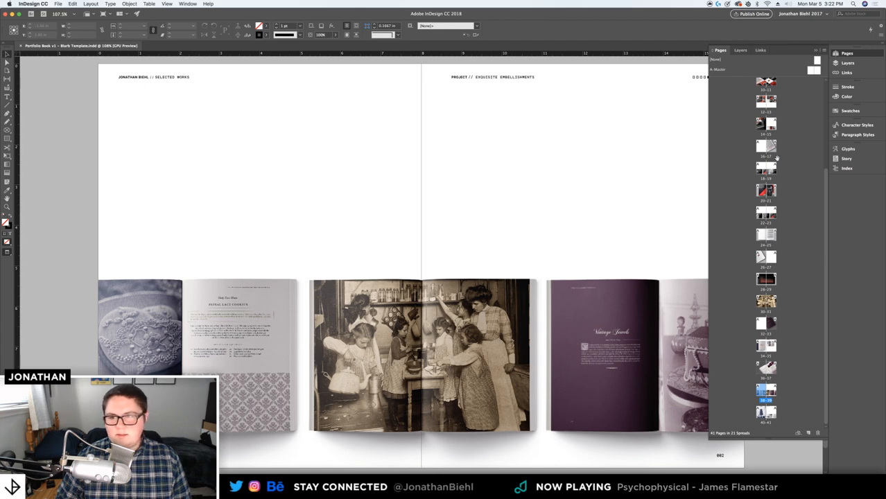
{"action": "scroll", "coordinate": [777, 159], "scroll_direction": "up", "scroll_amount": 5}
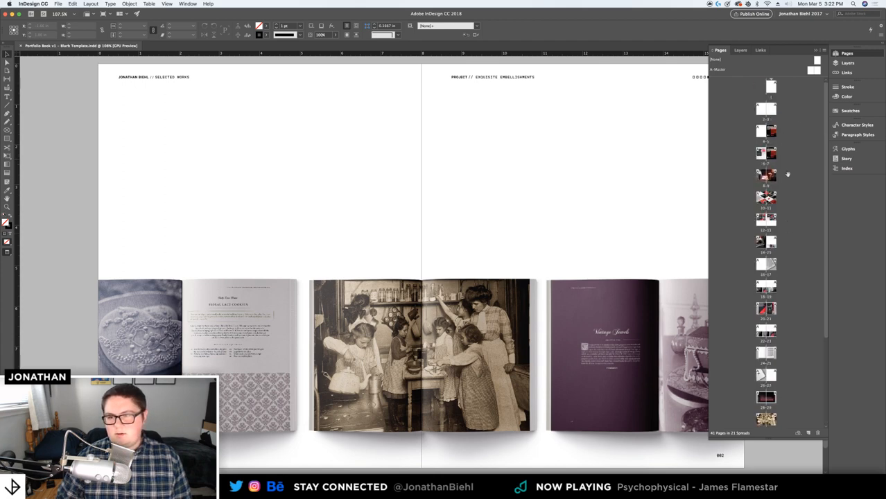
{"action": "double_click", "coordinate": [766, 153]}
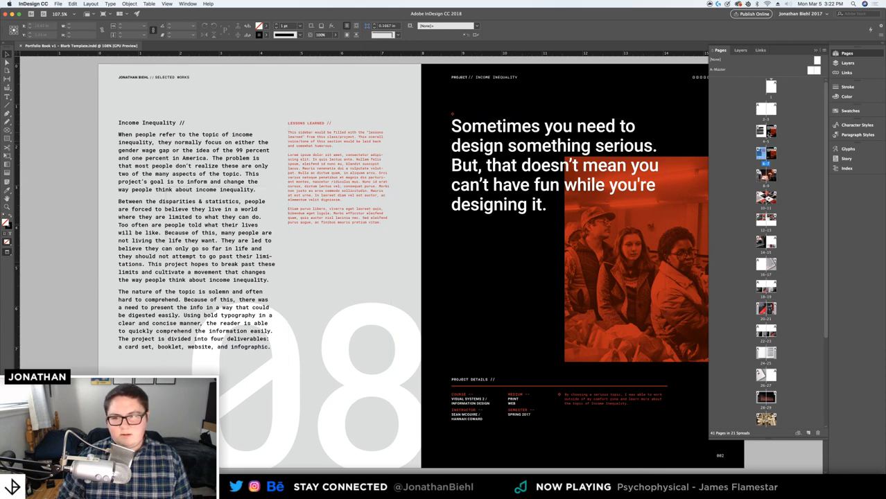
{"action": "double_click", "coordinate": [763, 132]}
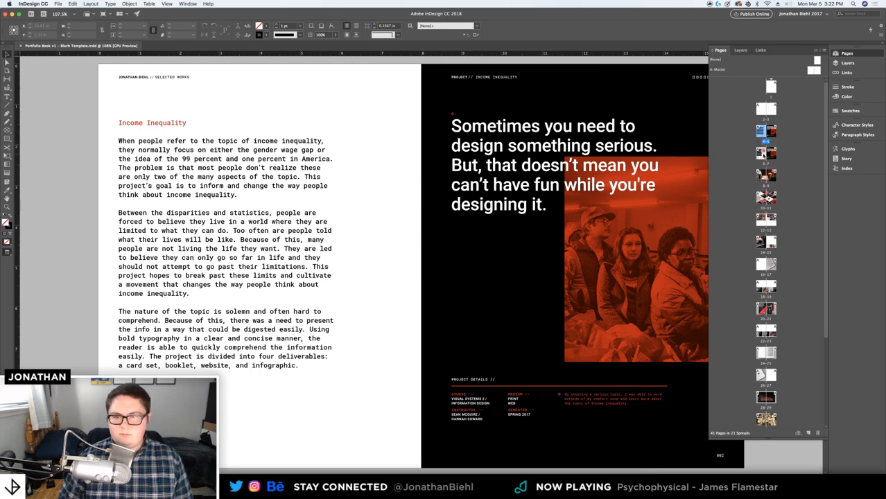
{"action": "double_click", "coordinate": [766, 154]}
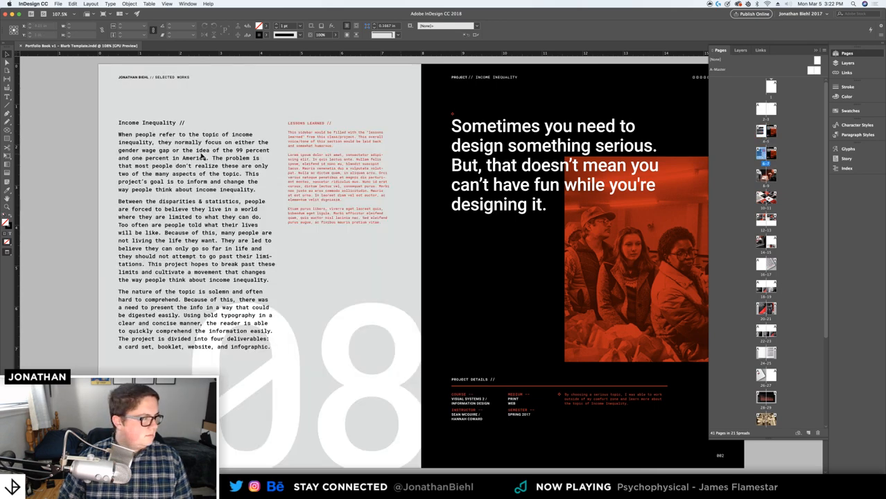
{"action": "key", "text": "super+Tab"}
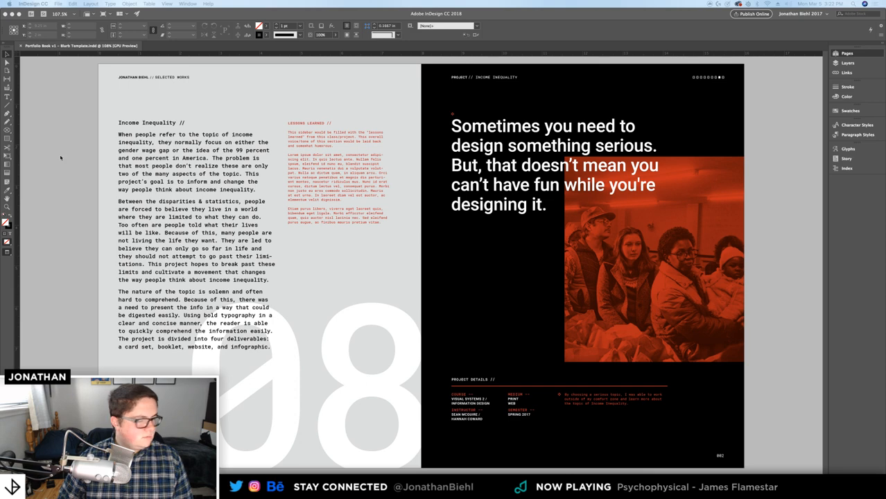
Go to spread 40–41 with the cake photo and two book mockups and fit the whole spread in view for review
{"action": "left_click", "coordinate": [837, 55]}
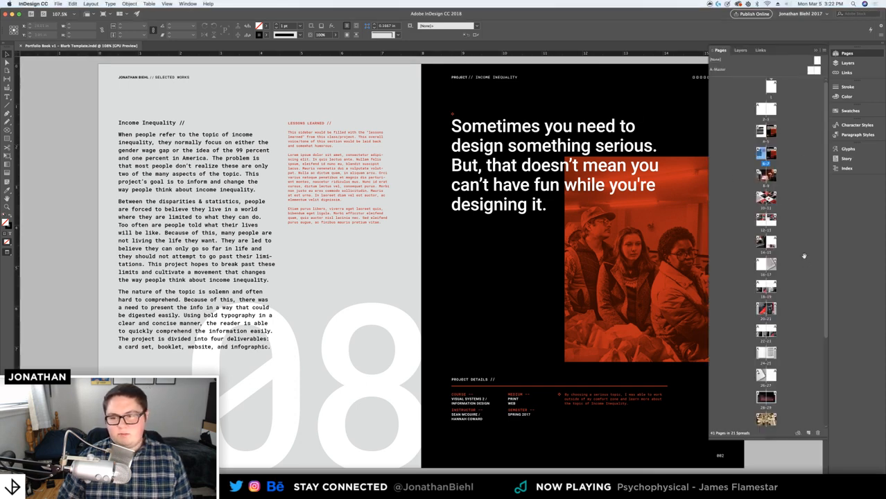
{"action": "scroll", "coordinate": [767, 362], "scroll_direction": "down", "scroll_amount": 3}
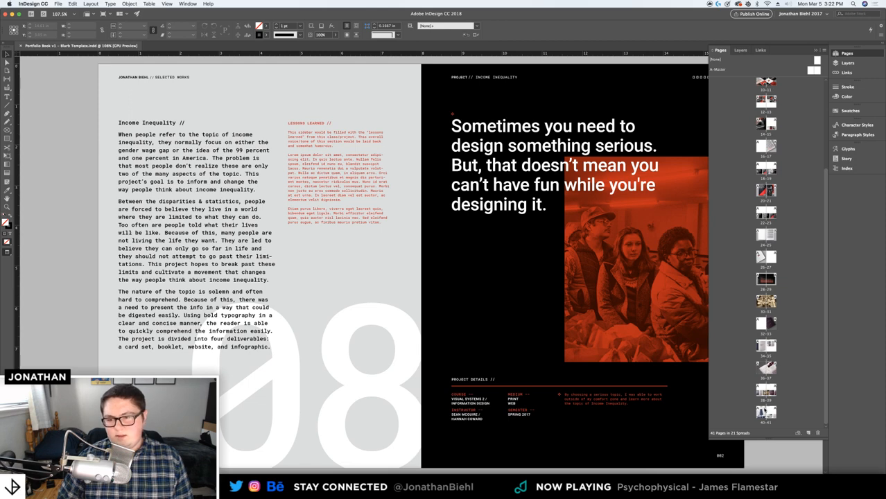
{"action": "double_click", "coordinate": [767, 412]}
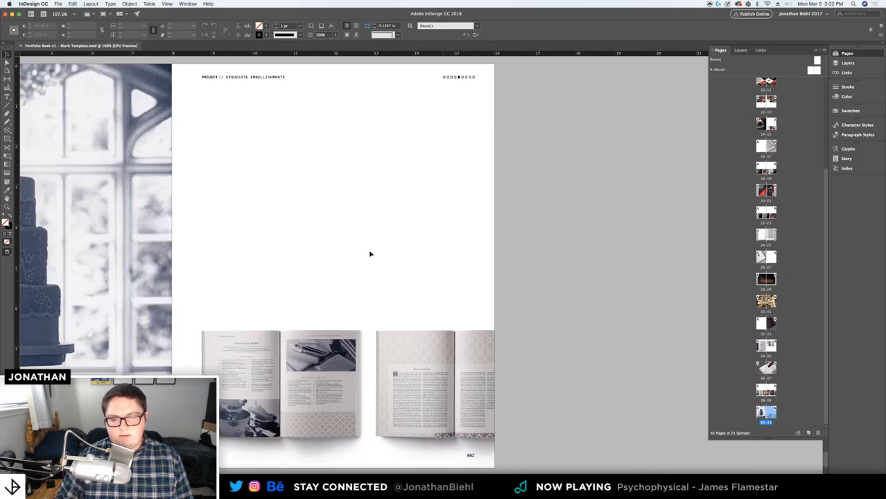
{"action": "left_click_drag", "start_coordinate": [207, 237], "coordinate": [402, 232]}
{"action": "key", "text": "z"}
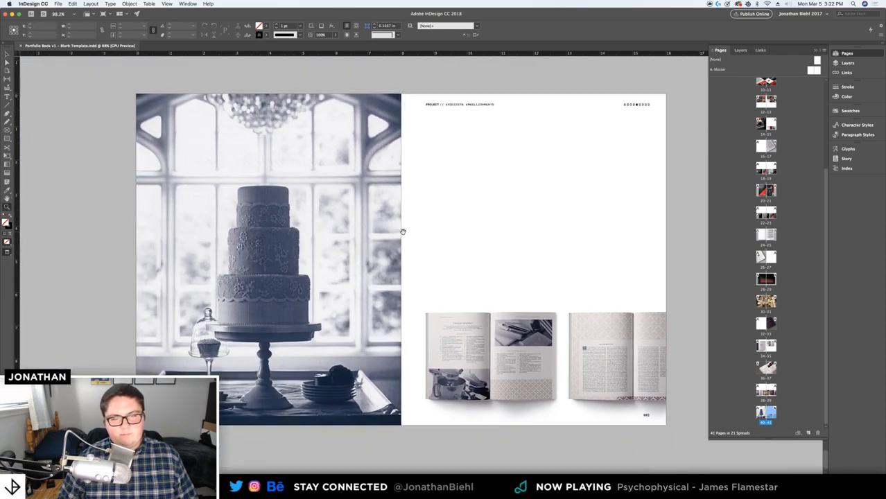
{"action": "key", "text": "v"}
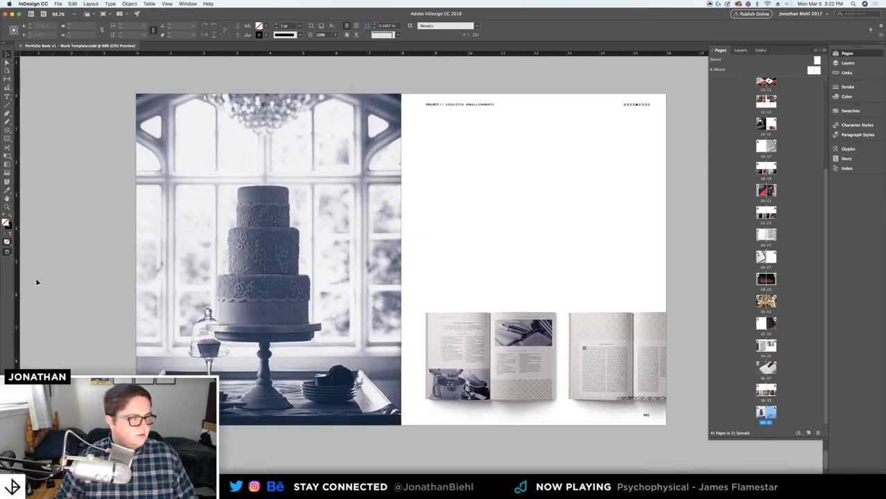
{"action": "left_click", "coordinate": [6, 192]}
{"action": "double_click", "coordinate": [7, 199]}
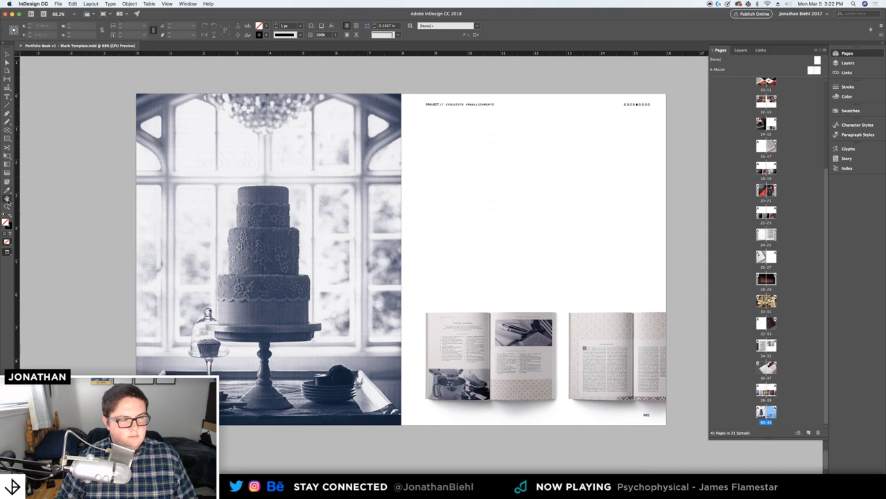
{"action": "key", "text": "v"}
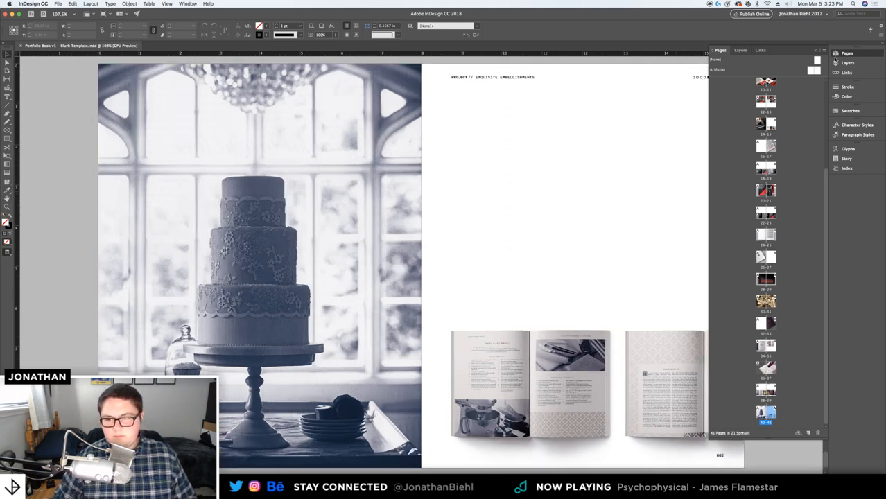
{"action": "key", "text": "z"}
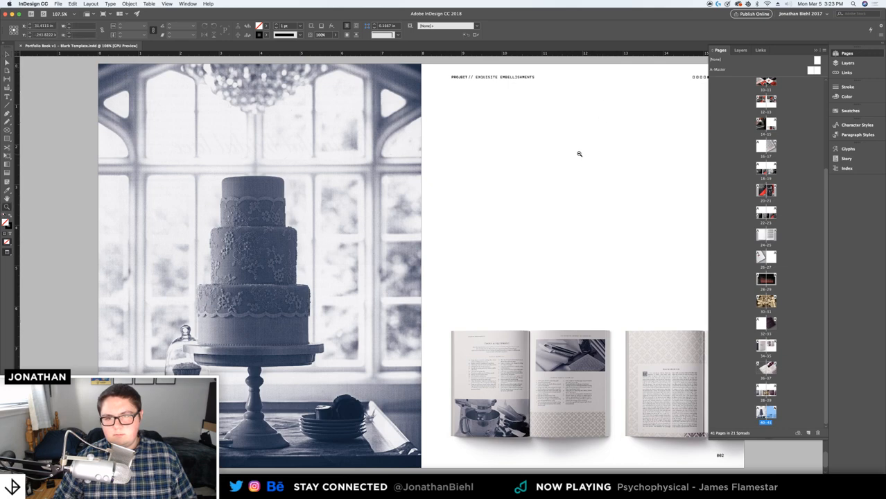
{"action": "left_click", "coordinate": [599, 158], "text": "alt"}
{"action": "left_click_drag", "start_coordinate": [602, 158], "coordinate": [540, 162]}
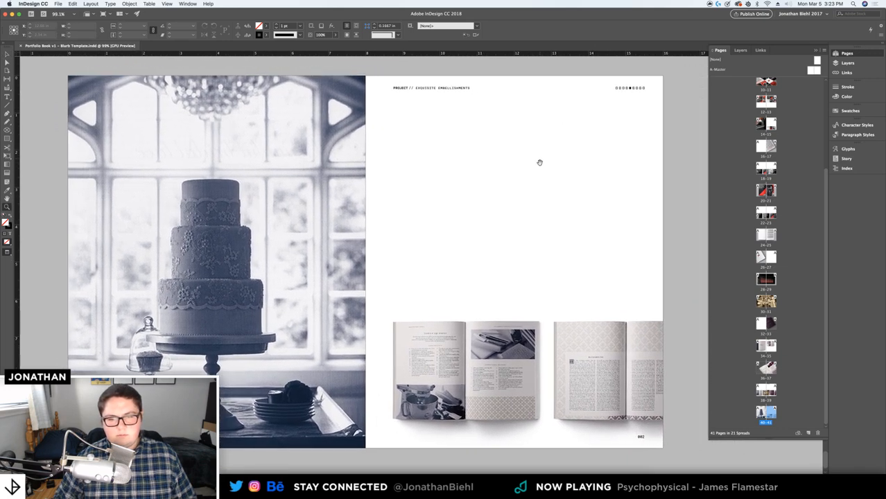
{"action": "key", "text": "v"}
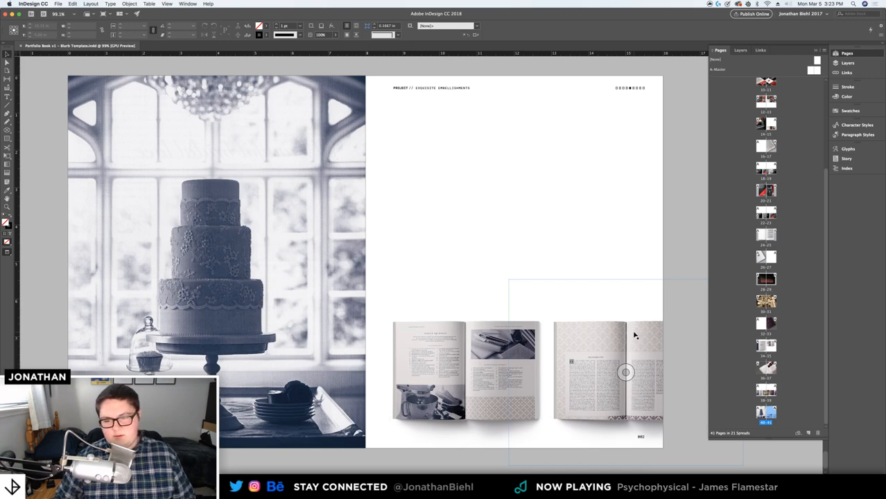
Nudge the two book mockups on the right-hand page down together toward the bottom margin, and preview the spread
{"action": "key", "text": "w"}
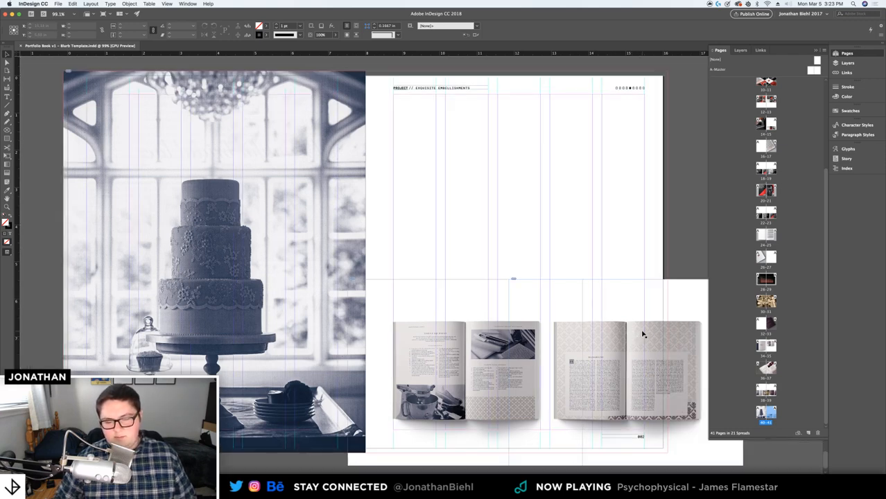
{"action": "key", "text": "z"}
{"action": "left_click_drag", "start_coordinate": [488, 400], "coordinate": [512, 325]}
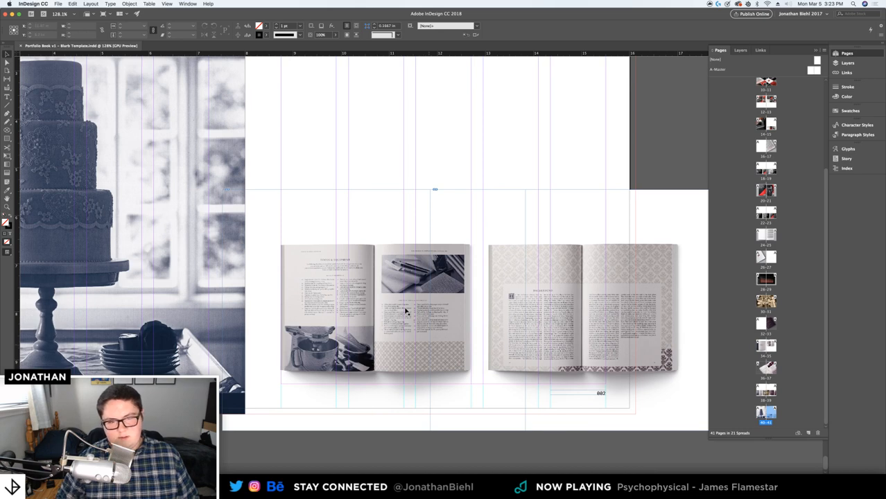
{"action": "left_click", "coordinate": [613, 277]}
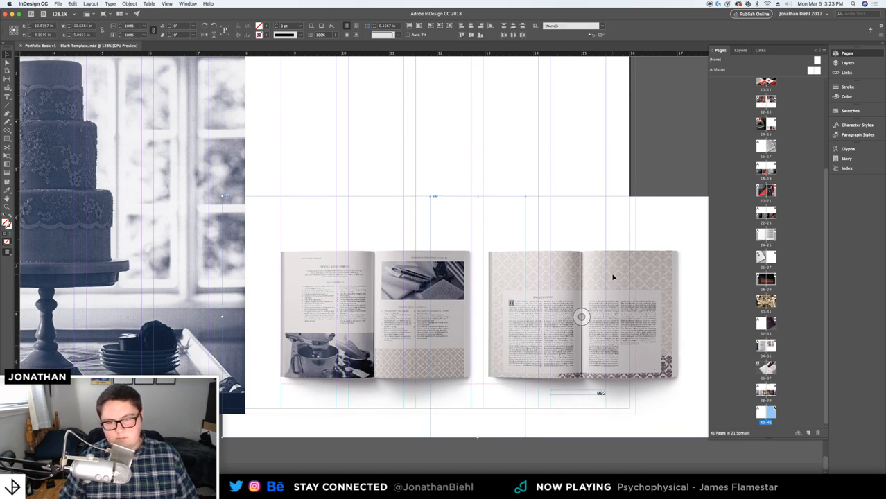
{"action": "key", "text": "shift+Down"}
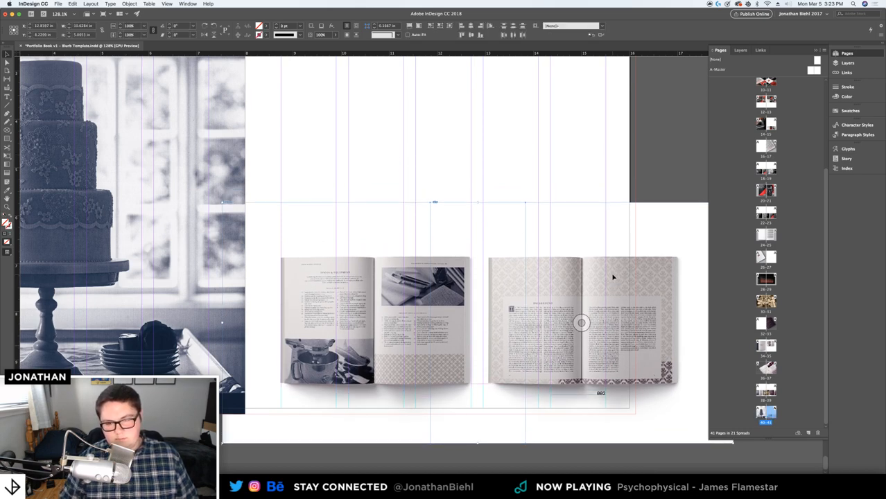
{"action": "key", "text": "shift+Up"}
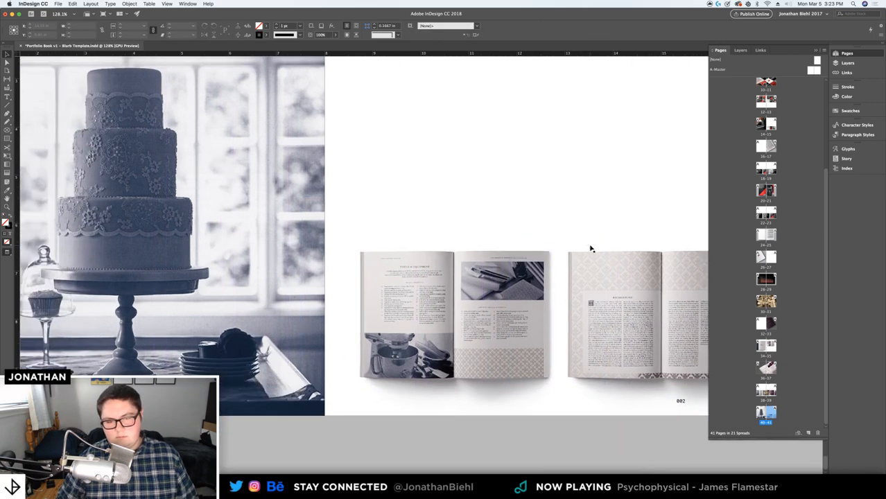
{"action": "left_click", "coordinate": [441, 277]}
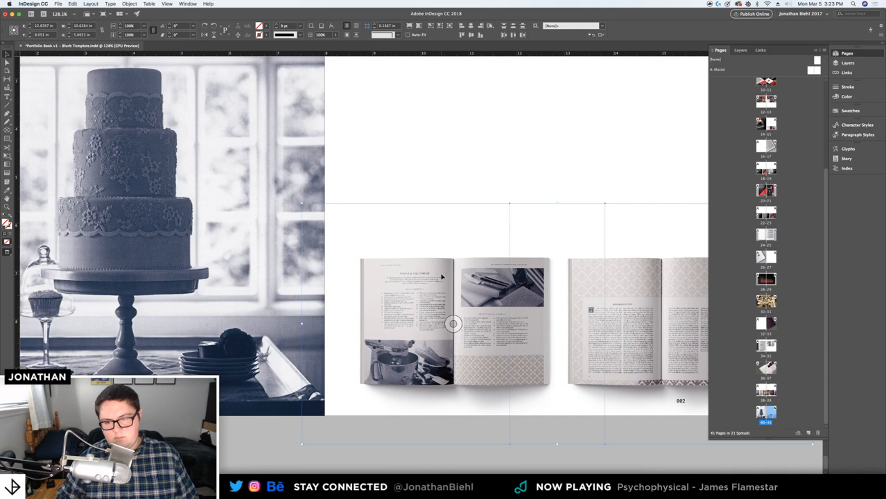
{"action": "left_click", "coordinate": [500, 189]}
{"action": "key", "text": "z"}
{"action": "left_click_drag", "start_coordinate": [499, 189], "coordinate": [495, 208]}
{"action": "key", "text": "v"}
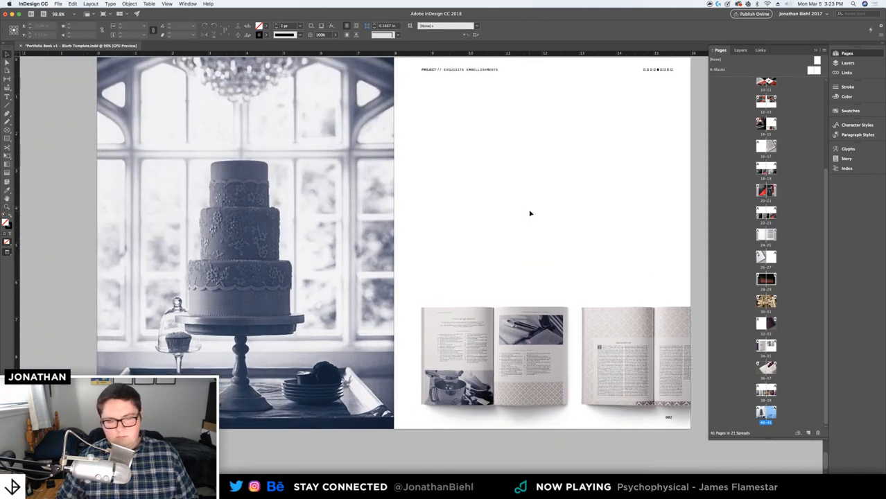
On spread 38–39, select the row of three book mockups and move them down together toward the bottom margin
{"action": "key", "text": "w"}
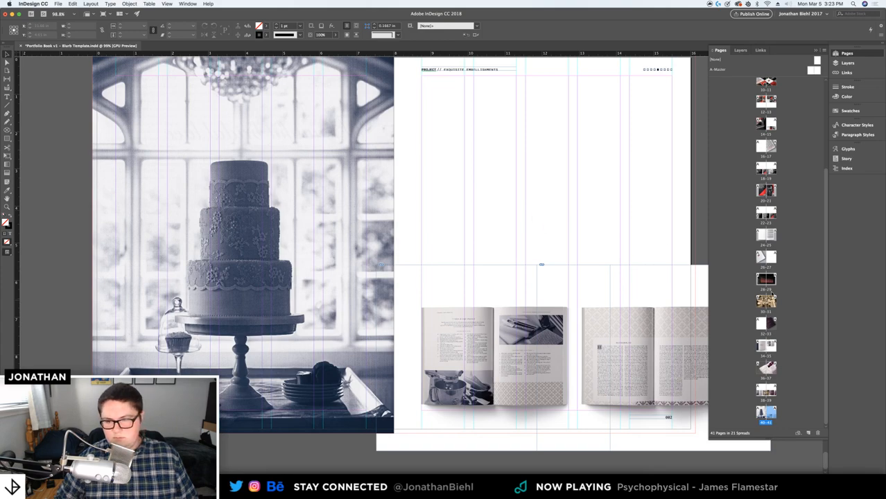
{"action": "double_click", "coordinate": [766, 391]}
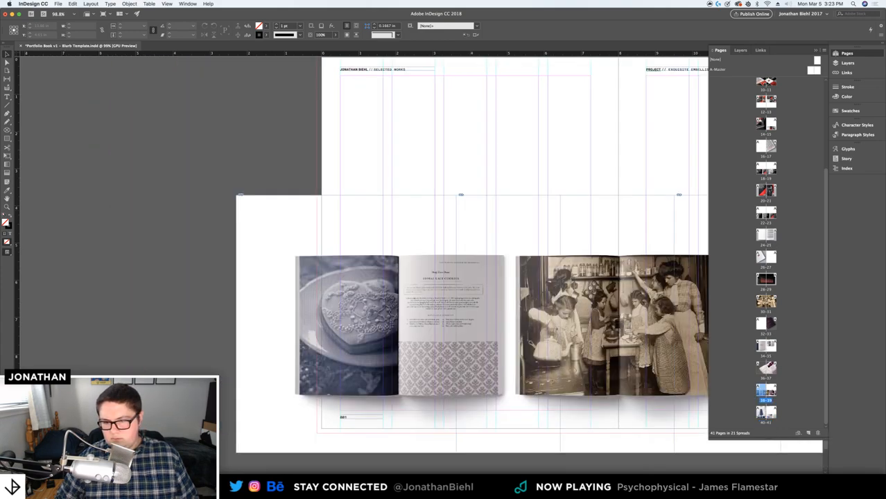
{"action": "left_click_drag", "start_coordinate": [465, 332], "coordinate": [290, 333]}
{"action": "left_click_drag", "start_coordinate": [186, 159], "coordinate": [661, 289]}
{"action": "key", "text": "shift+Down"}
{"action": "key", "text": "shift+Down"}
{"action": "key", "text": "shift+Down"}
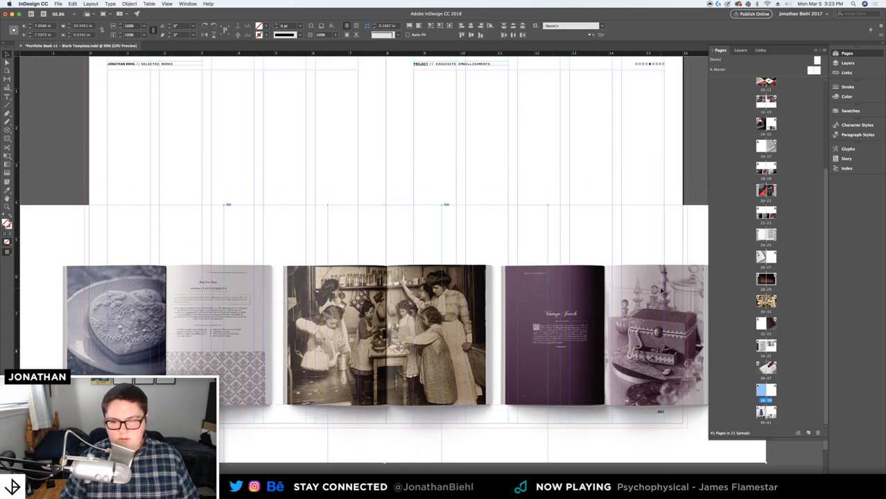
Raise the three selected mockups slightly so they sit just above the bottom margin, checking the spread in preview and with guides
{"action": "key", "text": "Up"}
{"action": "key", "text": "Up"}
{"action": "key", "text": "w"}
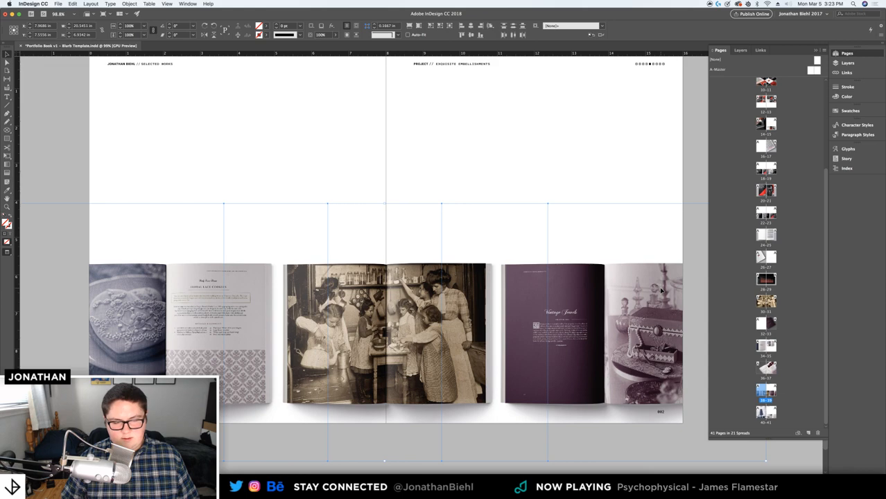
{"action": "key", "text": "w"}
{"action": "key", "text": "shift+Up"}
{"action": "key", "text": "w"}
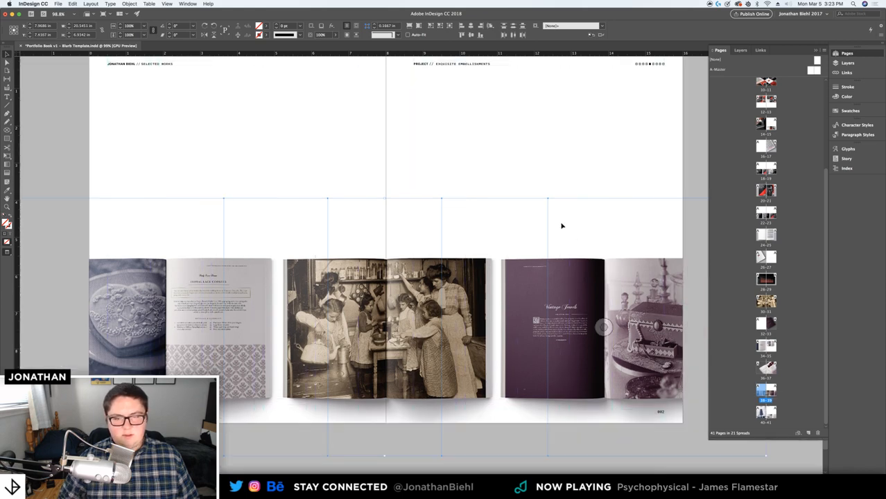
{"action": "left_click", "coordinate": [484, 129]}
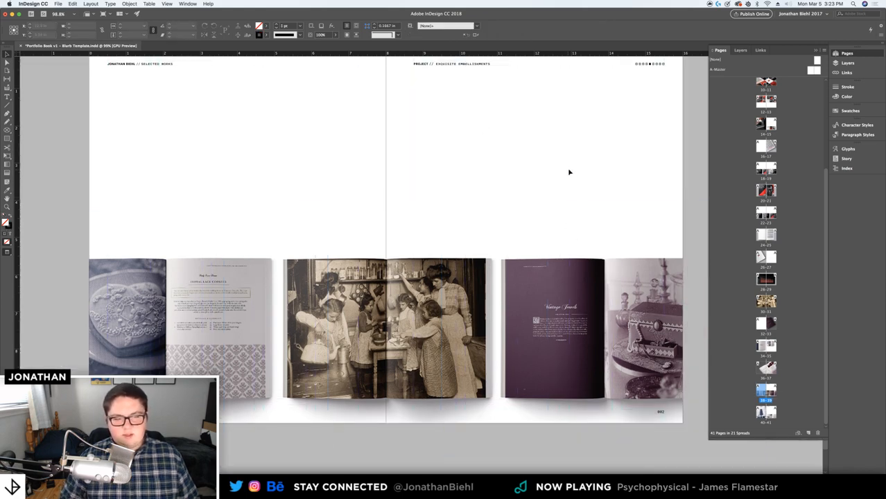
{"action": "key", "text": "w"}
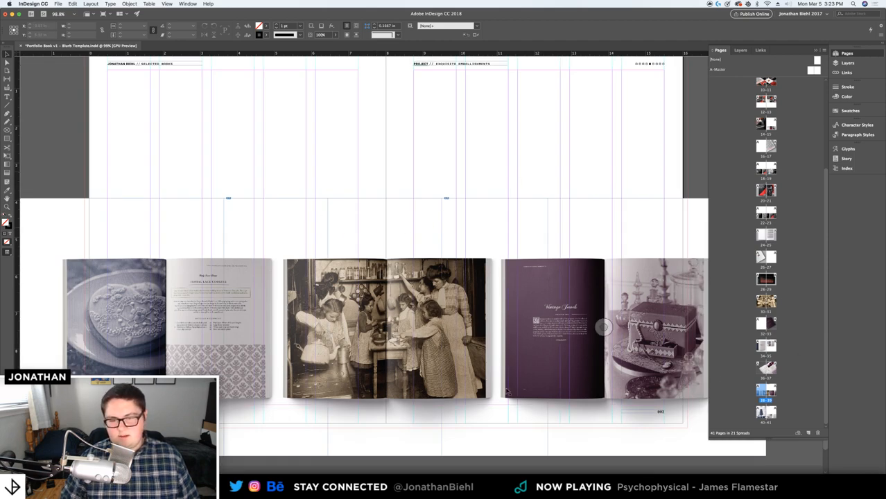
{"action": "key", "text": "w"}
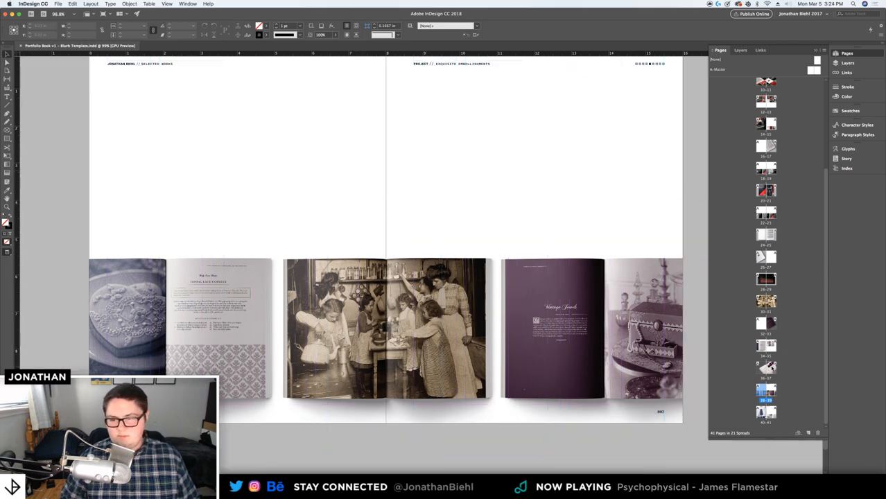
Go to spread 34–35 and delete the small book mockup from the right-hand page, with the guides shown
{"action": "double_click", "coordinate": [767, 347]}
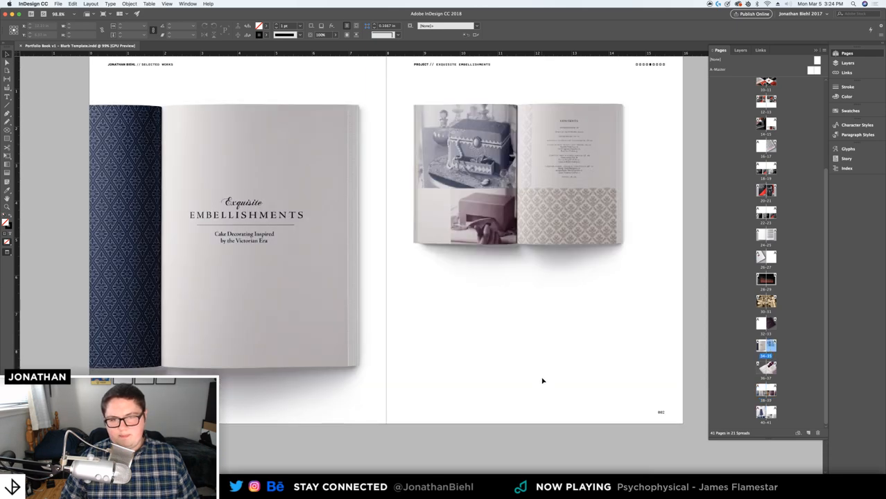
{"action": "left_click", "coordinate": [551, 190]}
{"action": "left_click", "coordinate": [556, 339]}
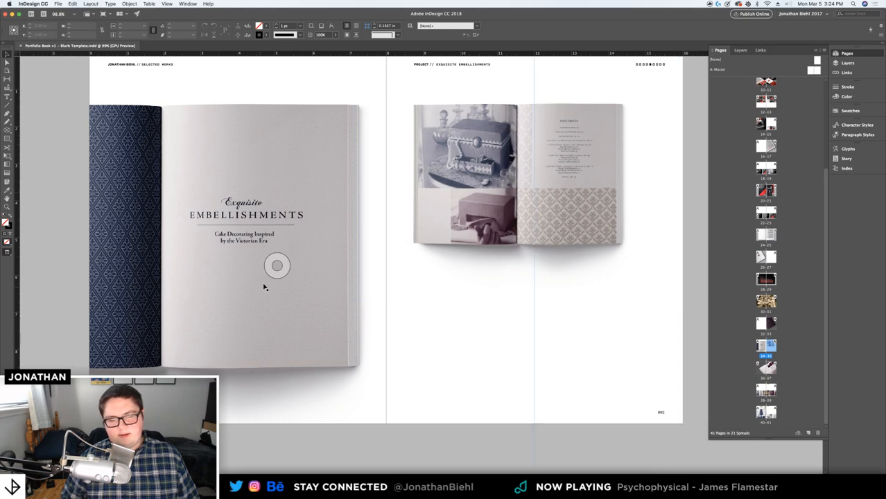
{"action": "left_click", "coordinate": [277, 265]}
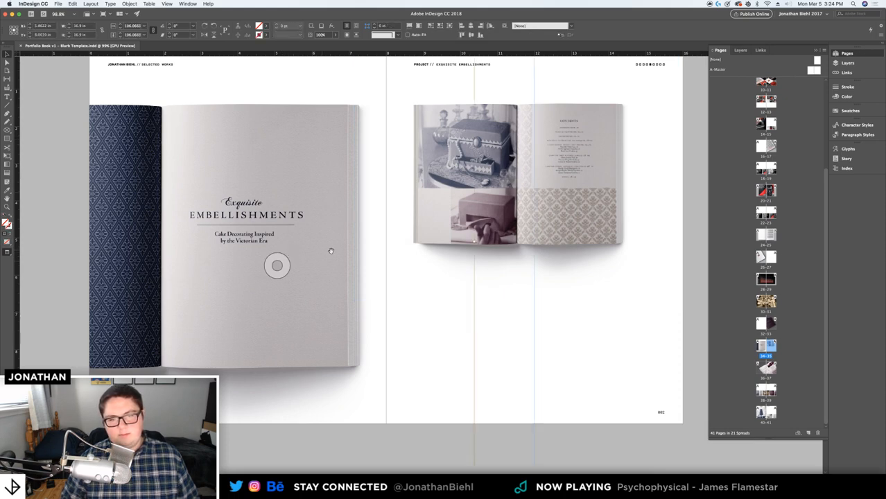
{"action": "left_click", "coordinate": [594, 296]}
{"action": "left_click", "coordinate": [587, 343]}
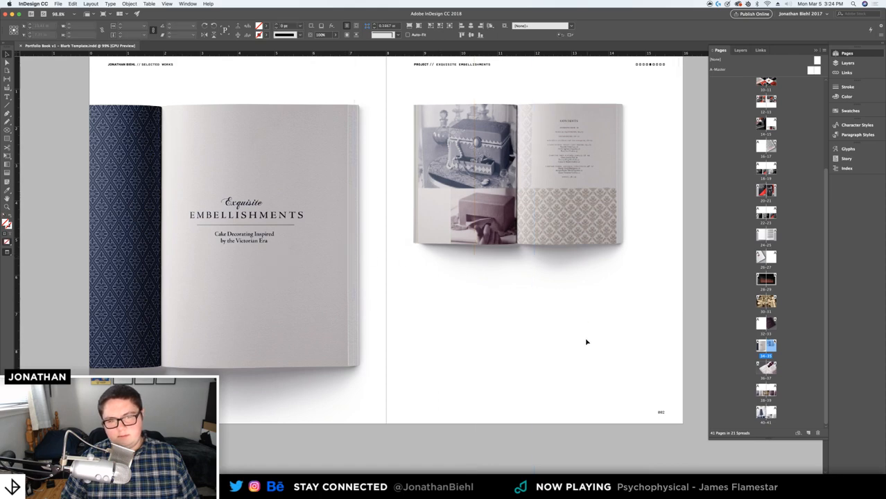
{"action": "left_click", "coordinate": [451, 234]}
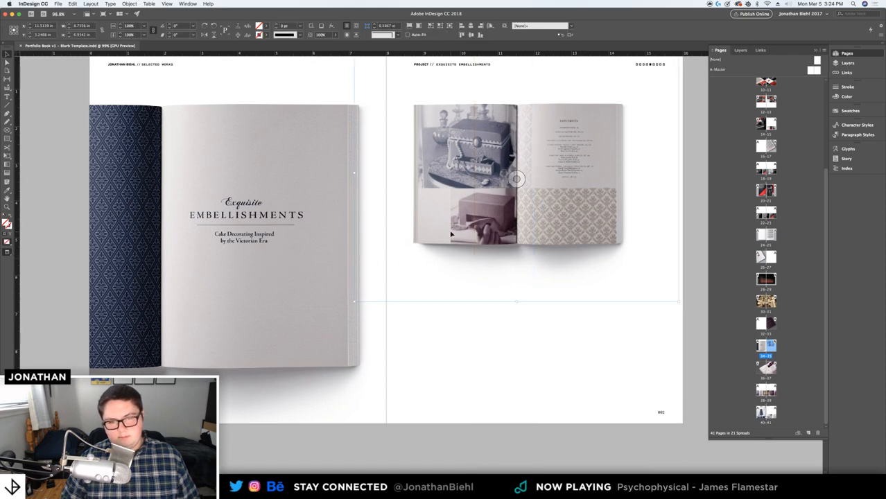
{"action": "key", "text": "Delete"}
{"action": "key", "text": "w"}
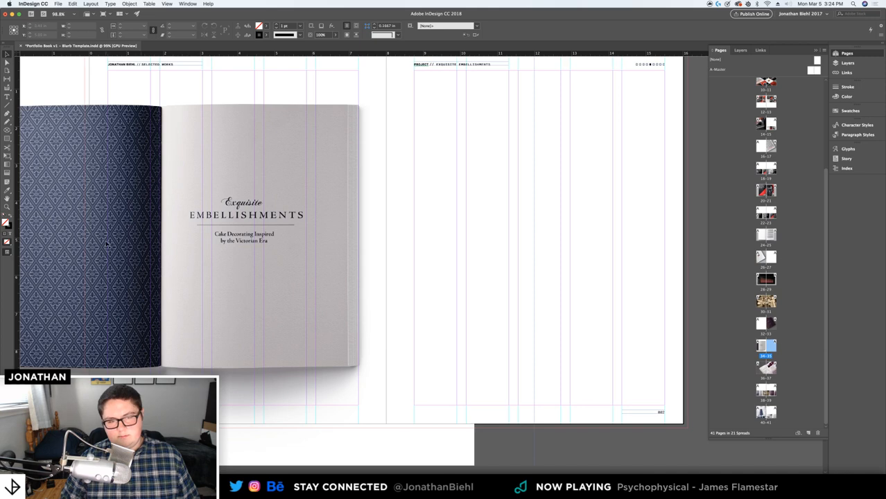
Duplicate the large title-page mockup onto the right-hand page, delete the image inside the copy, and select its empty frame
{"action": "left_click_drag", "start_coordinate": [481, 242], "coordinate": [562, 237]}
{"action": "left_click_drag", "start_coordinate": [611, 265], "coordinate": [605, 265]}
{"action": "key", "text": "Delete"}
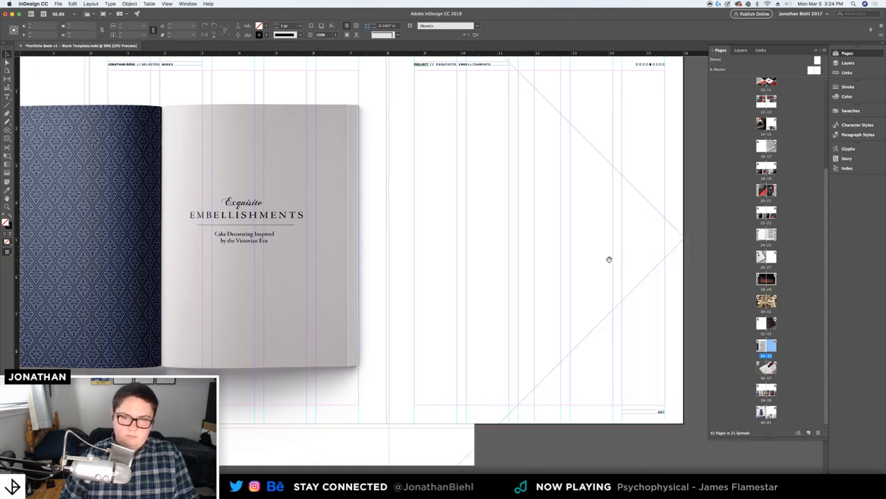
{"action": "left_click", "coordinate": [610, 263]}
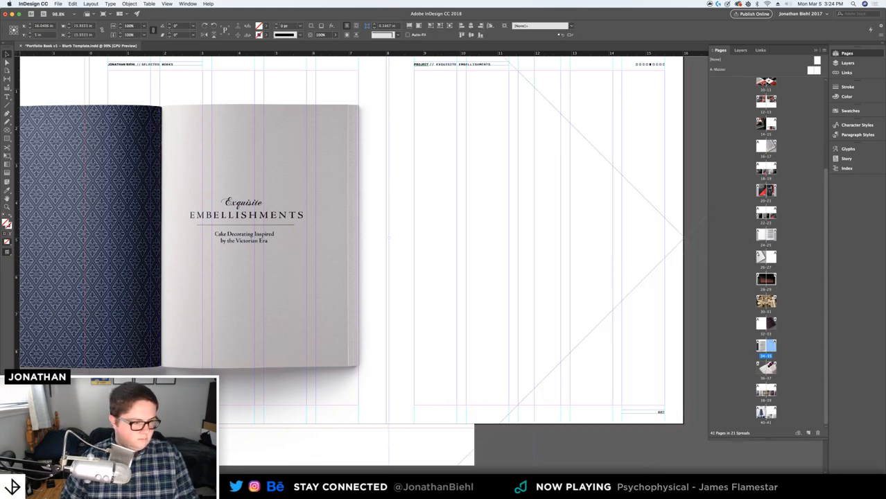
Fill the empty frame with the 14-15.jpg book mockup and shift it inward on the right-hand page, checking it in preview
{"action": "key", "text": "super+Tab"}
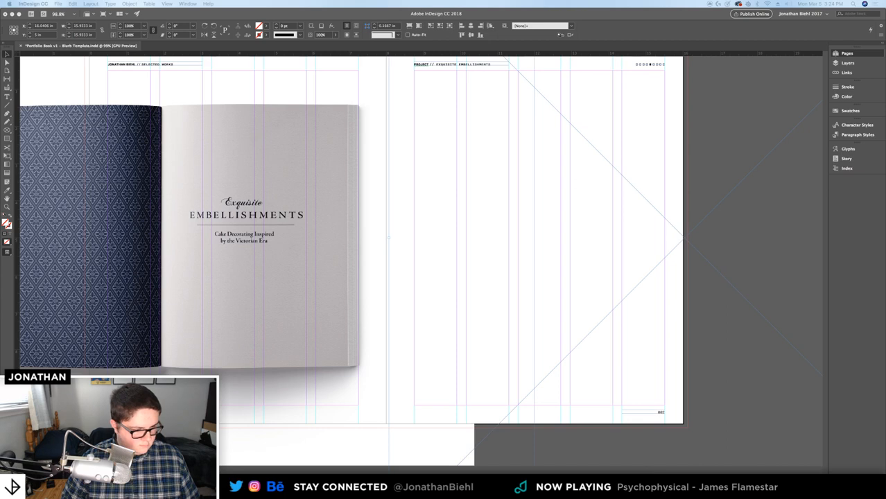
{"action": "key", "text": "space"}
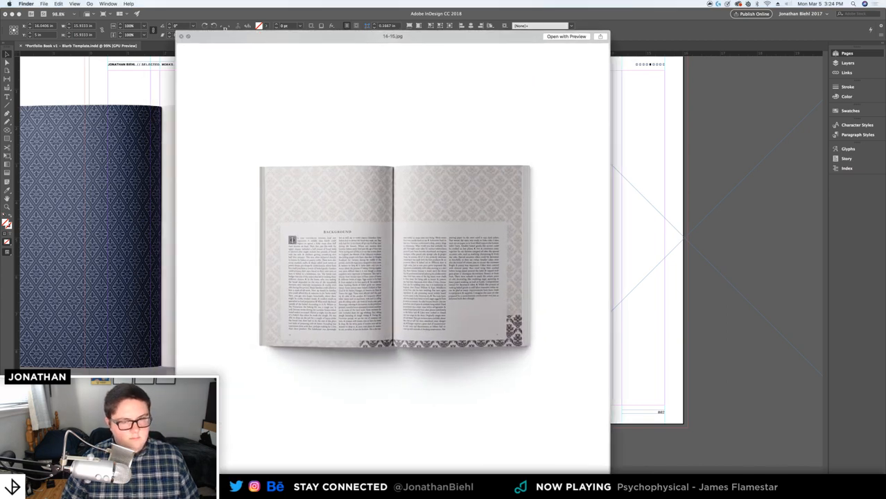
{"action": "key", "text": "space"}
{"action": "left_click_drag", "start_coordinate": [1, 278], "coordinate": [659, 211]}
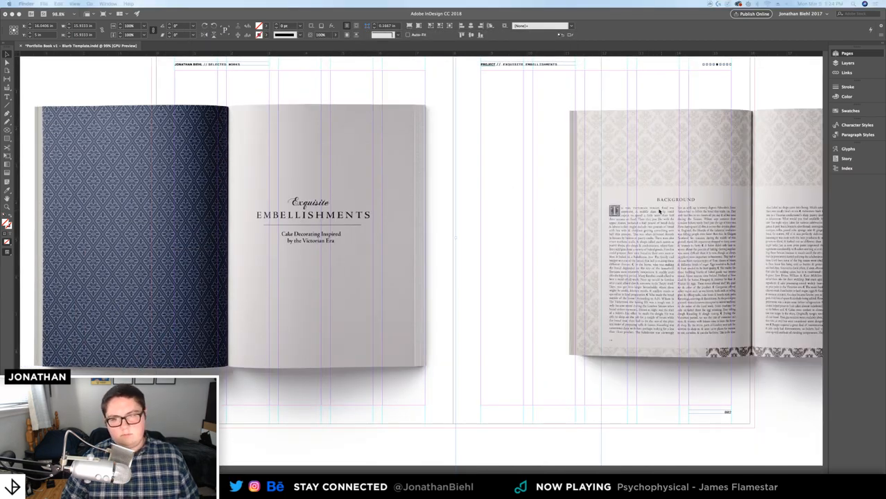
{"action": "left_click", "coordinate": [557, 340]}
{"action": "left_click_drag", "start_coordinate": [669, 250], "coordinate": [573, 253]}
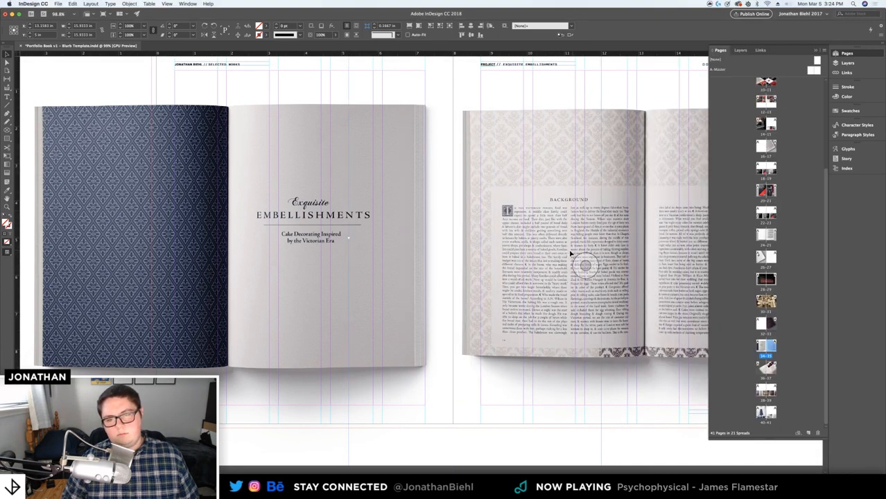
{"action": "key", "text": "super+z"}
{"action": "key", "text": "w"}
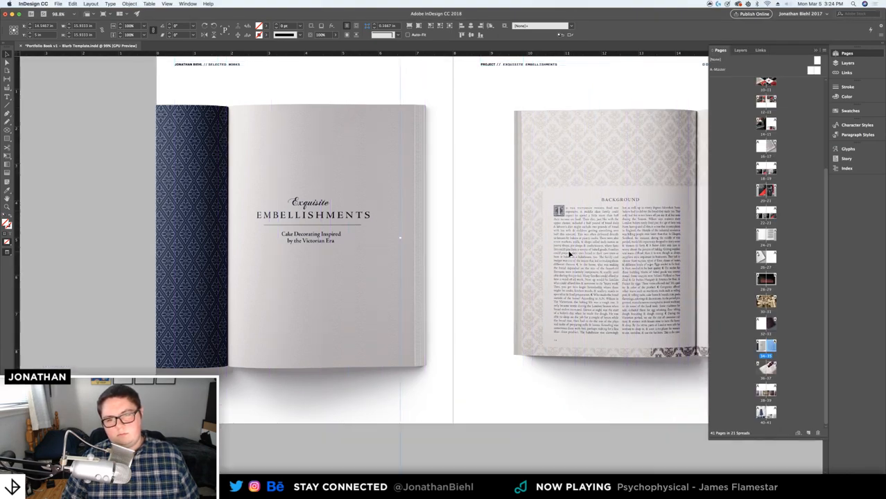
Delete the Exquisite Embellishments title-page mockup from the left-hand page of spread 34–35
{"action": "key", "text": "z"}
{"action": "left_click_drag", "start_coordinate": [536, 253], "coordinate": [425, 244]}
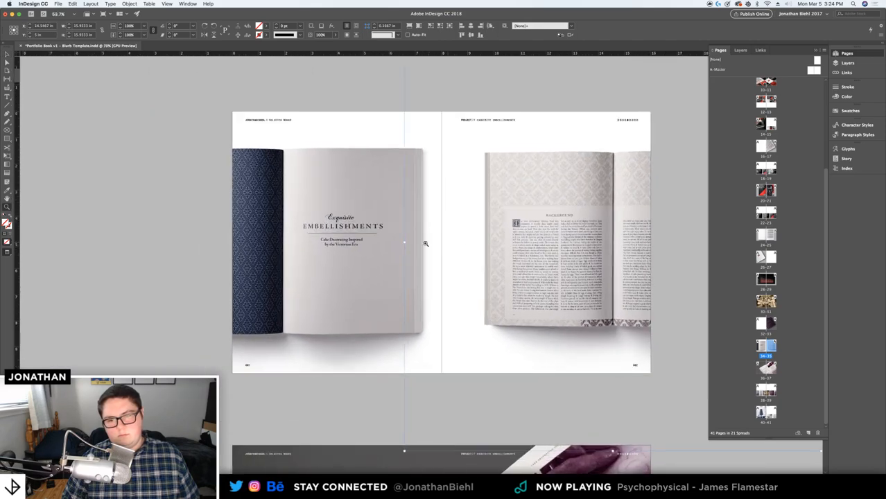
{"action": "left_click", "coordinate": [425, 243]}
{"action": "key", "text": "v"}
{"action": "left_click", "coordinate": [336, 238]}
{"action": "key", "text": "Delete"}
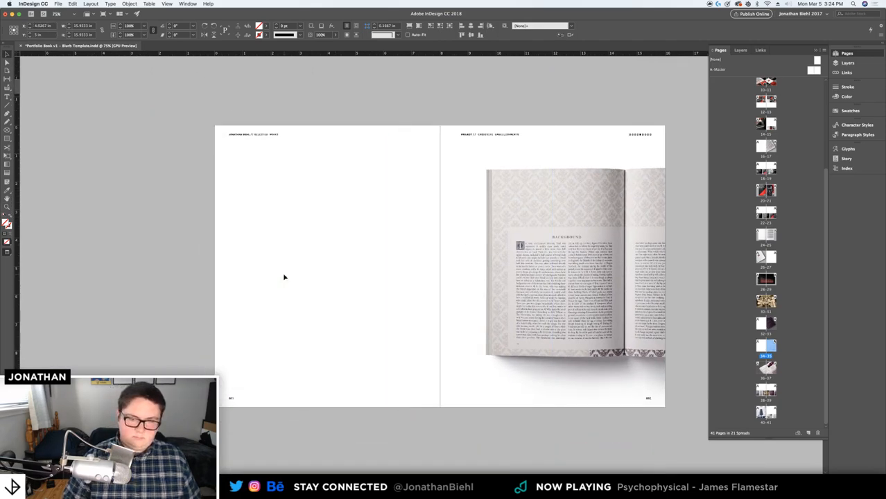
Move the Background book mockup onto both pages and centre it horizontally on the spread
{"action": "left_click_drag", "start_coordinate": [550, 282], "coordinate": [348, 263]}
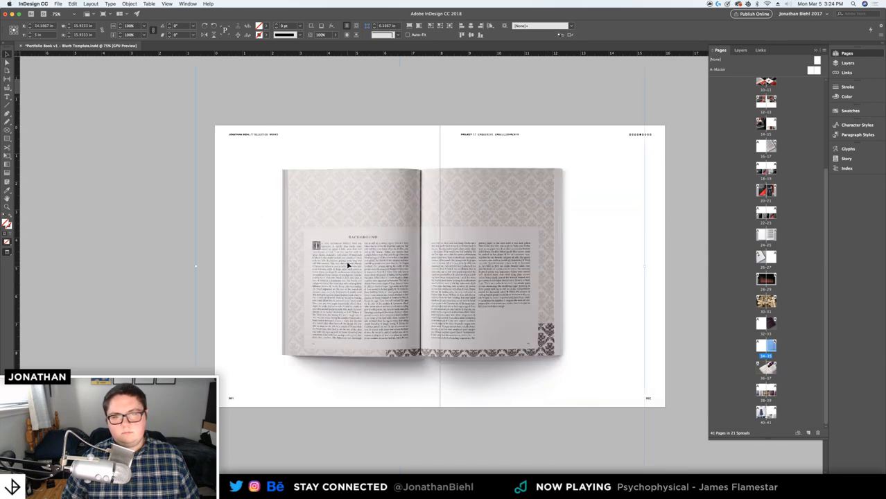
{"action": "left_click_drag", "start_coordinate": [500, 199], "coordinate": [523, 199]}
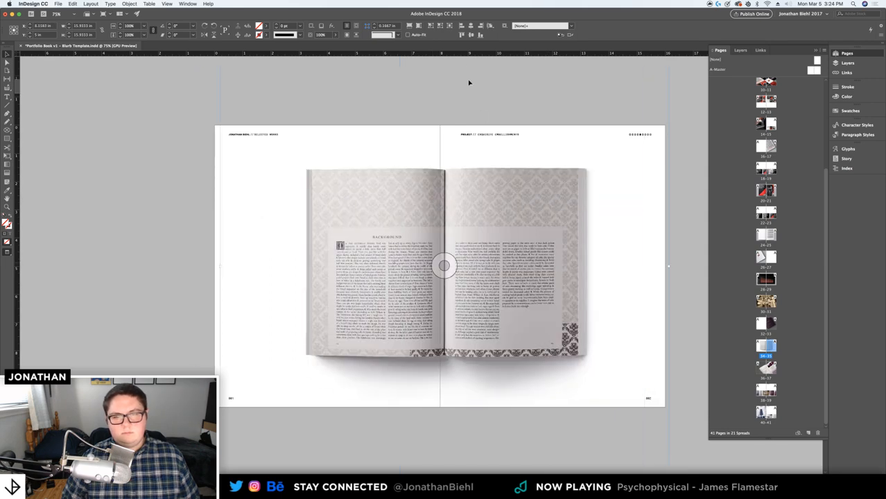
{"action": "left_click", "coordinate": [472, 27]}
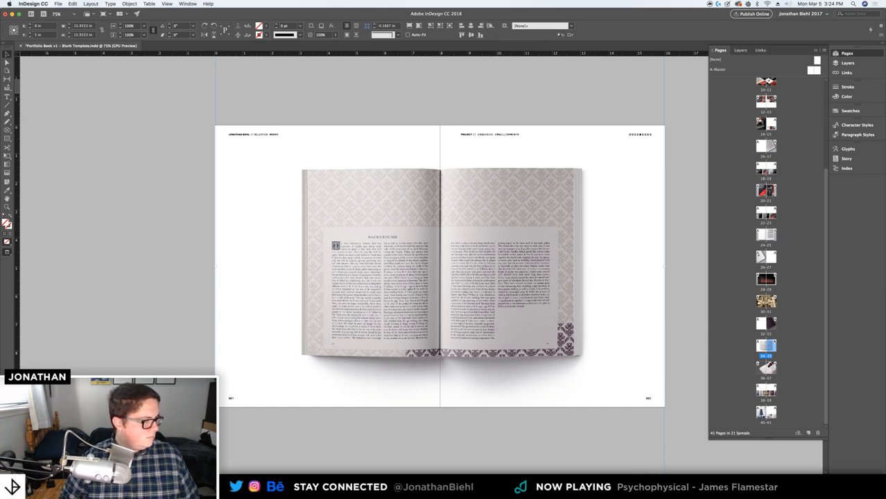
{"action": "key", "text": "super+Tab"}
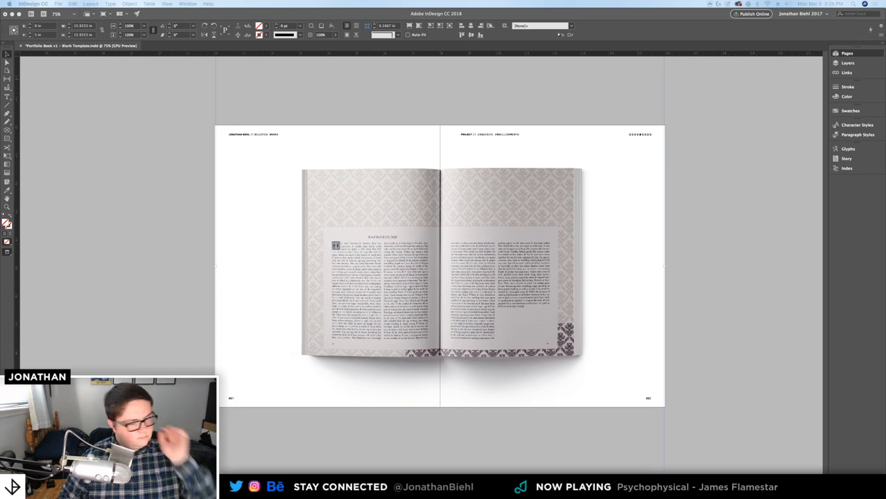
{"action": "left_click", "coordinate": [207, 99]}
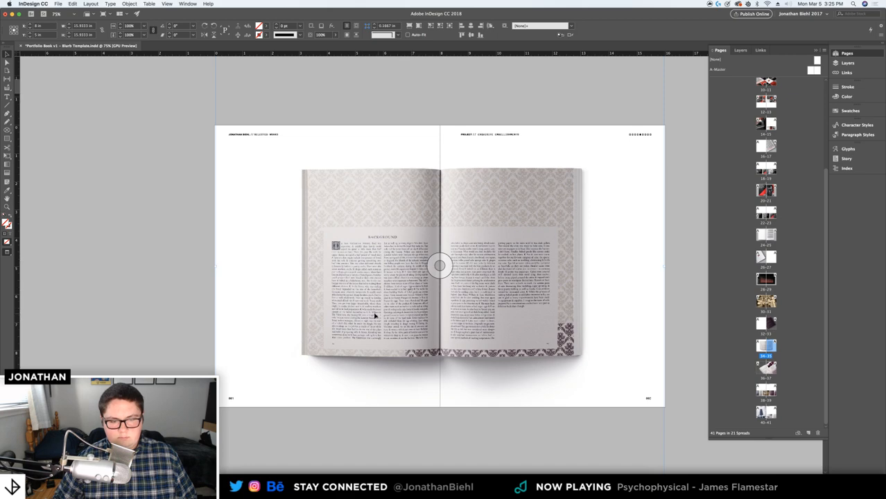
With the guides shown, delete the centred Background book mockup from spread 34–35, leaving the spread empty
{"action": "key", "text": "w"}
{"action": "left_click_drag", "start_coordinate": [217, 266], "coordinate": [208, 266]}
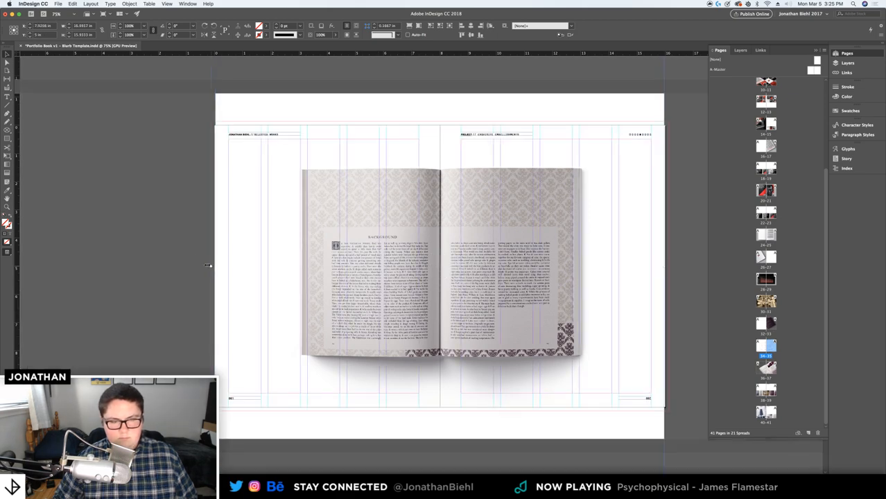
{"action": "left_click", "coordinate": [437, 265]}
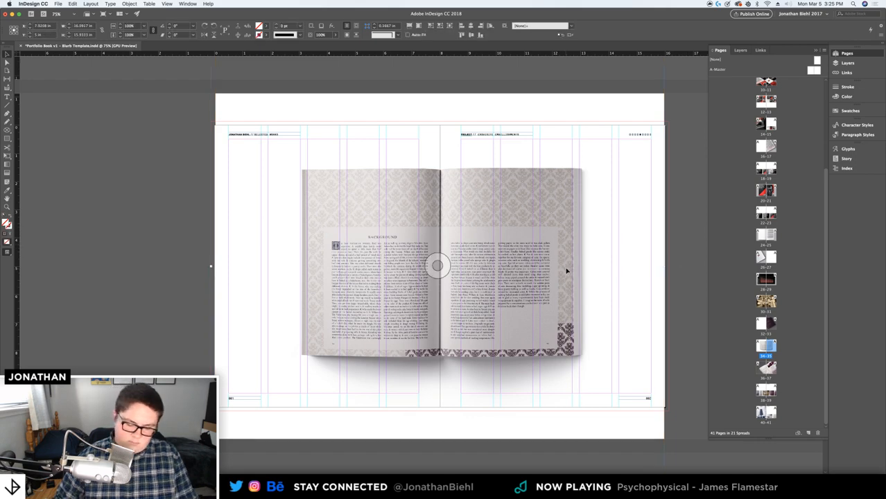
{"action": "key", "text": "Delete"}
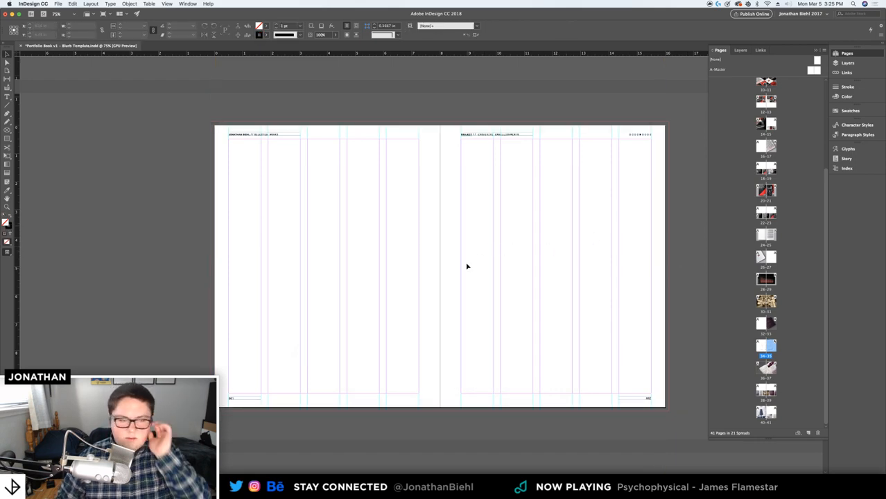
On spread 32–33, try extending the purple book cover image across both pages, check it in preview, and undo the extension
{"action": "double_click", "coordinate": [769, 323]}
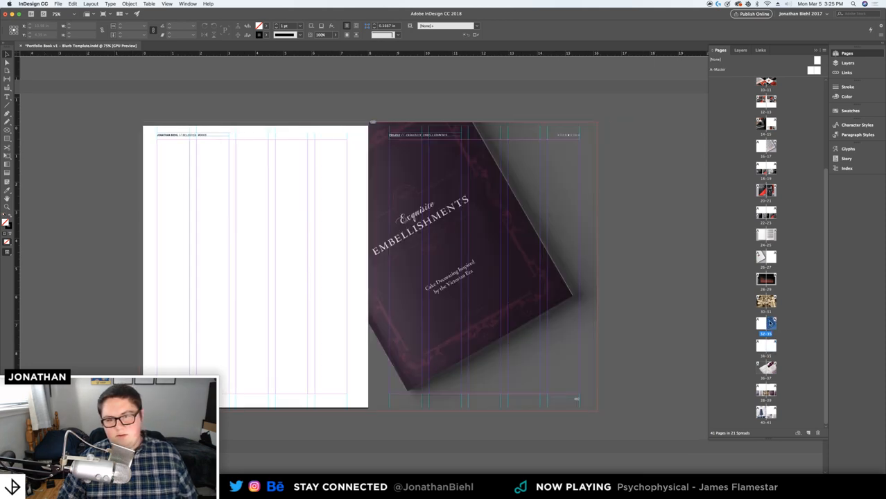
{"action": "key", "text": "w"}
{"action": "left_click", "coordinate": [387, 280]}
{"action": "key", "text": "w"}
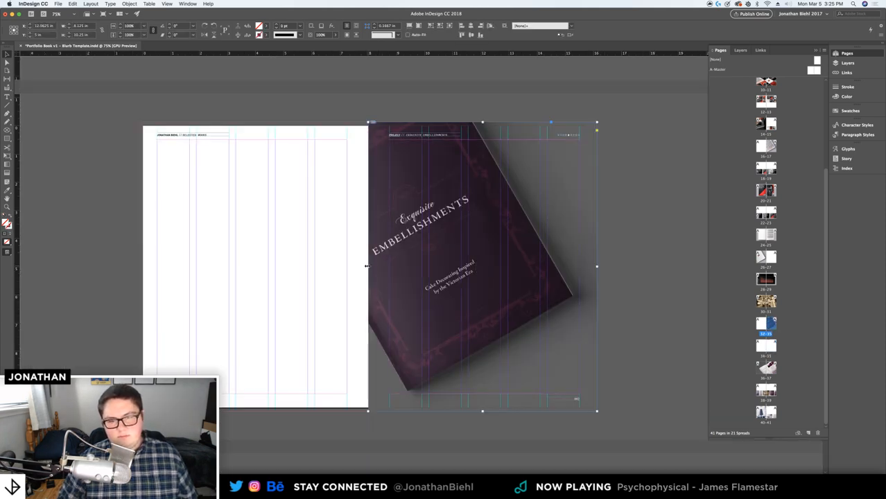
{"action": "left_click_drag", "start_coordinate": [368, 267], "coordinate": [144, 268]}
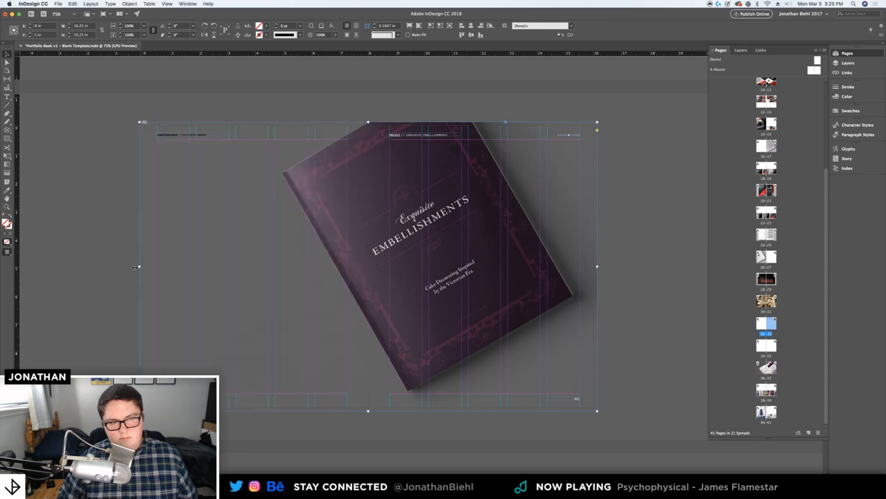
{"action": "key", "text": "w"}
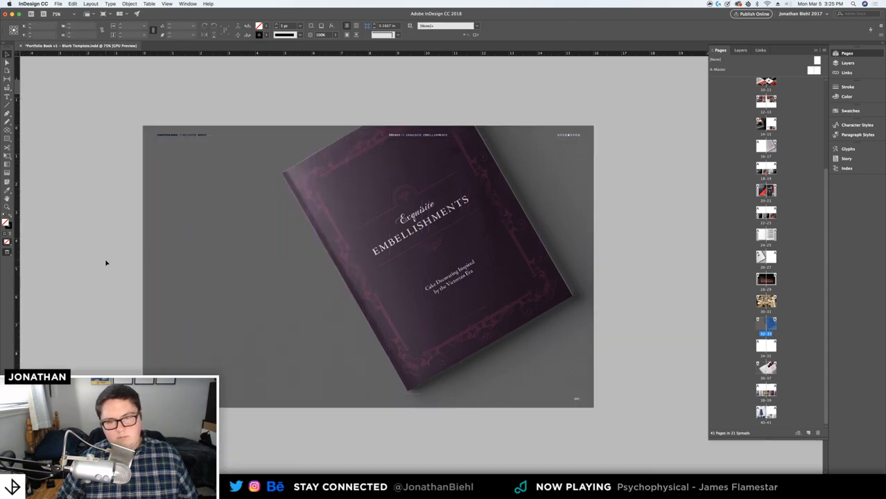
{"action": "left_click_drag", "start_coordinate": [123, 263], "coordinate": [159, 257]}
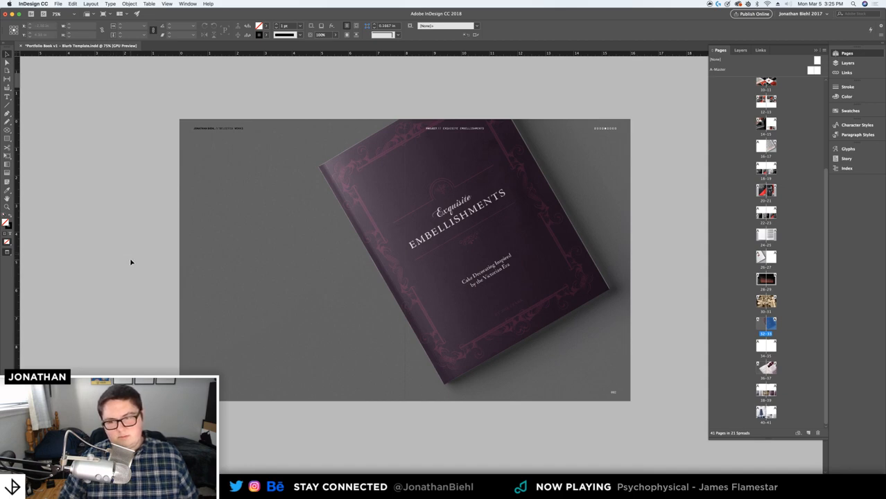
{"action": "key", "text": "super+z"}
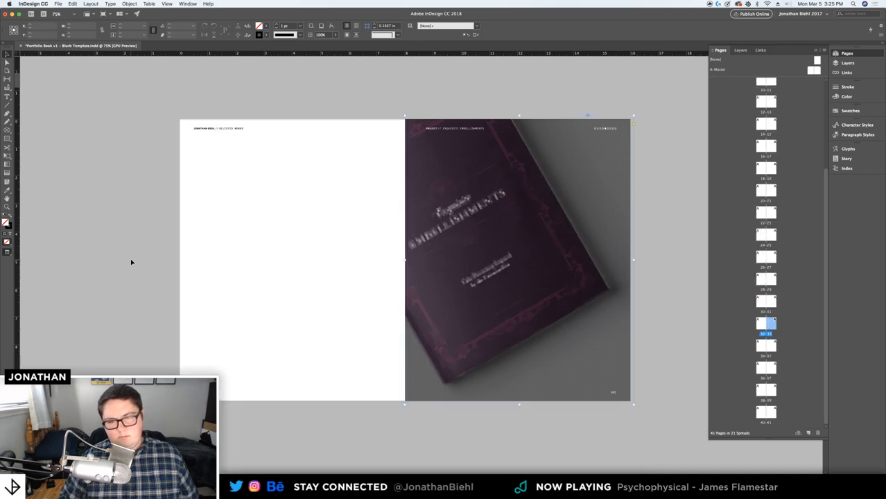
{"action": "left_click", "coordinate": [184, 253]}
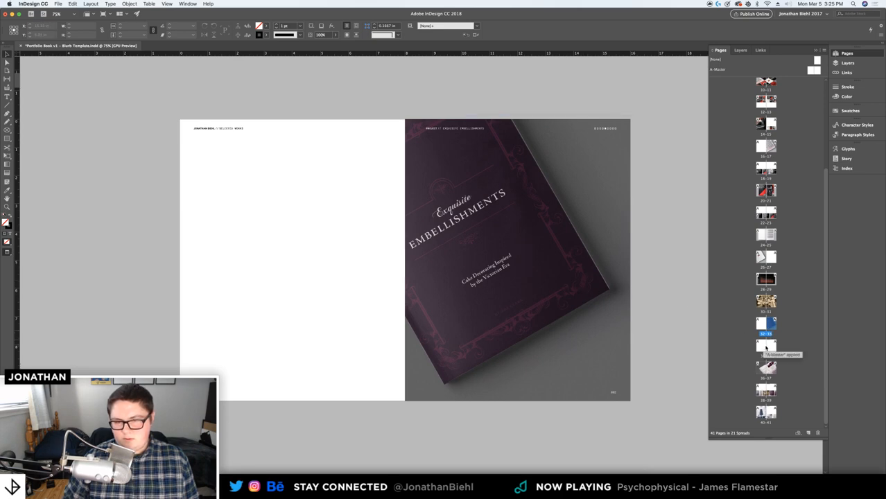
Review the empty spread 34–35 against the full-bleed kitchen photo on spread 30–31
{"action": "double_click", "coordinate": [766, 346]}
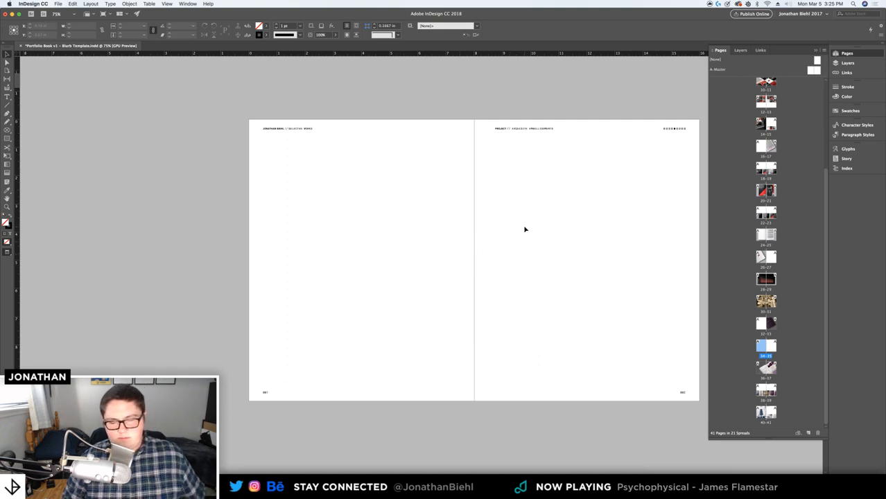
{"action": "left_click_drag", "start_coordinate": [518, 216], "coordinate": [451, 215]}
{"action": "double_click", "coordinate": [763, 301]}
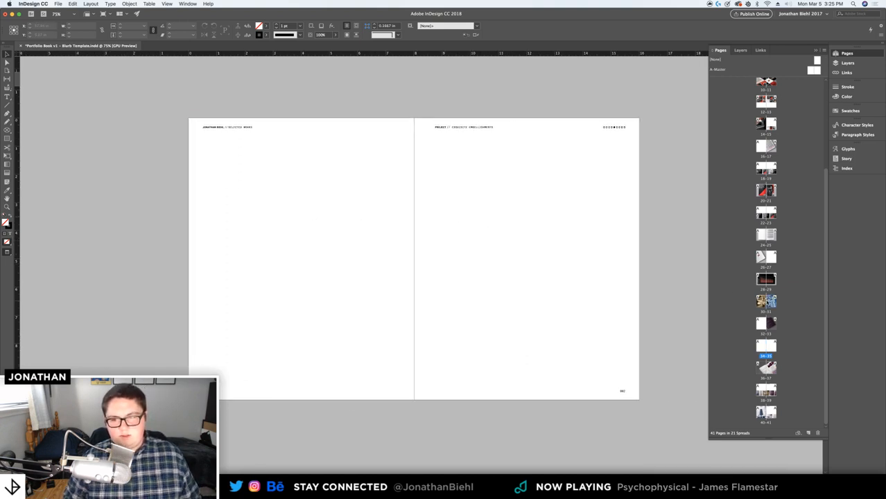
{"action": "left_click", "coordinate": [412, 258]}
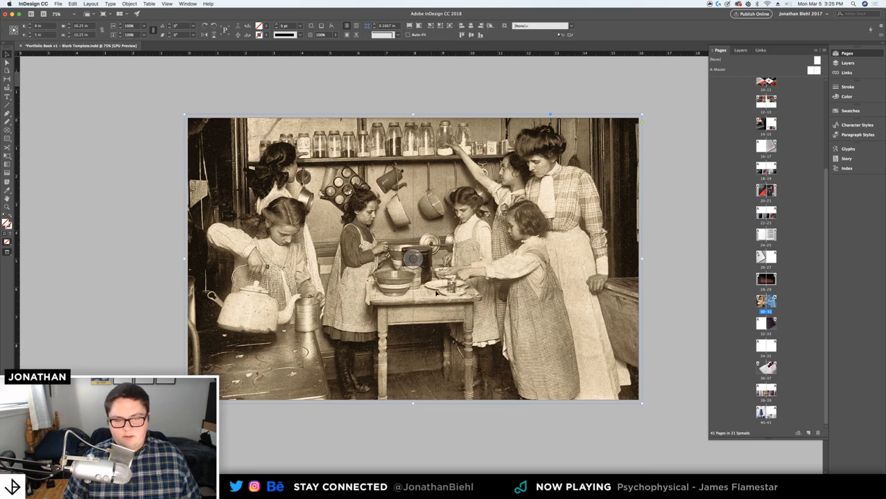
{"action": "double_click", "coordinate": [763, 345]}
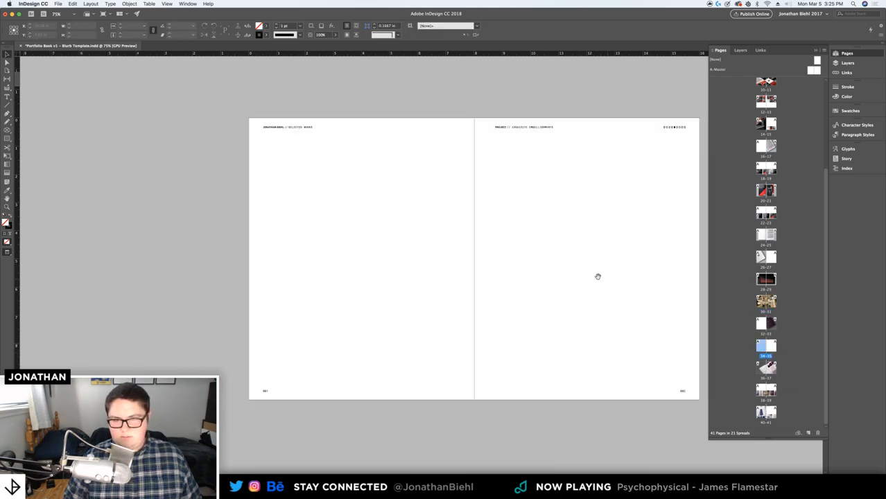
{"action": "left_click_drag", "start_coordinate": [597, 276], "coordinate": [499, 277]}
Duplicate spread 36–37 directly after spread 32–33 and delete the book photo from the copy
{"action": "double_click", "coordinate": [767, 368]}
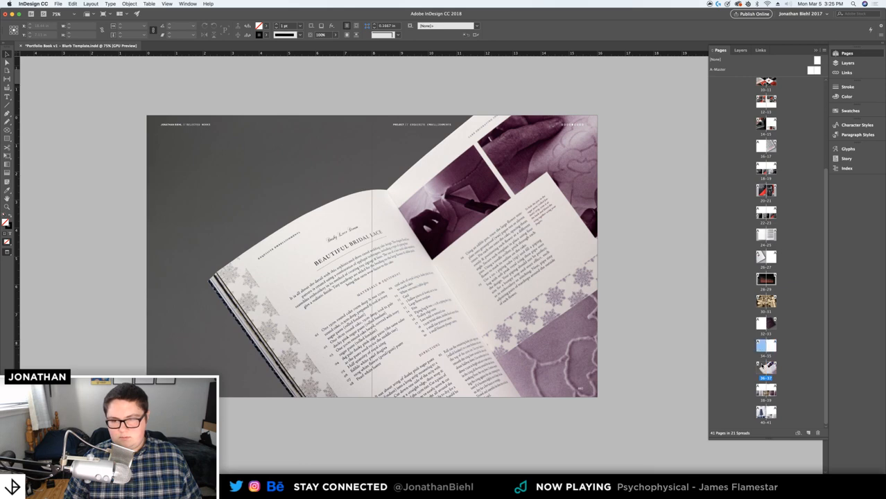
{"action": "left_click", "coordinate": [766, 368]}
{"action": "left_click_drag", "start_coordinate": [765, 370], "coordinate": [756, 345]}
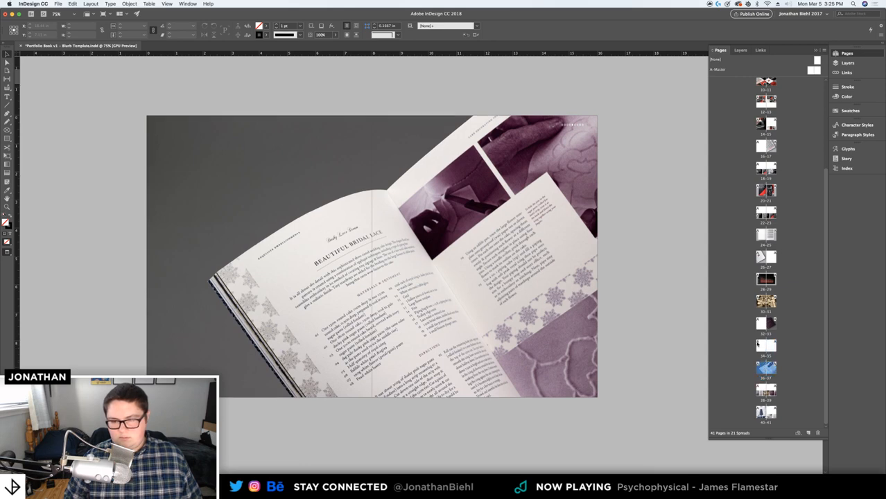
{"action": "left_click", "coordinate": [366, 258]}
{"action": "key", "text": "Delete"}
Place the photo of a hand lifting the open book's pages across the blank spread, and undo the placement
{"action": "key", "text": "super+Tab"}
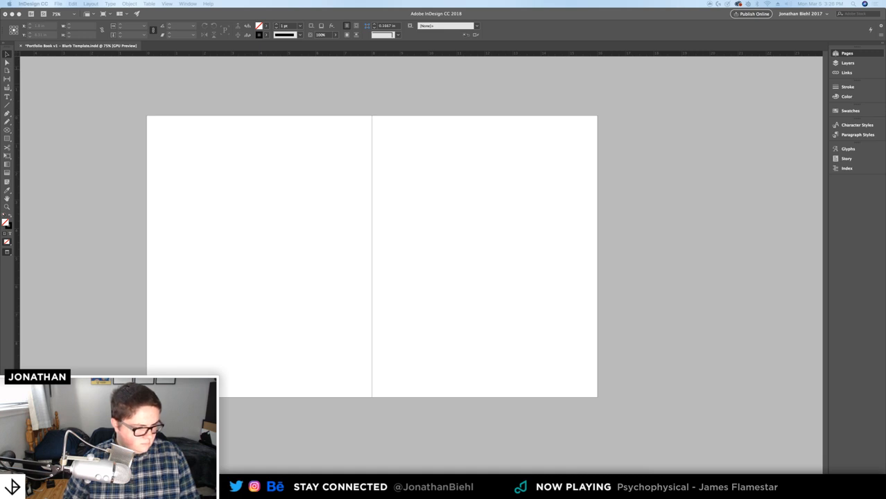
{"action": "left_click_drag", "start_coordinate": [305, 303], "coordinate": [384, 268]}
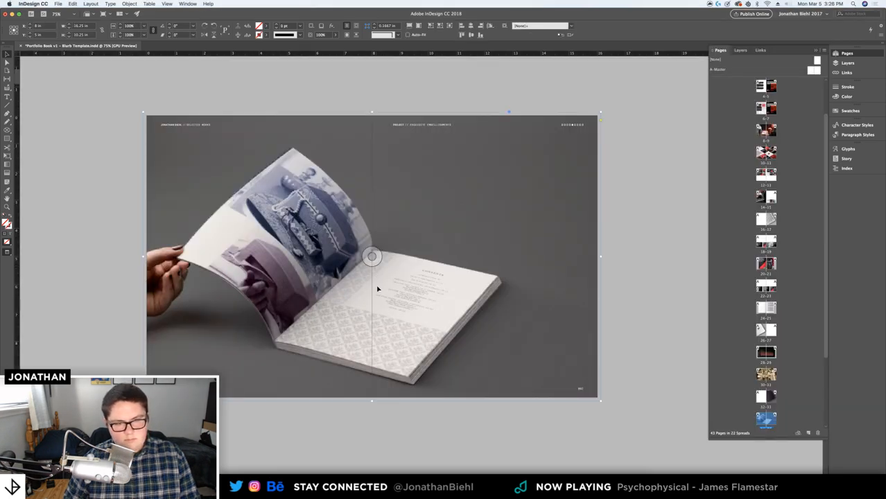
{"action": "left_click", "coordinate": [369, 253]}
{"action": "key", "text": "super+z"}
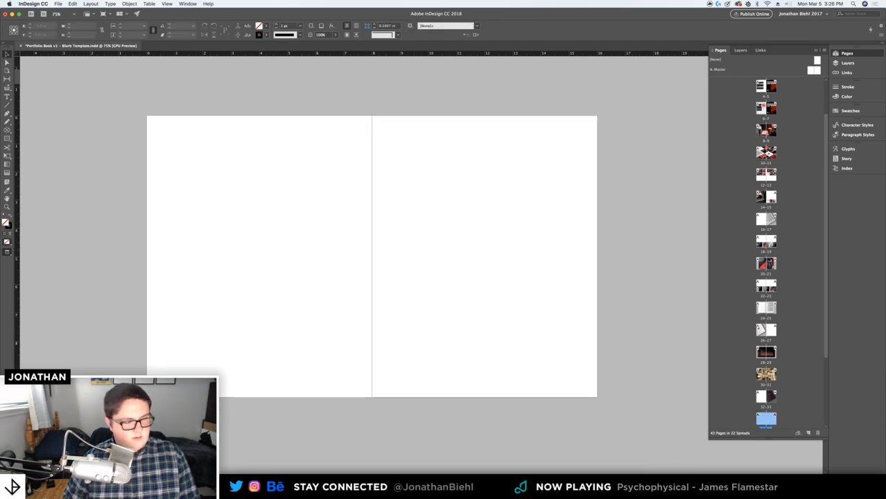
Place the photo of the book with fanned-out pages across both pages of the blank spread
{"action": "left_click", "coordinate": [326, 277]}
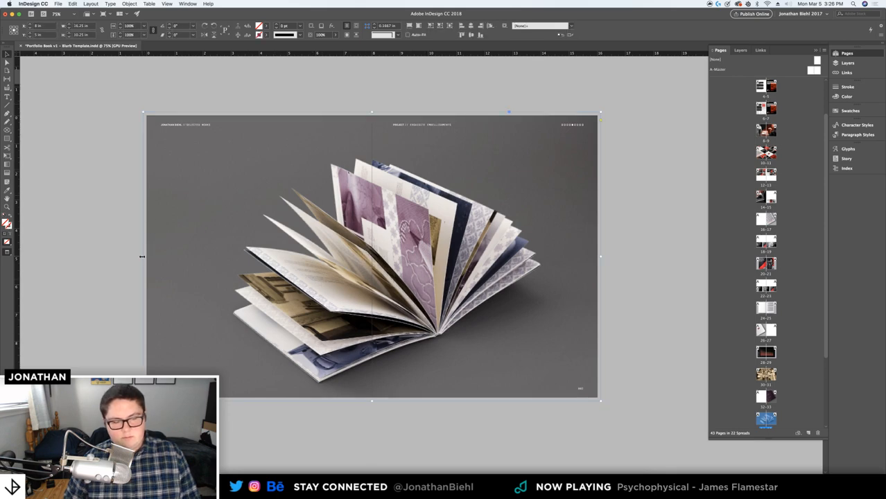
Try narrowing the fanned-book photo to the right-hand page with Fill Frame Proportionally, check it in preview, and undo both changes
{"action": "key", "text": "w"}
{"action": "left_click_drag", "start_coordinate": [378, 223], "coordinate": [374, 224]}
{"action": "right_click", "coordinate": [471, 216]}
{"action": "mouse_move", "coordinate": [531, 329]}
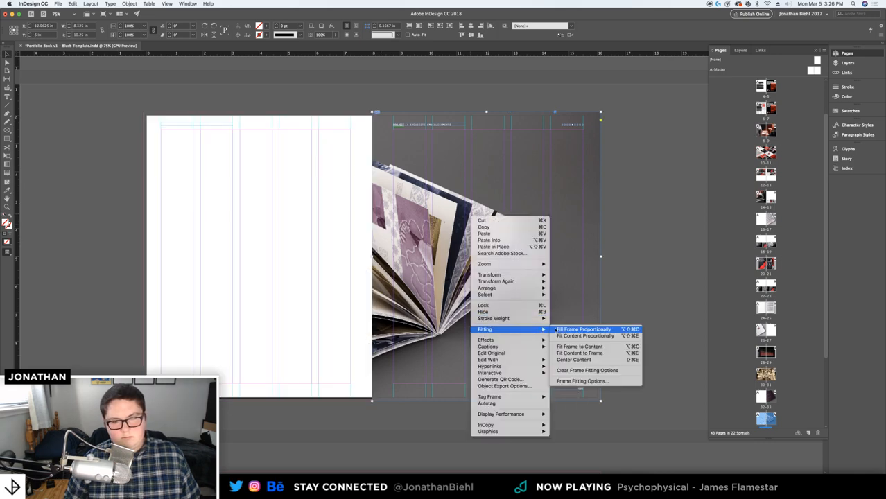
{"action": "left_click", "coordinate": [590, 329]}
{"action": "key", "text": "w"}
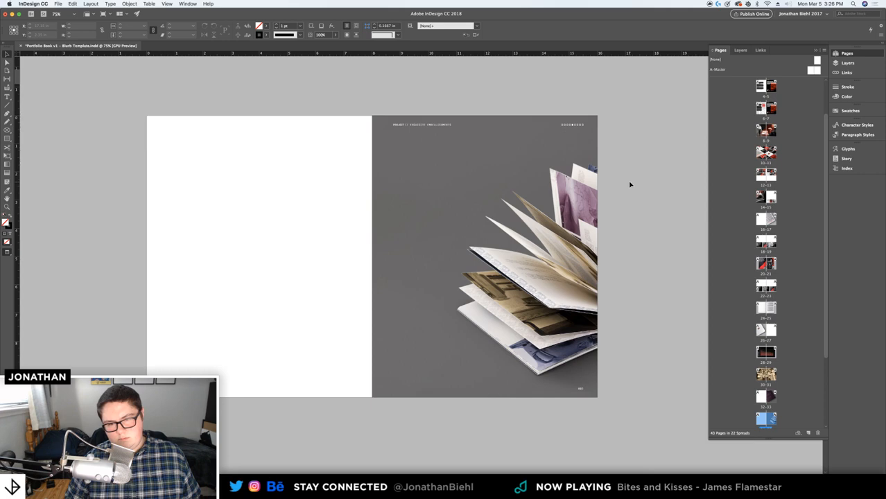
{"action": "key", "text": "super+z"}
{"action": "key", "text": "super+z"}
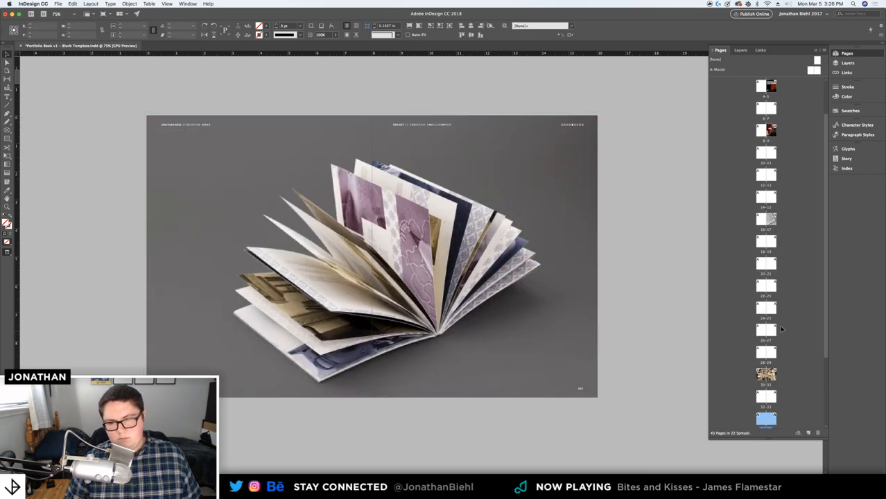
Duplicate spread 34–35 directly after itself and delete the fanned-book photo from the copy
{"action": "scroll", "coordinate": [780, 356], "scroll_direction": "down", "scroll_amount": 5}
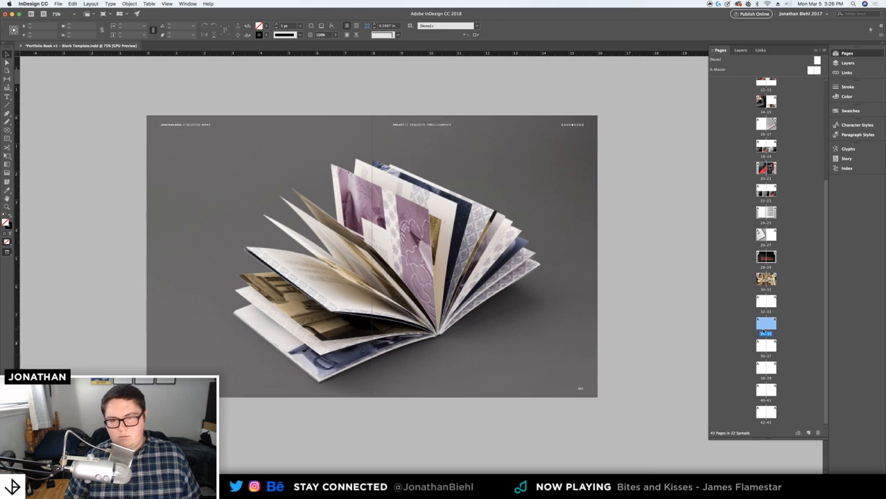
{"action": "left_click_drag", "start_coordinate": [753, 339], "coordinate": [754, 341]}
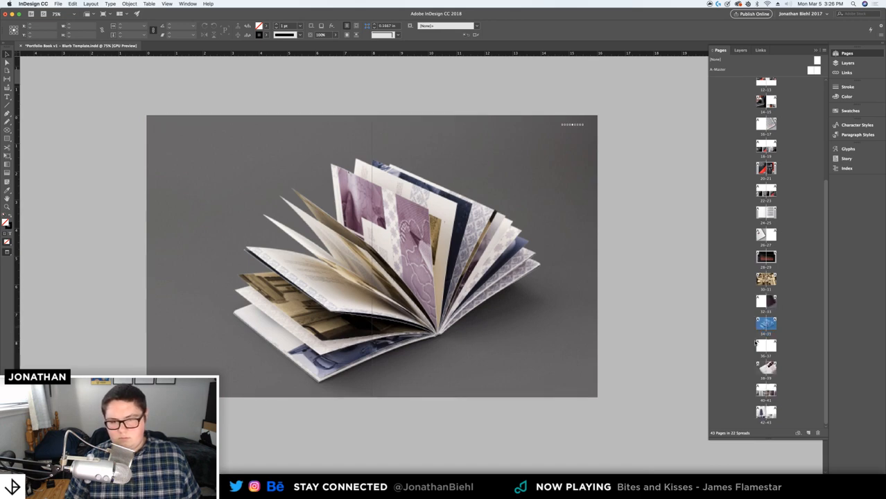
{"action": "left_click", "coordinate": [366, 263]}
{"action": "key", "text": "Delete"}
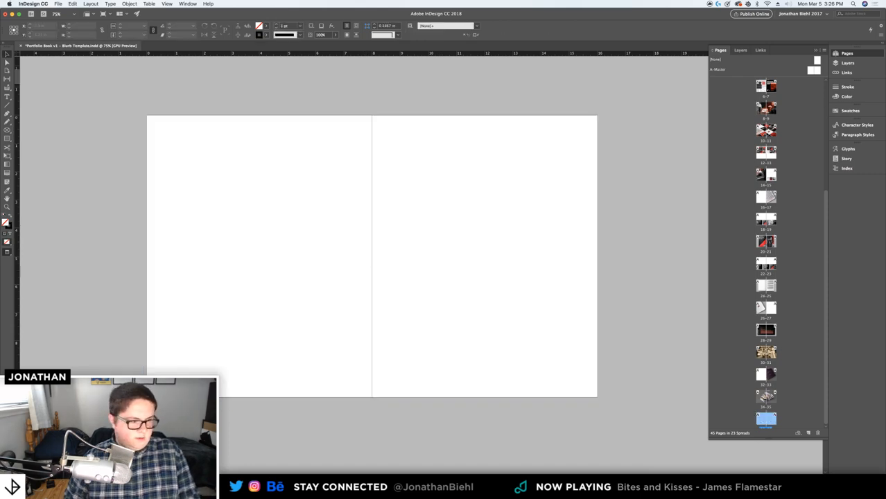
Place the photo of a hand lifting the open book's pages across both pages of the blank spread
{"action": "key", "text": "super+Tab"}
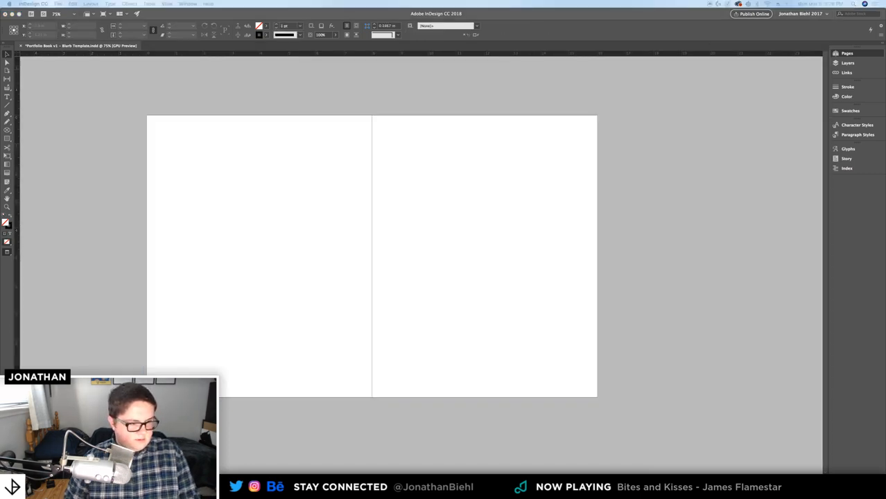
{"action": "scroll", "coordinate": [406, 234], "scroll_direction": "left", "scroll_amount": 3}
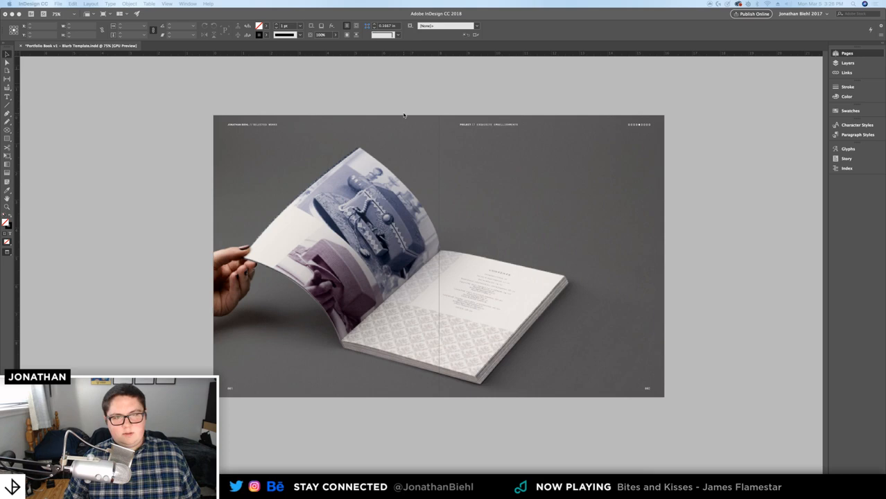
{"action": "left_click", "coordinate": [531, 128]}
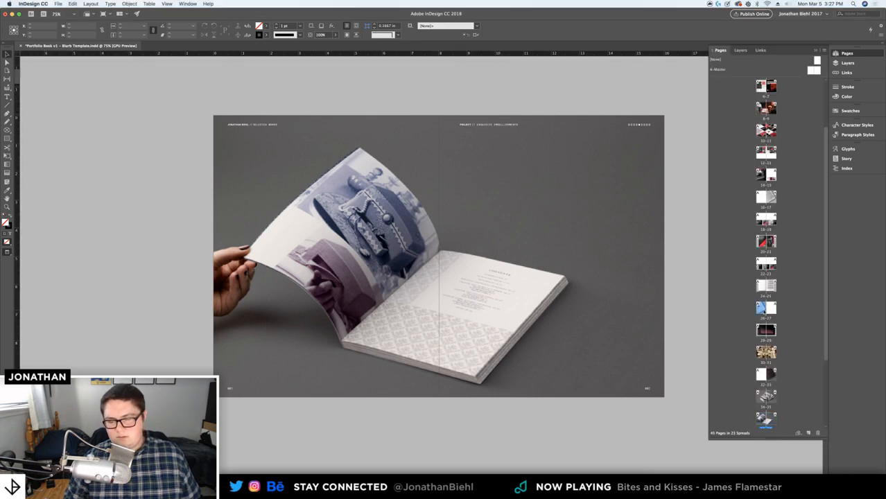
Copy the back-cover photo from the left-hand page of spread 26–27
{"action": "double_click", "coordinate": [765, 307]}
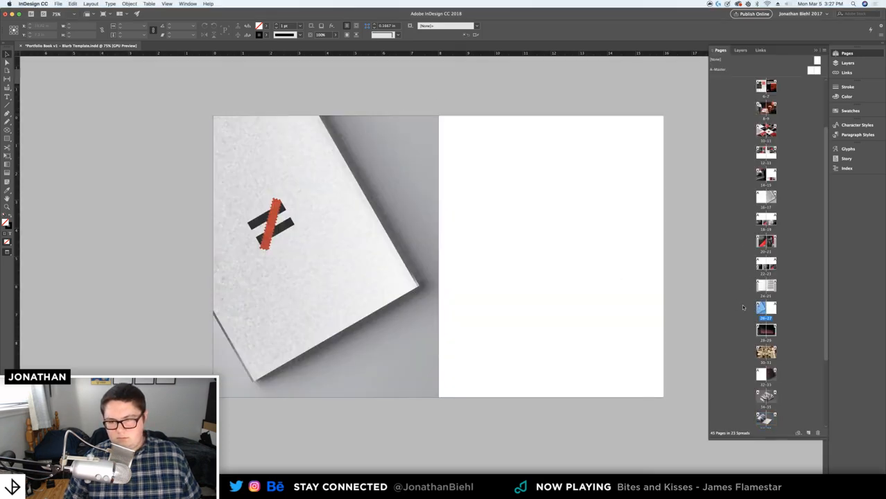
{"action": "left_click", "coordinate": [382, 230]}
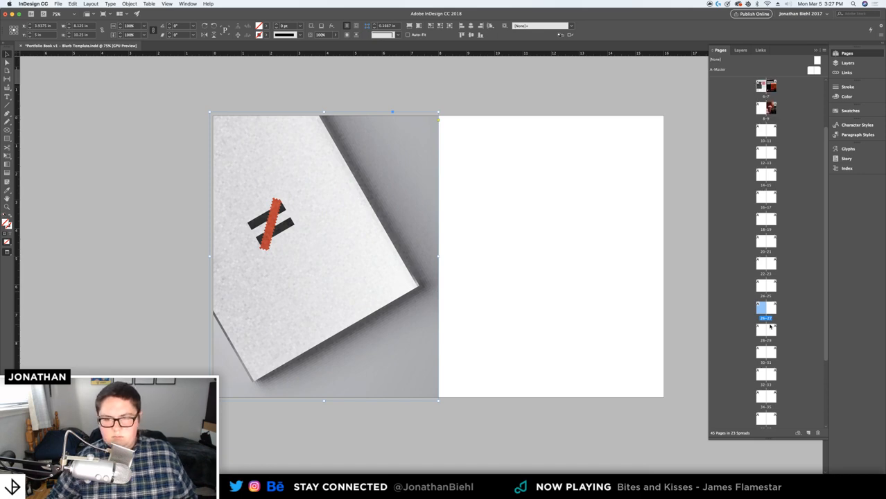
Duplicate spread 32–33 to the end of the document and go to the copy
{"action": "left_click", "coordinate": [769, 330]}
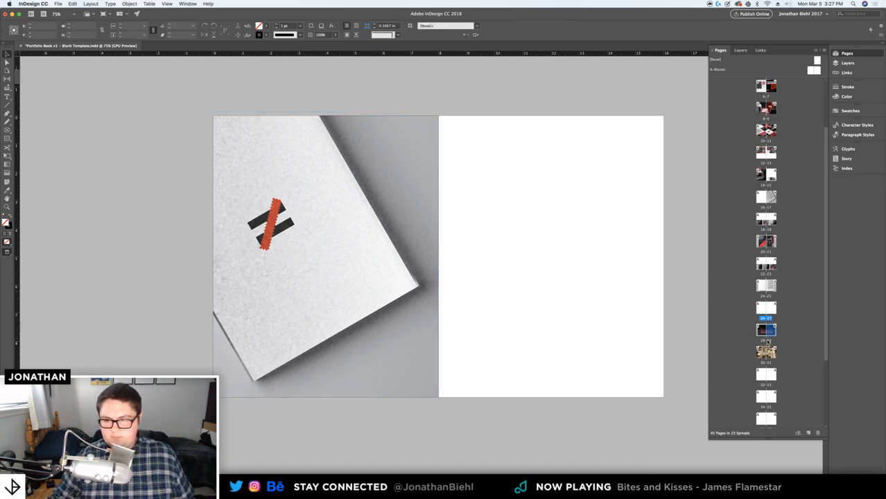
{"action": "left_click", "coordinate": [768, 375]}
{"action": "scroll", "coordinate": [766, 347], "scroll_direction": "down", "scroll_amount": 3}
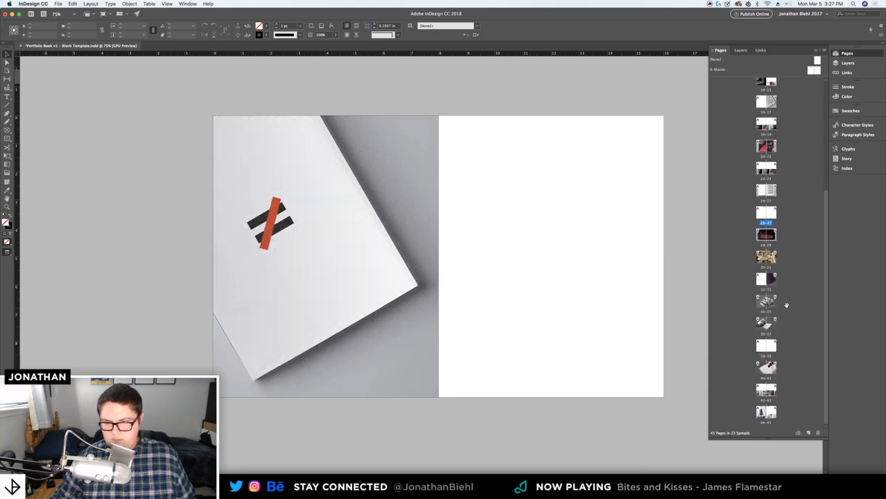
{"action": "double_click", "coordinate": [764, 280]}
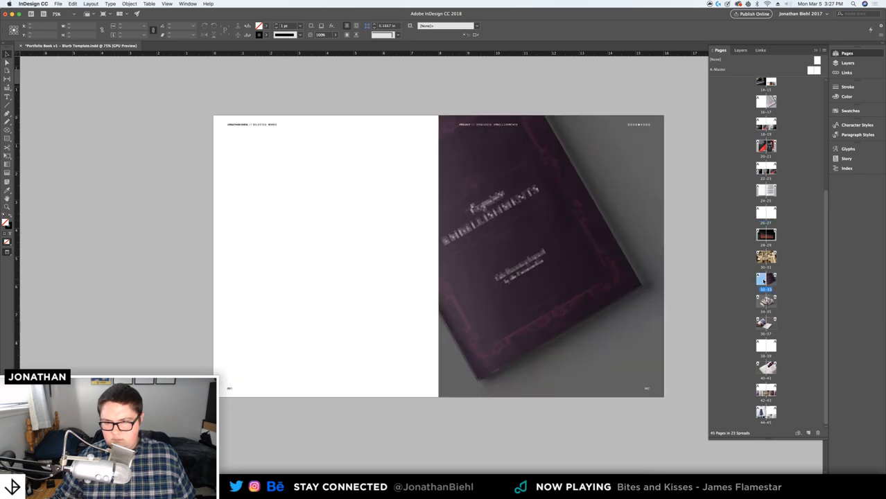
{"action": "left_click_drag", "start_coordinate": [770, 281], "coordinate": [779, 416]}
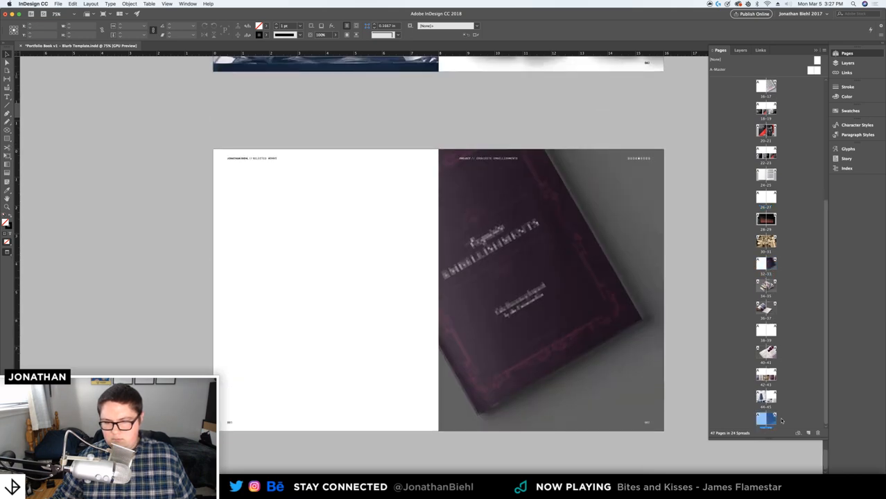
{"action": "double_click", "coordinate": [766, 418]}
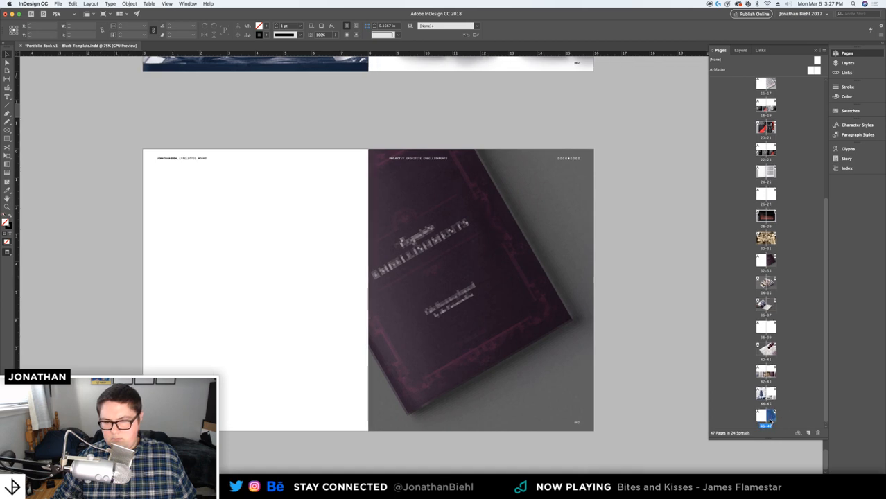
Delete the copy's front-cover photo, paste the back-cover photo frame, replace its image with Back Cover.jpg, and move it onto the left-hand page
{"action": "left_click", "coordinate": [437, 225]}
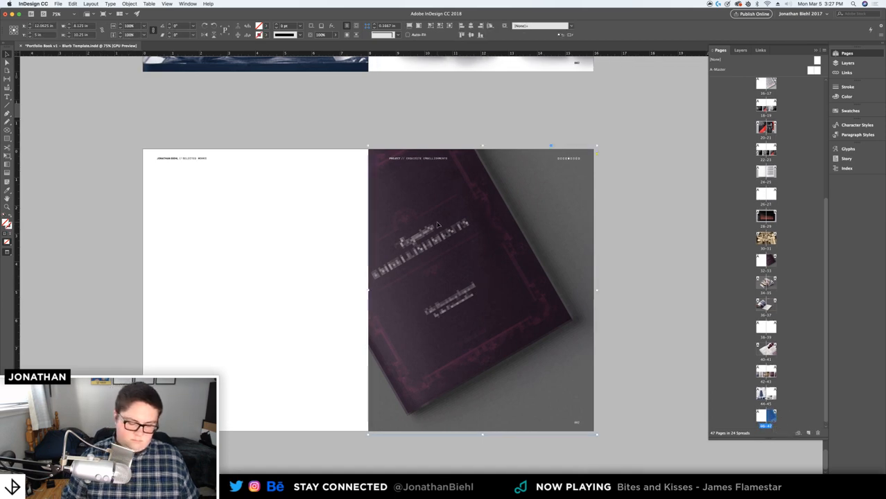
{"action": "key", "text": "Delete"}
{"action": "key", "text": "super+z"}
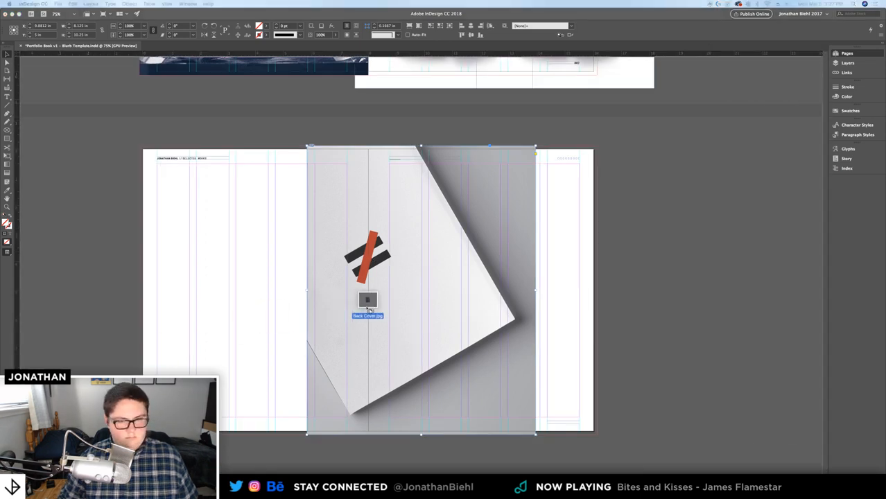
{"action": "left_click", "coordinate": [600, 253]}
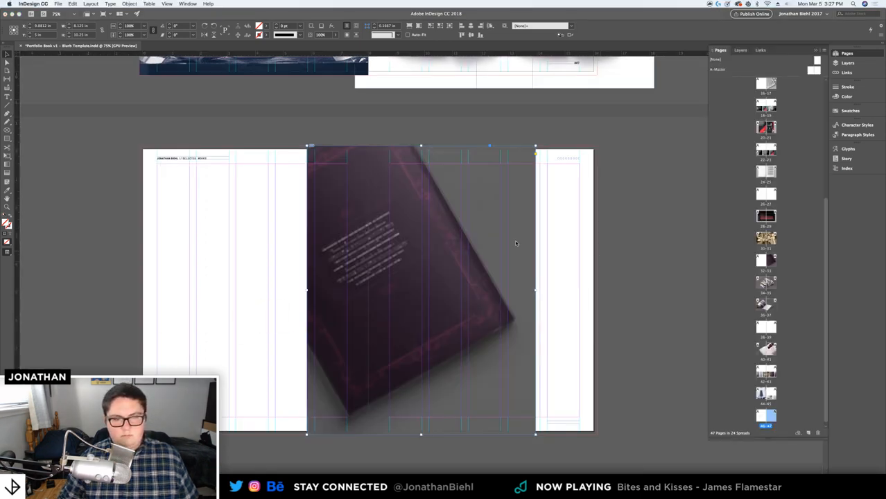
{"action": "left_click_drag", "start_coordinate": [215, 199], "coordinate": [181, 200]}
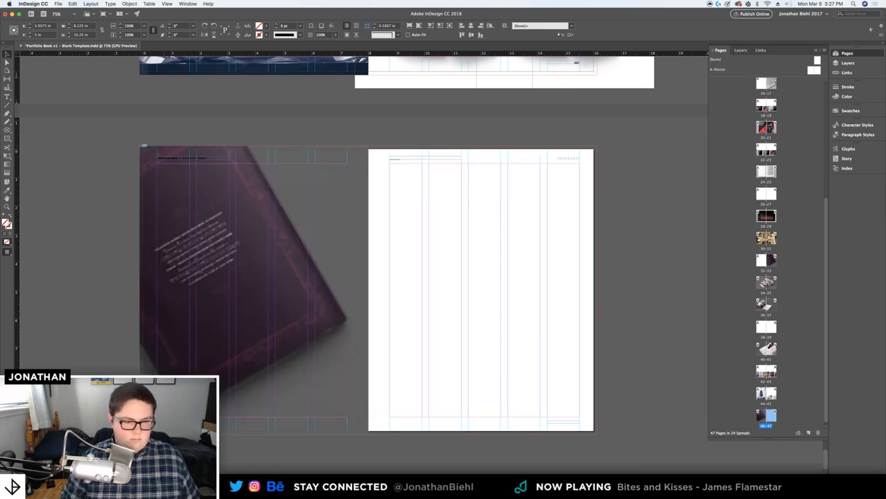
Set the text colour of the left-hand page's header over the back-cover photo to [Paper]
{"action": "key", "text": "t"}
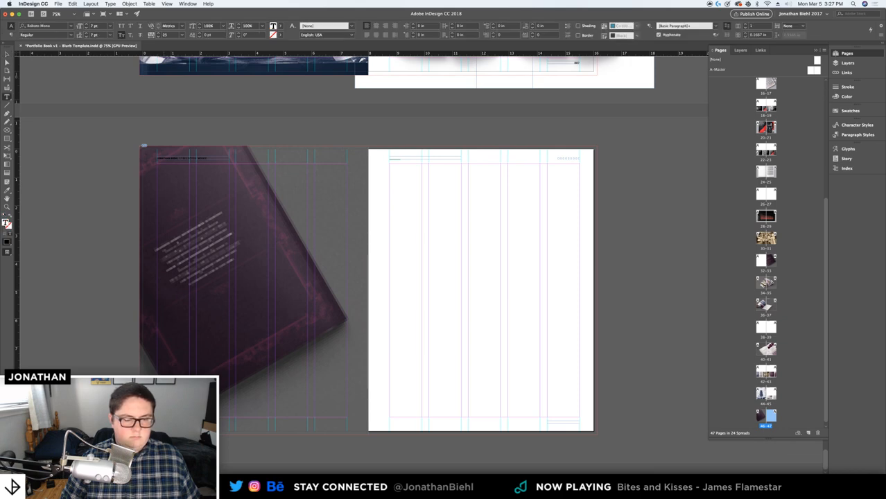
{"action": "left_click", "coordinate": [7, 54]}
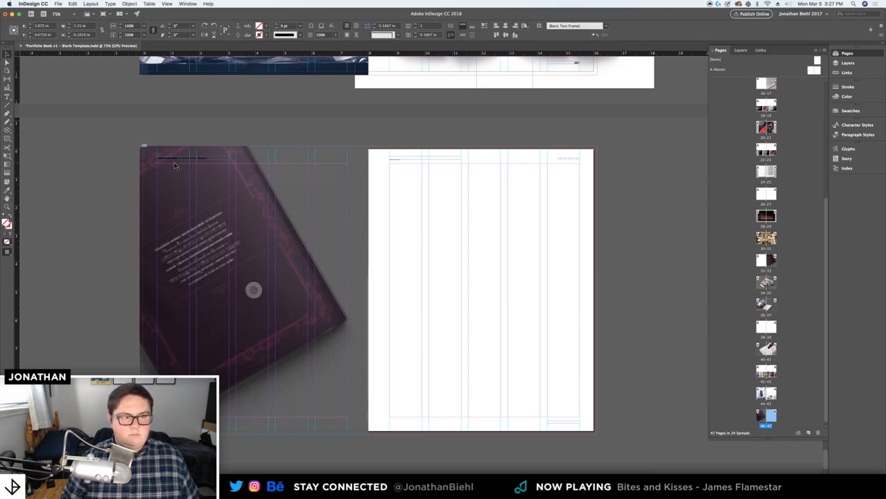
{"action": "left_click", "coordinate": [175, 160]}
{"action": "key", "text": "j"}
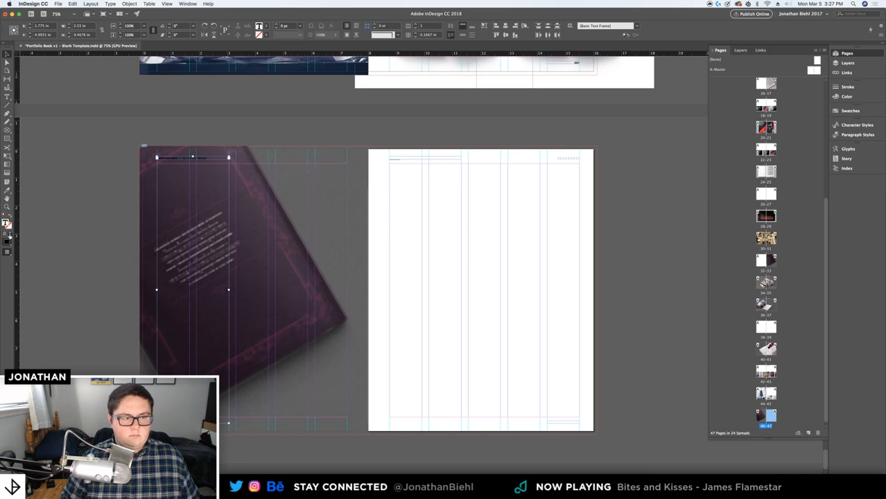
{"action": "left_click", "coordinate": [266, 26]}
{"action": "scroll", "coordinate": [217, 61], "scroll_direction": "up", "scroll_amount": 3}
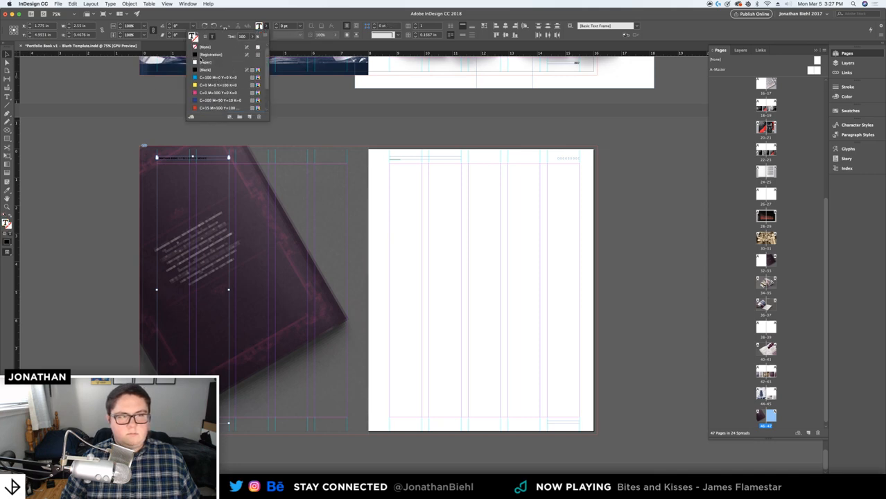
{"action": "left_click", "coordinate": [203, 62]}
{"action": "left_click", "coordinate": [6, 55]}
{"action": "left_click", "coordinate": [405, 140]}
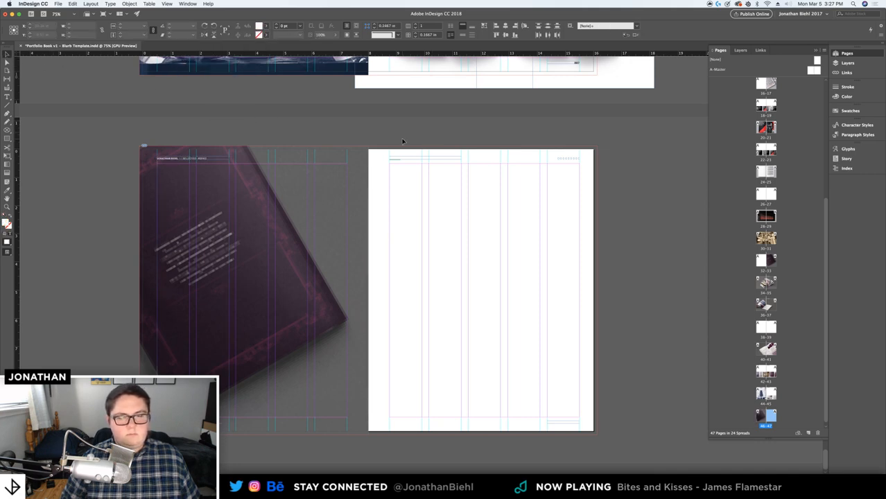
Set the text colour of the right-hand page's project header and page number to [Black]
{"action": "left_click_drag", "start_coordinate": [563, 387], "coordinate": [595, 438]}
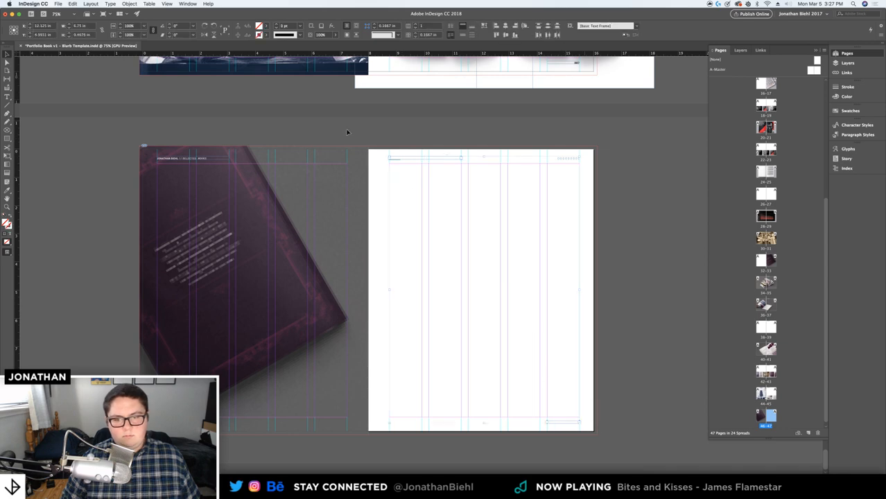
{"action": "left_click", "coordinate": [12, 235]}
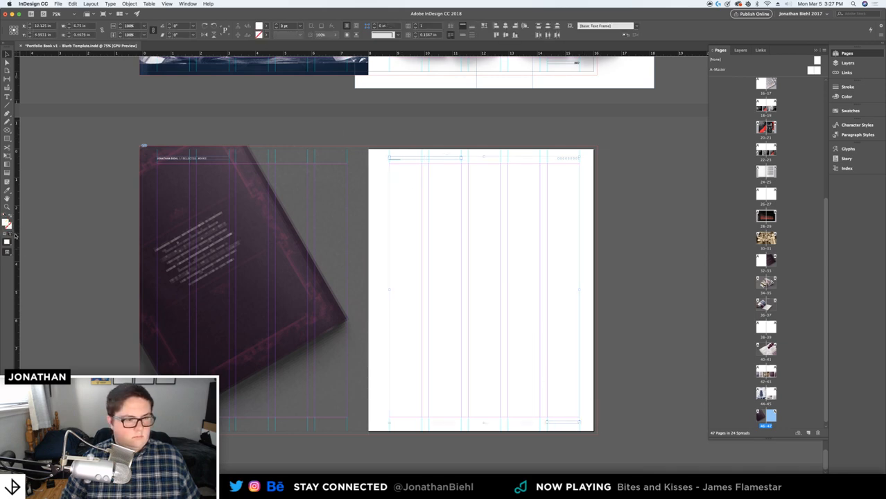
{"action": "left_click", "coordinate": [266, 27]}
{"action": "left_click", "coordinate": [220, 70]}
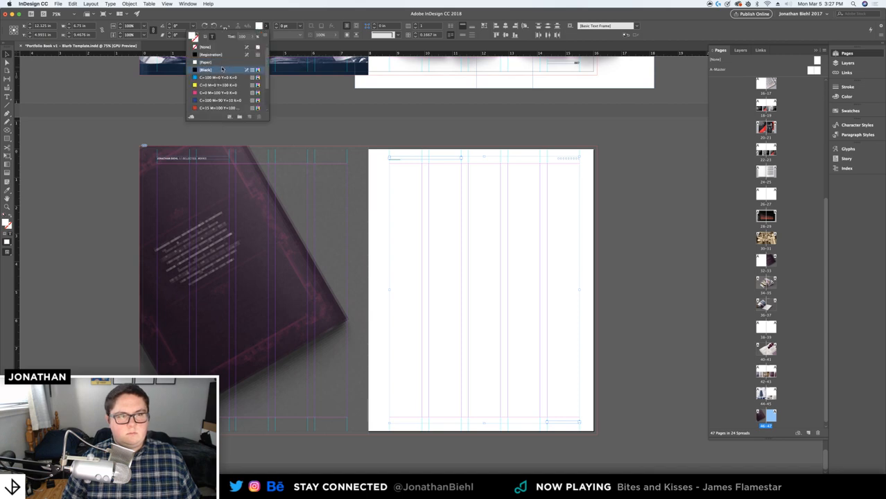
{"action": "left_click", "coordinate": [392, 113]}
Set the stroke of the whole row of small progress squares in the right-hand page's header to 100% Black
{"action": "key", "text": "z"}
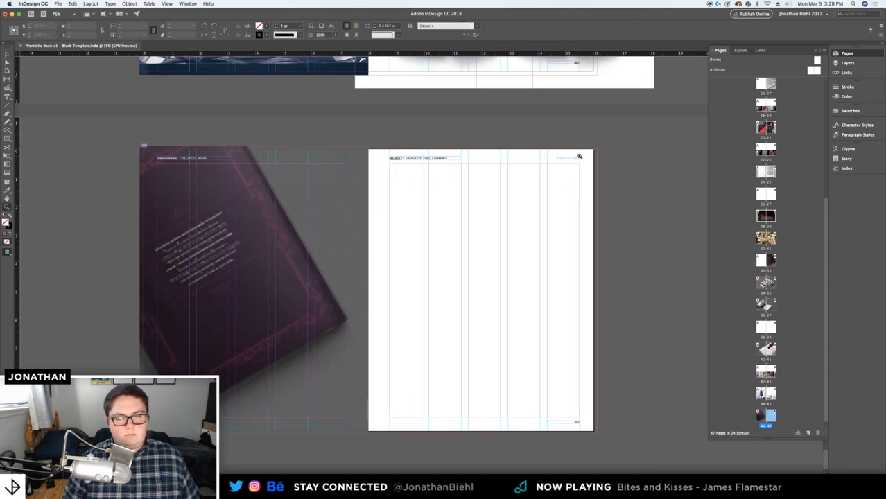
{"action": "left_click_drag", "start_coordinate": [582, 156], "coordinate": [816, 182]}
{"action": "key", "text": "v"}
{"action": "left_click_drag", "start_coordinate": [578, 159], "coordinate": [469, 202]}
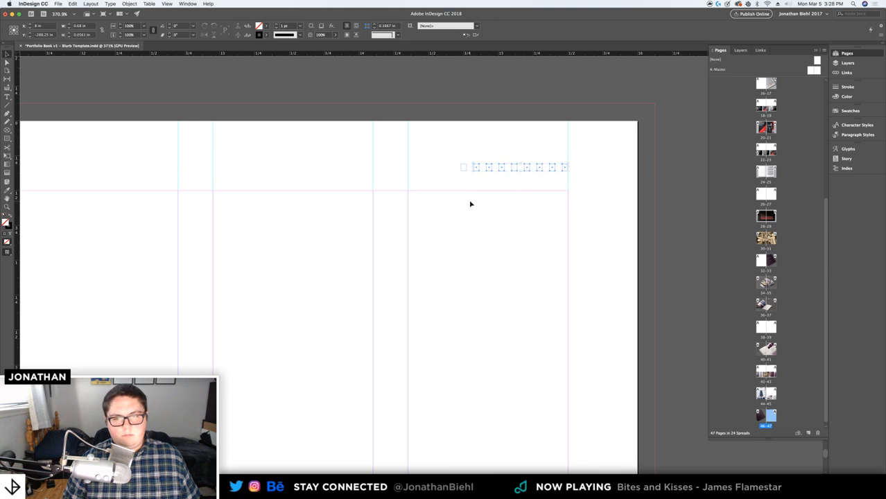
{"action": "left_click_drag", "start_coordinate": [454, 150], "coordinate": [471, 174]}
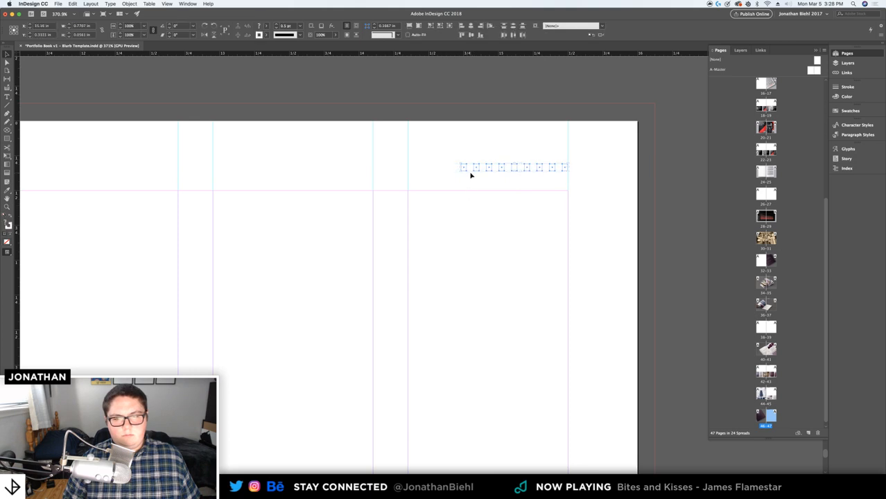
{"action": "left_click", "coordinate": [261, 34]}
{"action": "scroll", "coordinate": [214, 105], "scroll_direction": "down", "scroll_amount": 4}
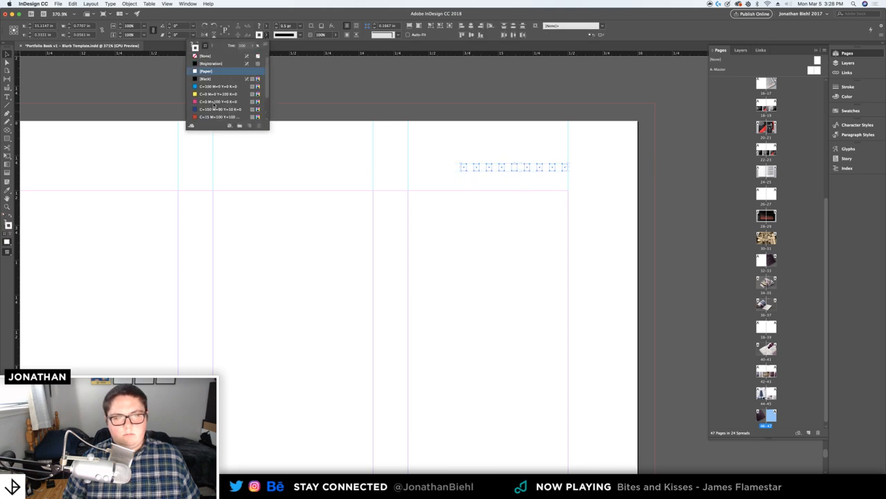
{"action": "left_click", "coordinate": [211, 109]}
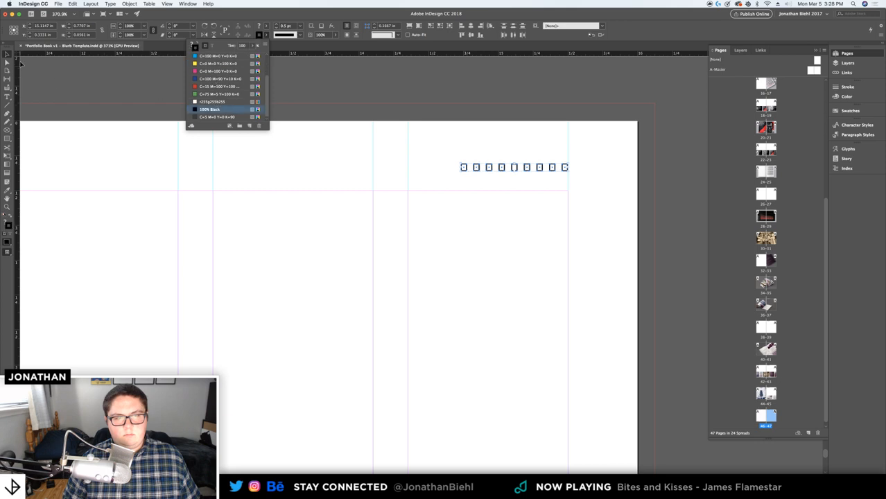
{"action": "left_click", "coordinate": [475, 128]}
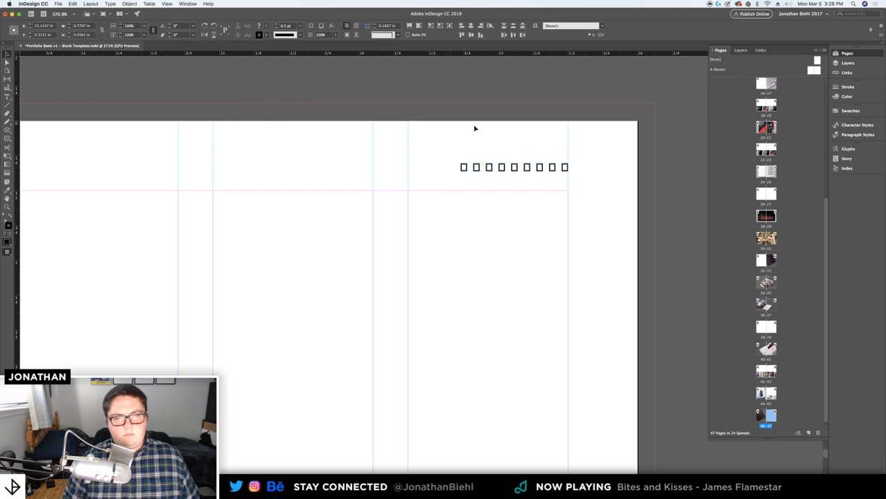
Fill the middle progress square in the right-hand page's header with 100% Black
{"action": "left_click", "coordinate": [517, 171]}
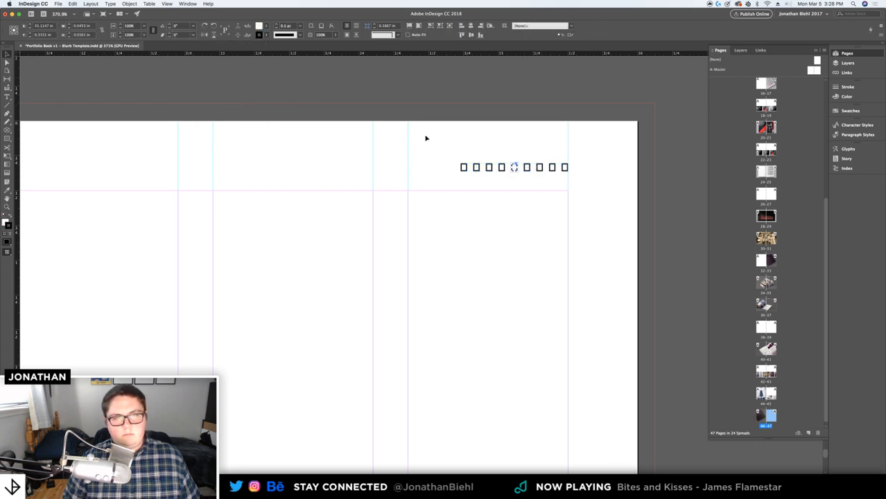
{"action": "left_click", "coordinate": [265, 28]}
{"action": "scroll", "coordinate": [222, 70], "scroll_direction": "down", "scroll_amount": 2}
{"action": "left_click", "coordinate": [210, 101]}
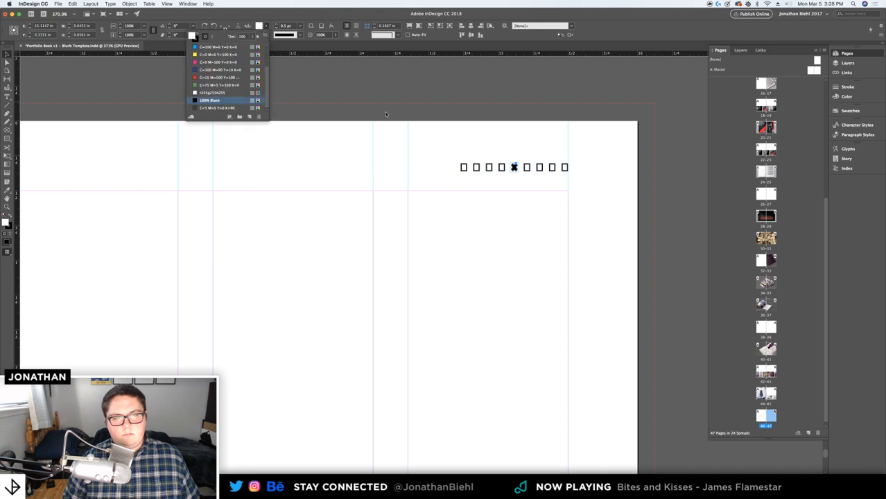
{"action": "left_click", "coordinate": [386, 114]}
Check the back-cover spread in preview and examine its header text up close
{"action": "key", "text": "super+alt+0"}
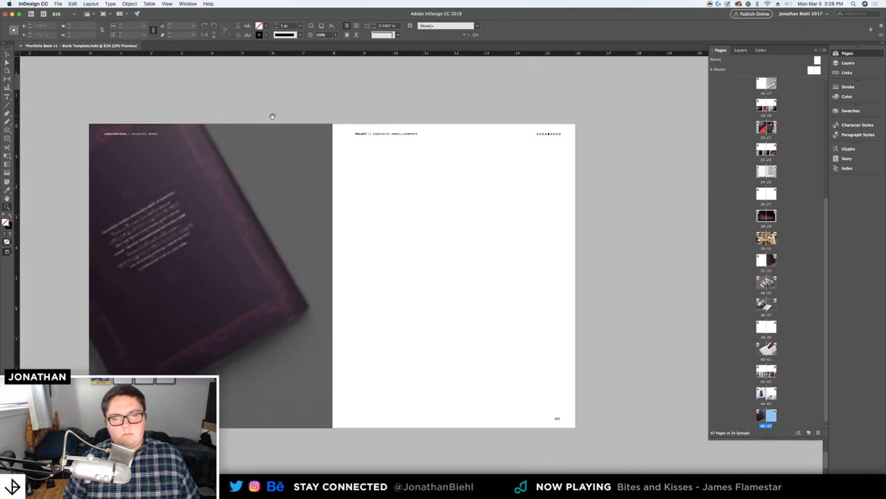
{"action": "left_click", "coordinate": [273, 117], "text": "super"}
{"action": "left_click", "coordinate": [329, 131], "text": "super"}
{"action": "left_click_drag", "start_coordinate": [526, 338], "coordinate": [416, 200]}
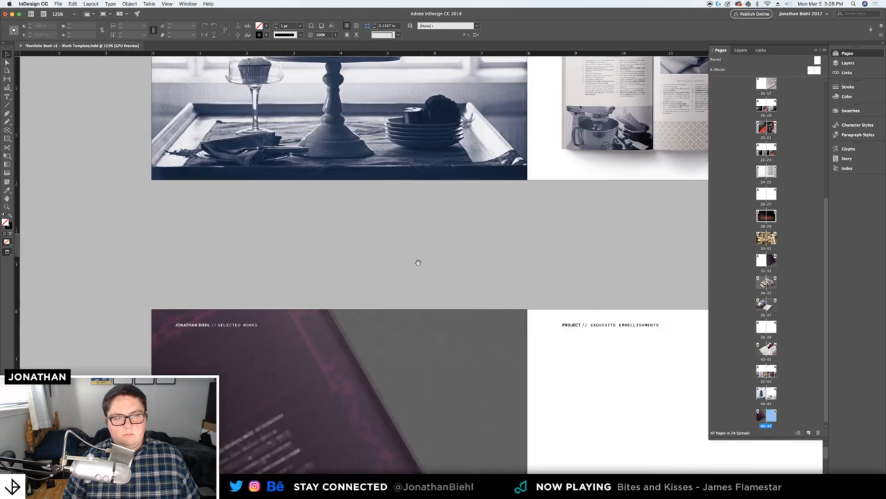
Change the Display Performance setting of the back-cover photo on pages 46–47
{"action": "left_click_drag", "start_coordinate": [419, 263], "coordinate": [299, 109]}
{"action": "left_click", "coordinate": [279, 177], "text": "alt+super"}
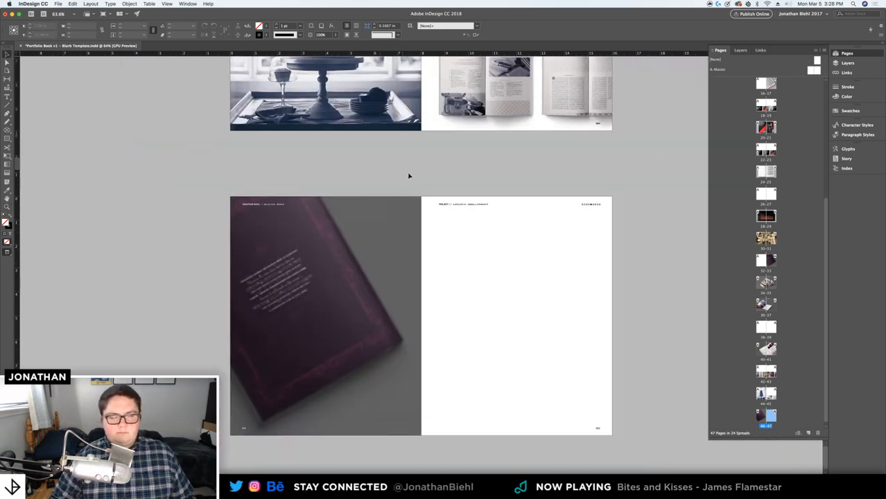
{"action": "right_click", "coordinate": [380, 249]}
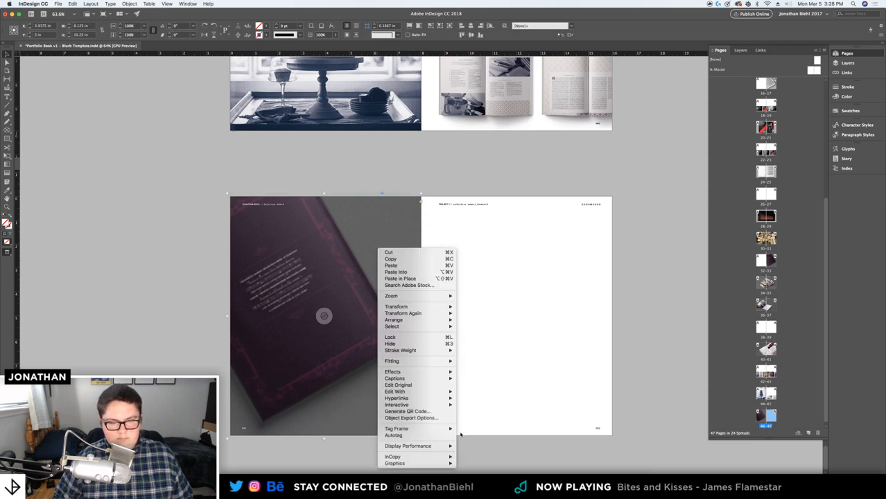
{"action": "mouse_move", "coordinate": [444, 446]}
{"action": "left_click", "coordinate": [479, 459]}
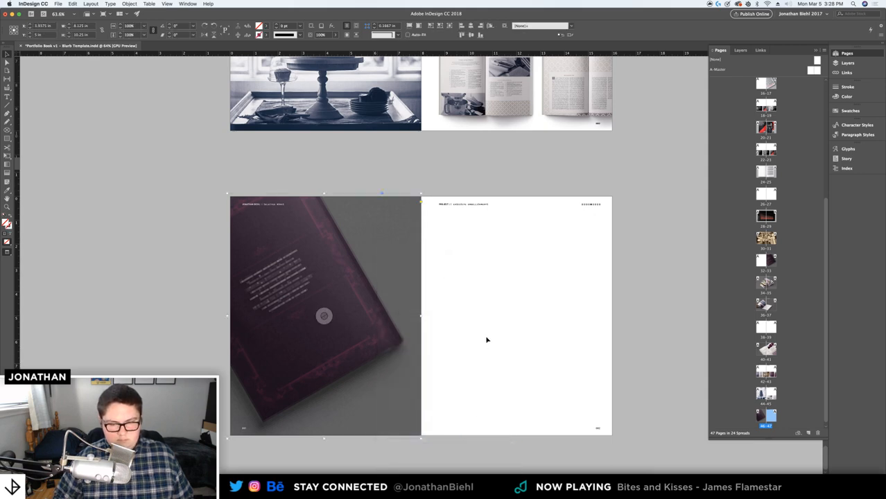
{"action": "left_click", "coordinate": [487, 340]}
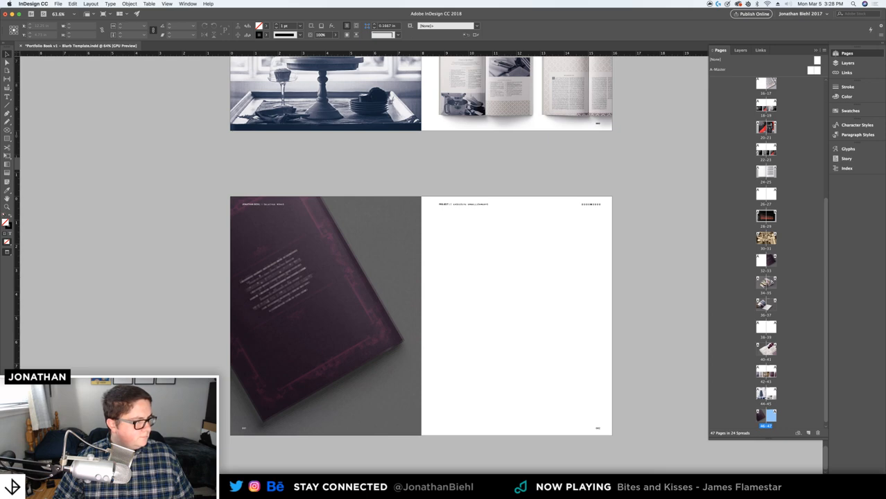
Move the open-book photo spread on pages 34–35 to just before the closing back-cover spread
{"action": "key", "text": "super+Tab"}
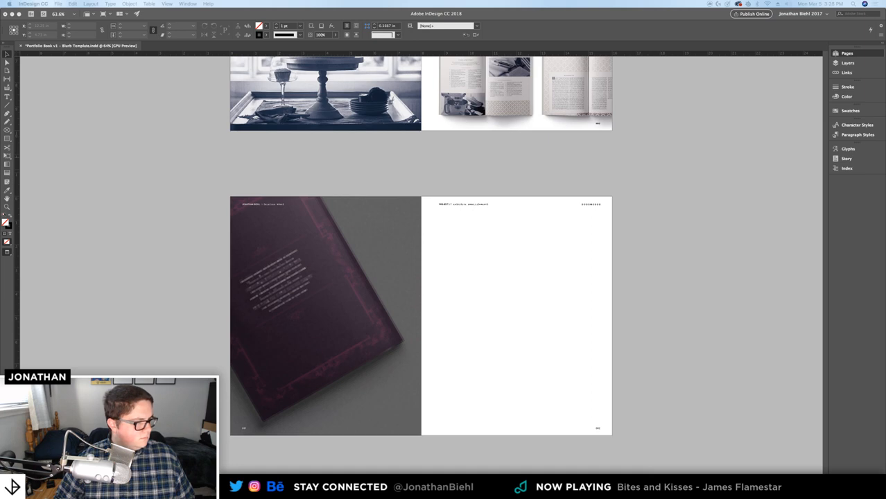
{"action": "left_click", "coordinate": [257, 168]}
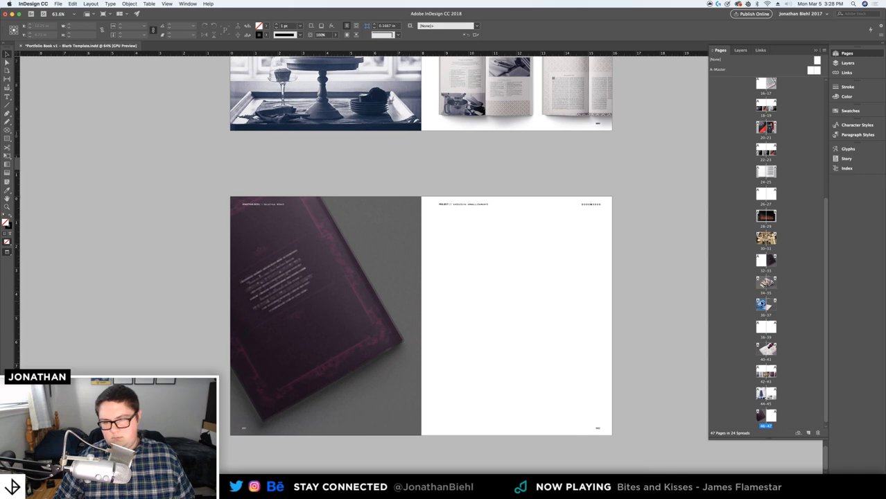
{"action": "left_click_drag", "start_coordinate": [773, 308], "coordinate": [766, 284]}
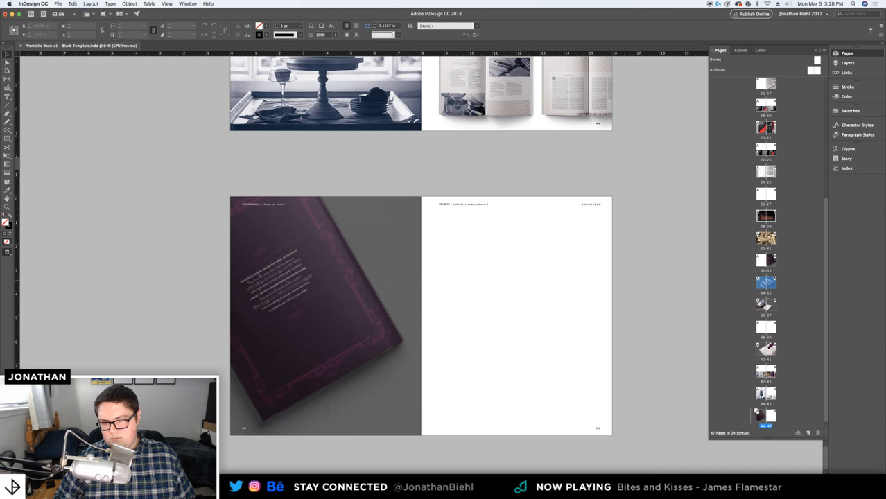
{"action": "left_click_drag", "start_coordinate": [757, 412], "coordinate": [757, 413]}
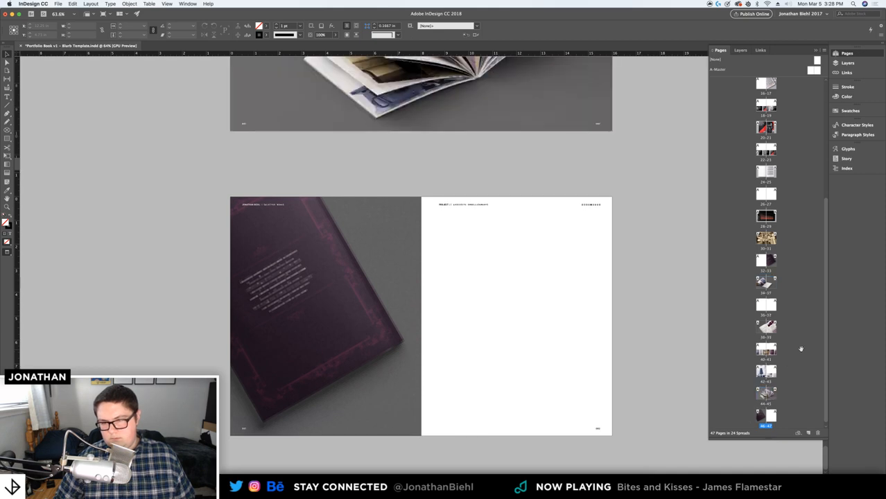
Move the blank Exquisite Embellishments spread directly after pages 32–33 and open it
{"action": "left_click", "coordinate": [770, 261]}
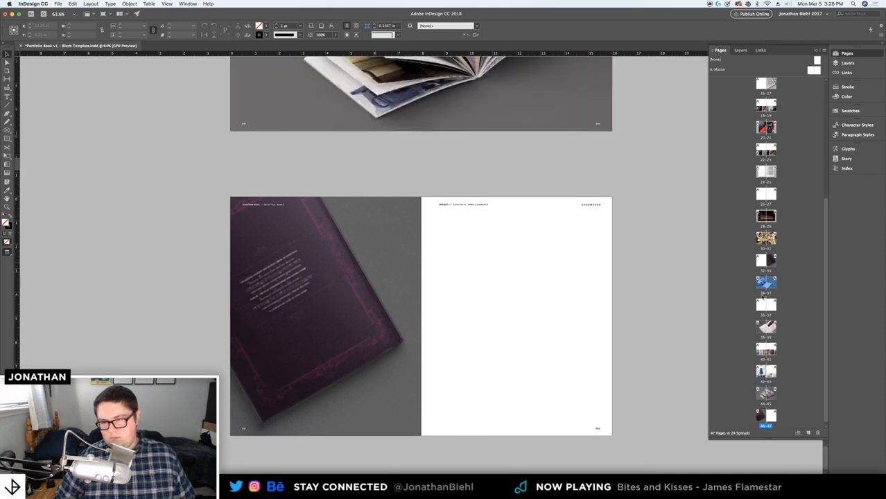
{"action": "left_click", "coordinate": [759, 307]}
{"action": "left_click_drag", "start_coordinate": [759, 308], "coordinate": [754, 285]}
{"action": "double_click", "coordinate": [761, 286]}
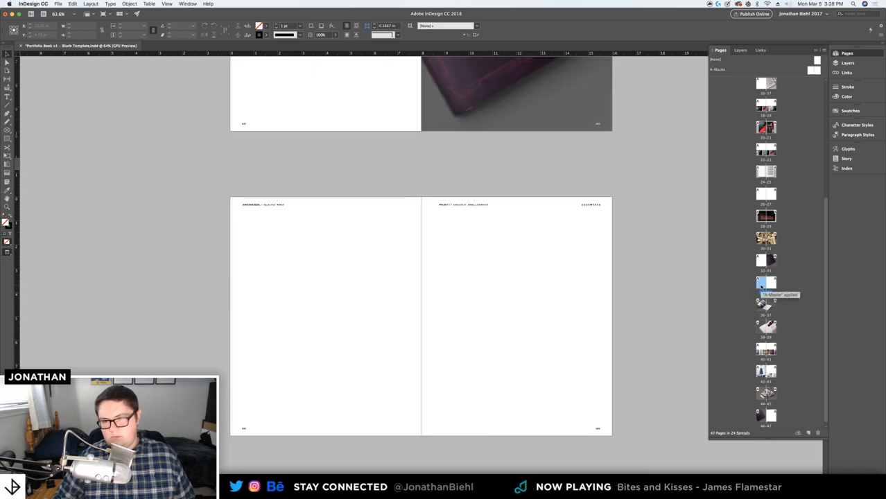
{"action": "scroll", "coordinate": [538, 253], "scroll_direction": "down", "scroll_amount": 2}
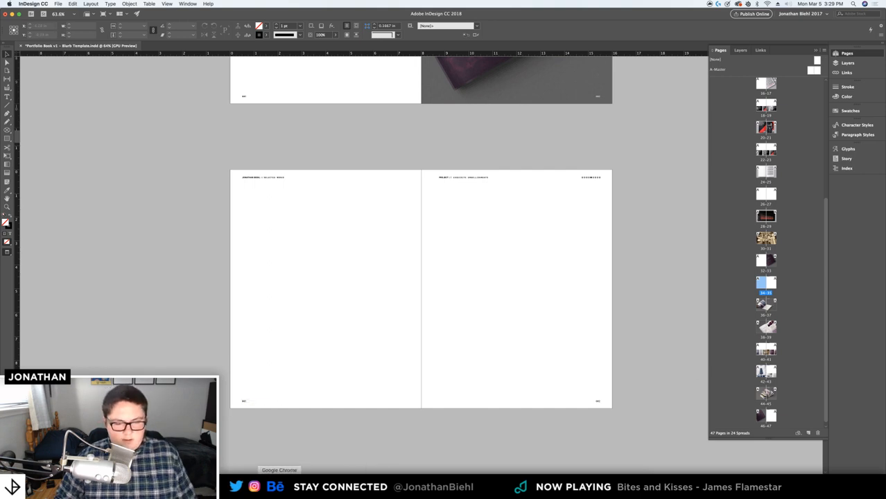
Switch to Google Chrome to view the Hardcover Book Showcasing Mockup page on MockupWorld, and return to the layout
{"action": "left_click", "coordinate": [283, 487]}
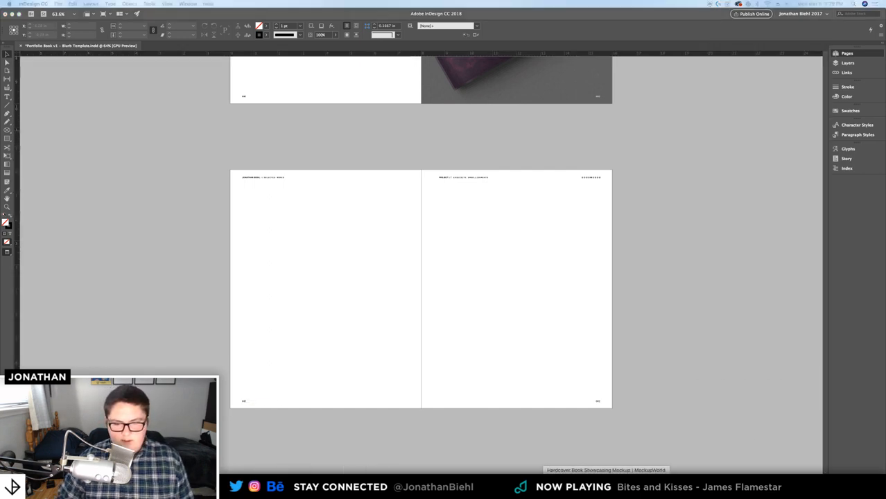
{"action": "left_click", "coordinate": [605, 487]}
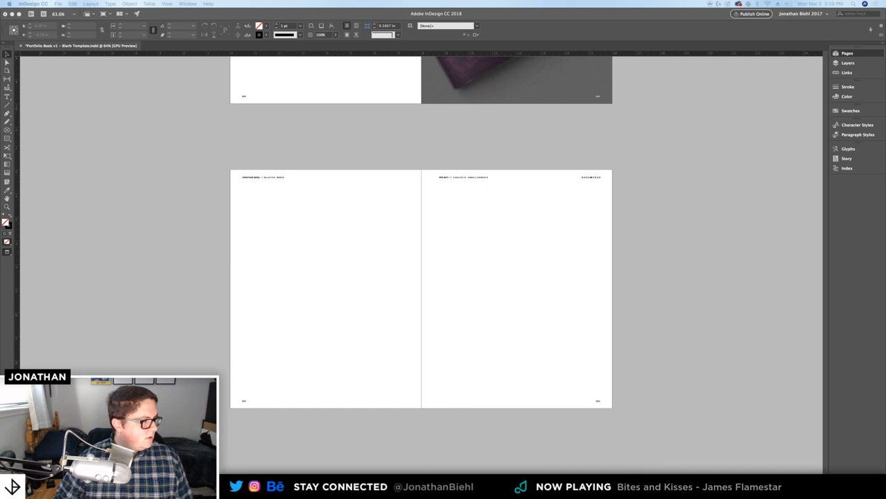
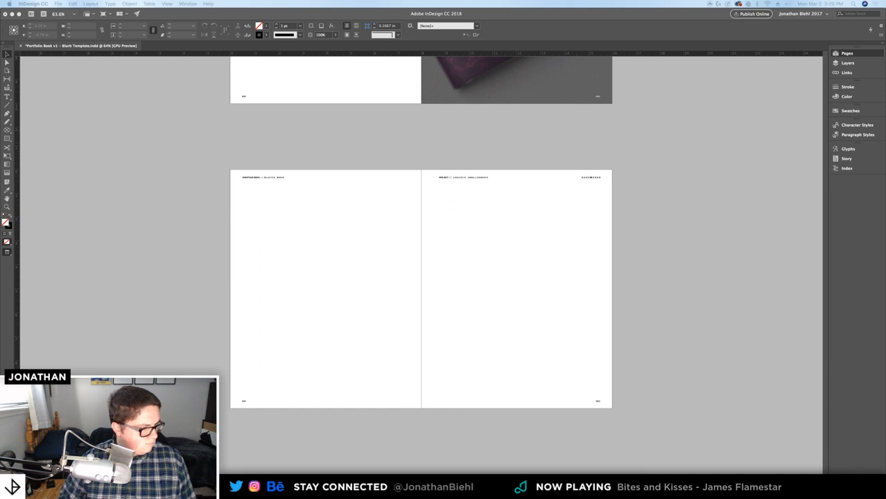
{"action": "left_click", "coordinate": [353, 239]}
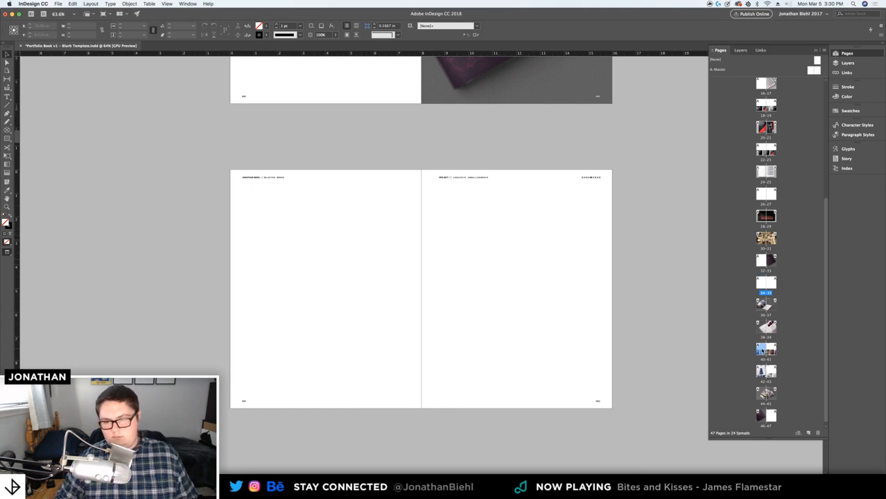
Duplicate the spread with three book photos on pages 40–41 and place the copy directly after pages 32–33
{"action": "double_click", "coordinate": [764, 350]}
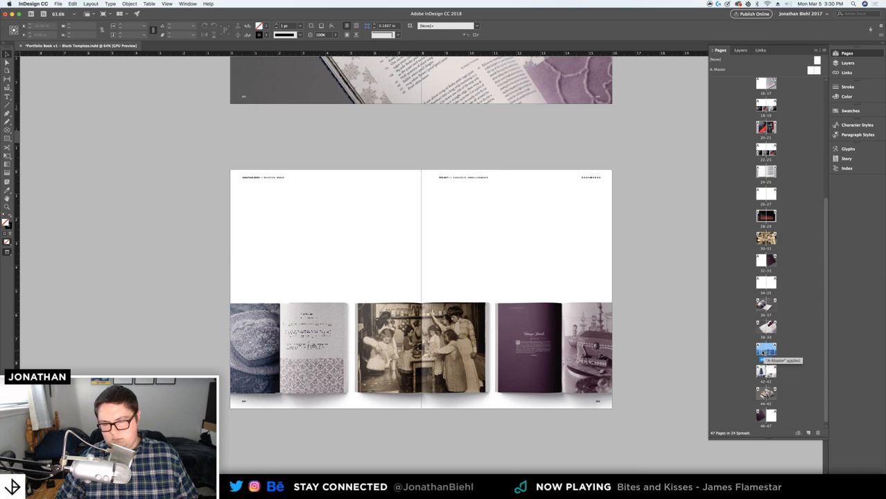
{"action": "left_click", "coordinate": [795, 348]}
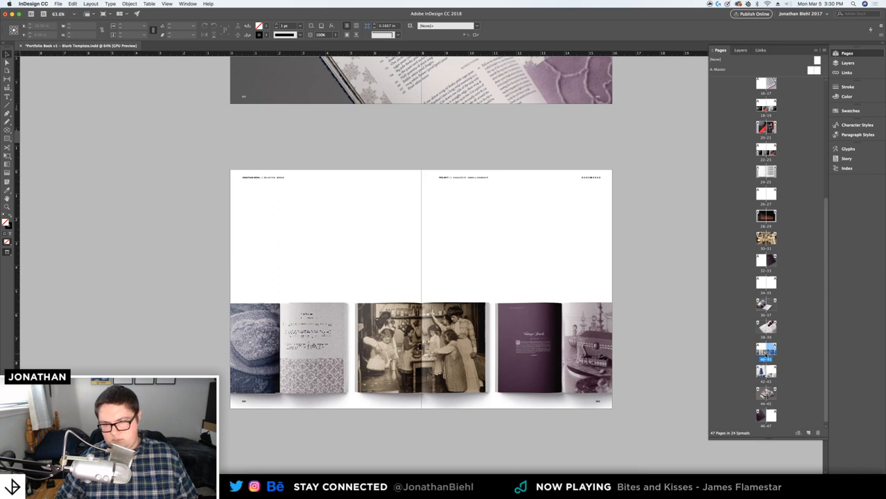
{"action": "left_click", "coordinate": [760, 354]}
{"action": "left_click_drag", "start_coordinate": [752, 307], "coordinate": [752, 287]}
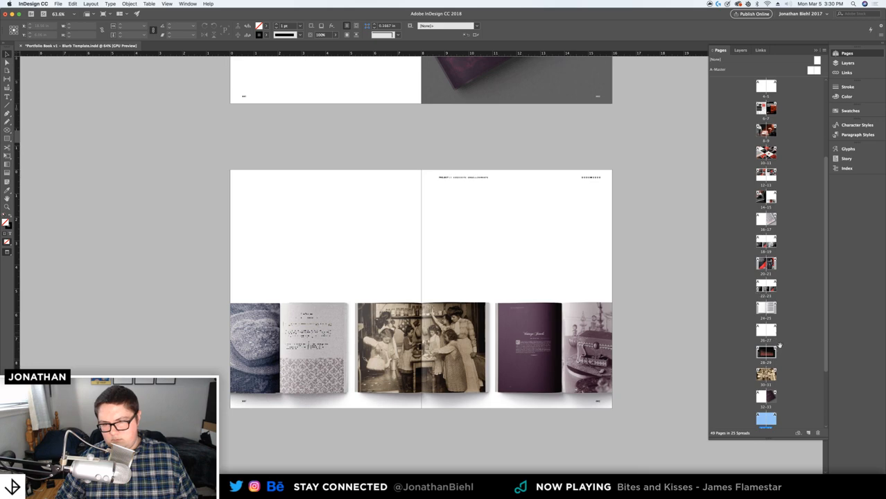
{"action": "scroll", "coordinate": [774, 340], "scroll_direction": "down", "scroll_amount": 4}
{"action": "left_click", "coordinate": [772, 305]}
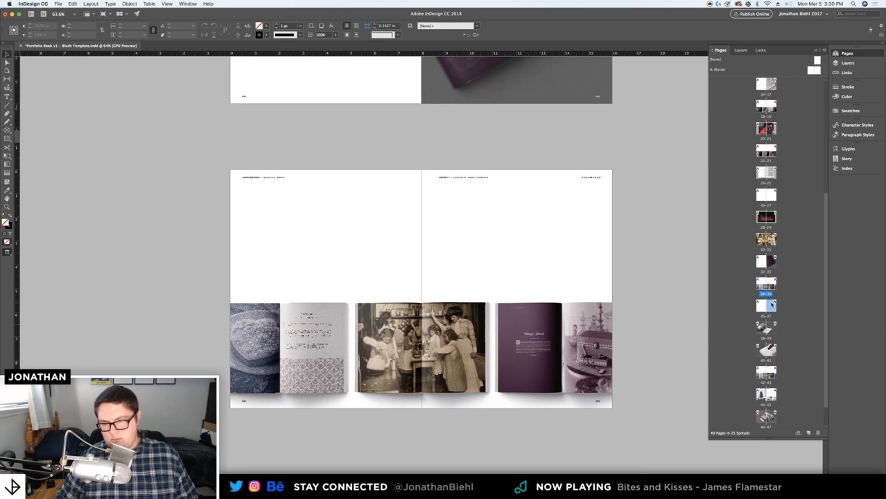
{"action": "left_click", "coordinate": [762, 308], "text": "shift"}
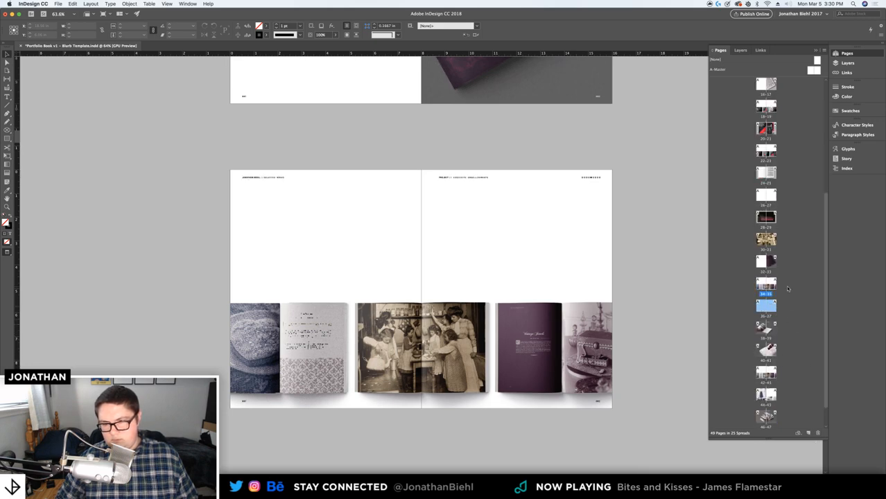
Delete the three book photos from the duplicated spread on pages 34–35, keeping their frames
{"action": "left_click", "coordinate": [764, 285]}
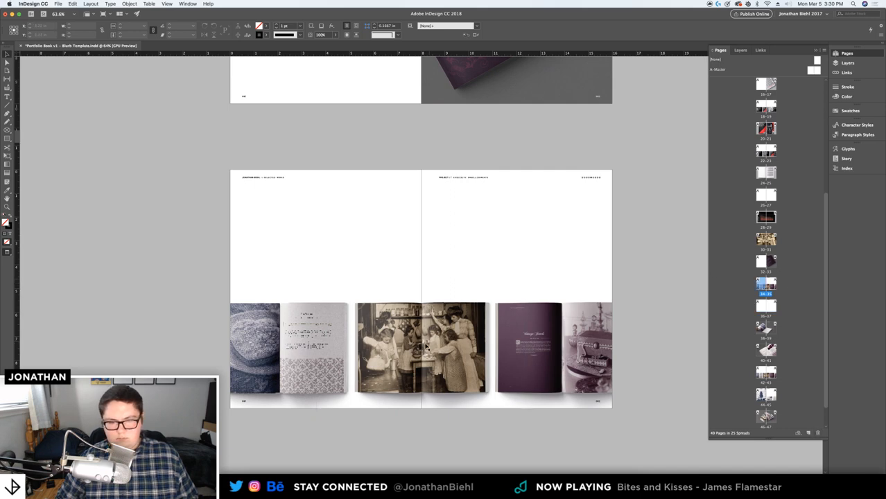
{"action": "left_click", "coordinate": [425, 347]}
{"action": "left_click", "coordinate": [425, 345]}
{"action": "key", "text": "Delete"}
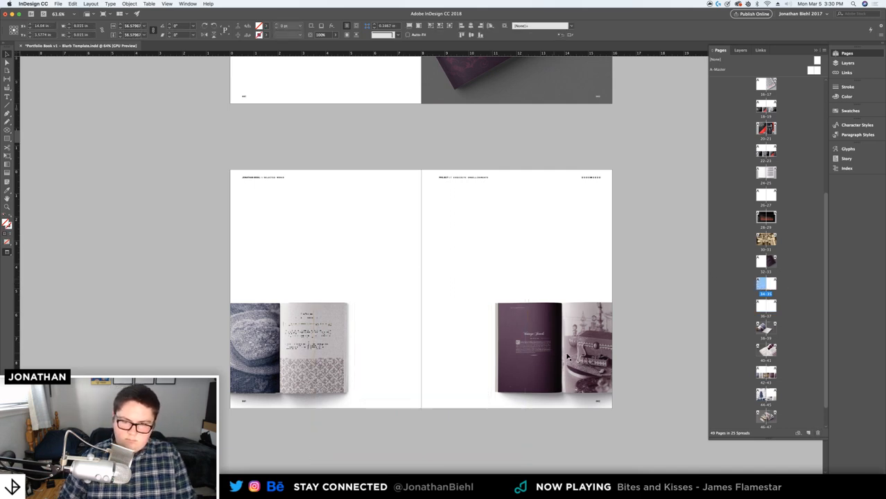
{"action": "left_click", "coordinate": [566, 348]}
{"action": "key", "text": "Delete"}
{"action": "left_click", "coordinate": [270, 348]}
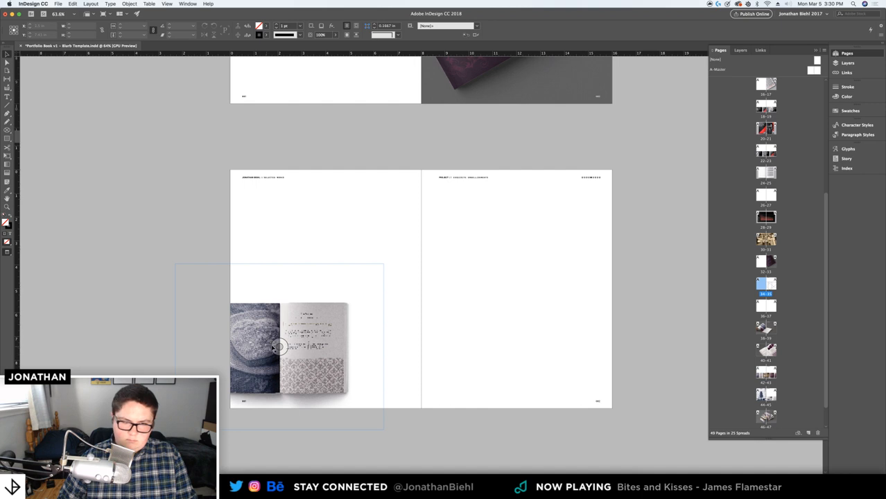
{"action": "left_click", "coordinate": [274, 345]}
{"action": "key", "text": "Delete"}
{"action": "key", "text": "Delete"}
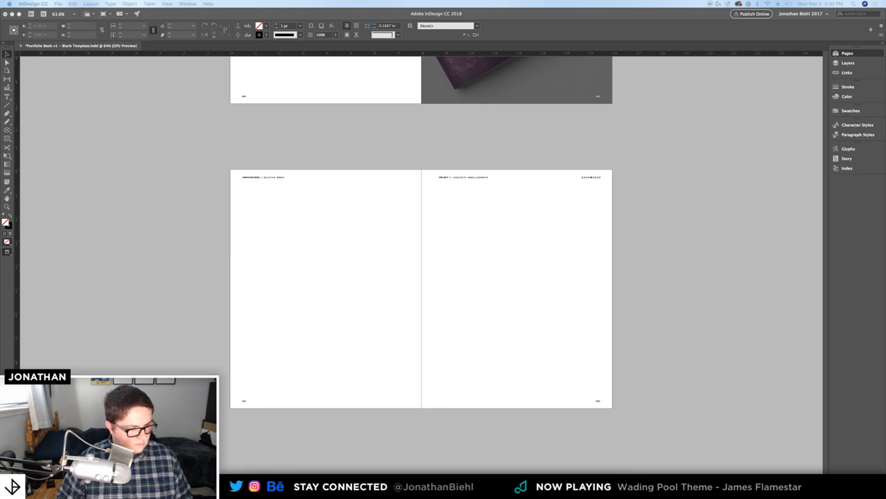
Fill the three lower frames on pages 34–35 with the title page, contents and cake-photo spreads from Finder's Spreads on White folder
{"action": "key", "text": "space"}
{"action": "key", "text": "space"}
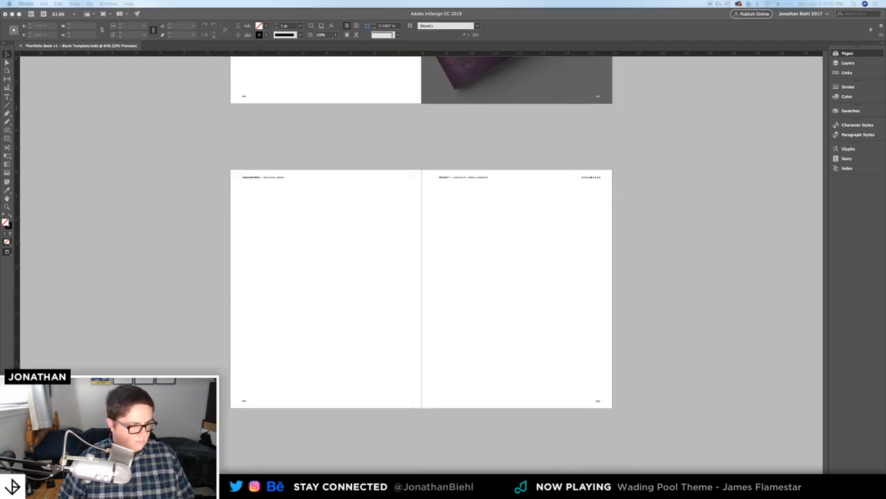
{"action": "left_click_drag", "start_coordinate": [0, 284], "coordinate": [262, 150]}
{"action": "left_click_drag", "start_coordinate": [412, 295], "coordinate": [613, 388]}
{"action": "left_click", "coordinate": [549, 340]}
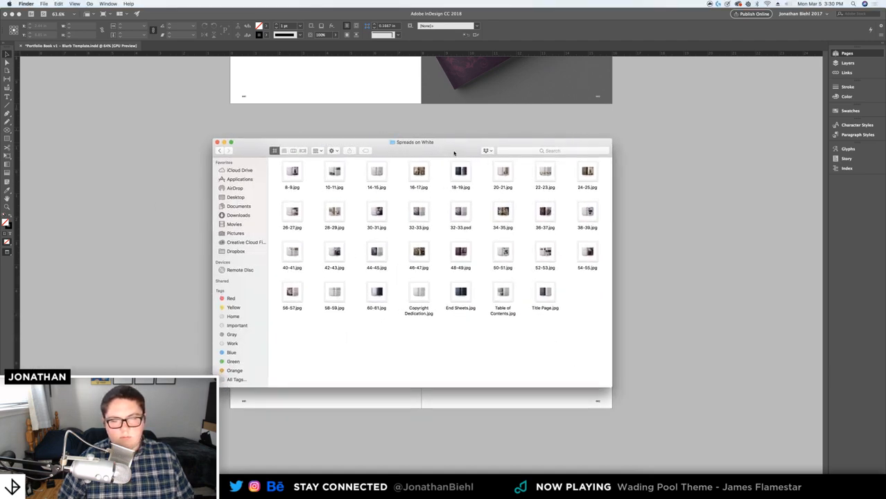
{"action": "left_click_drag", "start_coordinate": [454, 153], "coordinate": [0, 281]}
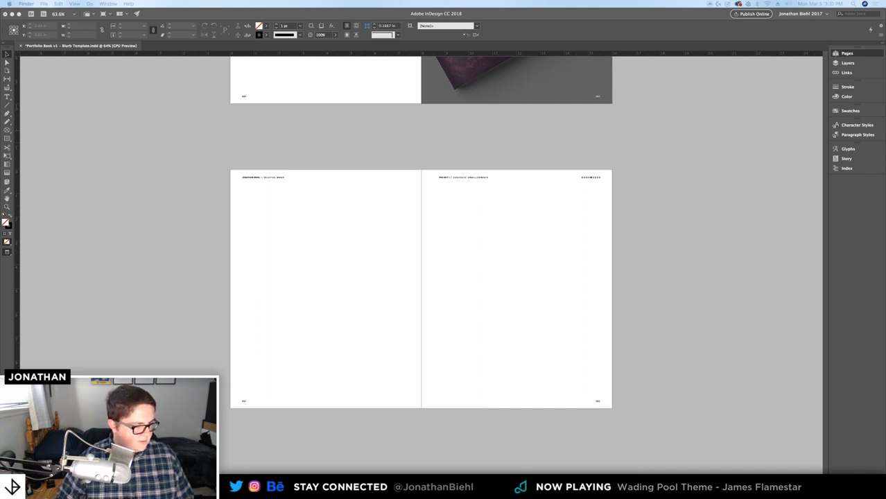
{"action": "left_click_drag", "start_coordinate": [0, 343], "coordinate": [273, 360]}
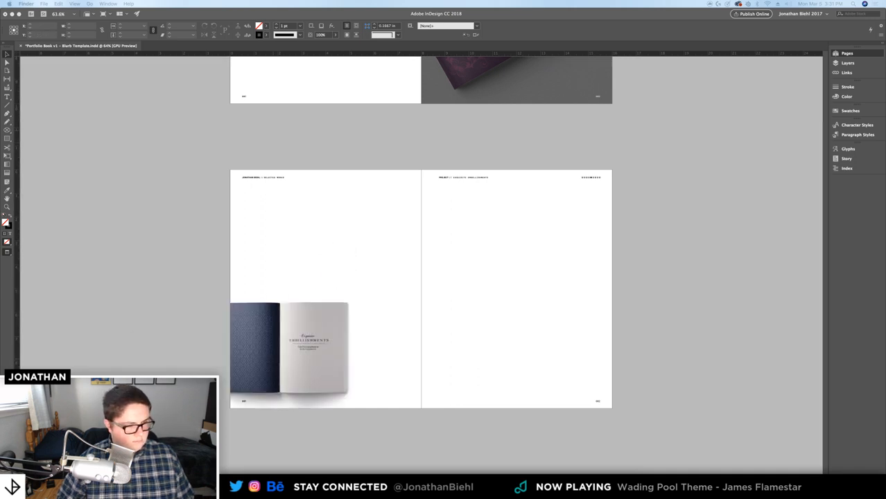
{"action": "left_click_drag", "start_coordinate": [405, 329], "coordinate": [406, 331]}
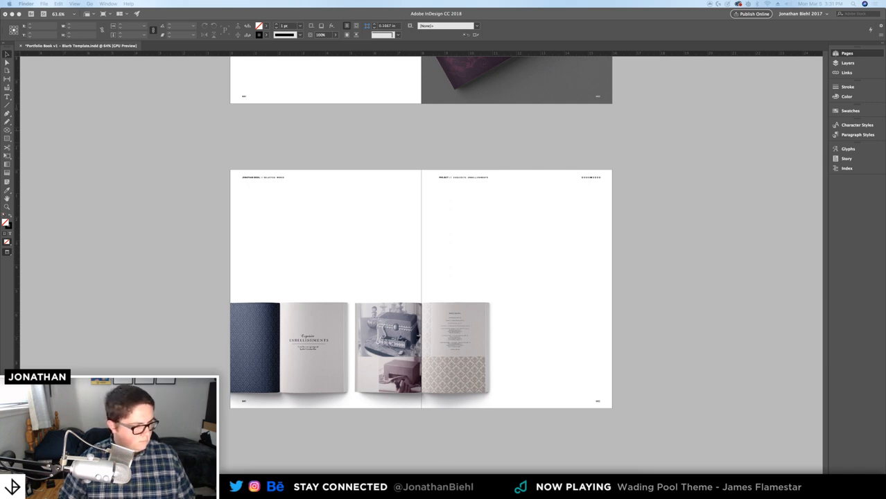
{"action": "left_click_drag", "start_coordinate": [437, 283], "coordinate": [559, 341]}
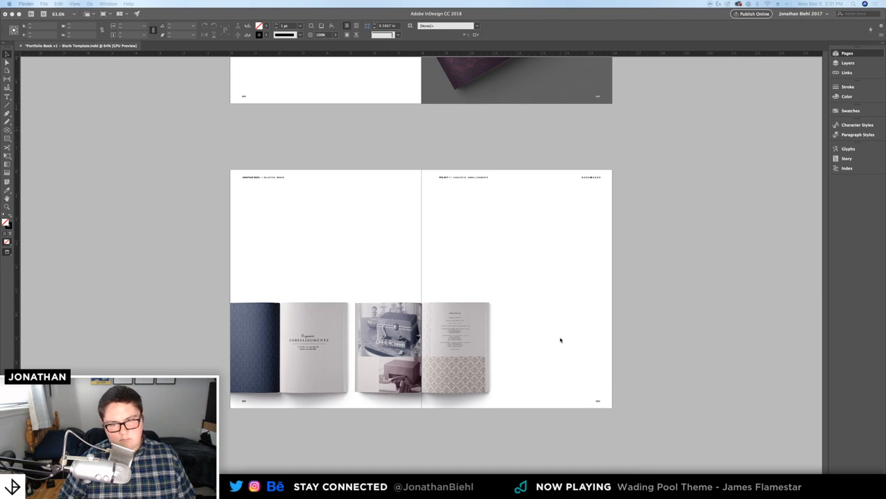
{"action": "left_click", "coordinate": [633, 331]}
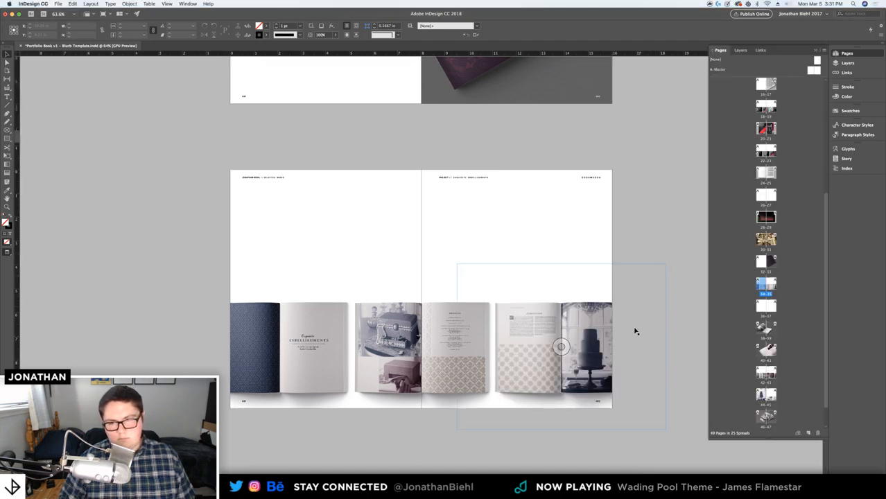
{"action": "left_click", "coordinate": [674, 319]}
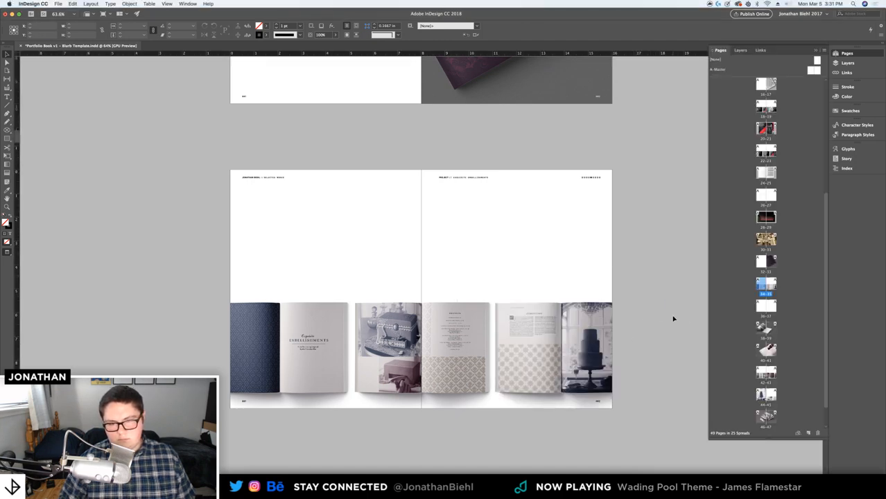
Preview 20-21.jpg in Finder and place the Royal Icing book photo on the empty spread of pages 36–37
{"action": "double_click", "coordinate": [761, 307]}
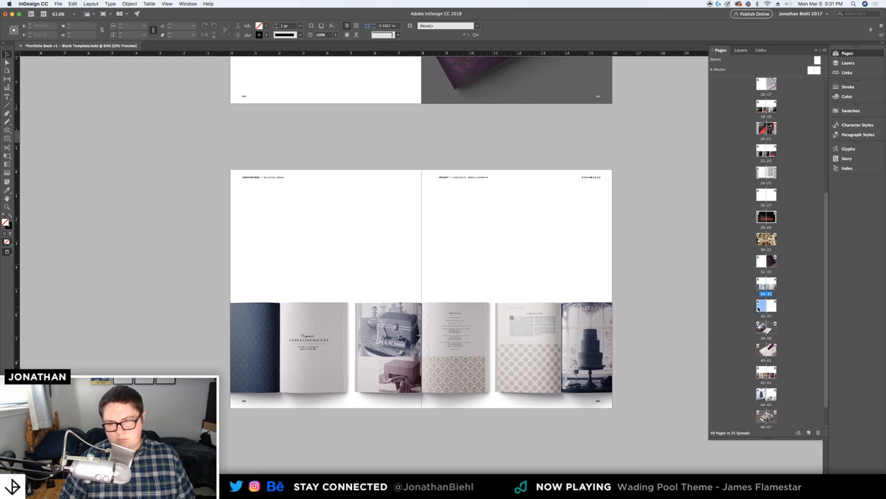
{"action": "key", "text": "super+Tab"}
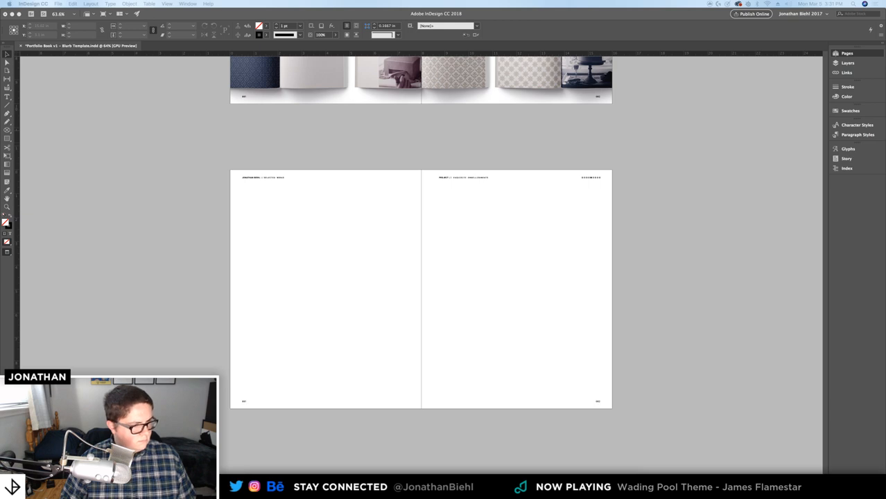
{"action": "key", "text": "space"}
{"action": "key", "text": "space"}
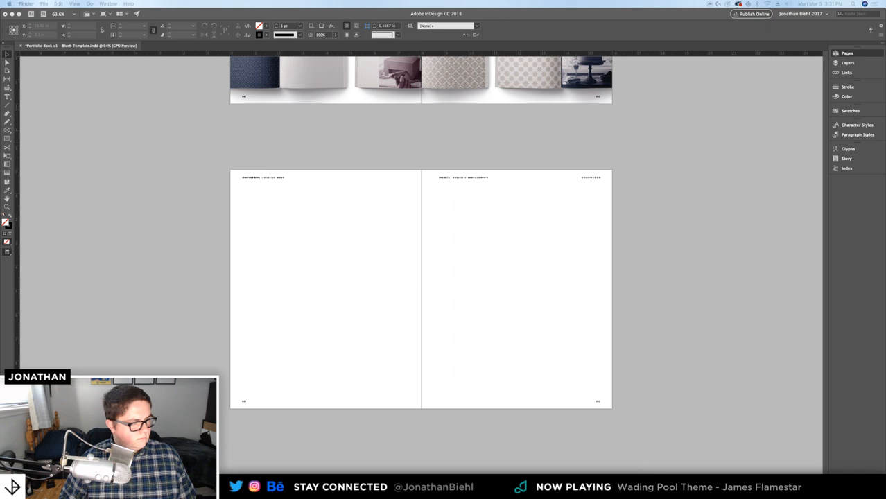
{"action": "key", "text": "space"}
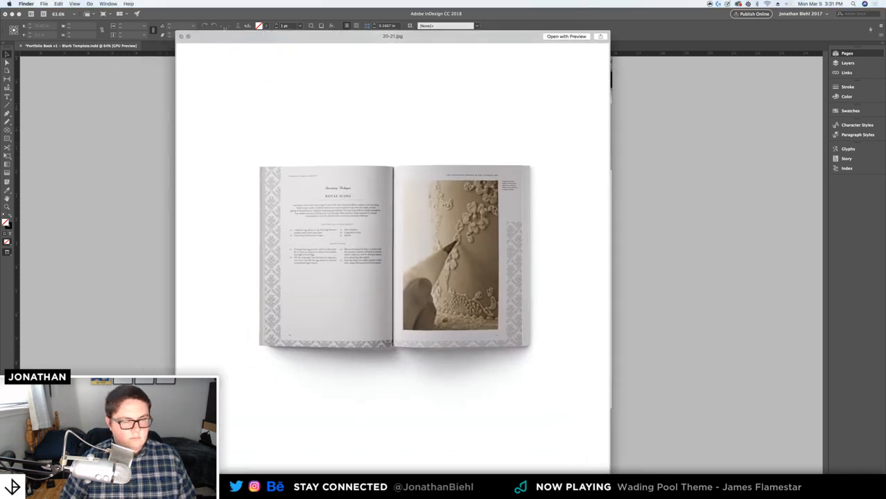
{"action": "key", "text": "space"}
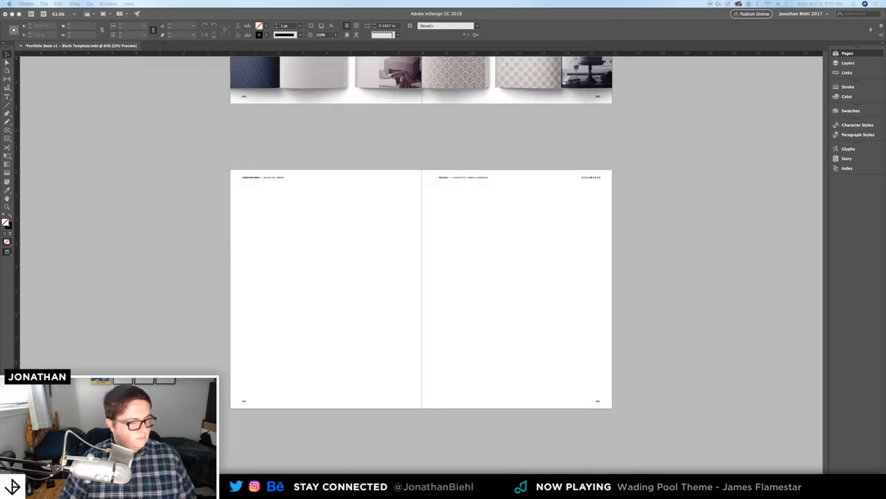
{"action": "left_click", "coordinate": [326, 236]}
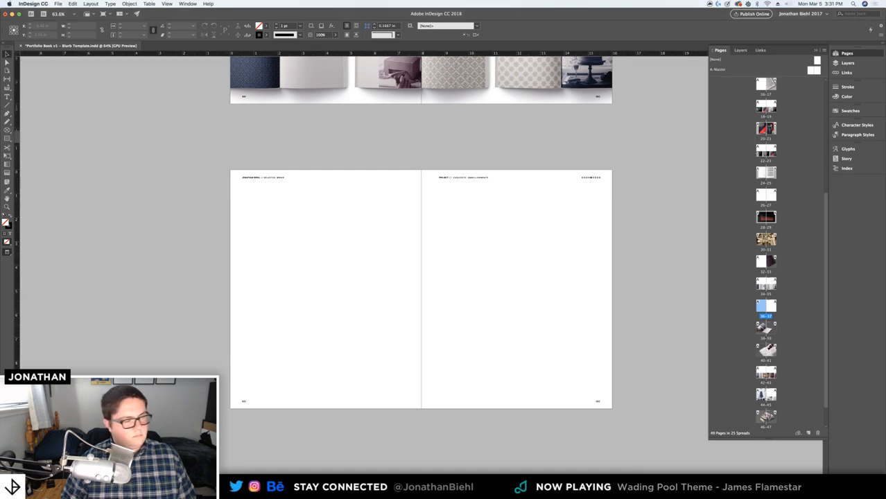
{"action": "left_click_drag", "start_coordinate": [0, 251], "coordinate": [299, 251]}
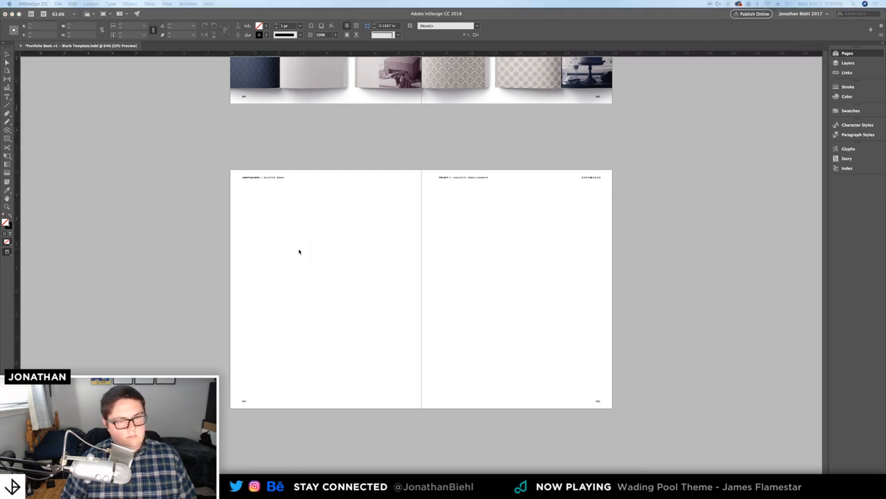
{"action": "left_click", "coordinate": [359, 263]}
{"action": "left_click", "coordinate": [297, 243]}
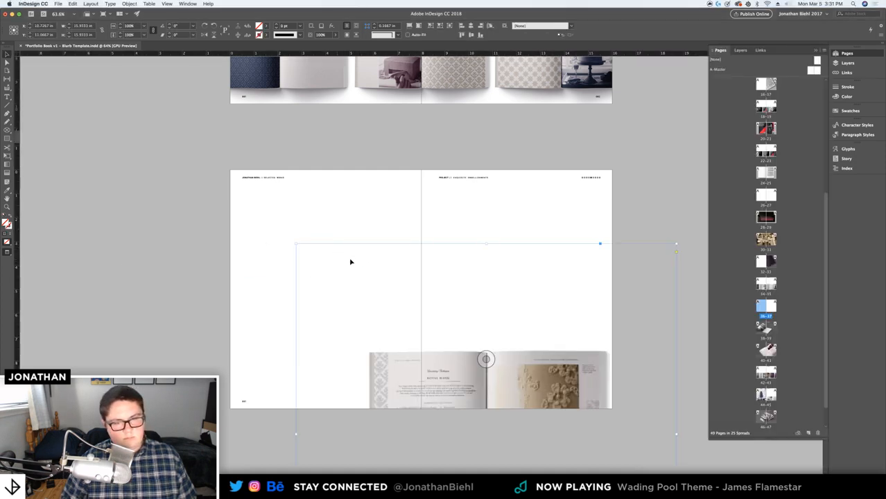
Move the placed Royal Icing photo up and centre it horizontally and vertically on the spread
{"action": "left_click_drag", "start_coordinate": [291, 235], "coordinate": [284, 231]}
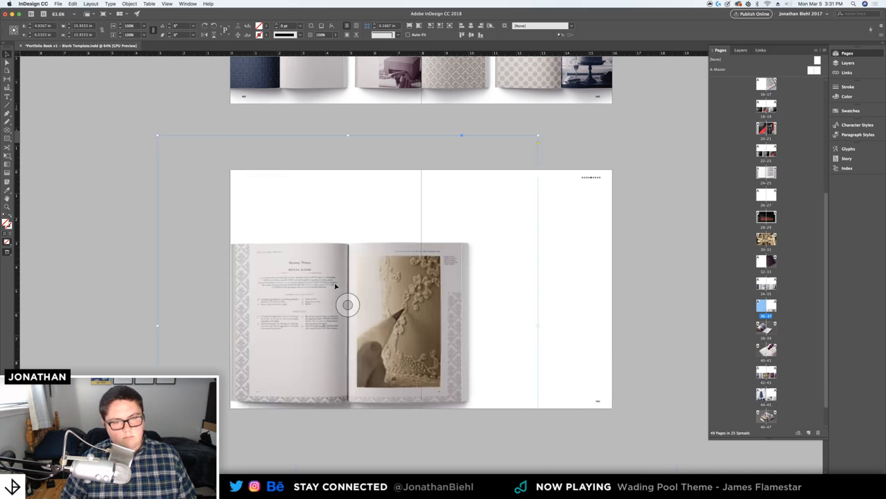
{"action": "left_click", "coordinate": [471, 34]}
{"action": "left_click", "coordinate": [461, 27]}
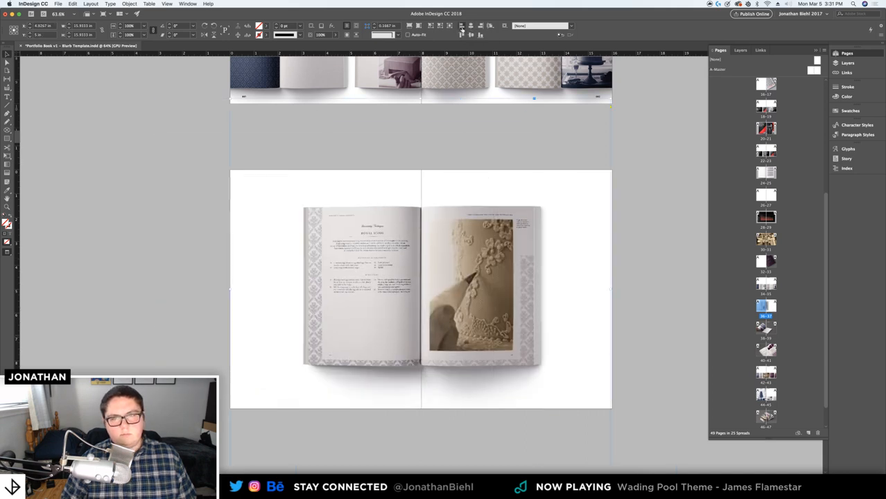
With the guides showing, shift the Royal Icing photo left to about X 1.94 in, so the book runs off page 36
{"action": "key", "text": "w"}
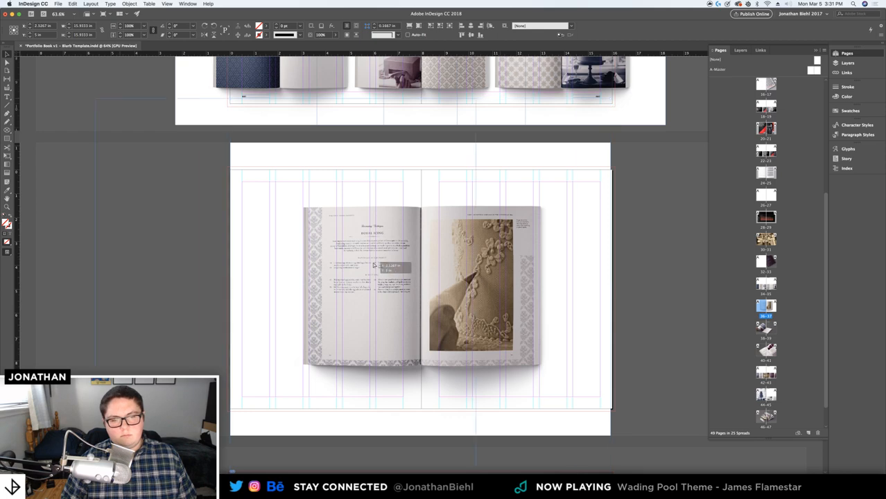
{"action": "left_click_drag", "start_coordinate": [321, 263], "coordinate": [321, 264]}
{"action": "key", "text": "shift+Right"}
{"action": "key", "text": "shift+Right"}
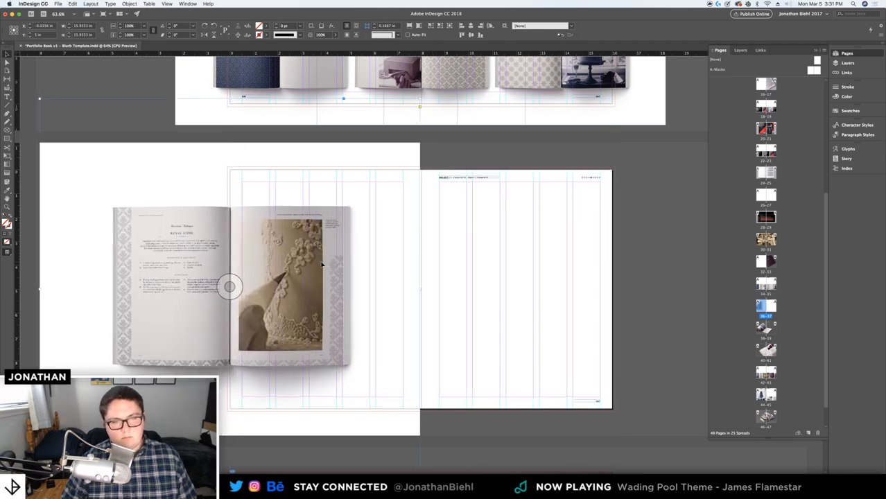
{"action": "key", "text": "Left"}
{"action": "key", "text": "Left"}
{"action": "key", "text": "Left"}
{"action": "key", "text": "Left"}
{"action": "key", "text": "Left"}
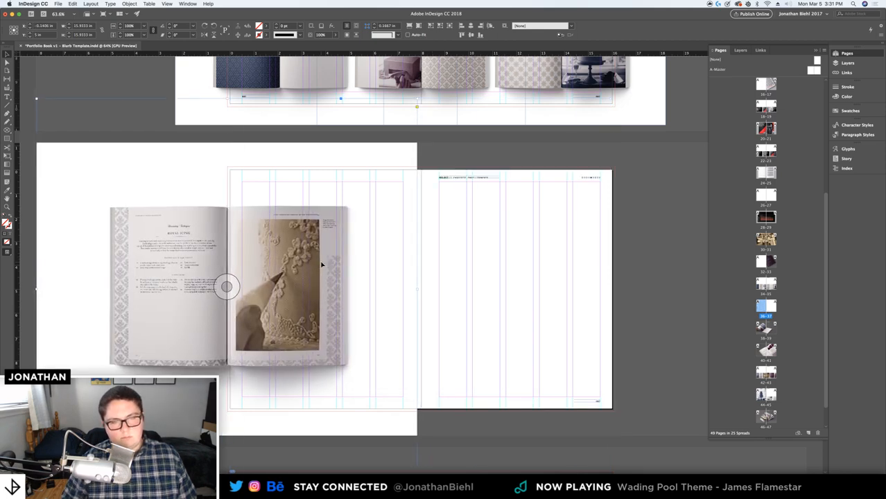
{"action": "key", "text": "w"}
{"action": "key", "text": "shift+Right"}
{"action": "key", "text": "shift+Right"}
{"action": "key", "text": "shift+Right"}
{"action": "key", "text": "shift+Right"}
{"action": "key", "text": "shift+Right"}
{"action": "key", "text": "shift+Right"}
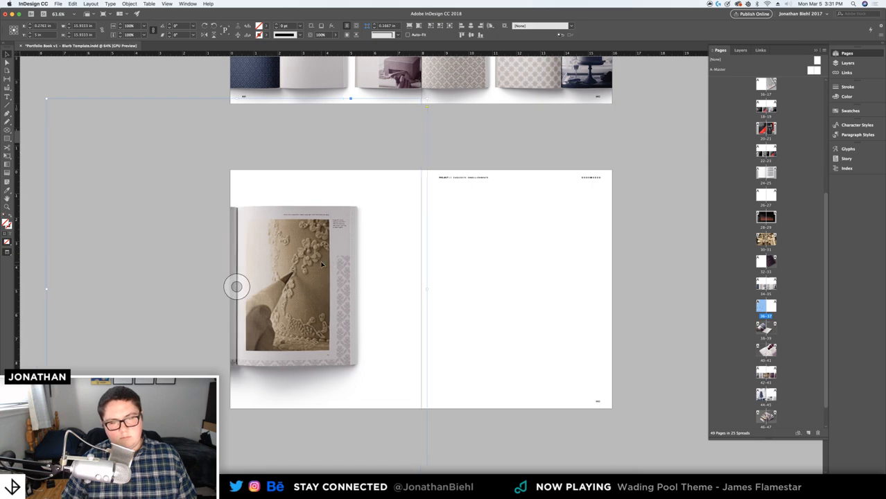
{"action": "key", "text": "shift+Right"}
{"action": "key", "text": "shift+Right"}
{"action": "key", "text": "shift+Right"}
{"action": "key", "text": "shift+Right"}
{"action": "key", "text": "shift+Right"}
{"action": "key", "text": "w"}
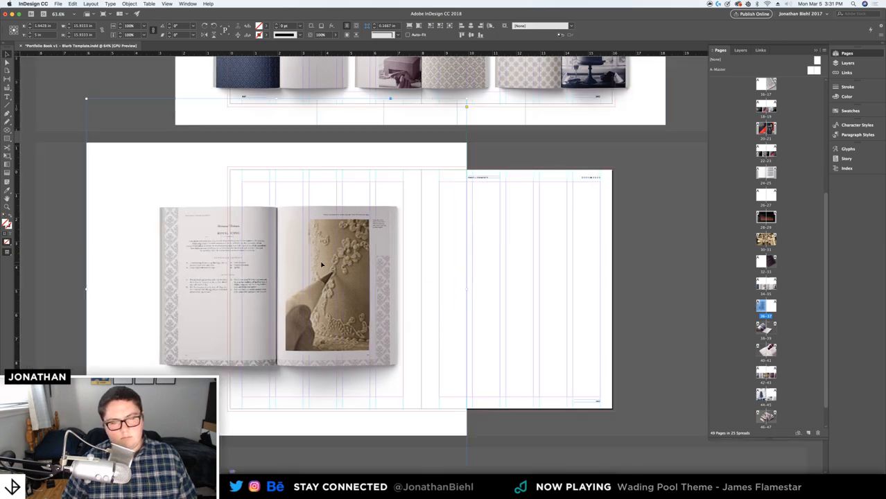
Set the Royal Icing photo's transparency blending mode to Darken
{"action": "right_click", "coordinate": [402, 234]}
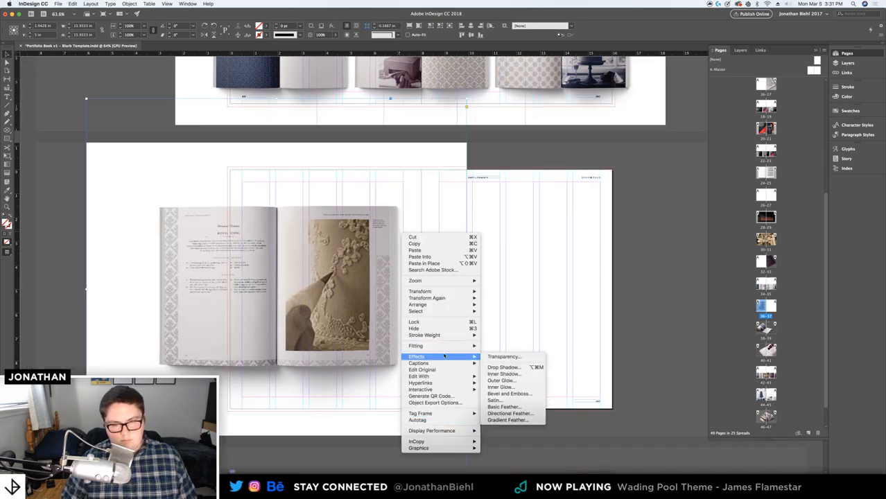
{"action": "left_click", "coordinate": [504, 356]}
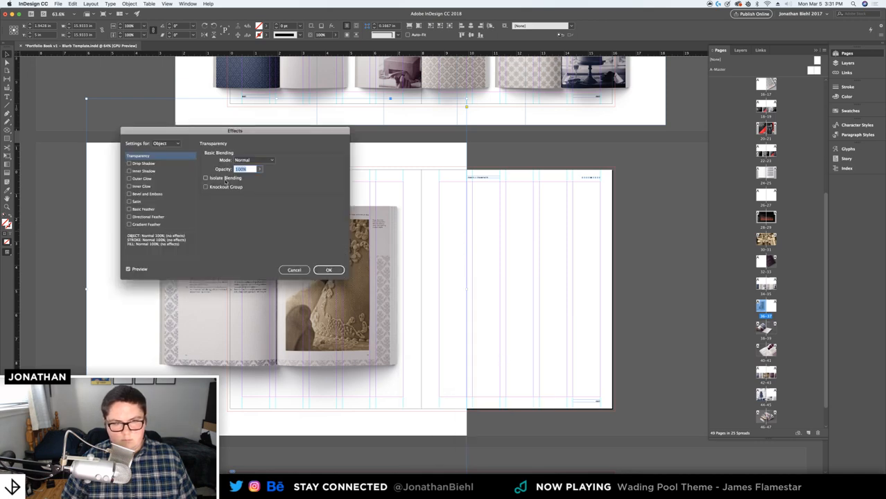
{"action": "left_click", "coordinate": [255, 161]}
{"action": "left_click", "coordinate": [248, 230]}
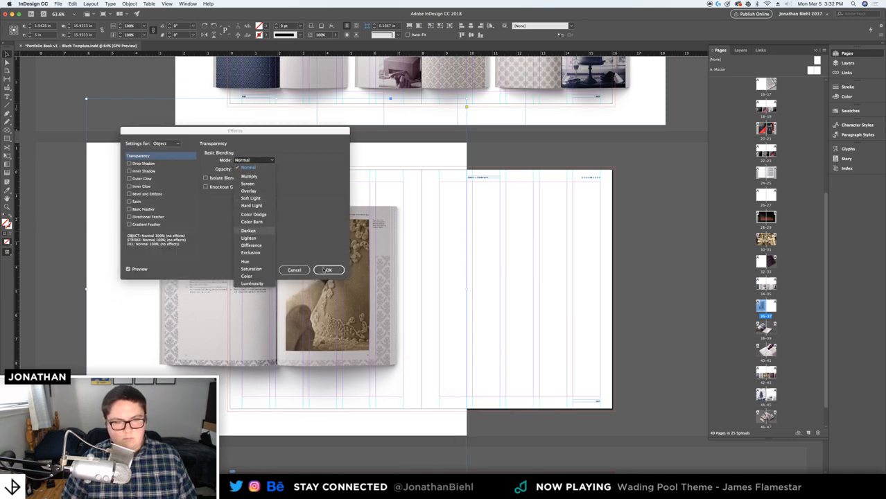
{"action": "left_click", "coordinate": [330, 271]}
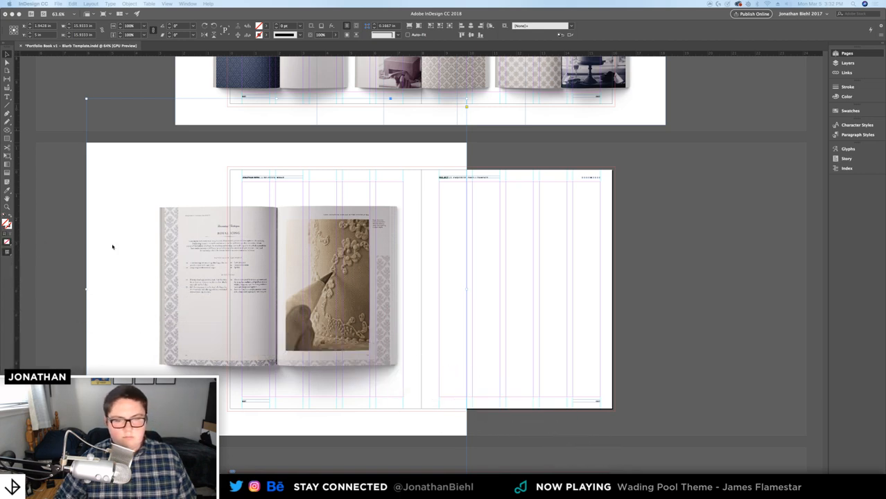
Nudge the Royal Icing photo right to about X 2.22 in, bringing the book's outer edge to page 36's inner margin guide
{"action": "key", "text": "super+F12"}
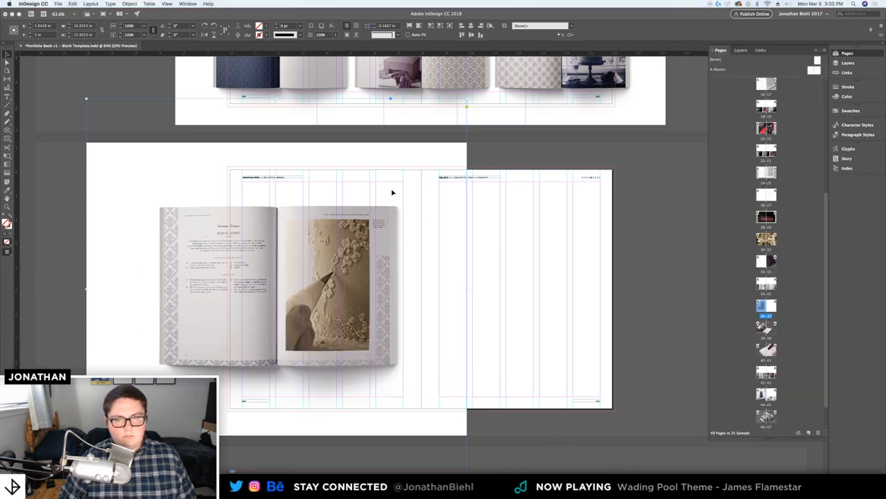
{"action": "key", "text": "Right"}
{"action": "key", "text": "Right"}
{"action": "key", "text": "Right"}
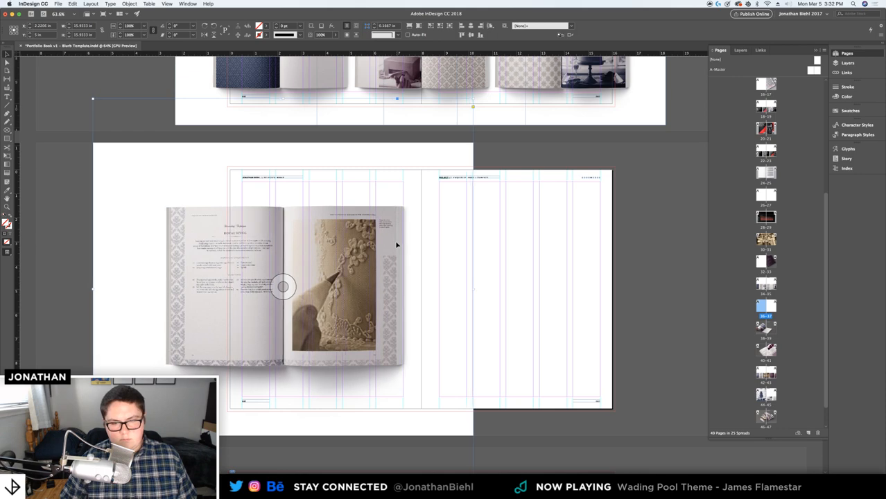
Try copying the cake-photo book from pages 34–35 onto page 37 and lowering it level with the large book's base
{"action": "left_click_drag", "start_coordinate": [485, 220], "coordinate": [442, 269]}
{"action": "left_click", "coordinate": [538, 207]}
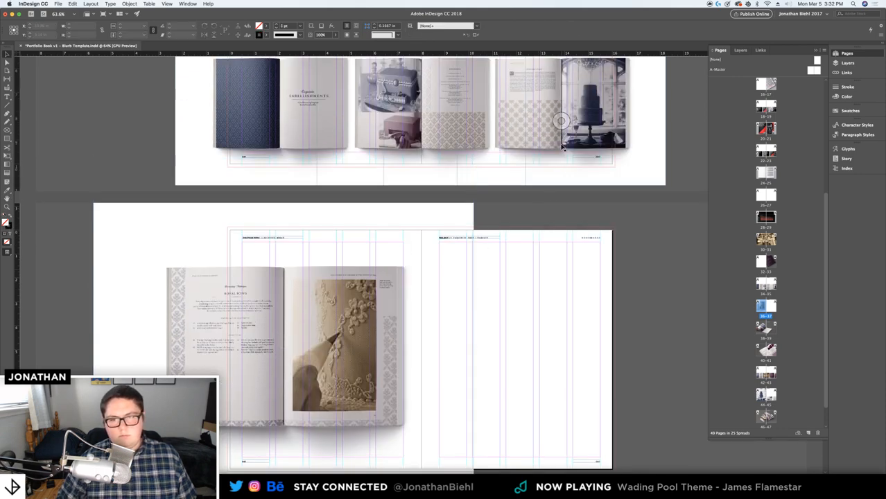
{"action": "left_click_drag", "start_coordinate": [562, 128], "coordinate": [544, 384]}
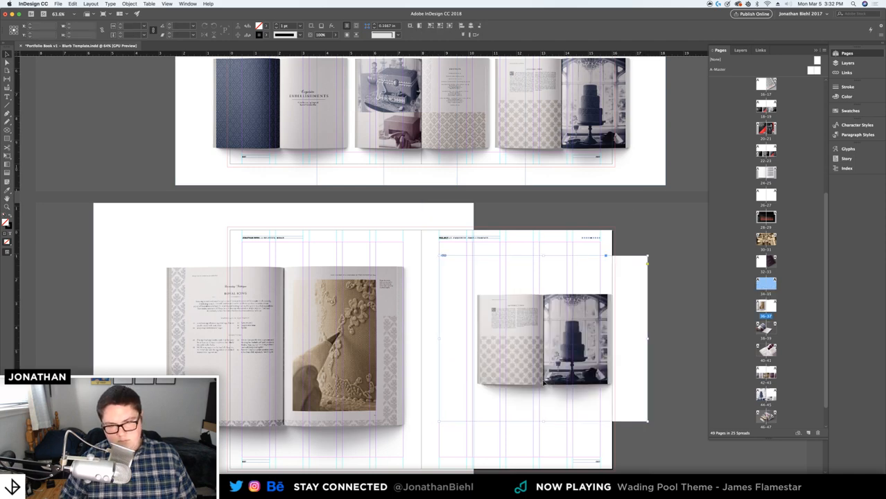
{"action": "key", "text": "shift+Down"}
{"action": "key", "text": "shift+Down"}
{"action": "key", "text": "shift+Down"}
{"action": "key", "text": "shift+Down"}
{"action": "key", "text": "shift+Down"}
{"action": "key", "text": "shift+Down"}
{"action": "key", "text": "shift+Down"}
{"action": "key", "text": "shift+Down"}
{"action": "key", "text": "shift+Down"}
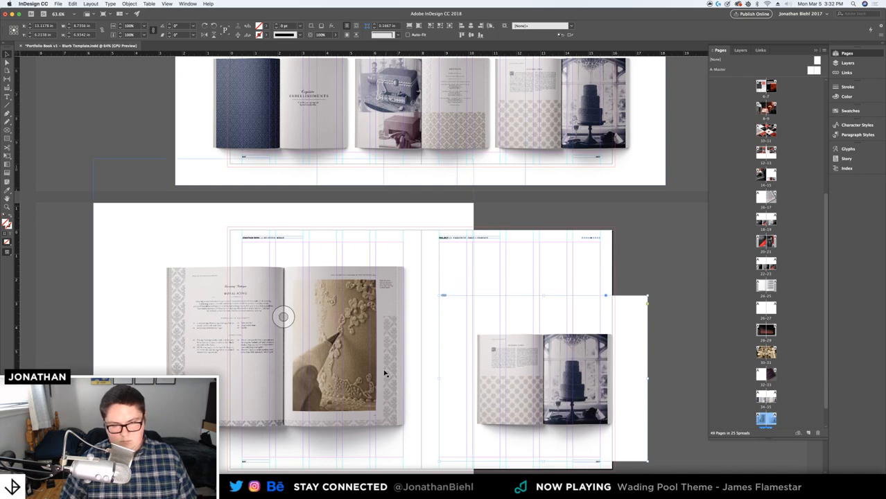
Try aligning the copied cake-photo book's base beside the large book and shifting it right to about X 12.66 in
{"action": "left_click_drag", "start_coordinate": [481, 396], "coordinate": [446, 402]}
{"action": "key", "text": "shift+Down"}
{"action": "key", "text": "Up"}
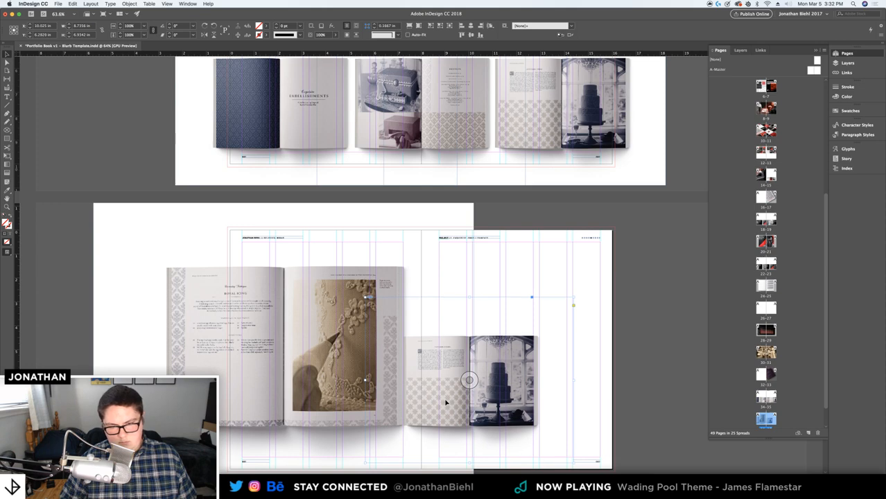
{"action": "key", "text": "shift+Right"}
{"action": "key", "text": "shift+Right"}
{"action": "key", "text": "shift+Right"}
{"action": "key", "text": "shift+Right"}
{"action": "key", "text": "shift+Right"}
{"action": "key", "text": "shift+Right"}
{"action": "key", "text": "shift+Right"}
{"action": "key", "text": "shift+Right"}
{"action": "key", "text": "shift+Right"}
{"action": "key", "text": "shift+Right"}
{"action": "key", "text": "shift+Right"}
{"action": "key", "text": "shift+Right"}
{"action": "key", "text": "shift+Right"}
{"action": "key", "text": "shift+Right"}
{"action": "key", "text": "shift+Right"}
{"action": "key", "text": "shift+Right"}
{"action": "key", "text": "shift+Right"}
{"action": "key", "text": "shift+Right"}
{"action": "key", "text": "shift+Right"}
{"action": "key", "text": "shift+Right"}
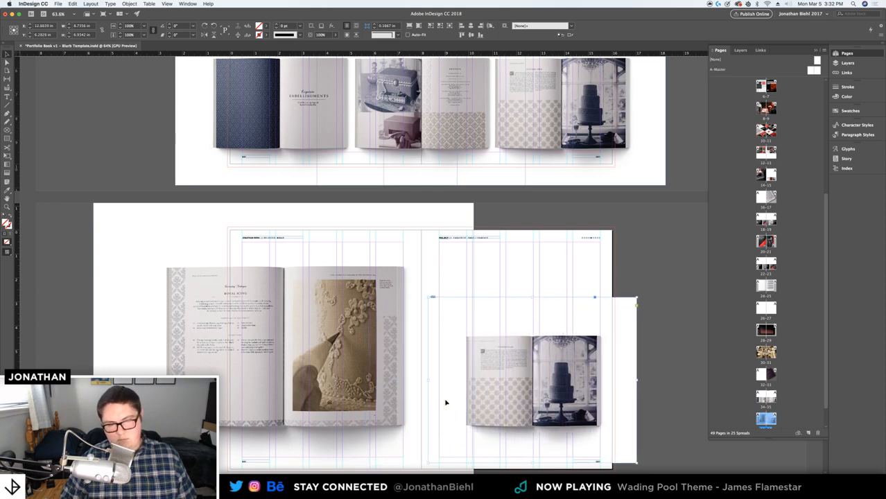
Move the copied cake-photo book further down page 37 and delete it
{"action": "key", "text": "shift+Down"}
{"action": "key", "text": "shift+Down"}
{"action": "key", "text": "shift+Down"}
{"action": "key", "text": "shift+Down"}
{"action": "key", "text": "shift+Down"}
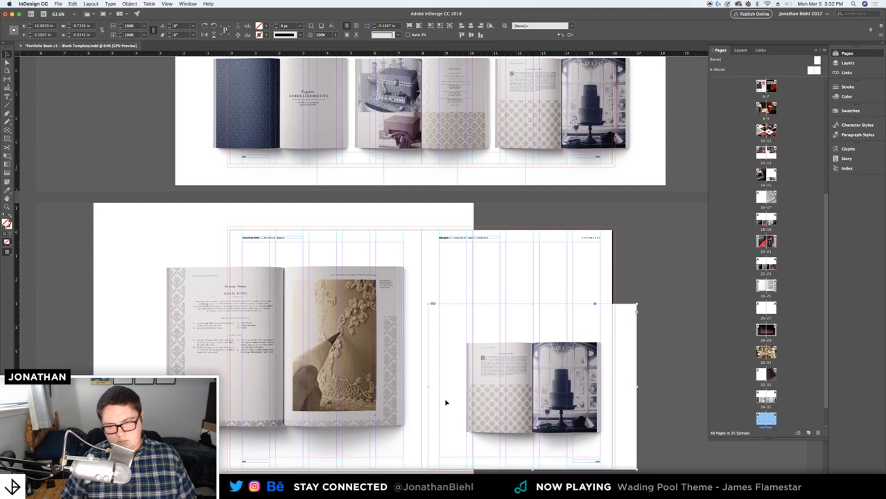
{"action": "key", "text": "Down"}
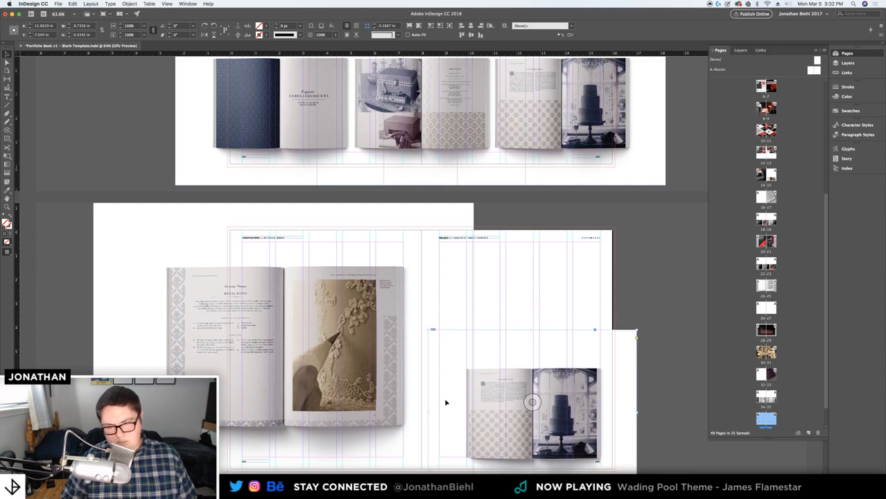
{"action": "key", "text": "Delete"}
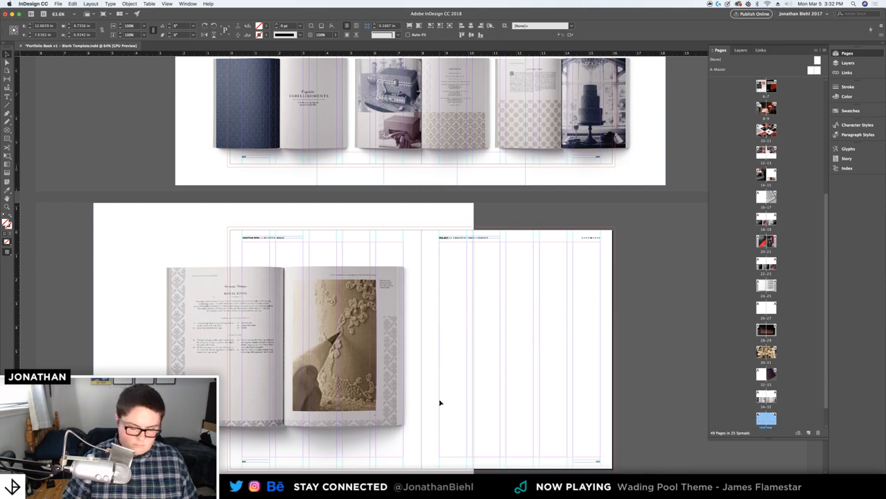
Copy the cake-photo book from pages 34–35 and paste it in place on pages 36–37
{"action": "key", "text": "alt+shift+super+v"}
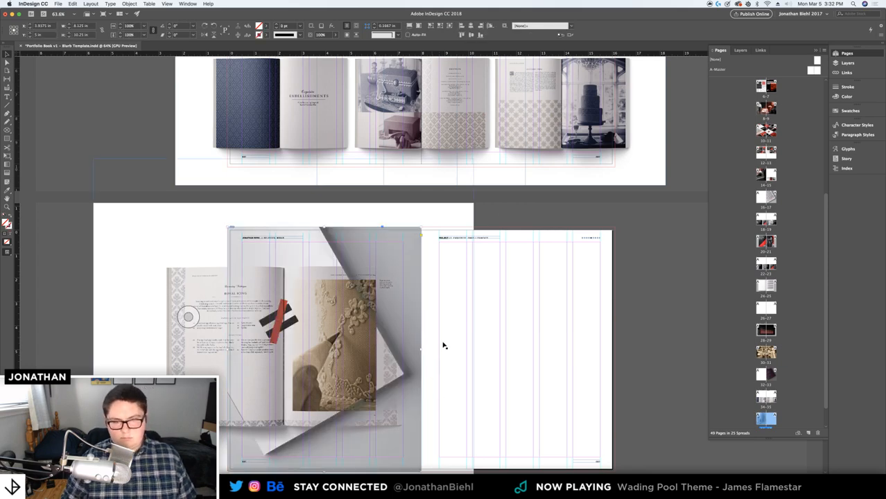
{"action": "key", "text": "super+z"}
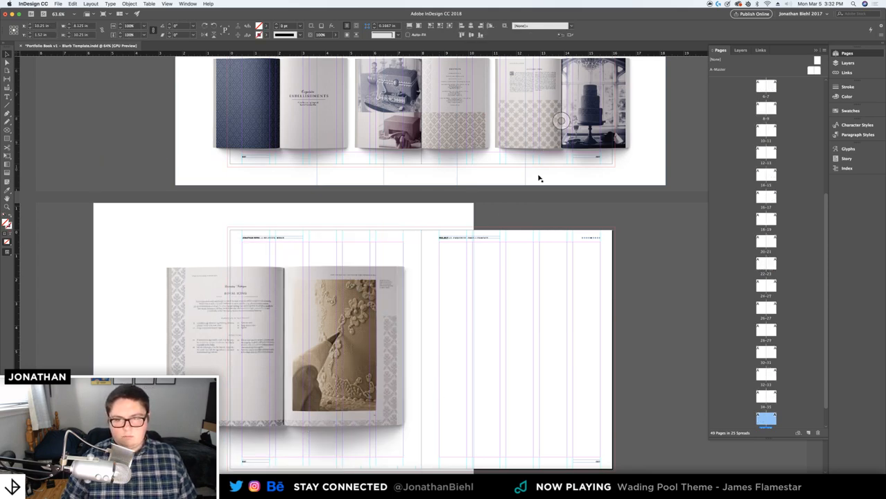
{"action": "left_click", "coordinate": [581, 348]}
{"action": "key", "text": "alt+shift+super+v"}
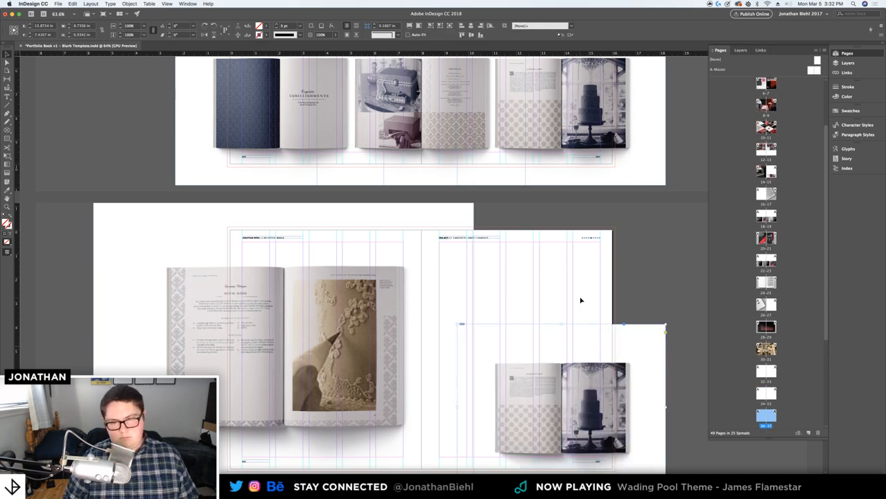
{"action": "scroll", "coordinate": [534, 278], "scroll_direction": "down", "scroll_amount": 2}
{"action": "scroll", "coordinate": [527, 244], "scroll_direction": "down", "scroll_amount": 1}
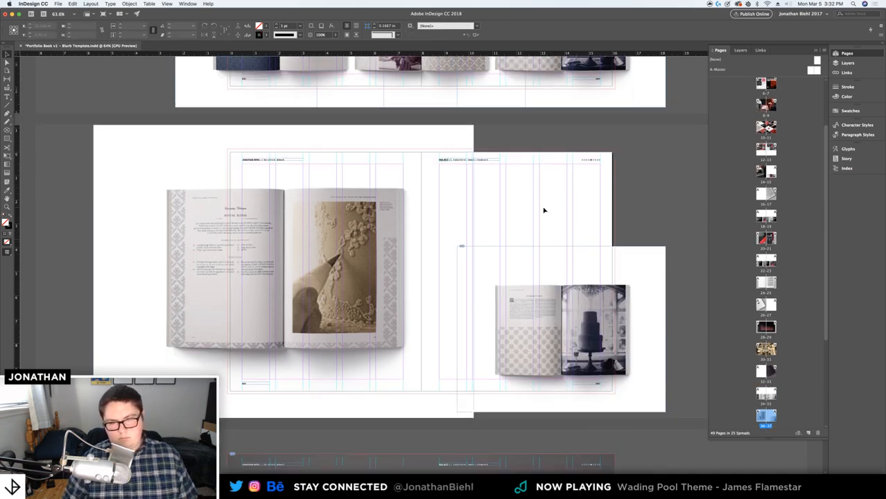
{"action": "left_click", "coordinate": [545, 256]}
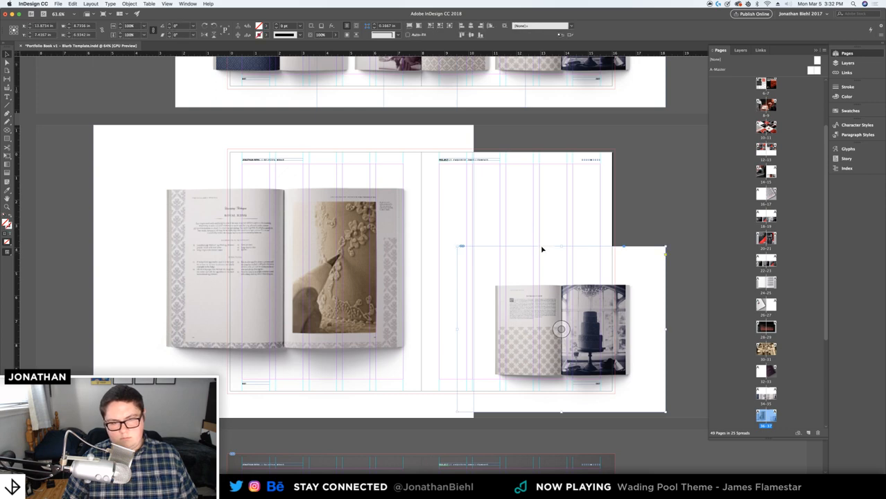
{"action": "left_click", "coordinate": [372, 301]}
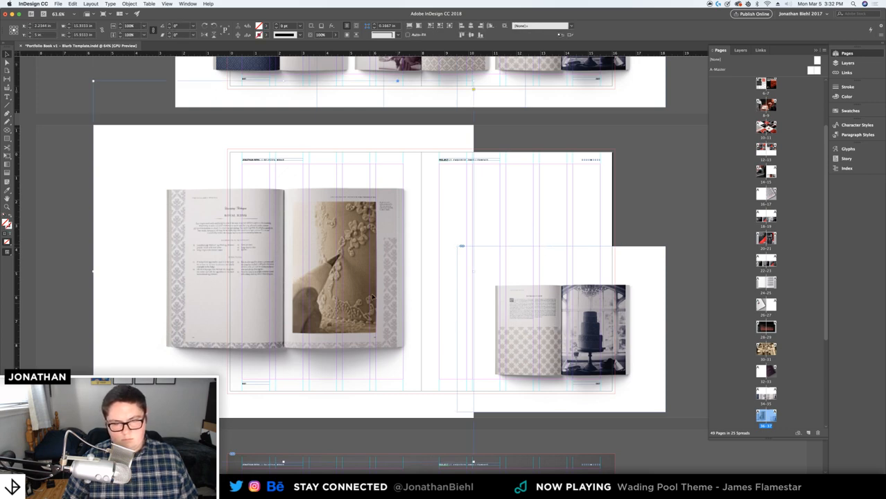
Try enlarging the lace-photo book image within its frame to about 121% and shifting it slightly left and down, checking it in preview
{"action": "left_click", "coordinate": [284, 268]}
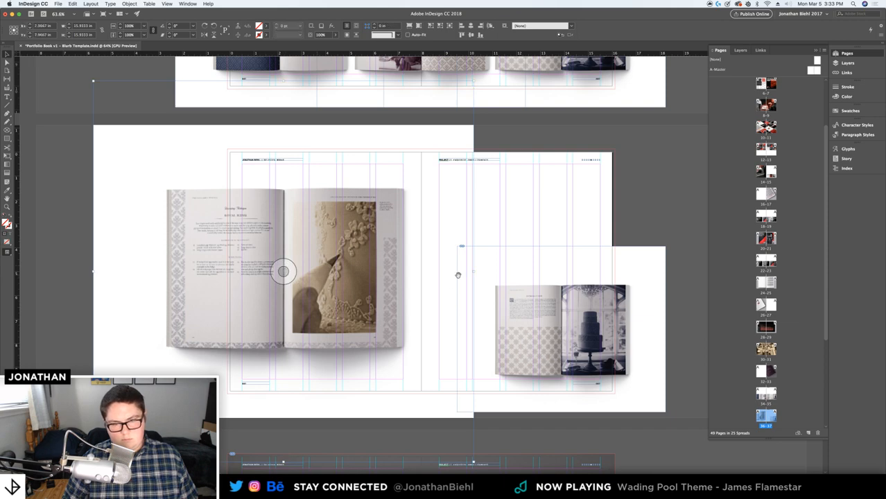
{"action": "left_click_drag", "start_coordinate": [474, 271], "coordinate": [536, 267]}
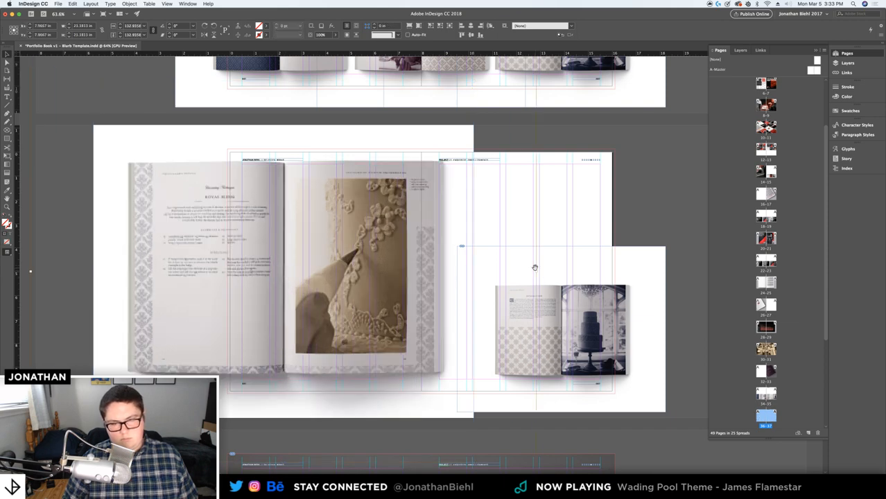
{"action": "key", "text": "shift+Down"}
{"action": "key", "text": "shift+Down"}
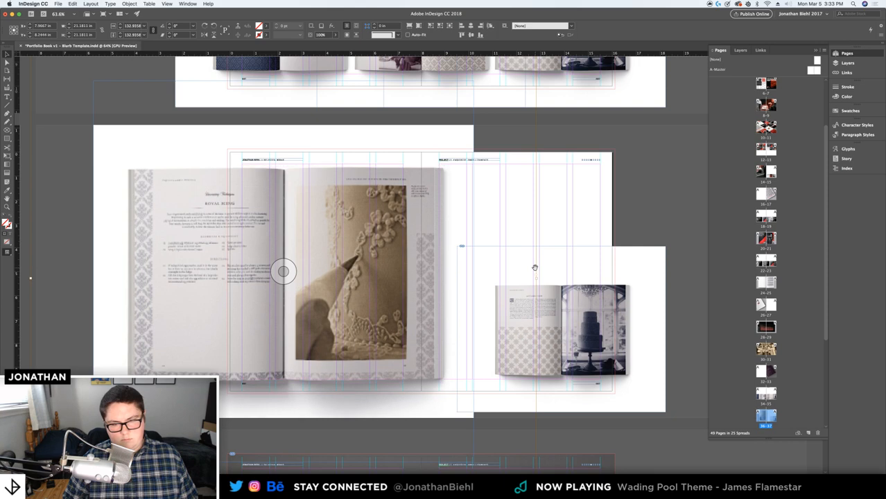
{"action": "key", "text": "shift+Up"}
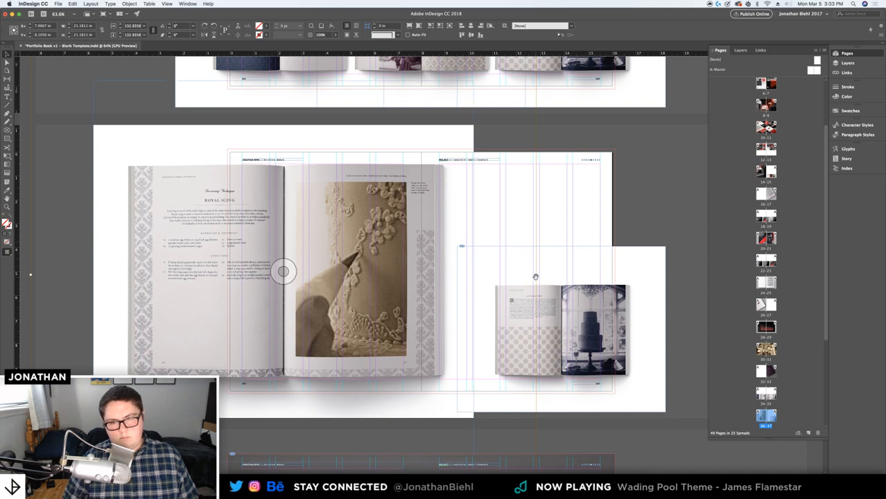
{"action": "left_click_drag", "start_coordinate": [536, 275], "coordinate": [491, 276]}
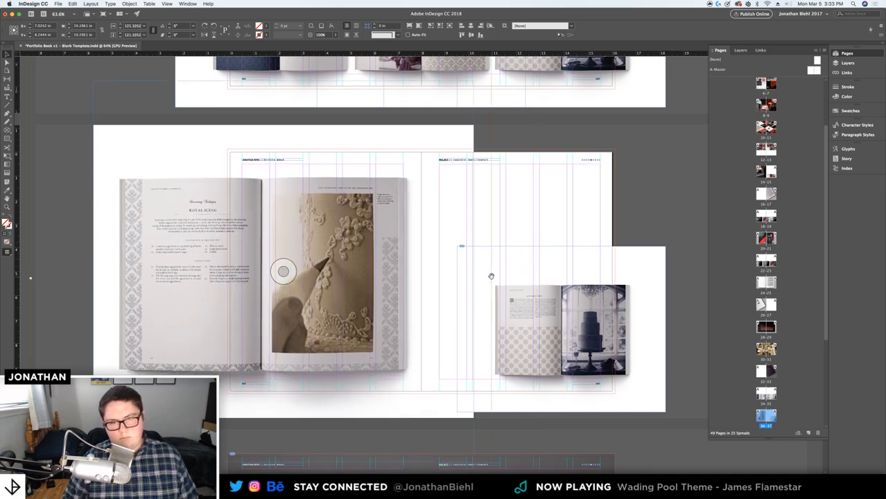
{"action": "key", "text": "w"}
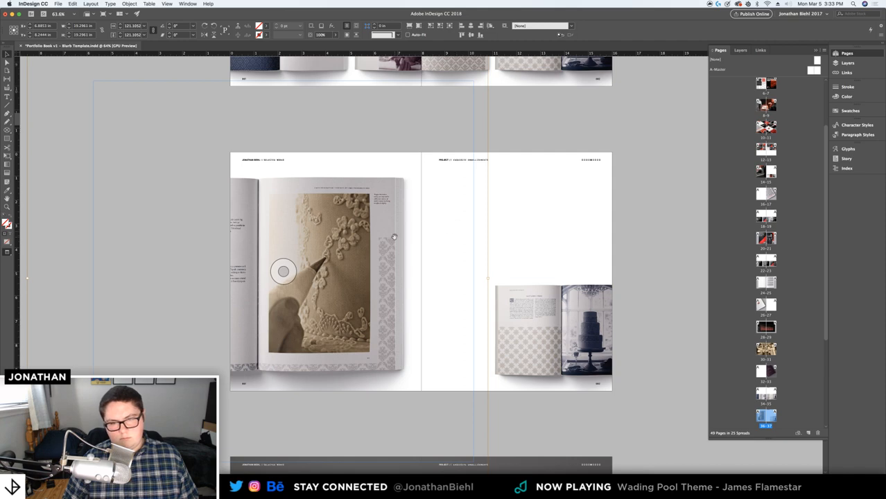
Delete the large lace-photo book from pages 36–37, keeping the small cake-photo book
{"action": "left_click", "coordinate": [529, 235]}
{"action": "left_click", "coordinate": [381, 241]}
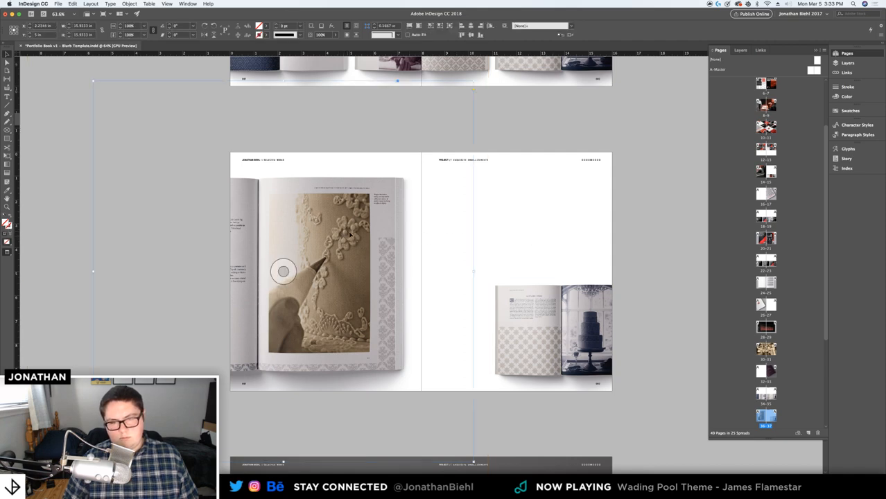
{"action": "key", "text": "Delete"}
{"action": "left_click", "coordinate": [505, 290]}
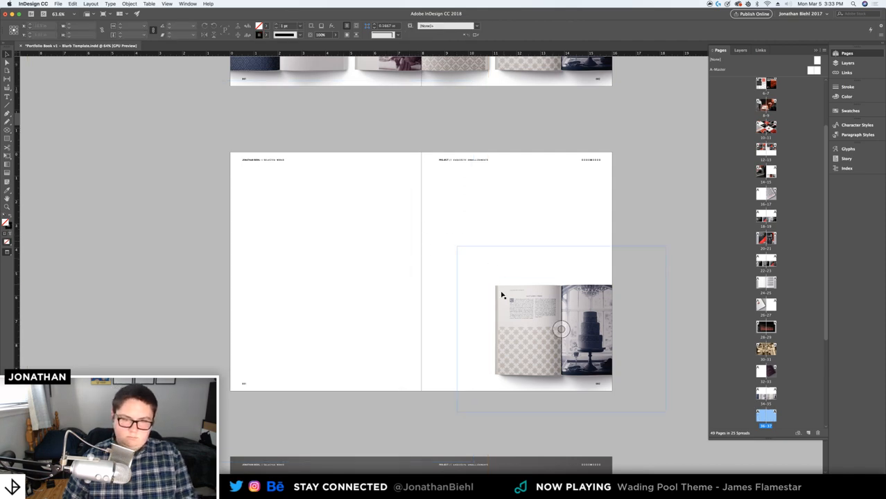
{"action": "left_click", "coordinate": [393, 297]}
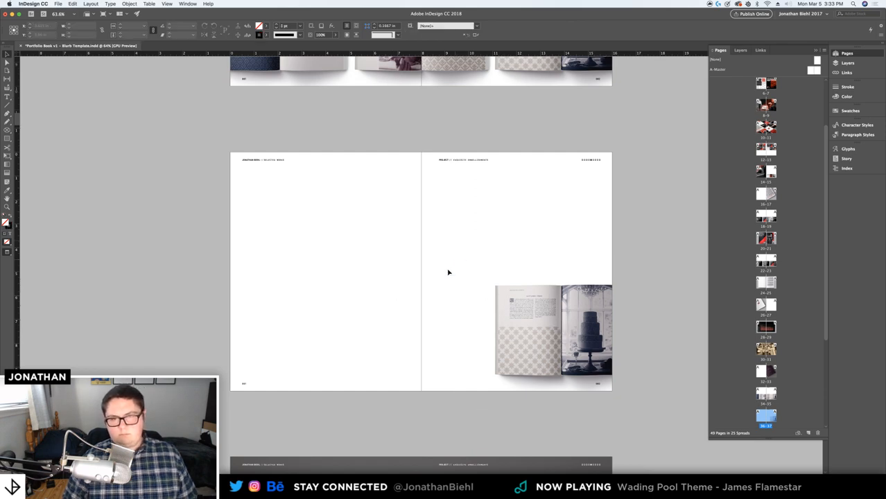
Examine the row of three books on pages 34–35 against the spread below, with and without guides
{"action": "scroll", "coordinate": [450, 273], "scroll_direction": "up", "scroll_amount": 5}
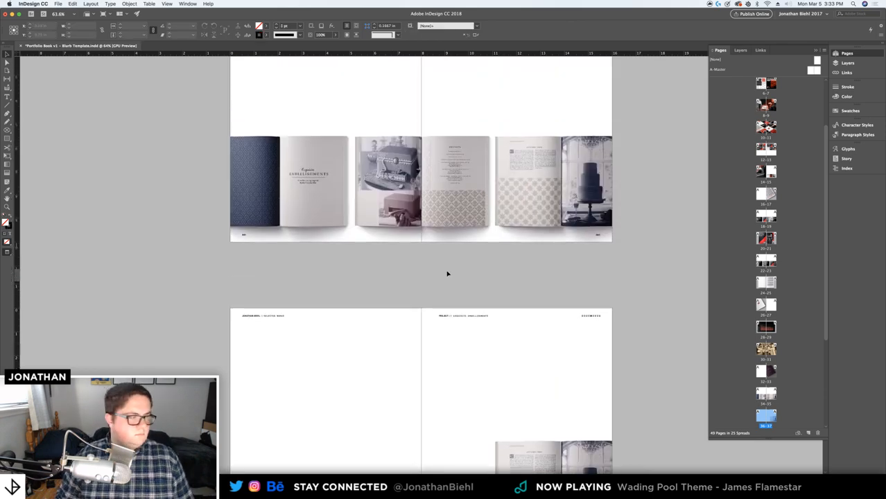
{"action": "key", "text": "F12"}
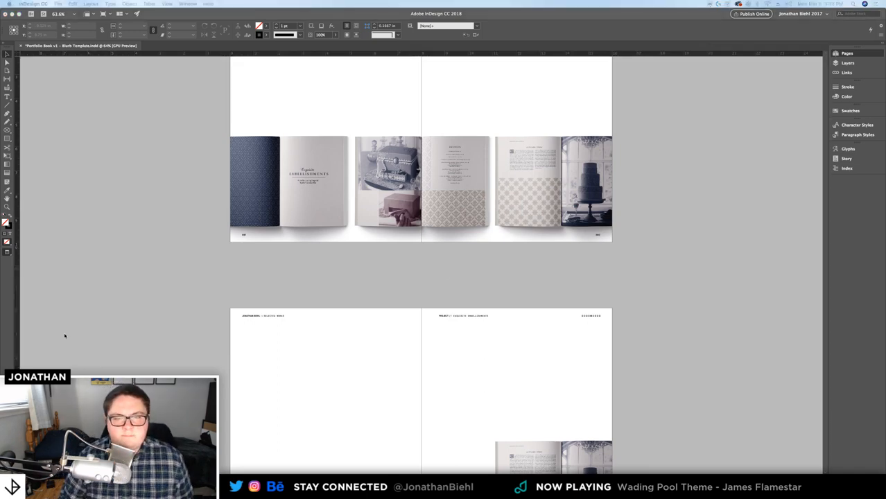
{"action": "key", "text": "F12"}
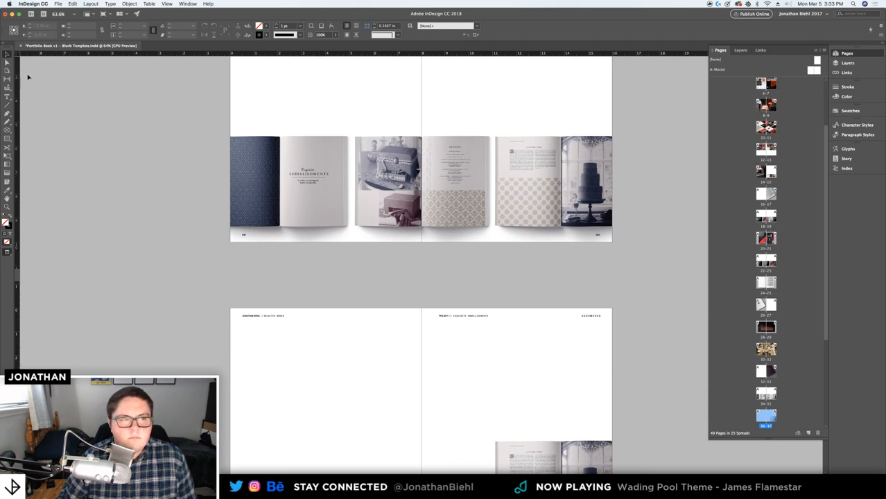
{"action": "left_click", "coordinate": [7, 54]}
{"action": "left_click", "coordinate": [141, 129]}
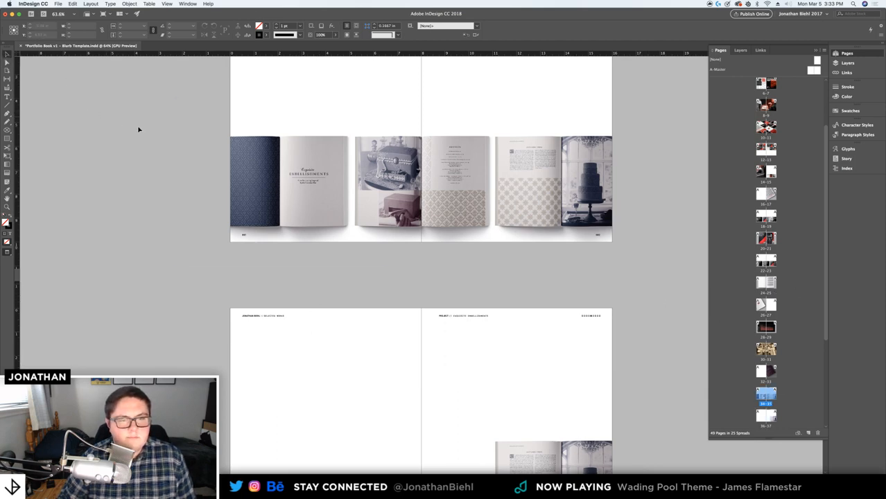
{"action": "left_click_drag", "start_coordinate": [338, 173], "coordinate": [338, 171]}
{"action": "scroll", "coordinate": [347, 168], "scroll_direction": "down", "scroll_amount": 3}
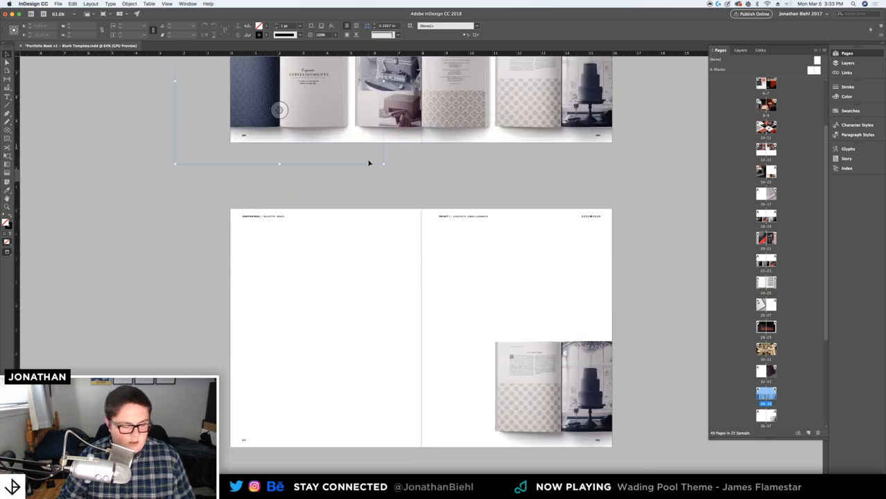
{"action": "left_click", "coordinate": [367, 164]}
{"action": "left_click", "coordinate": [491, 188]}
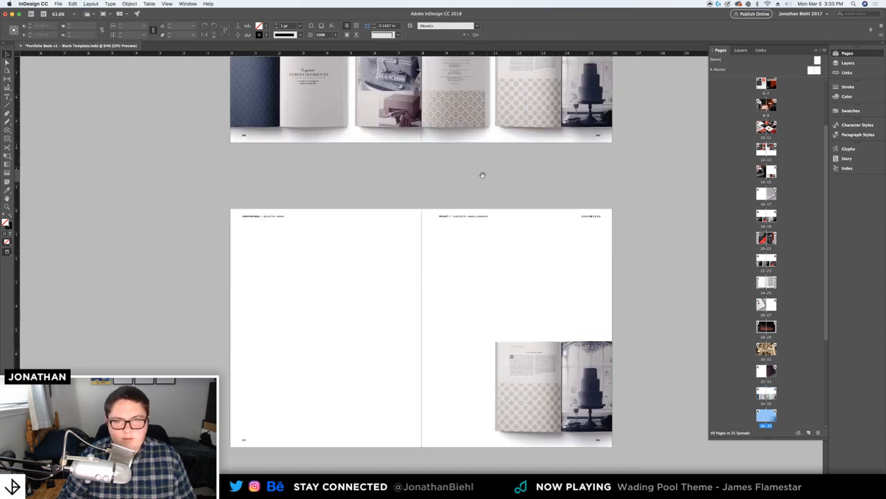
{"action": "scroll", "coordinate": [426, 156], "scroll_direction": "up", "scroll_amount": 4}
{"action": "key", "text": "w"}
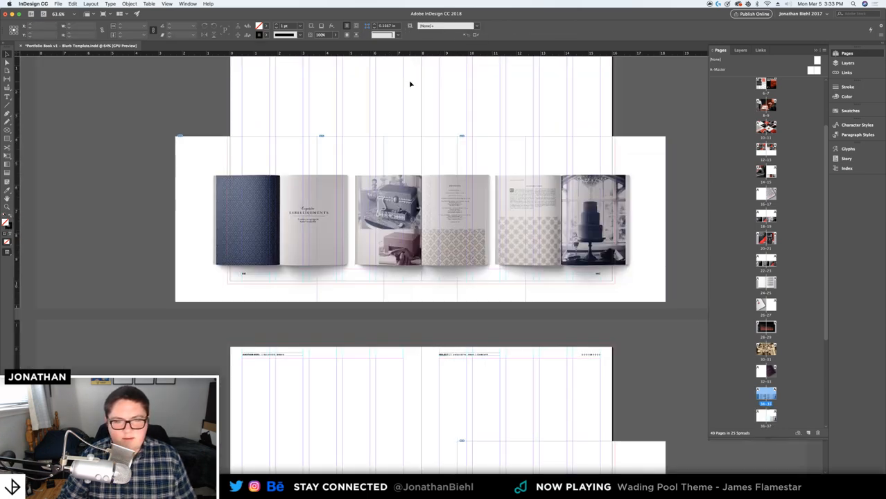
{"action": "key", "text": "w"}
{"action": "left_click_drag", "start_coordinate": [409, 106], "coordinate": [405, 143]}
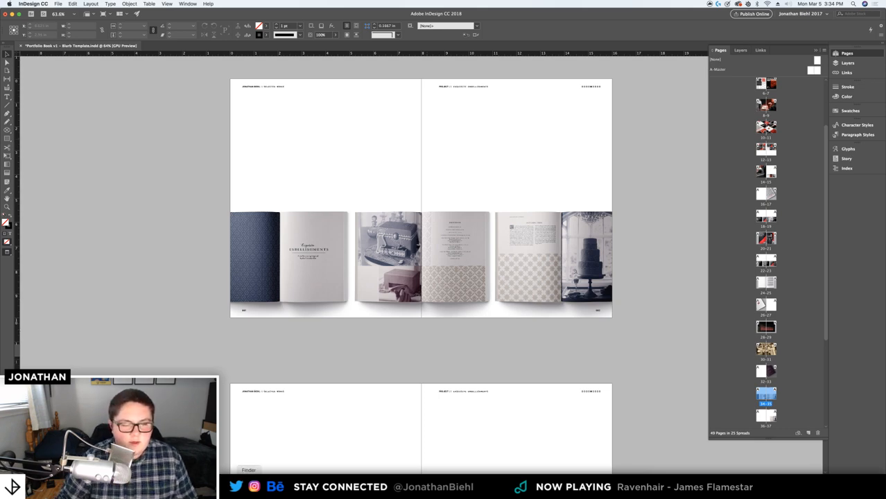
Switch to Finder, bring up the Photo Session folder, and enlarge and reposition its window
{"action": "left_click", "coordinate": [248, 487]}
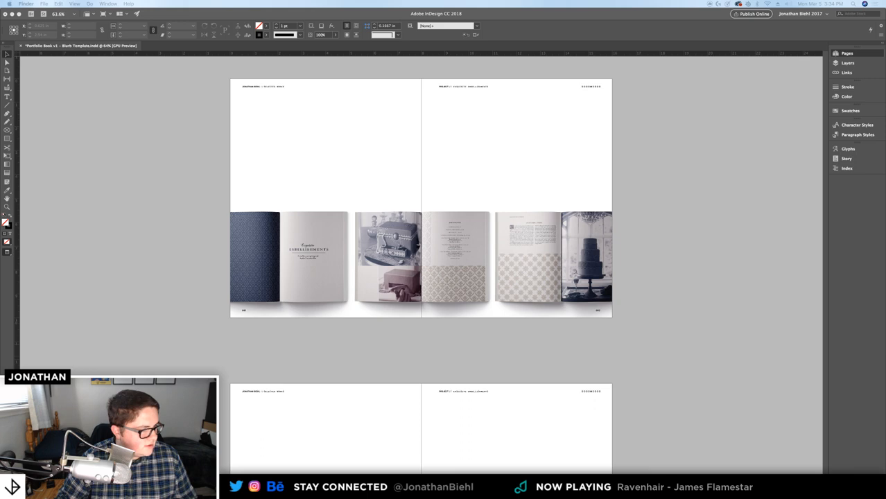
{"action": "left_click_drag", "start_coordinate": [1, 277], "coordinate": [364, 101]}
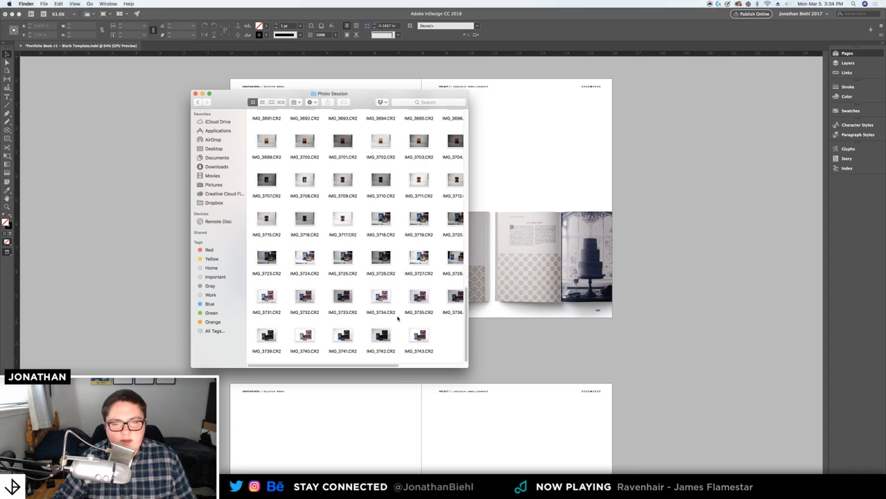
{"action": "left_click_drag", "start_coordinate": [468, 364], "coordinate": [571, 400]}
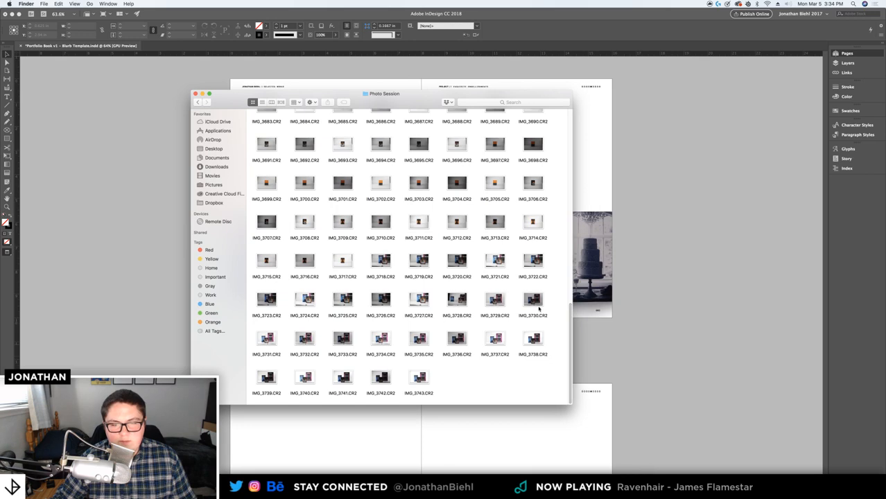
{"action": "left_click_drag", "start_coordinate": [410, 102], "coordinate": [419, 82]}
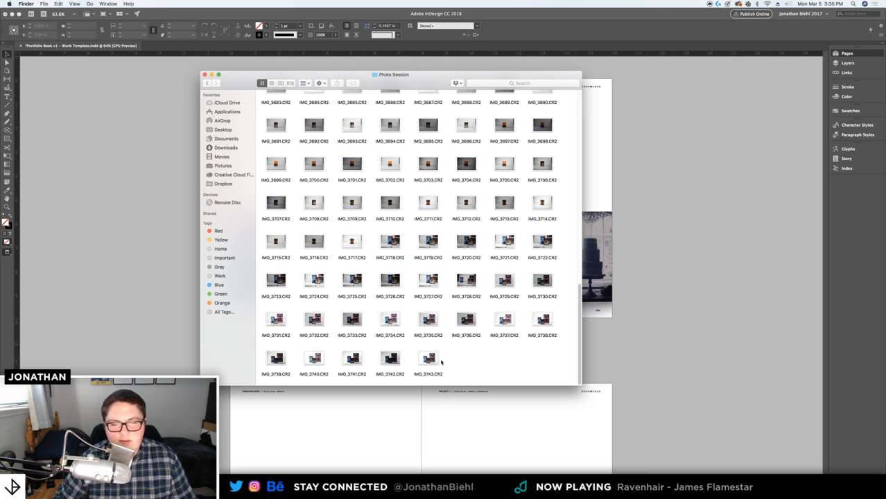
Preview the packaging photo IMG_3737.CR2 from the Photo Session folder and close the preview
{"action": "left_click", "coordinate": [420, 359]}
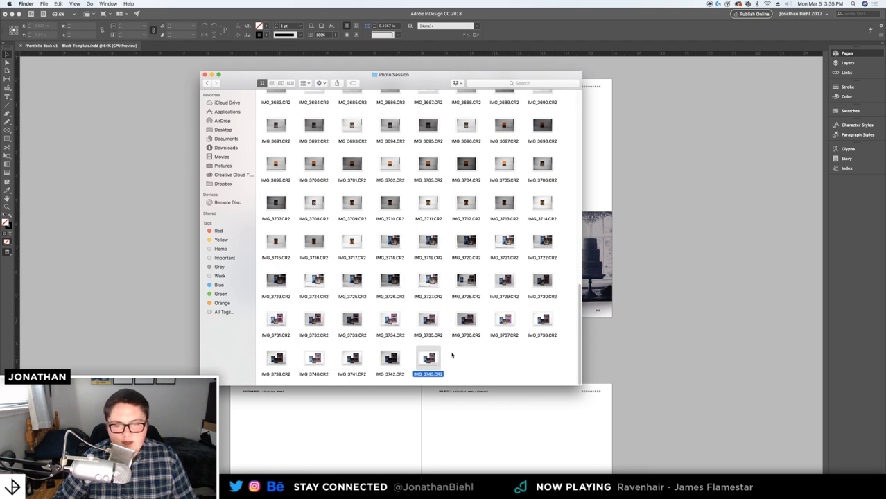
{"action": "left_click", "coordinate": [511, 320]}
{"action": "key", "text": "space"}
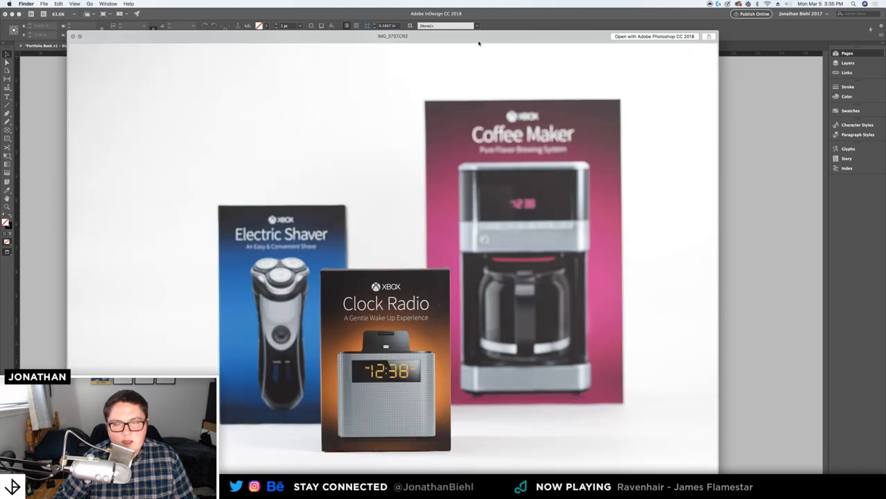
{"action": "left_click_drag", "start_coordinate": [479, 43], "coordinate": [504, 21]}
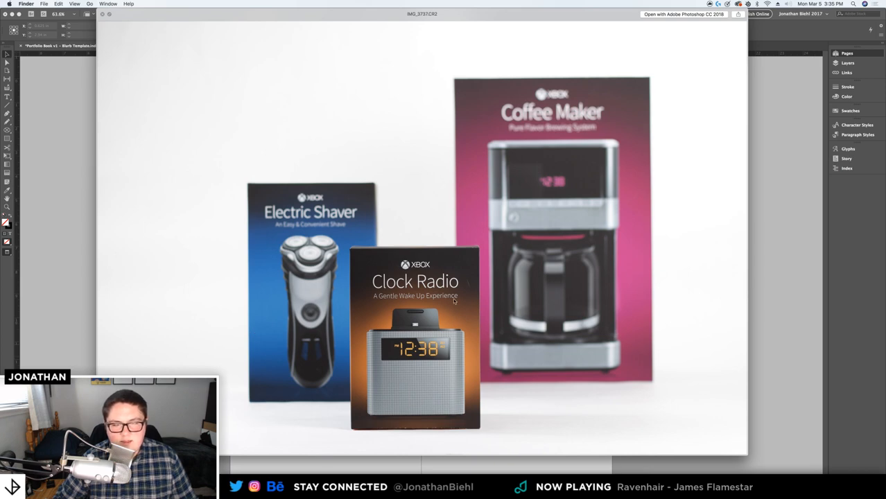
{"action": "key", "text": "space"}
Browse to the earlier shots in the Photo Session folder and preview IMG_3609.CR2
{"action": "scroll", "coordinate": [326, 257], "scroll_direction": "up", "scroll_amount": 10}
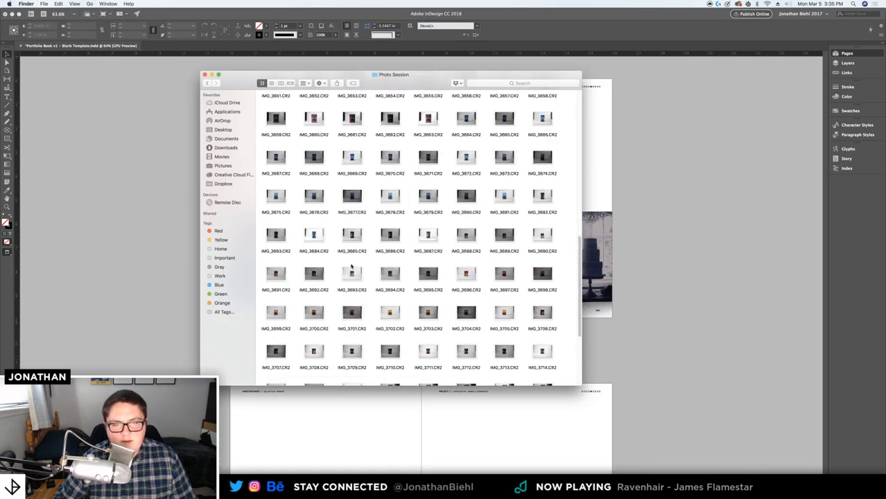
{"action": "scroll", "coordinate": [374, 243], "scroll_direction": "up", "scroll_amount": 4}
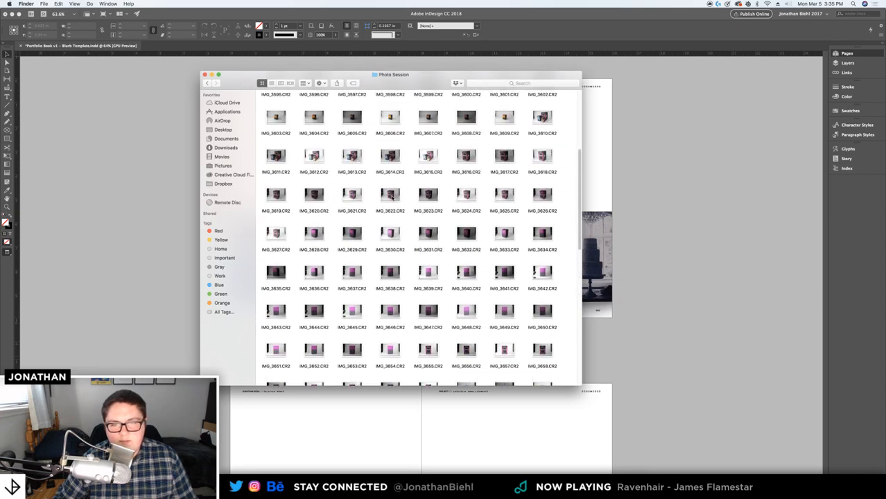
{"action": "scroll", "coordinate": [486, 187], "scroll_direction": "up", "scroll_amount": 3}
{"action": "left_click", "coordinate": [504, 181]}
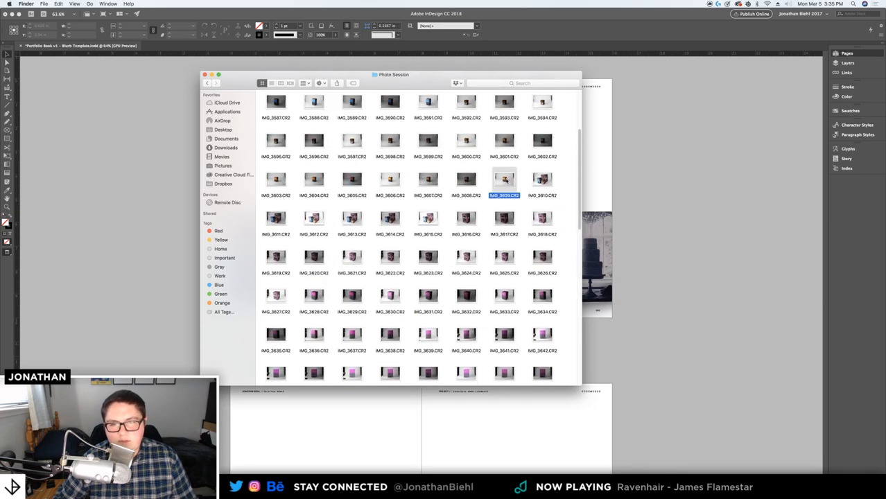
{"action": "key", "text": "space"}
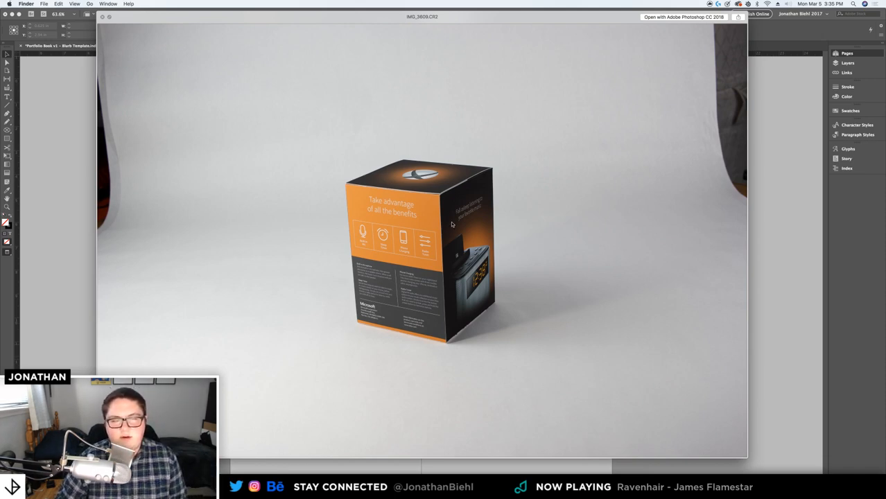
{"action": "key", "text": "space"}
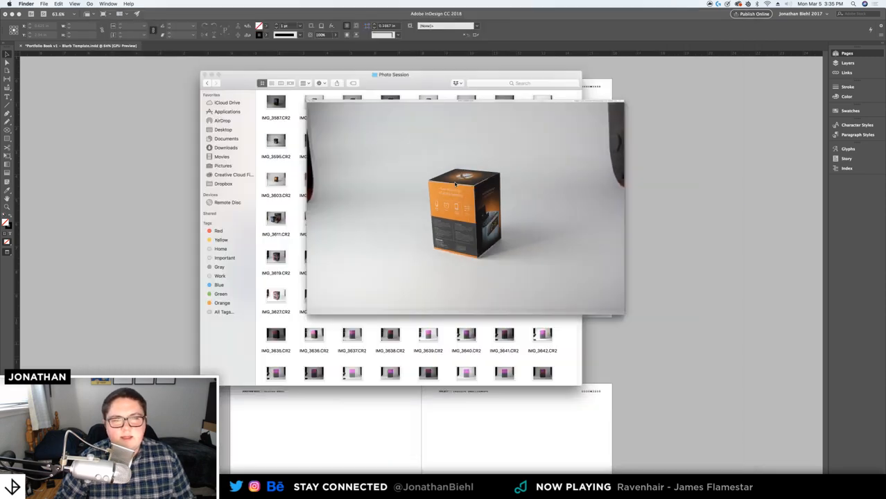
Preview the group packaging shots IMG_3614.CR2 and IMG_3615.CR2 to compare their exposure
{"action": "left_click", "coordinate": [427, 218]}
{"action": "left_click", "coordinate": [399, 220]}
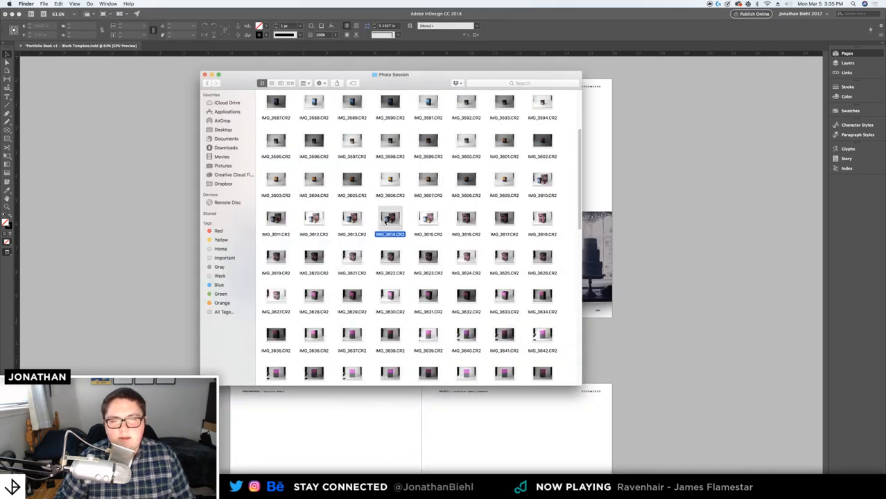
{"action": "key", "text": "space"}
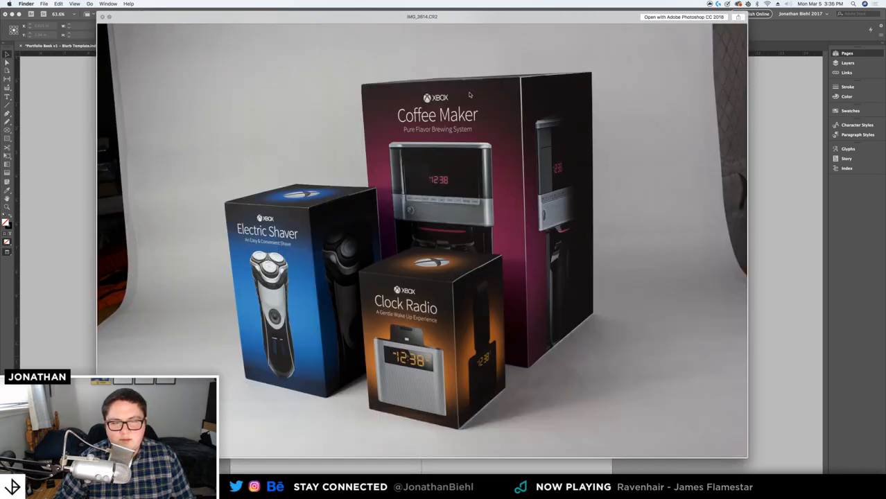
{"action": "key", "text": "Right"}
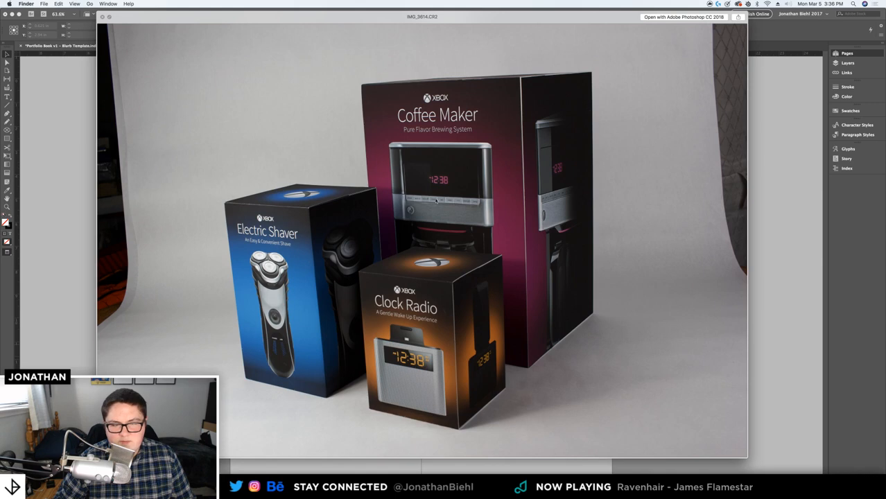
{"action": "key", "text": "space"}
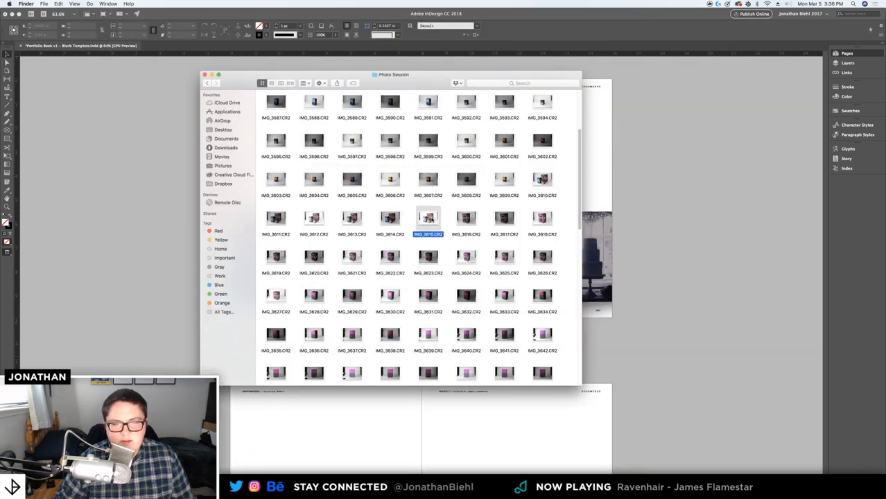
{"action": "key", "text": "space"}
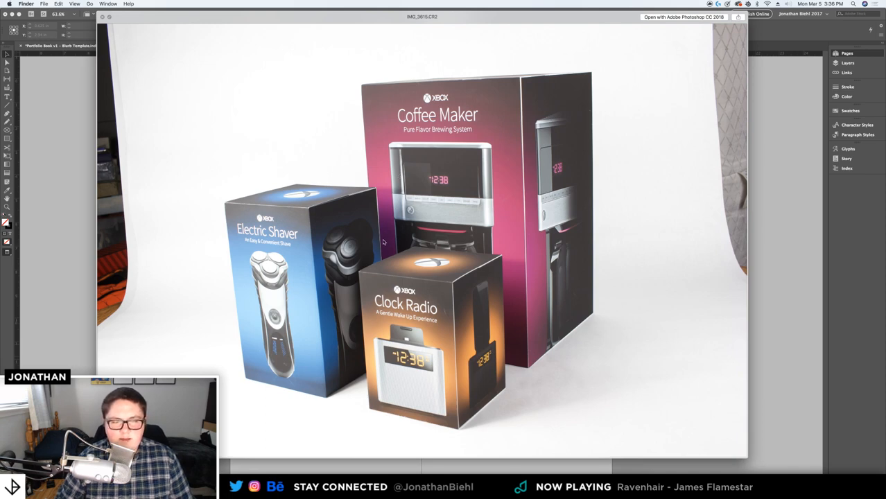
{"action": "key", "text": "space"}
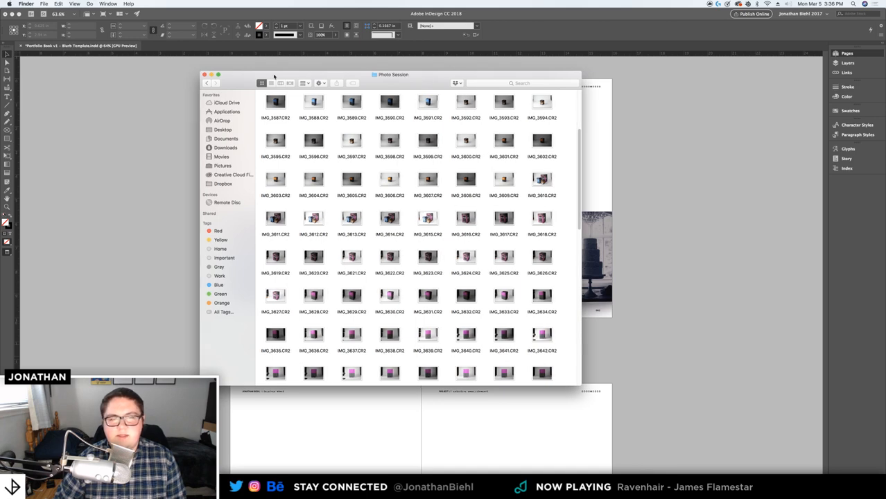
Go back to the Documents folder, minimize the Finder window and return to InDesign
{"action": "left_click", "coordinate": [207, 84]}
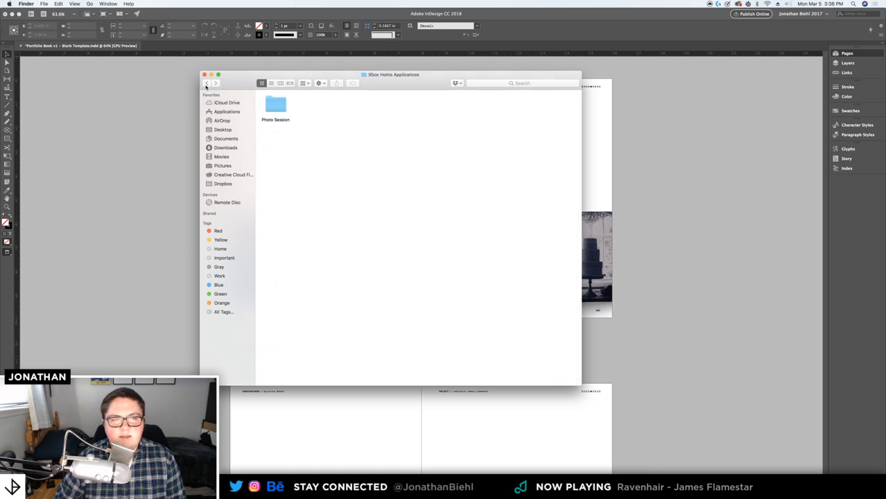
{"action": "left_click", "coordinate": [207, 83]}
{"action": "left_click", "coordinate": [209, 83]}
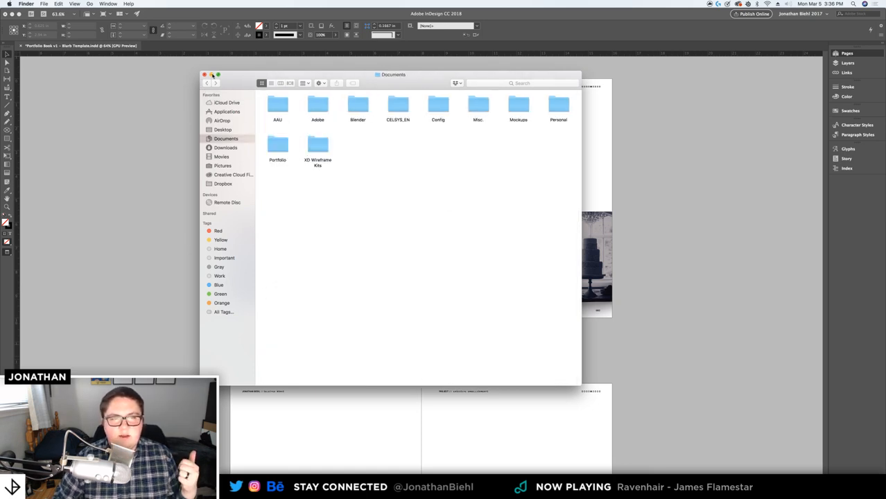
{"action": "left_click", "coordinate": [212, 74]}
{"action": "left_click", "coordinate": [462, 287]}
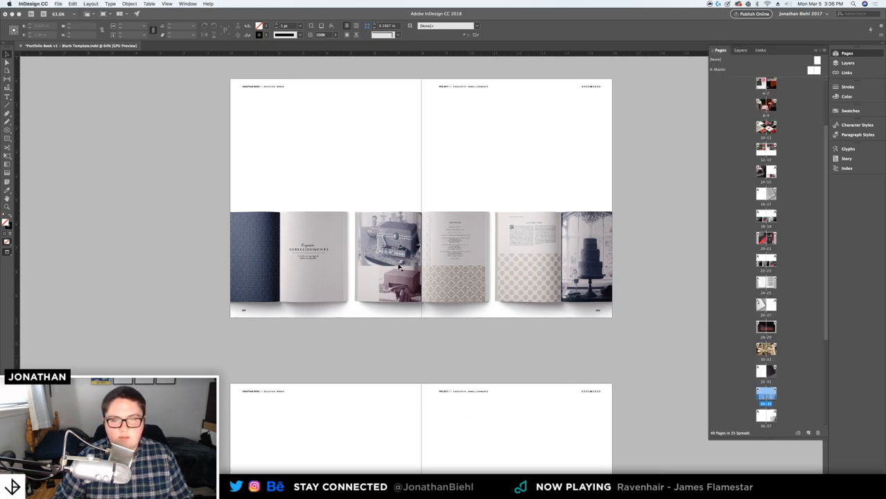
{"action": "left_click", "coordinate": [436, 181]}
{"action": "left_click", "coordinate": [545, 363]}
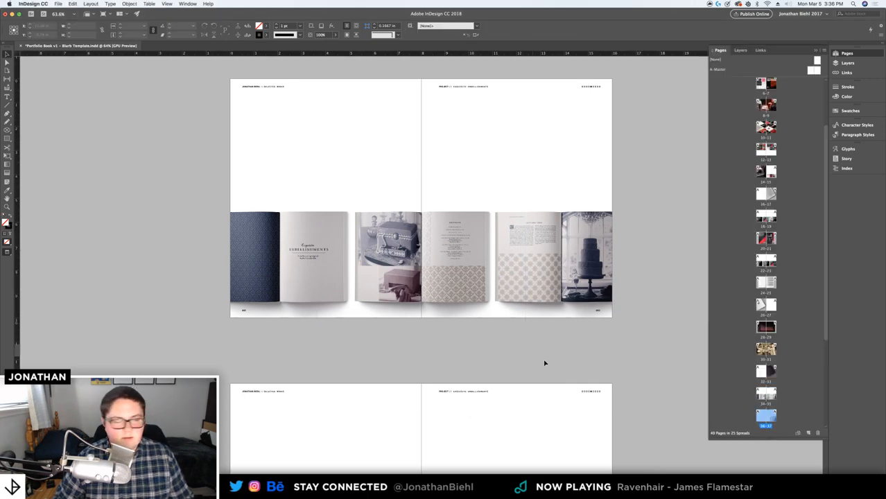
{"action": "key", "text": "super+Tab"}
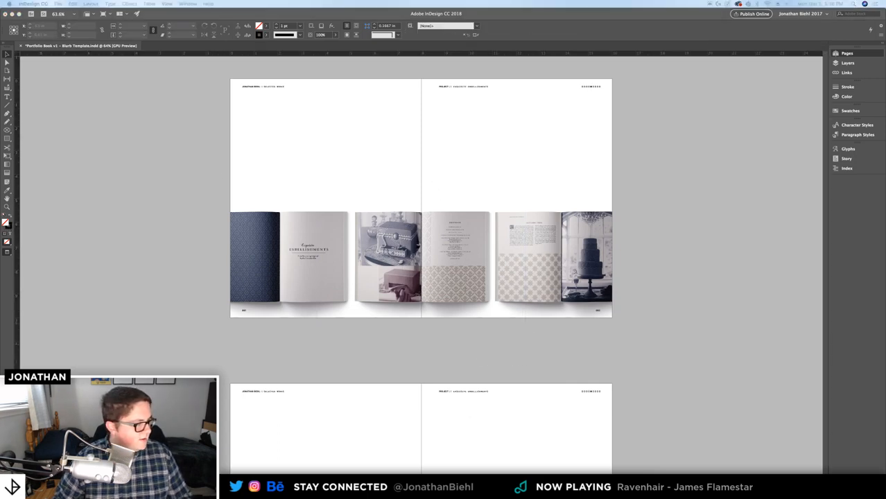